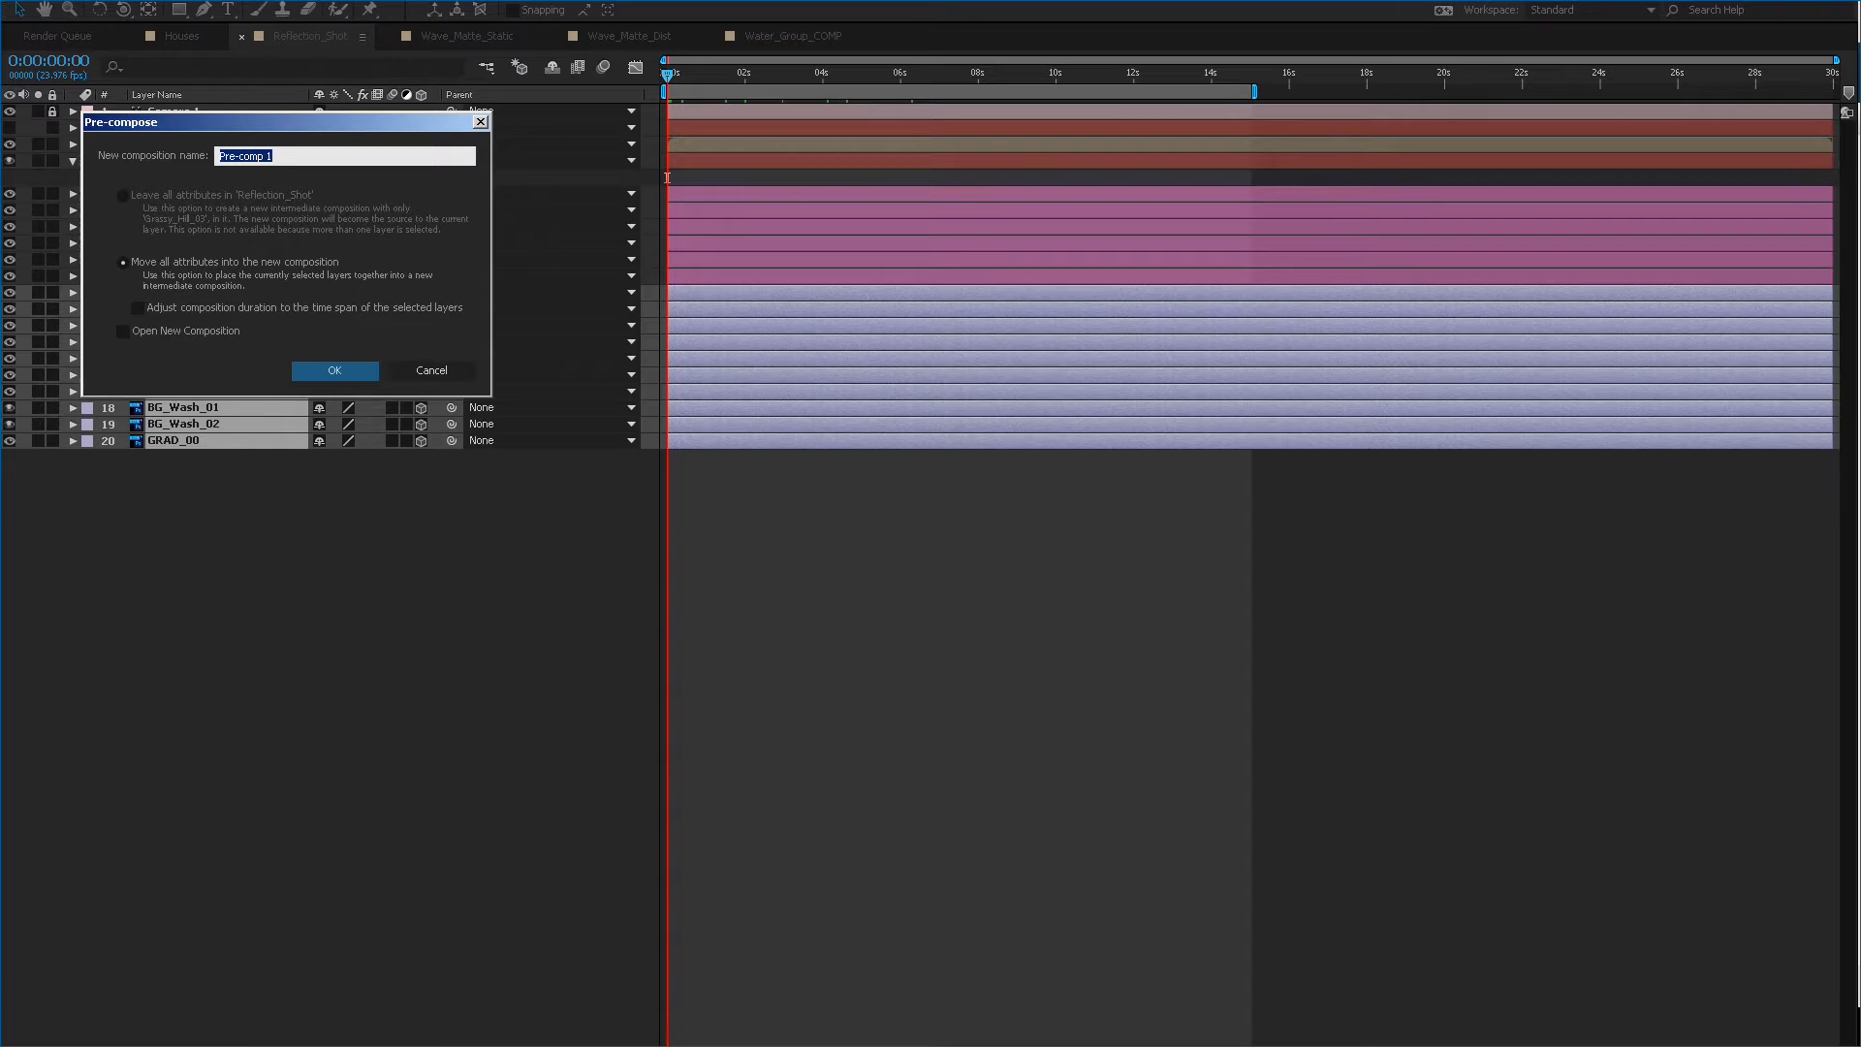
Pre-compose the selected set layers as Main_Set_01 with all attributes moved, and enable collapse transformations on the resulting layer.
{"action": "key", "text": "BackSpace"}
{"action": "type", "text": "Main_Set_01"}
{"action": "key", "text": "Return"}
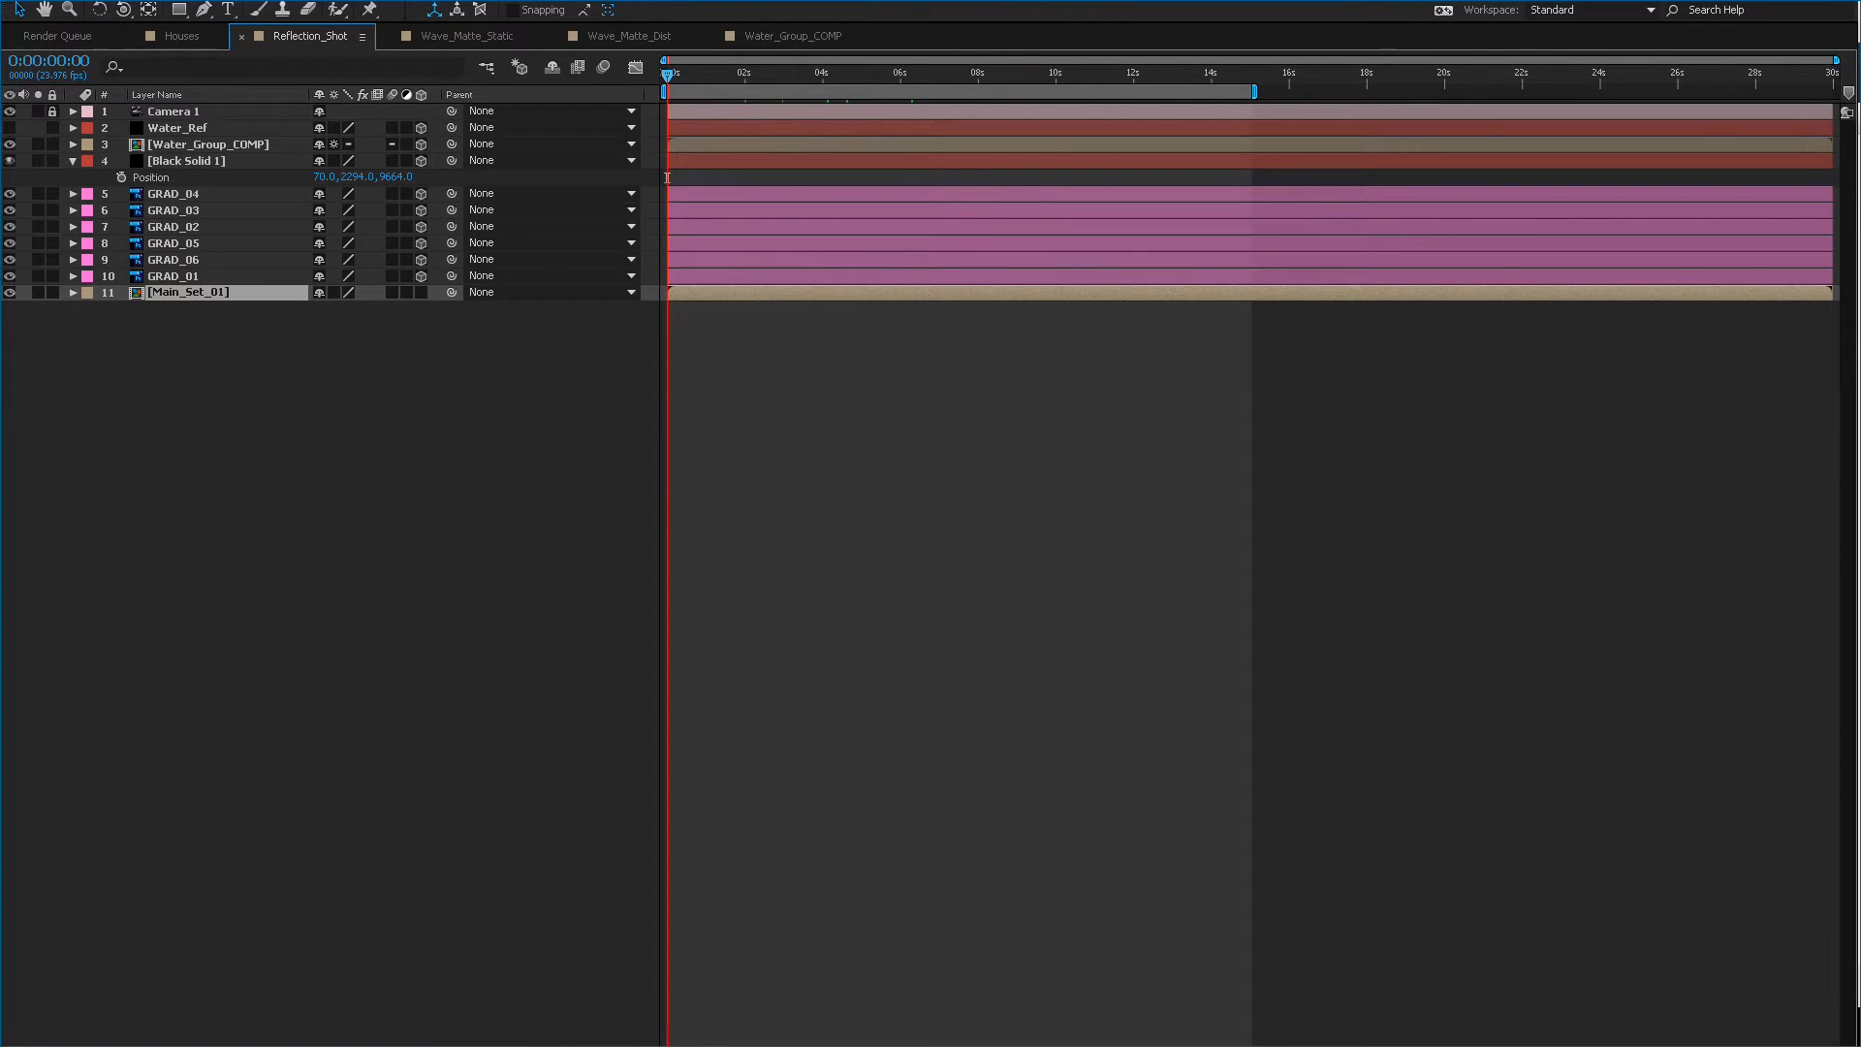
{"action": "key", "text": "grave"}
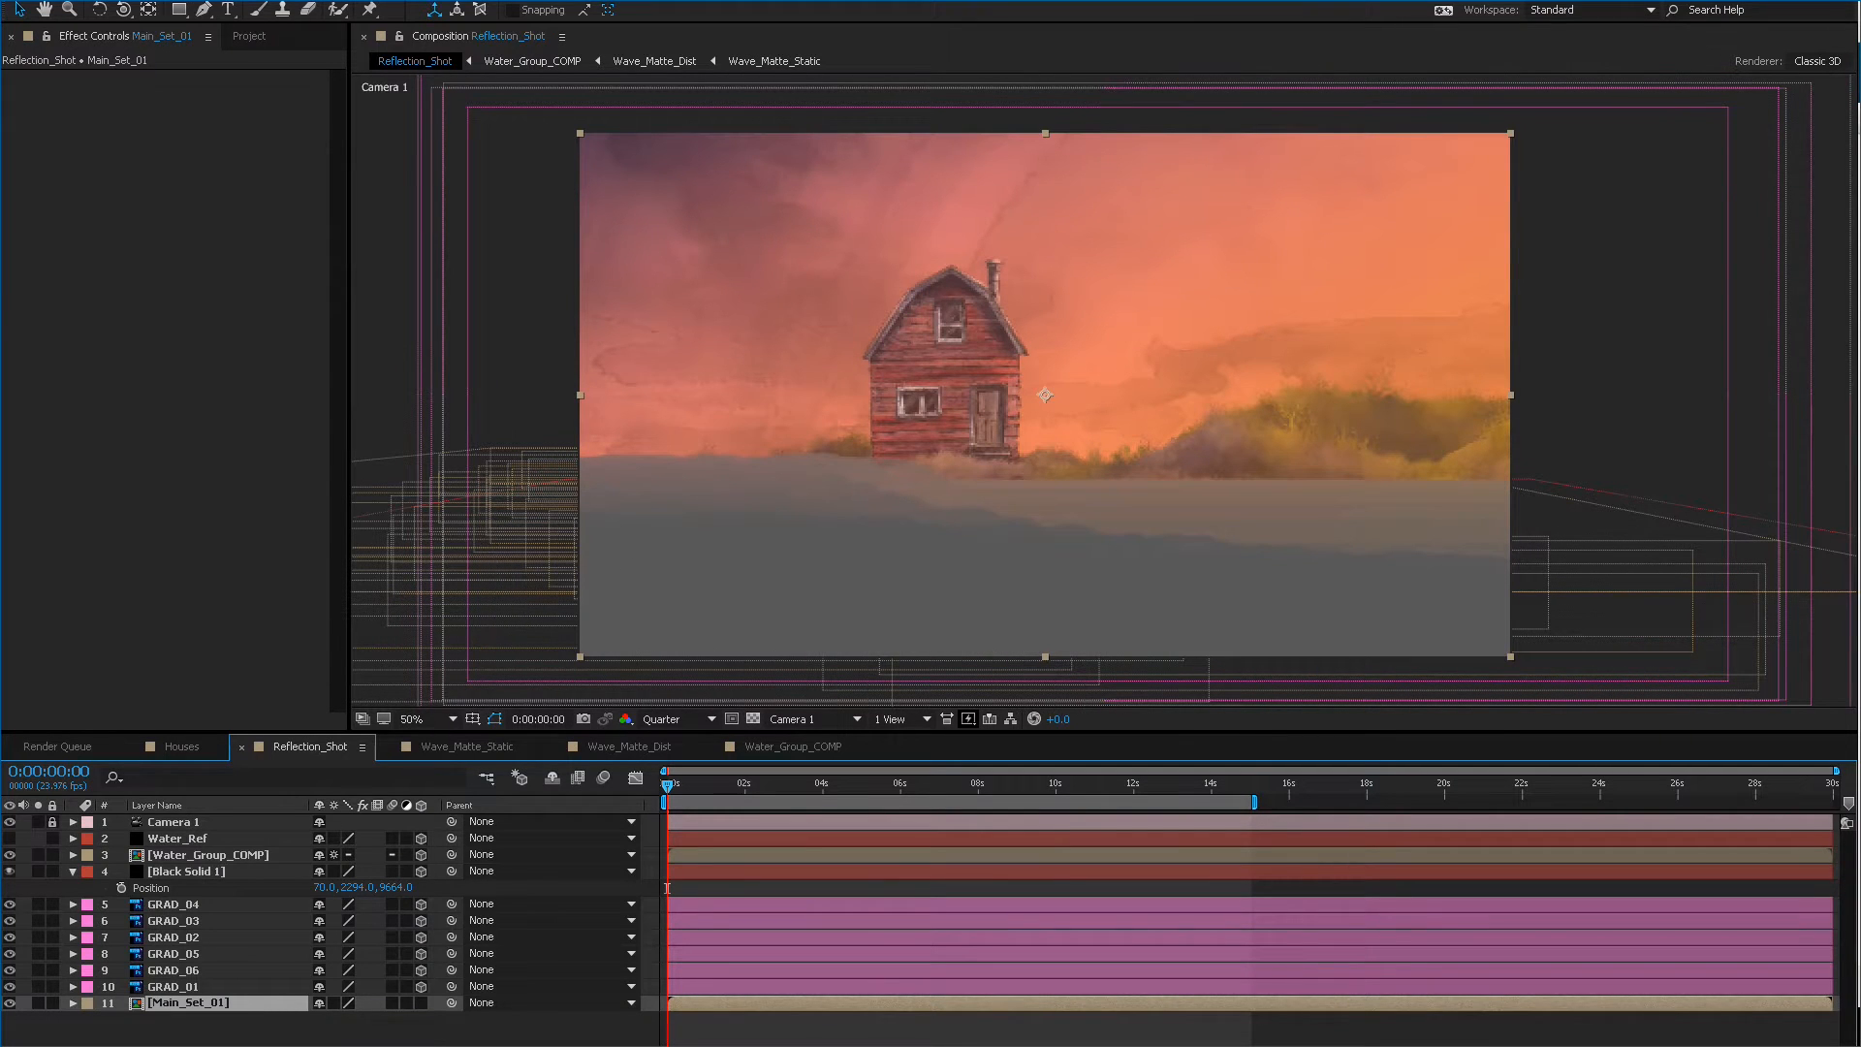
{"action": "left_click", "coordinate": [333, 1002]}
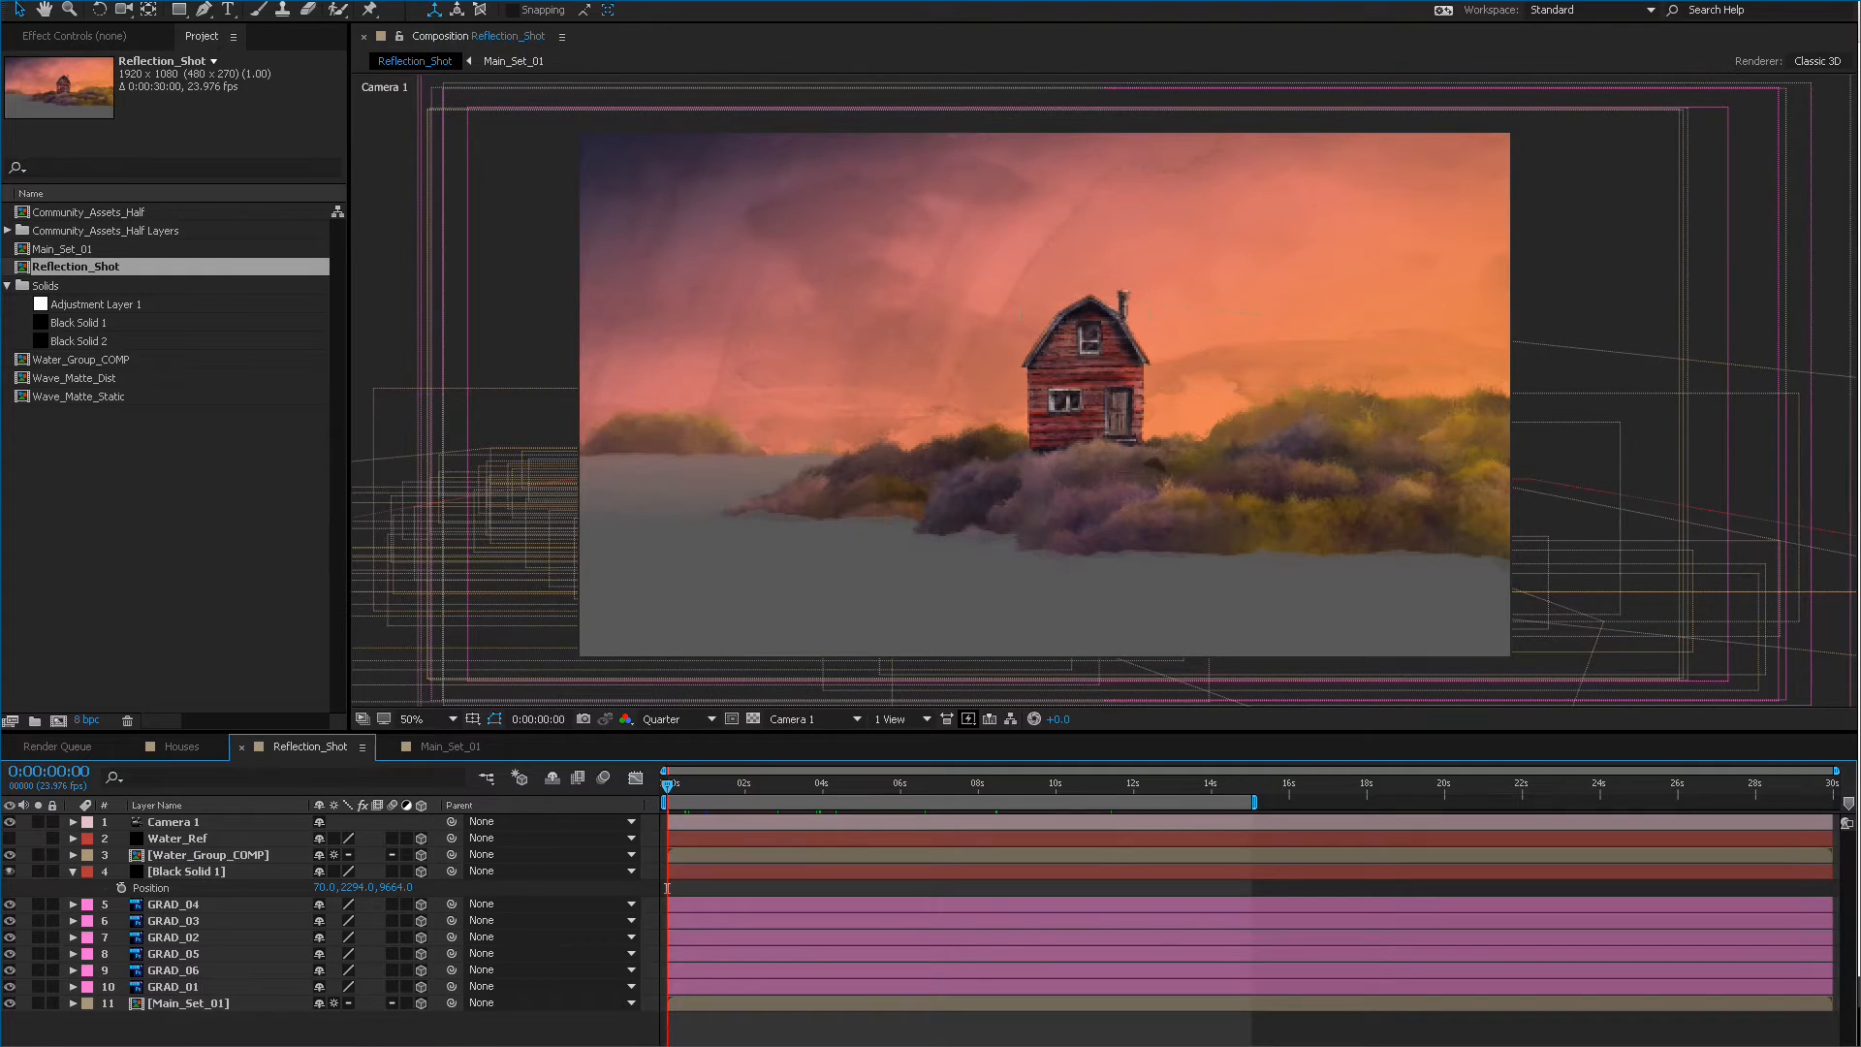
Open the Main_Set_01 composition and scrub through its time to examine the set without the shot camera.
{"action": "left_click", "coordinate": [67, 248]}
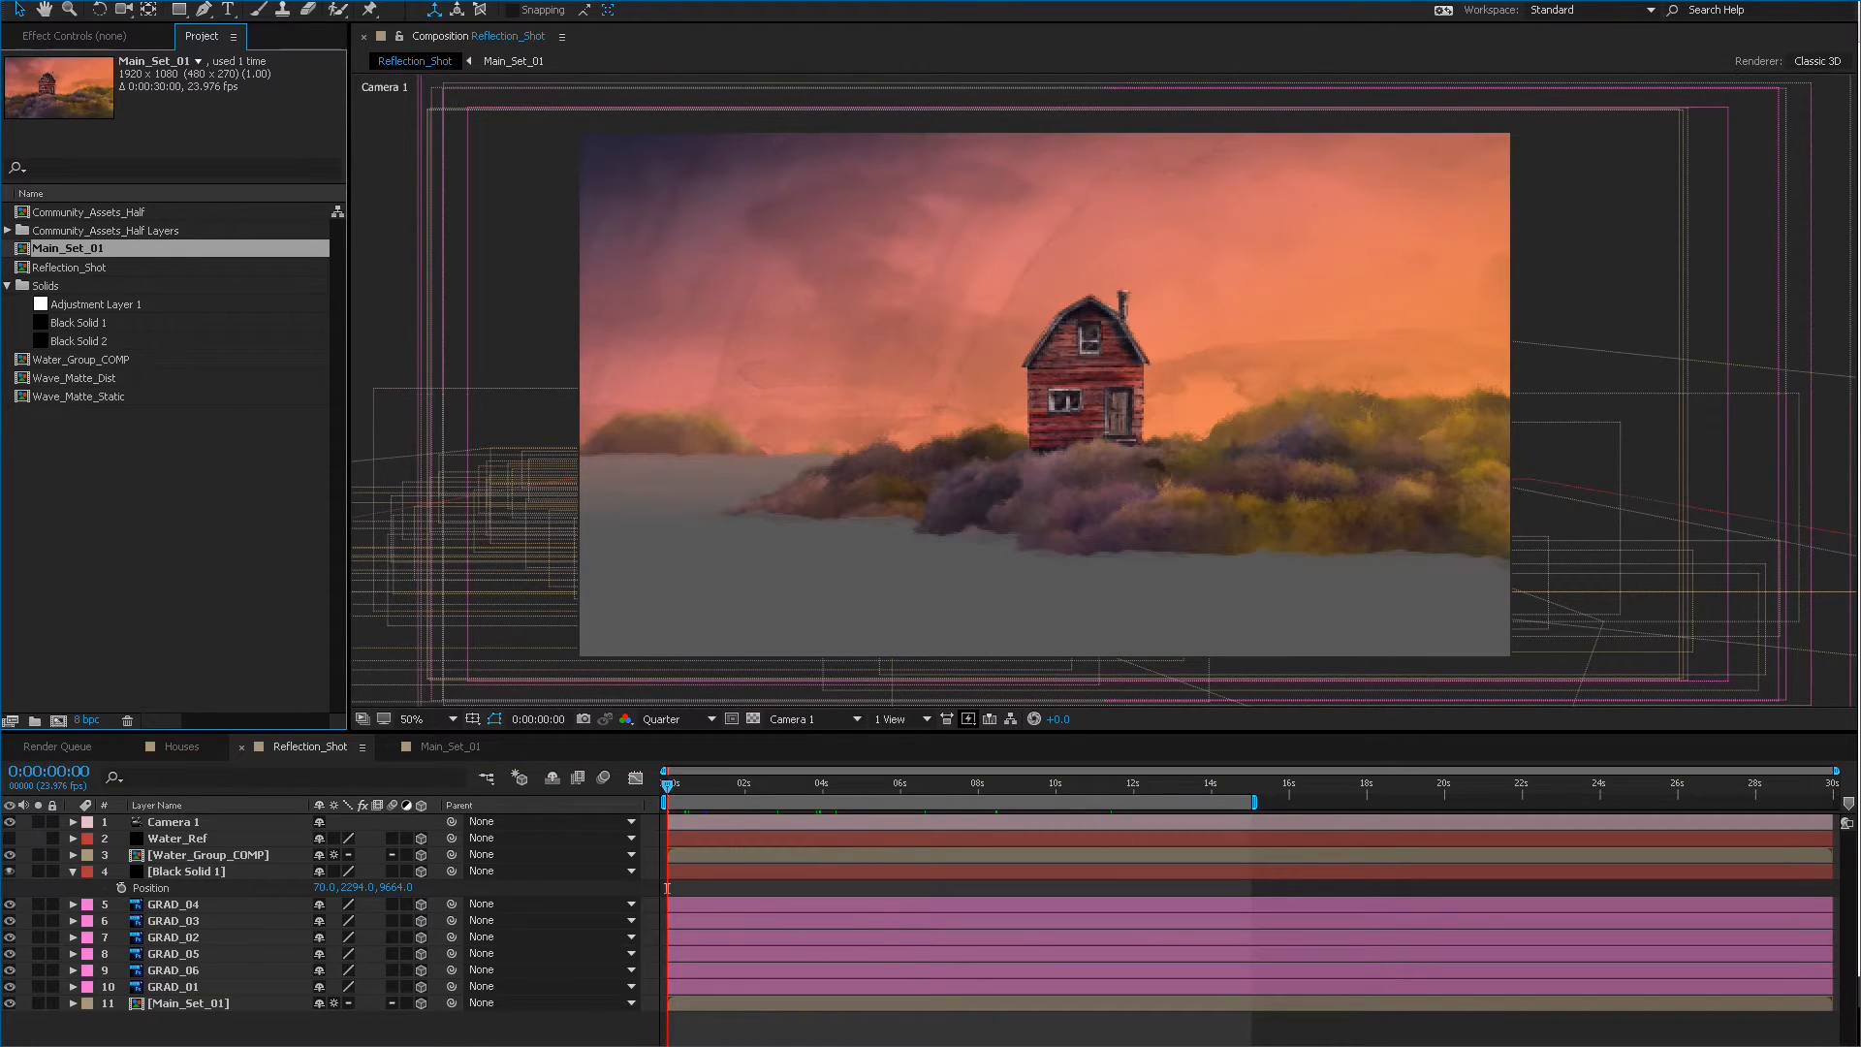
{"action": "double_click", "coordinate": [1085, 407]}
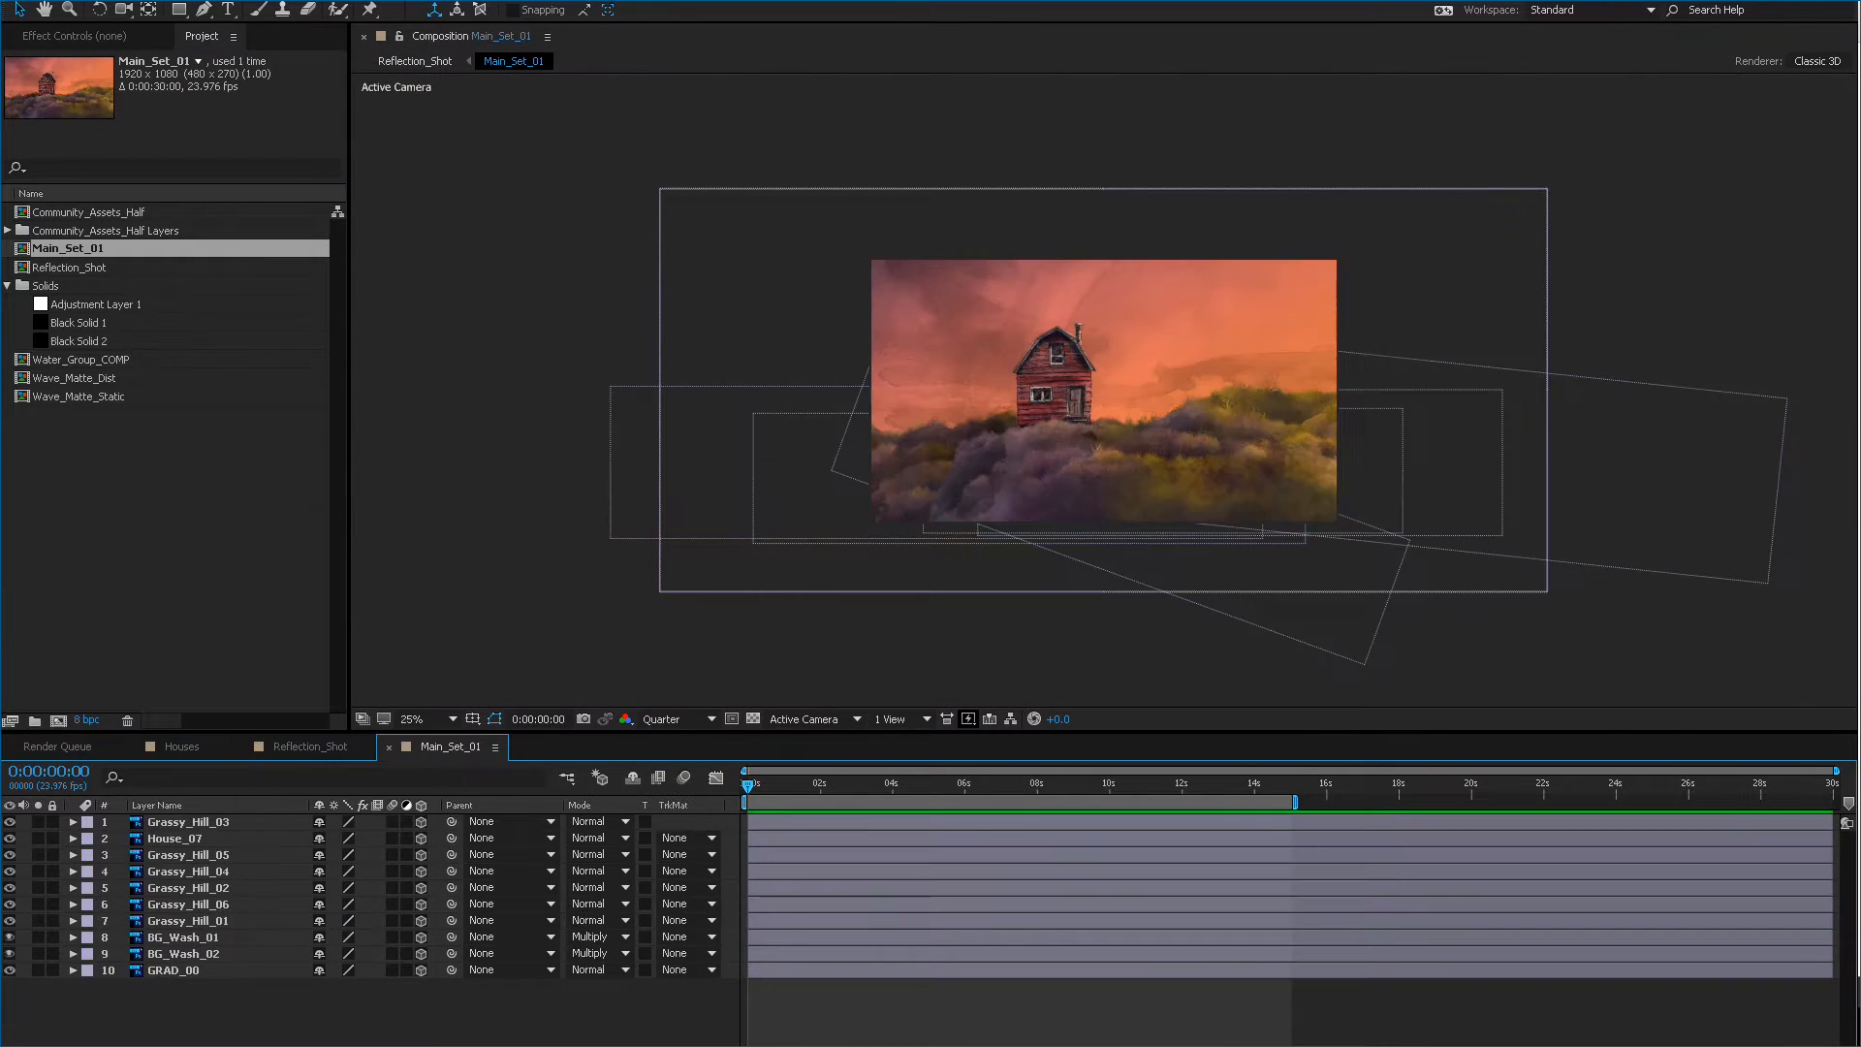
{"action": "left_click_drag", "start_coordinate": [748, 785], "coordinate": [1141, 785]}
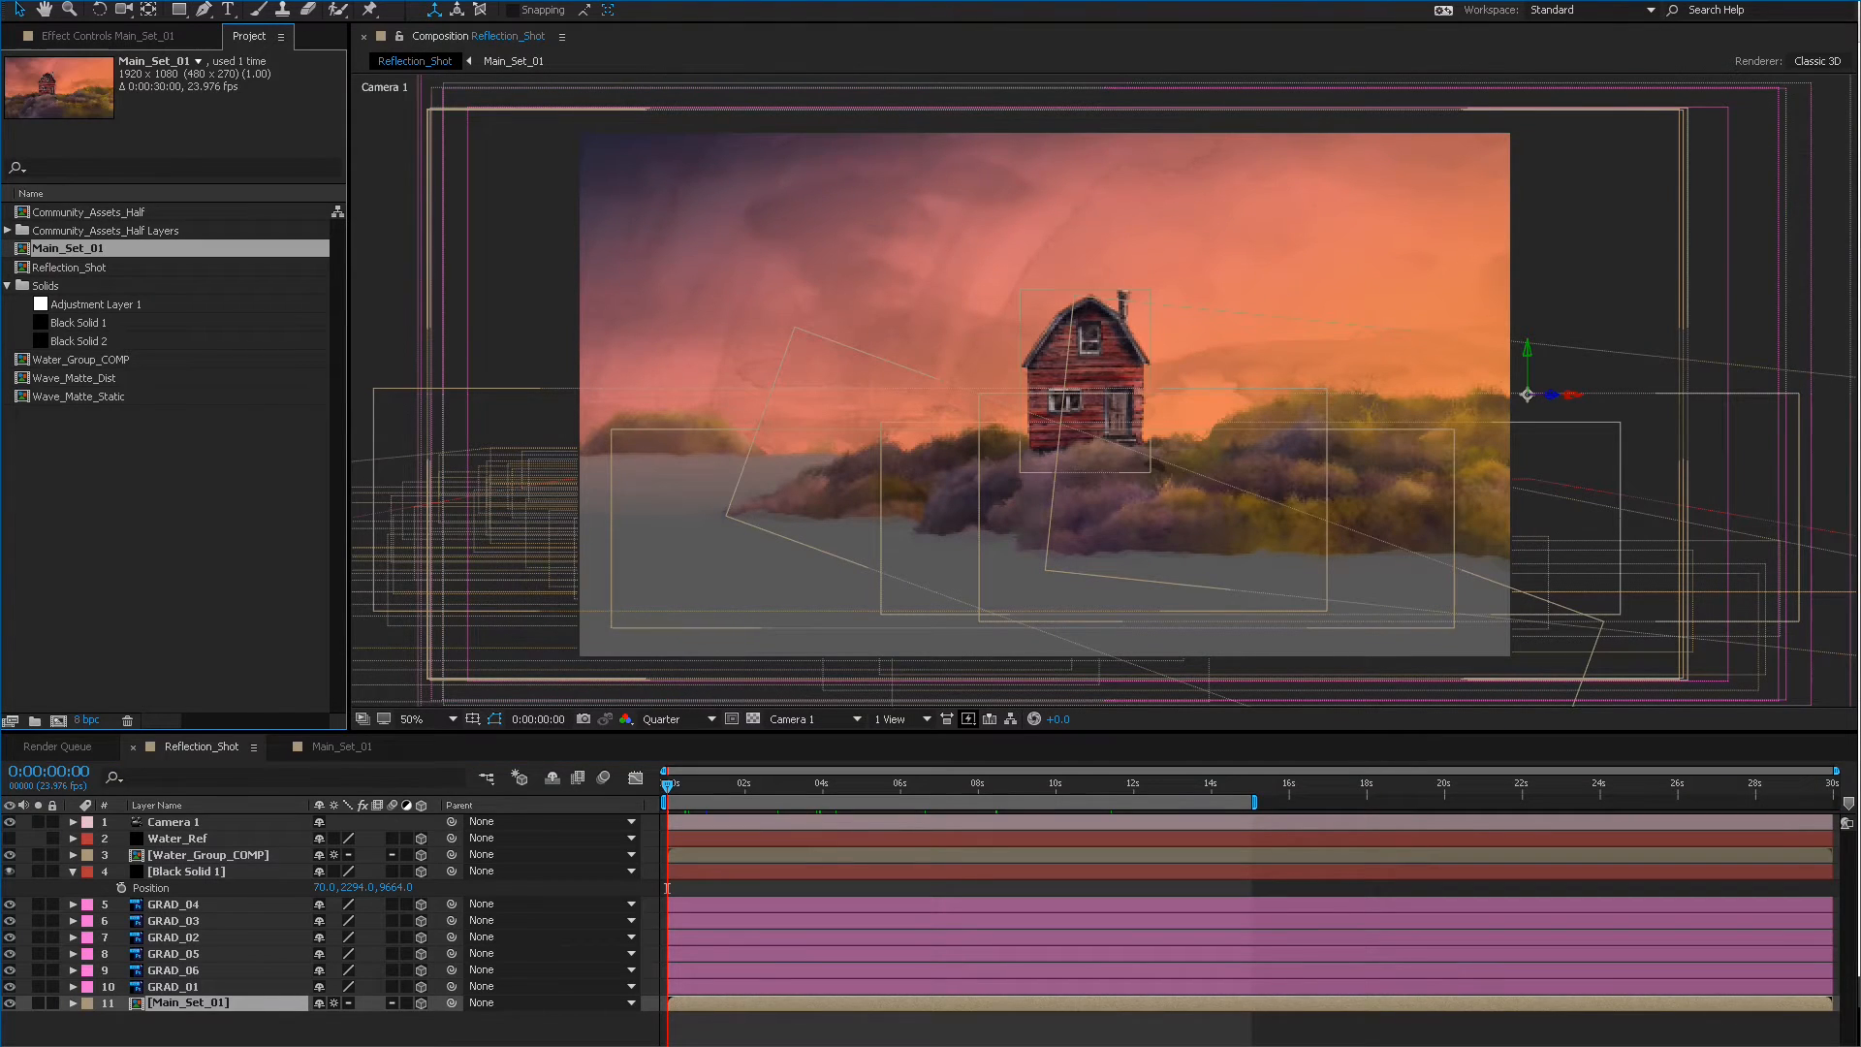
Duplicate the Main_Set_01 composition in the project and rename the copy Main_Set_Reflection.
{"action": "key", "text": "ctrl+d"}
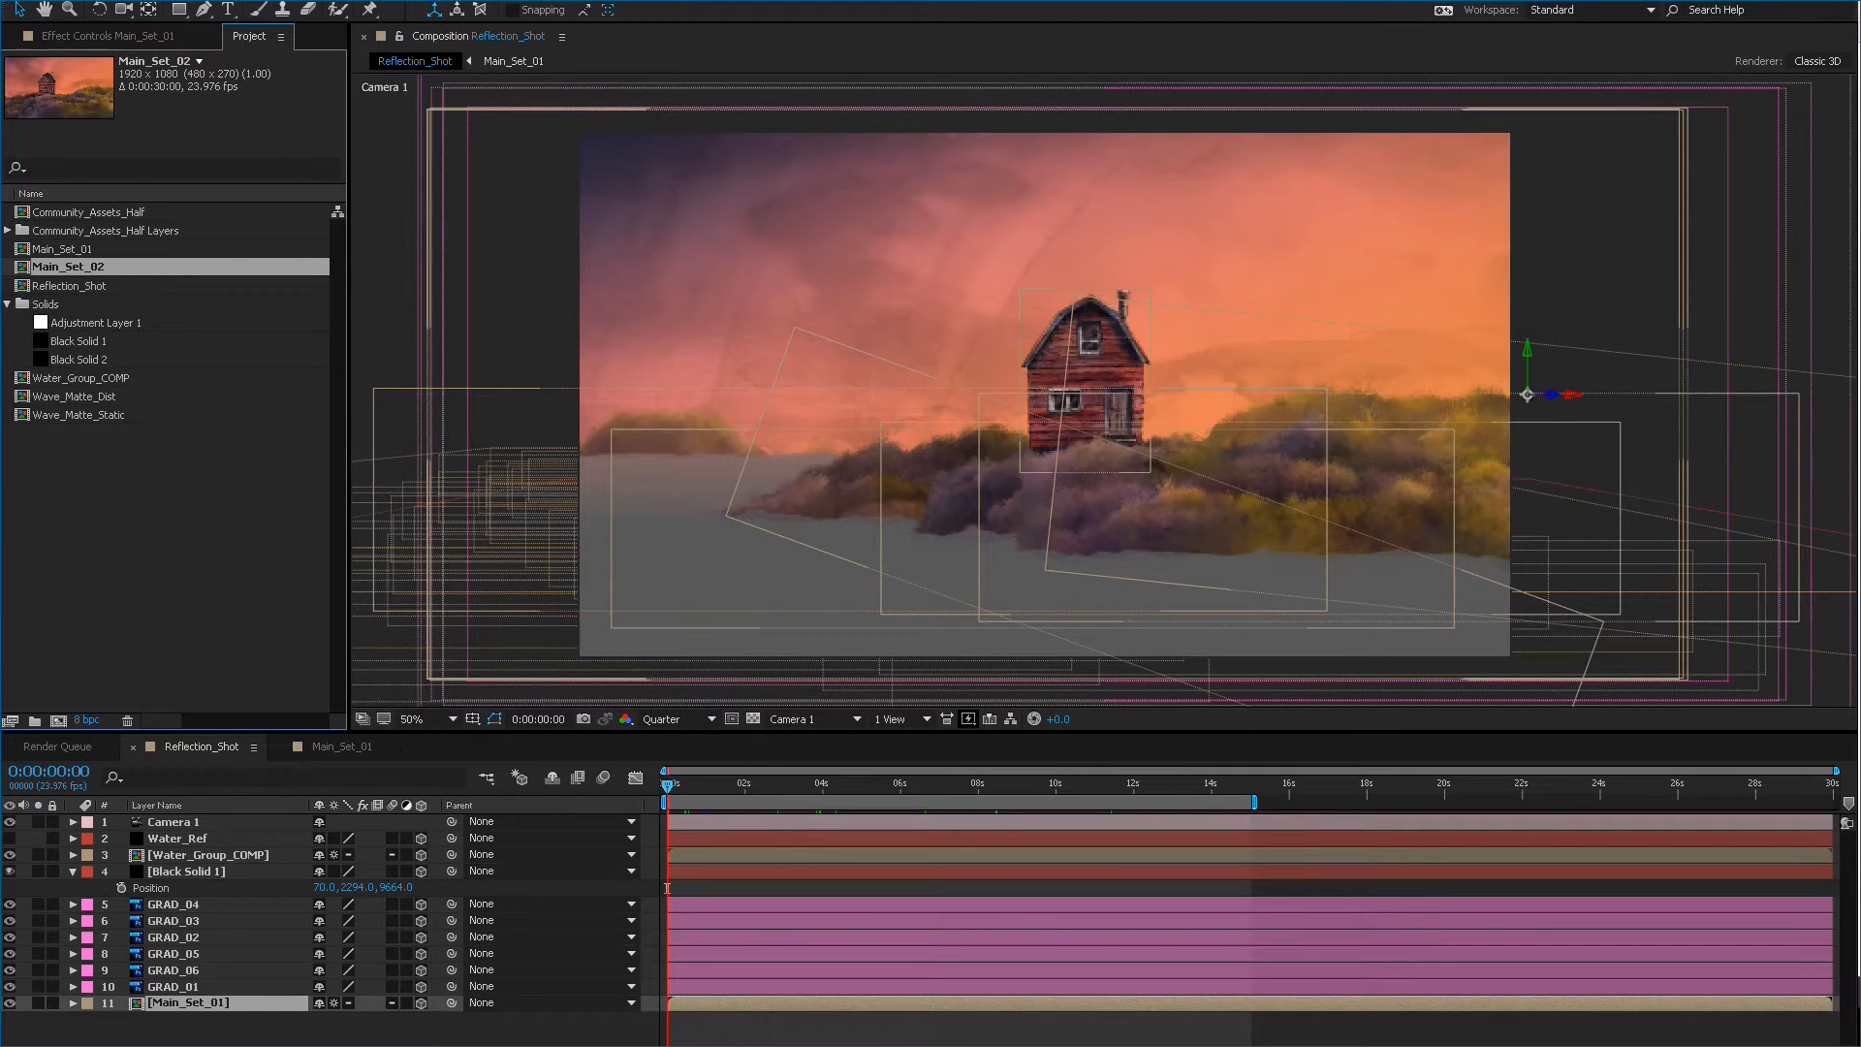
{"action": "key", "text": "Return"}
{"action": "key", "text": "Right"}
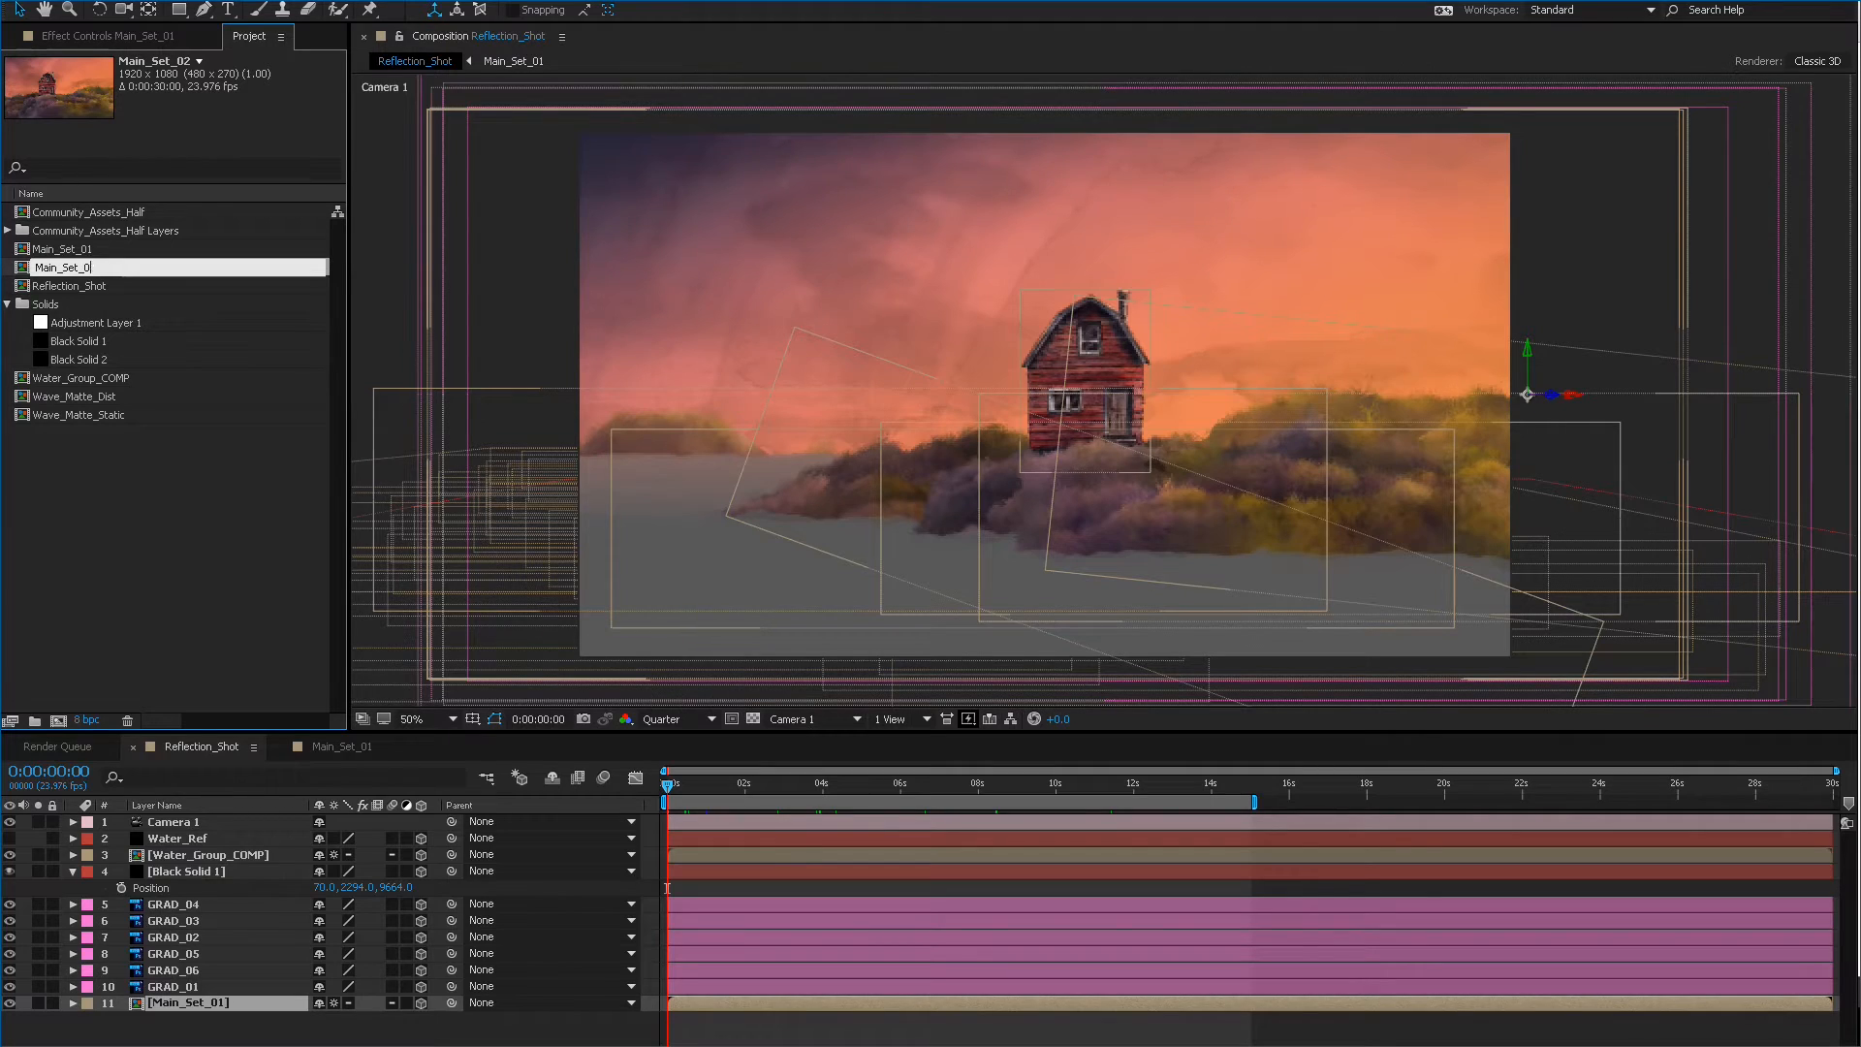
{"action": "key", "text": "BackSpace"}
{"action": "type", "text": "Reflection"}
{"action": "key", "text": "Return"}
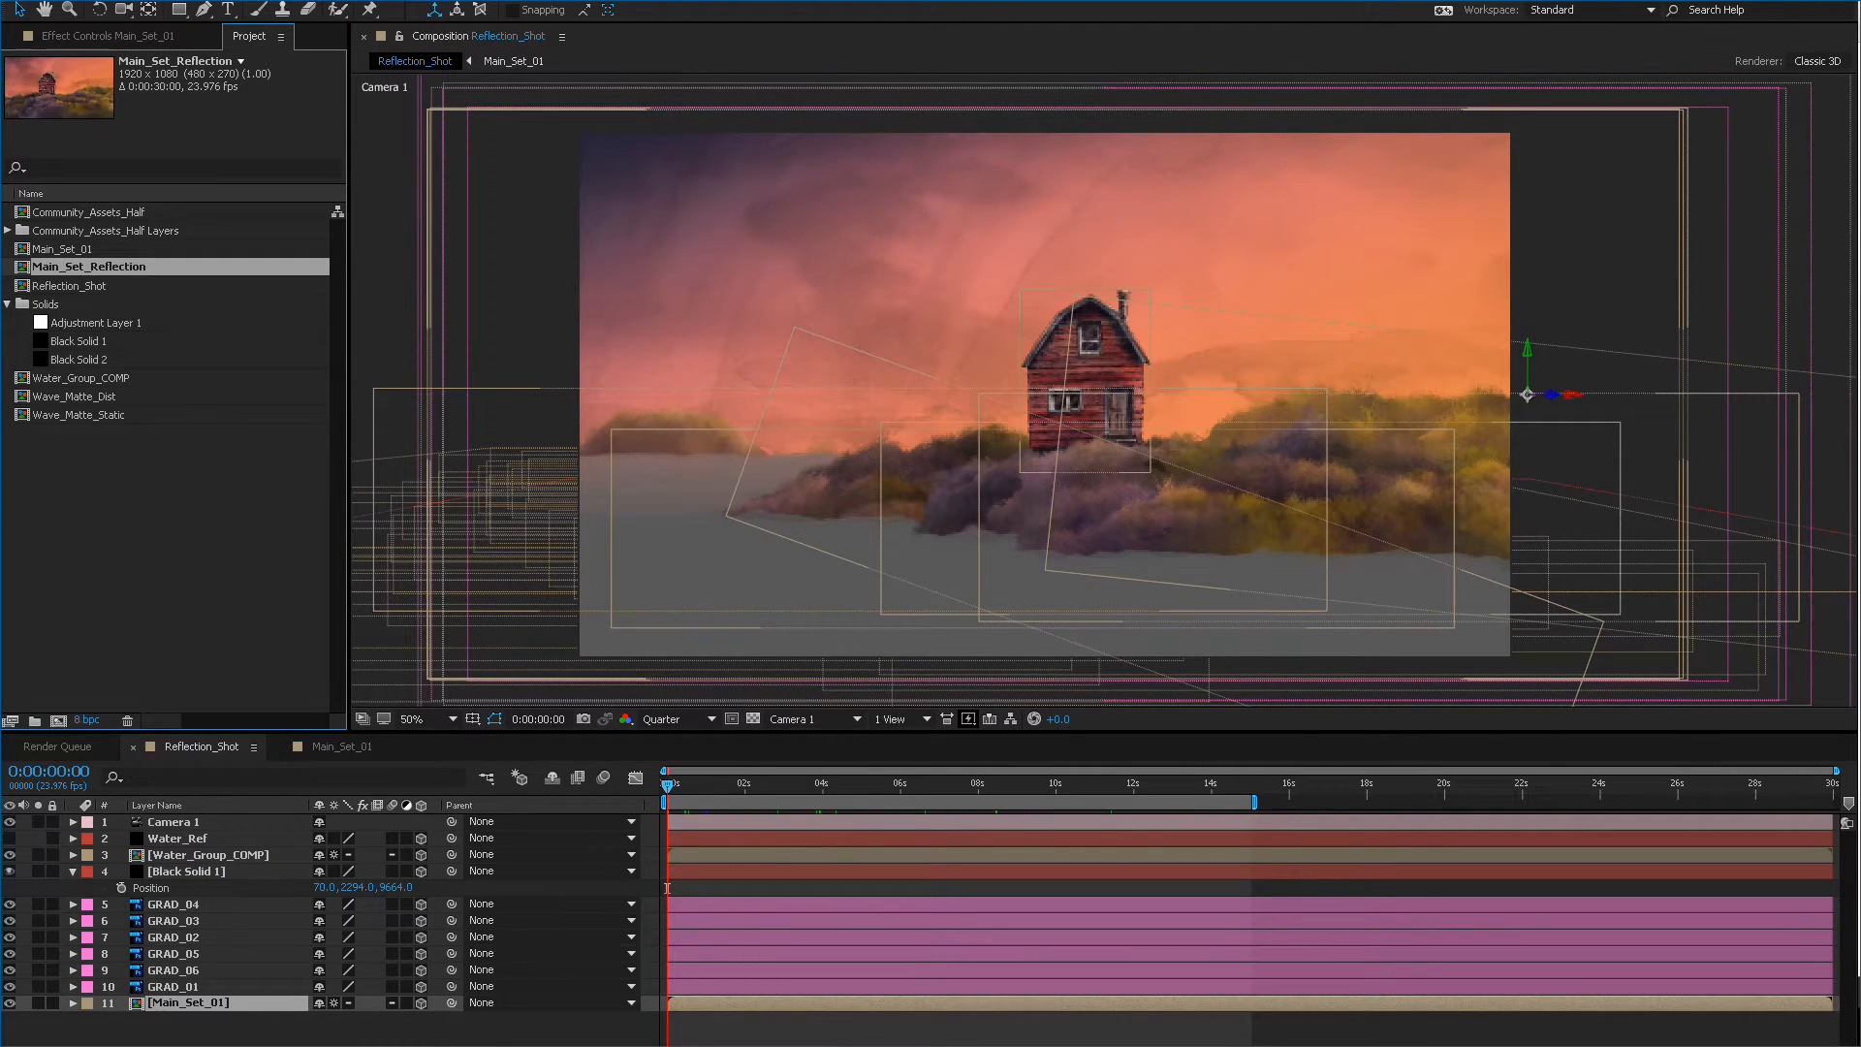
Temporarily show the Water_Ref layer in Reflection_Shot to check the water plane, and hide it again.
{"action": "left_click", "coordinate": [177, 837]}
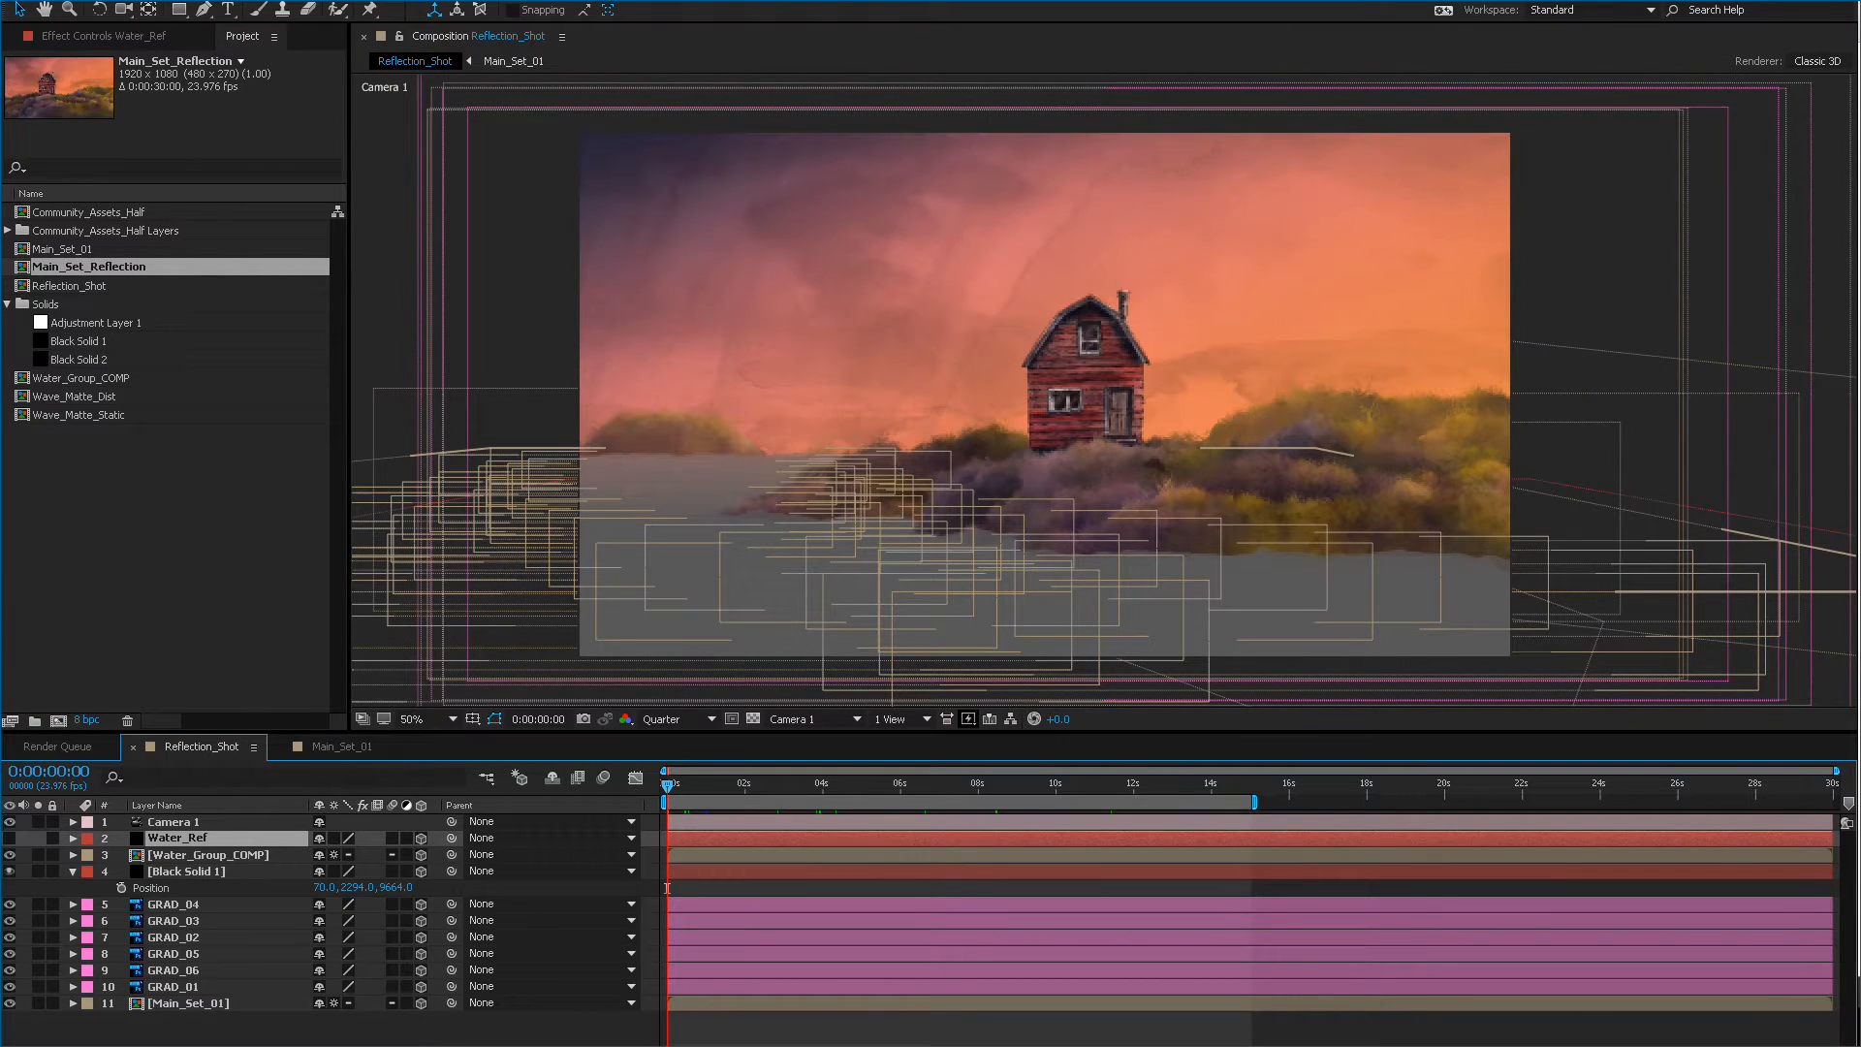
{"action": "left_click", "coordinate": [10, 837]}
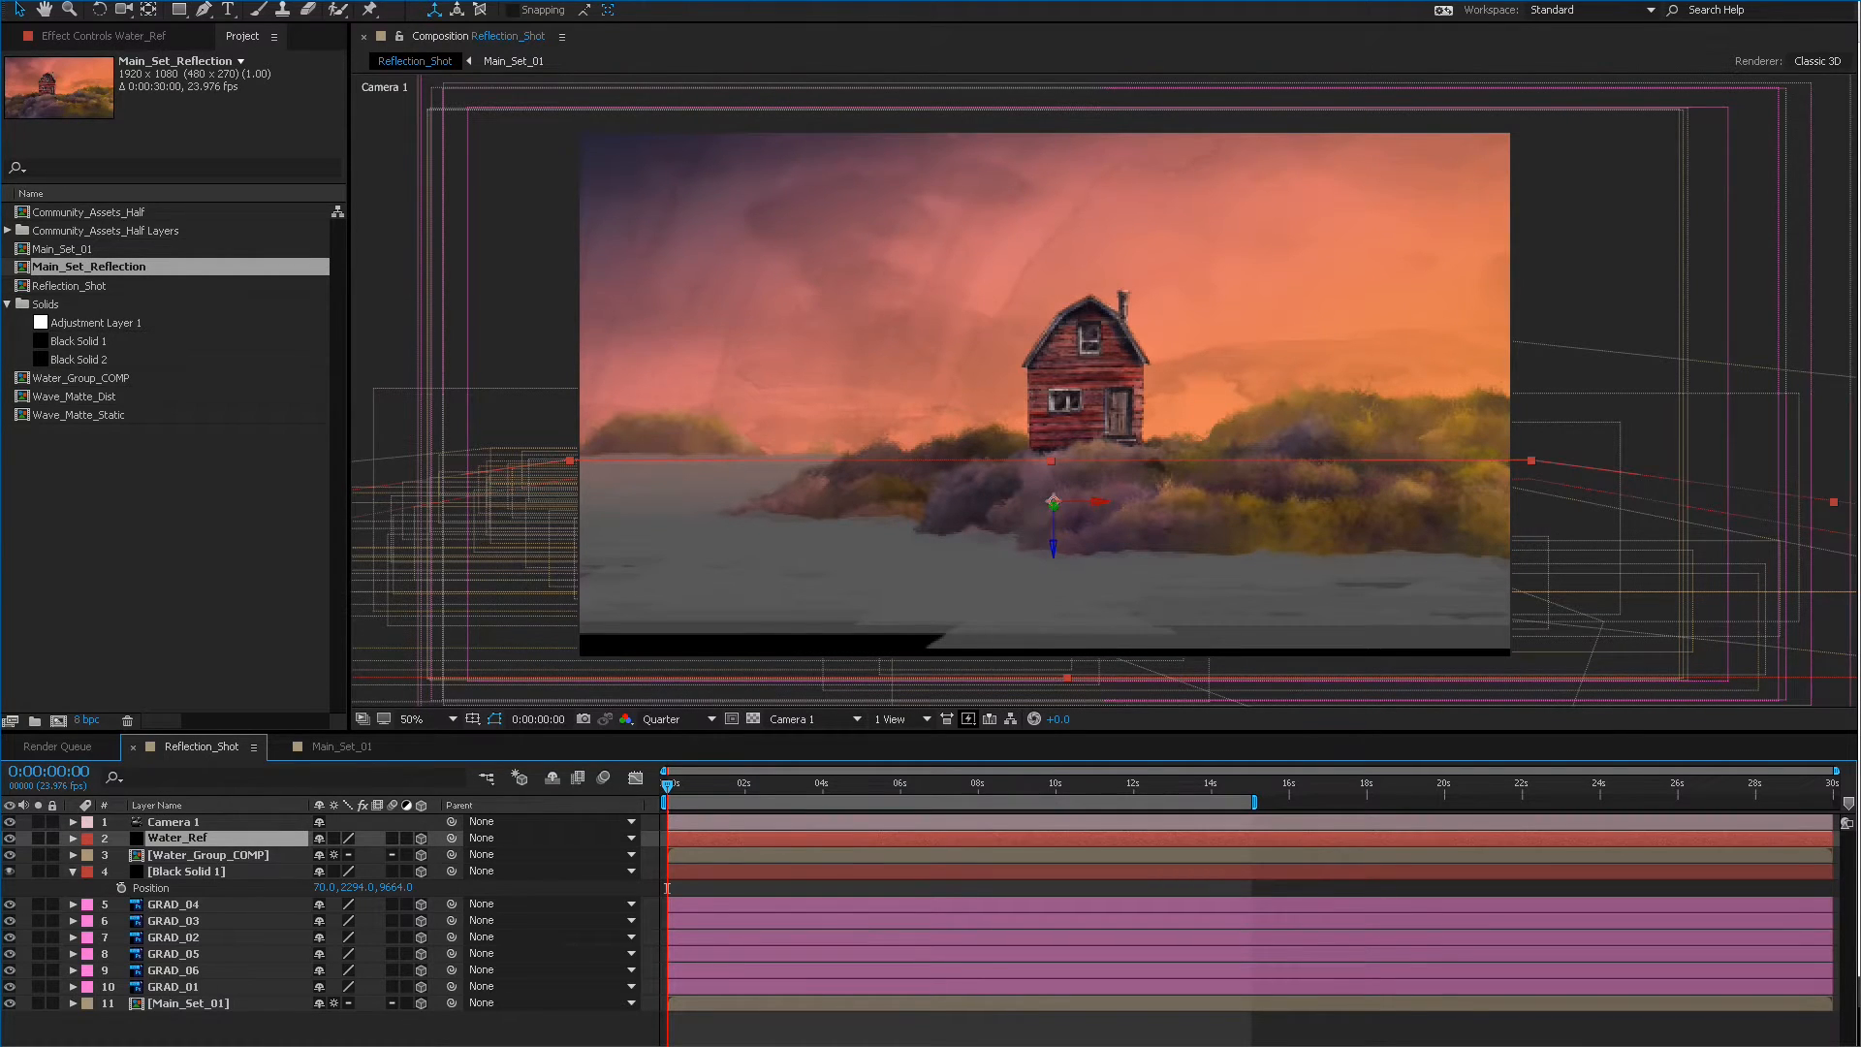
{"action": "left_click", "coordinate": [10, 837]}
{"action": "left_click", "coordinate": [340, 746]}
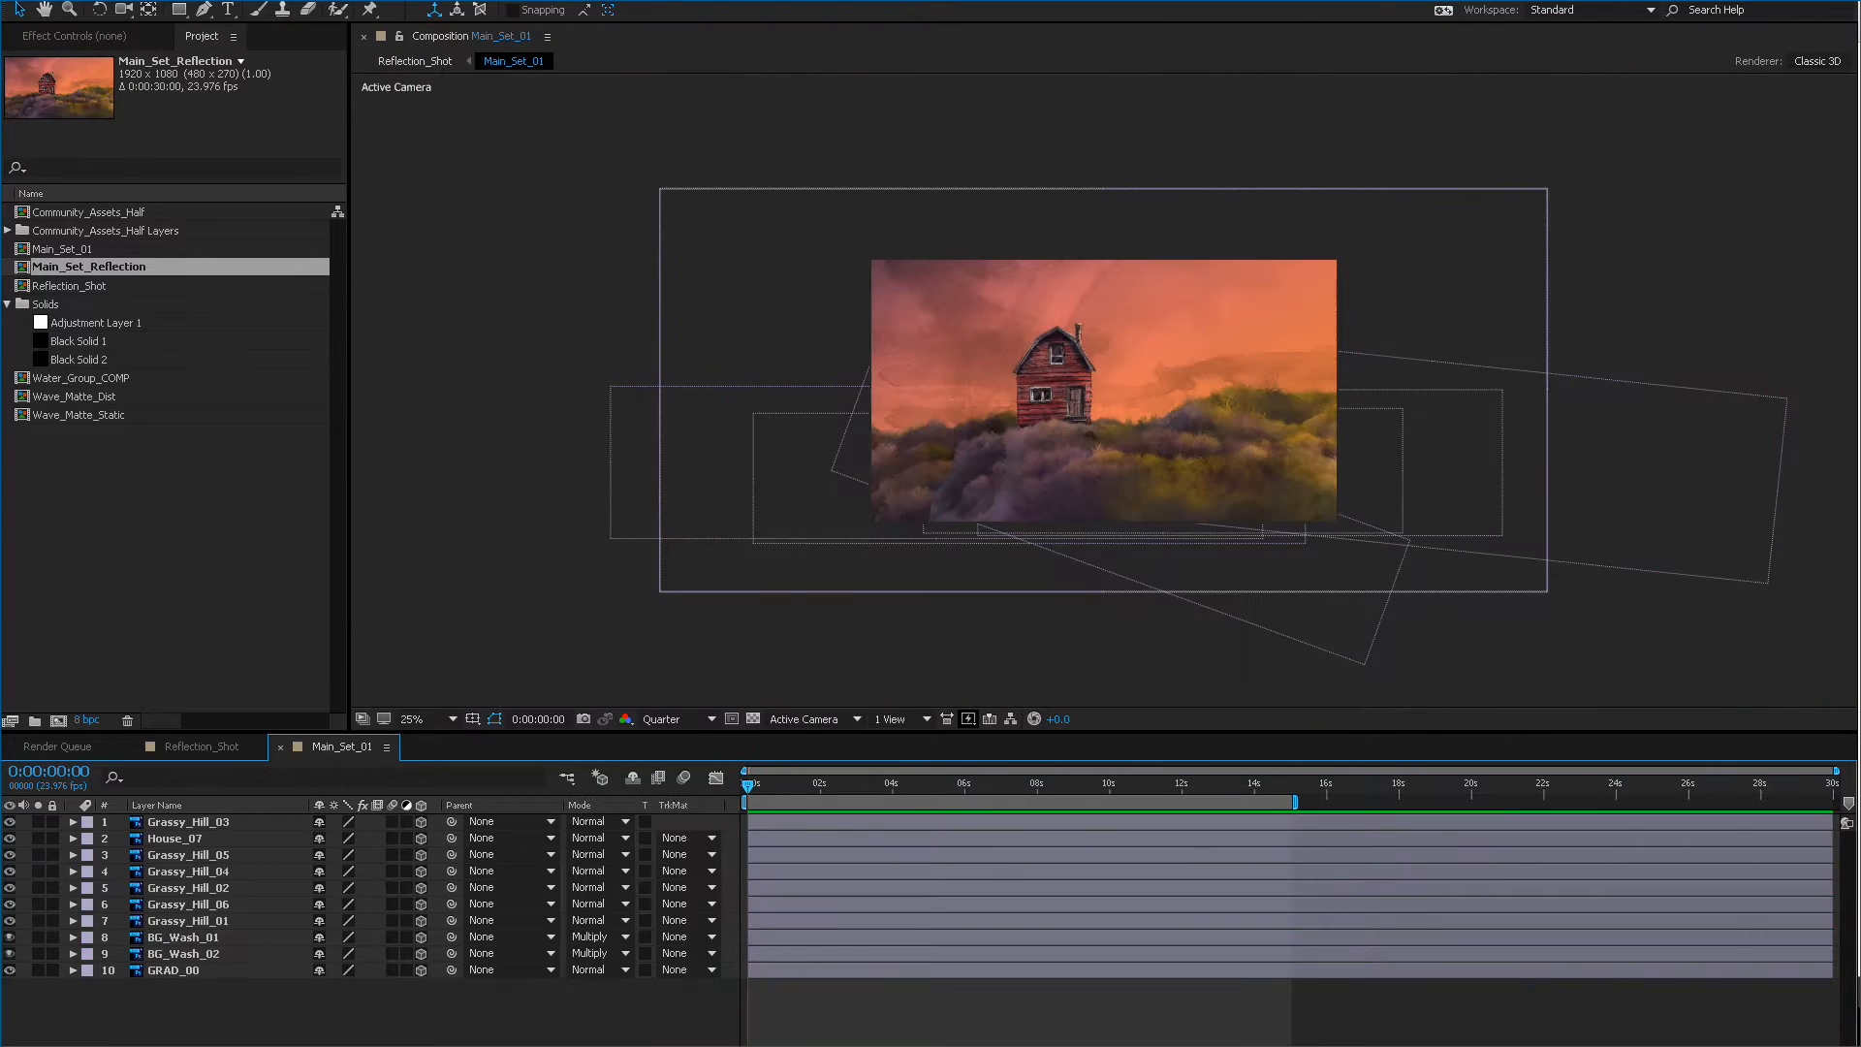
{"action": "left_click", "coordinate": [1241, 464]}
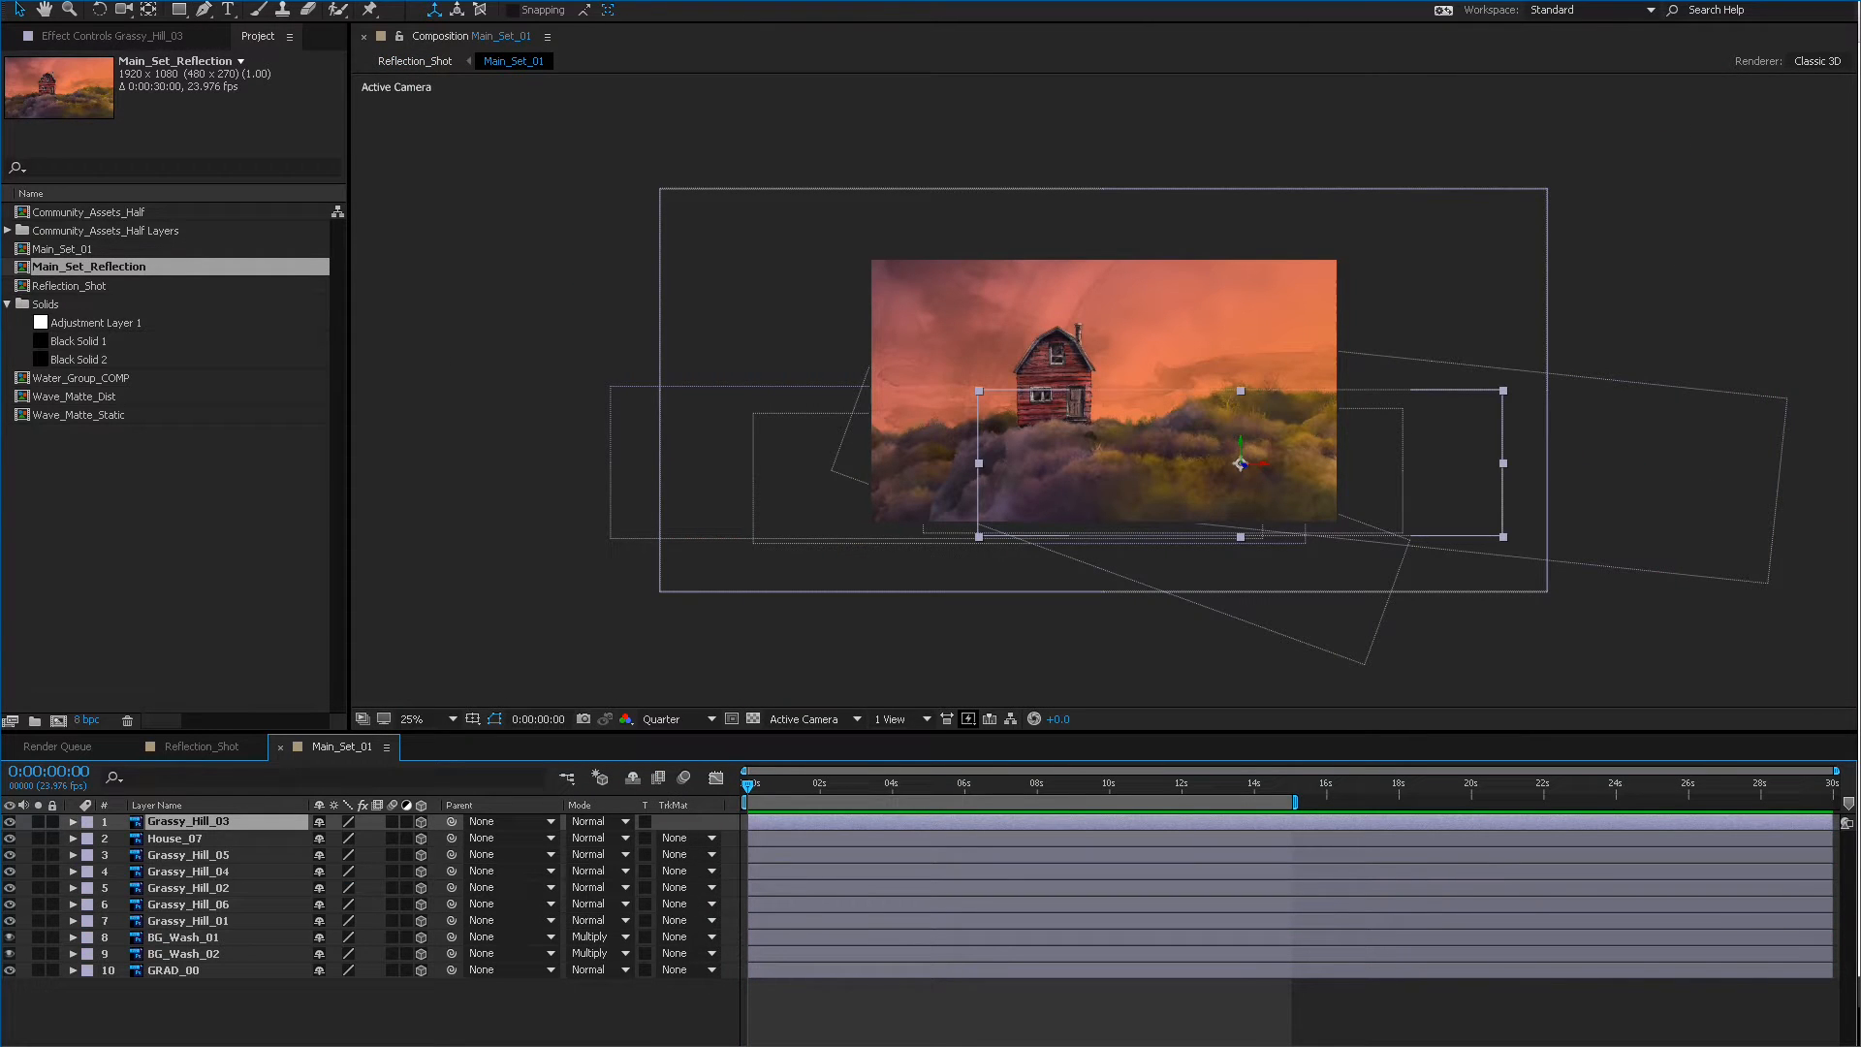
{"action": "key", "text": "ctrl+w"}
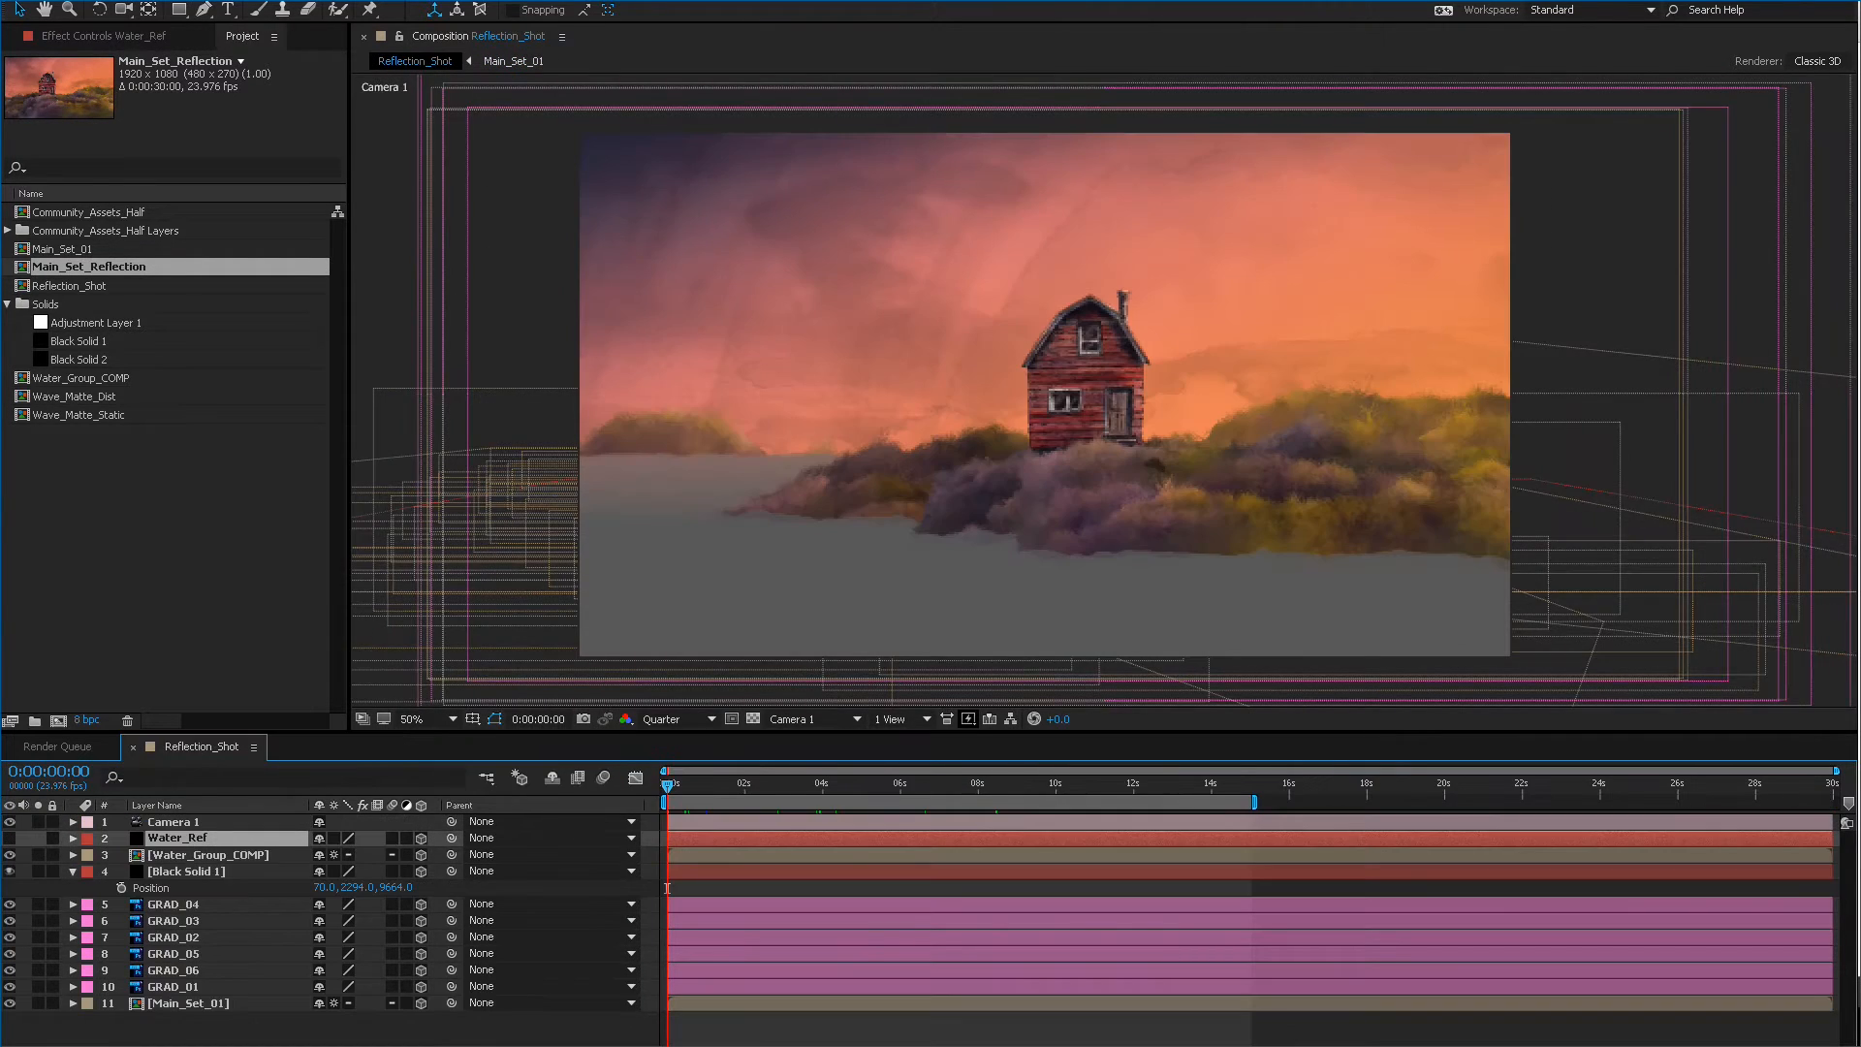
Copy the Water_Ref layer from Reflection_Shot into the Main_Set_Reflection composition above Grassy_Hill_03.
{"action": "key", "text": "ctrl+0"}
{"action": "double_click", "coordinate": [88, 267]}
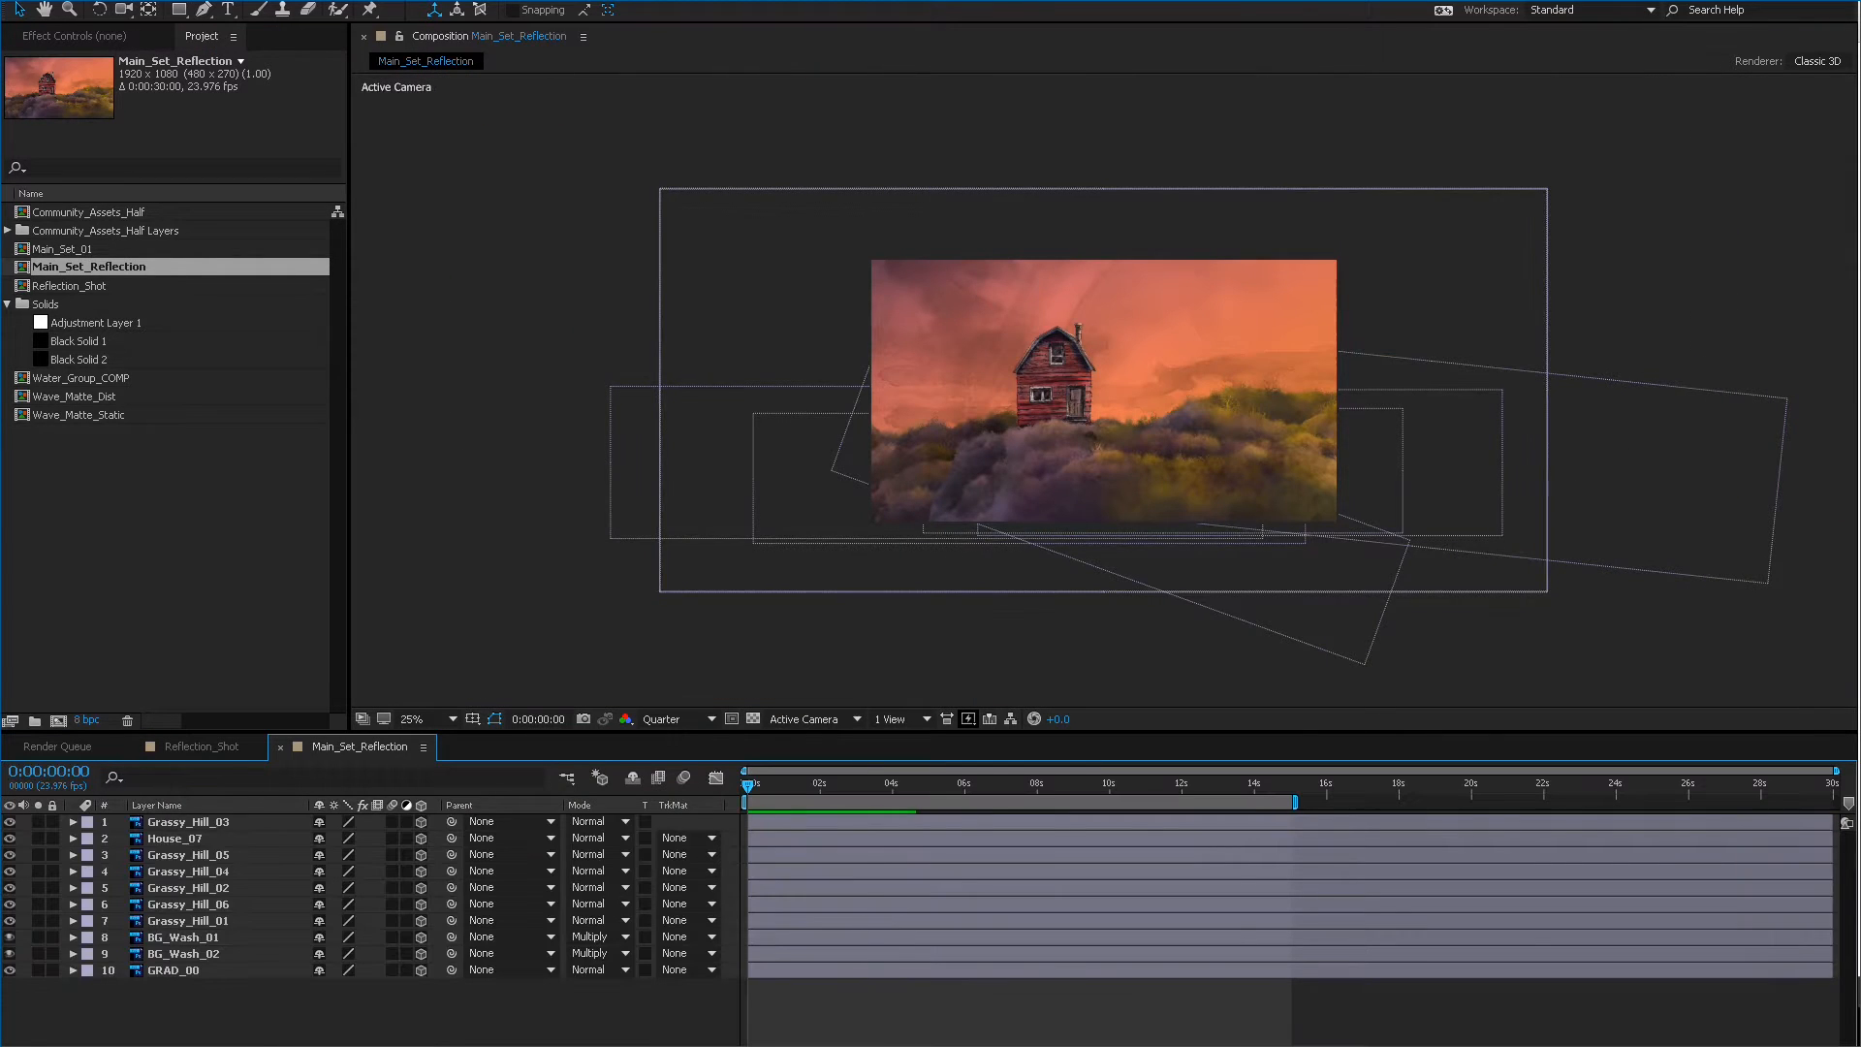
{"action": "left_click", "coordinate": [1240, 463]}
{"action": "key", "text": "ctrl+v"}
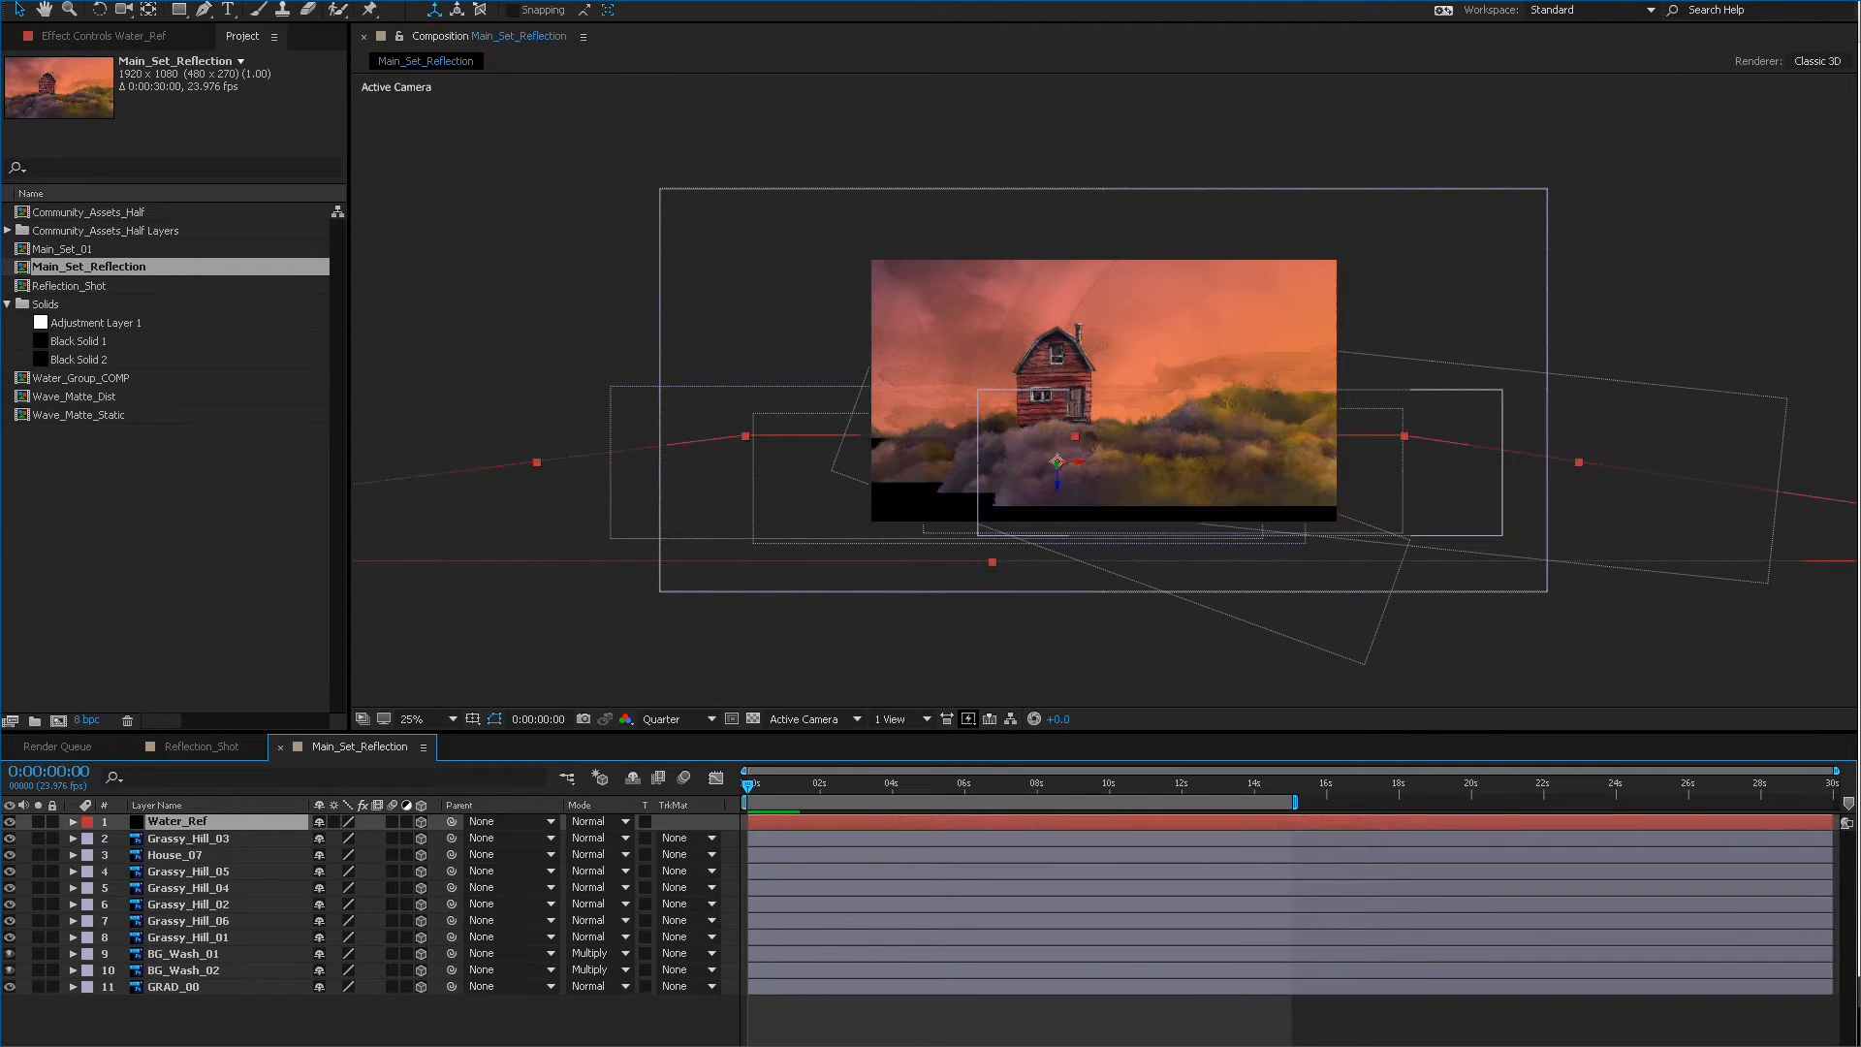
Copy Camera 1 from Reflection_Shot into the Main_Set_Reflection composition.
{"action": "left_click", "coordinate": [200, 746]}
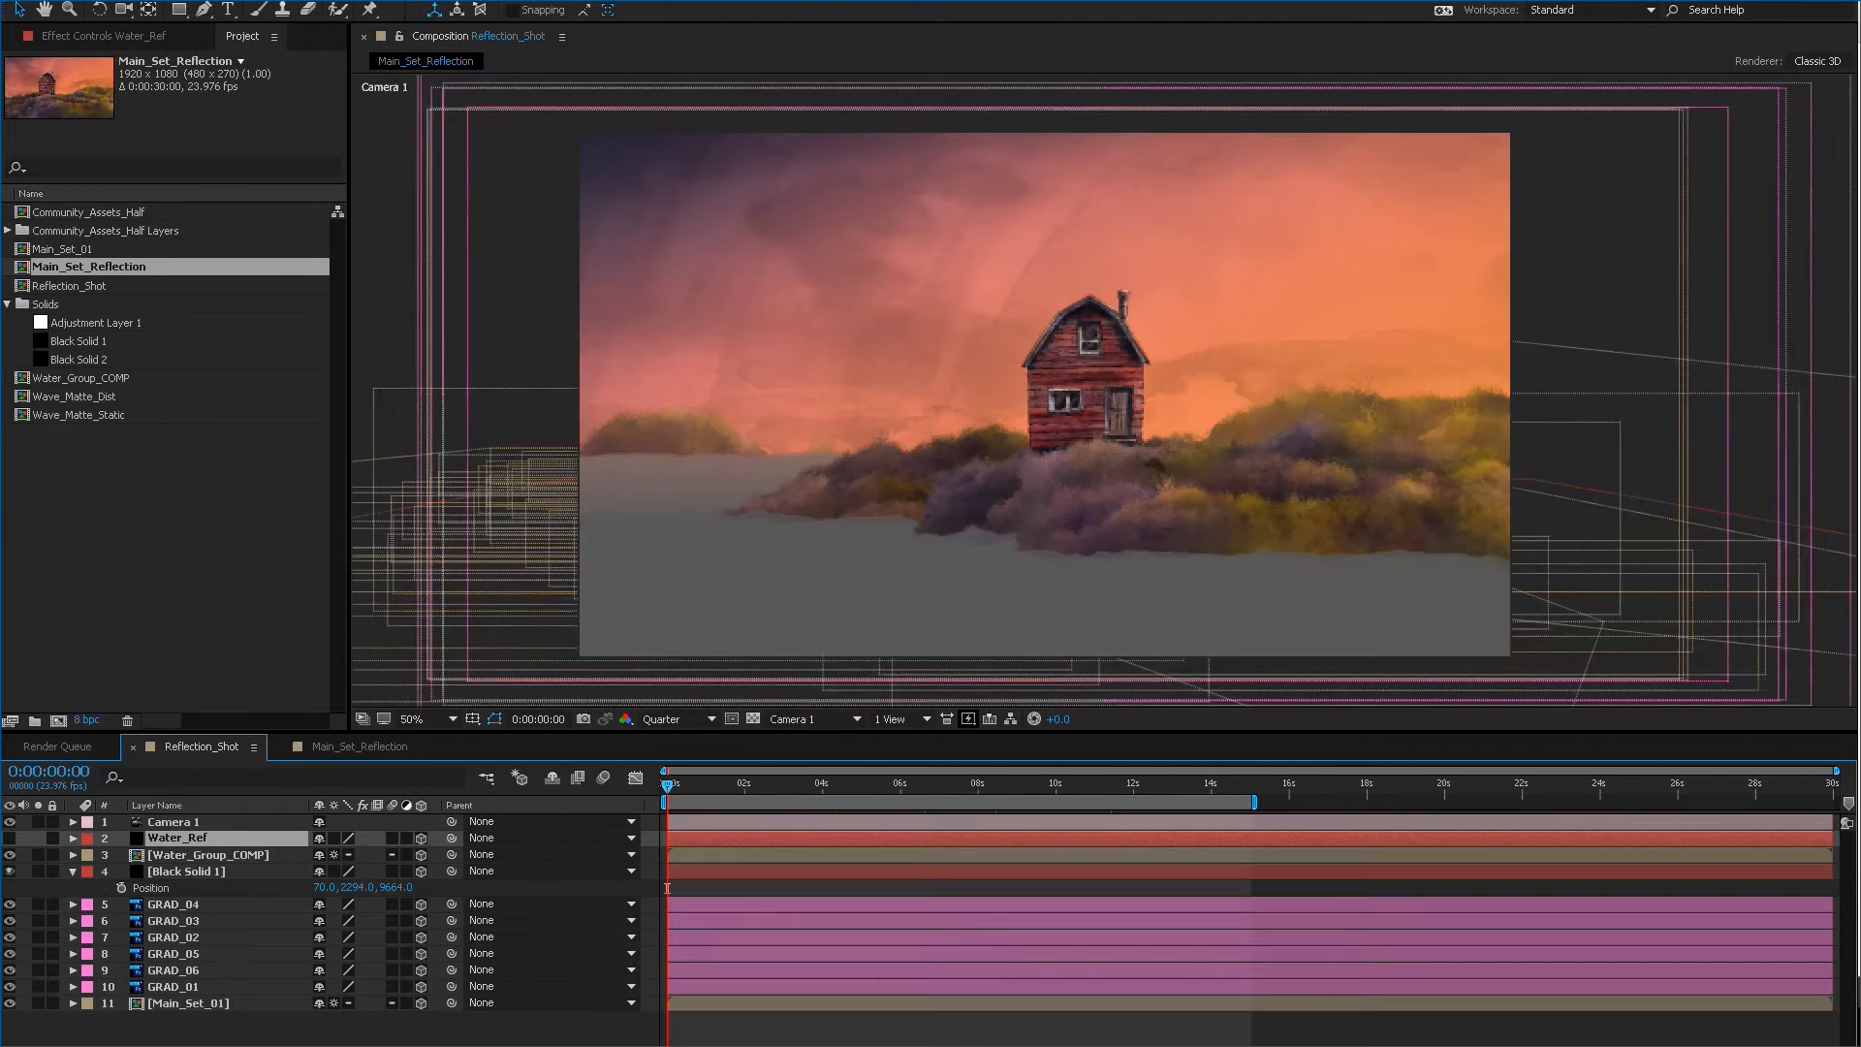
{"action": "left_click", "coordinate": [173, 821]}
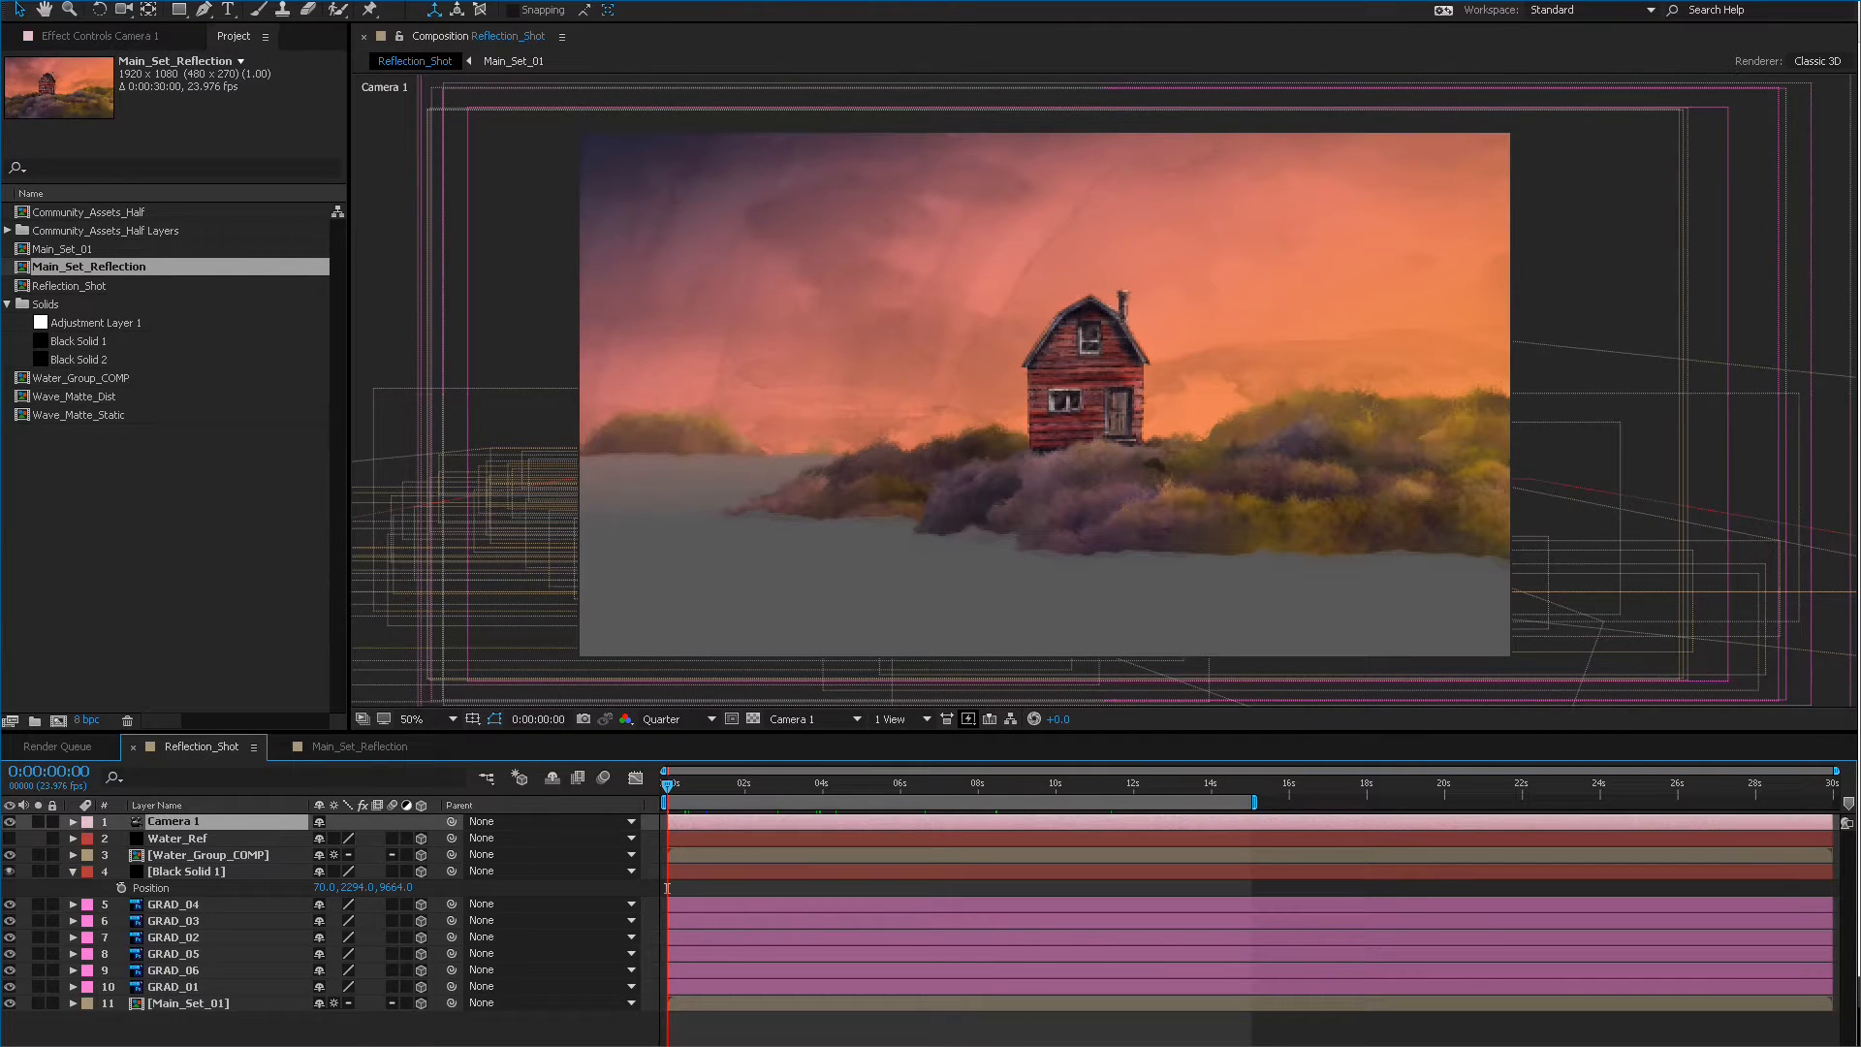
{"action": "left_click", "coordinate": [359, 746]}
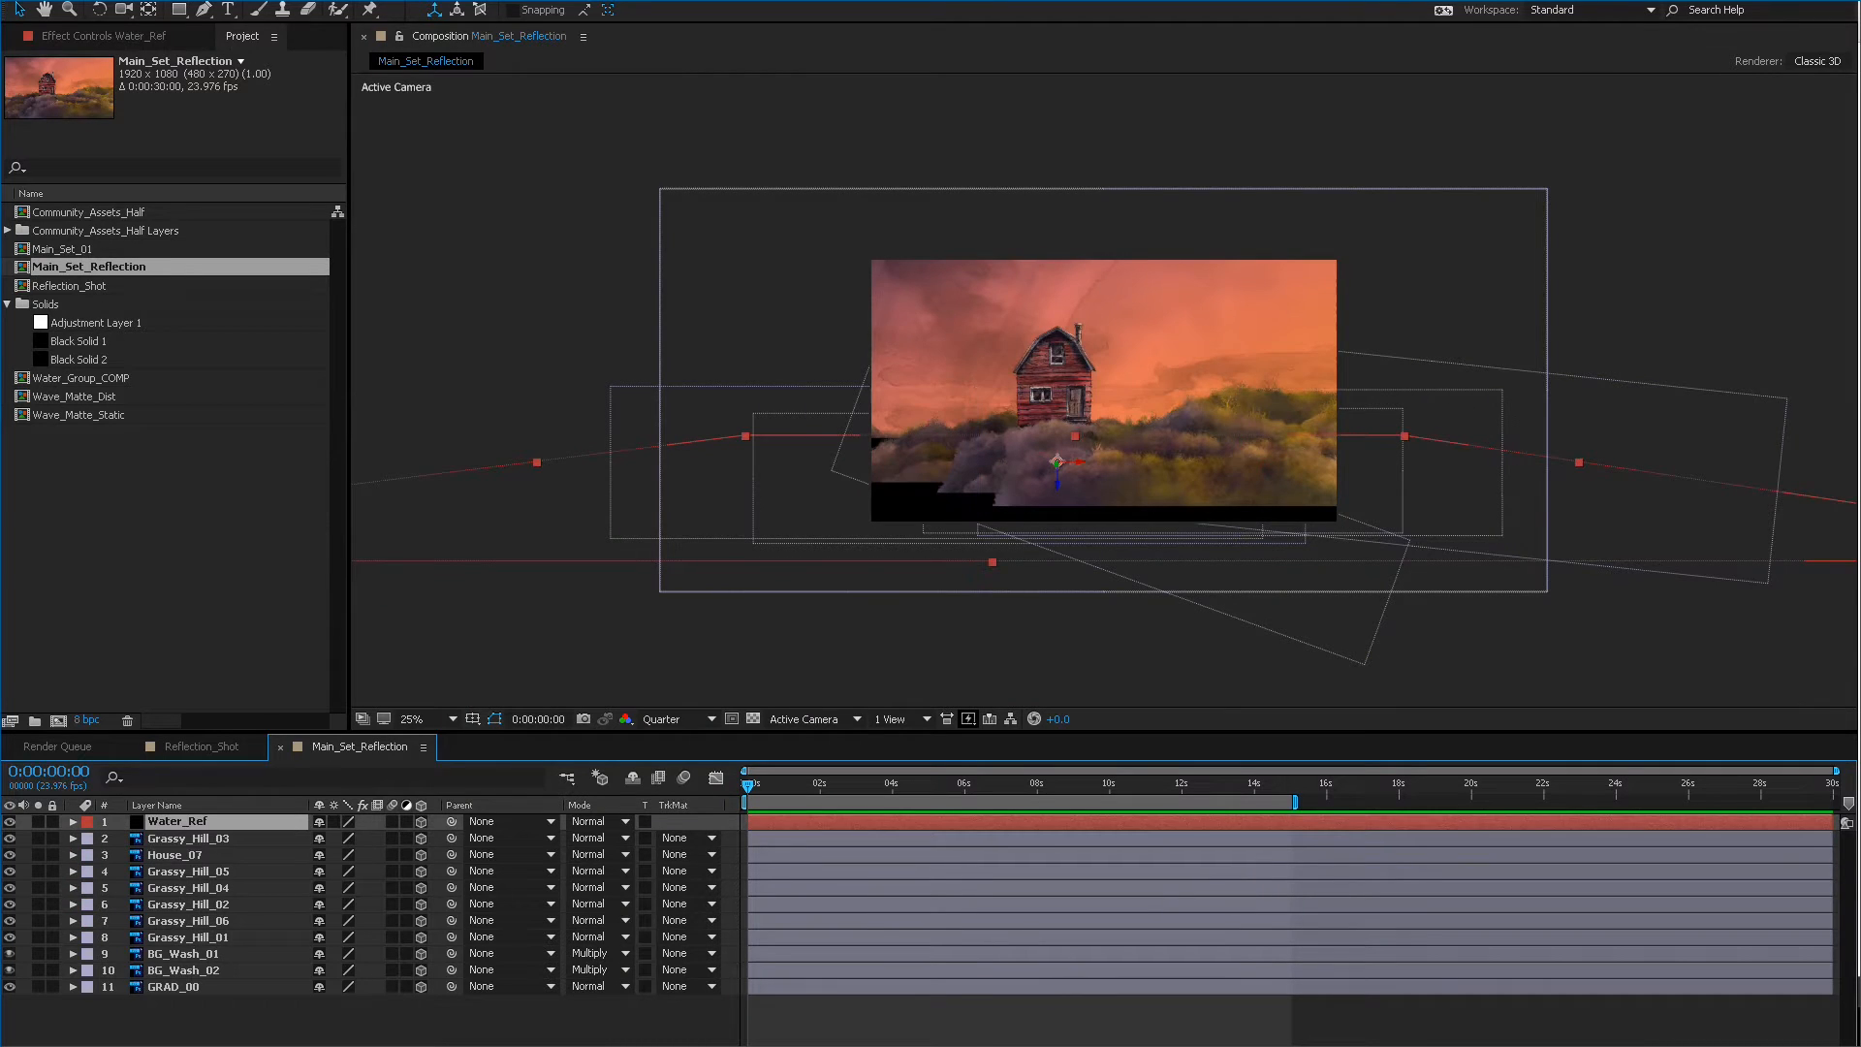
{"action": "key", "text": "ctrl+v"}
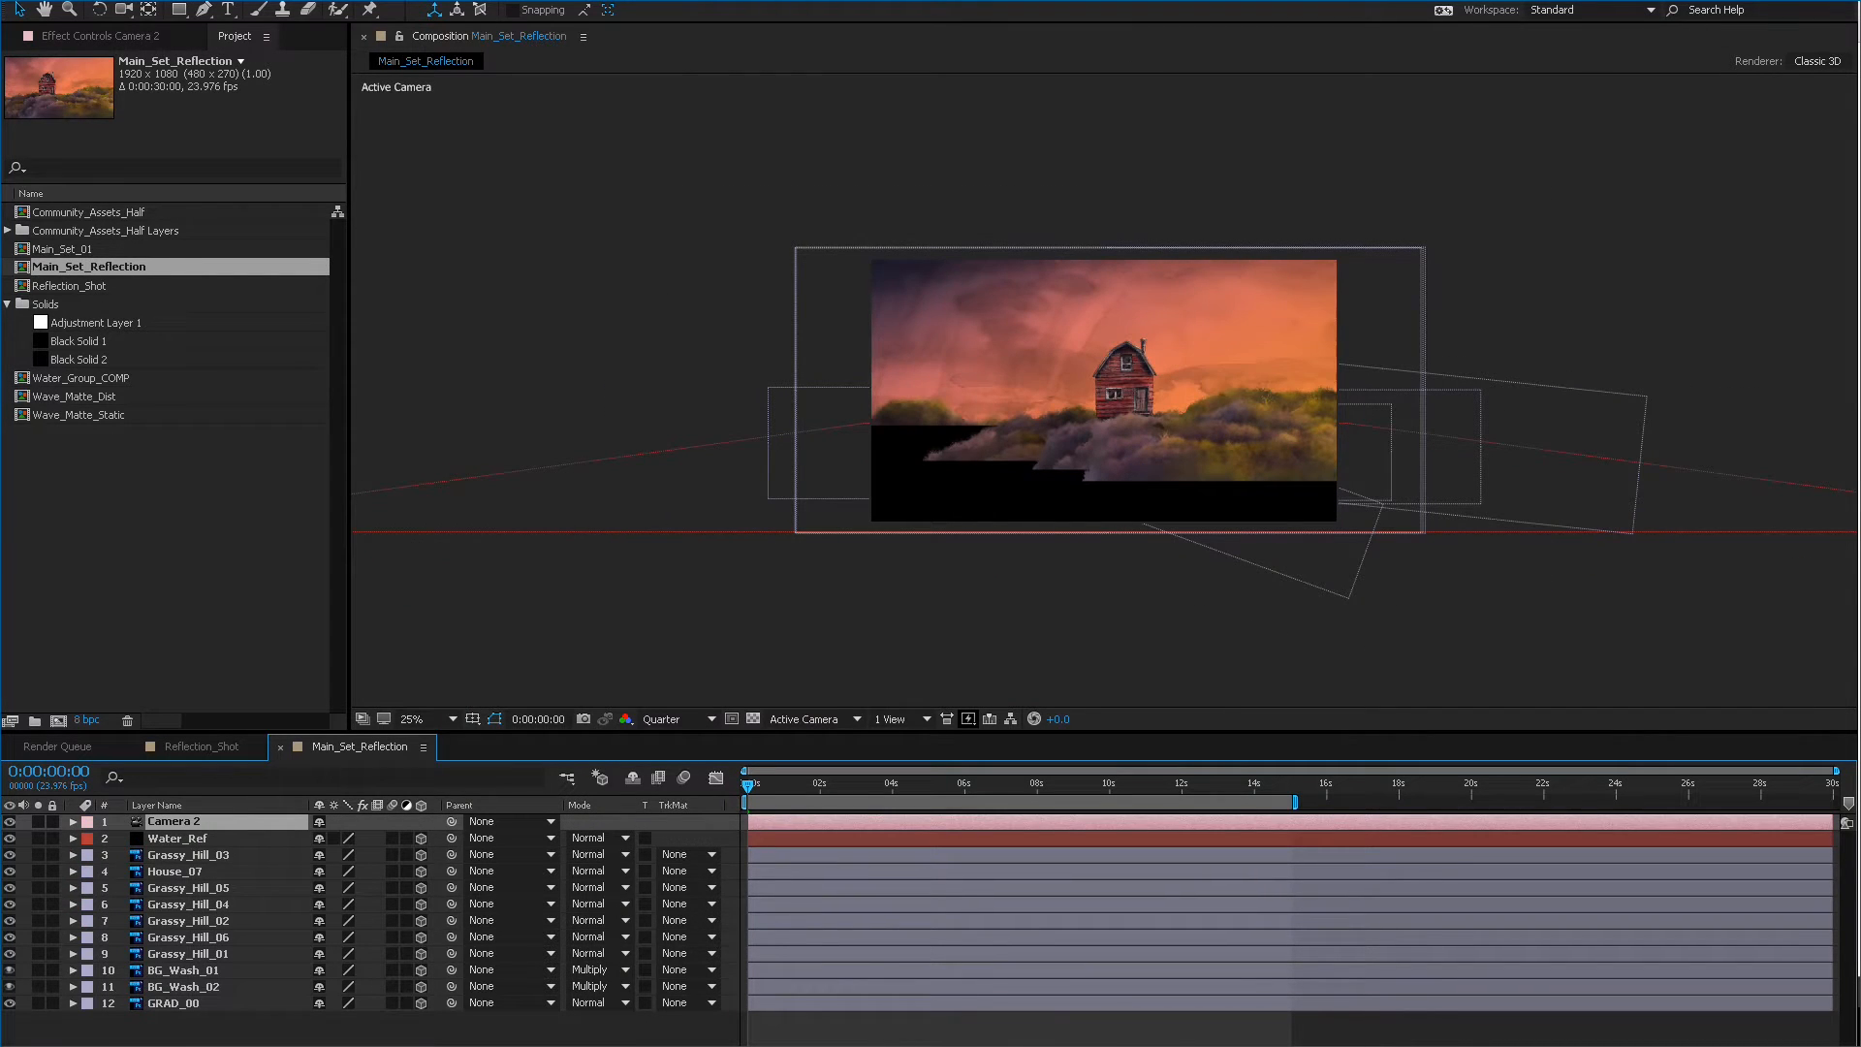
Delete all position and orientation keyframes of the camera pasted into Main_Set_Reflection.
{"action": "left_click", "coordinate": [72, 821]}
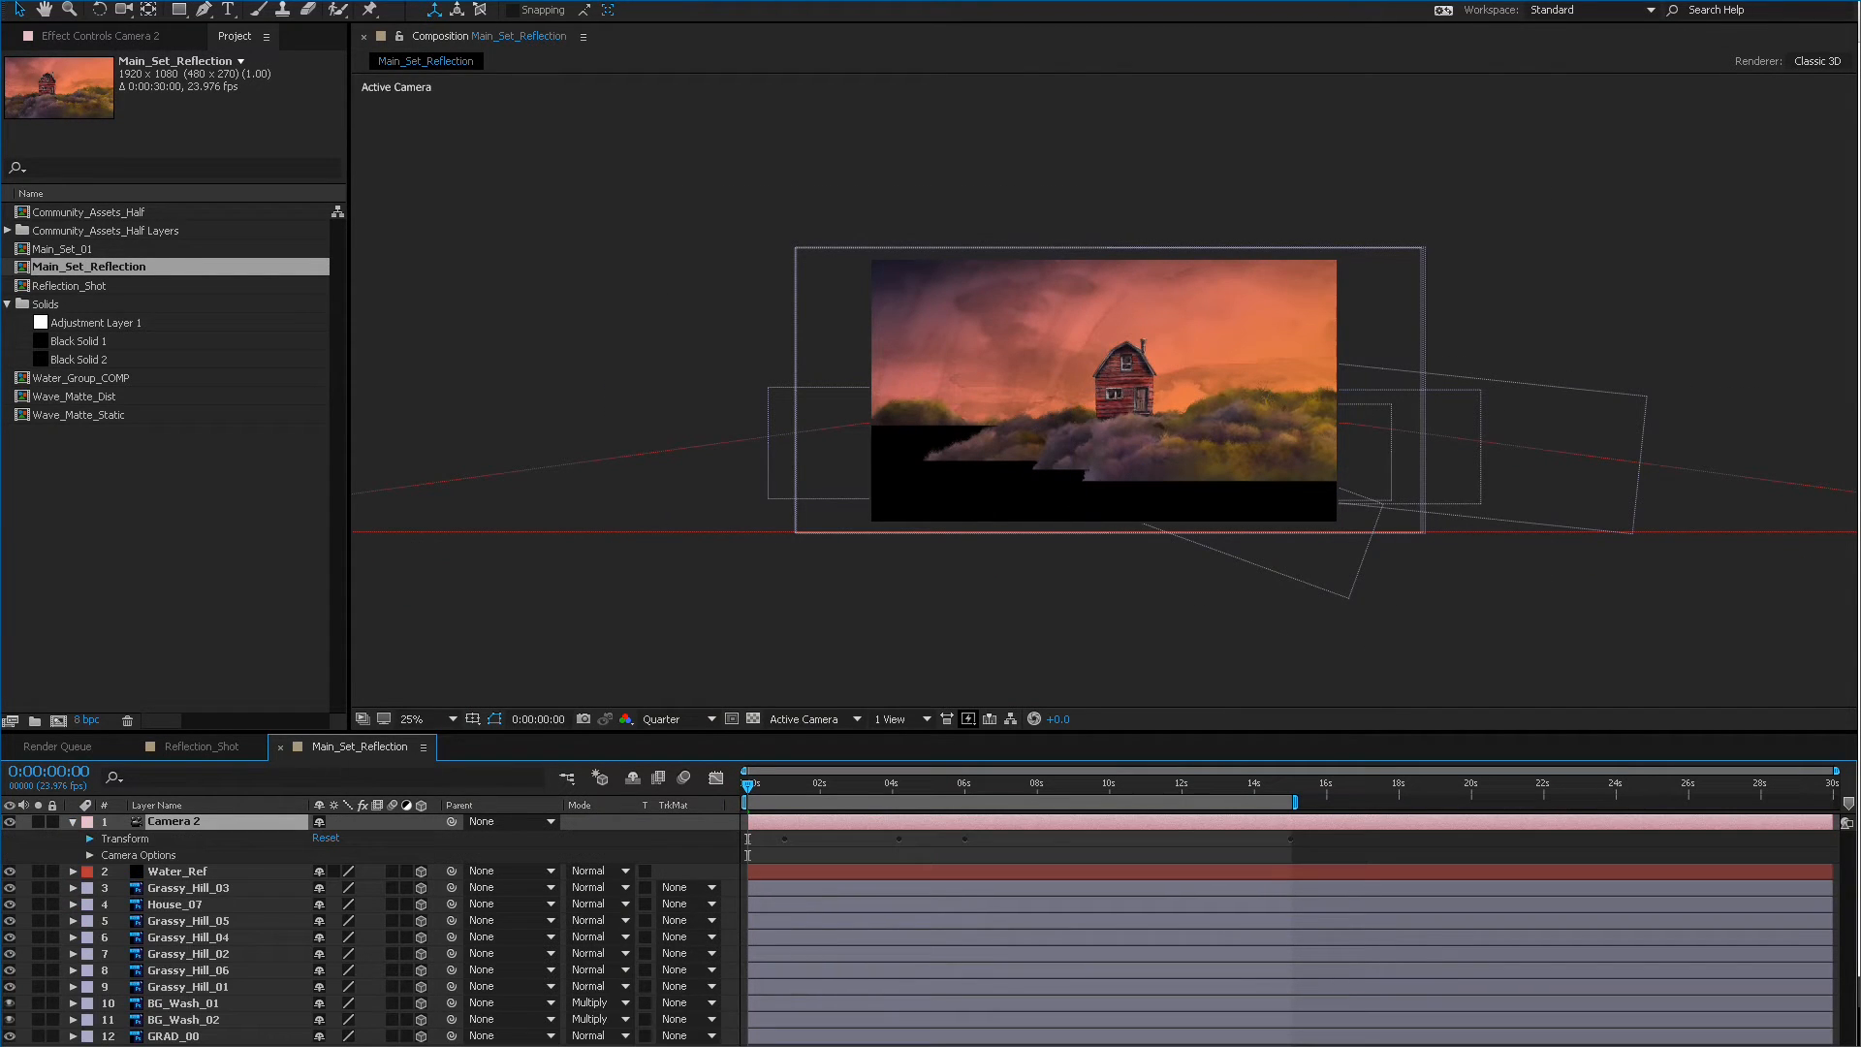
{"action": "left_click", "coordinate": [90, 837]}
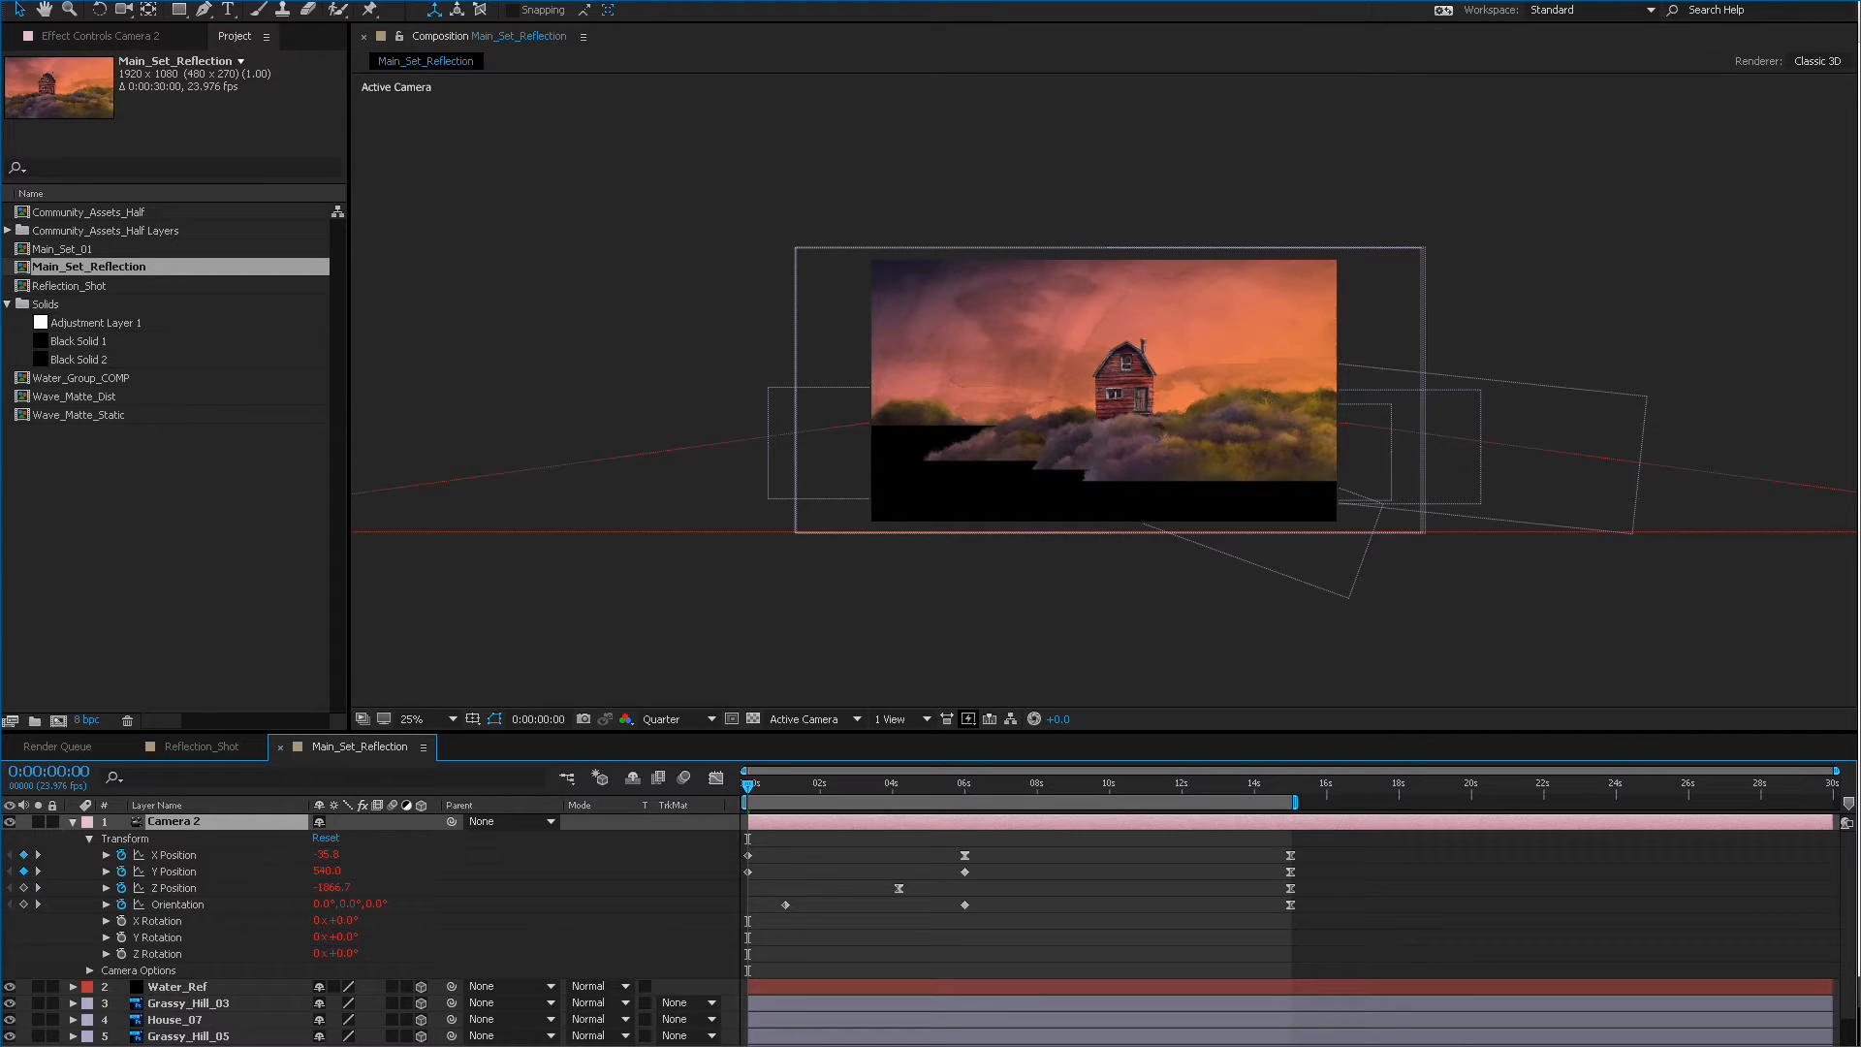
{"action": "left_click_drag", "start_coordinate": [1373, 834], "coordinate": [742, 924]}
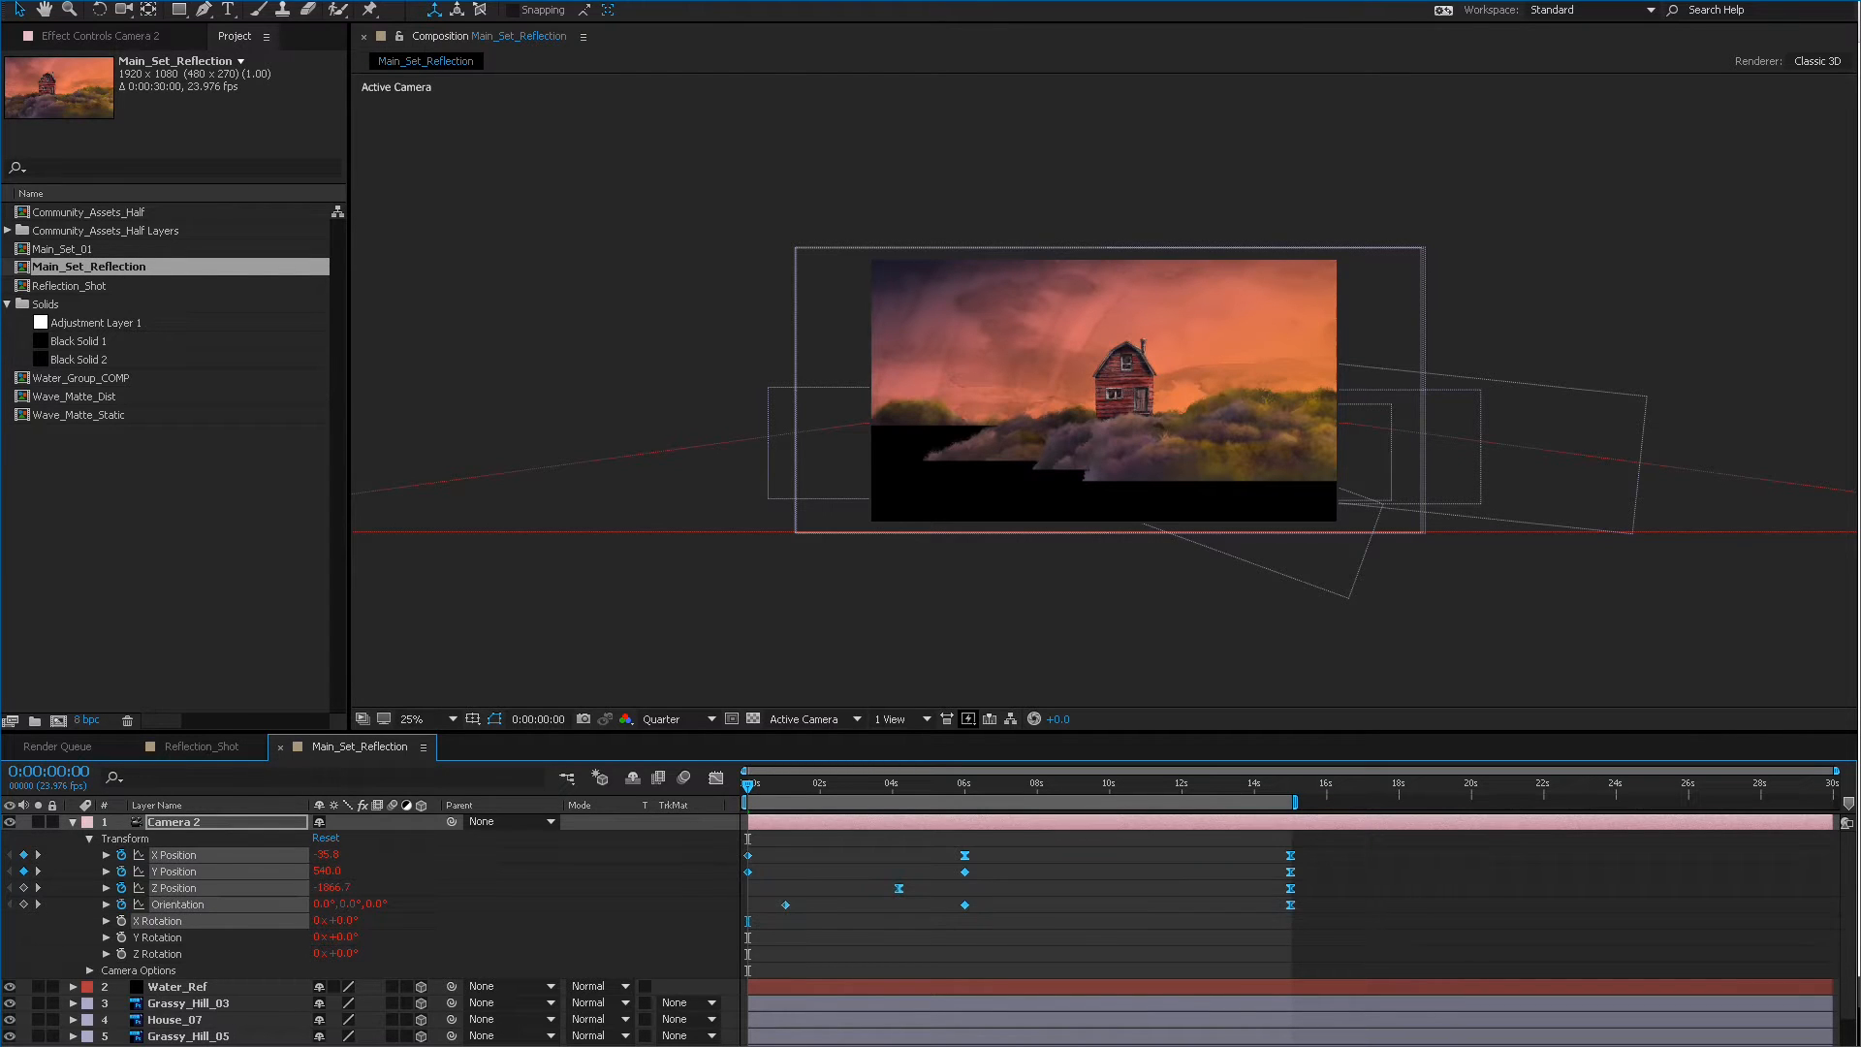
{"action": "key", "text": "Delete"}
{"action": "mouse_move", "coordinate": [747, 783]}
{"action": "left_mouse_down"}
{"action": "mouse_move", "coordinate": [972, 783]}
{"action": "mouse_move", "coordinate": [747, 783]}
{"action": "left_mouse_up"}
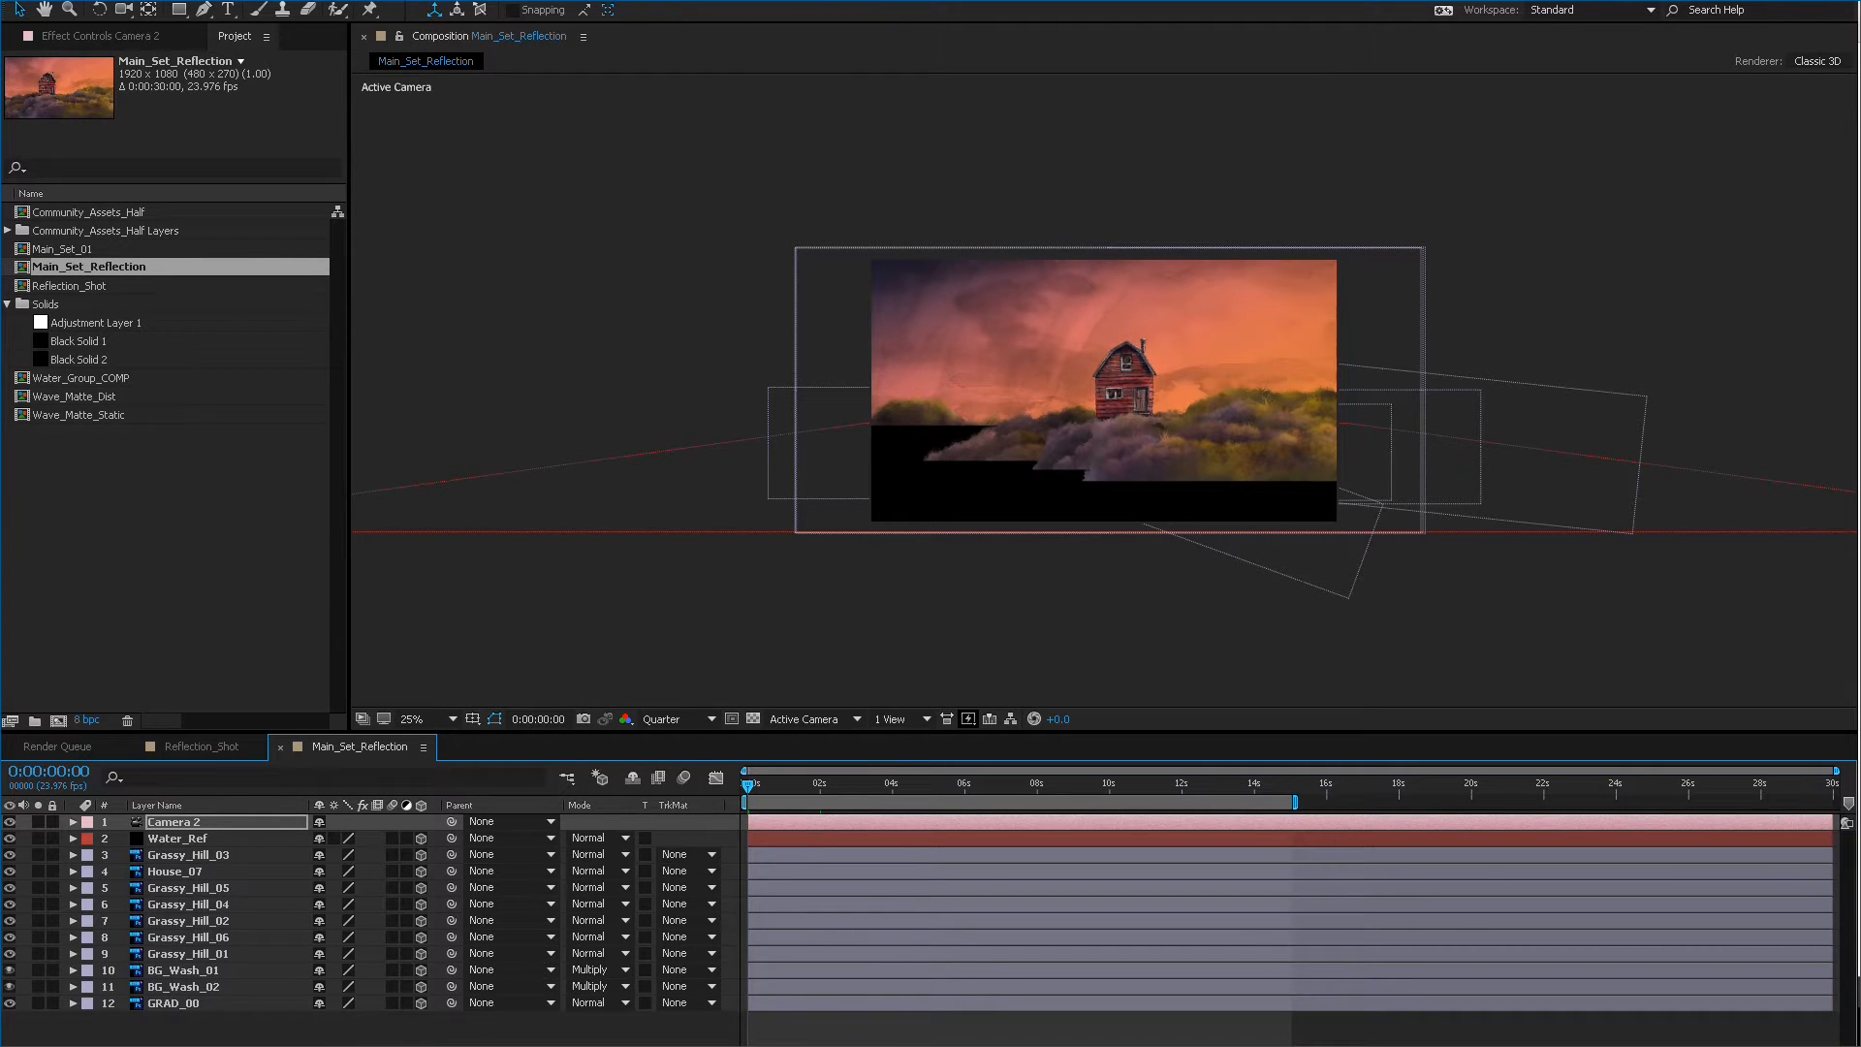
{"action": "left_click", "coordinate": [1211, 446]}
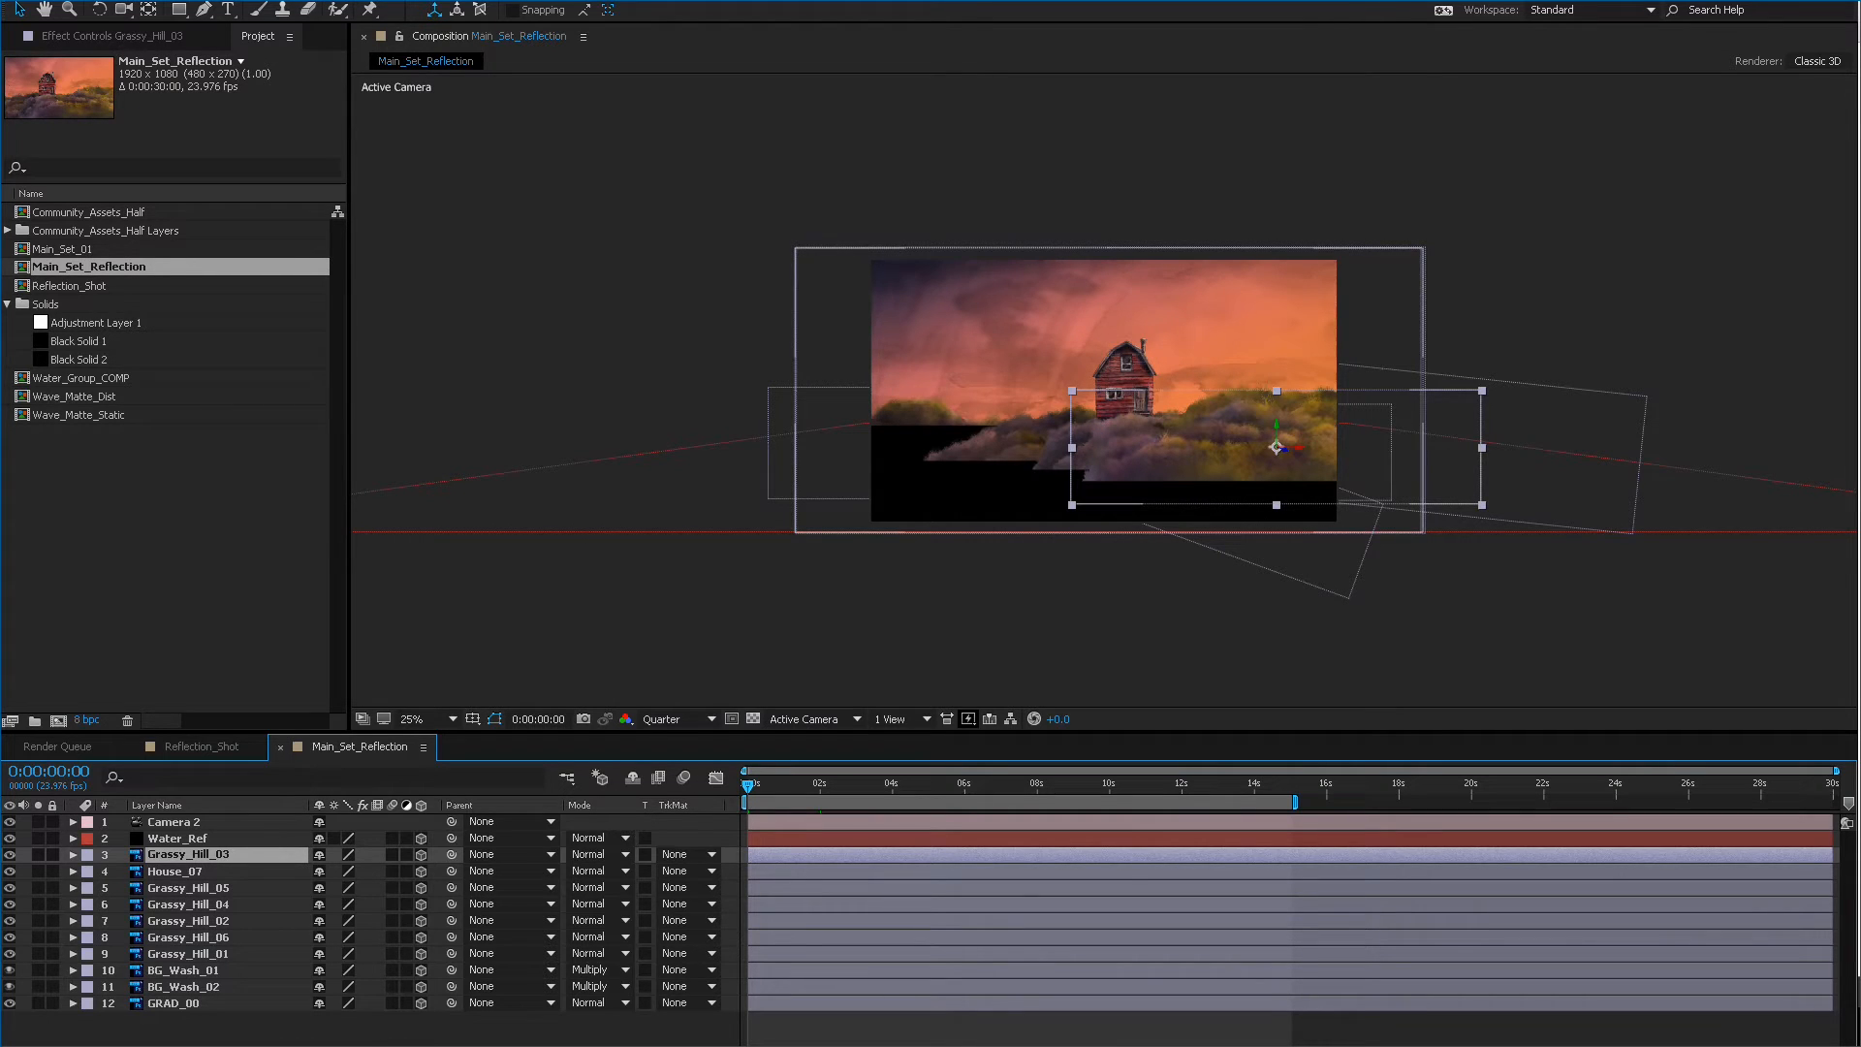
{"action": "left_click", "coordinate": [173, 1002], "text": "shift"}
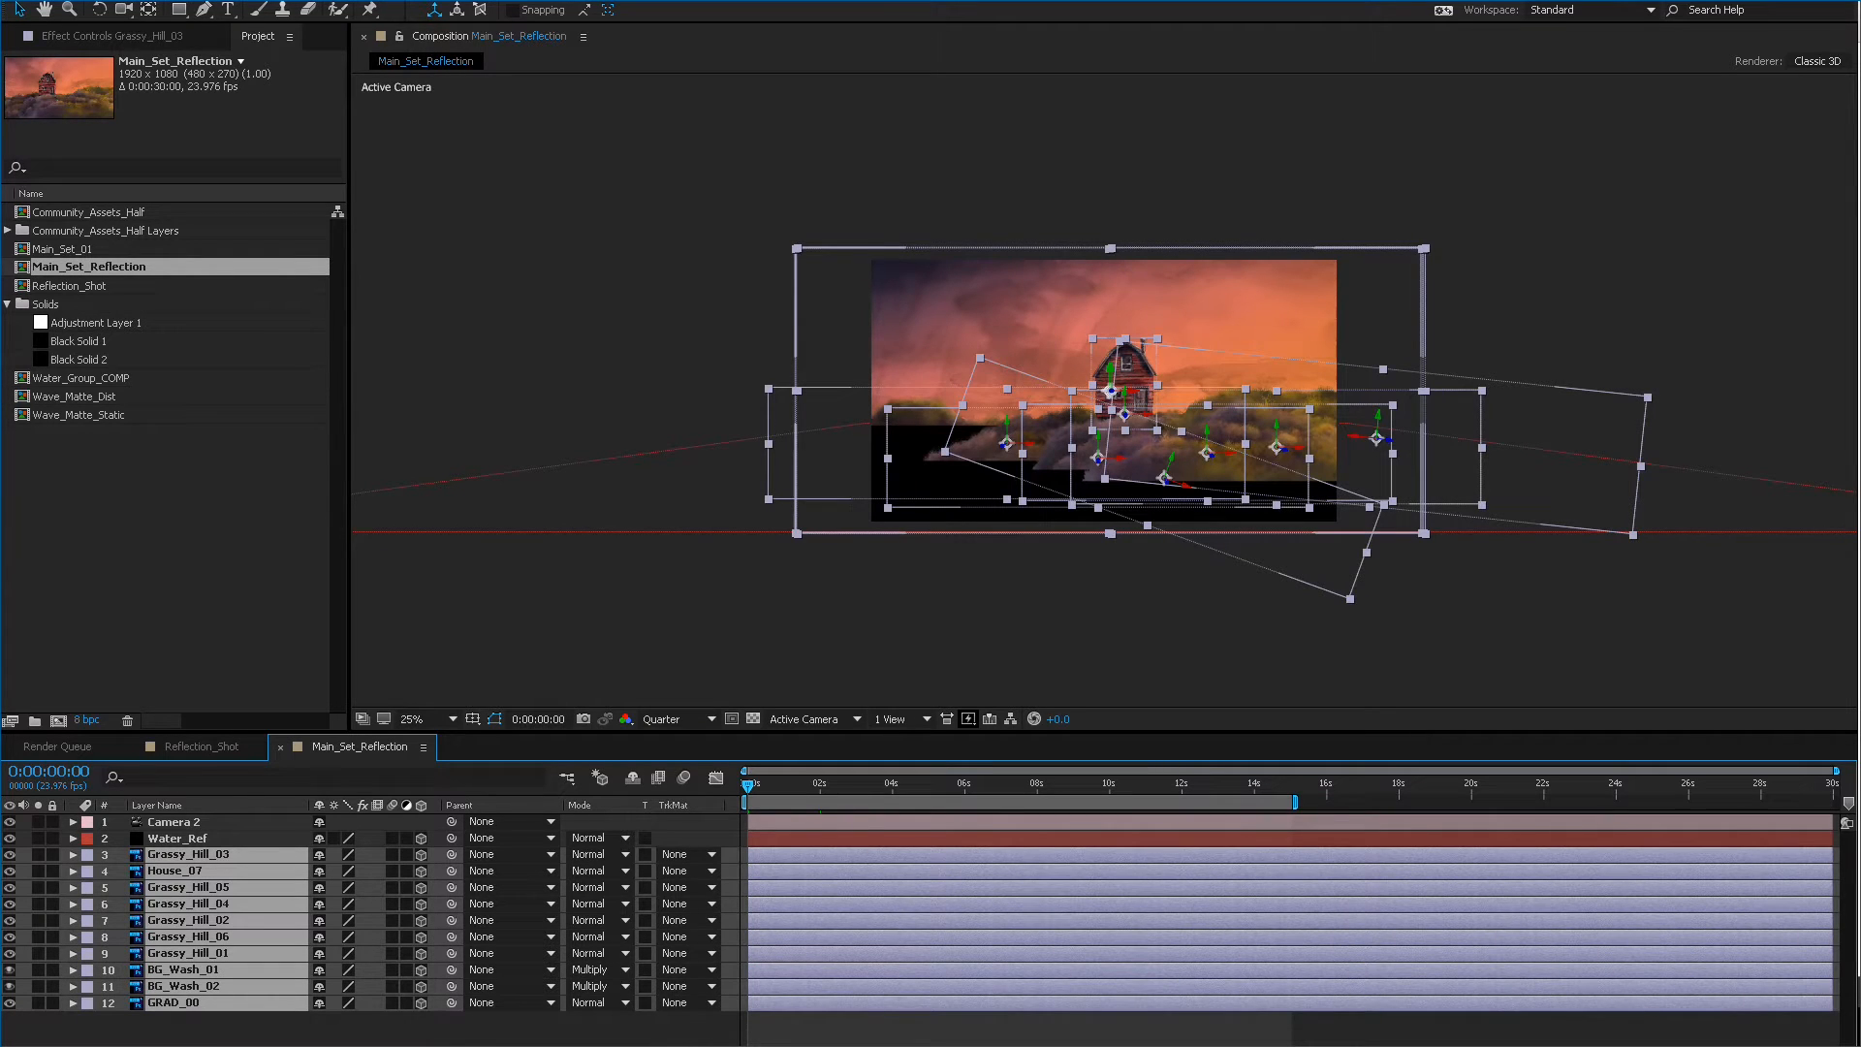
{"action": "key", "text": "ctrl+shift+a"}
Parent the grassy hill, House_07 and BG_Wash layers to GRAD_00, and parent GRAD_00 to Water_Ref.
{"action": "left_click", "coordinate": [1157, 439]}
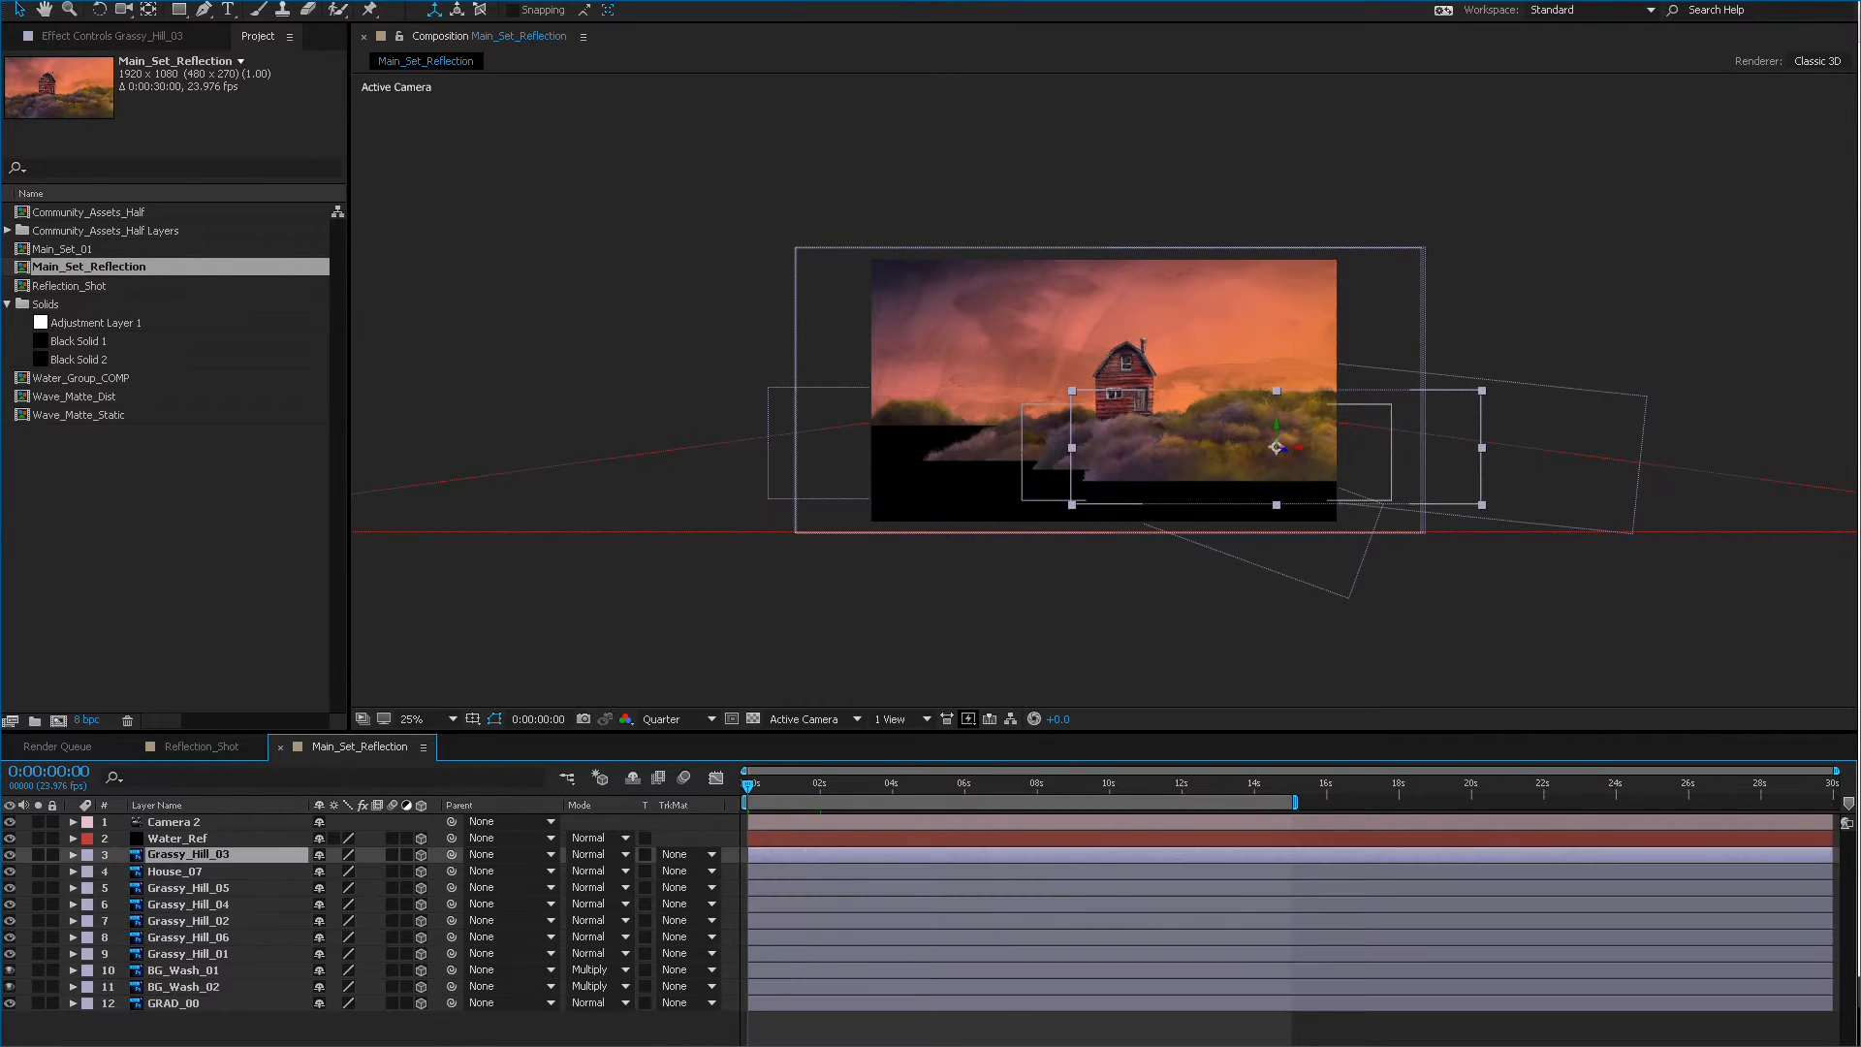
{"action": "left_click", "coordinate": [177, 837]}
{"action": "left_click", "coordinate": [188, 854]}
{"action": "left_click", "coordinate": [183, 986], "text": "shift"}
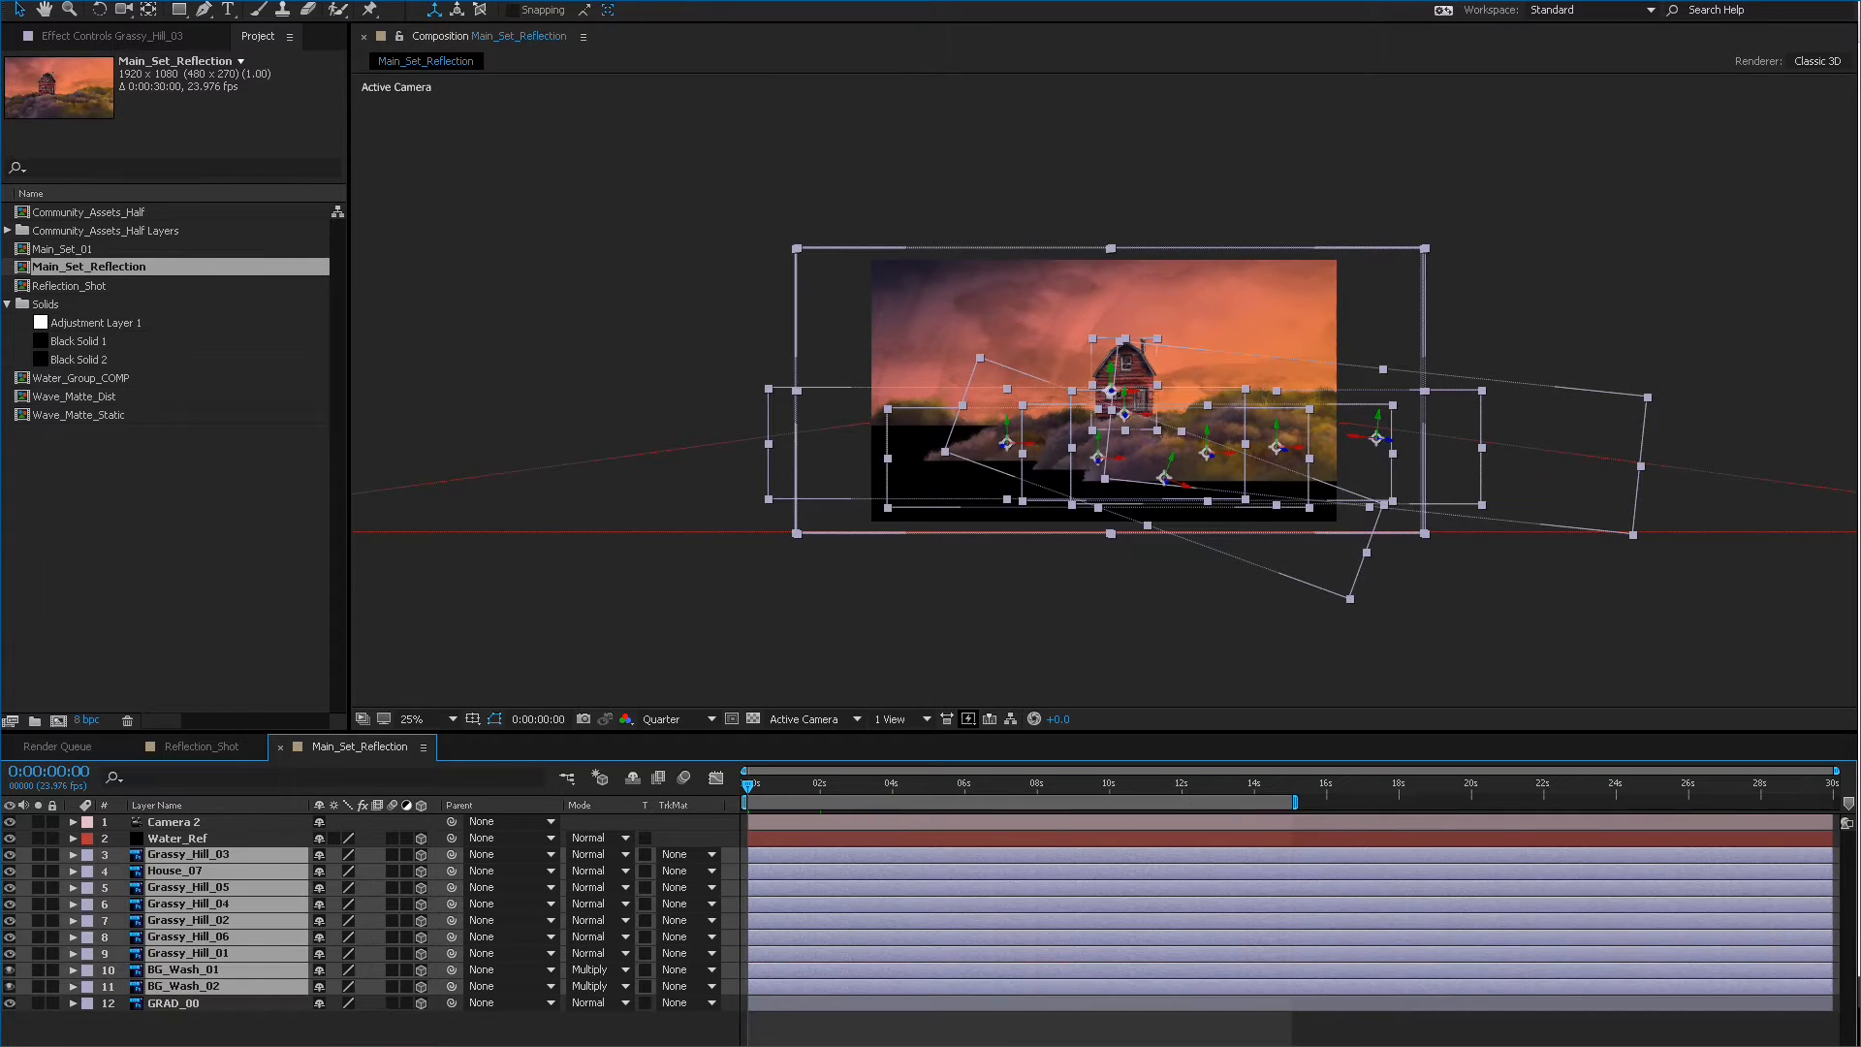
{"action": "left_click_drag", "start_coordinate": [452, 854], "coordinate": [179, 1002]}
{"action": "left_click_drag", "start_coordinate": [451, 1002], "coordinate": [177, 838]}
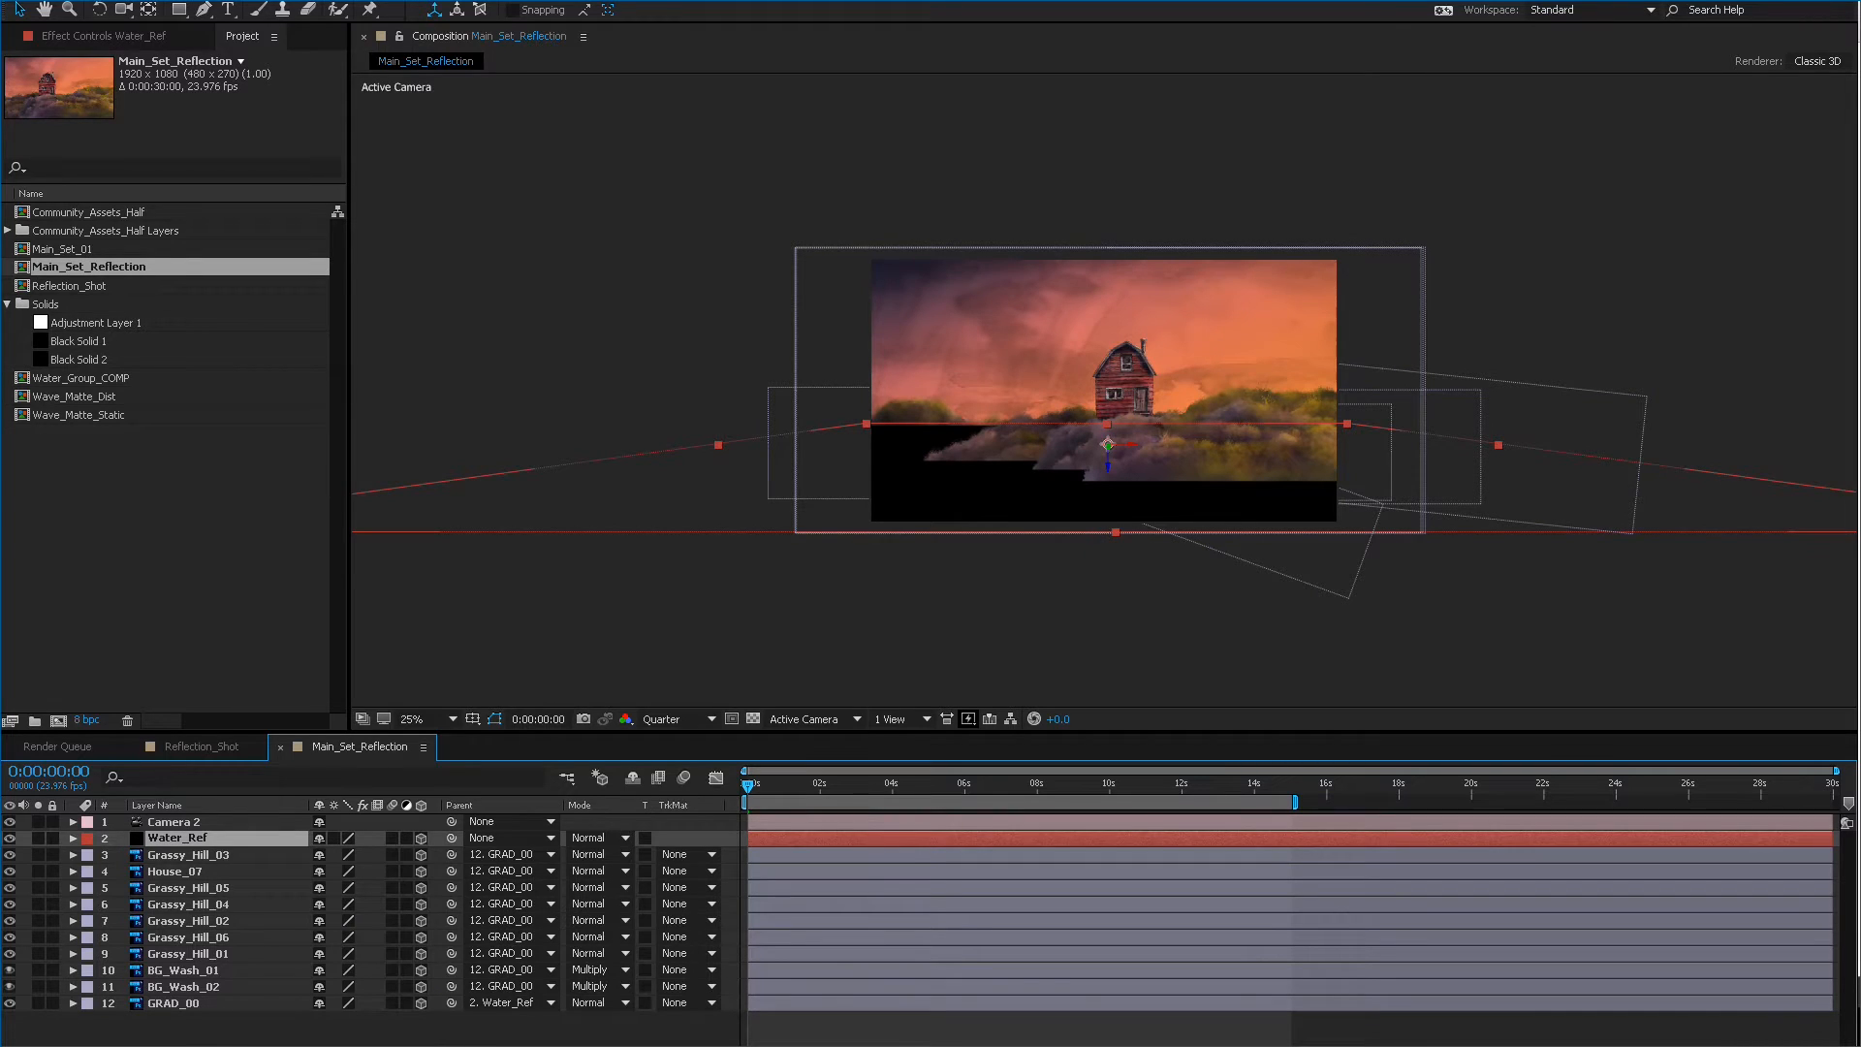
Flip the parented set by setting the Z scale of Water_Ref to -382%.
{"action": "key", "text": "s"}
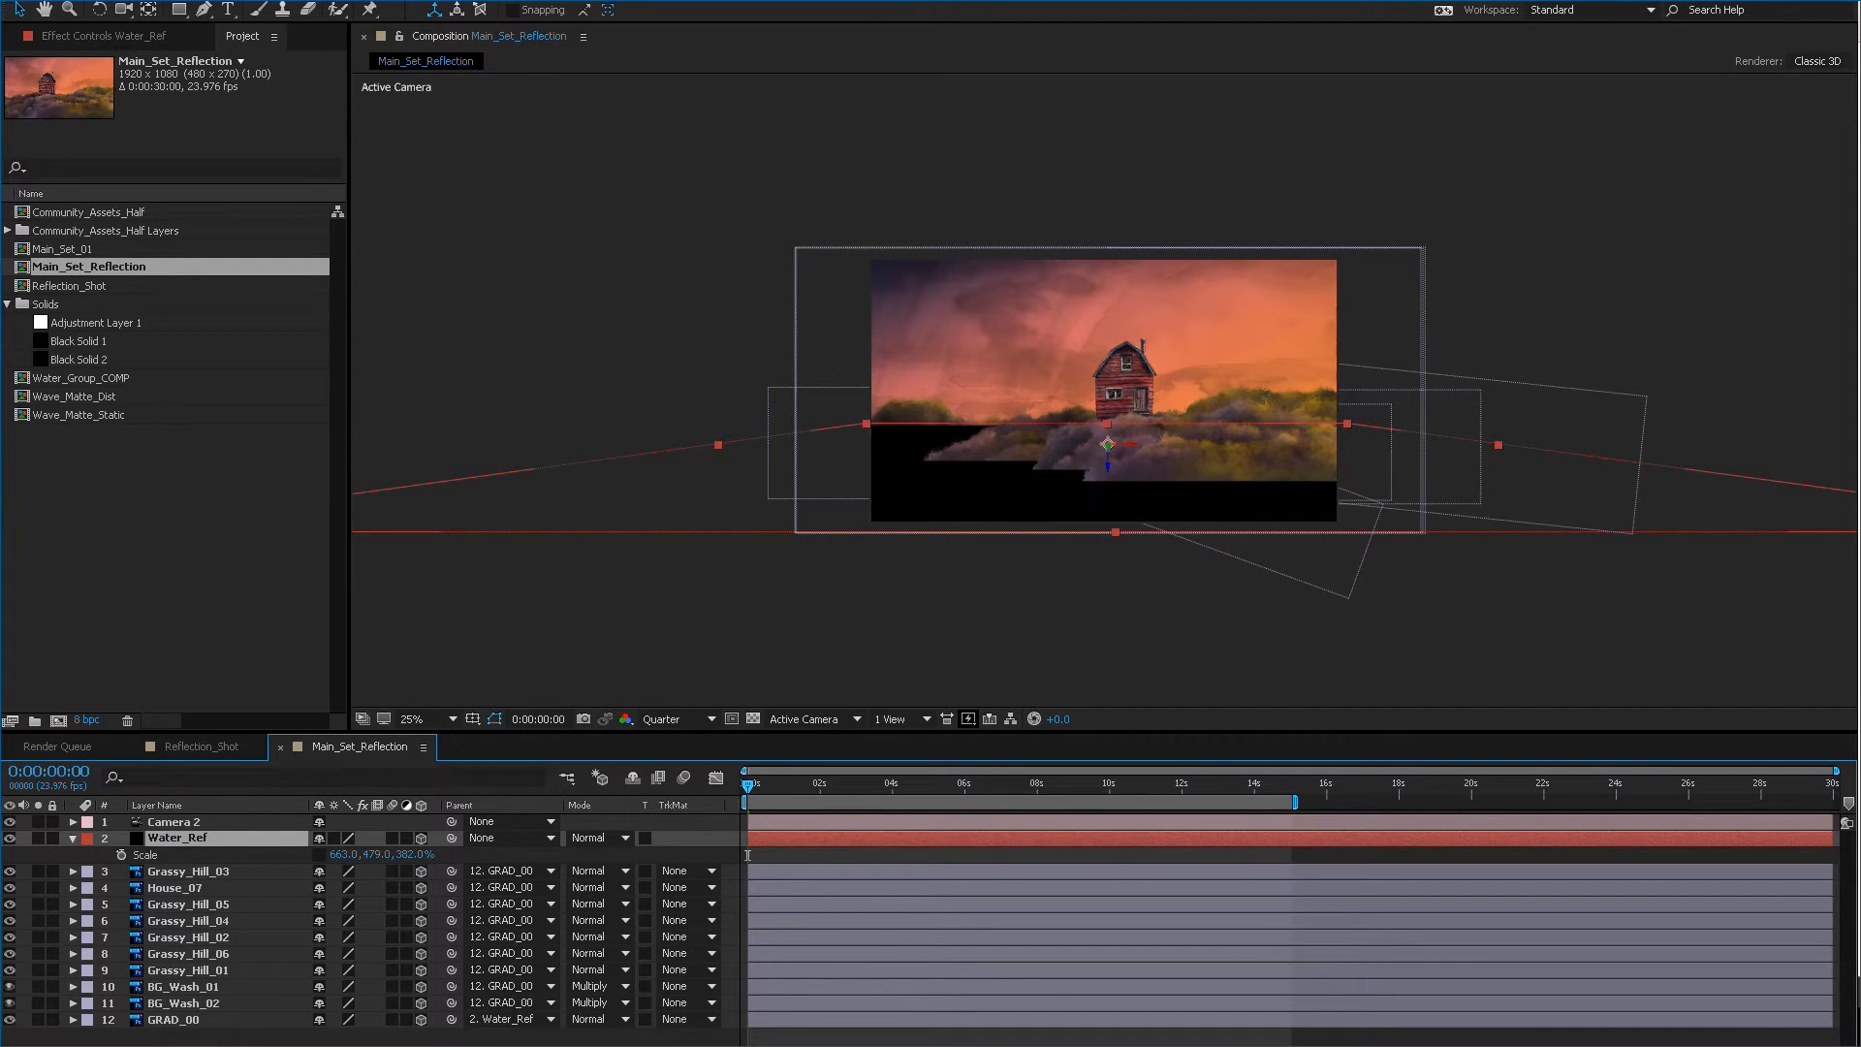
{"action": "left_click", "coordinate": [410, 853]}
{"action": "type", "text": "-"}
{"action": "key", "text": "Return"}
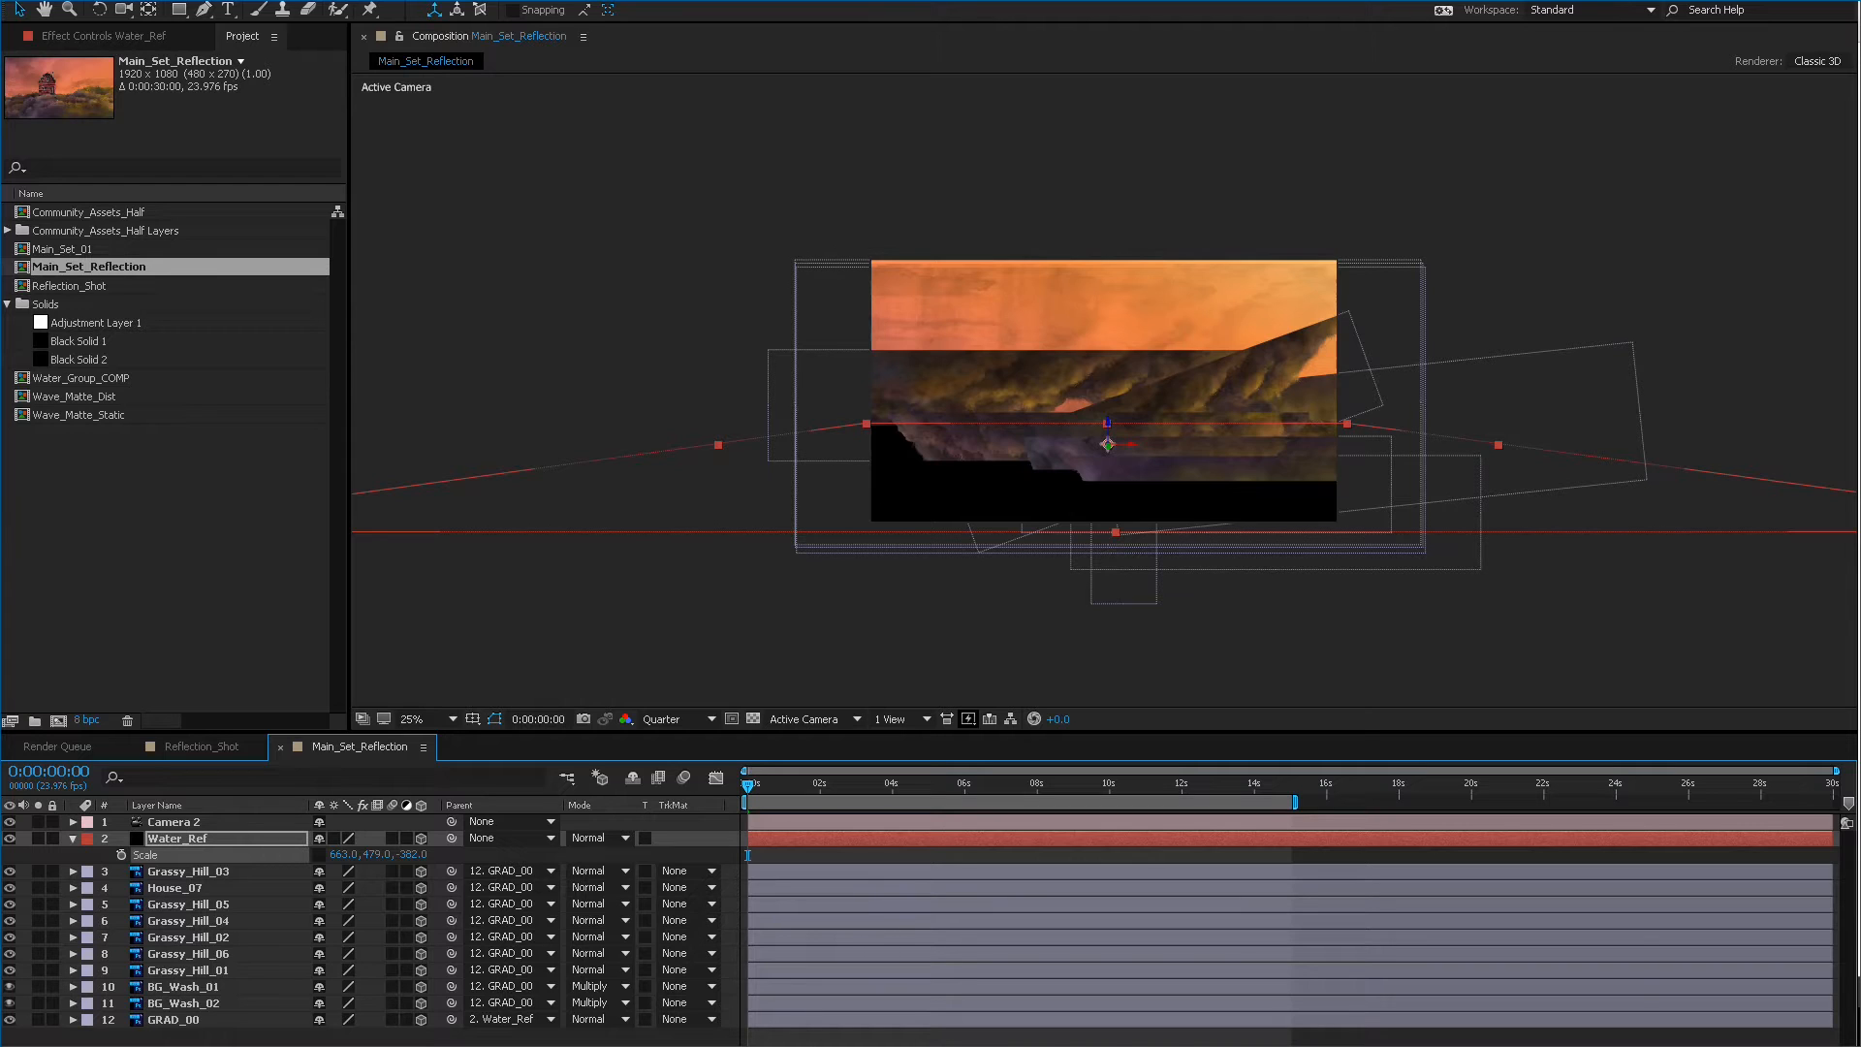
Try adjusting the vertical position of the Water_Ref layer.
{"action": "left_click", "coordinate": [188, 870]}
{"action": "left_click", "coordinate": [178, 837]}
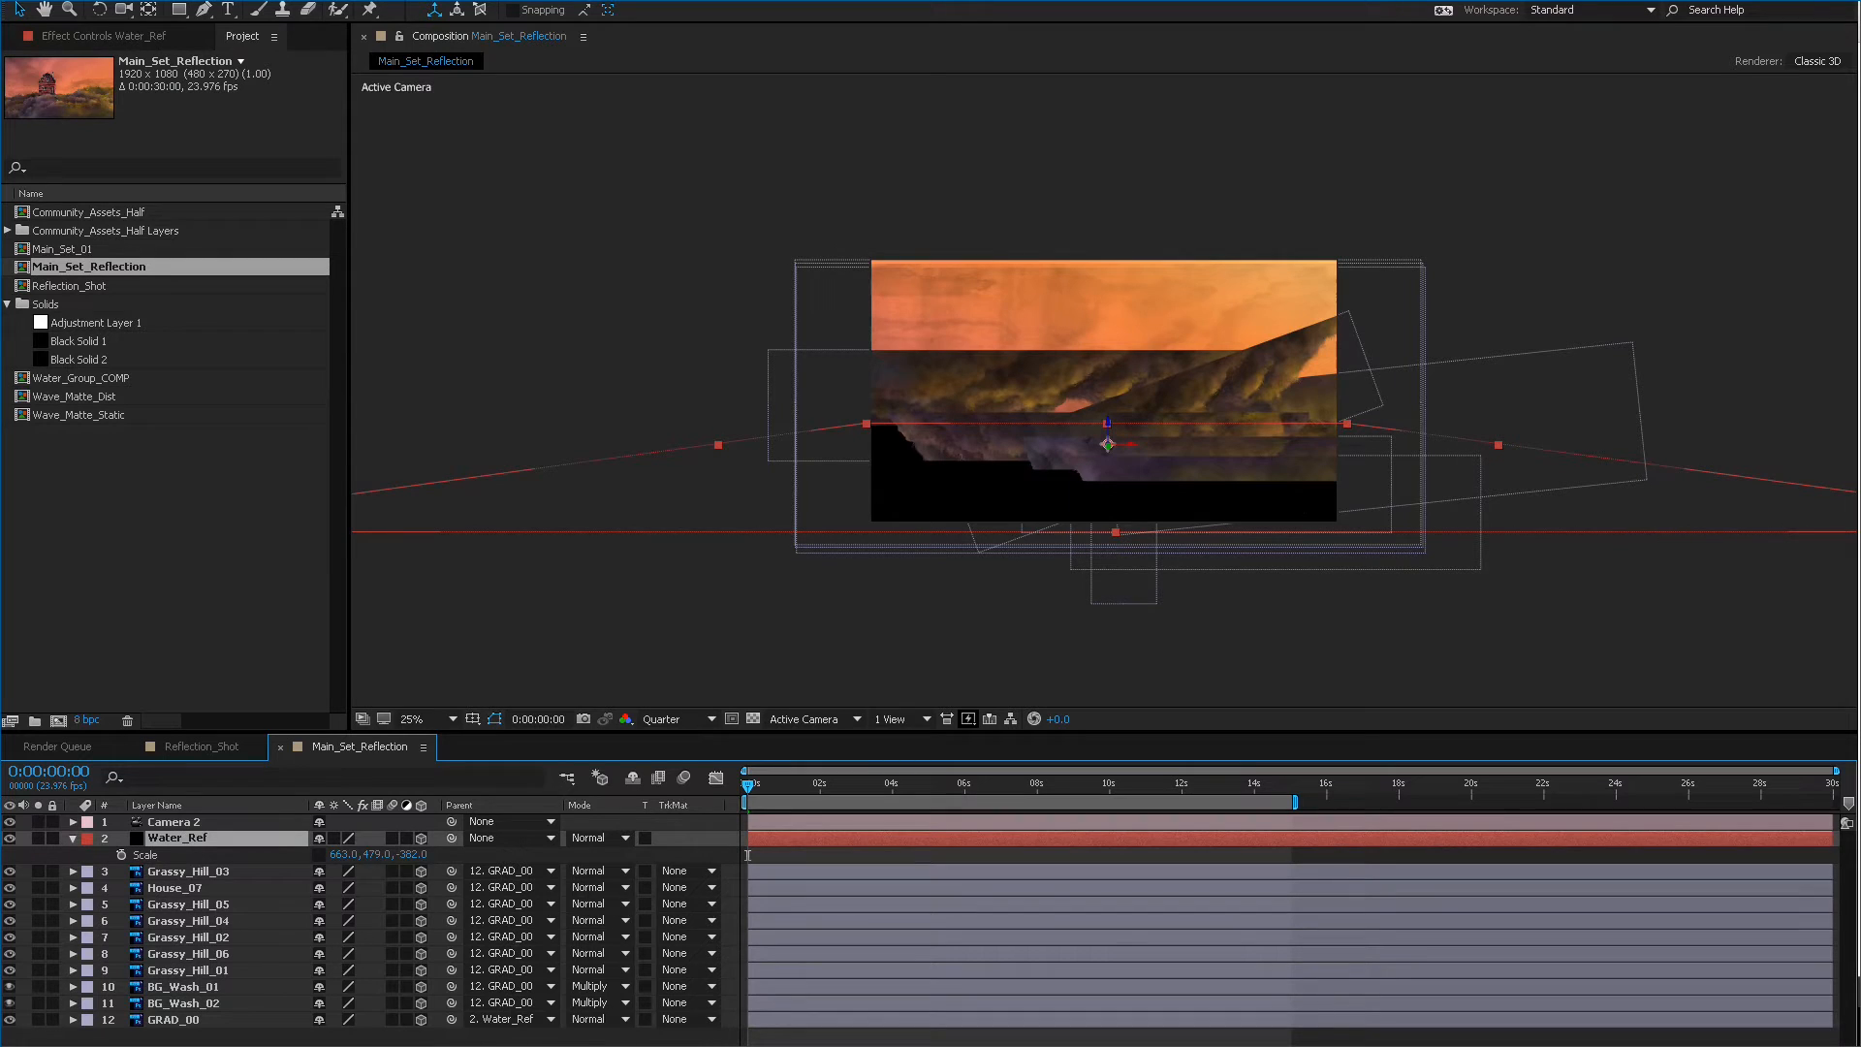
{"action": "key", "text": "p"}
{"action": "mouse_move", "coordinate": [355, 854]}
{"action": "left_mouse_down"}
{"action": "mouse_move", "coordinate": [339, 854]}
{"action": "mouse_move", "coordinate": [388, 854]}
{"action": "mouse_move", "coordinate": [291, 853]}
{"action": "mouse_move", "coordinate": [378, 853]}
{"action": "left_mouse_up"}
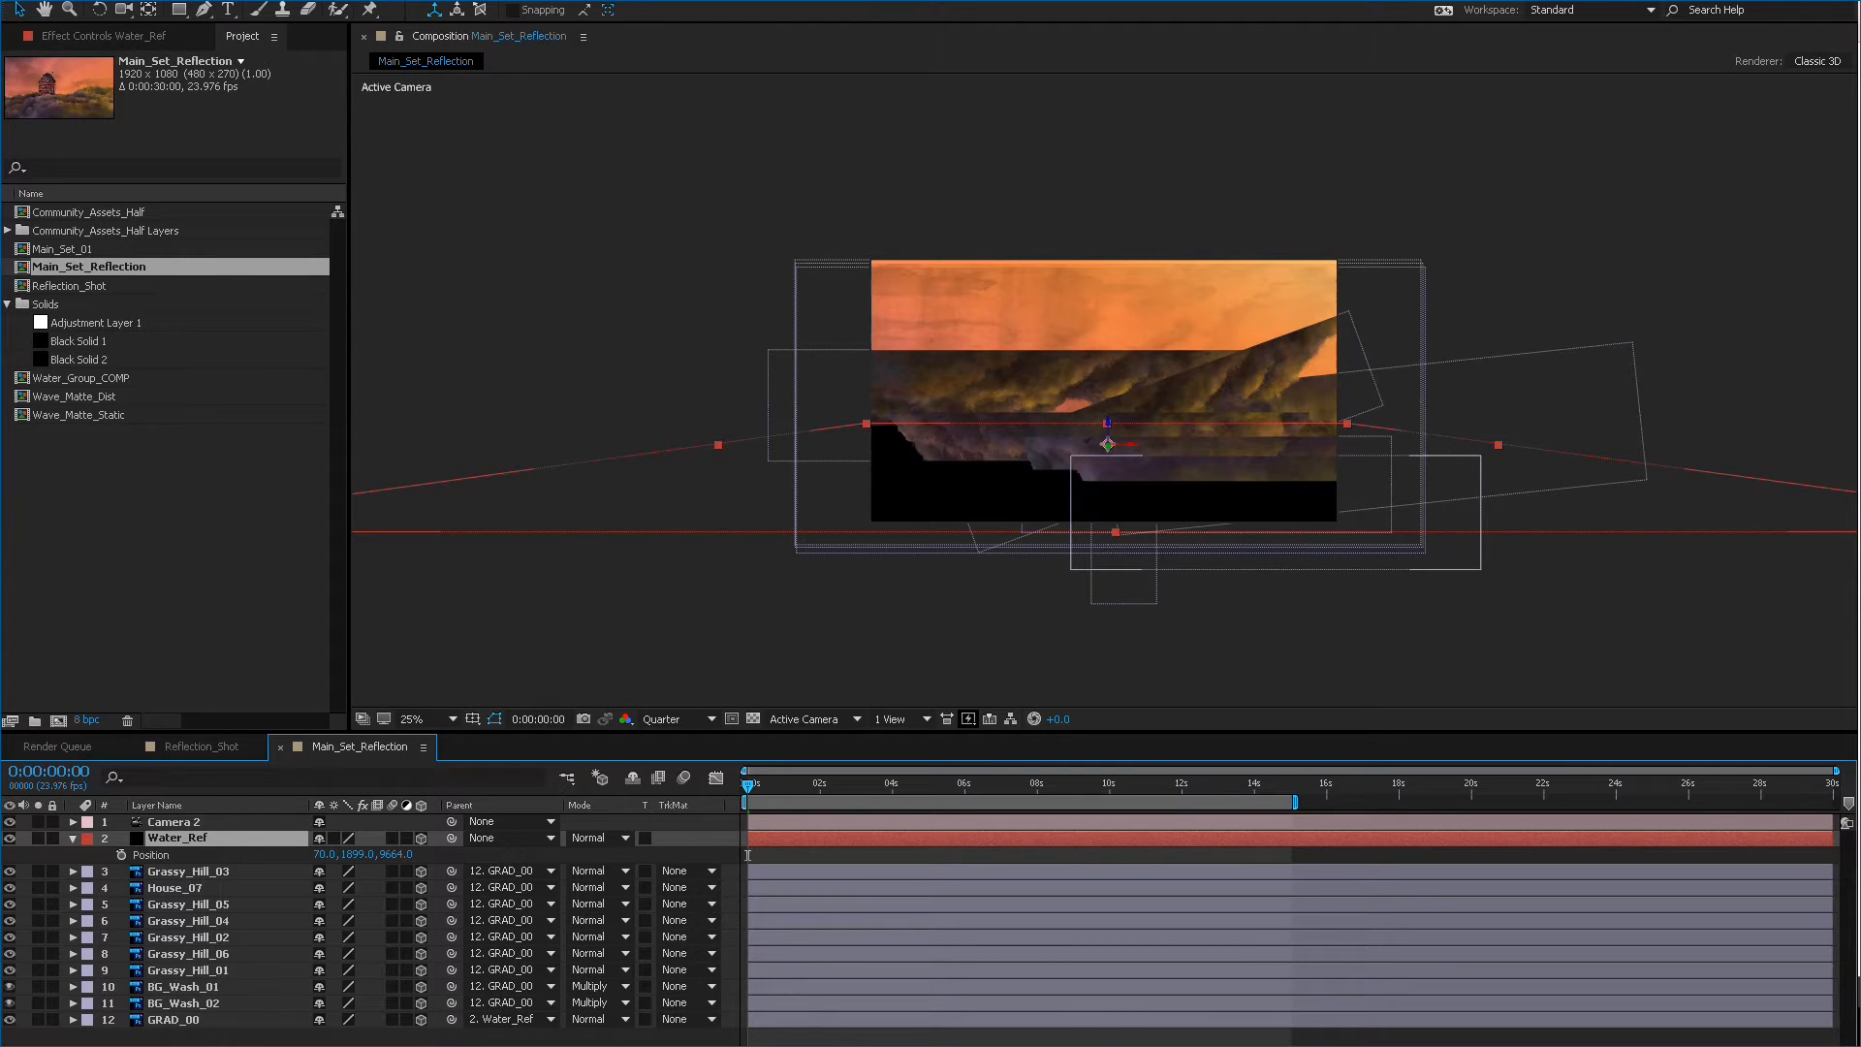
Hide the Water_Ref layer in Main_Set_Reflection and switch to the Reflection_Shot composition.
{"action": "key", "text": "alt+shift+comma"}
{"action": "key", "text": "alt+shift+period"}
{"action": "key", "text": "ctrl+alt+shift+v"}
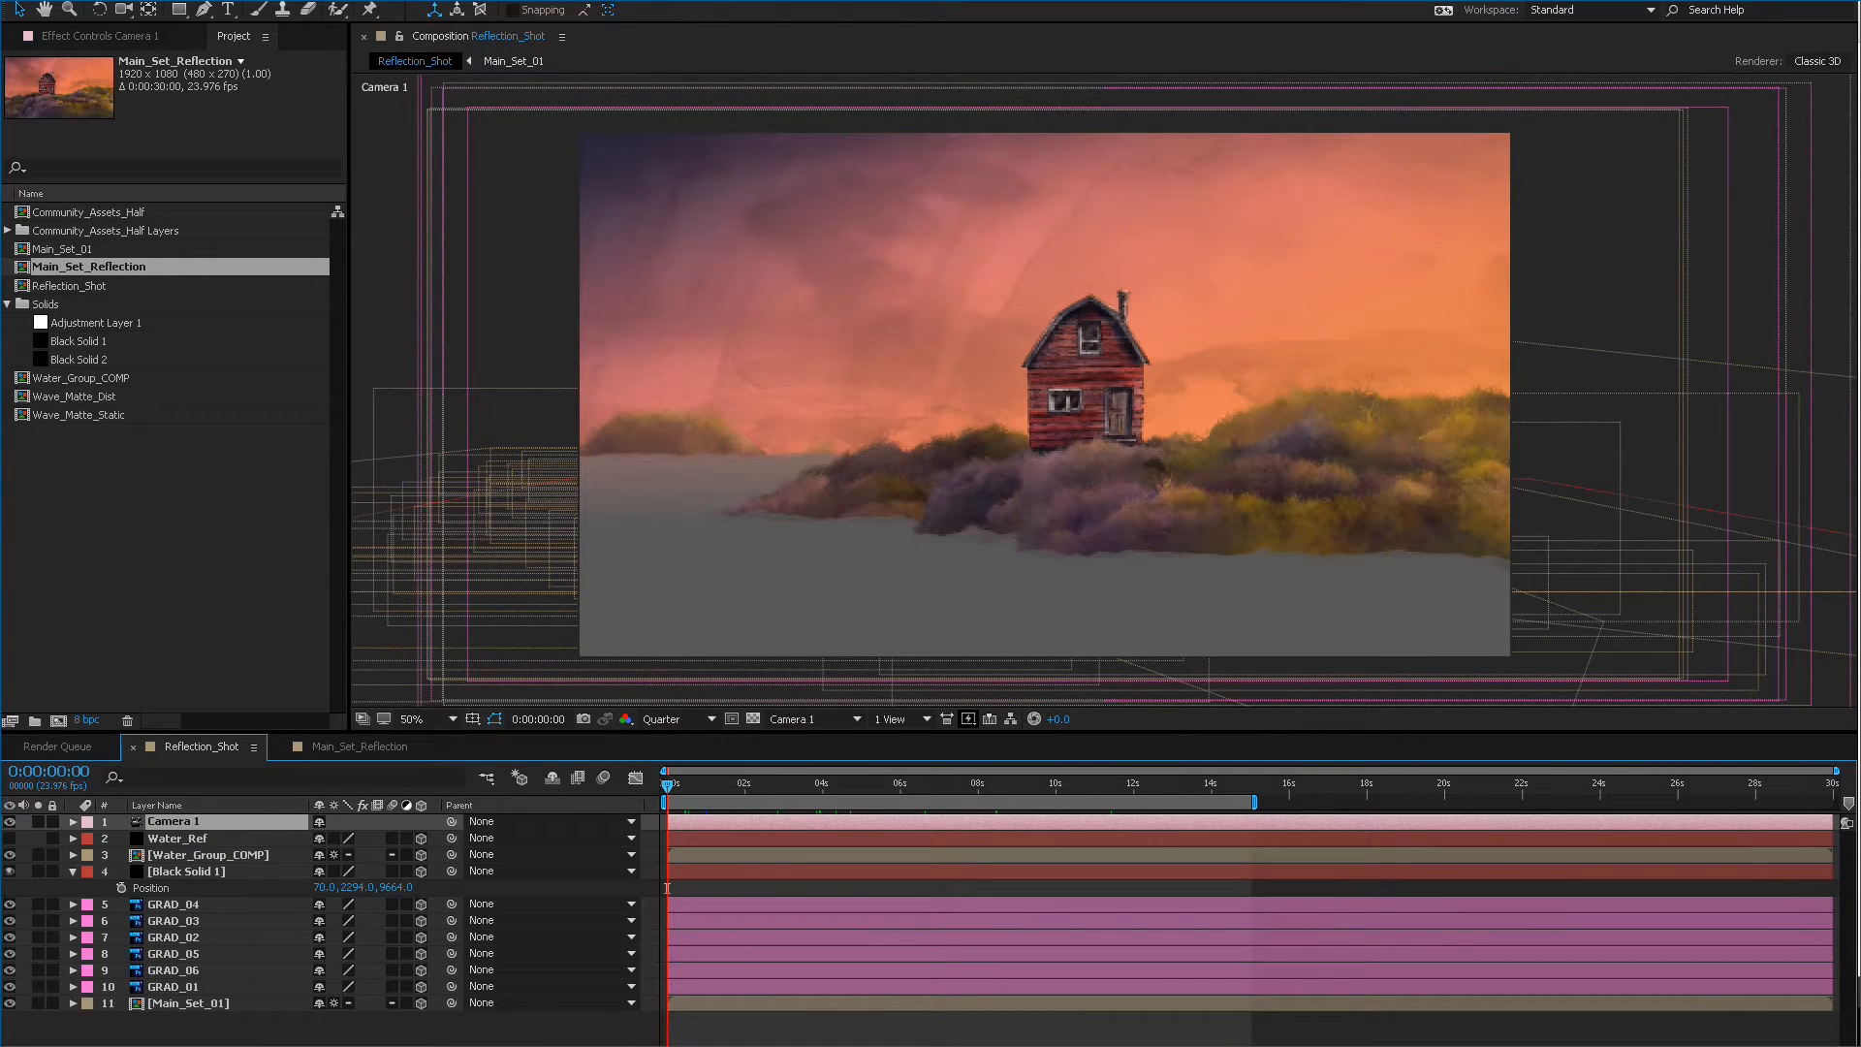
Examine the camera move in Reflection_Shot by scrubbing through its first second and returning to the start.
{"action": "left_click", "coordinate": [75, 284]}
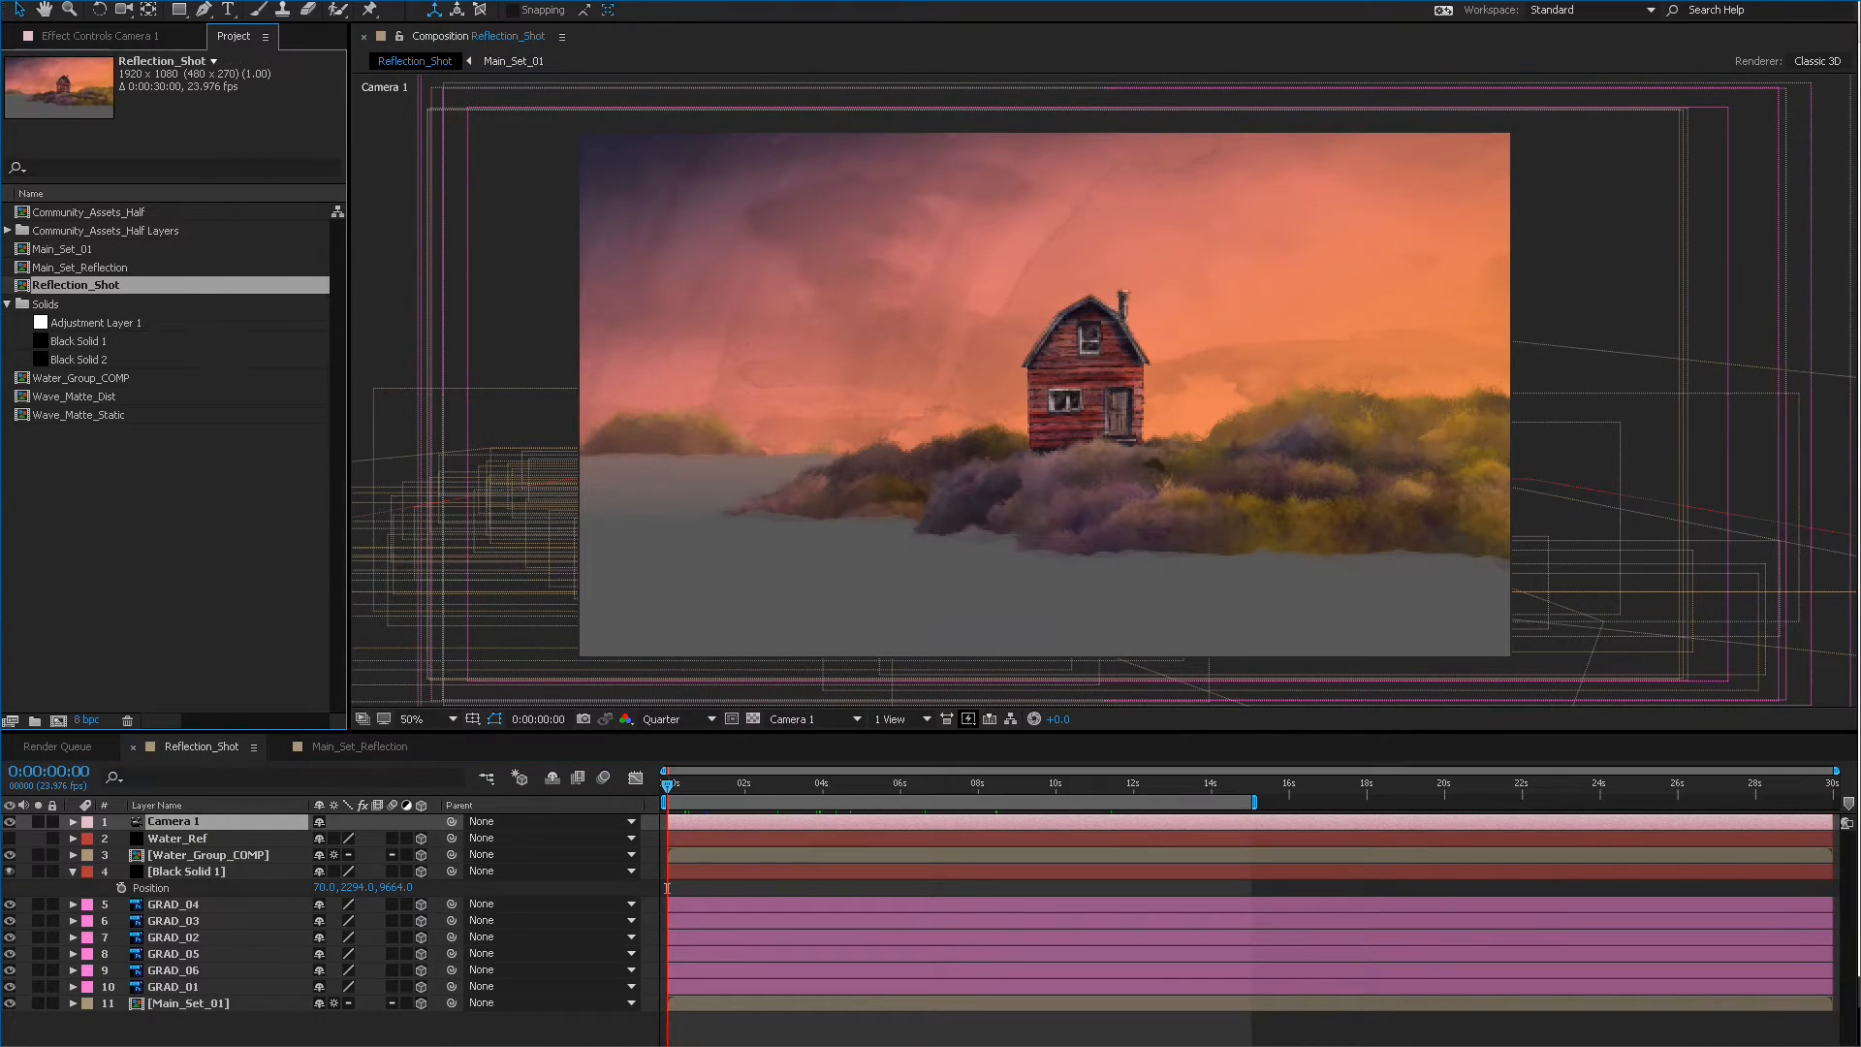
{"action": "key", "text": "Up"}
{"action": "key", "text": "Up"}
{"action": "key", "text": "Down"}
{"action": "key", "text": "Down"}
{"action": "mouse_move", "coordinate": [667, 785]}
{"action": "left_mouse_down"}
{"action": "mouse_move", "coordinate": [1062, 785]}
{"action": "mouse_move", "coordinate": [702, 785]}
{"action": "left_mouse_up"}
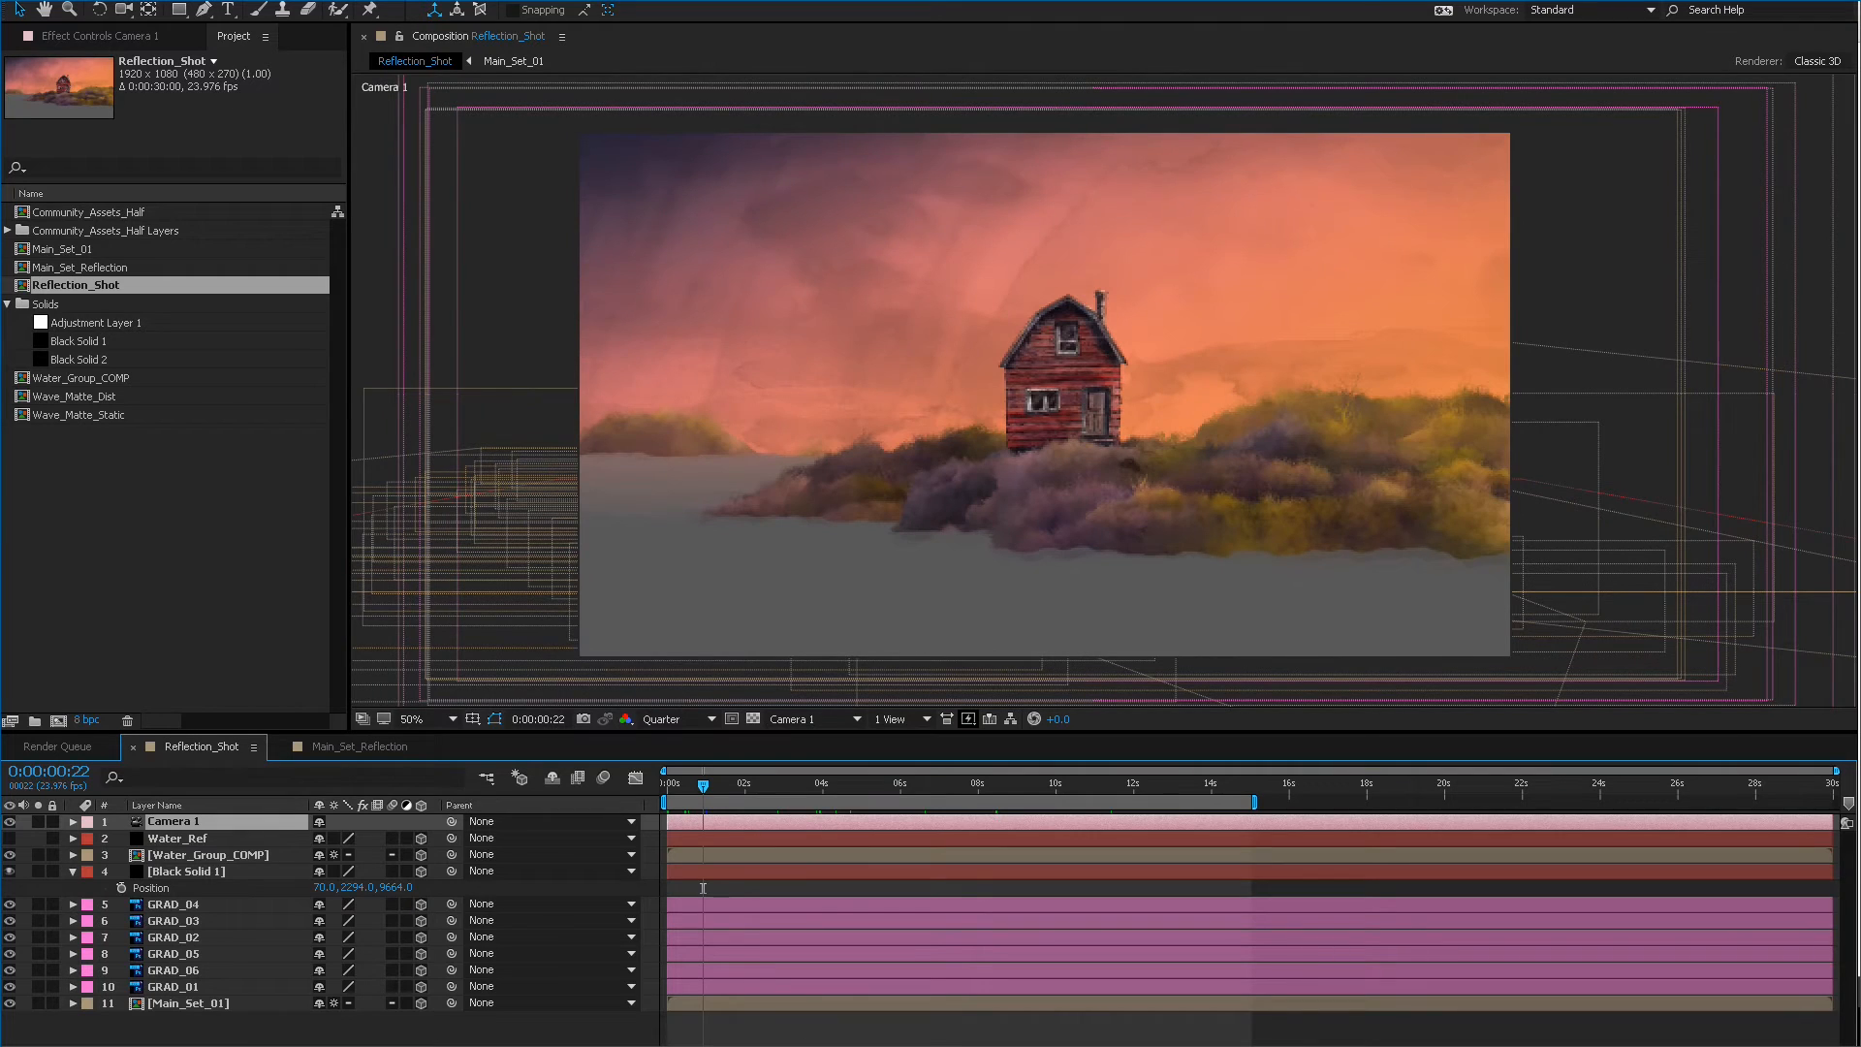
{"action": "left_click_drag", "start_coordinate": [703, 888], "coordinate": [667, 888]}
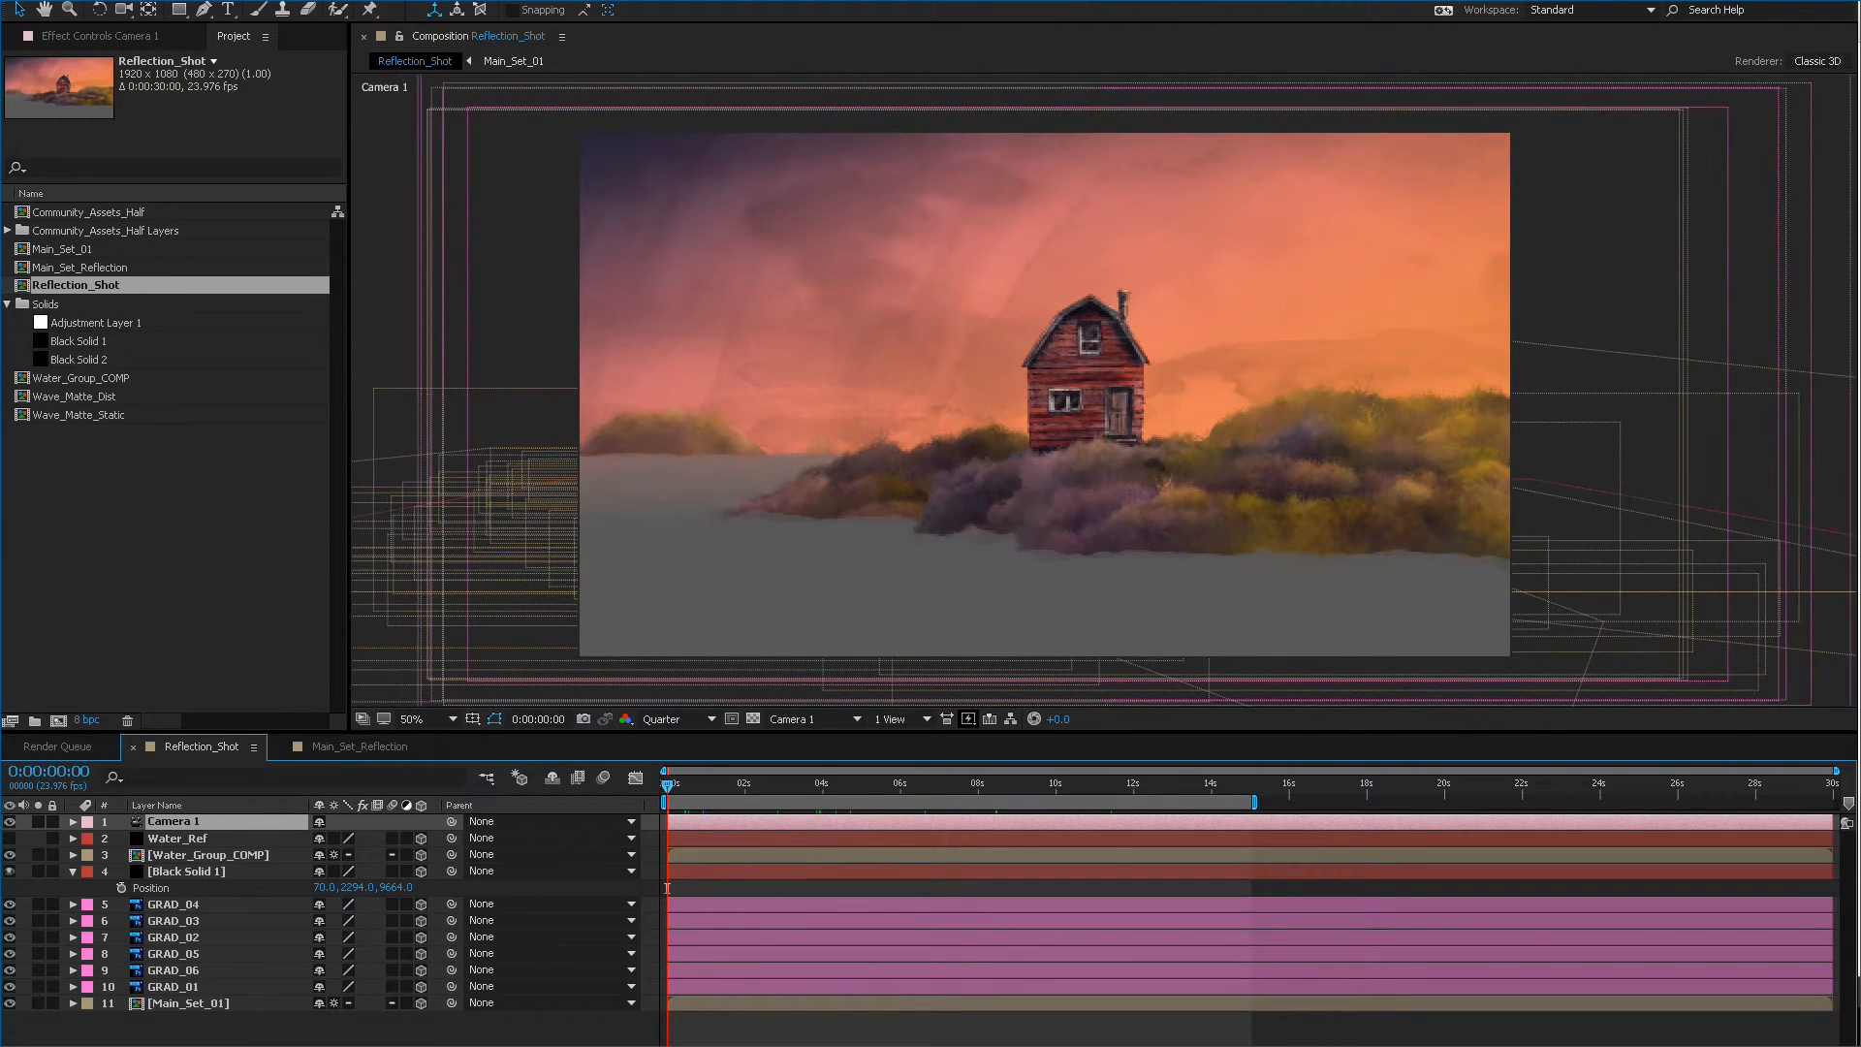
Create a new 1920 × 1080 composition named Final_Comp at 23.976 fps.
{"action": "key", "text": "ctrl+n"}
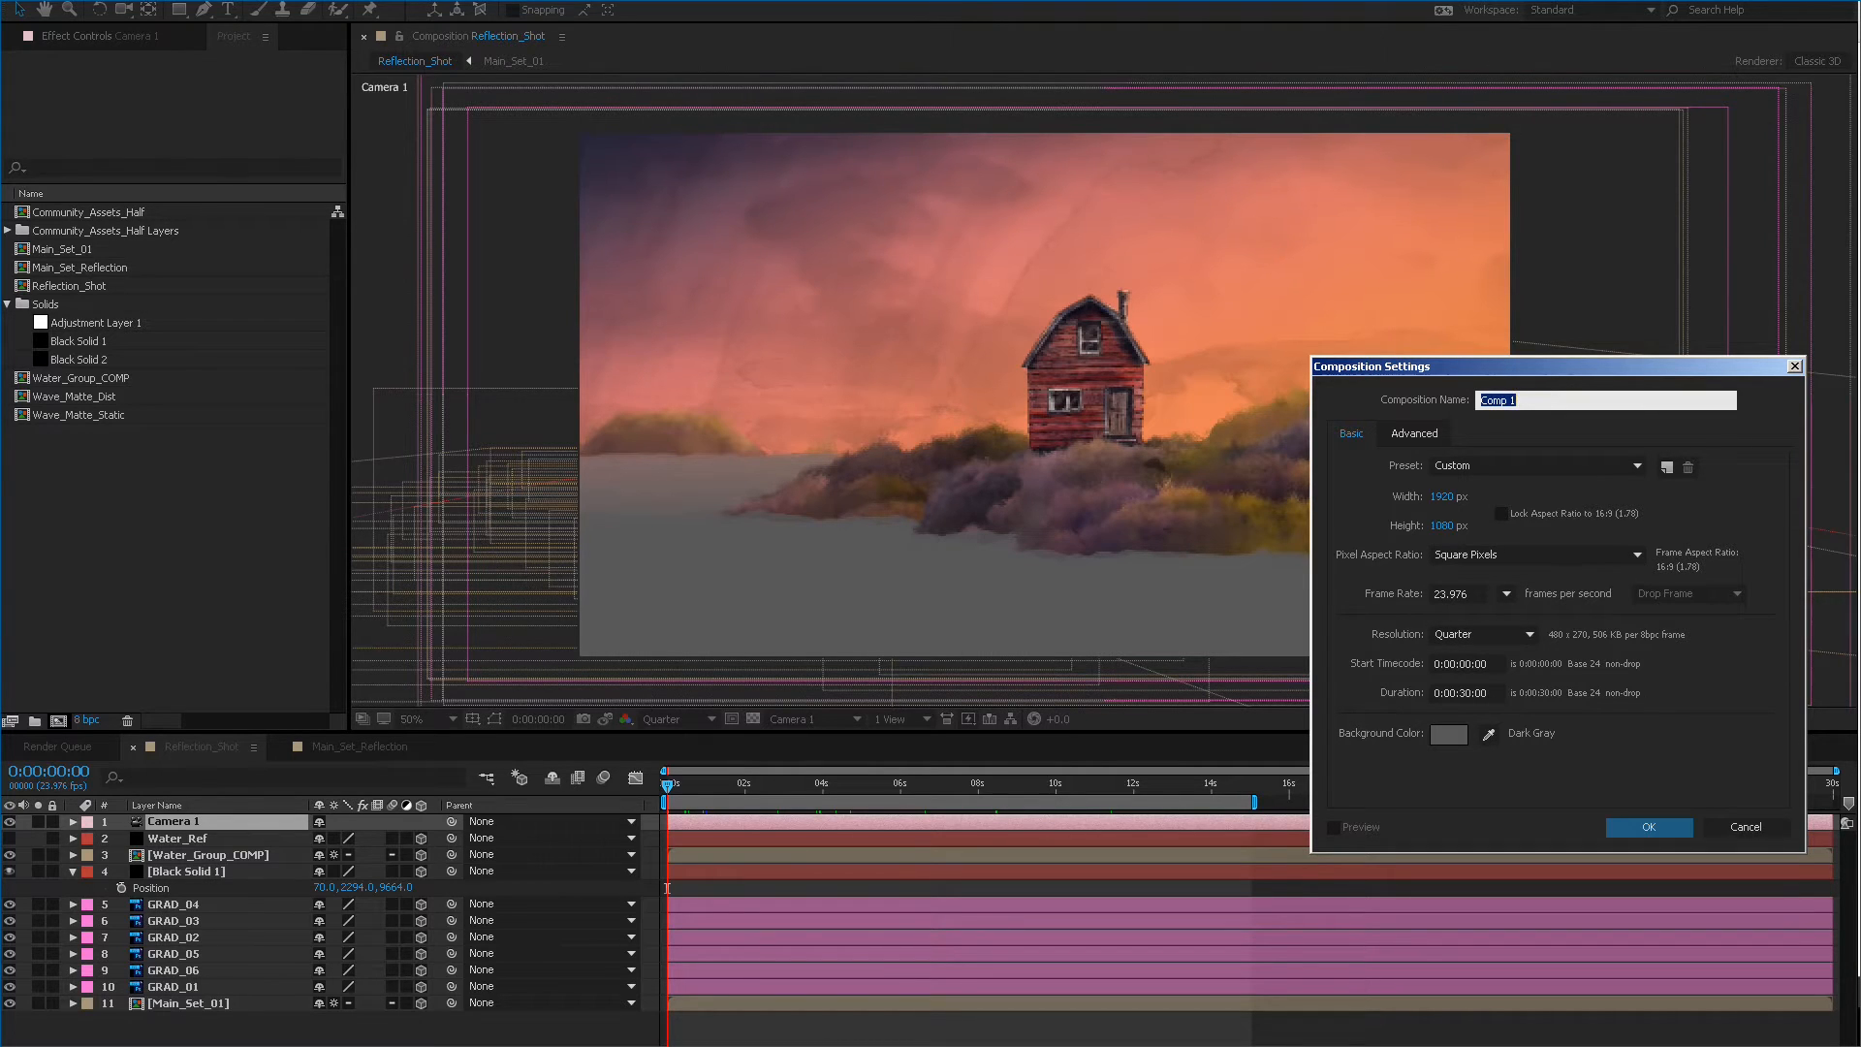
{"action": "type", "text": "Final_Comp"}
{"action": "key", "text": "Return"}
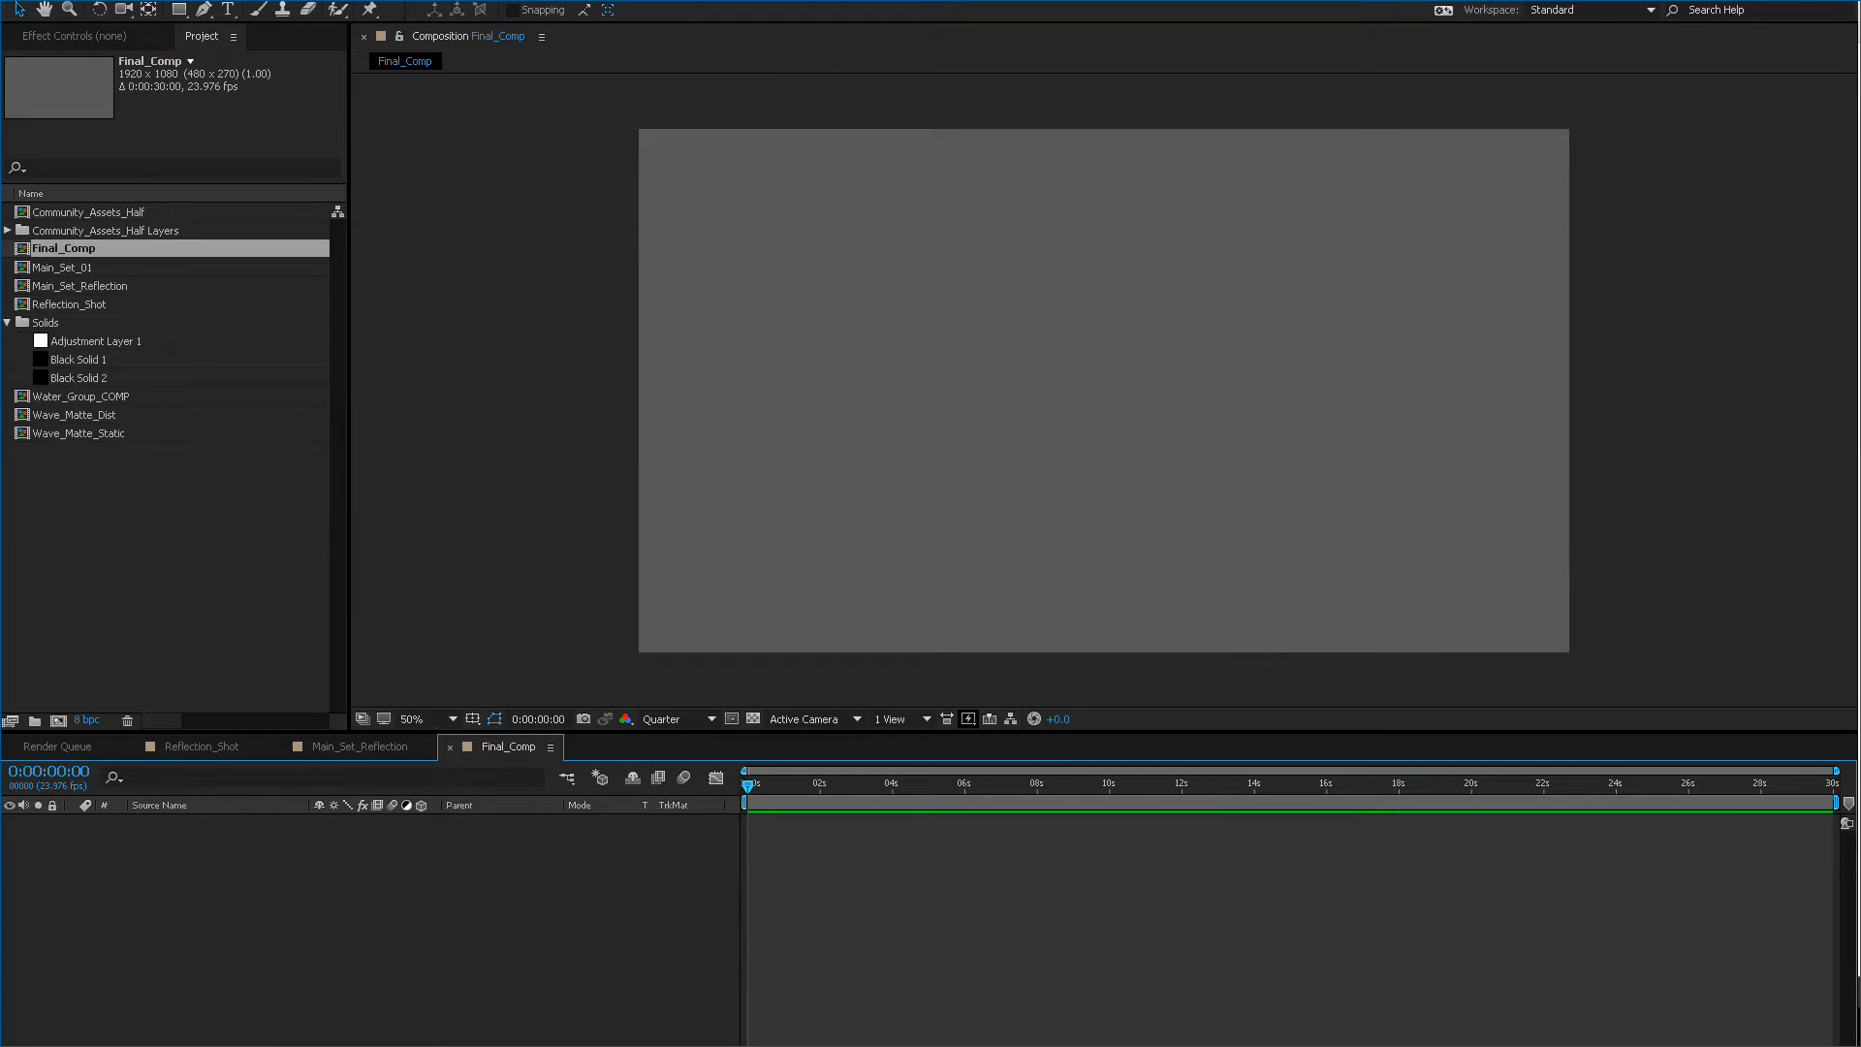
Add Reflection_Shot to Final_Comp and place Main_Set_Reflection beneath it.
{"action": "left_click_drag", "start_coordinate": [76, 303], "coordinate": [190, 853]}
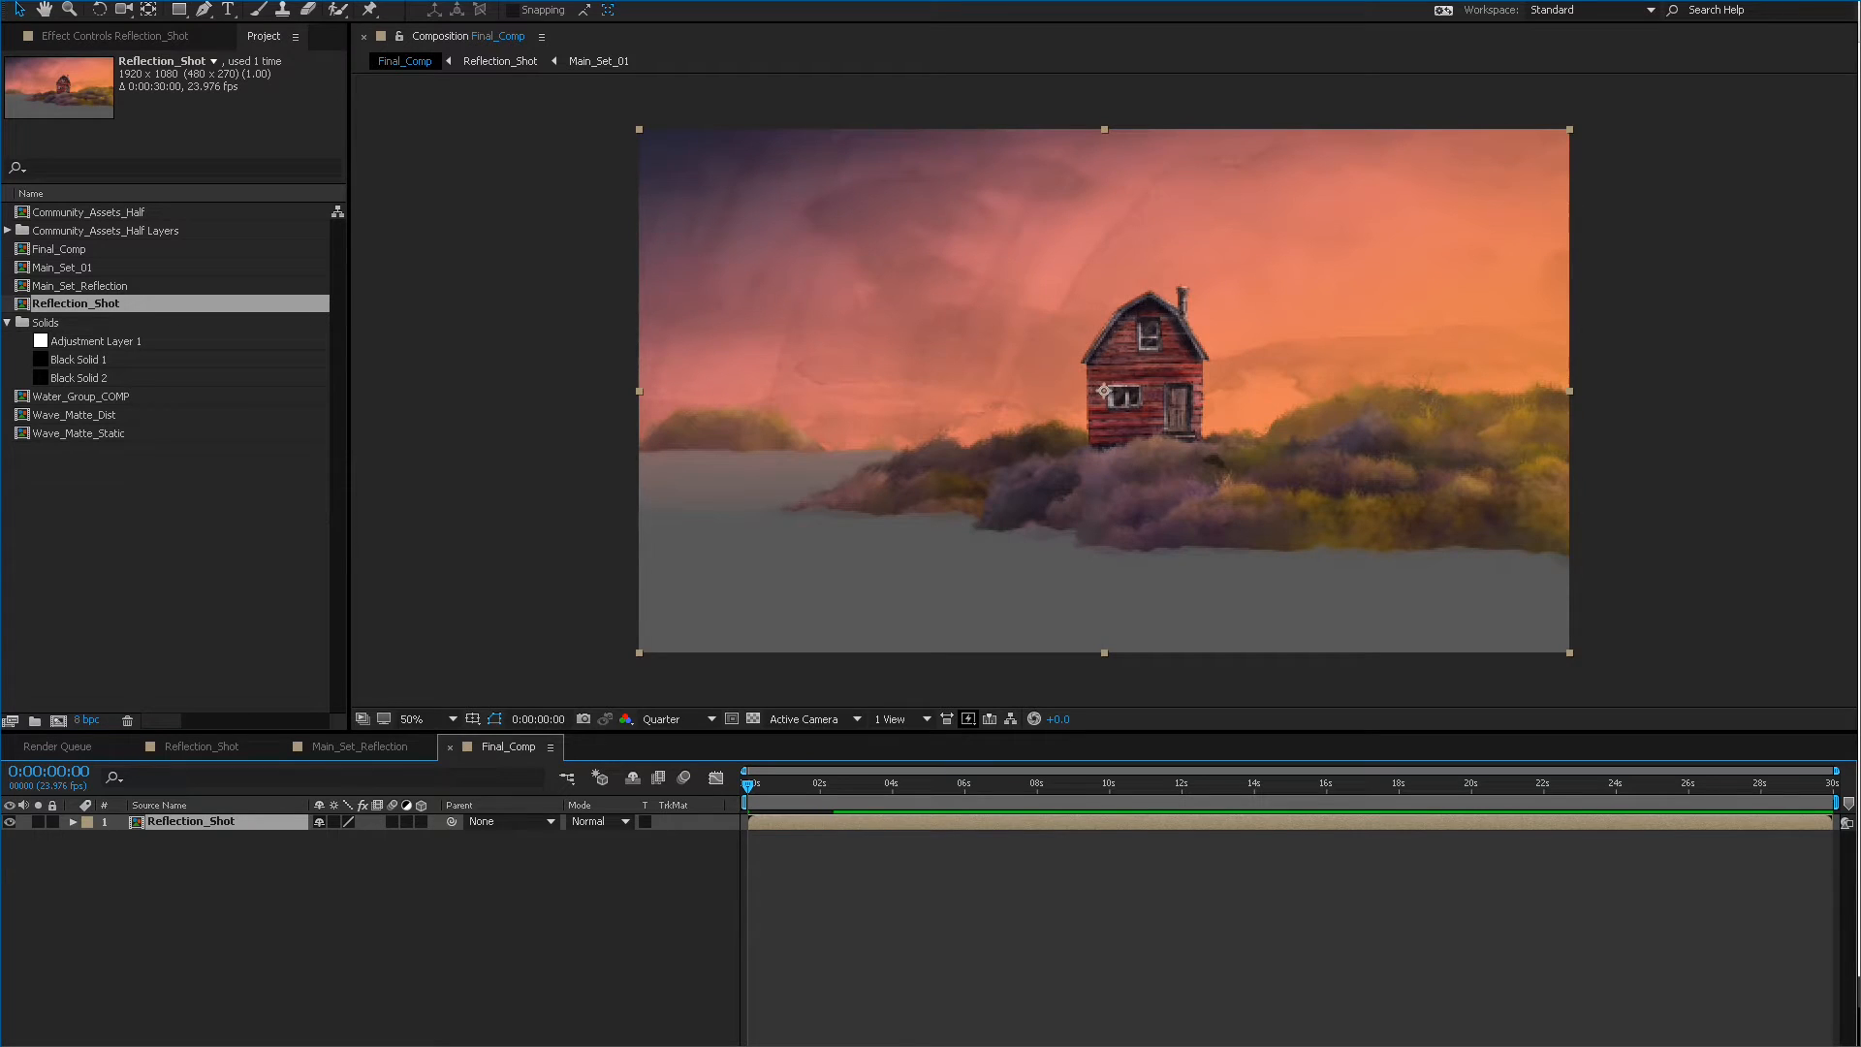
{"action": "left_click", "coordinate": [88, 284]}
{"action": "left_click_drag", "start_coordinate": [88, 285], "coordinate": [194, 837]}
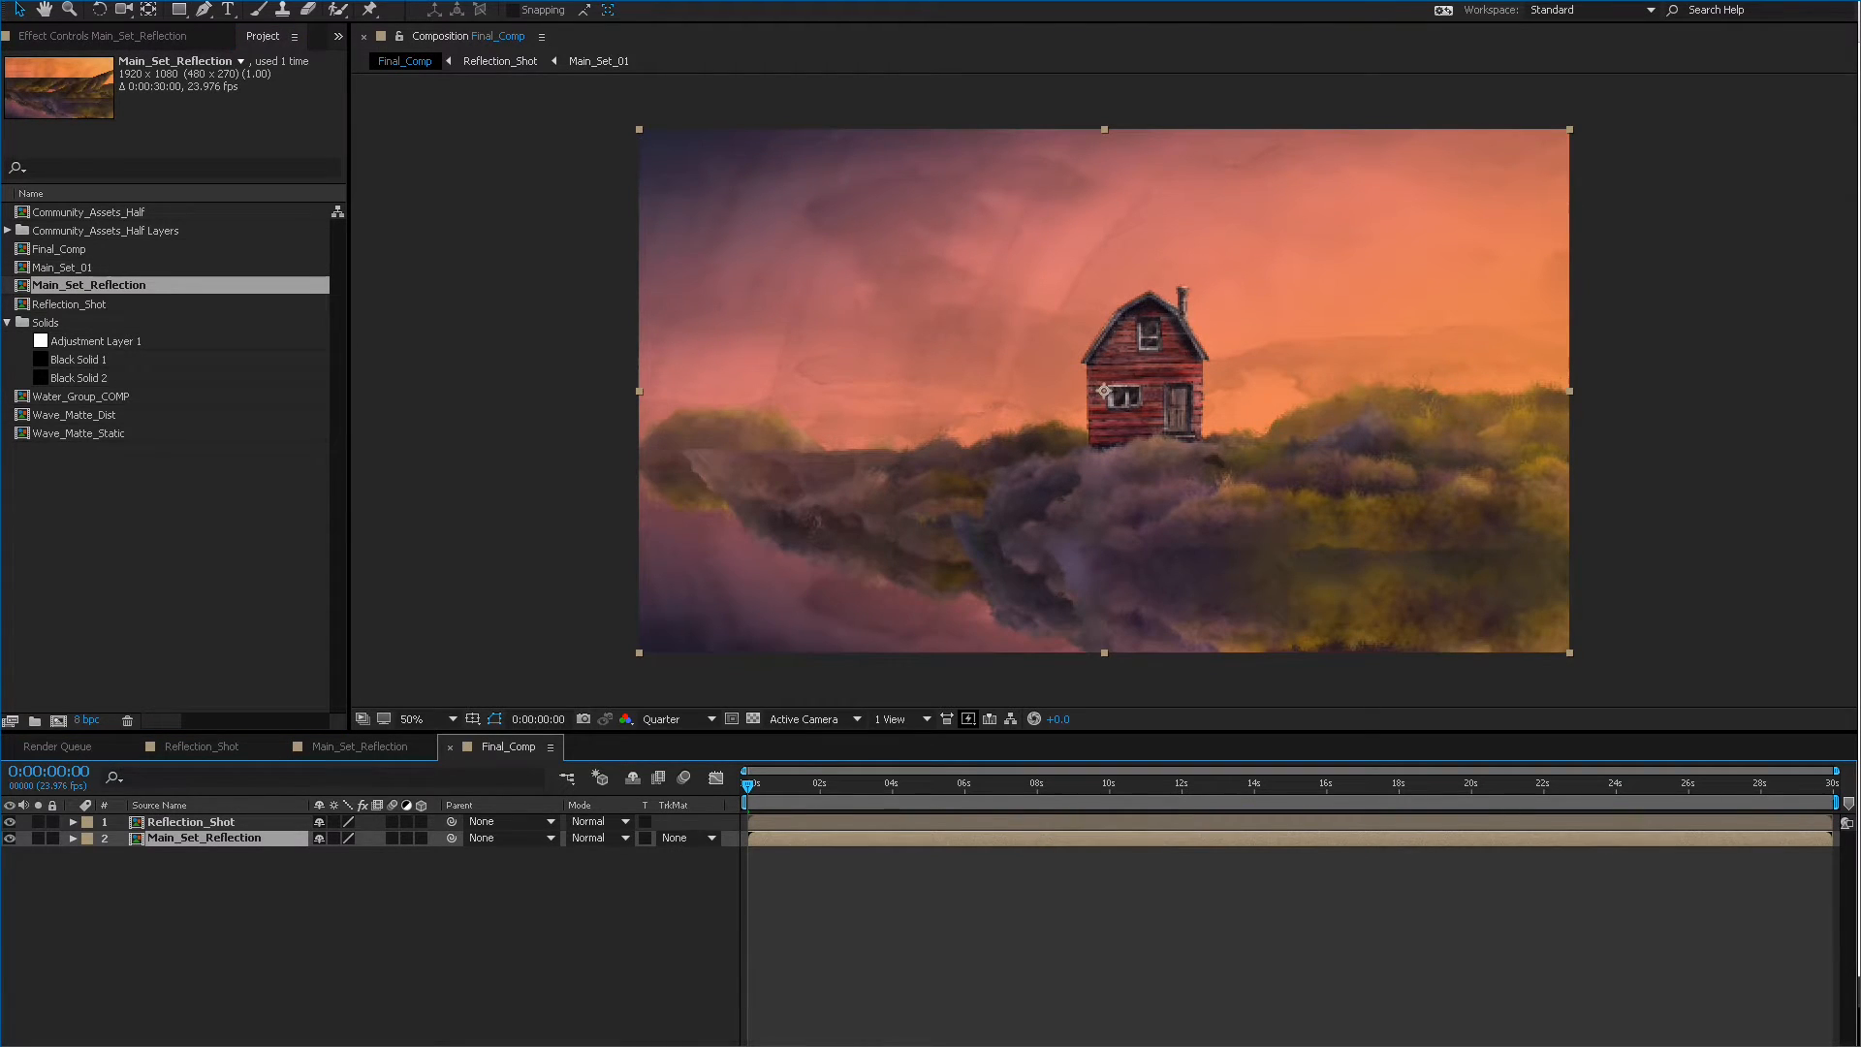
Examine how the reflection lines up in Final_Comp through playback, temporarily hiding Reflection_Shot, and comparing the source compositions.
{"action": "key", "text": "space"}
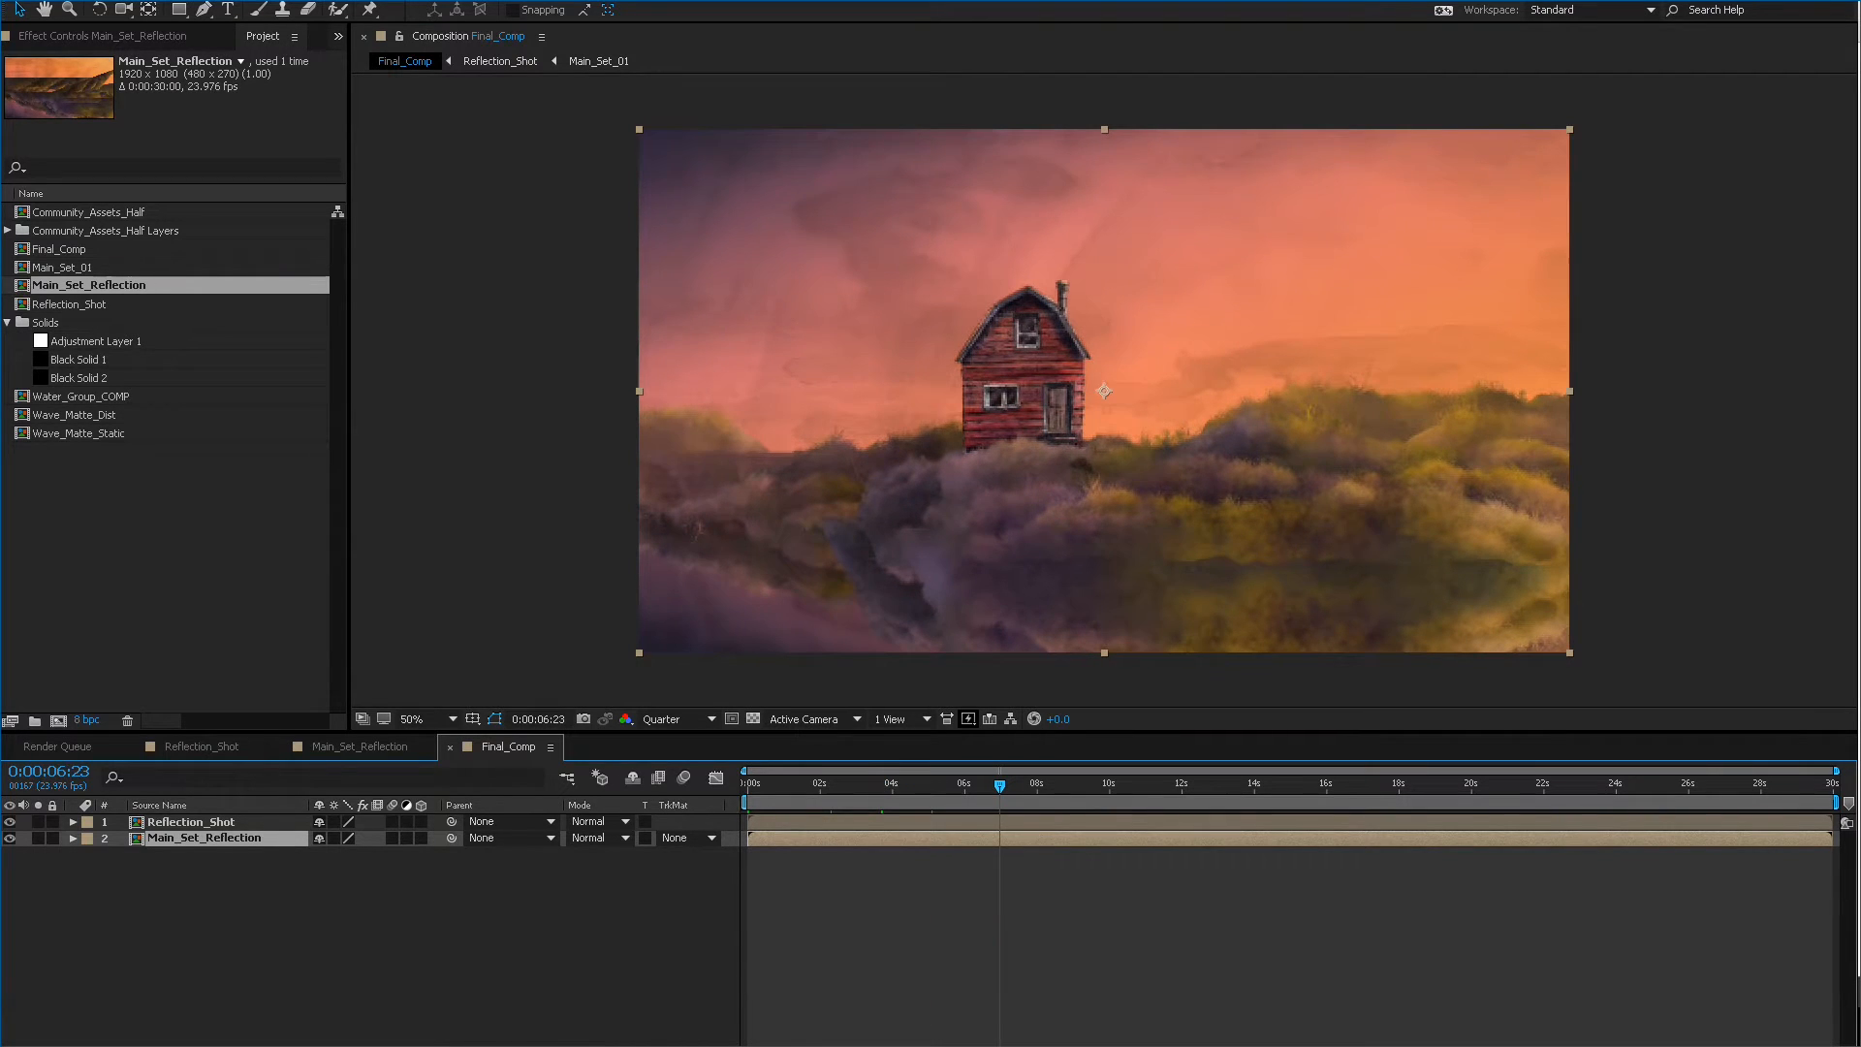
{"action": "left_click_drag", "start_coordinate": [1000, 784], "coordinate": [747, 784]}
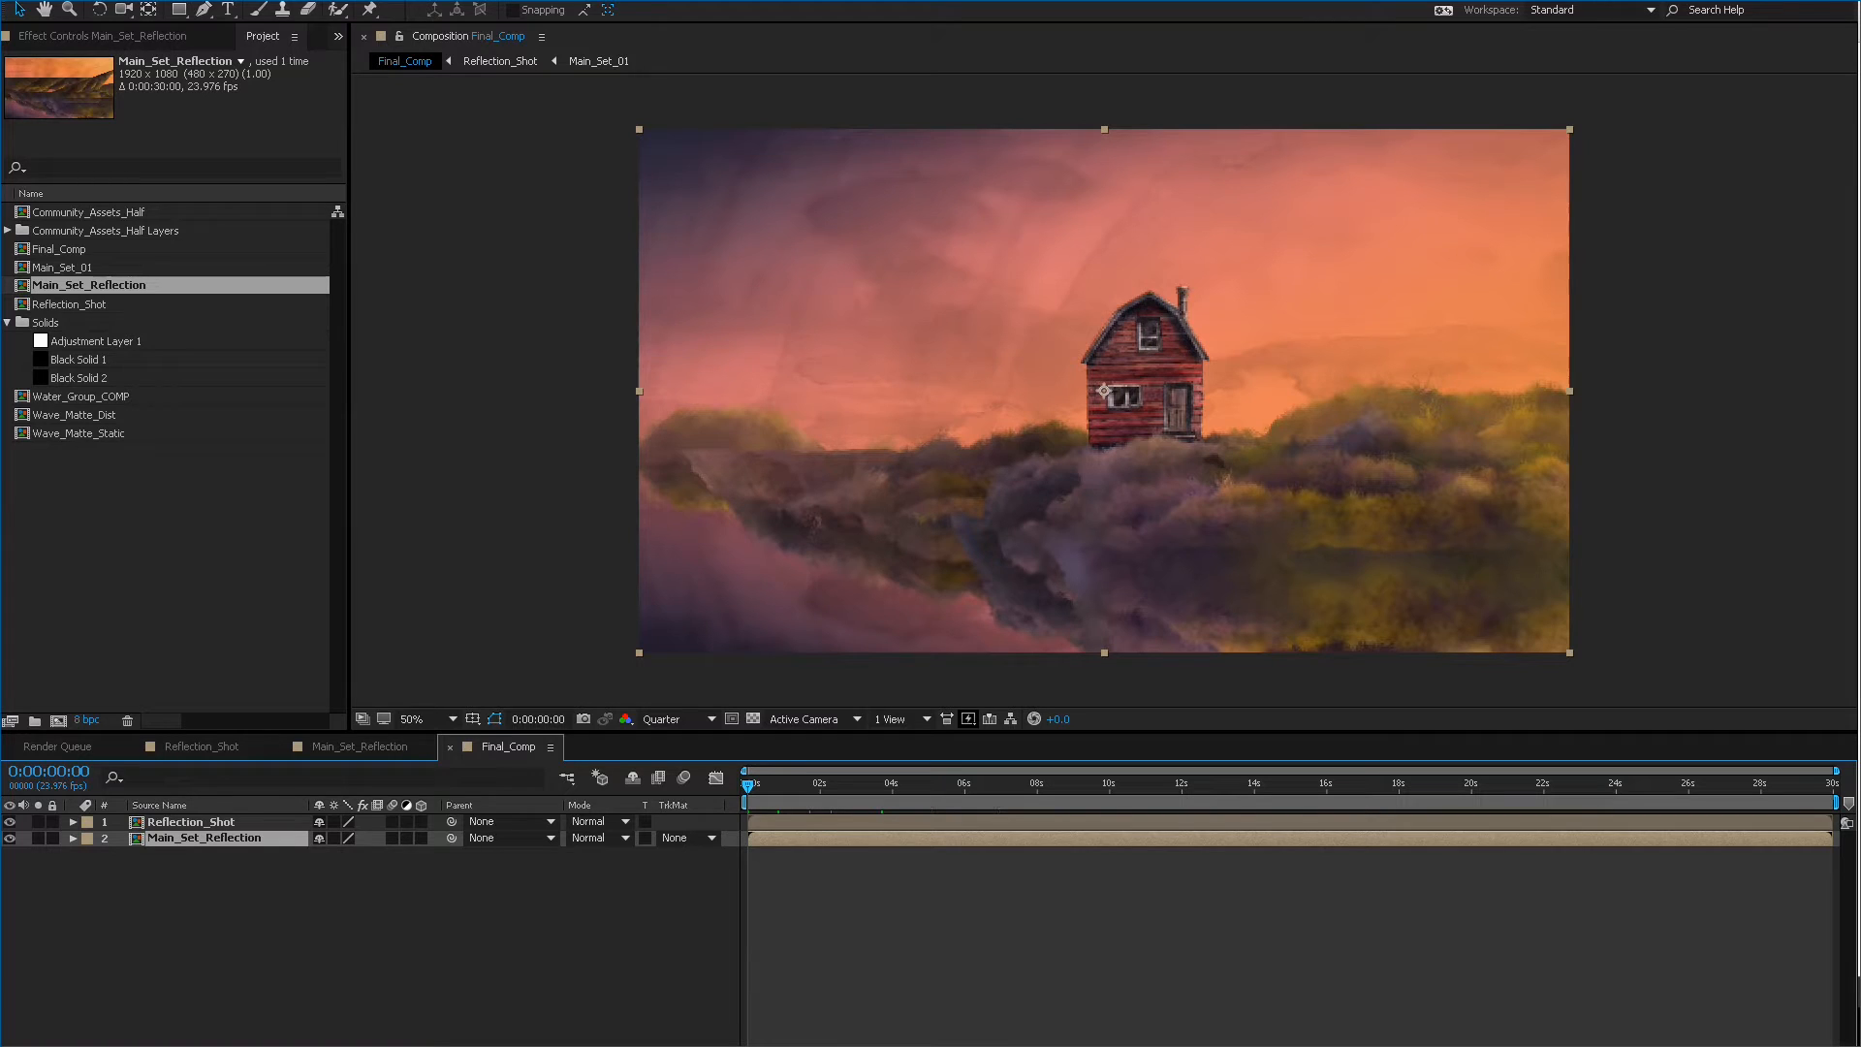
{"action": "left_click", "coordinate": [358, 746]}
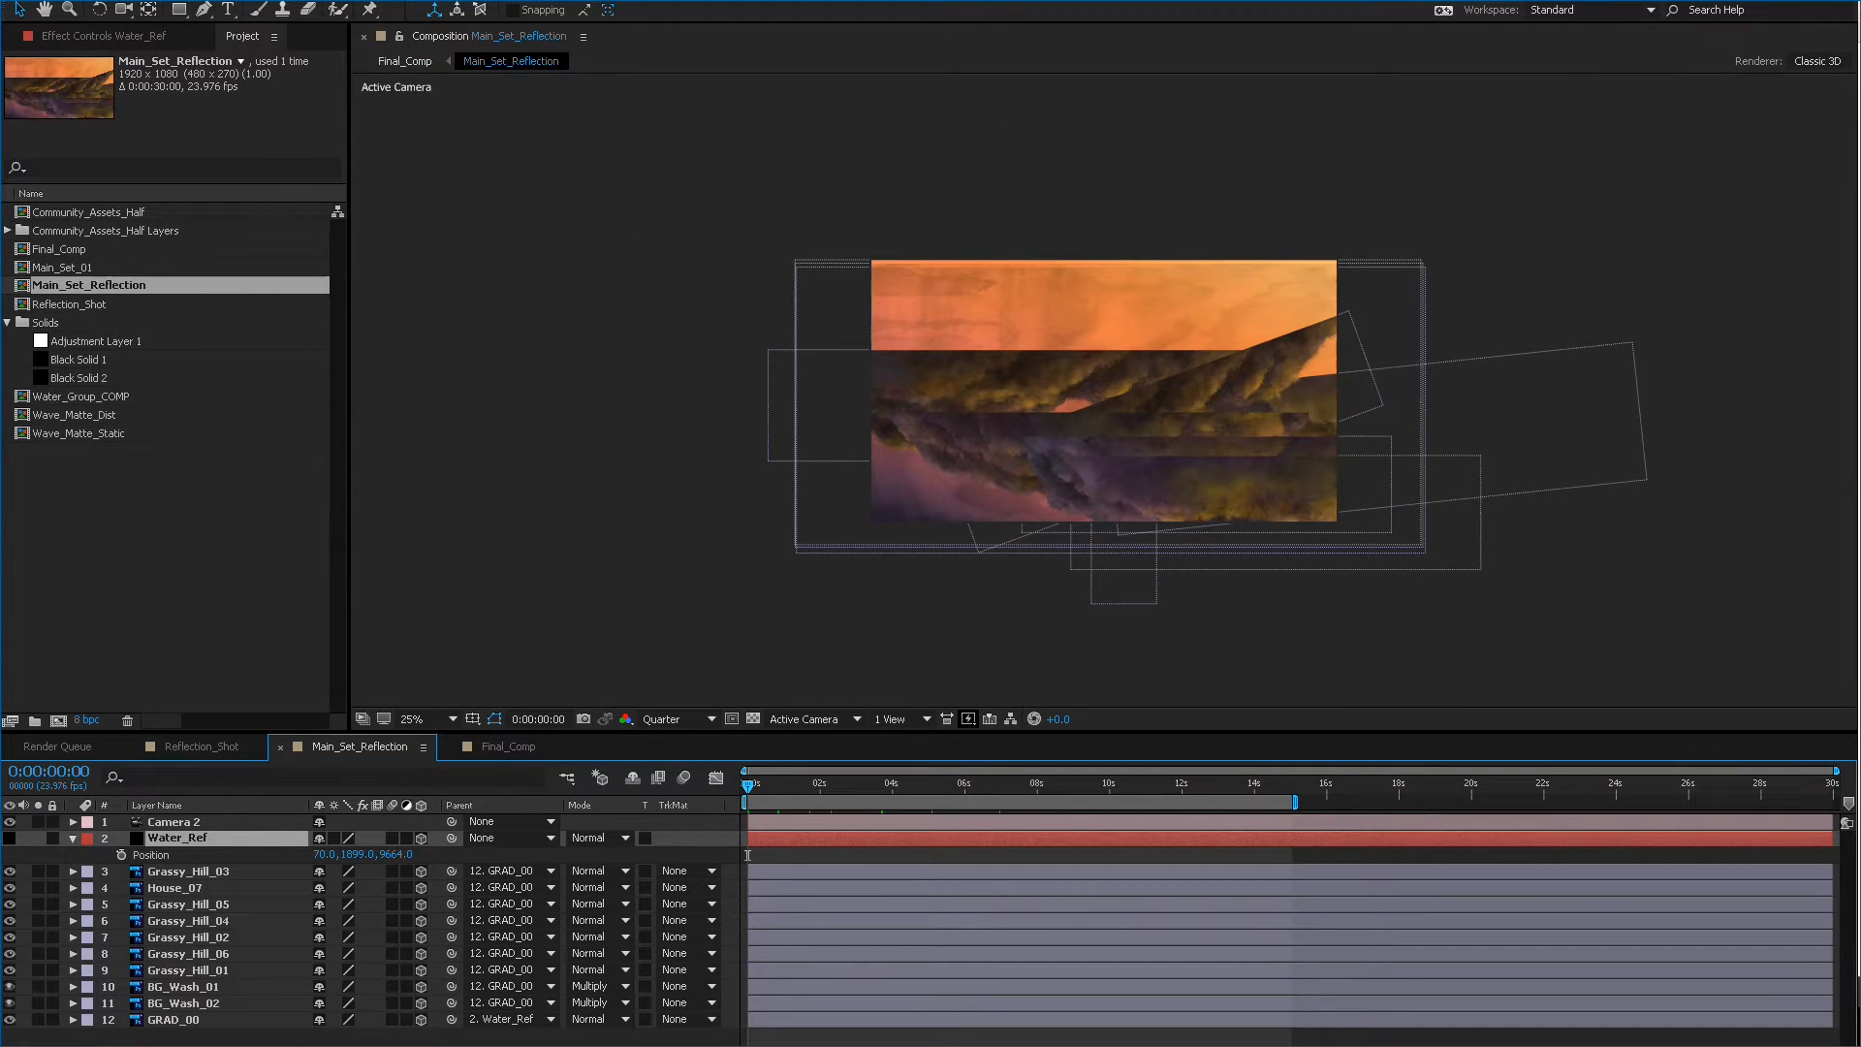
{"action": "left_click", "coordinate": [507, 746]}
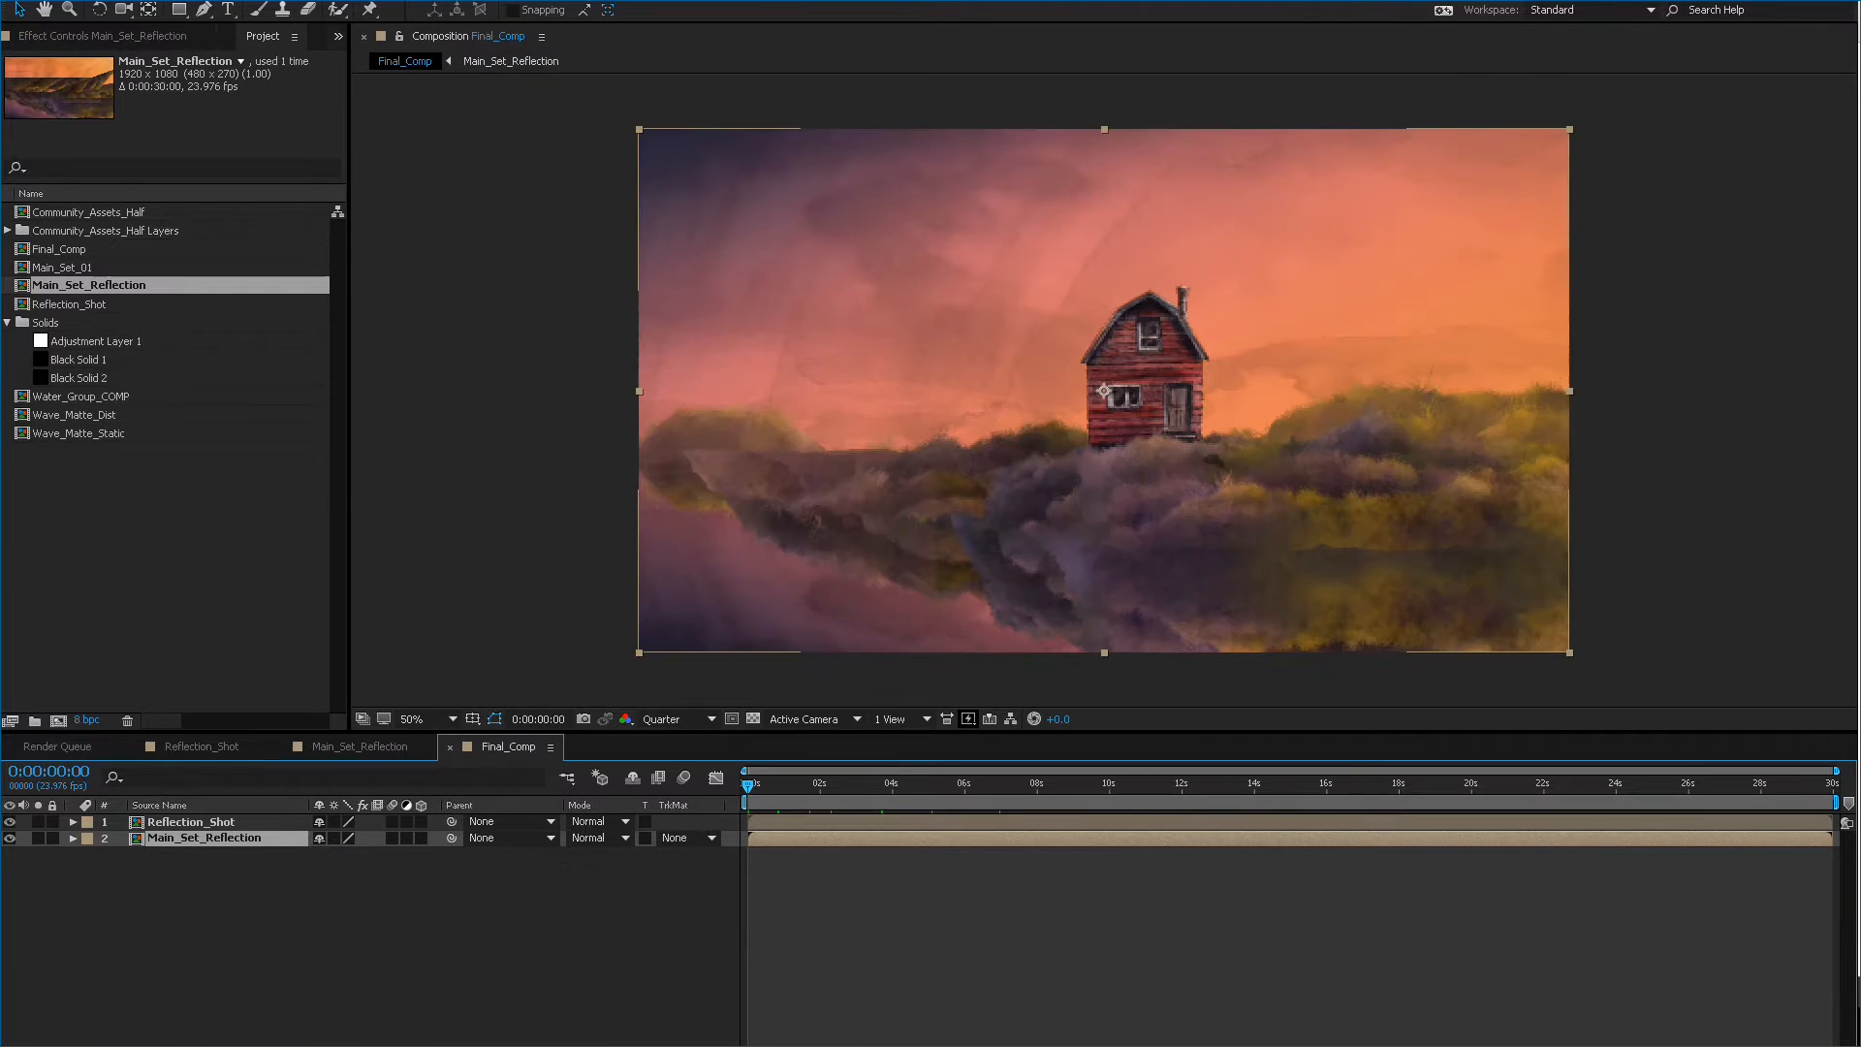
{"action": "left_click", "coordinate": [9, 820]}
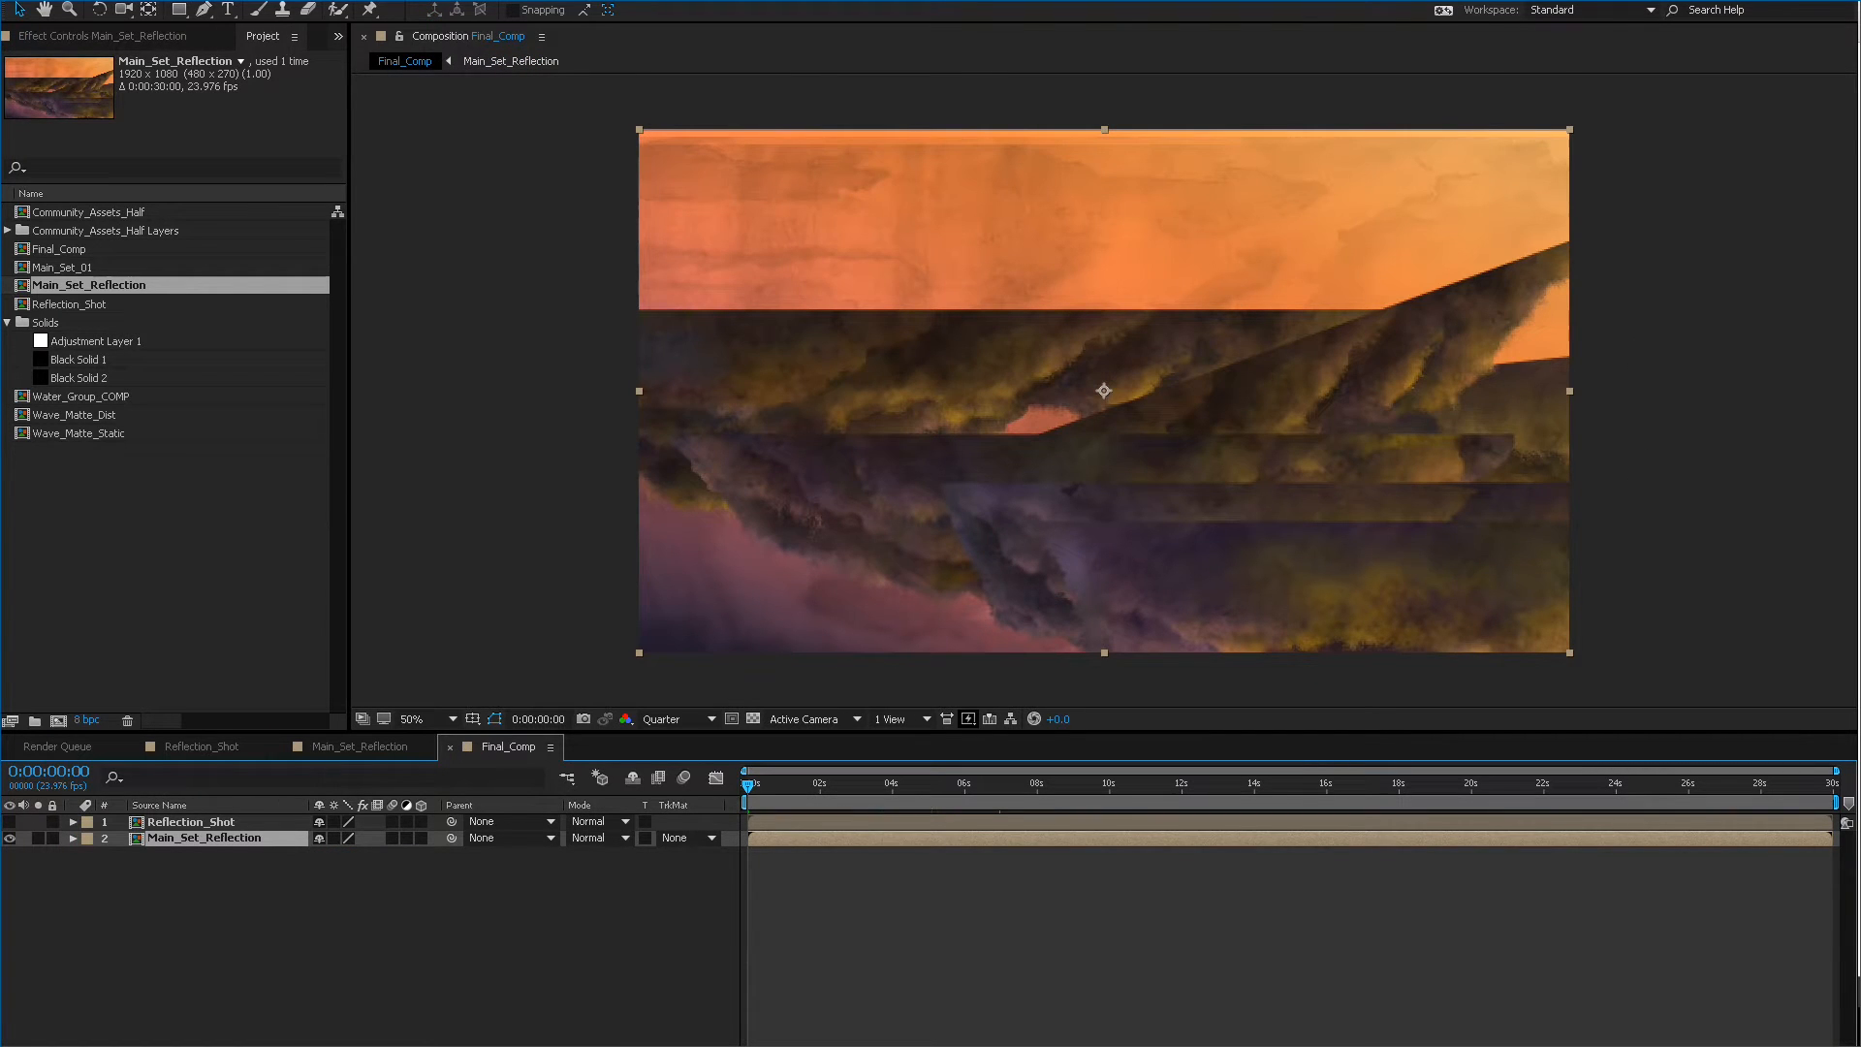
{"action": "left_click", "coordinate": [9, 821]}
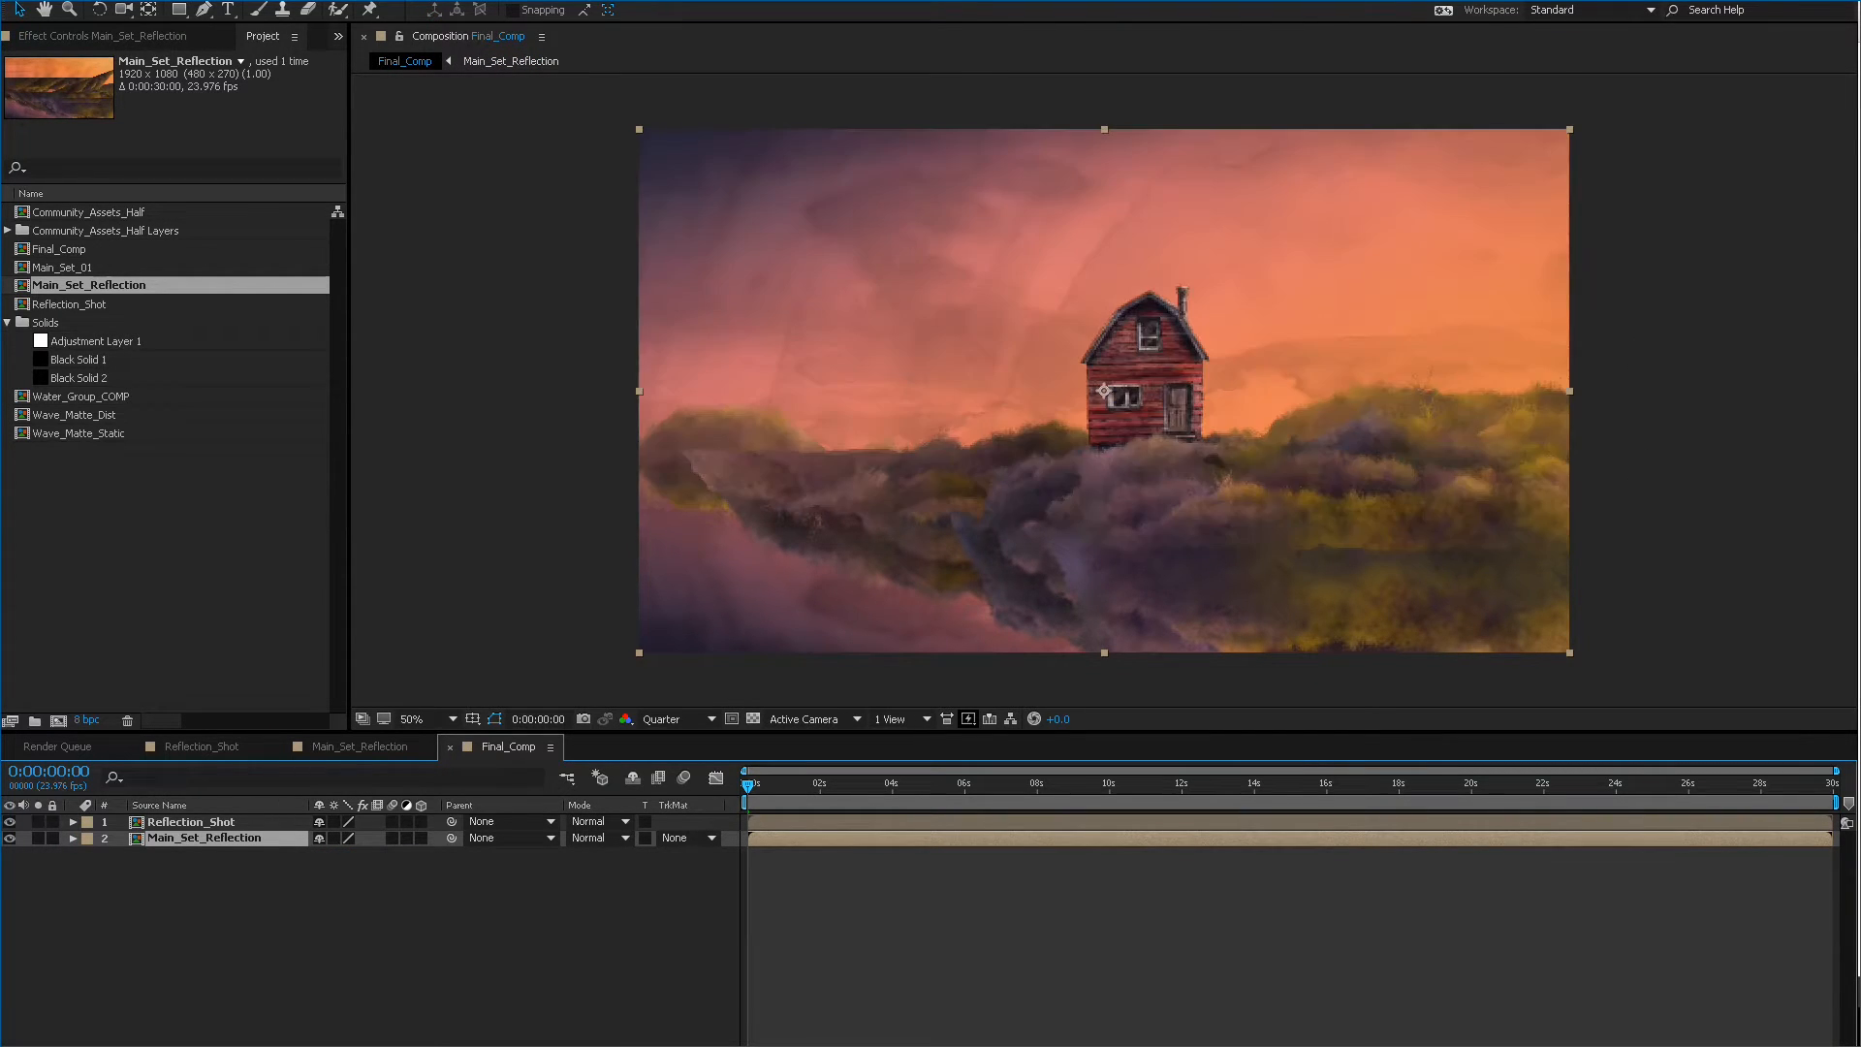
{"action": "left_click", "coordinate": [358, 746]}
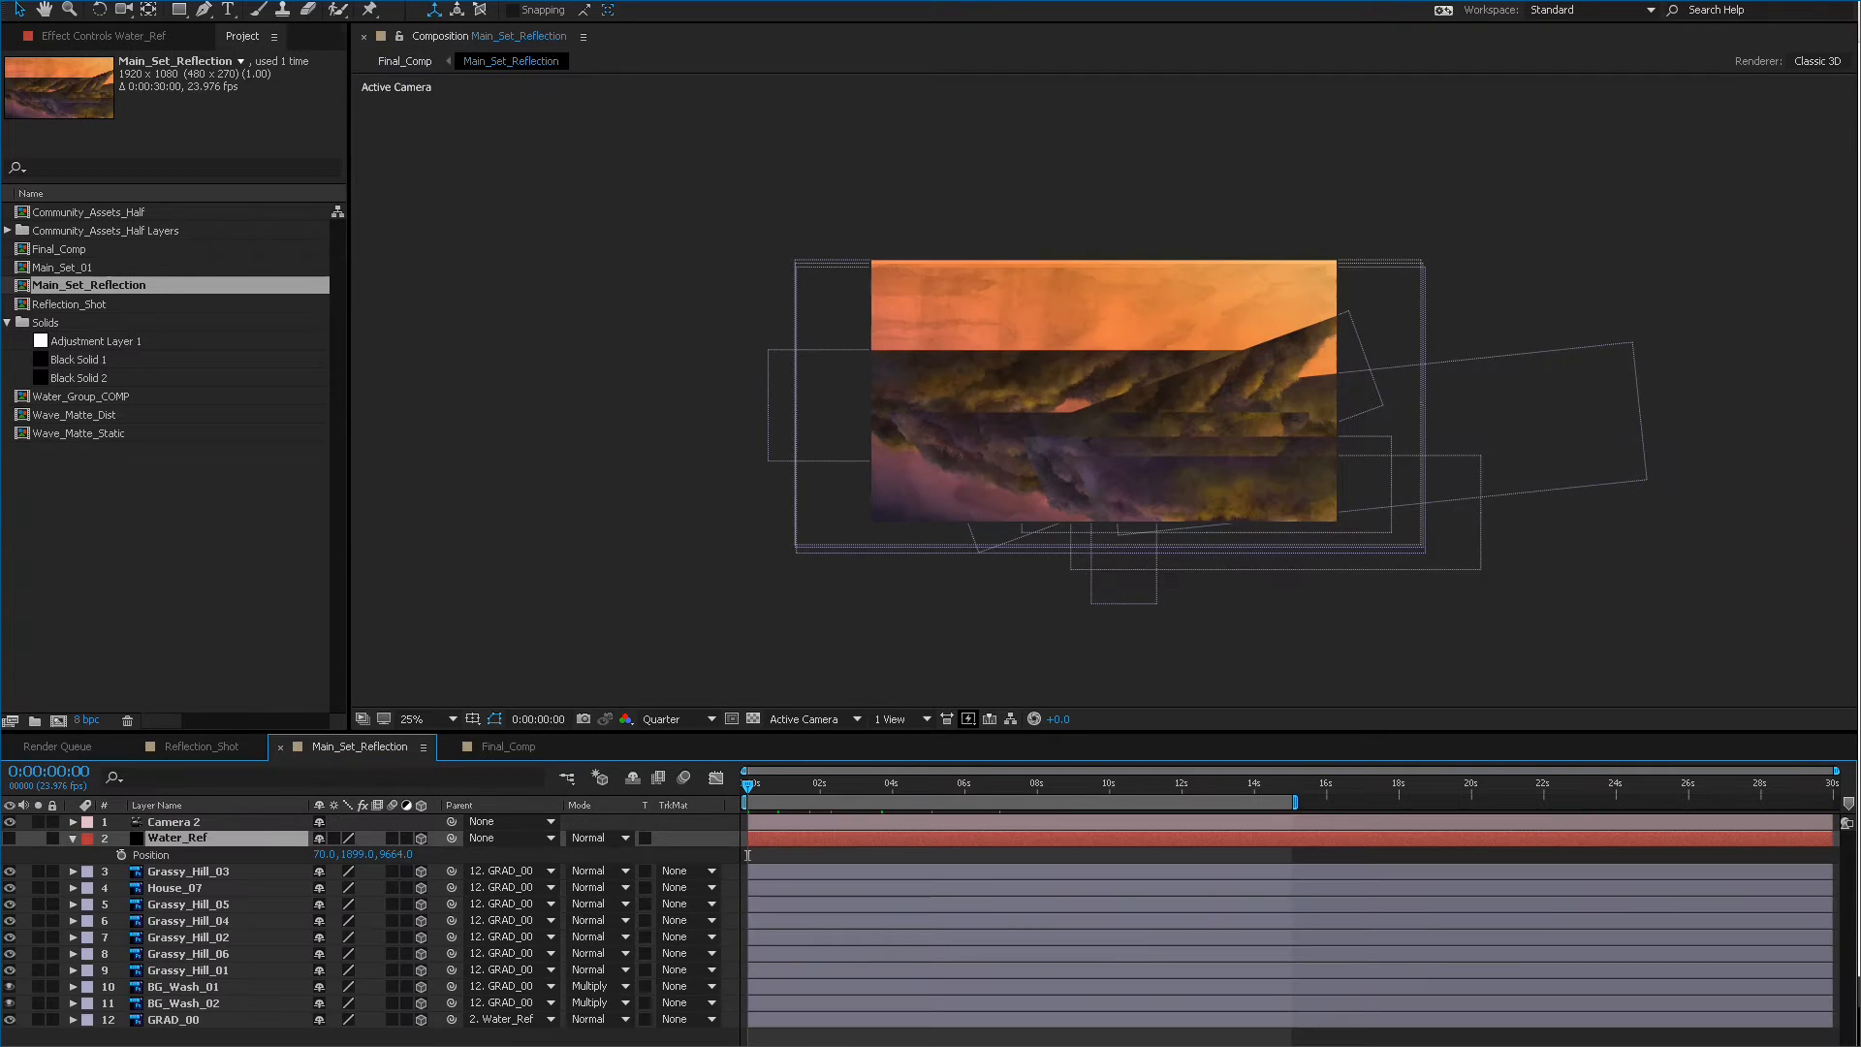
{"action": "left_click", "coordinate": [201, 746]}
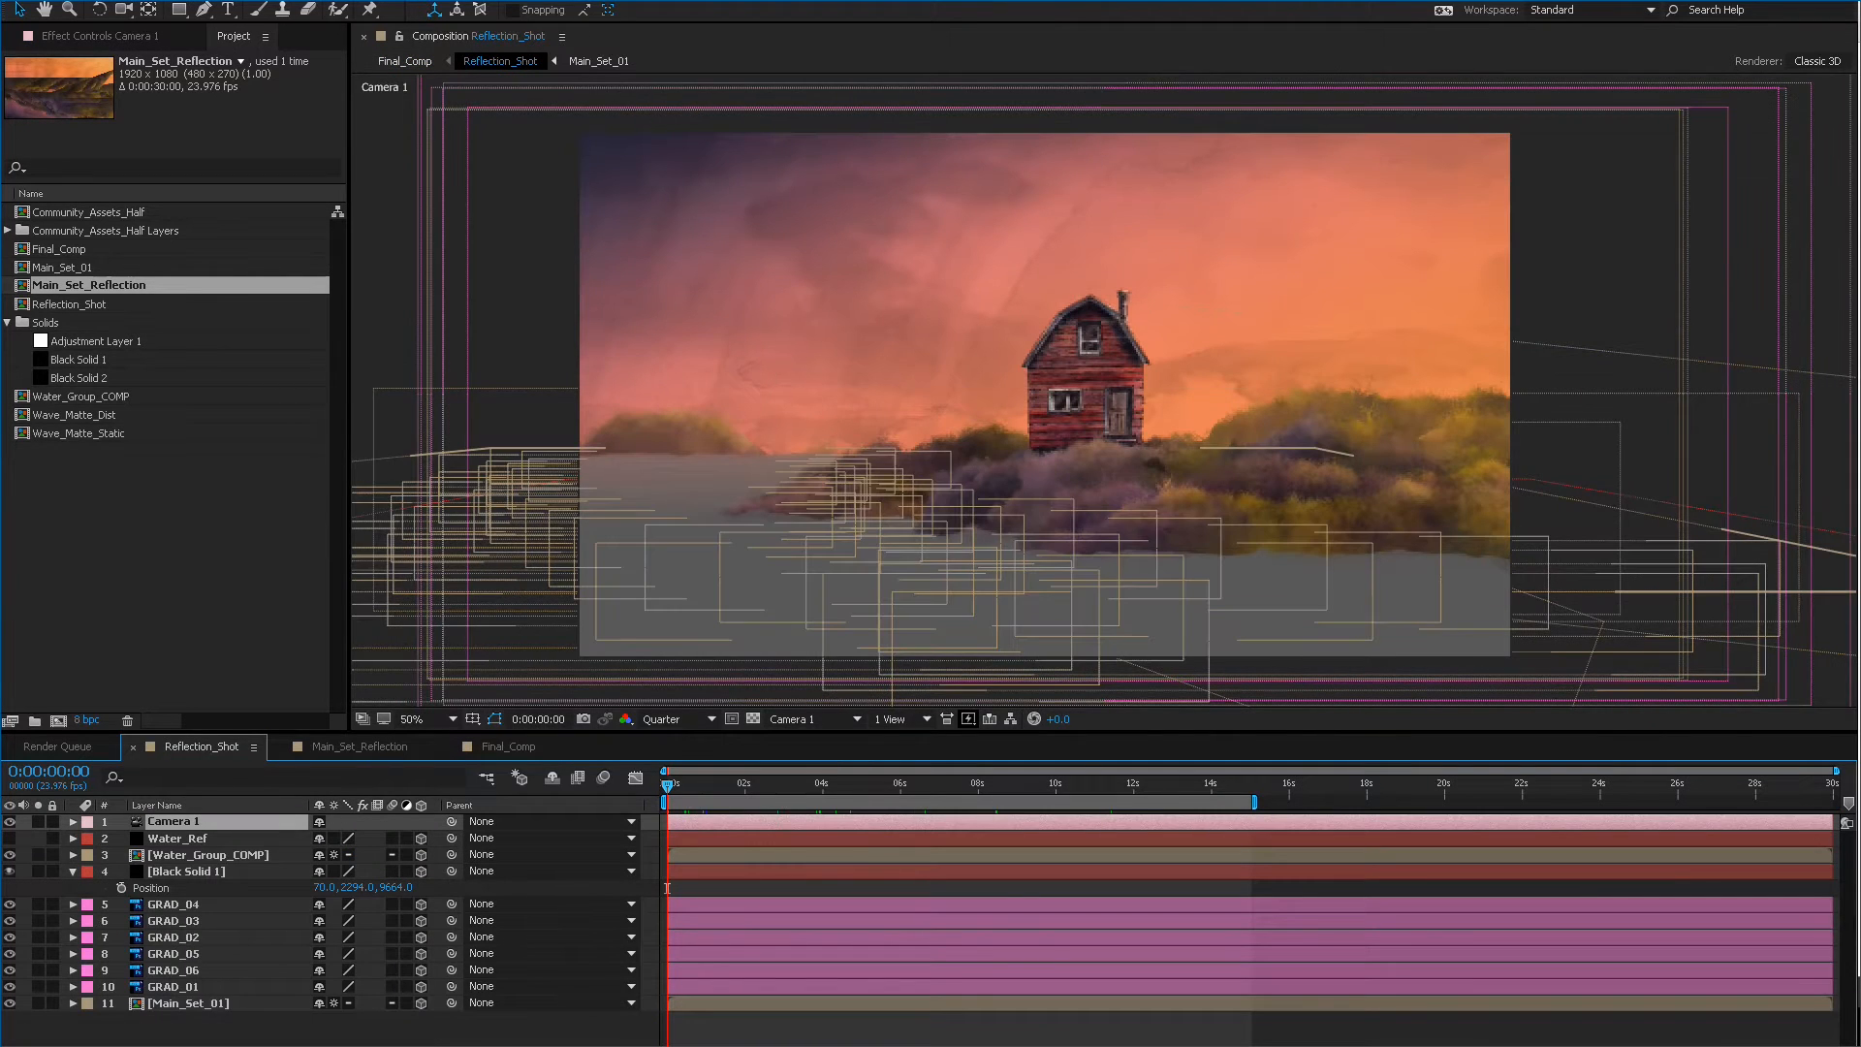
{"action": "left_click", "coordinate": [507, 747]}
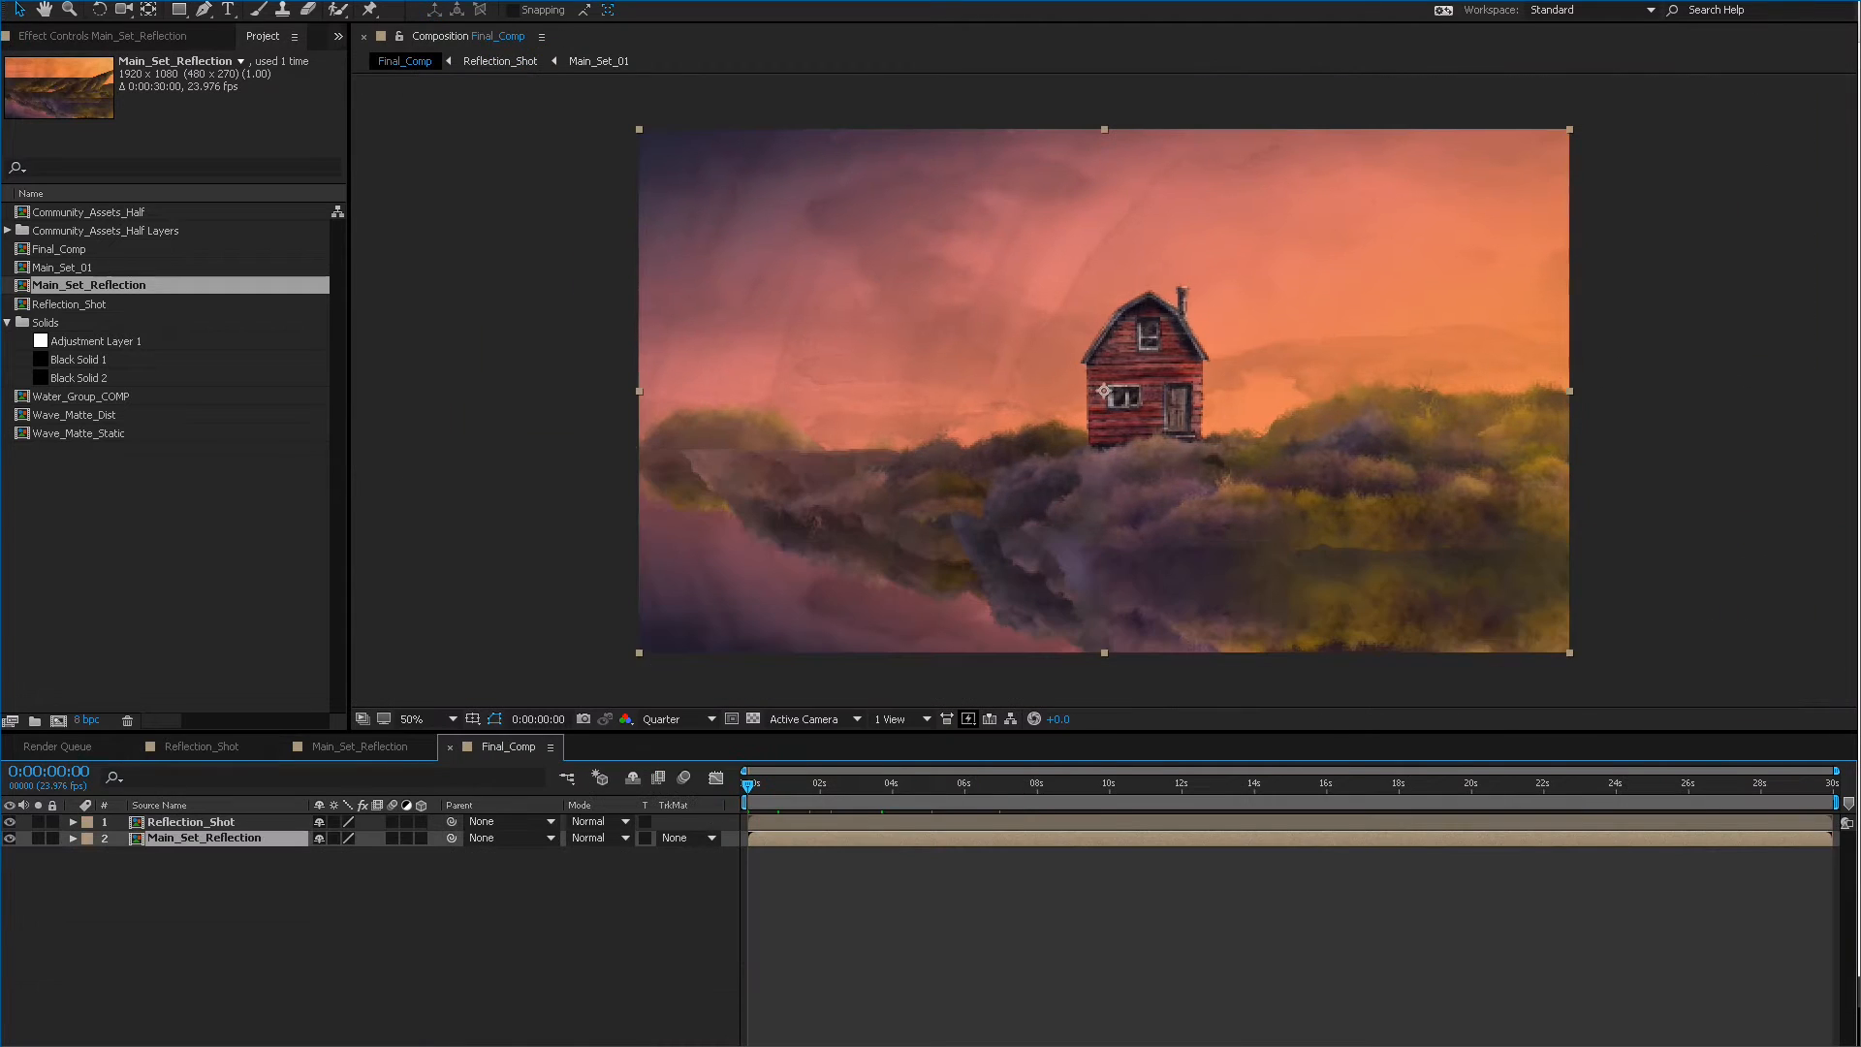
{"action": "key", "text": "space"}
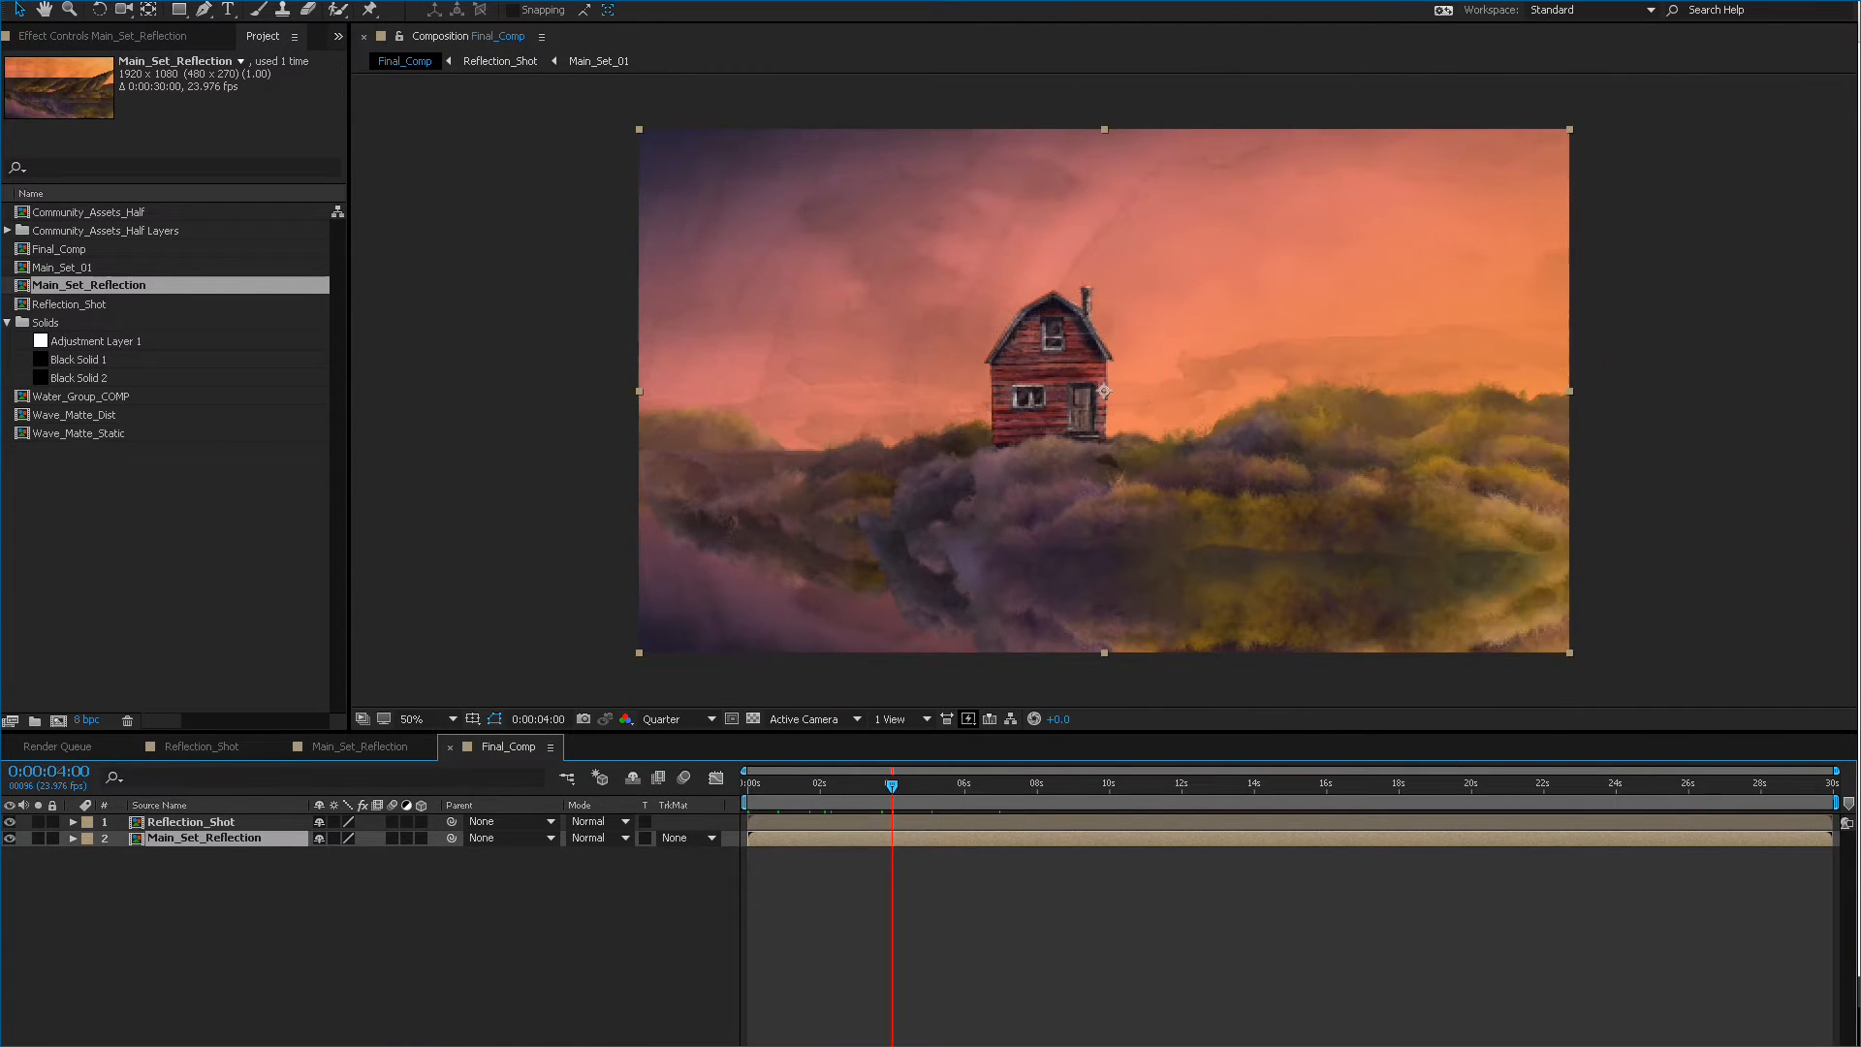
{"action": "left_click_drag", "start_coordinate": [1054, 785], "coordinate": [791, 785]}
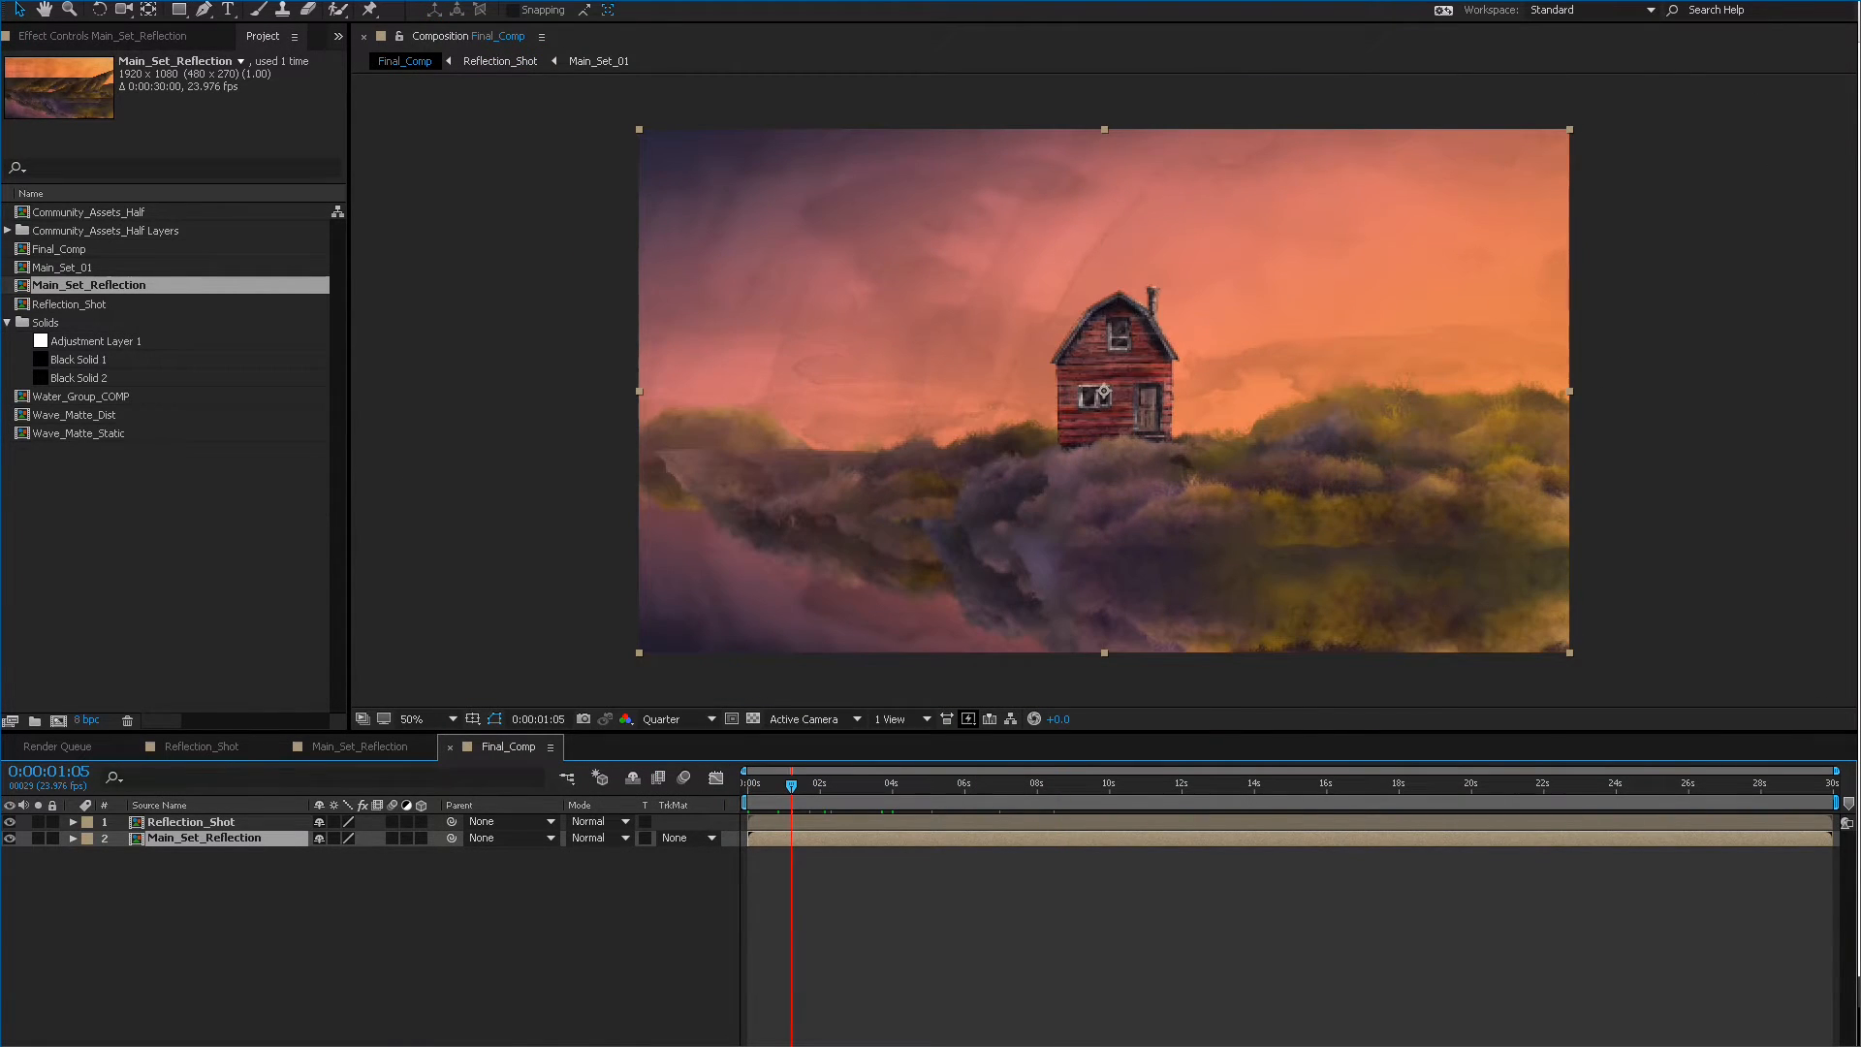
Set the opacity of the Main_Set_Reflection layer in Final_Comp to 50%.
{"action": "key", "text": "t"}
{"action": "left_click", "coordinate": [327, 854]}
{"action": "type", "text": "50"}
{"action": "key", "text": "Return"}
{"action": "mouse_move", "coordinate": [790, 784]}
{"action": "left_mouse_down"}
{"action": "mouse_move", "coordinate": [941, 784]}
{"action": "mouse_move", "coordinate": [782, 784]}
{"action": "left_mouse_up"}
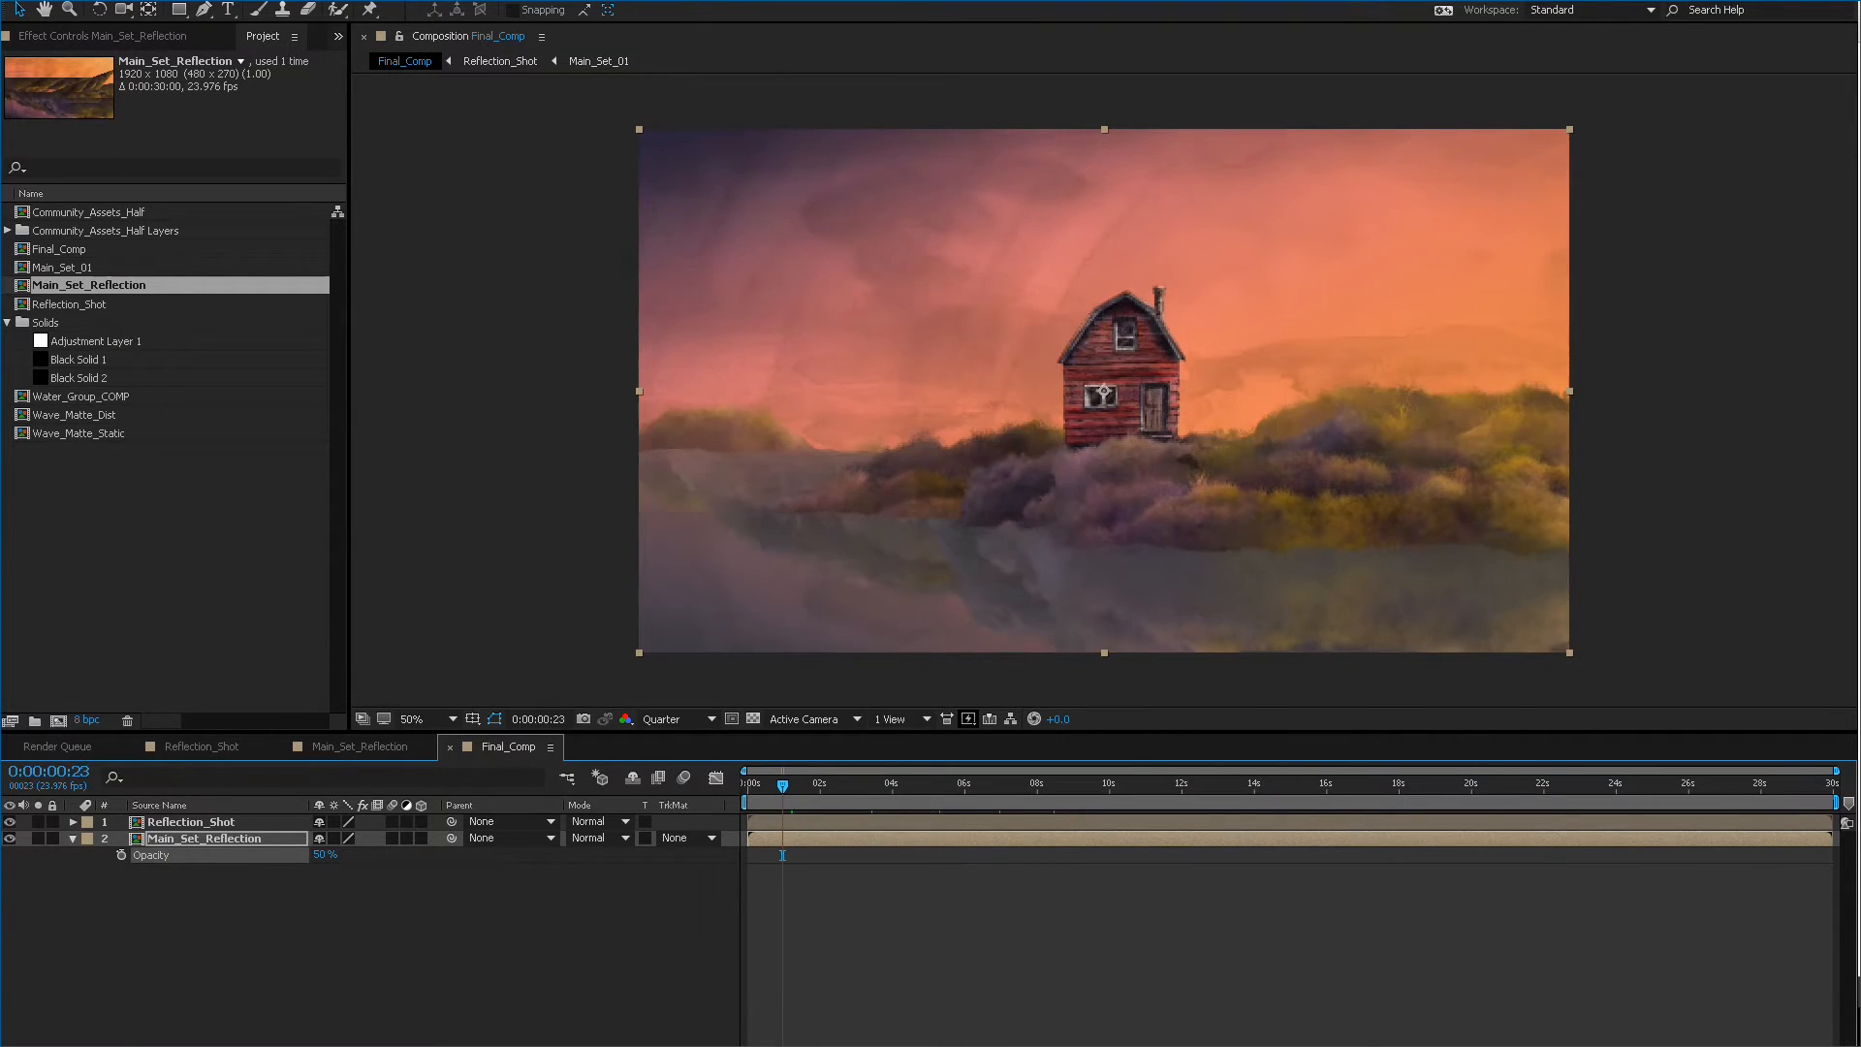
Duplicate the Water_Ref layer in Main_Set_Reflection and place the copy directly above Grassy_Hill_03.
{"action": "key", "text": "shift+Escape"}
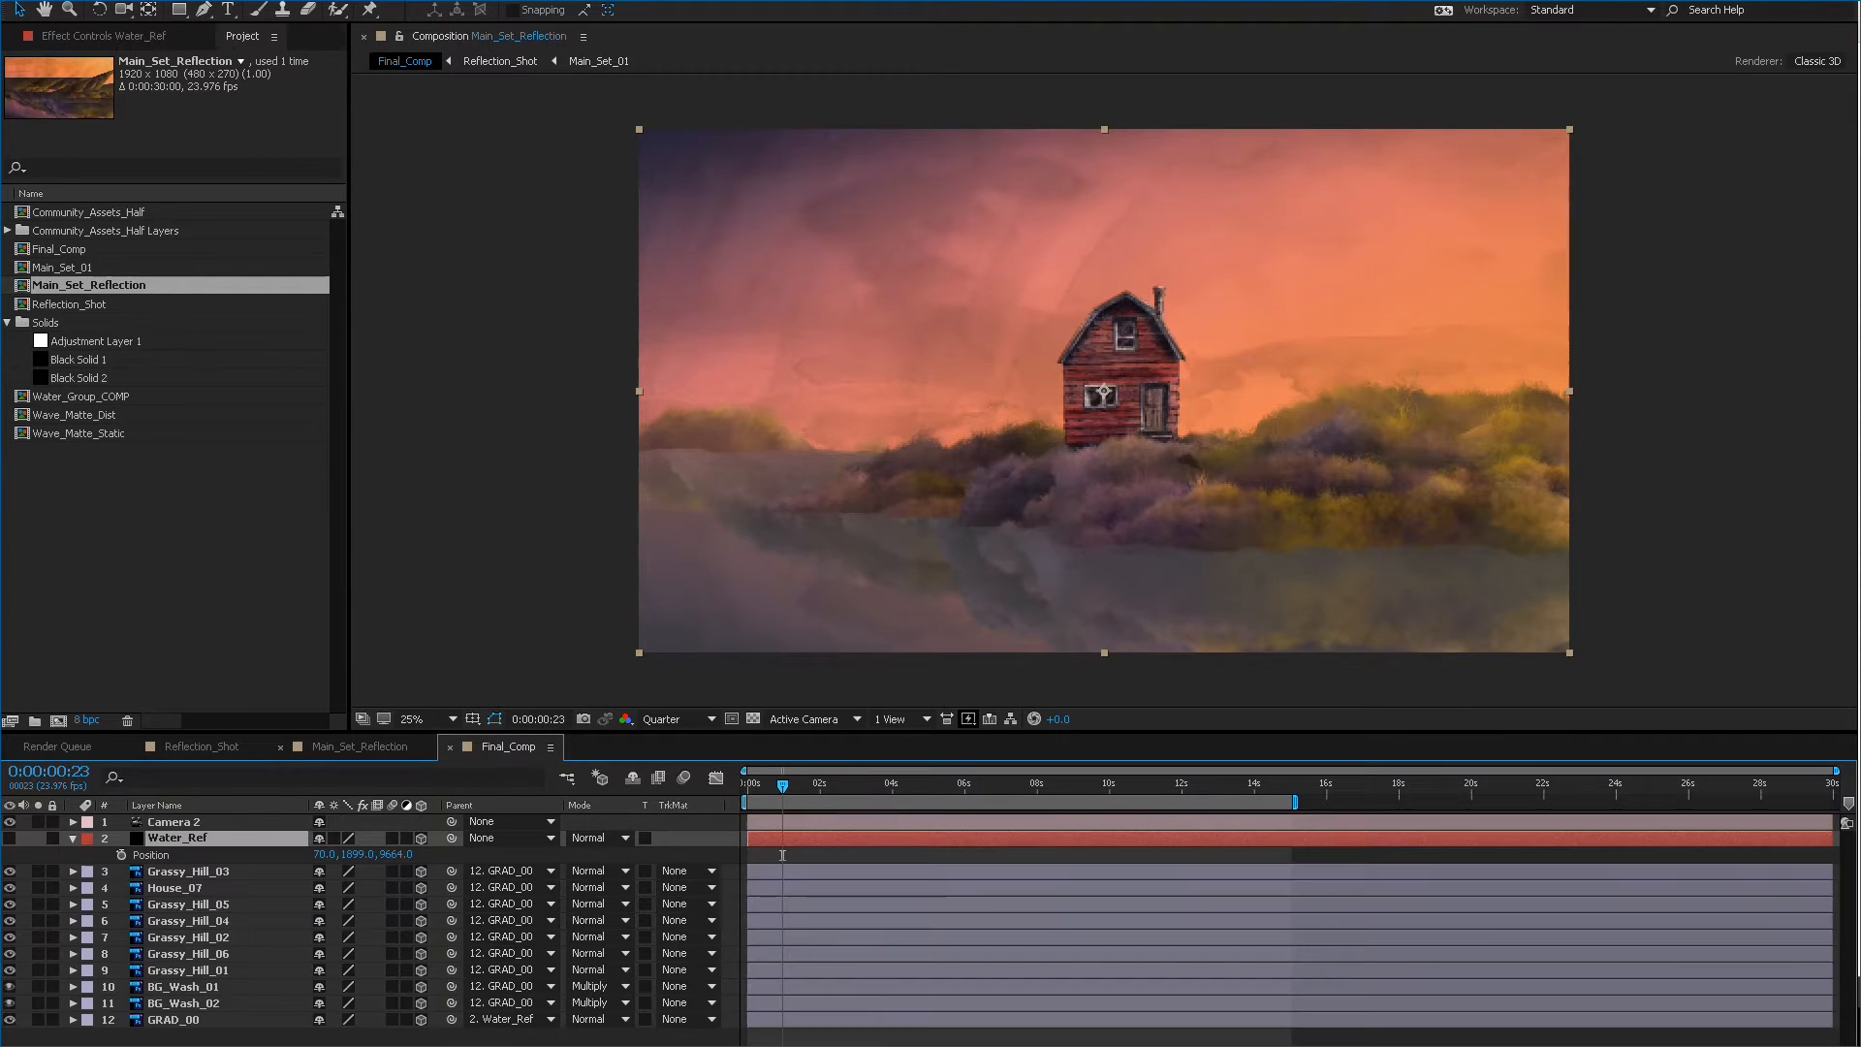
{"action": "key", "text": "Home"}
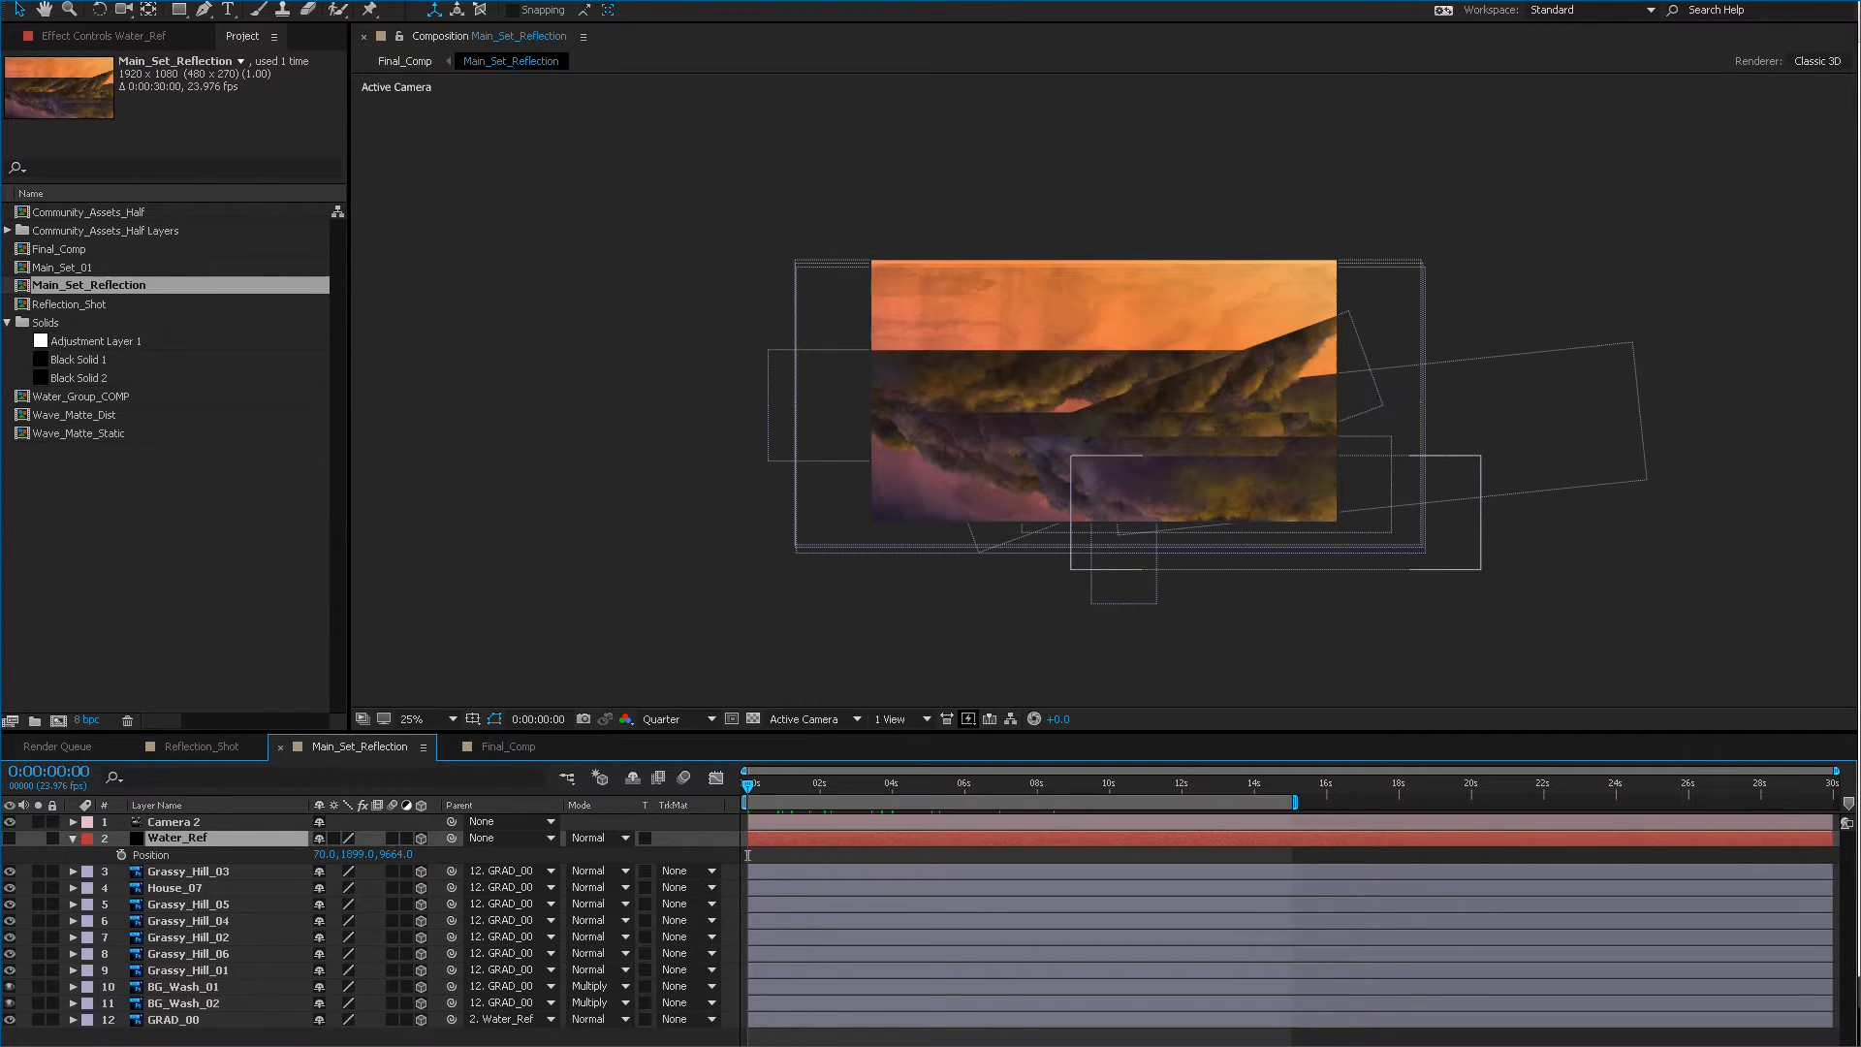
{"action": "key", "text": "space"}
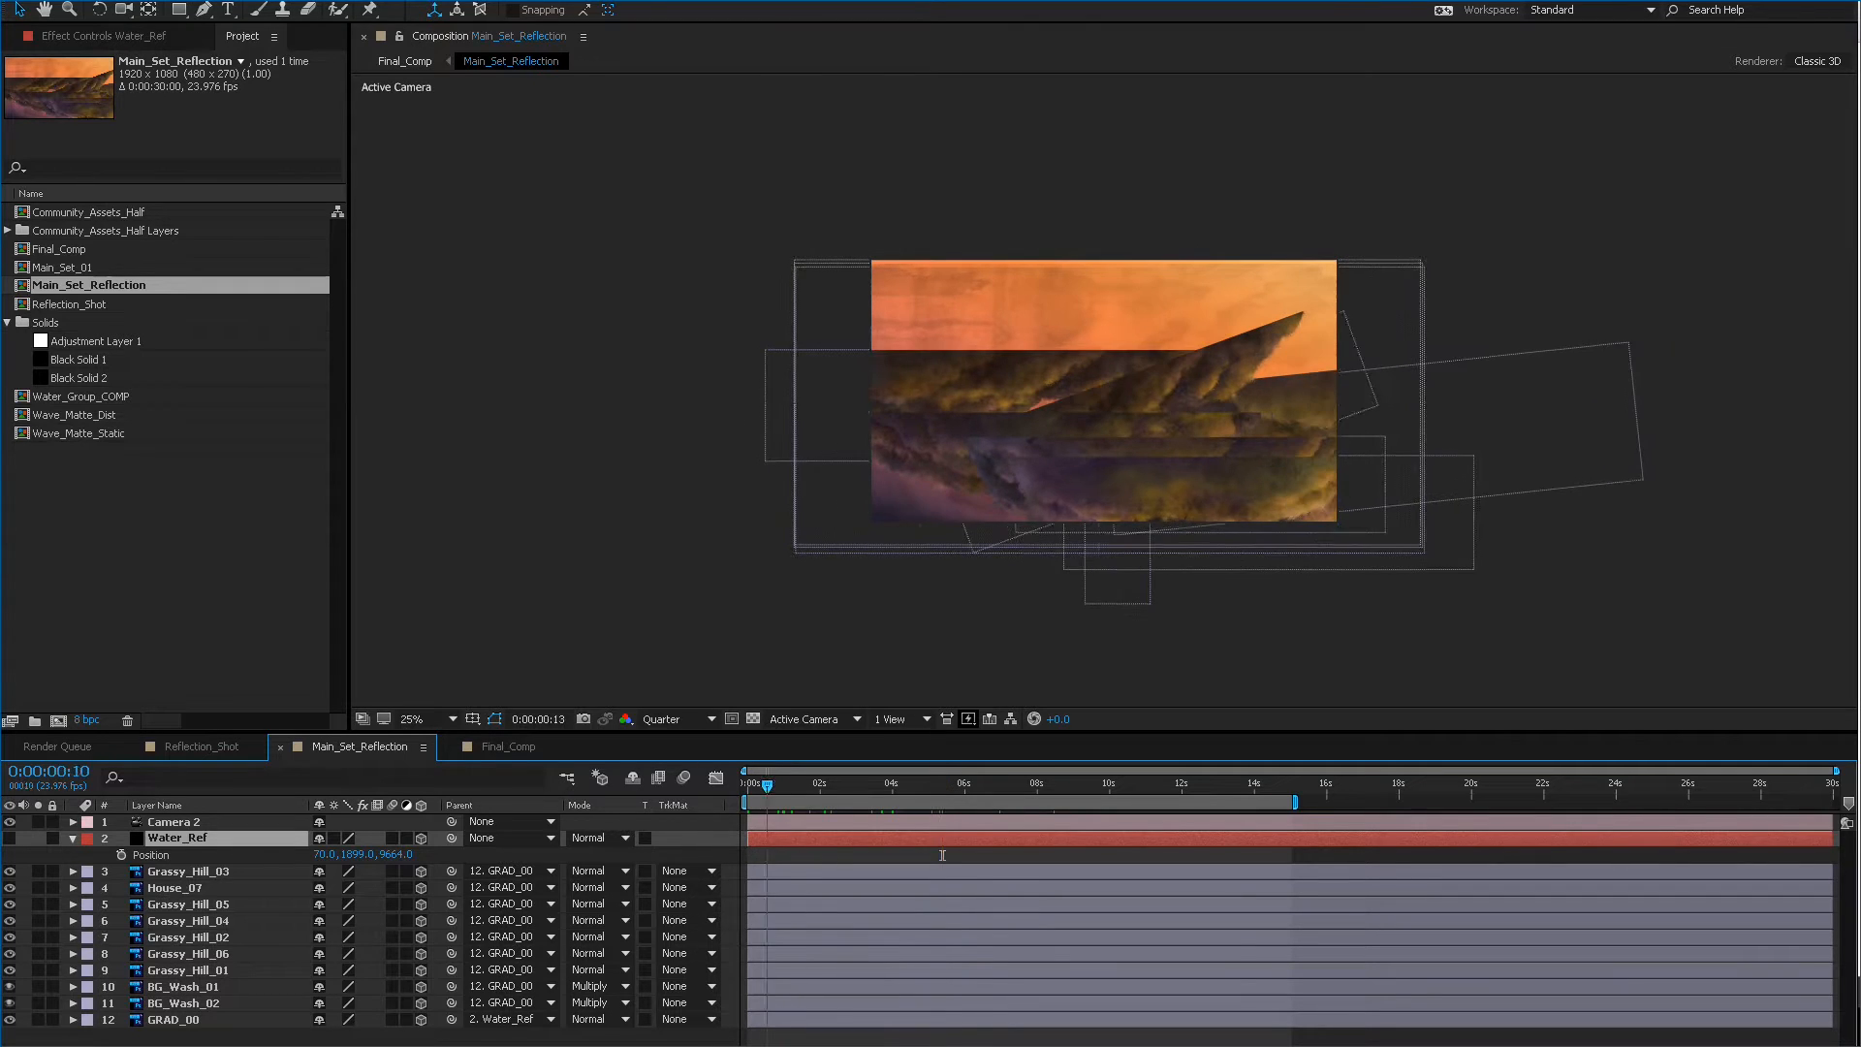
{"action": "key", "text": "space"}
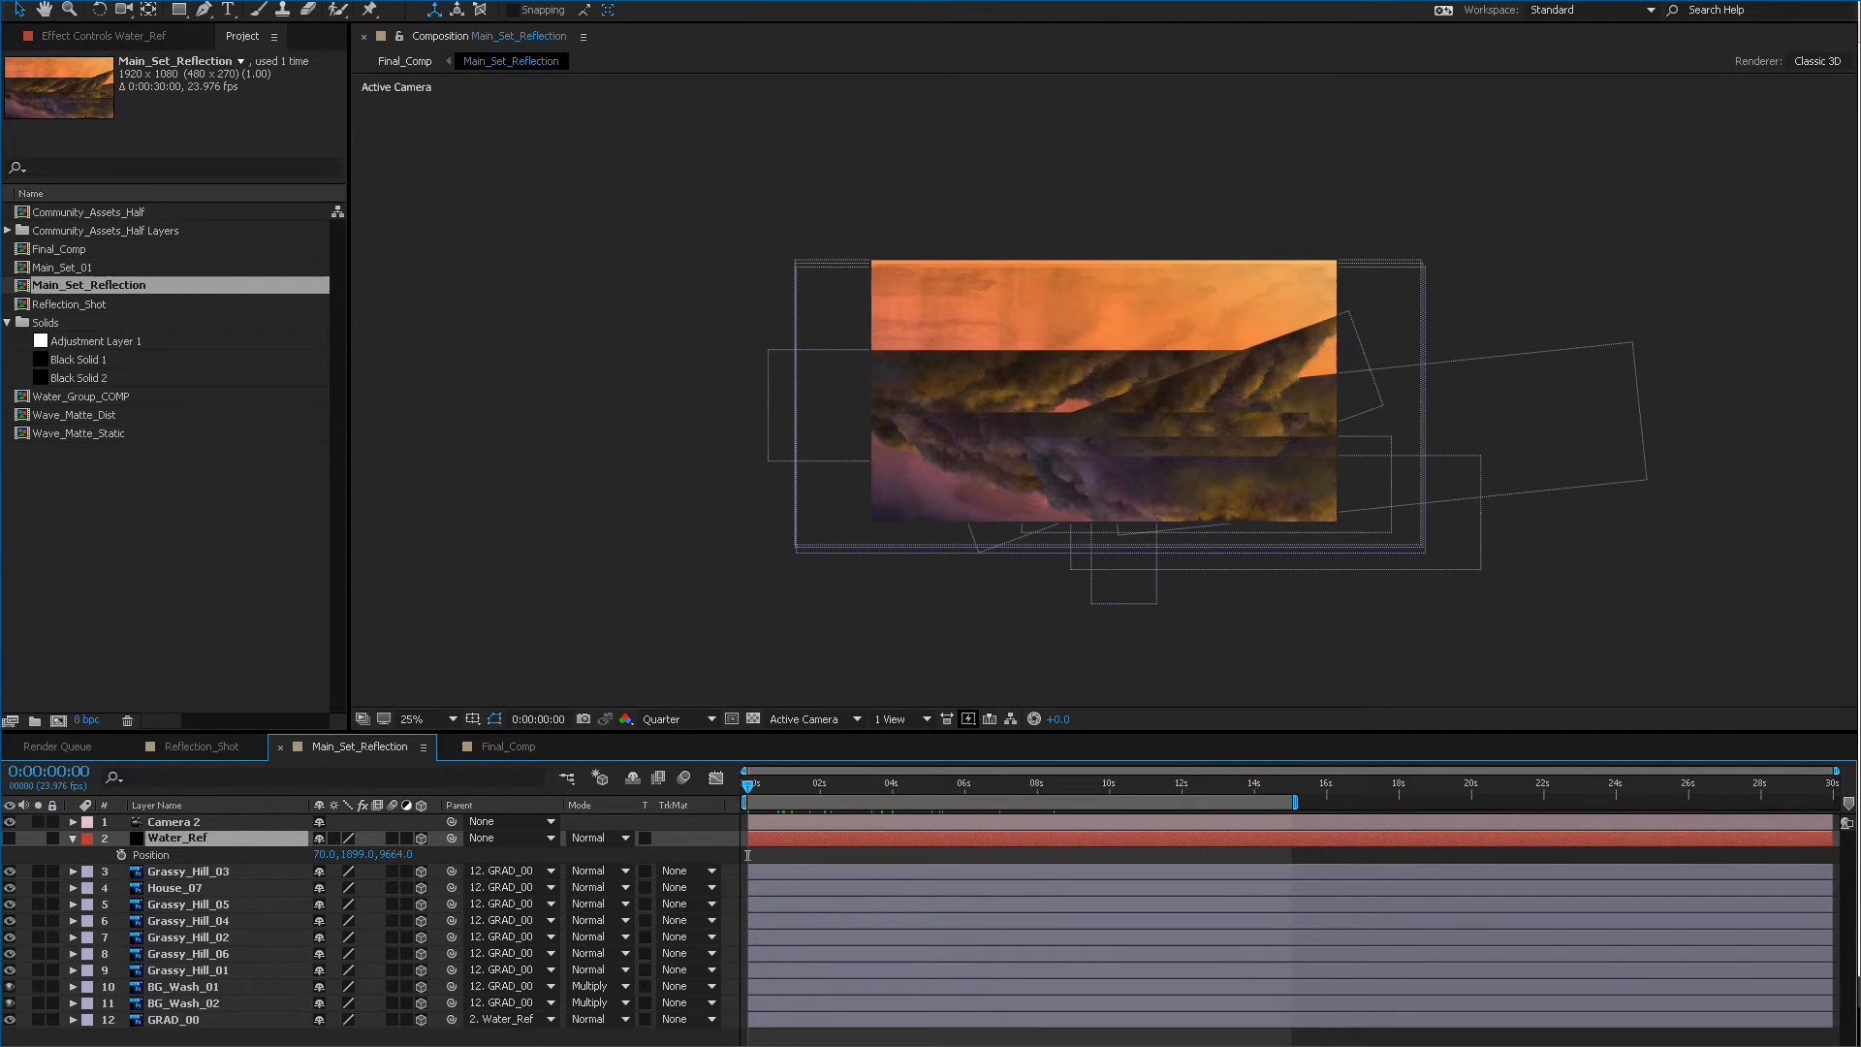
{"action": "key", "text": "ctrl+d"}
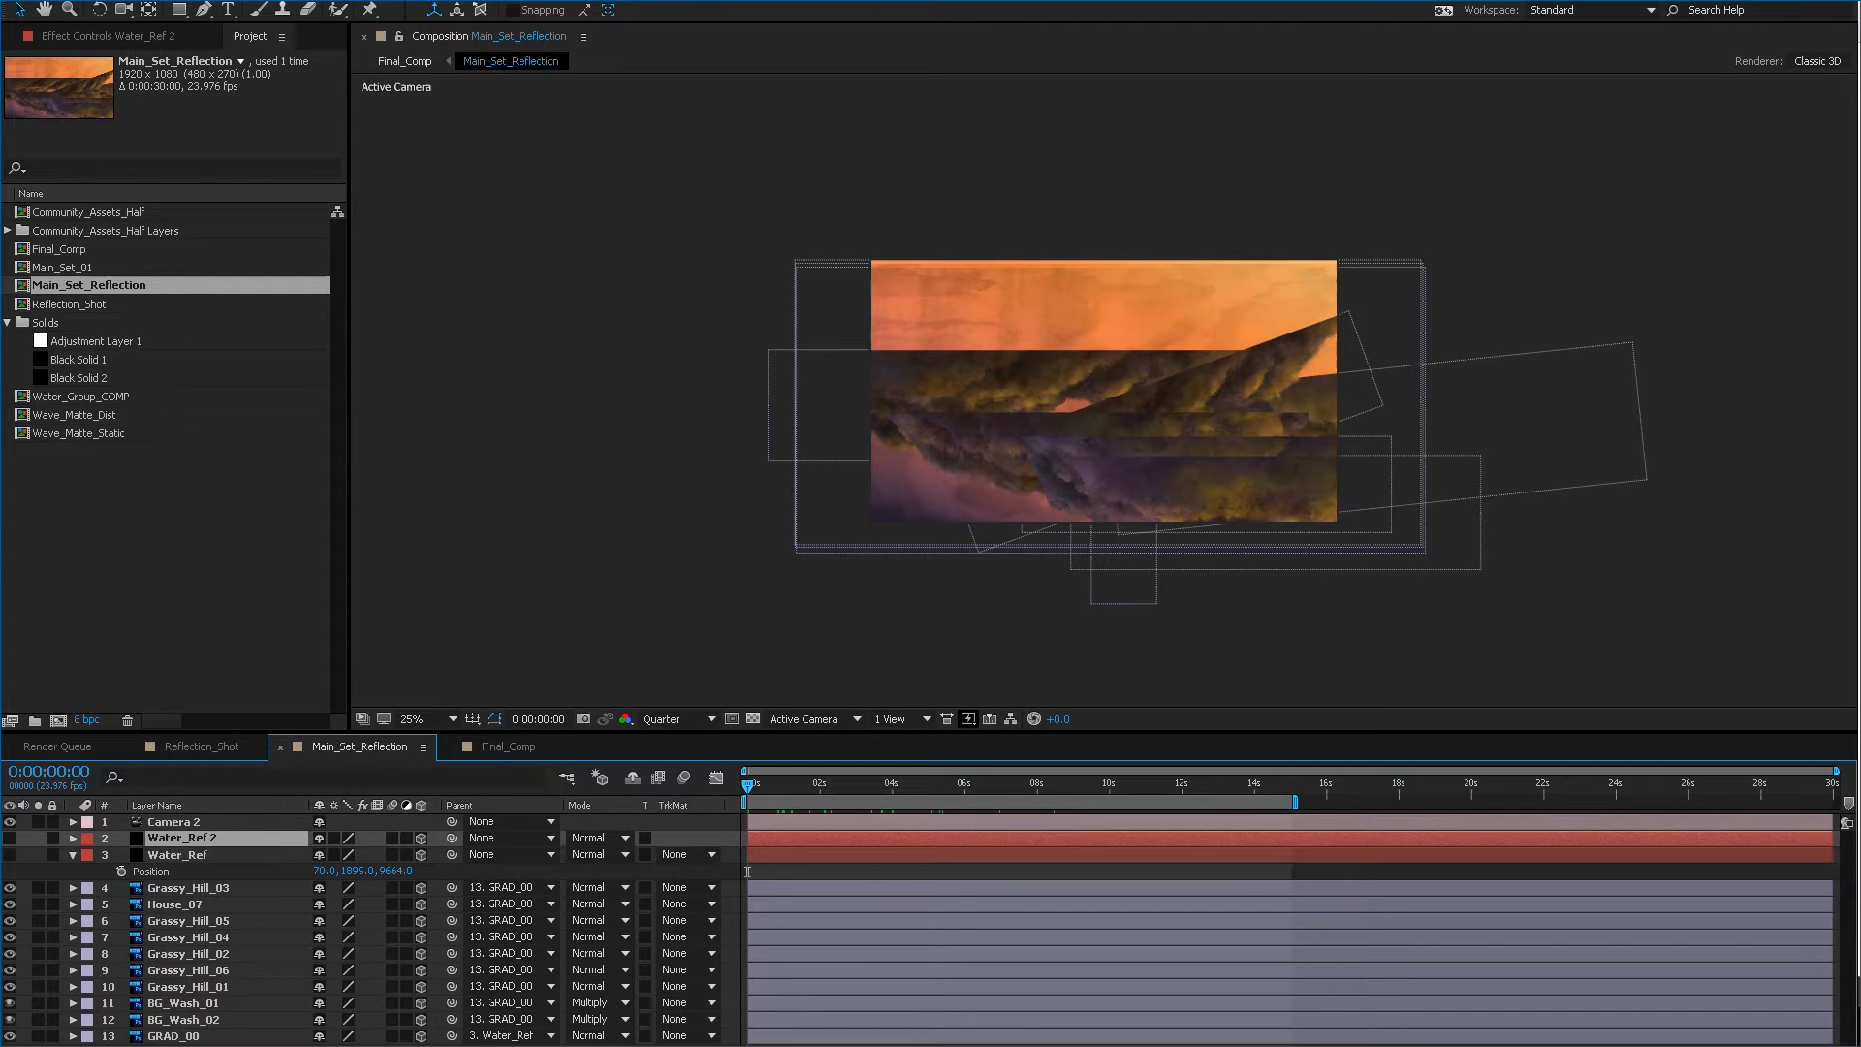
{"action": "key", "text": "ctrl+bracketleft"}
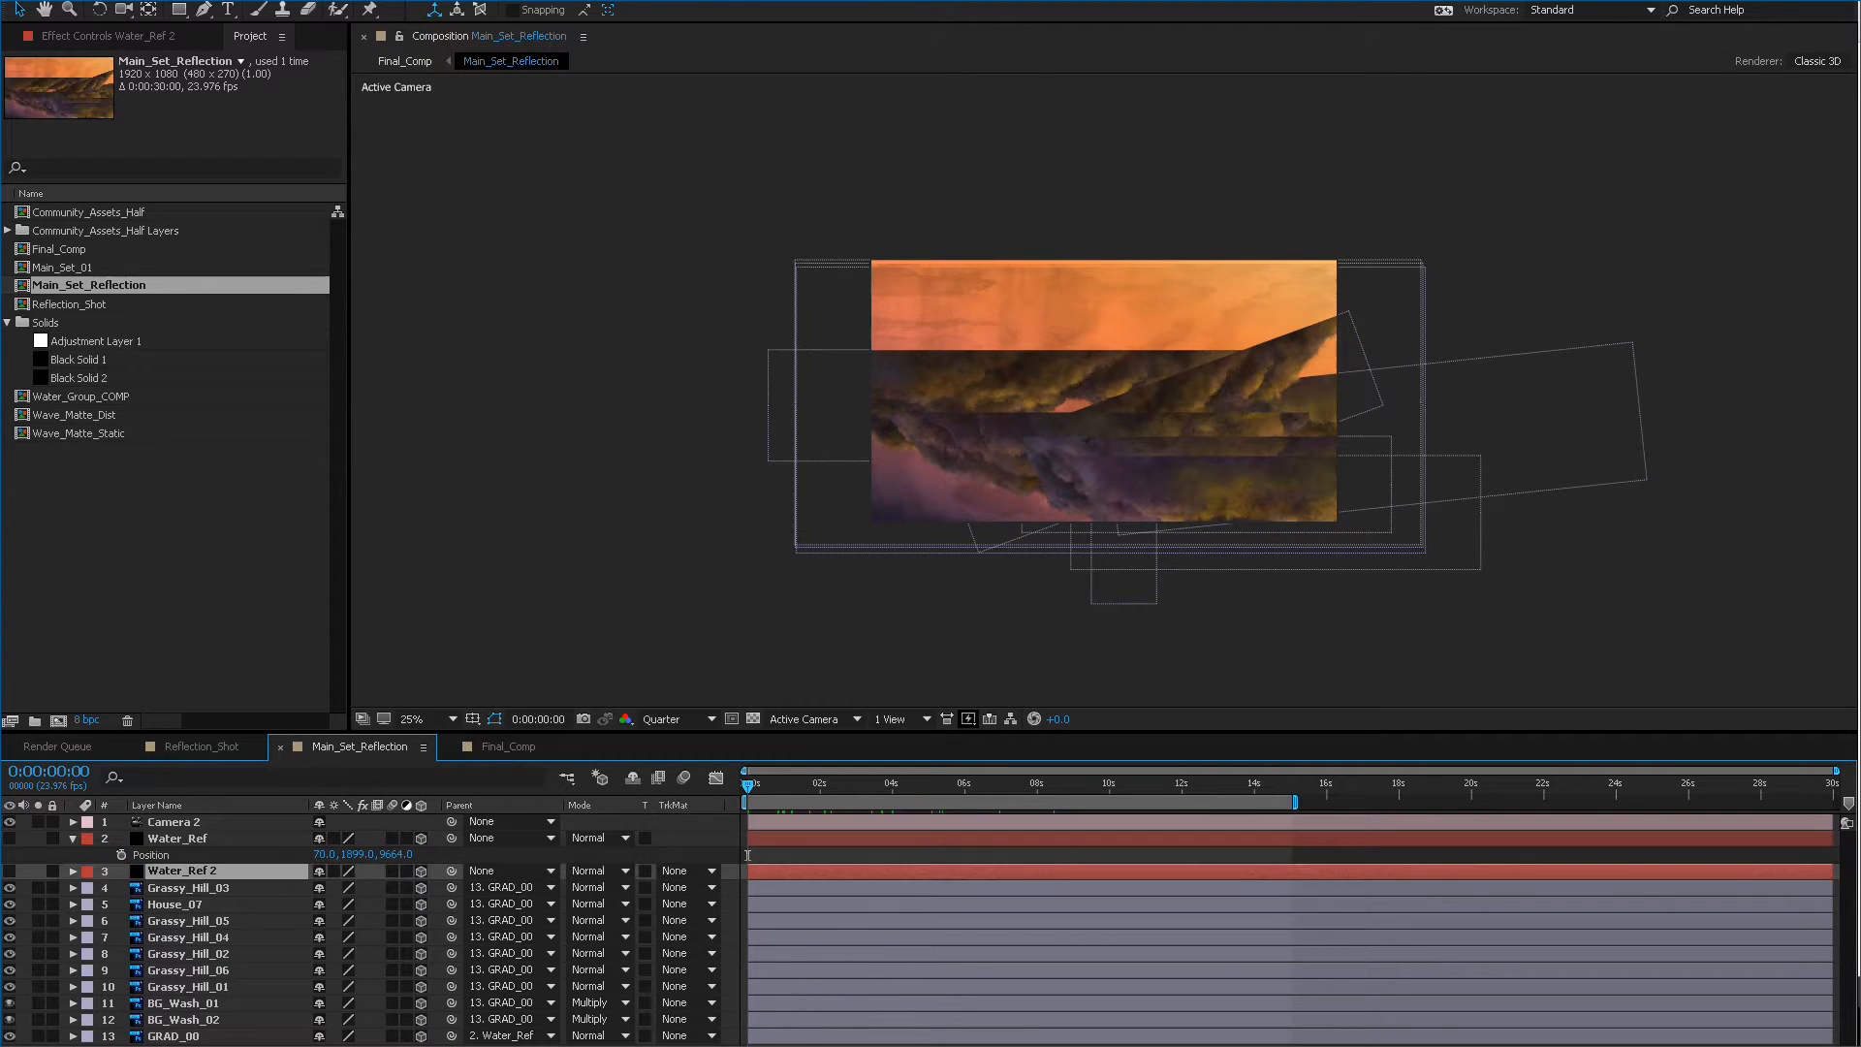
Rename the duplicated water layer as Water_Mask_01.
{"action": "key", "text": "Return"}
{"action": "type", "text": "Water_"}
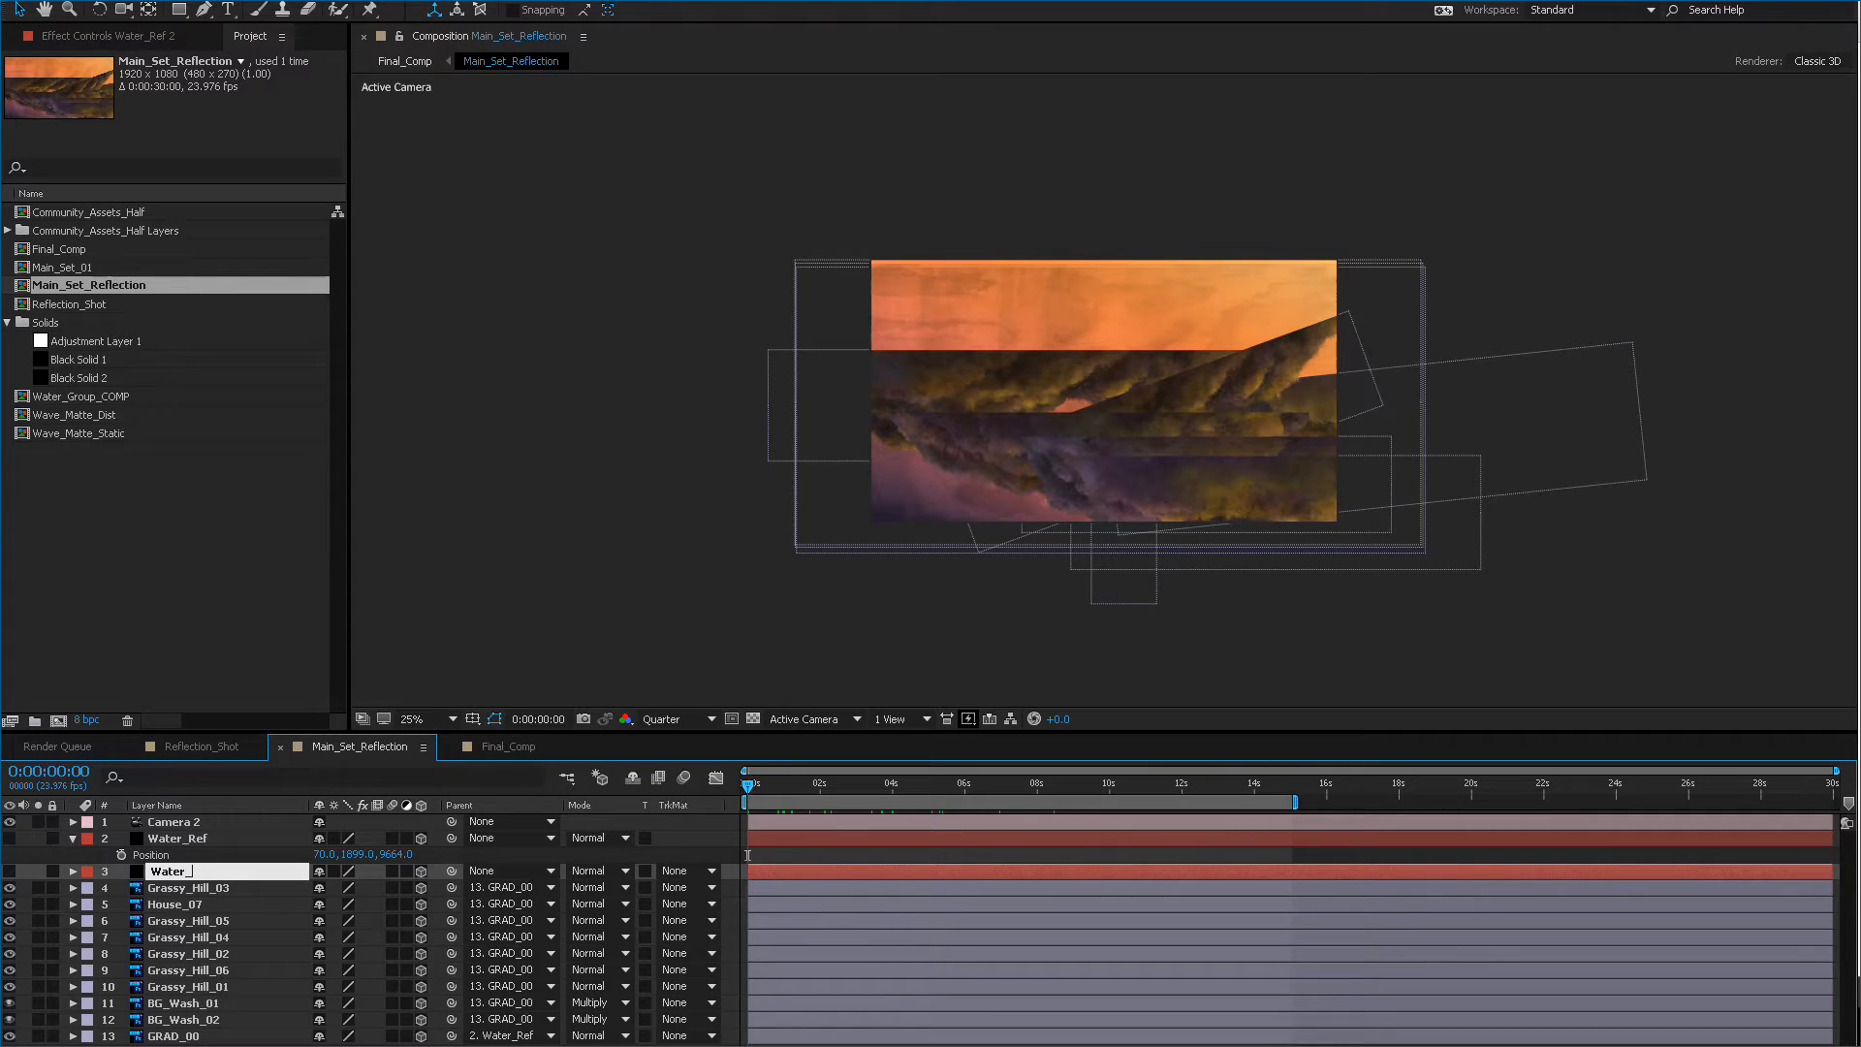
{"action": "type", "text": "MAsk_01"}
{"action": "key", "text": "Return"}
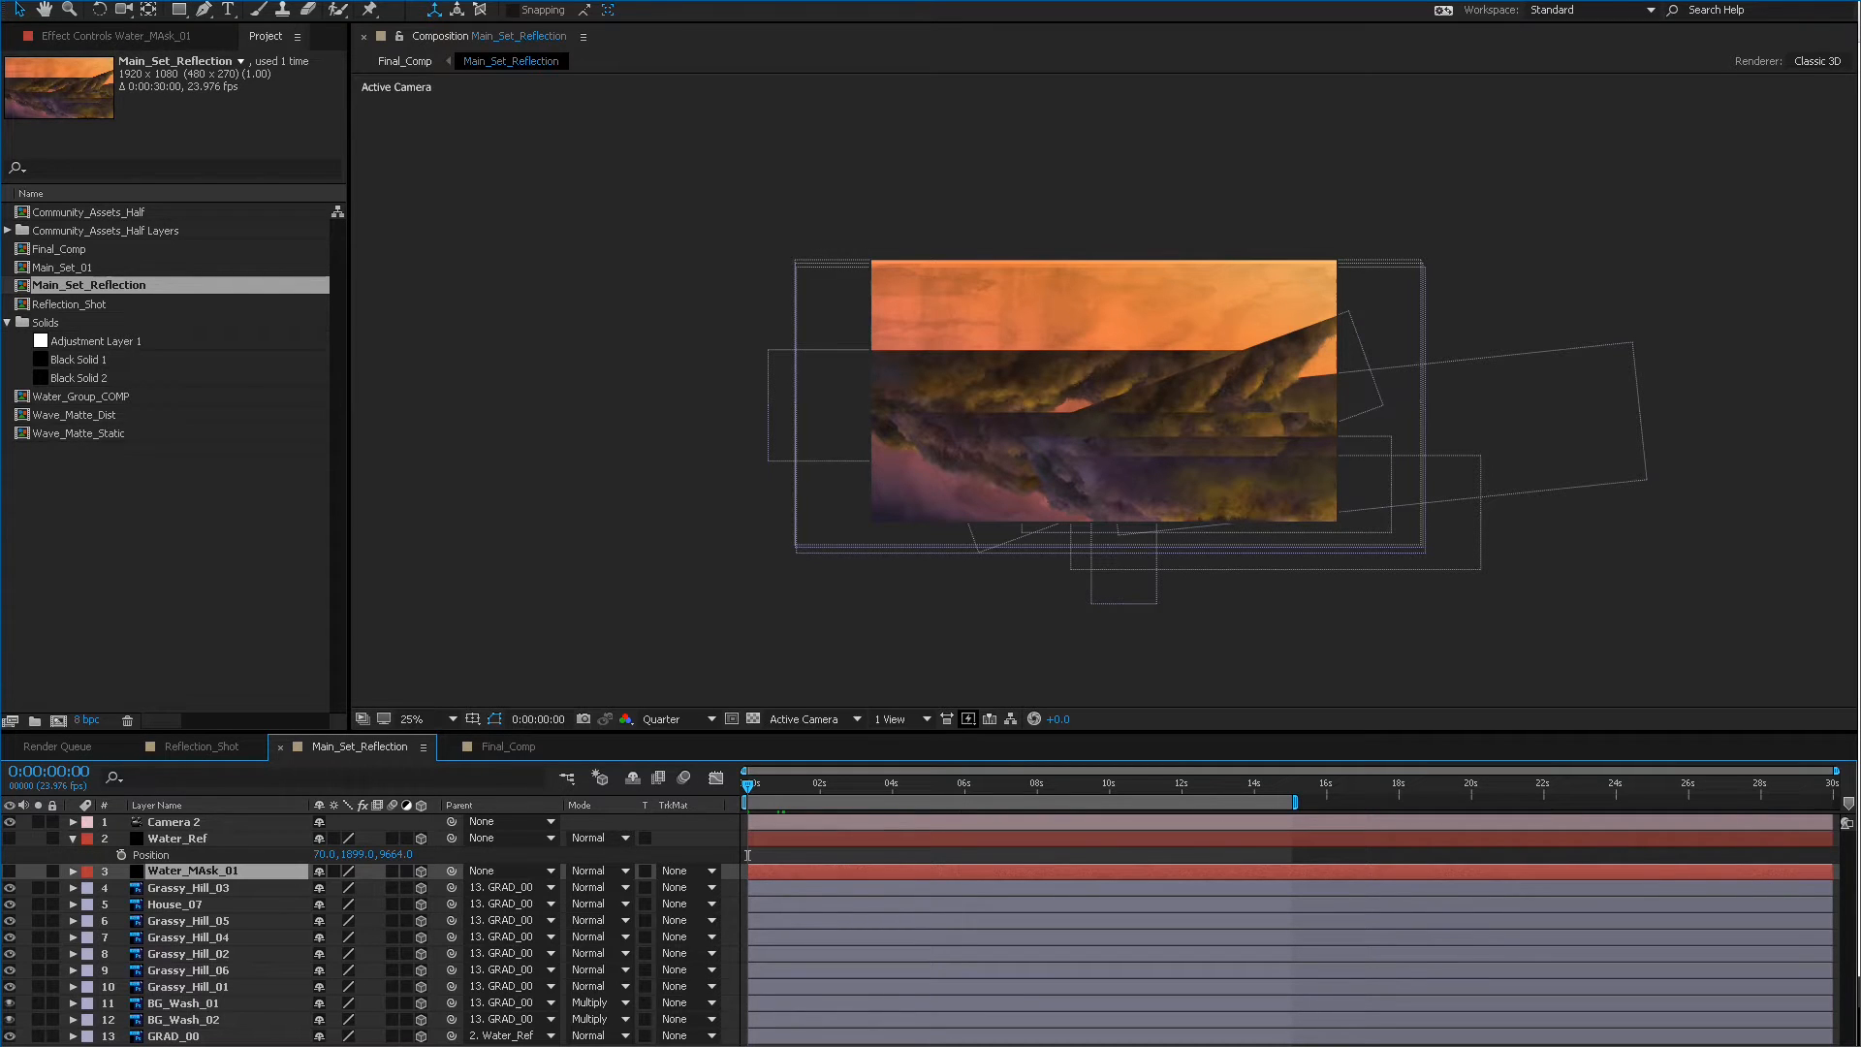
{"action": "key", "text": "Return"}
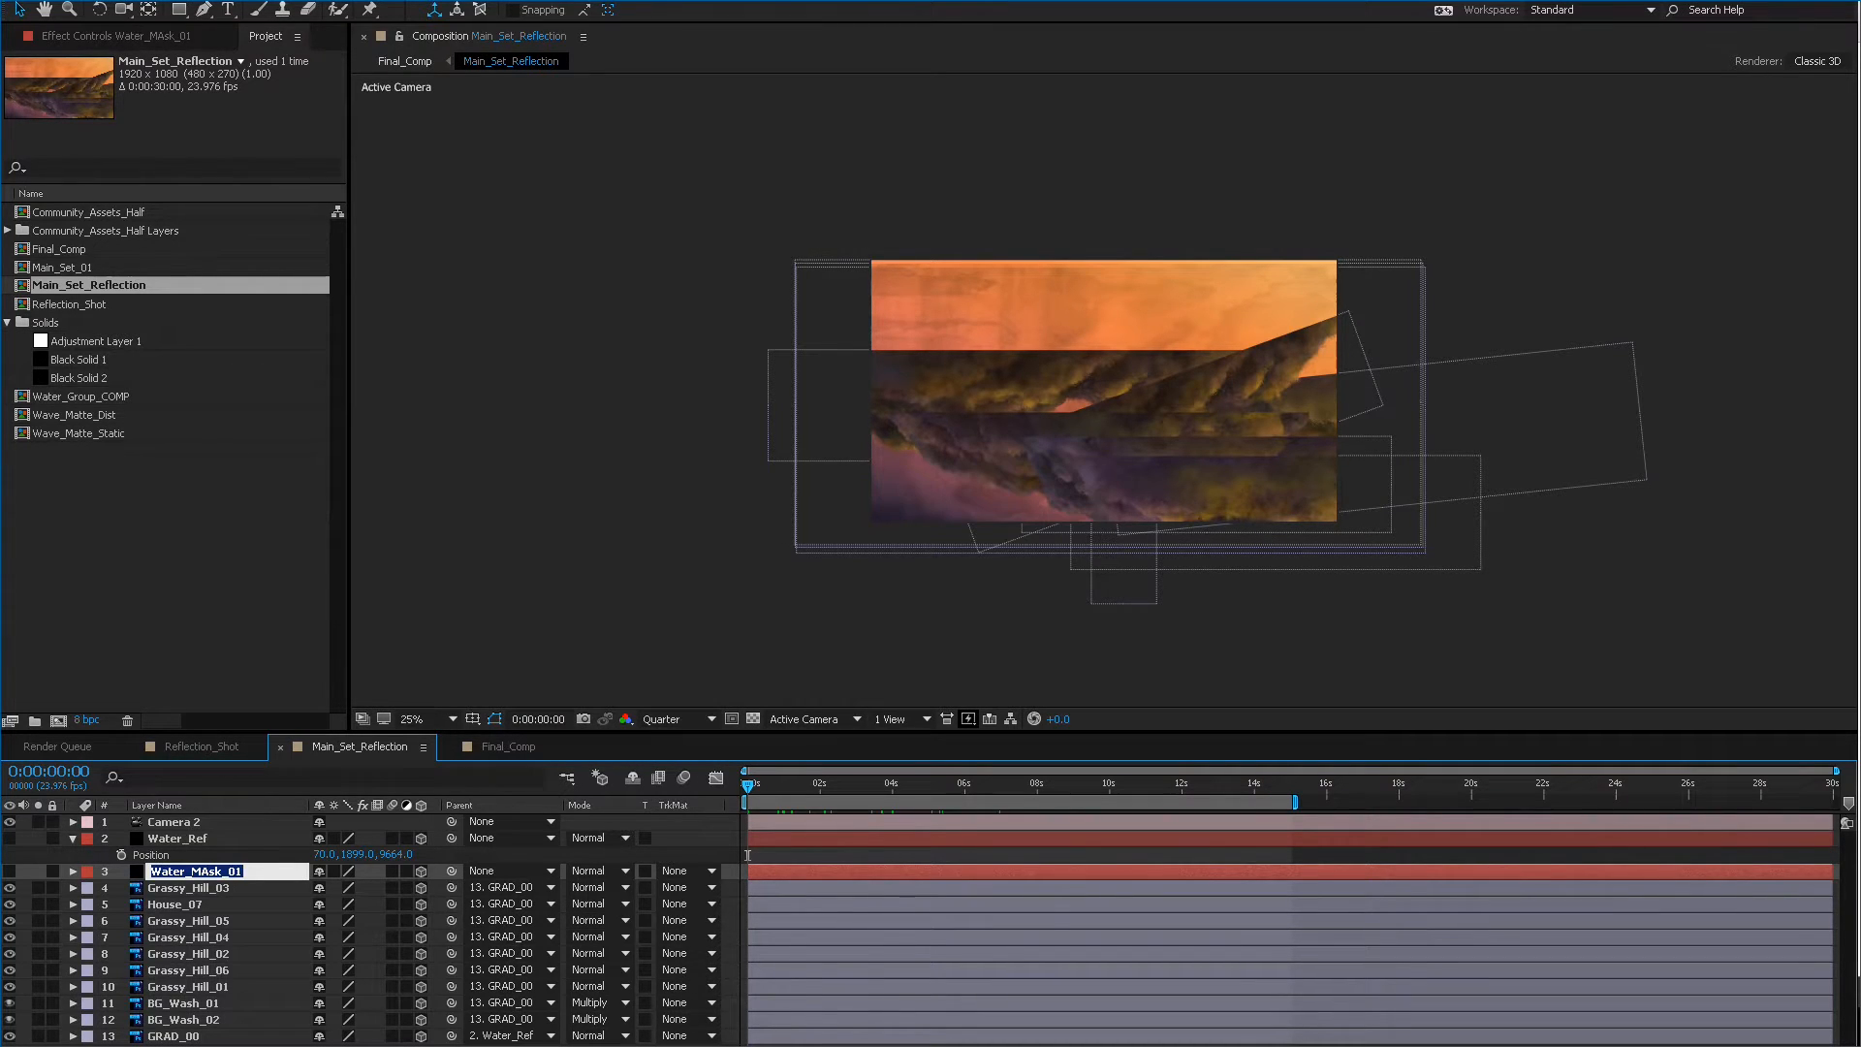
{"action": "left_click", "coordinate": [203, 870]}
{"action": "key", "text": "Delete"}
{"action": "type", "text": "a"}
{"action": "key", "text": "Return"}
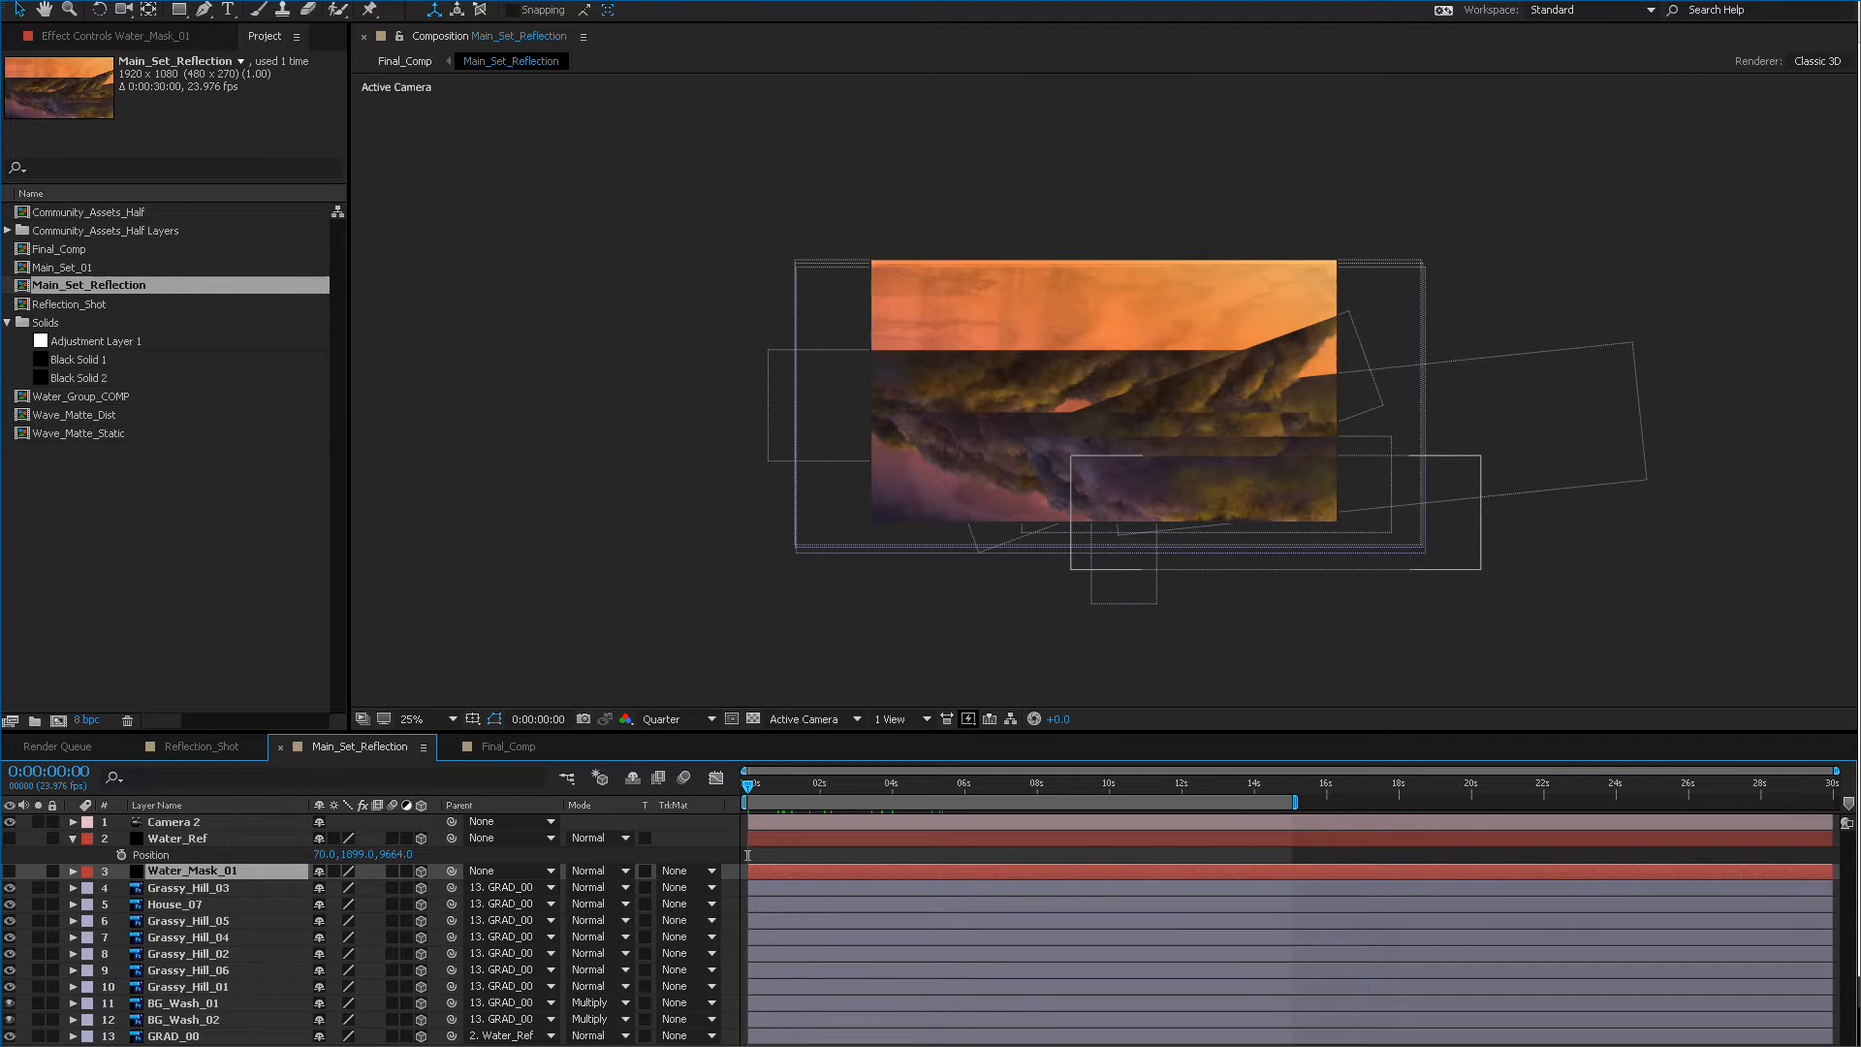
Apply Water_Mask_01 as the alpha track matte of Grassy_Hill_03 and check that hill in isolation.
{"action": "key", "text": "ctrl+Down"}
{"action": "key", "text": "ctrl+Up"}
{"action": "key", "text": "ctrl+Down"}
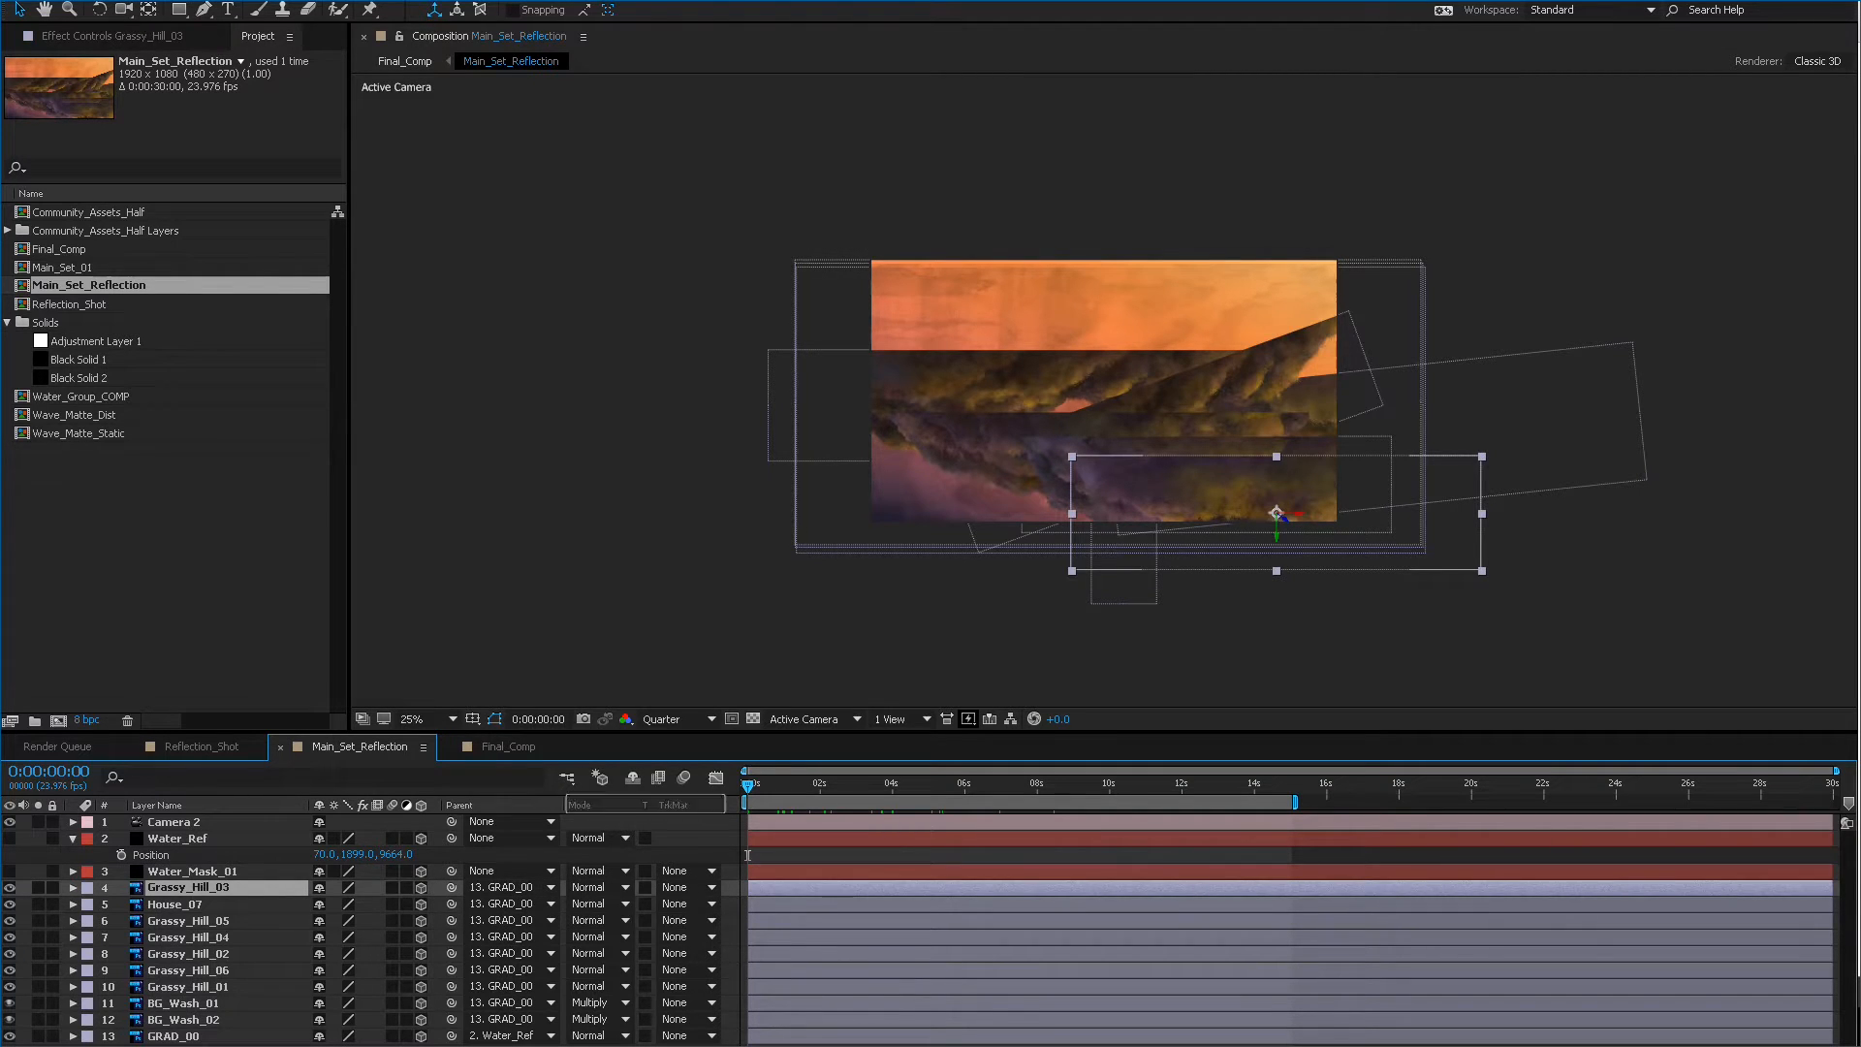
{"action": "left_click", "coordinate": [686, 887]}
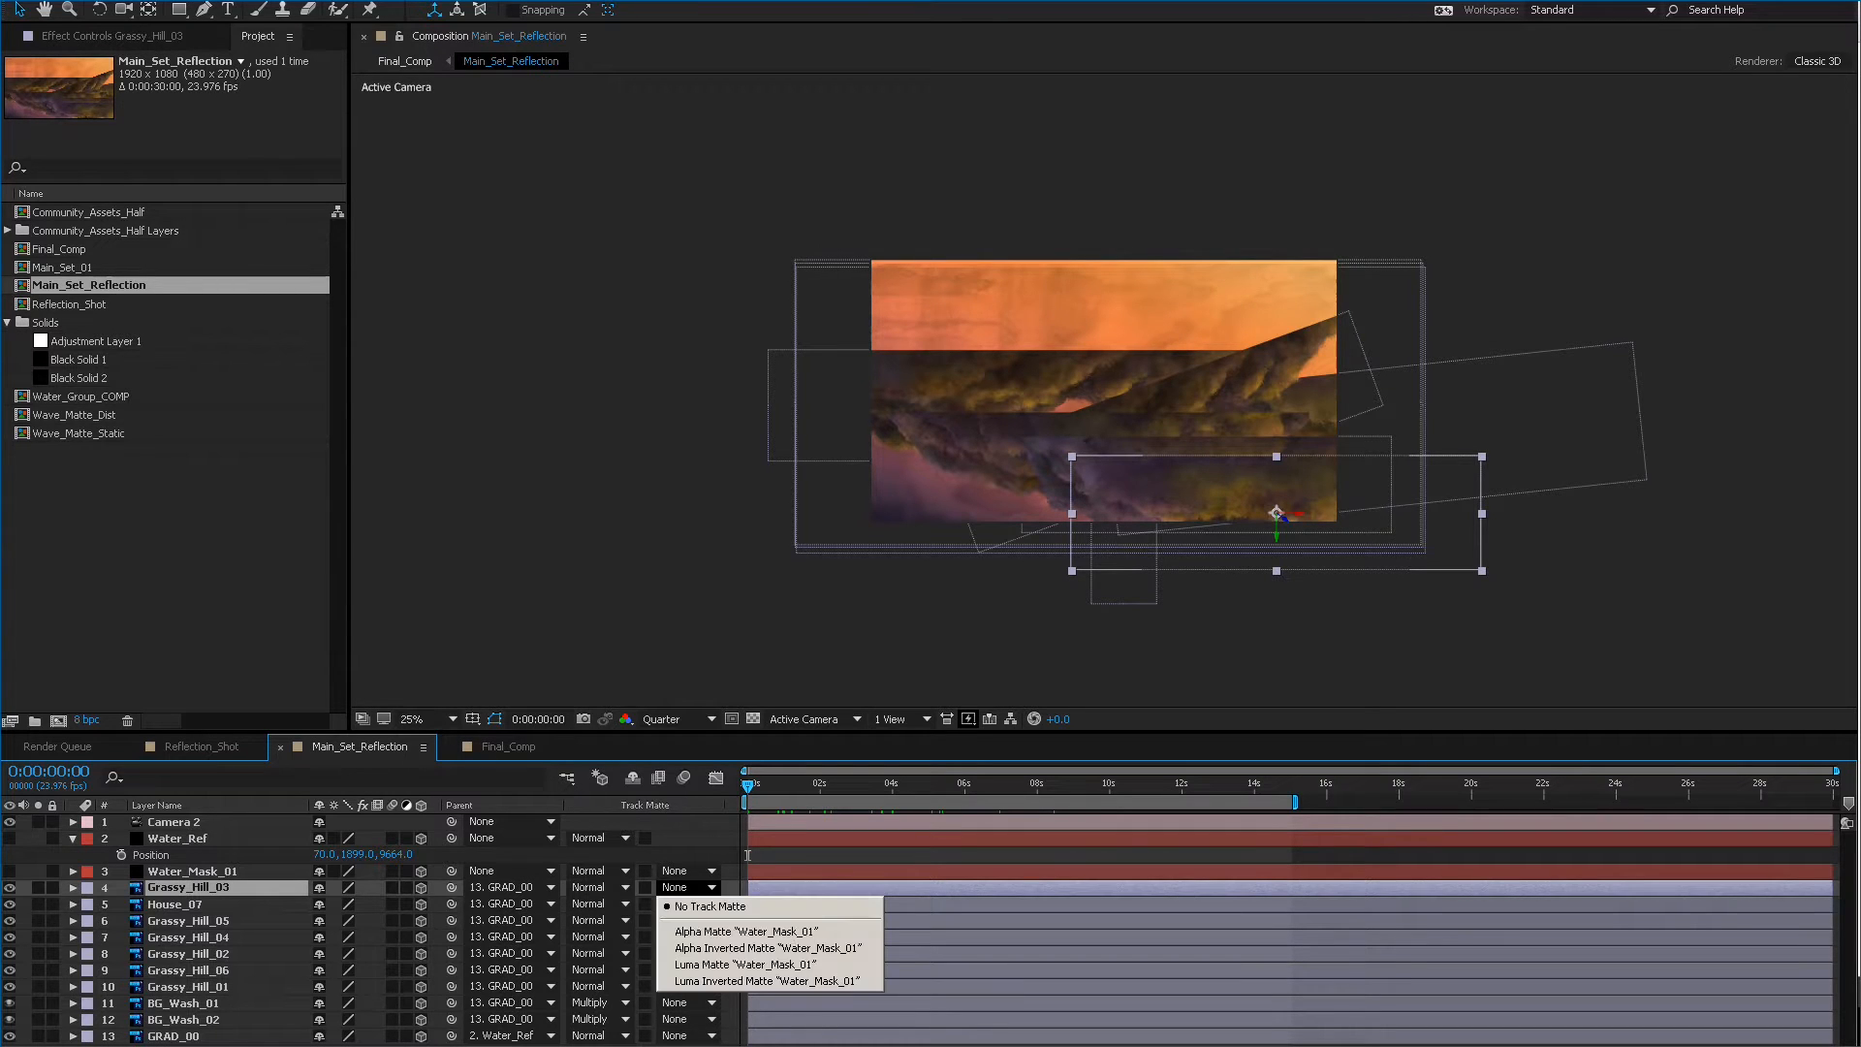
{"action": "key", "text": "Return"}
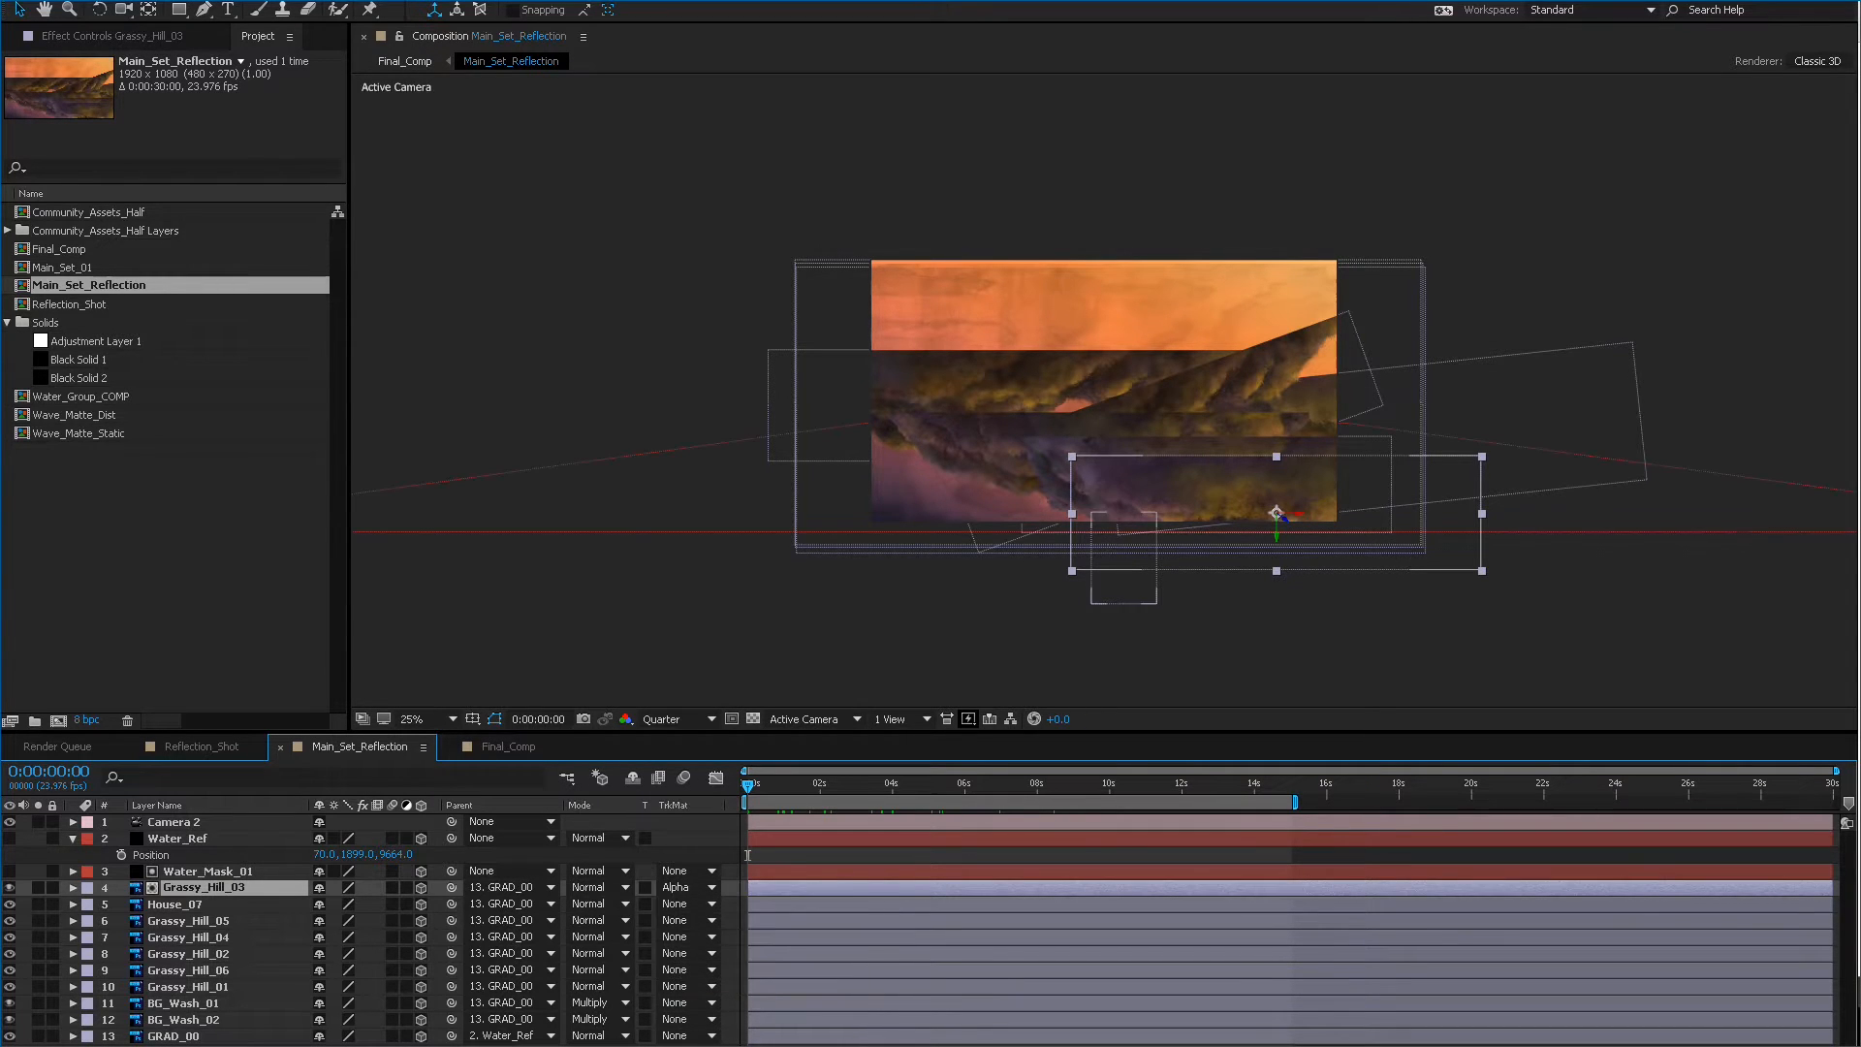
{"action": "left_click", "coordinate": [38, 887]}
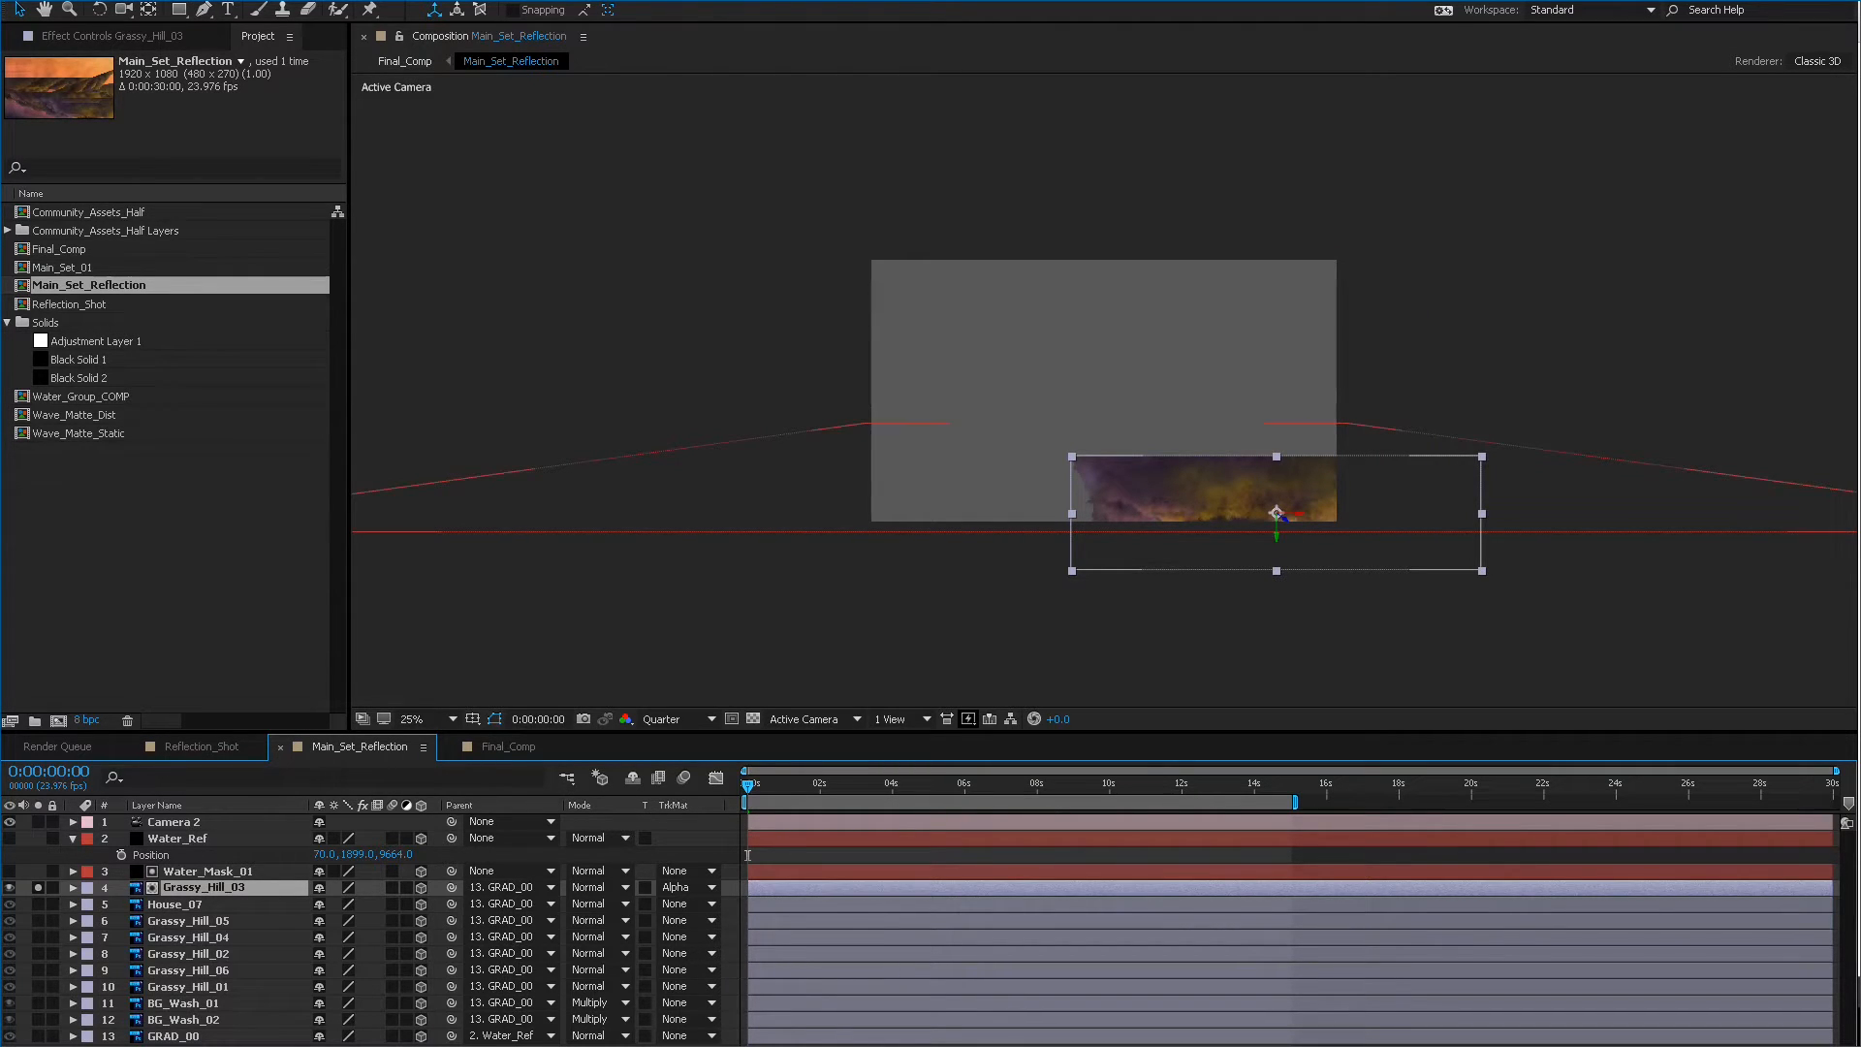
{"action": "left_click", "coordinate": [38, 887]}
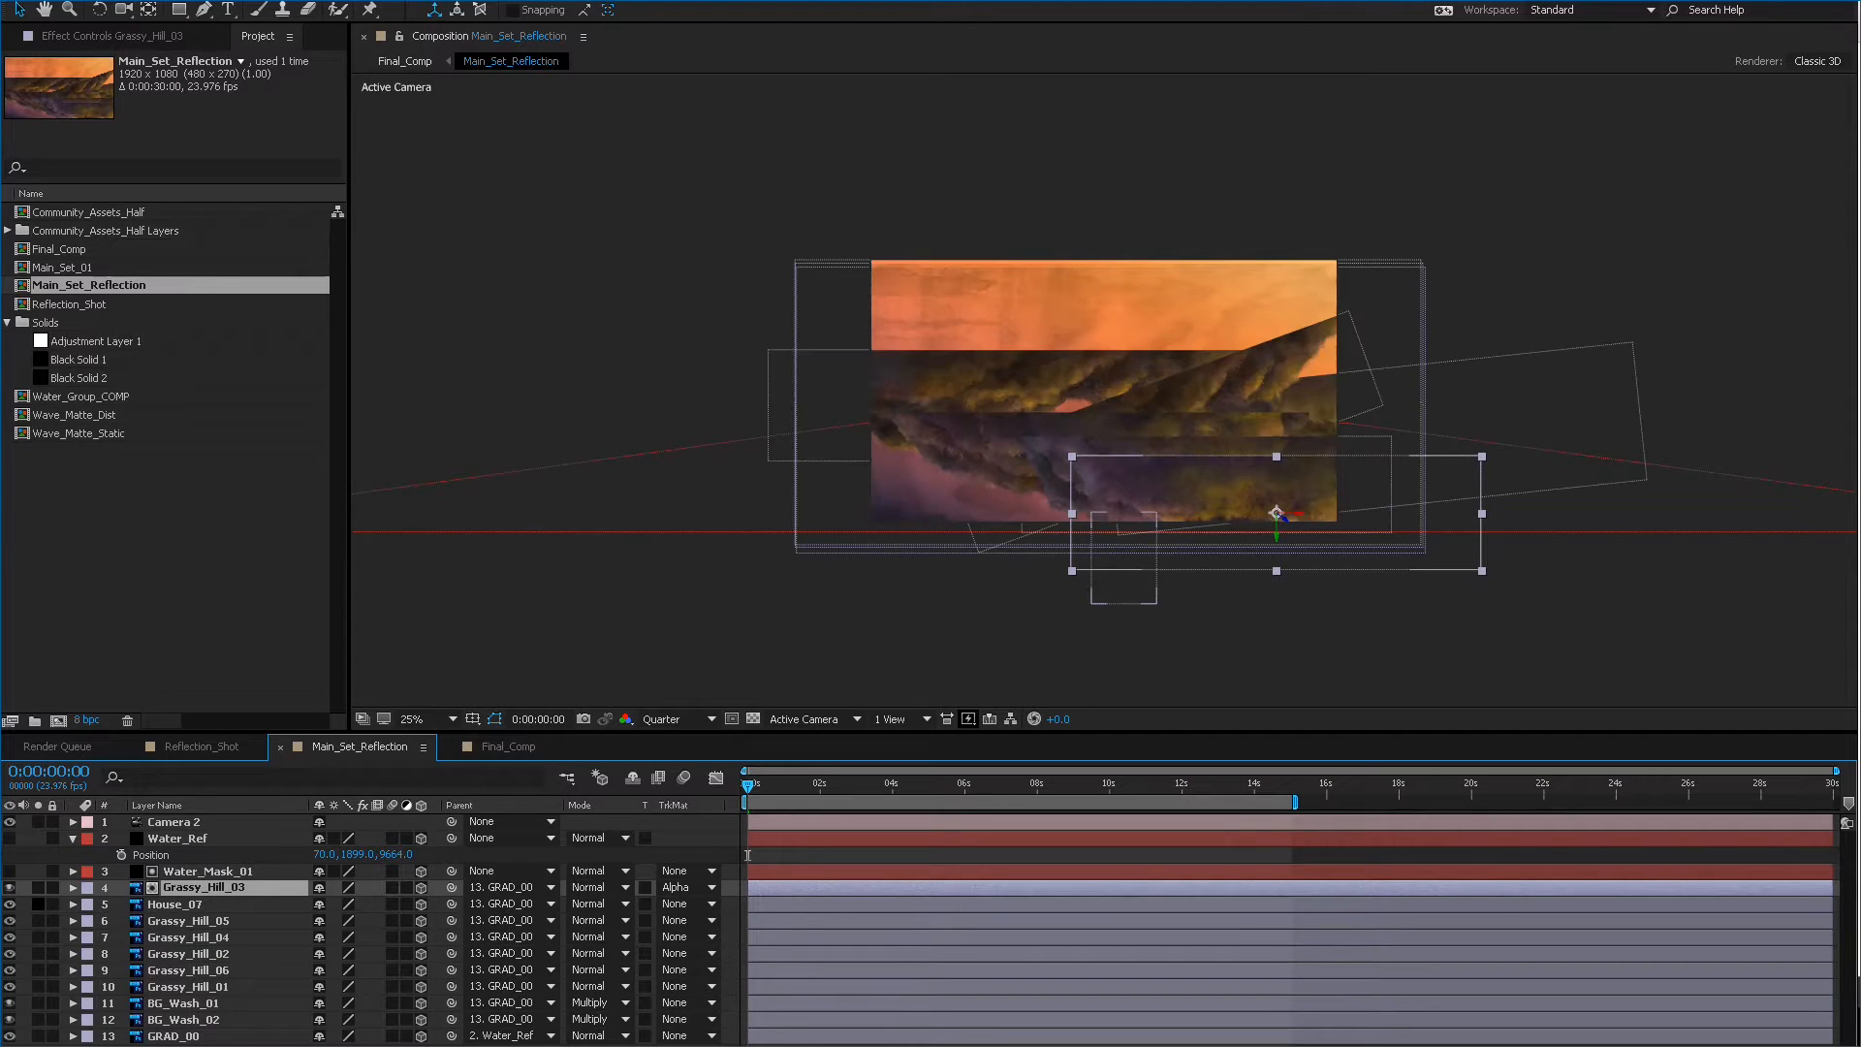
Solo Grassy_Hill_05 and place a duplicate of Water_Mask_01 directly above it in the layer stack.
{"action": "left_click", "coordinate": [38, 903]}
{"action": "left_click", "coordinate": [38, 903]}
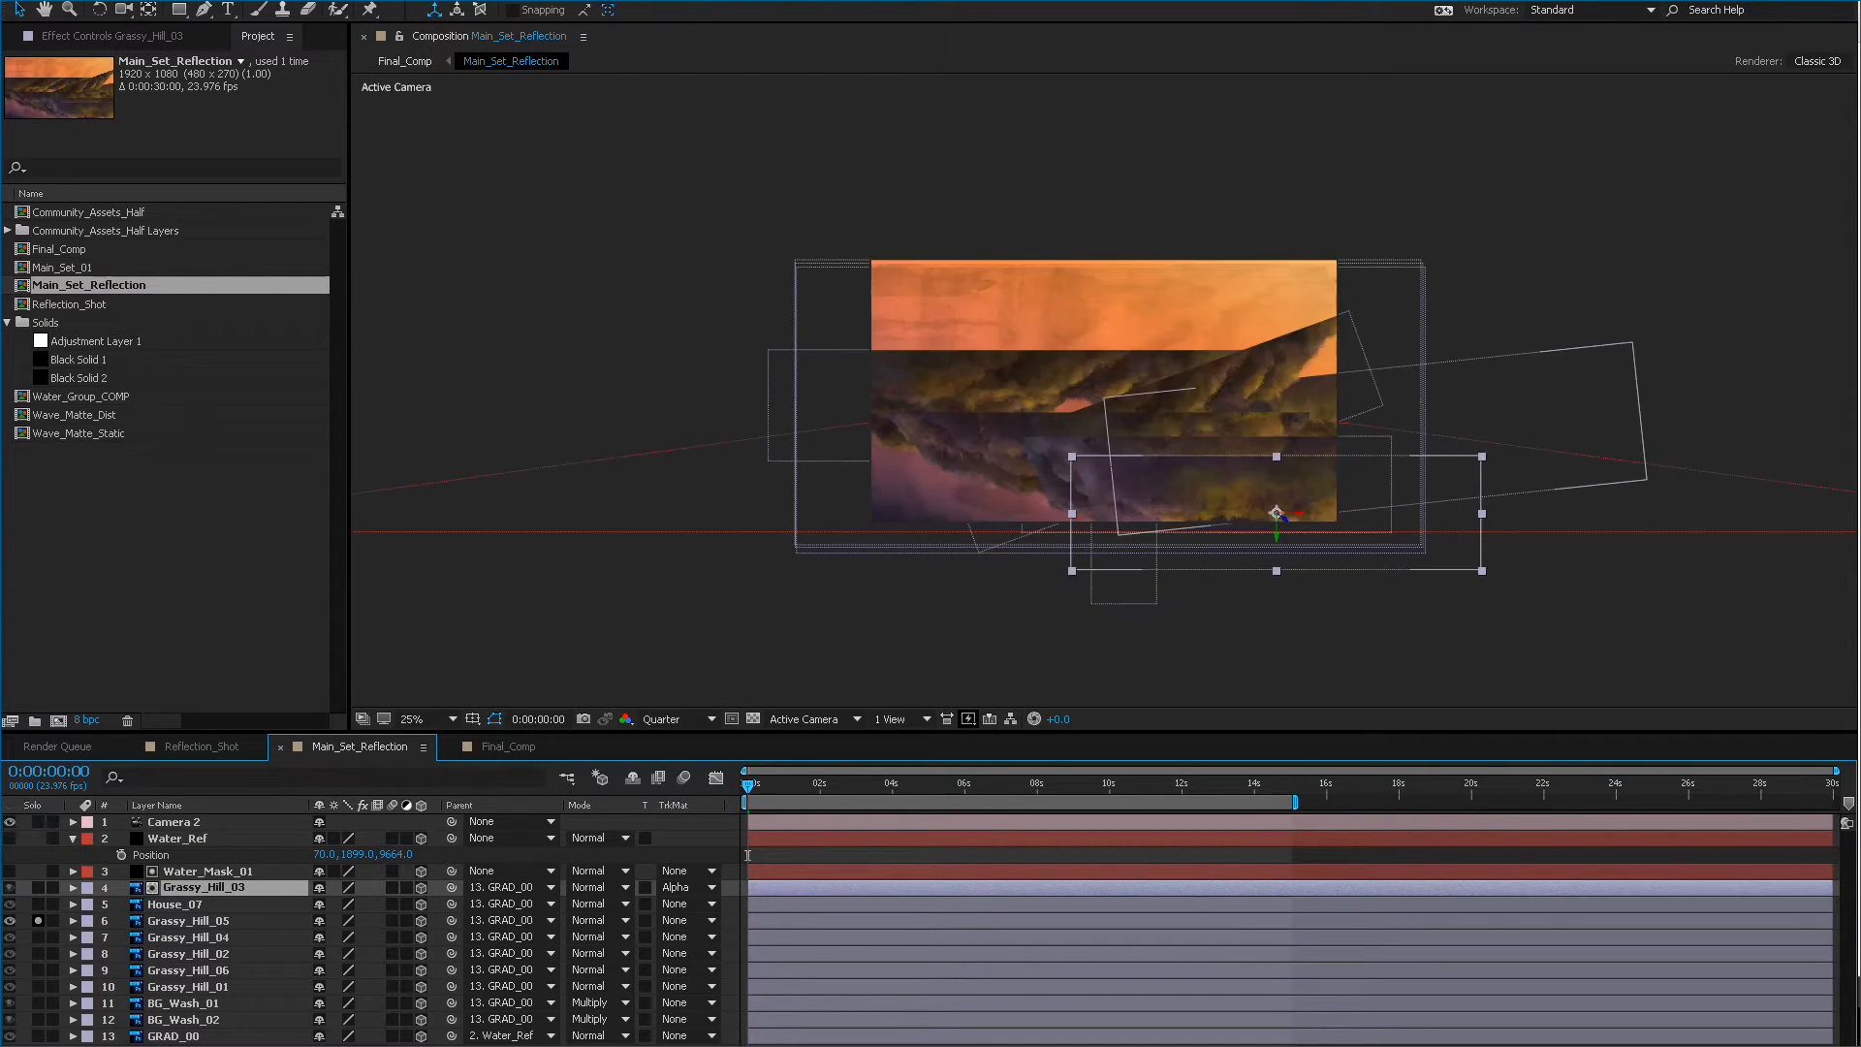
{"action": "left_click", "coordinate": [38, 920]}
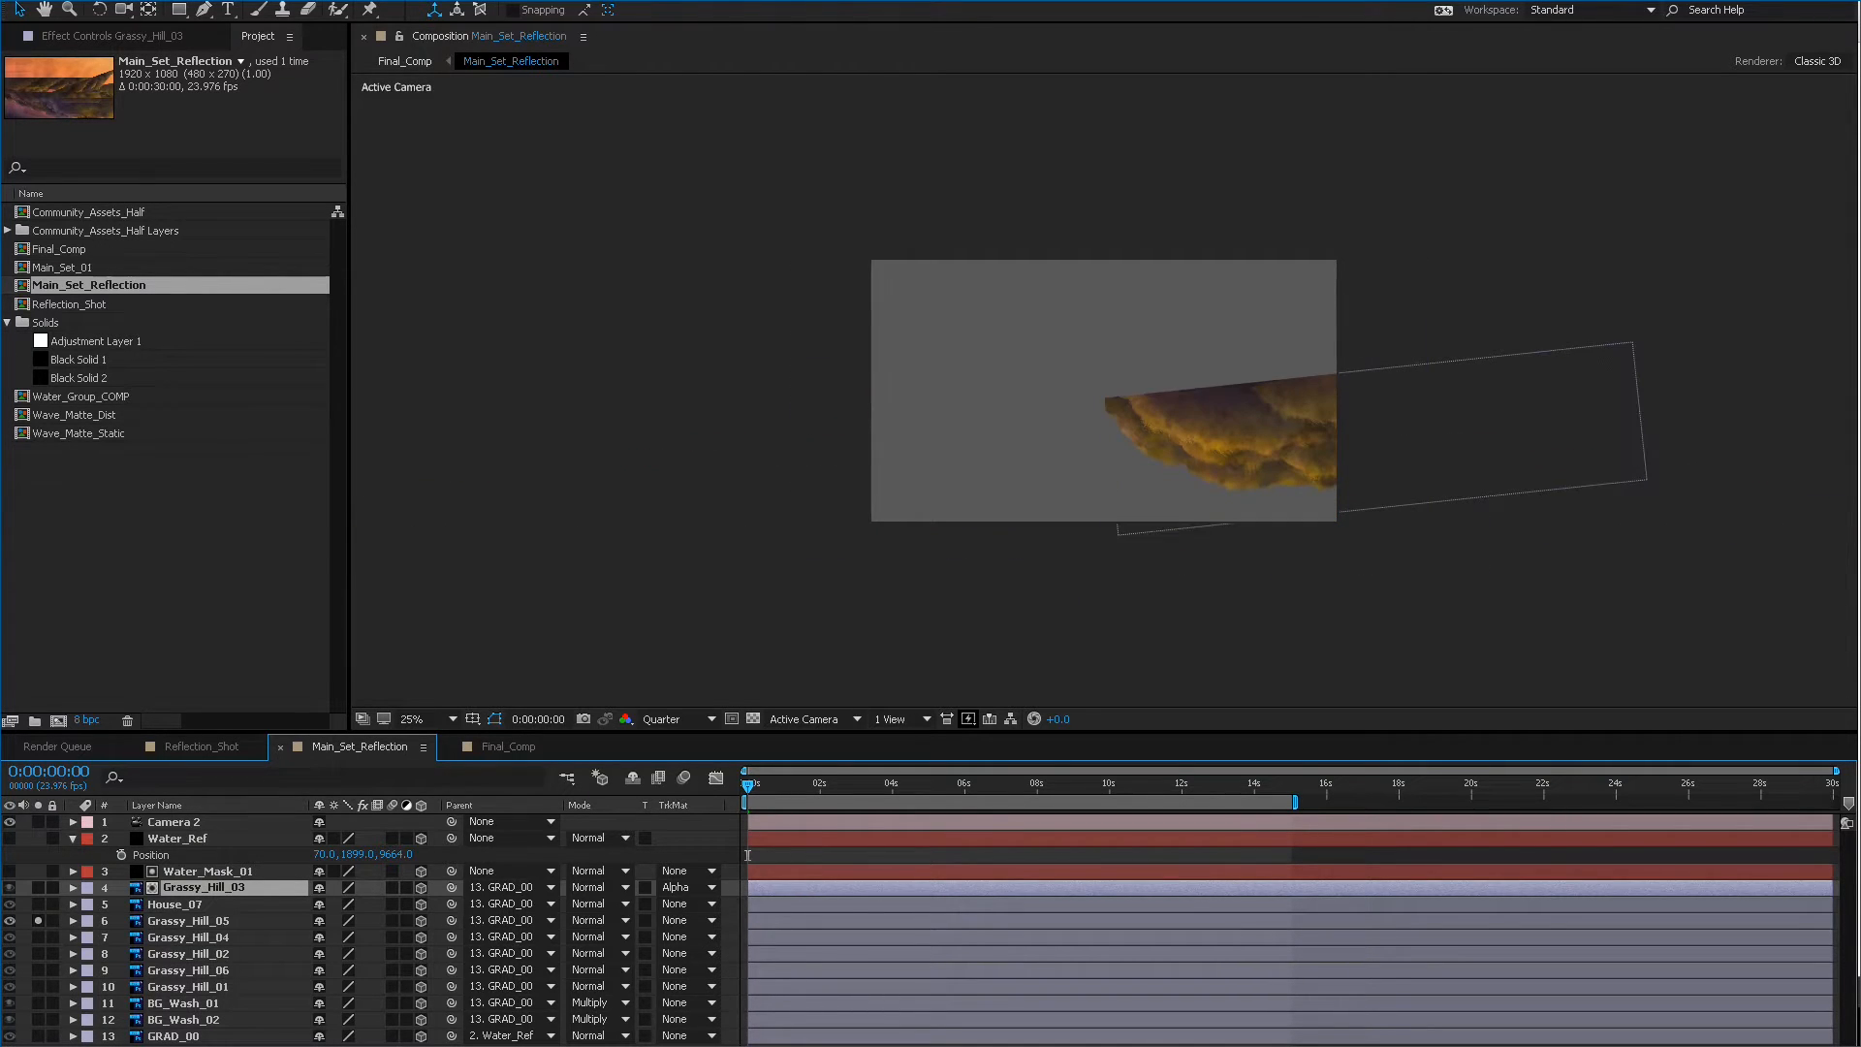
{"action": "left_click", "coordinate": [177, 838]}
{"action": "left_click", "coordinate": [207, 870]}
{"action": "key", "text": "ctrl+d"}
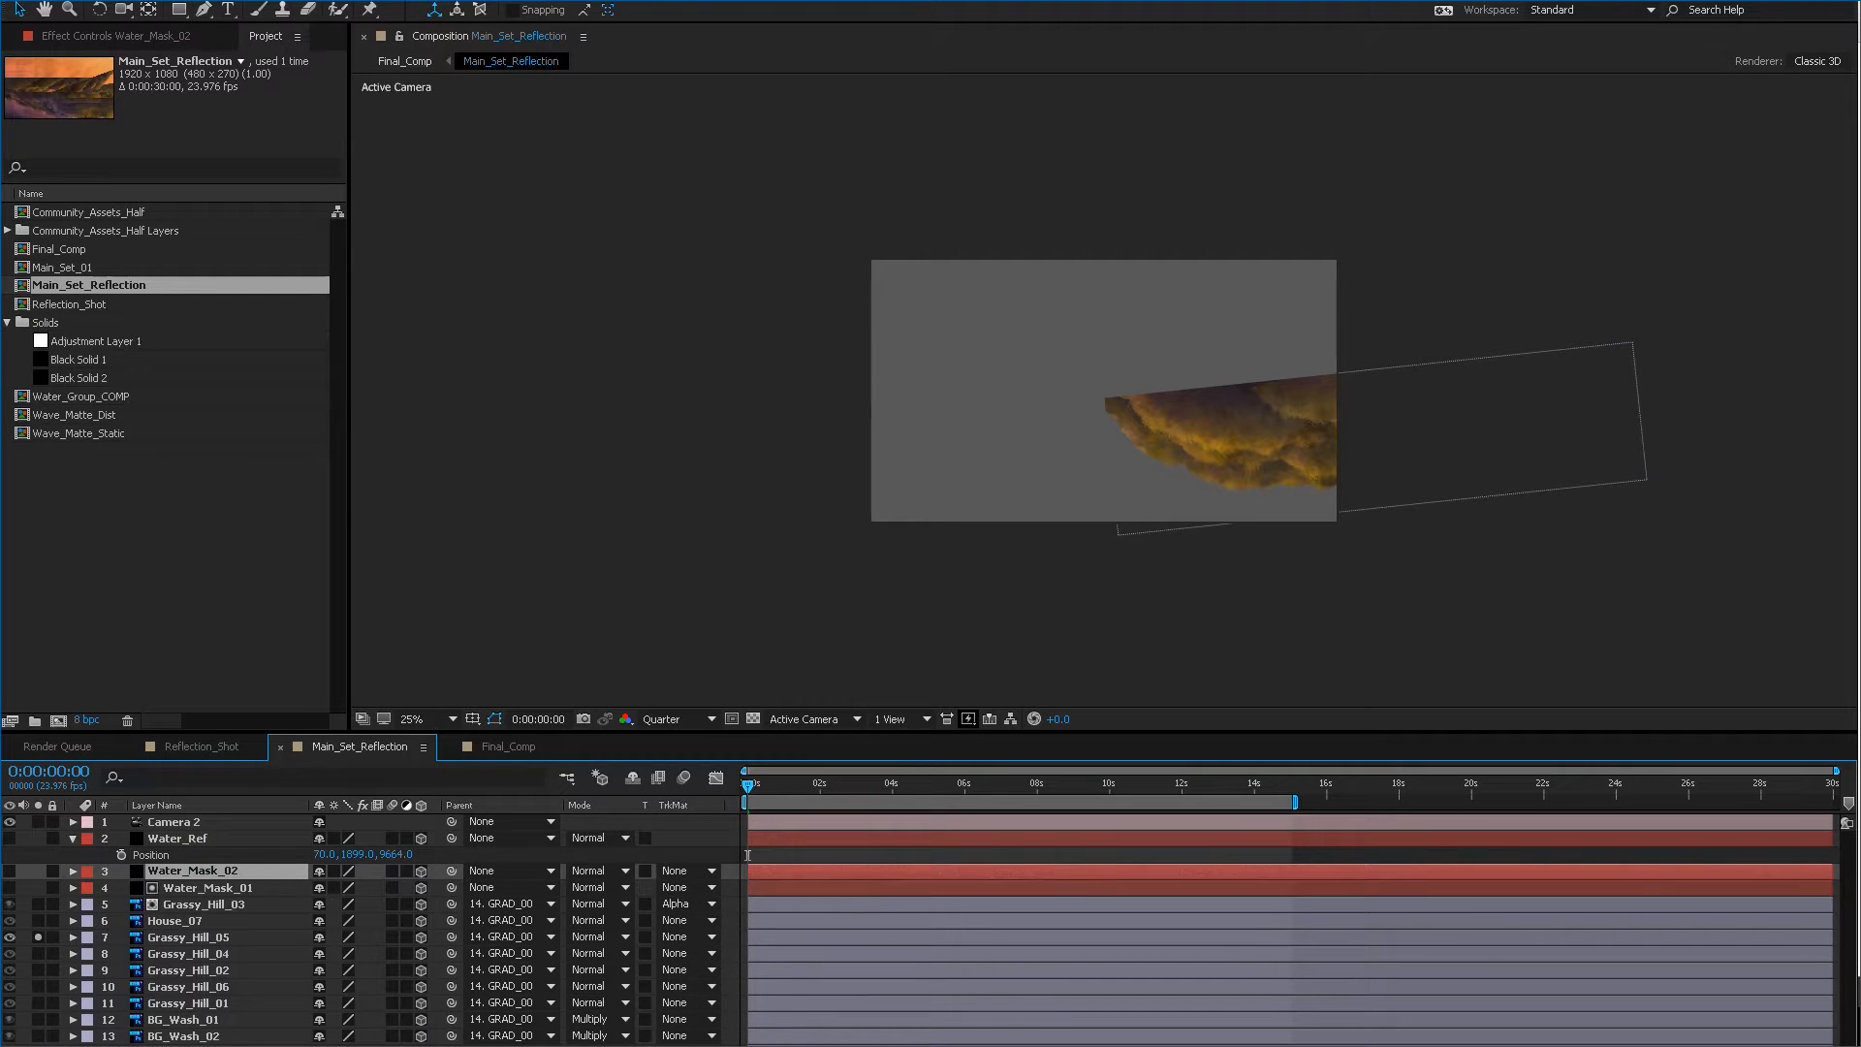
{"action": "key", "text": "ctrl+bracketright"}
{"action": "key", "text": "ctrl+bracketright"}
{"action": "key", "text": "ctrl+bracketright"}
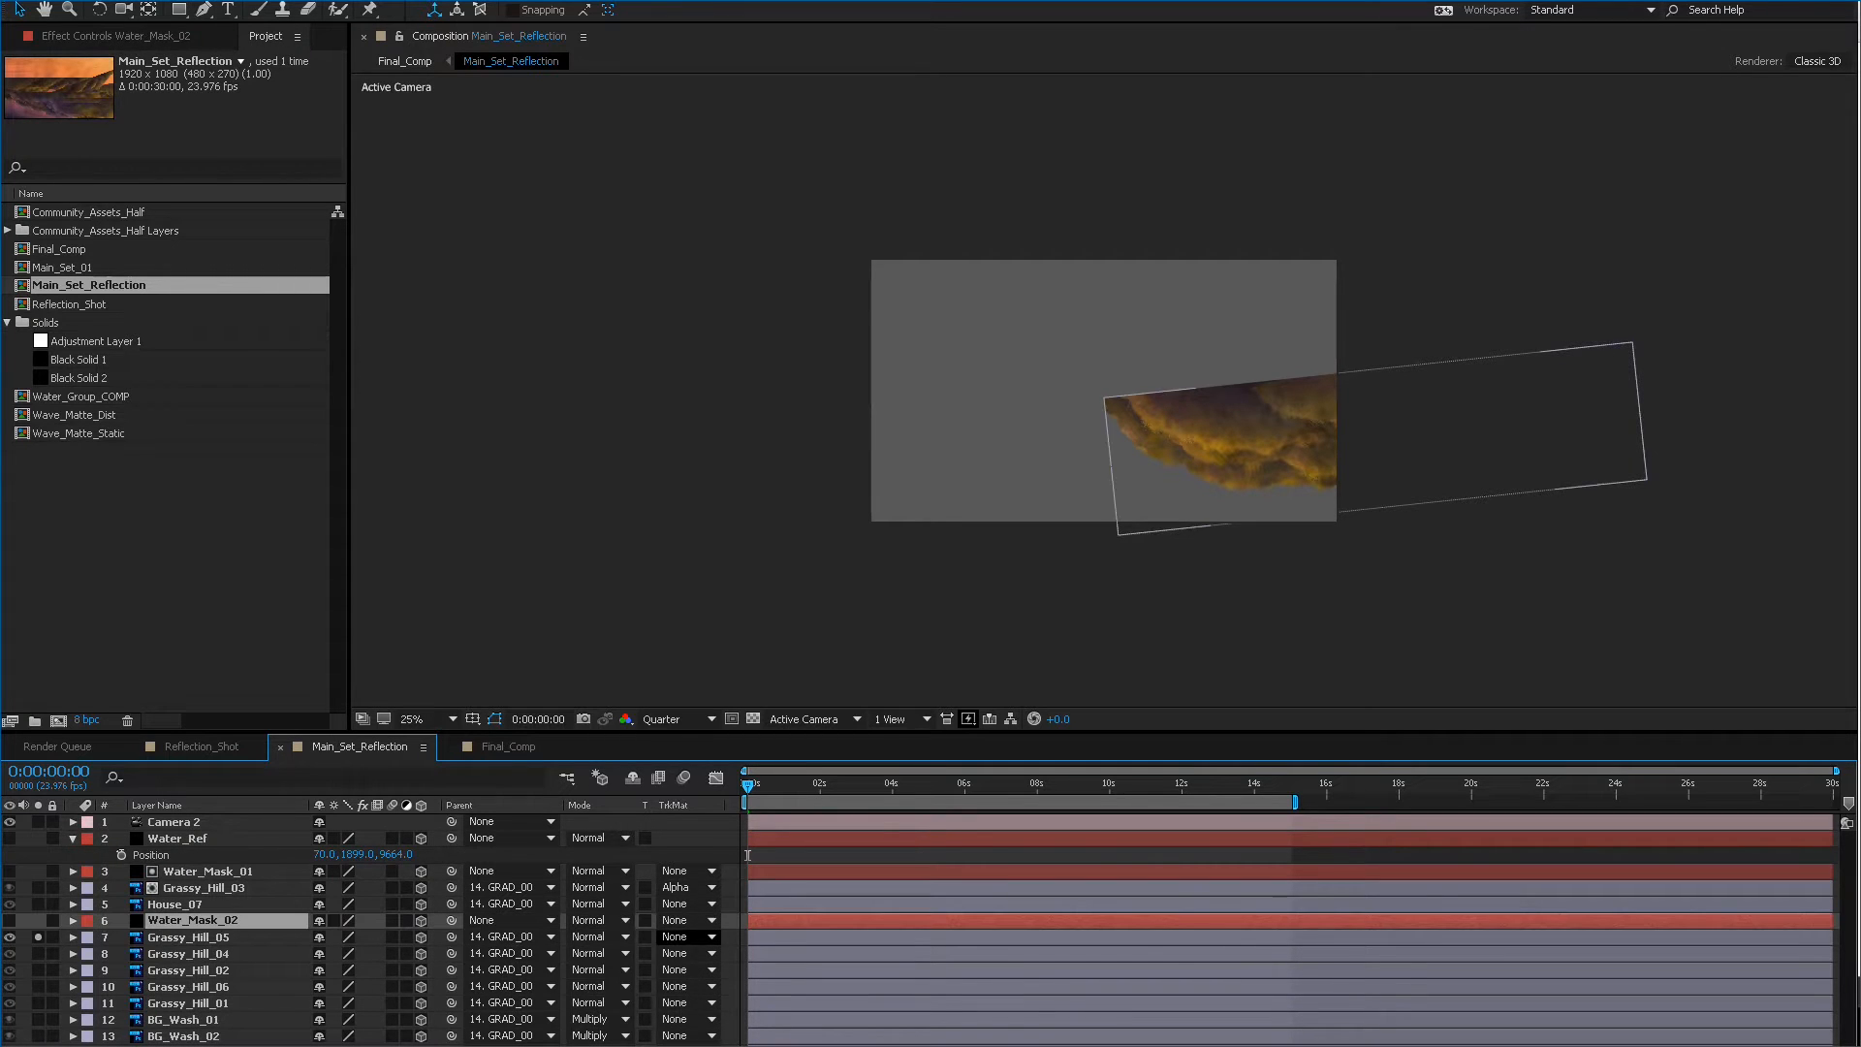
Apply Water_Mask_02 as the alpha track matte of Grassy_Hill_05.
{"action": "key", "text": "ctrl+Down"}
{"action": "key", "text": "ctrl+Up"}
{"action": "left_click", "coordinate": [678, 936]}
{"action": "left_click", "coordinate": [698, 969]}
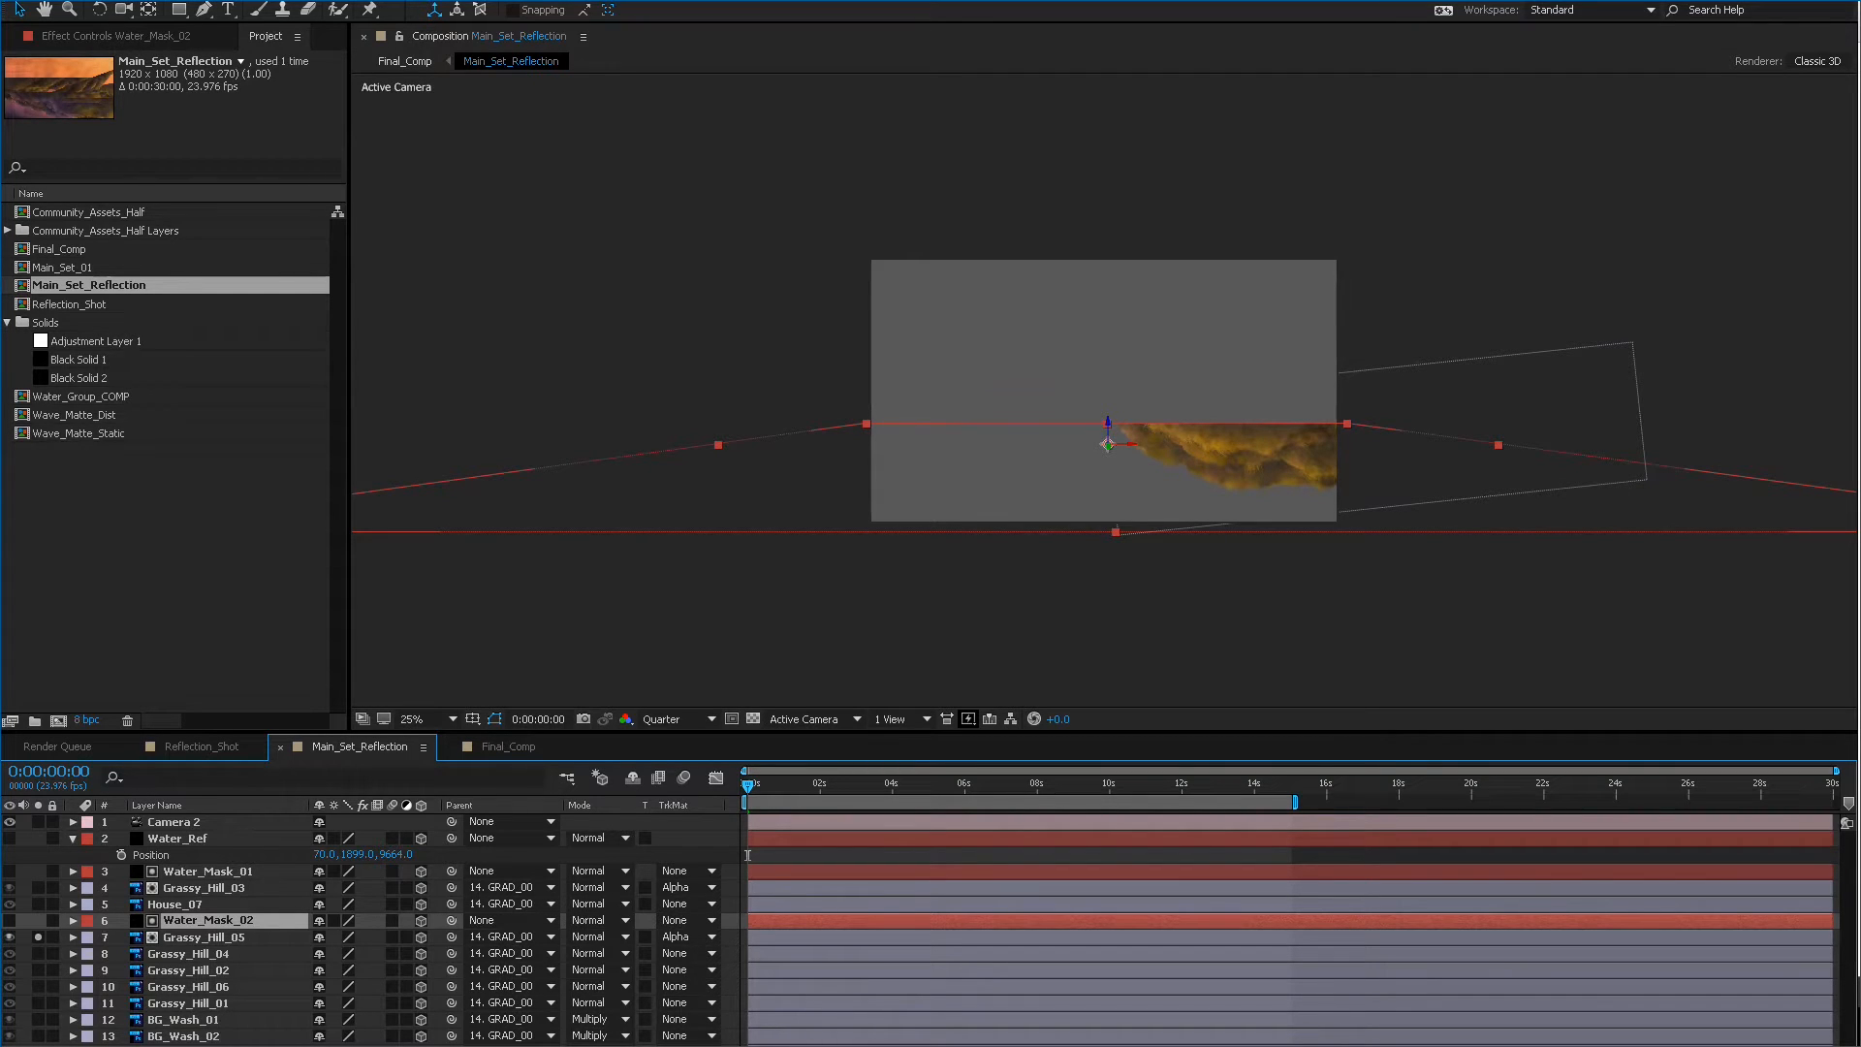
Try moving Water_Mask_02 along Z to 6544 and 3254, and undo both position changes.
{"action": "mouse_move", "coordinate": [747, 783]}
{"action": "left_mouse_down"}
{"action": "mouse_move", "coordinate": [934, 783]}
{"action": "mouse_move", "coordinate": [748, 783]}
{"action": "left_mouse_up"}
{"action": "key", "text": "p"}
{"action": "left_click_drag", "start_coordinate": [392, 936], "coordinate": [90, 937]}
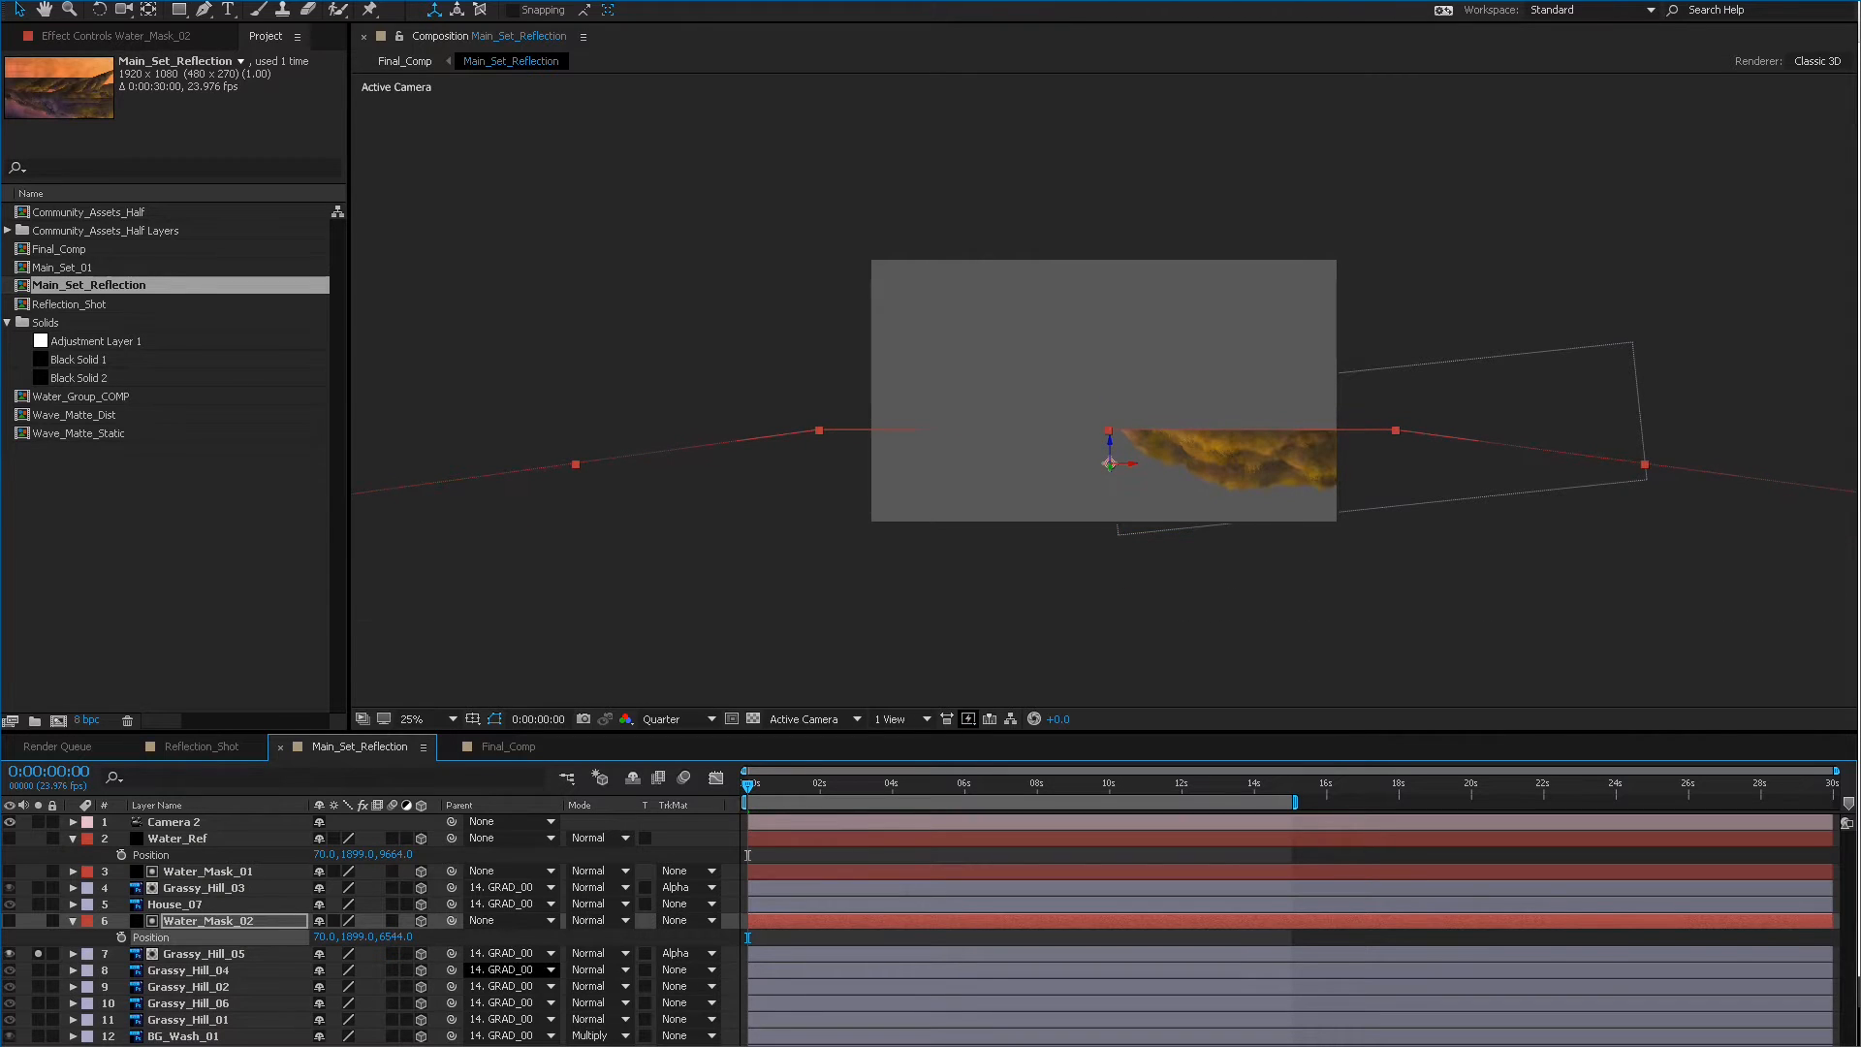
{"action": "left_click_drag", "start_coordinate": [392, 937], "coordinate": [73, 936]}
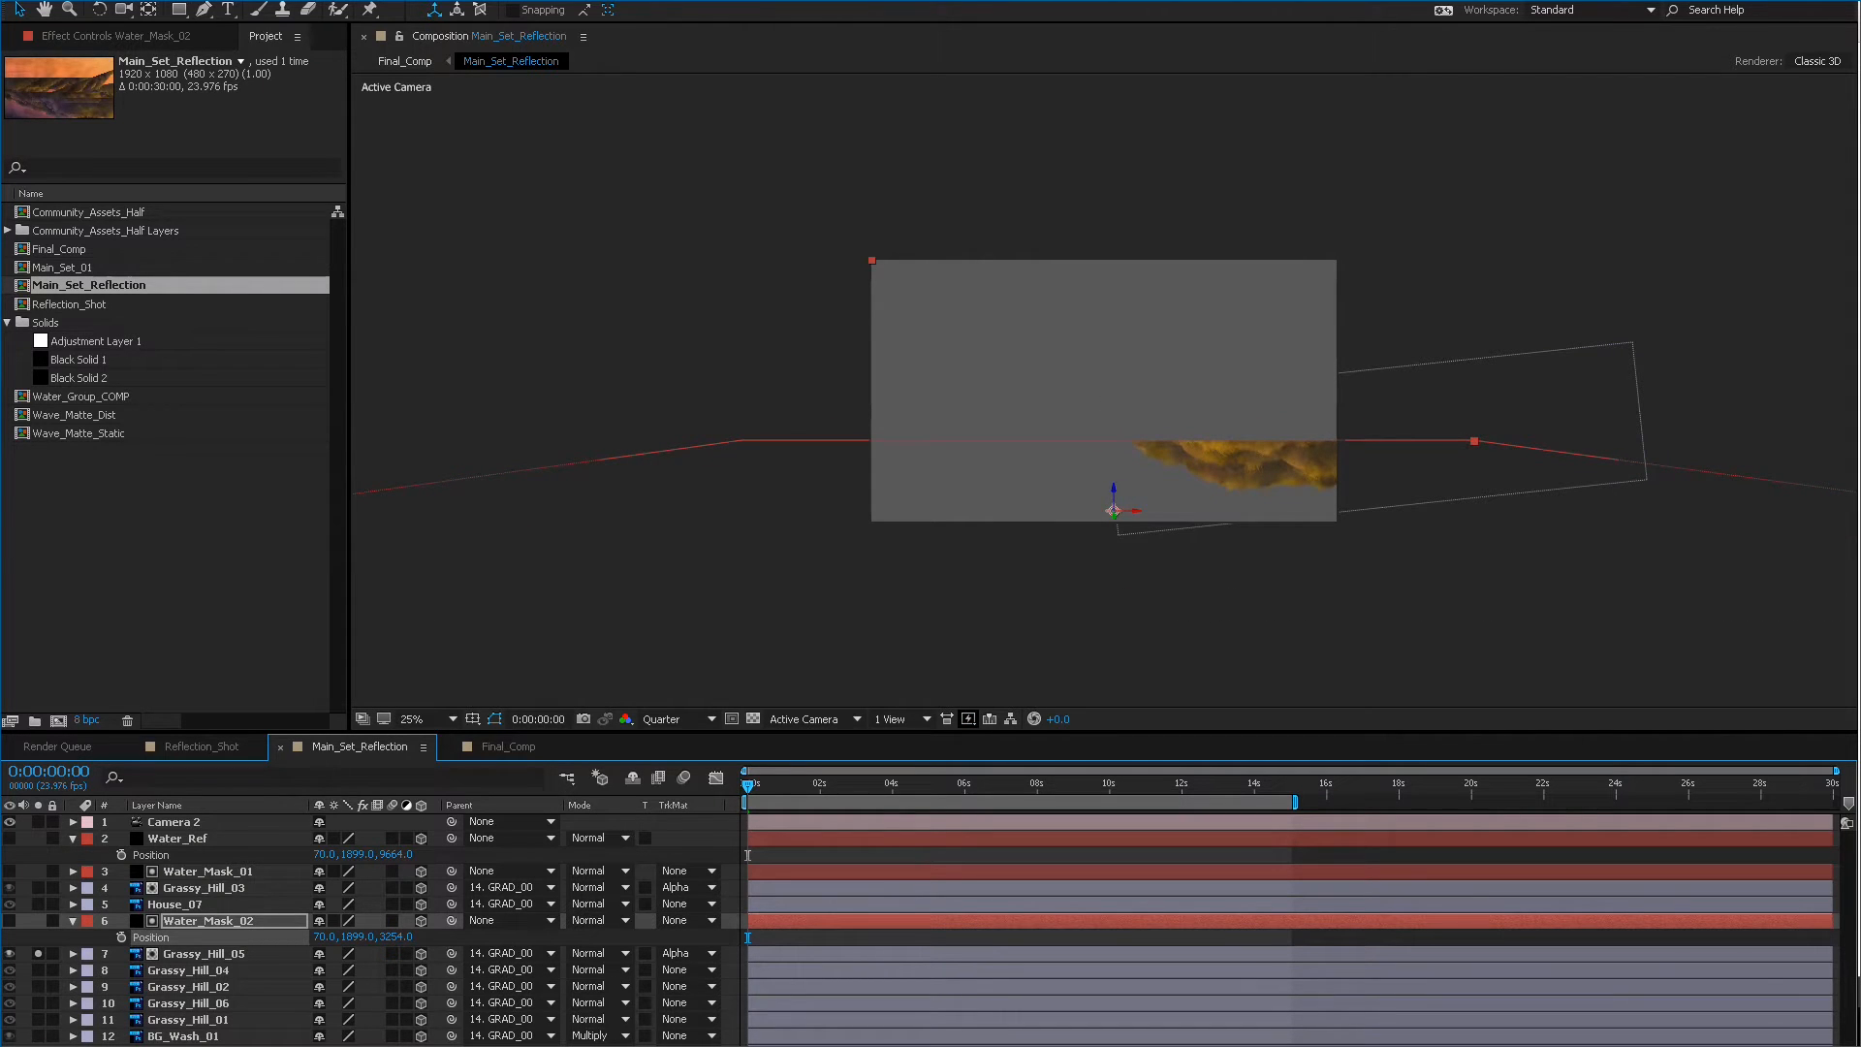
{"action": "key", "text": "ctrl+z"}
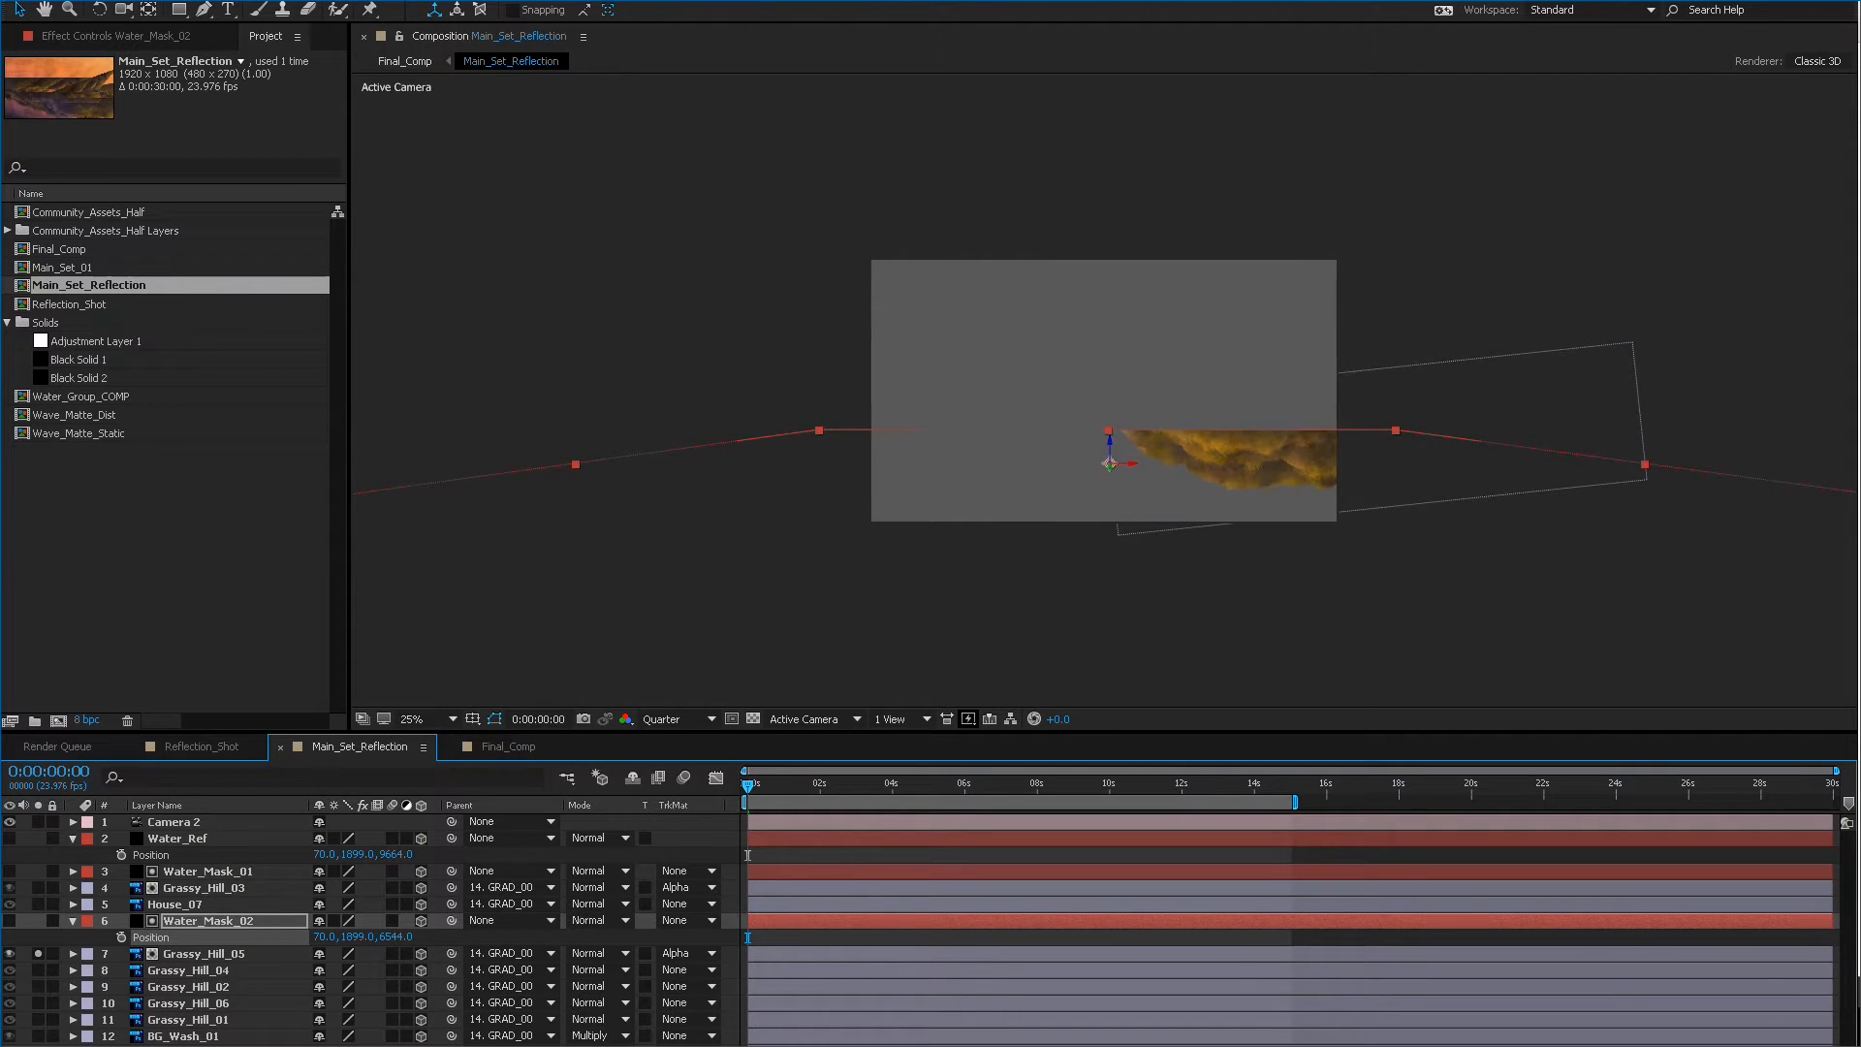
{"action": "key", "text": "ctrl+z"}
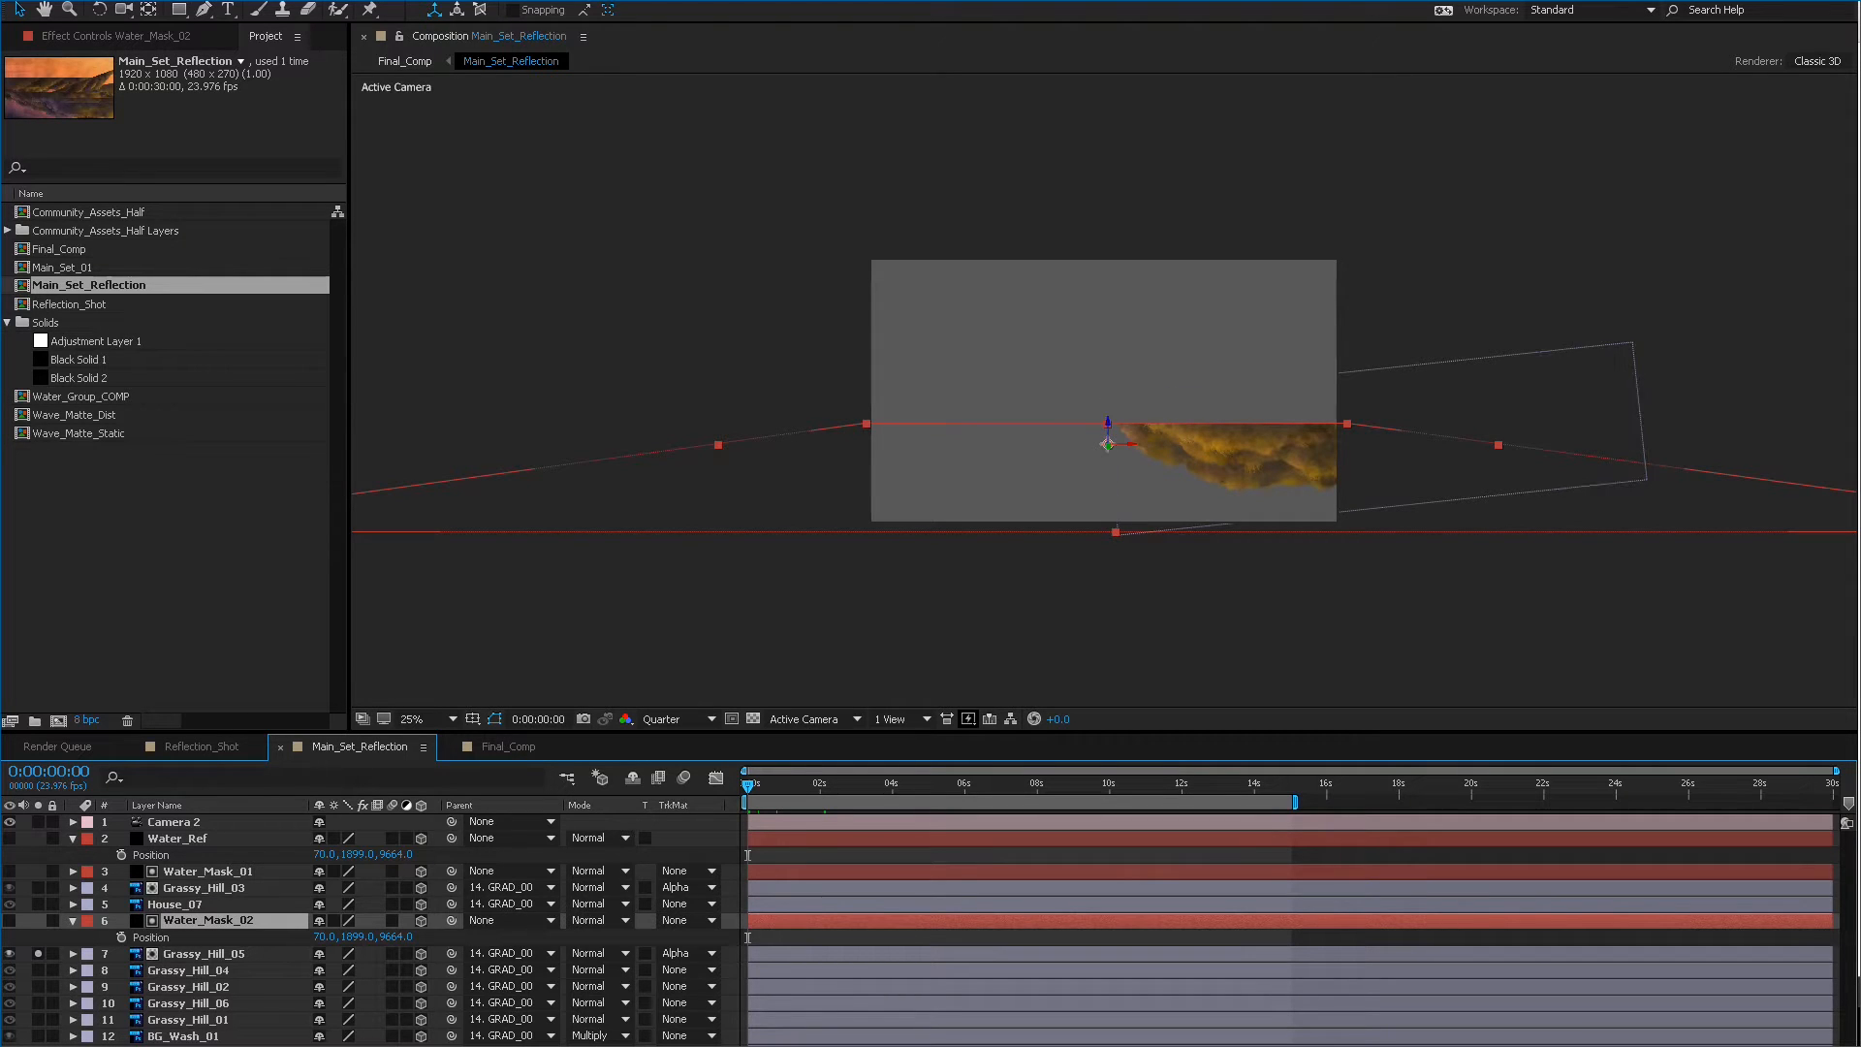
{"action": "left_click", "coordinate": [73, 920]}
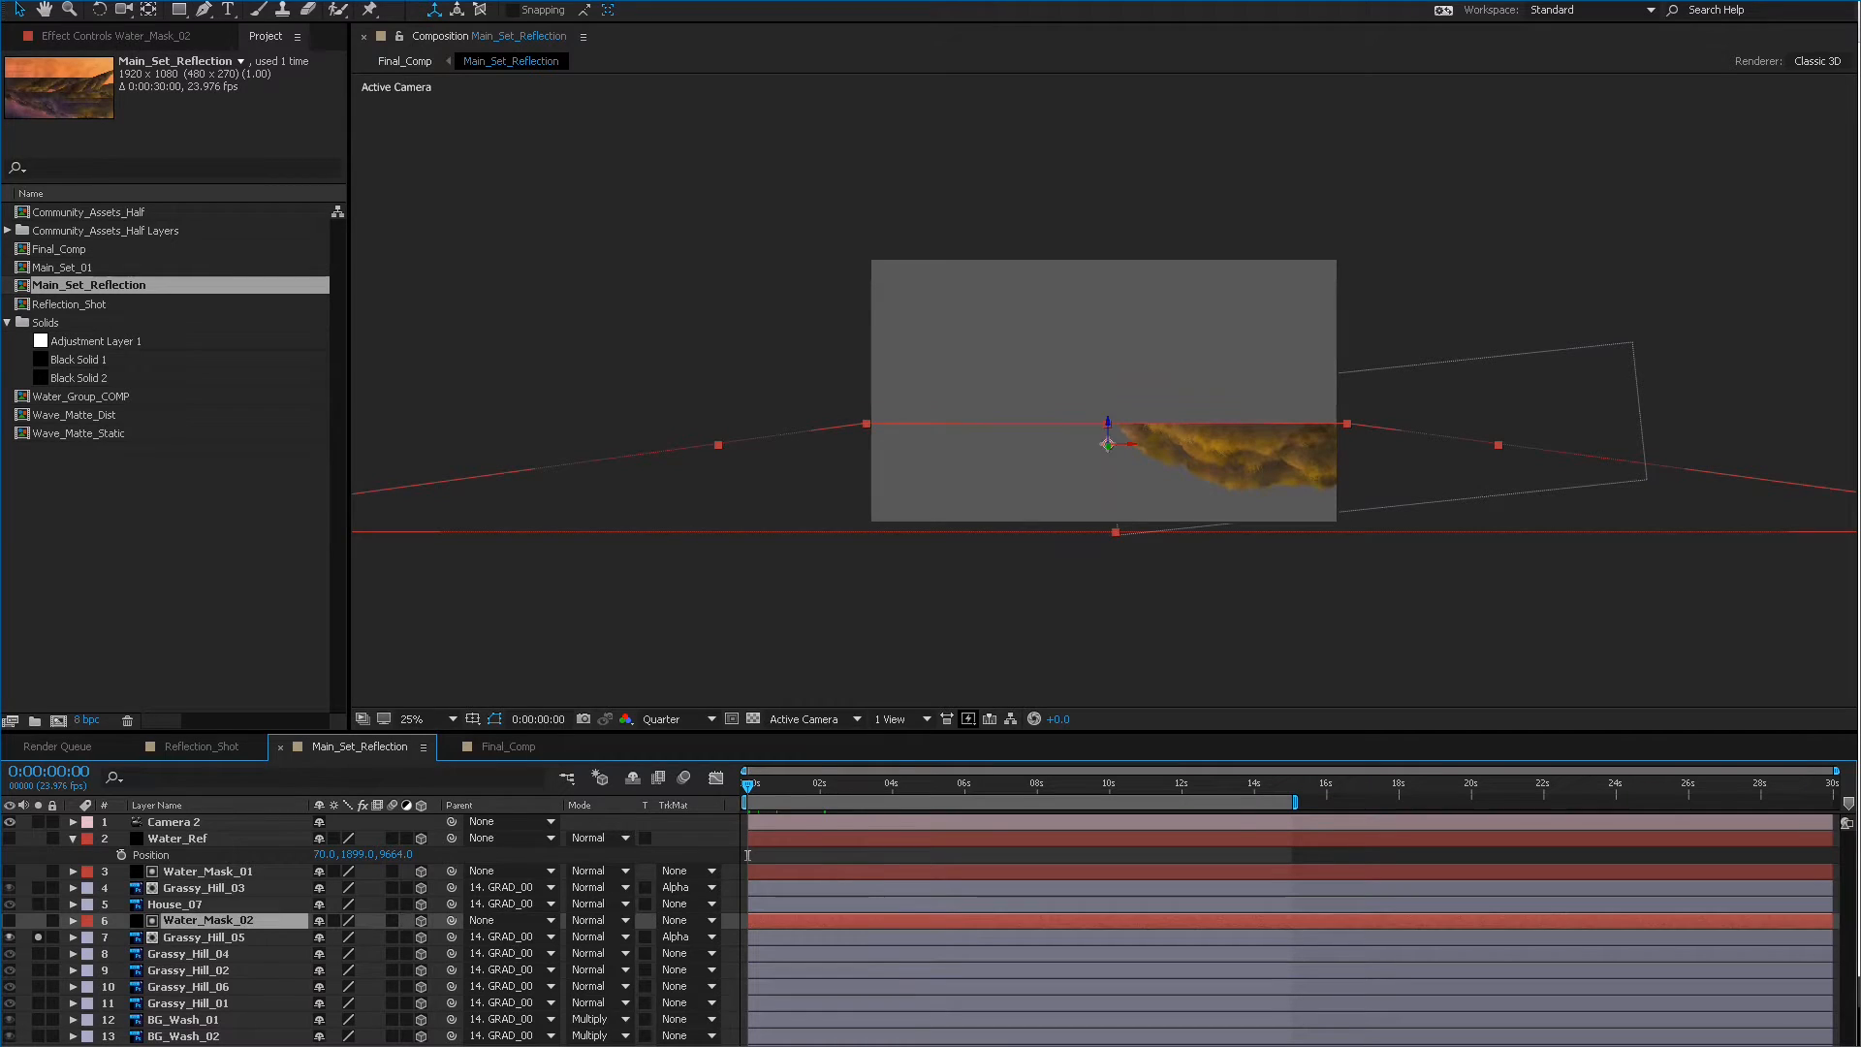
{"action": "key", "text": "ctrl+d"}
{"action": "left_click_drag", "start_coordinate": [174, 903], "coordinate": [174, 961]}
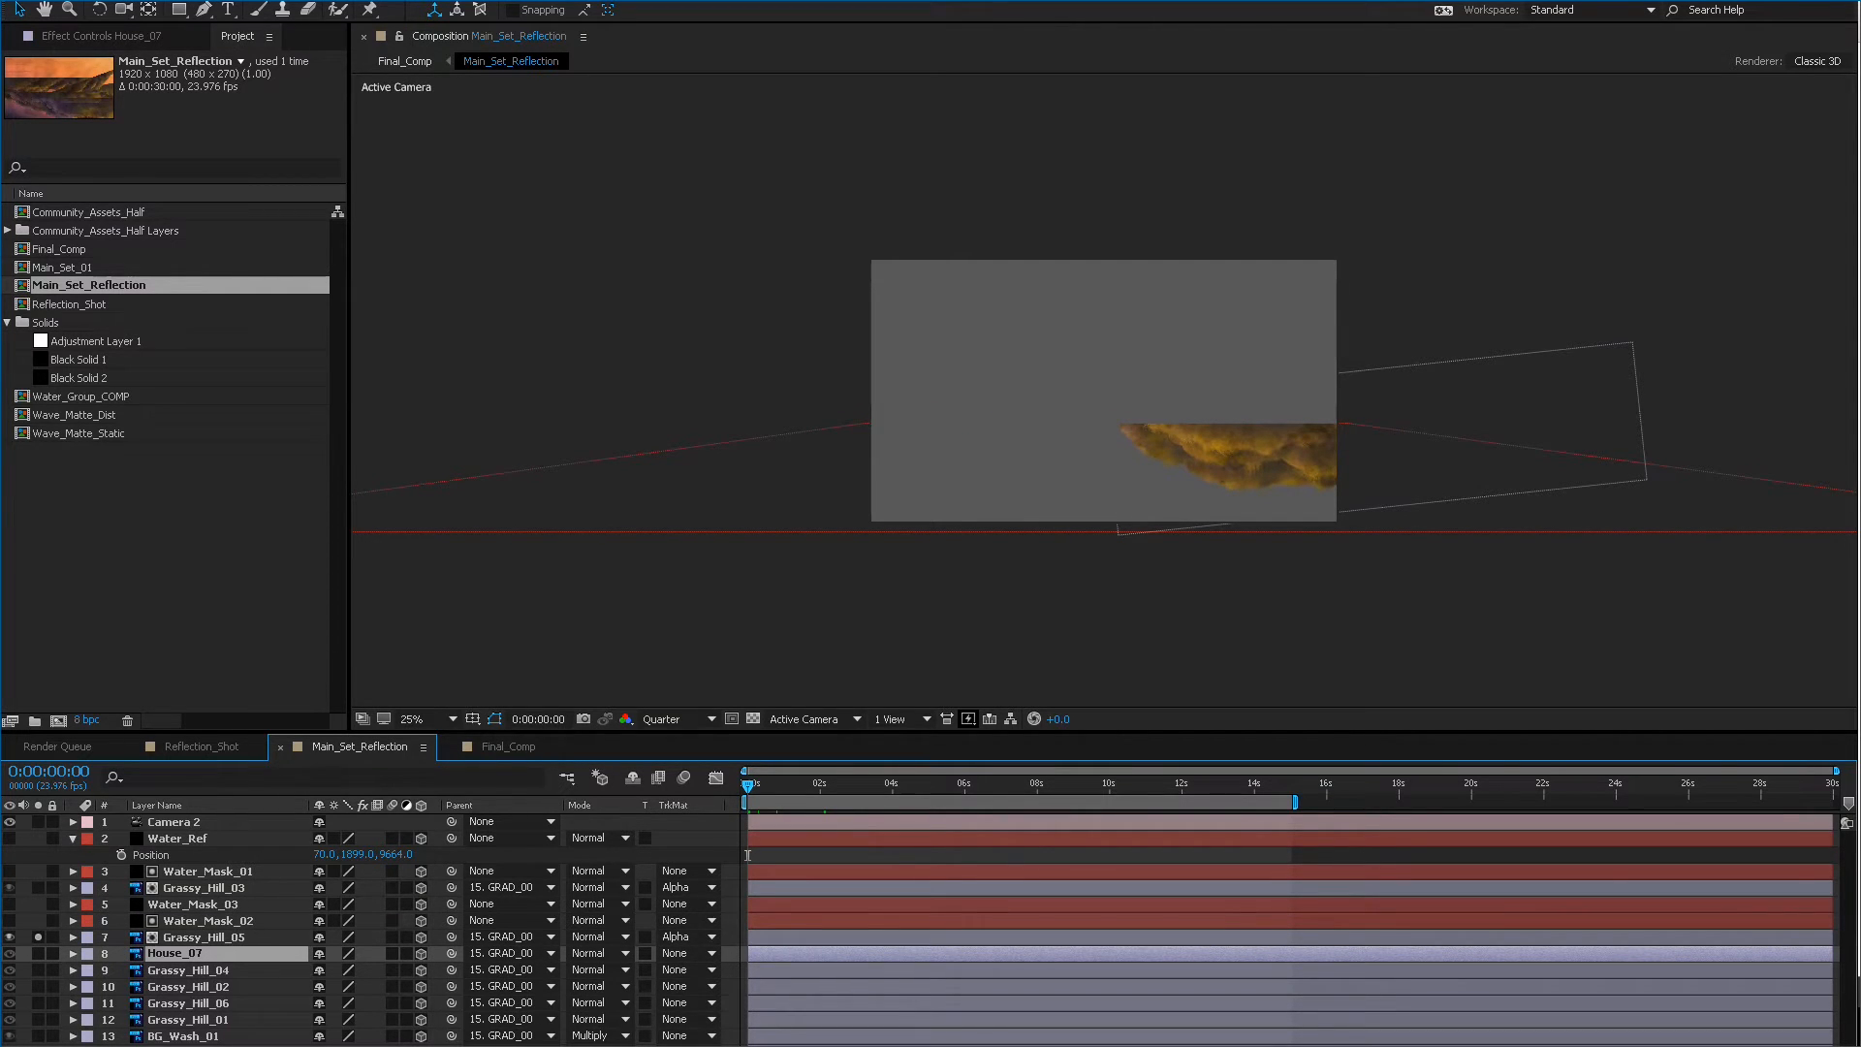
{"action": "key", "text": "ctrl+z"}
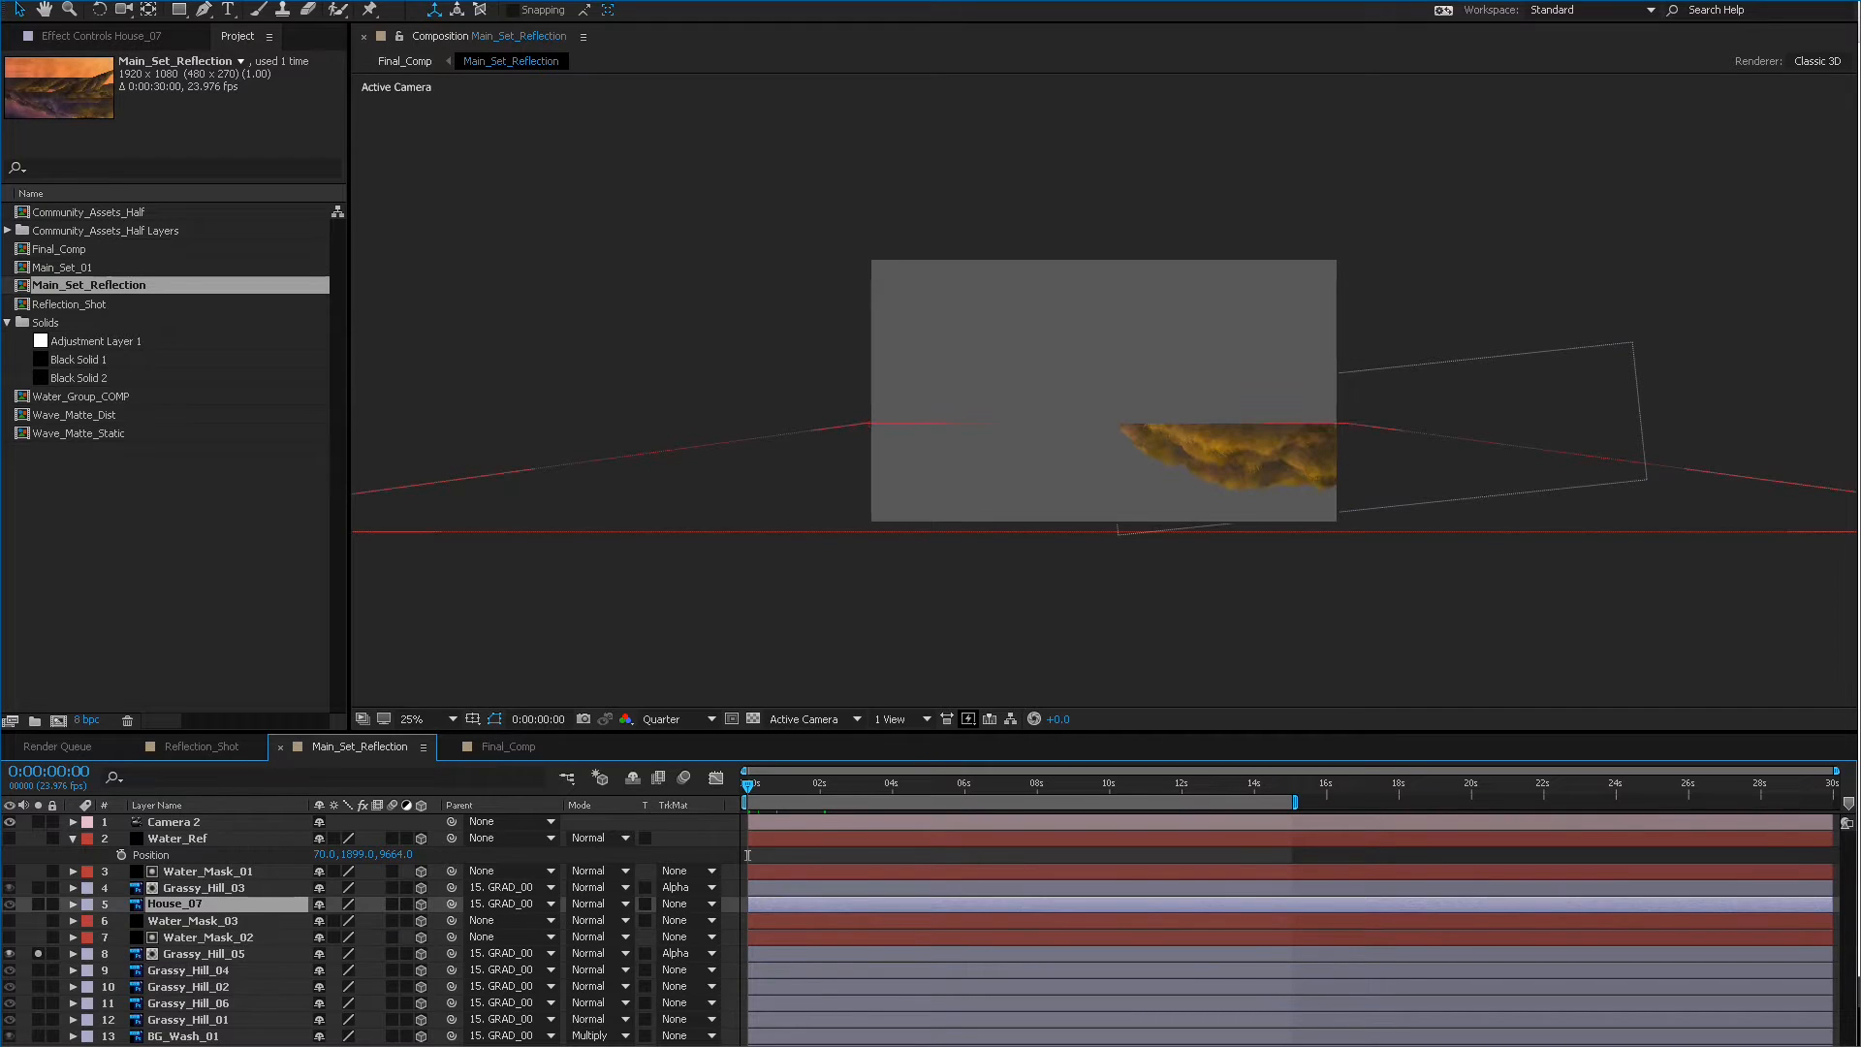
{"action": "key", "text": "ctrl+z"}
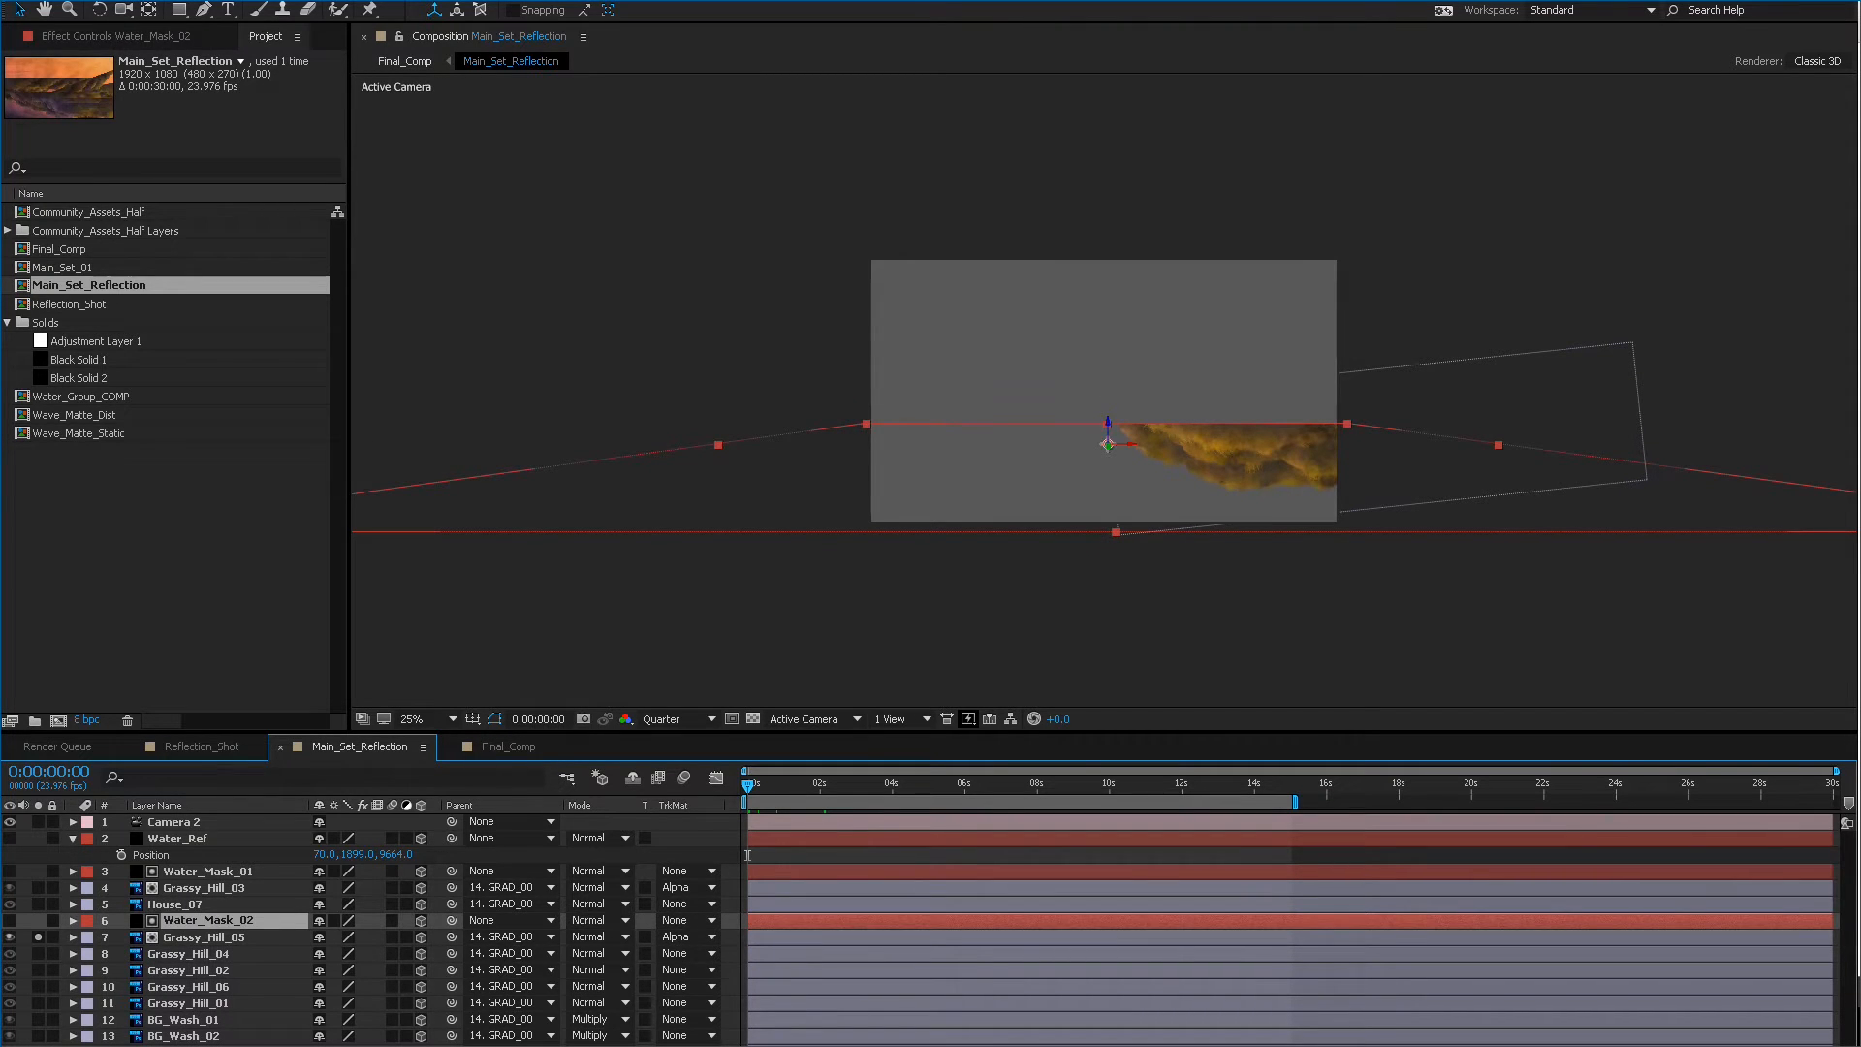
Duplicate Water_Mask_02, place the copy directly above Grassy_Hill_04 and apply it as that hill's alpha track matte.
{"action": "key", "text": "ctrl+d"}
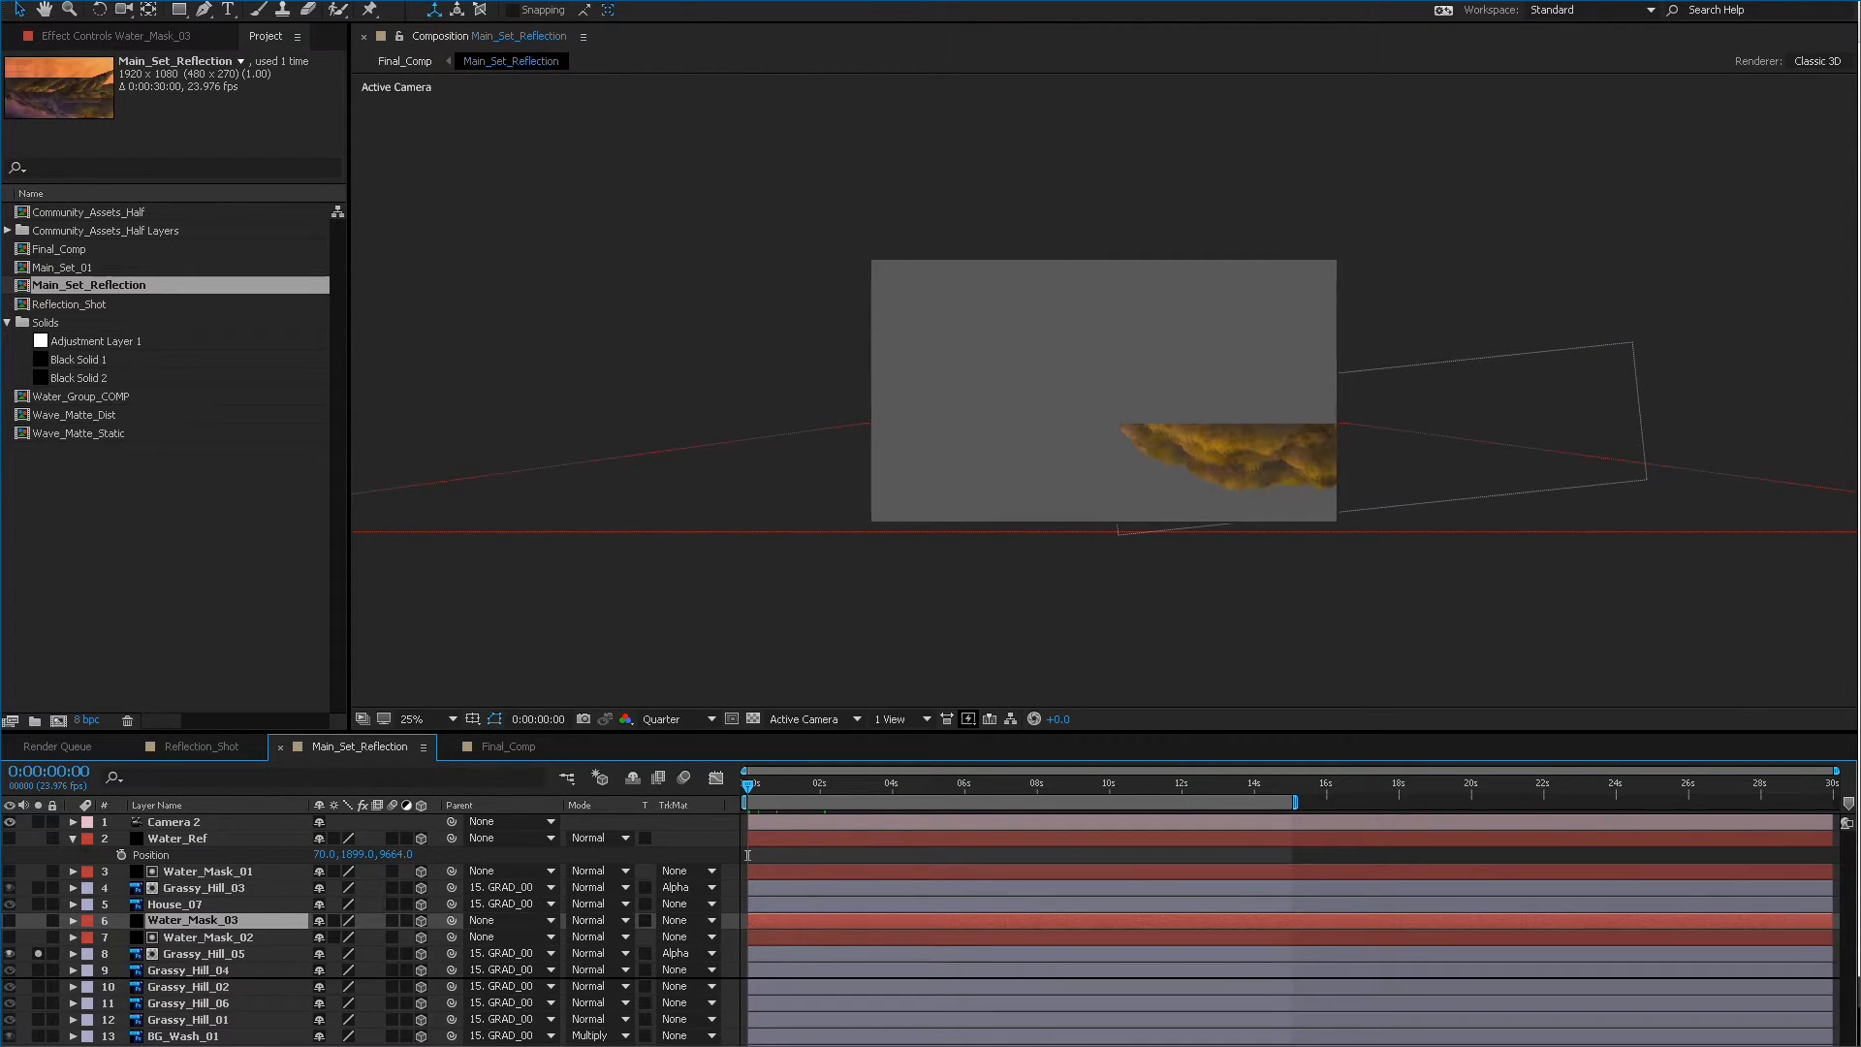
{"action": "key", "text": "ctrl+bracketright"}
{"action": "key", "text": "ctrl+bracketright"}
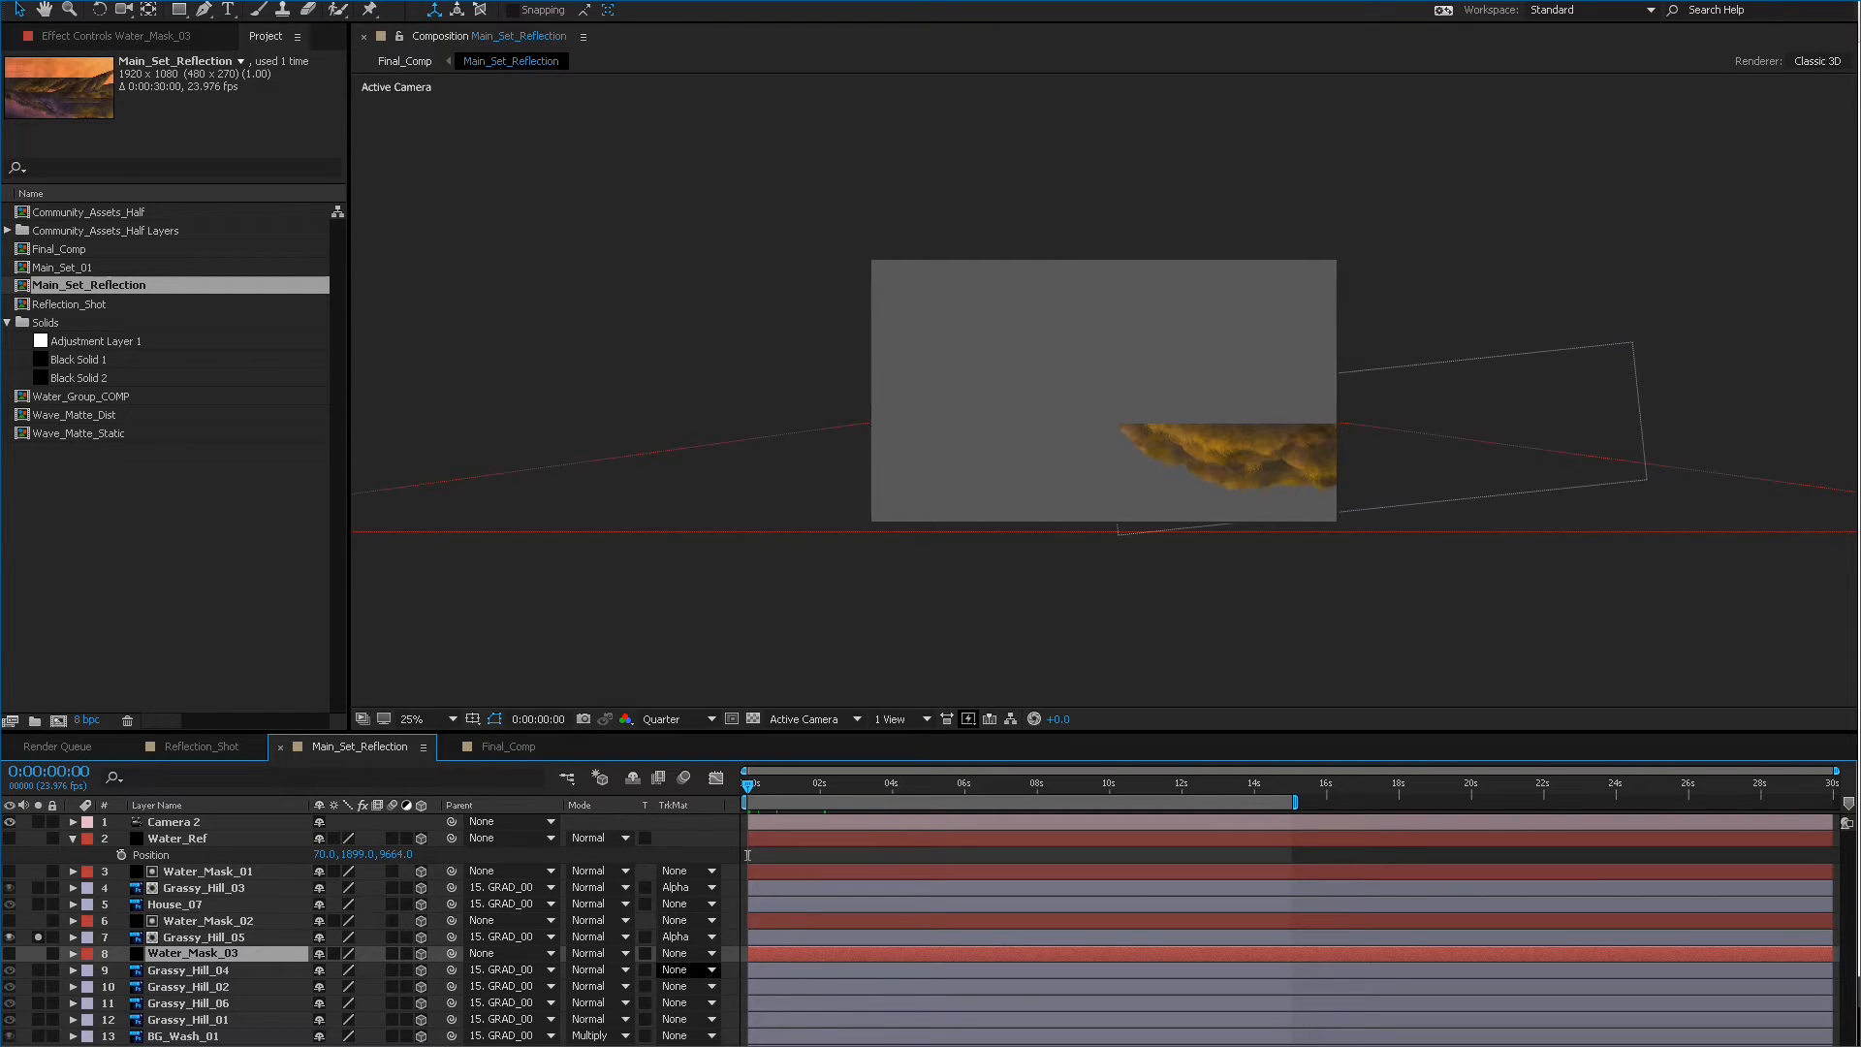
{"action": "left_click", "coordinate": [711, 969]}
{"action": "left_click", "coordinate": [717, 1010]}
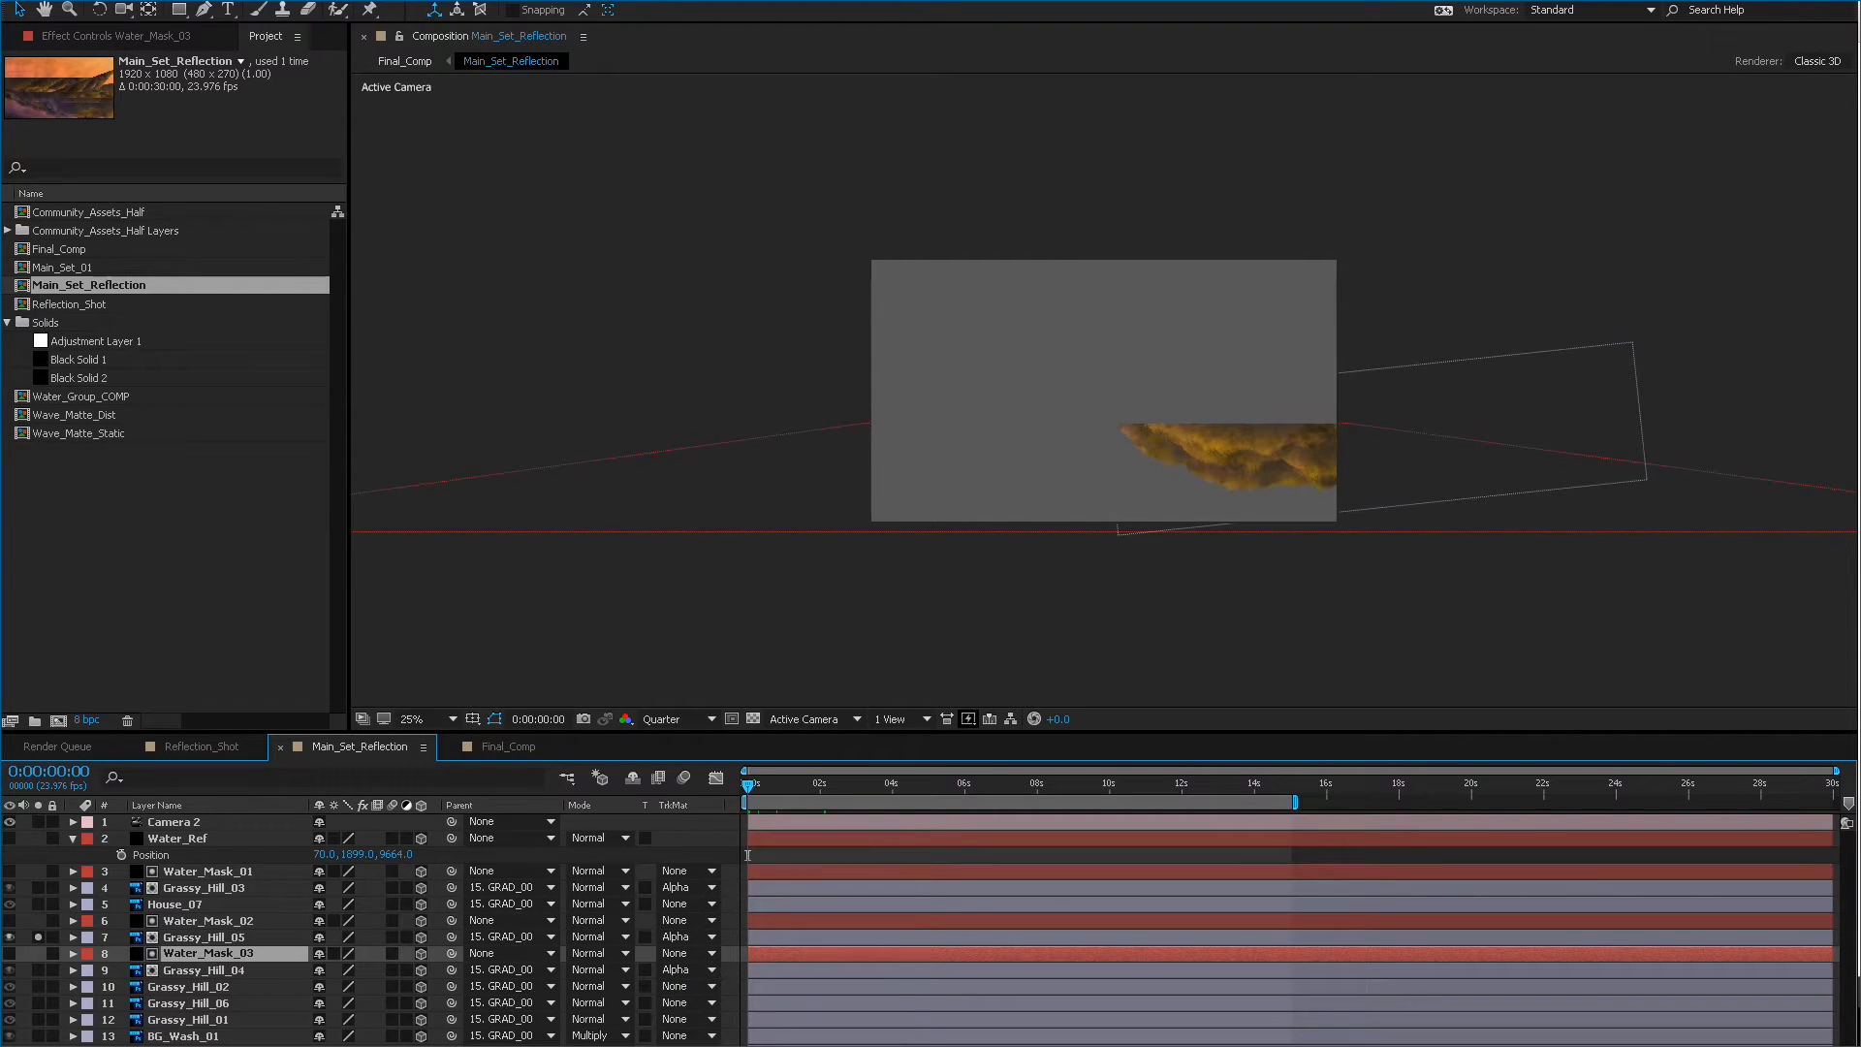
Check the masked Grassy_Hill_04 in isolation, and turn off all soloing to show the full set again.
{"action": "left_click", "coordinate": [38, 969]}
{"action": "left_click", "coordinate": [38, 937]}
{"action": "left_click", "coordinate": [39, 969]}
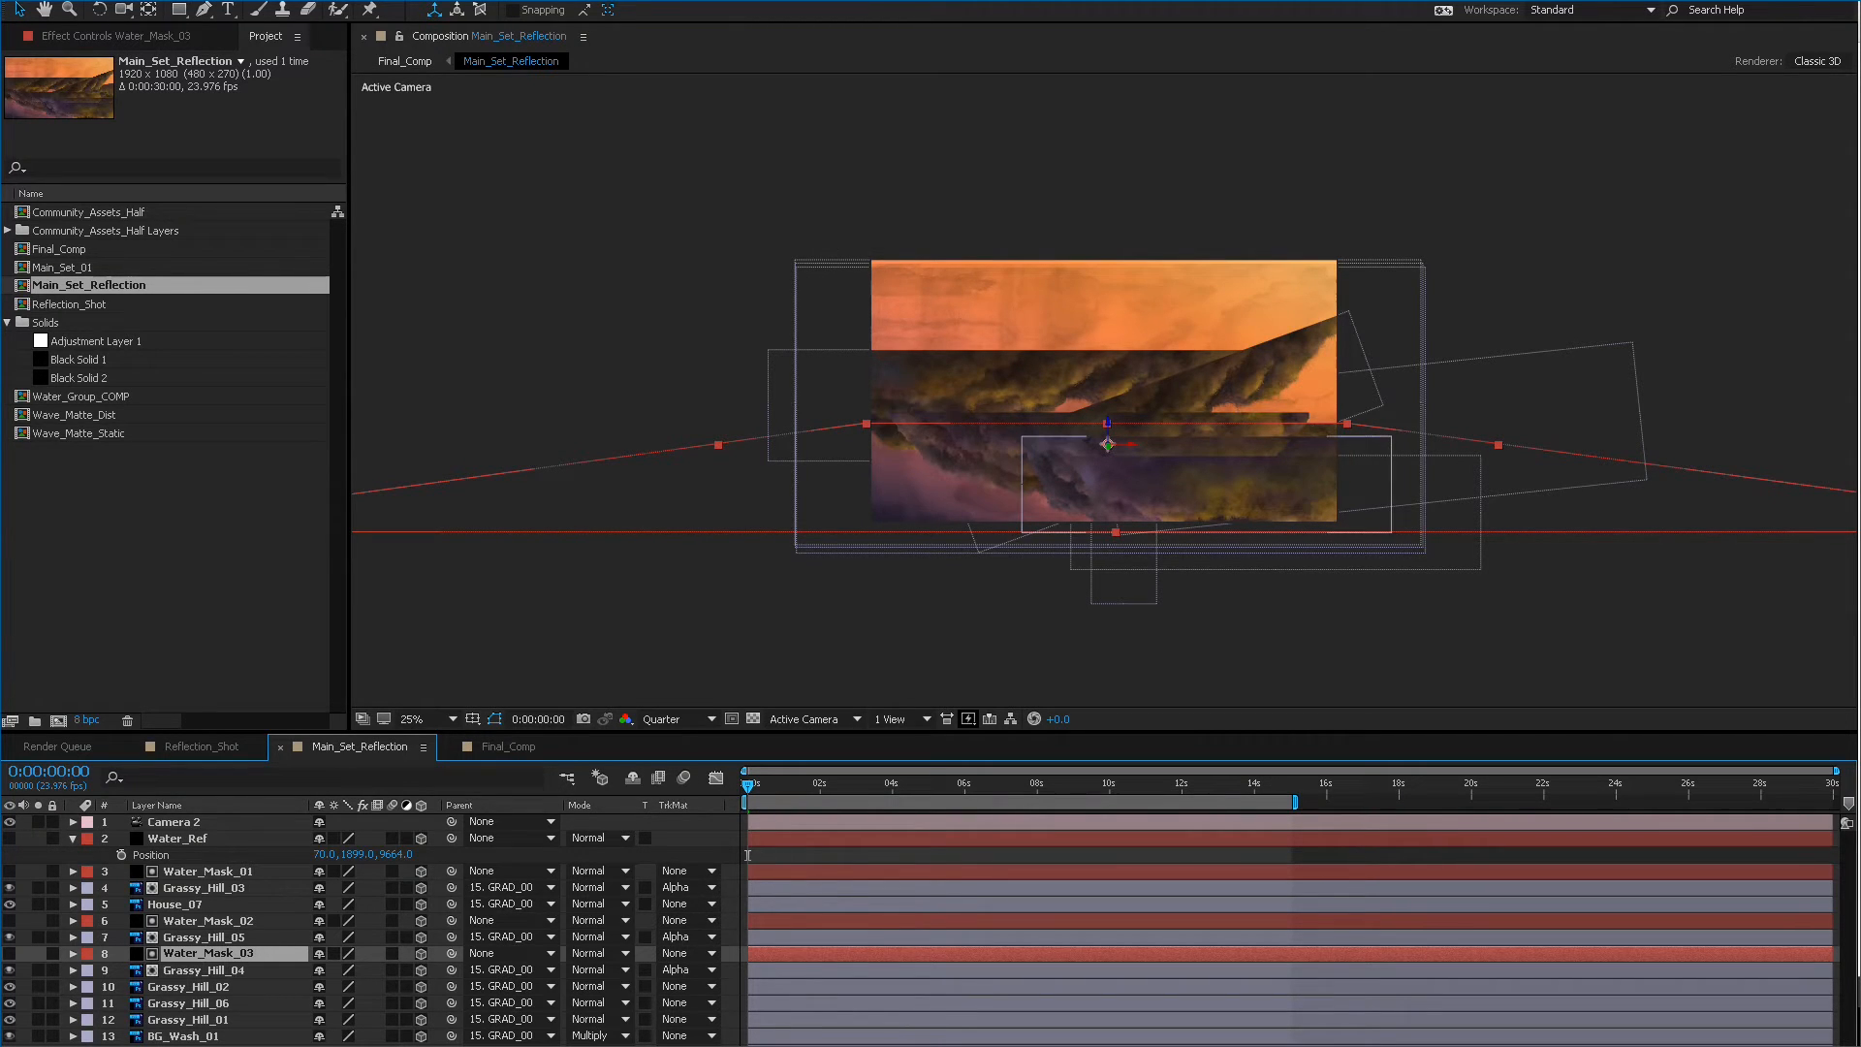
Duplicate Water_Mask_03, place the copy directly above Grassy_Hill_02 and apply it as that hill's alpha track matte.
{"action": "key", "text": "ctrl+Down"}
{"action": "key", "text": "ctrl+Down"}
{"action": "key", "text": "ctrl+Up"}
{"action": "key", "text": "ctrl+Up"}
{"action": "key", "text": "ctrl+d"}
{"action": "key", "text": "ctrl+bracketleft"}
{"action": "key", "text": "ctrl+bracketleft"}
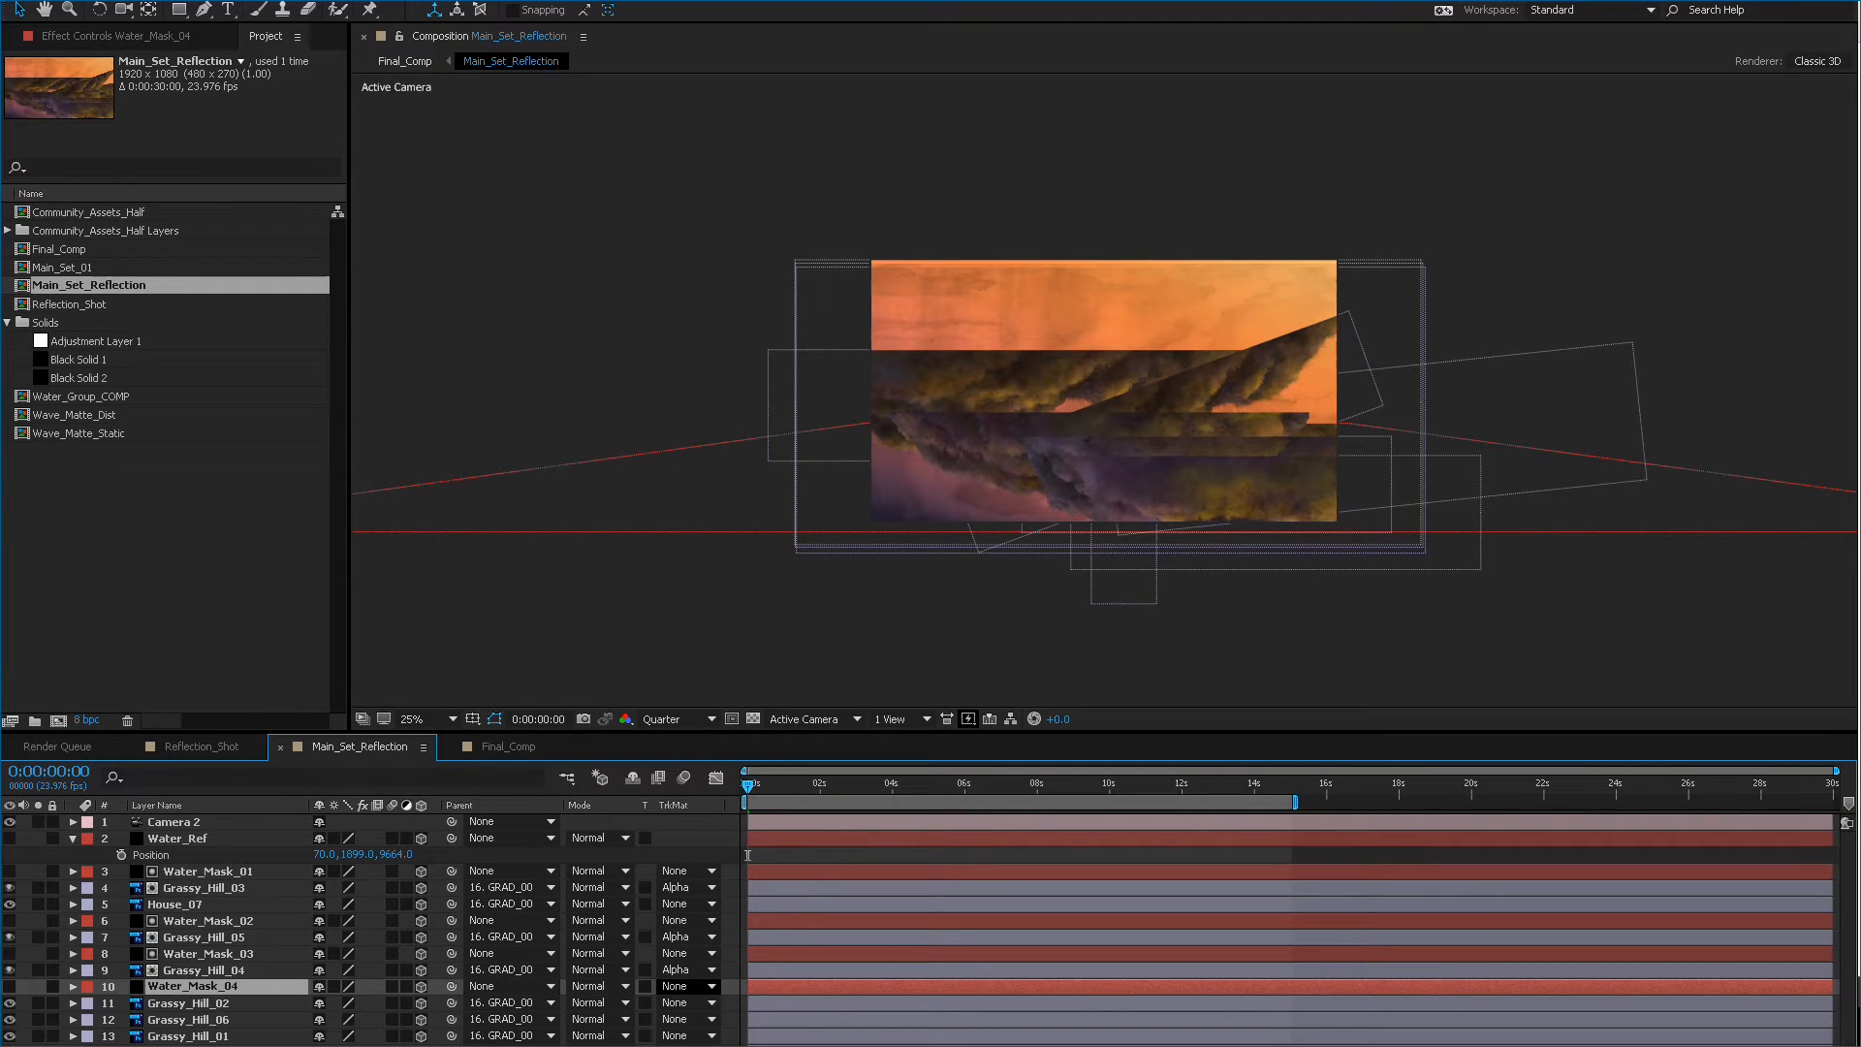
{"action": "left_click", "coordinate": [679, 1002]}
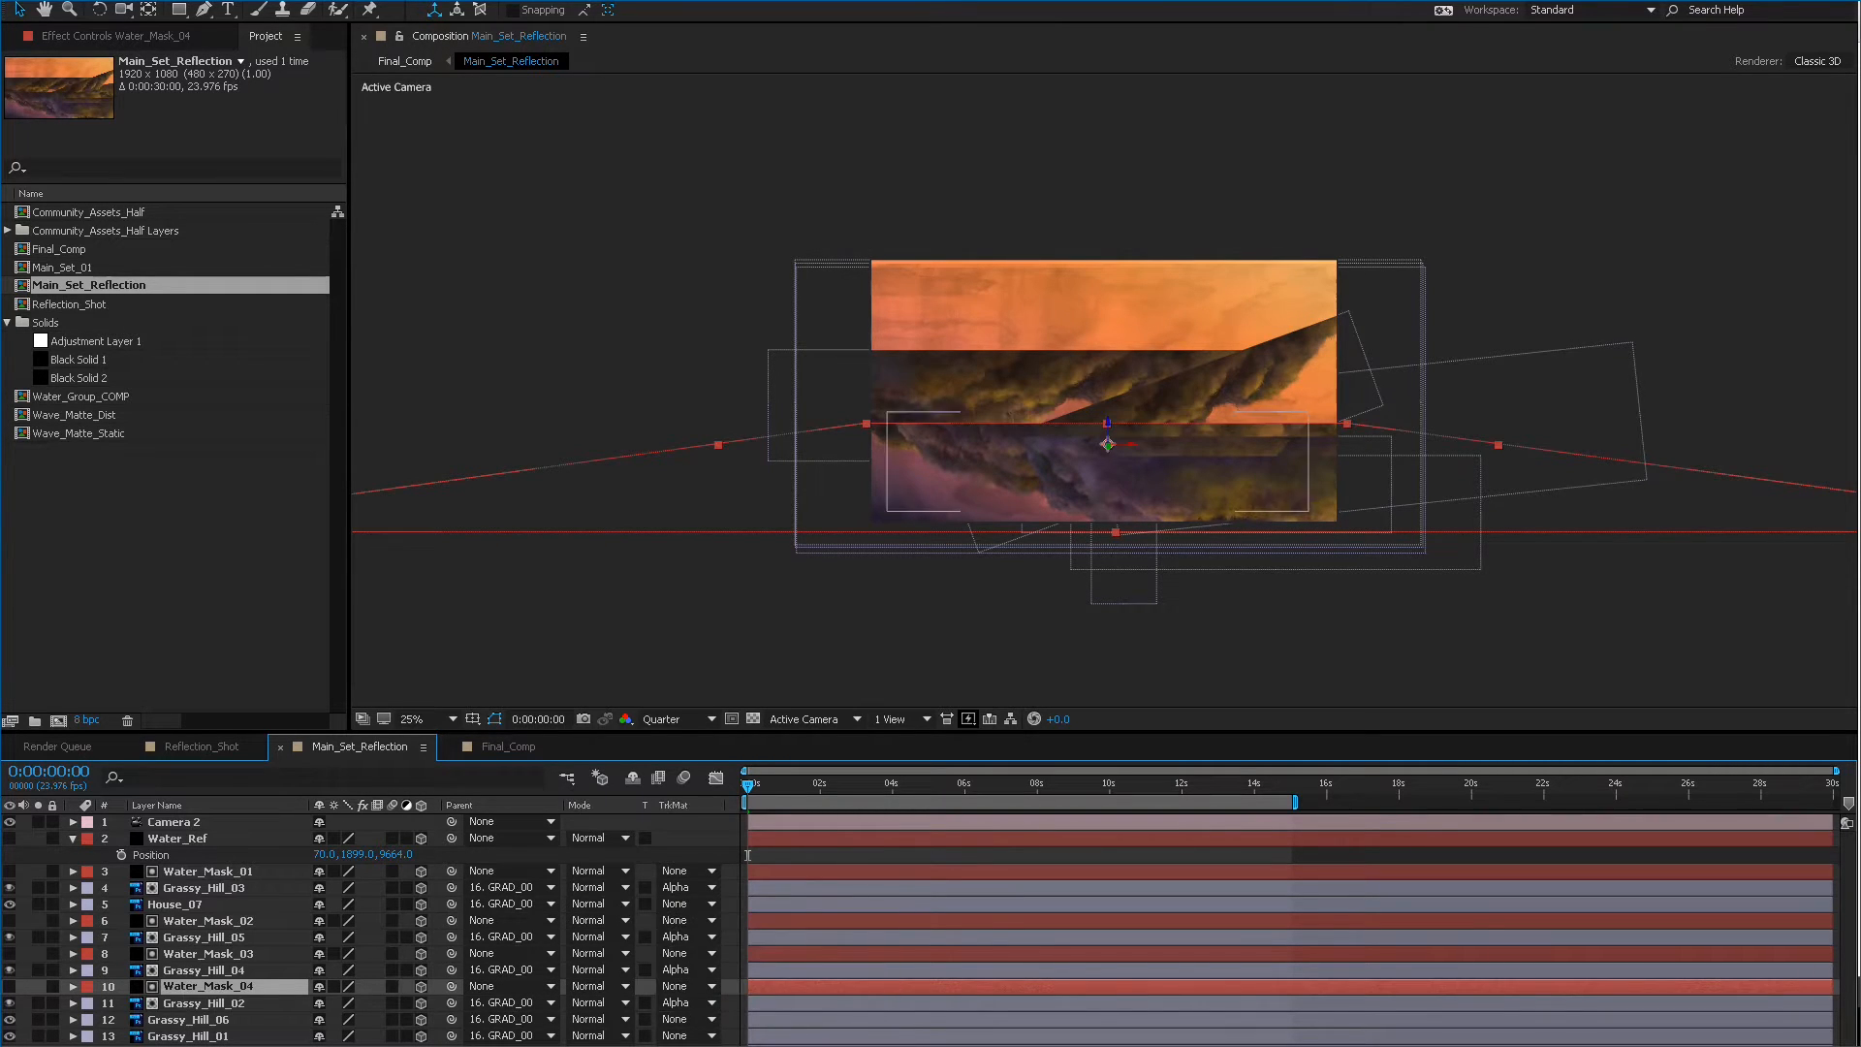
{"action": "left_click", "coordinate": [747, 935]}
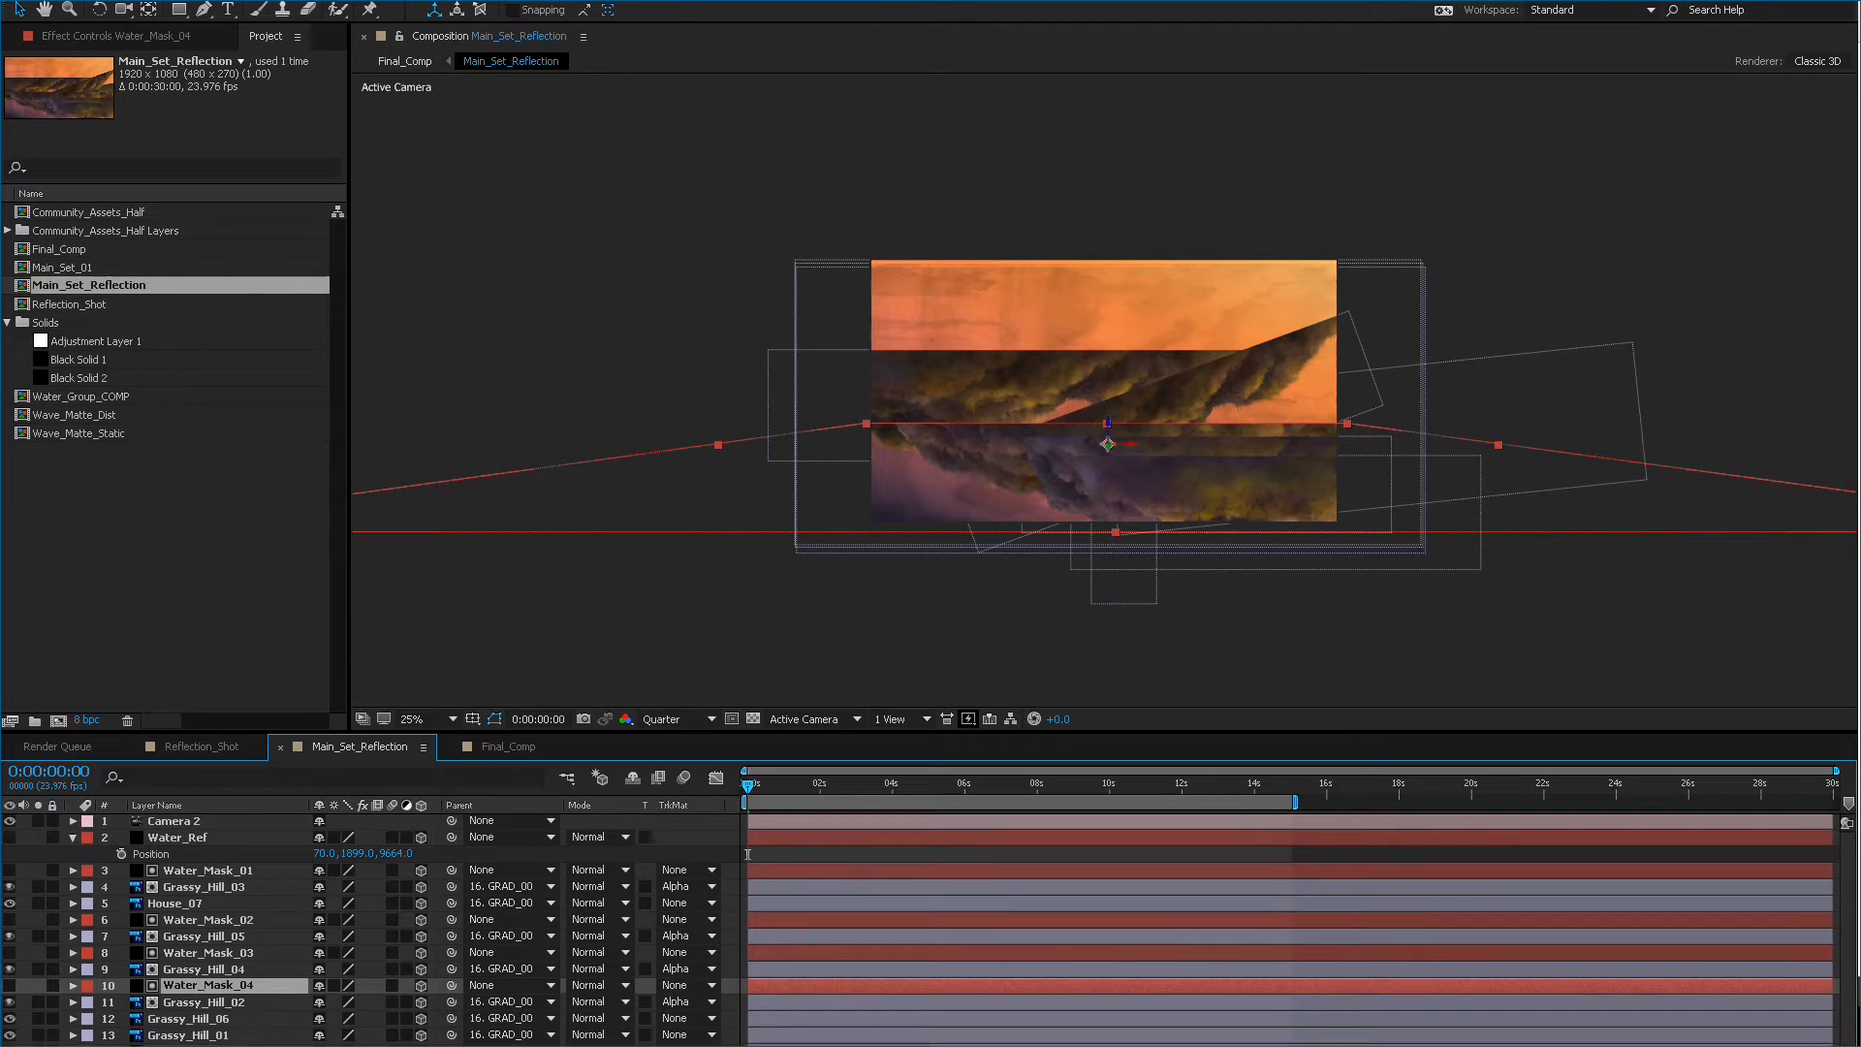
Duplicate Water_Mask_04, place the copy directly above Grassy_Hill_06 and apply it as that hill's alpha track matte.
{"action": "scroll", "coordinate": [748, 854], "scroll_direction": "down", "scroll_amount": 1}
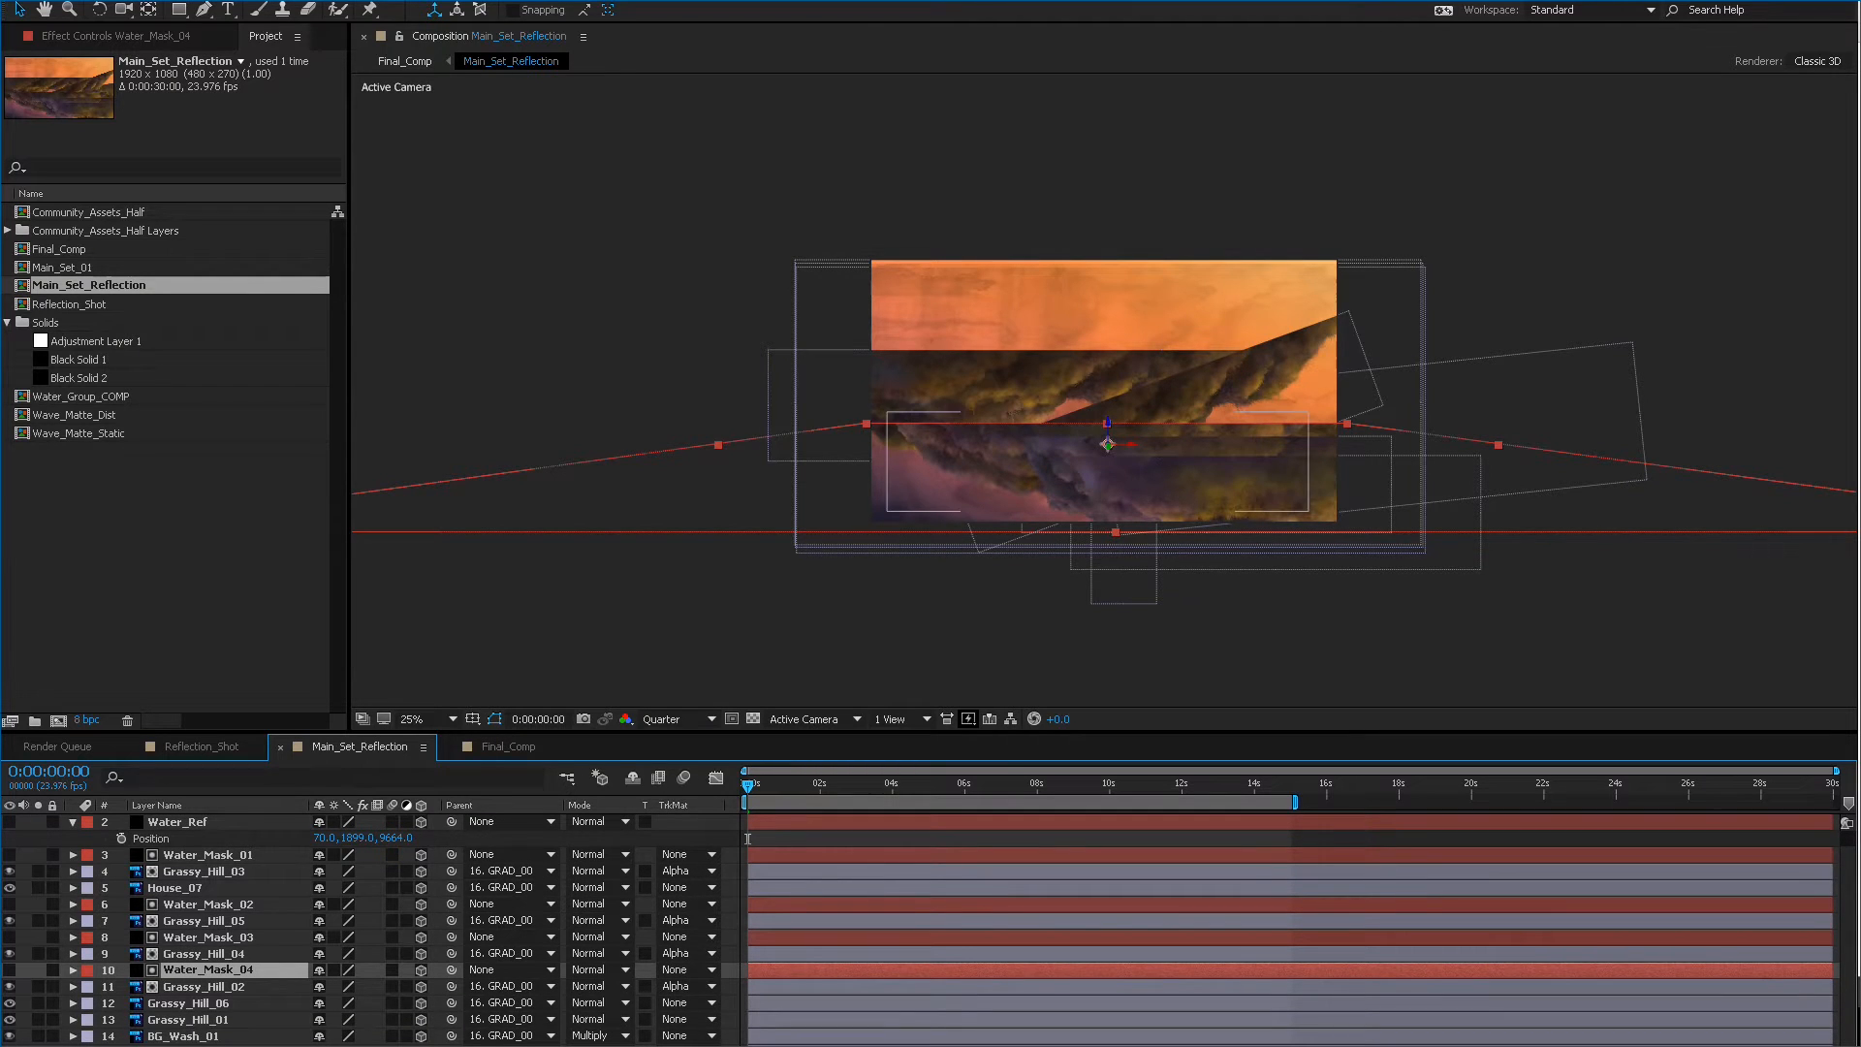
{"action": "key", "text": "ctrl+d"}
{"action": "key", "text": "ctrl+["}
{"action": "key", "text": "ctrl+["}
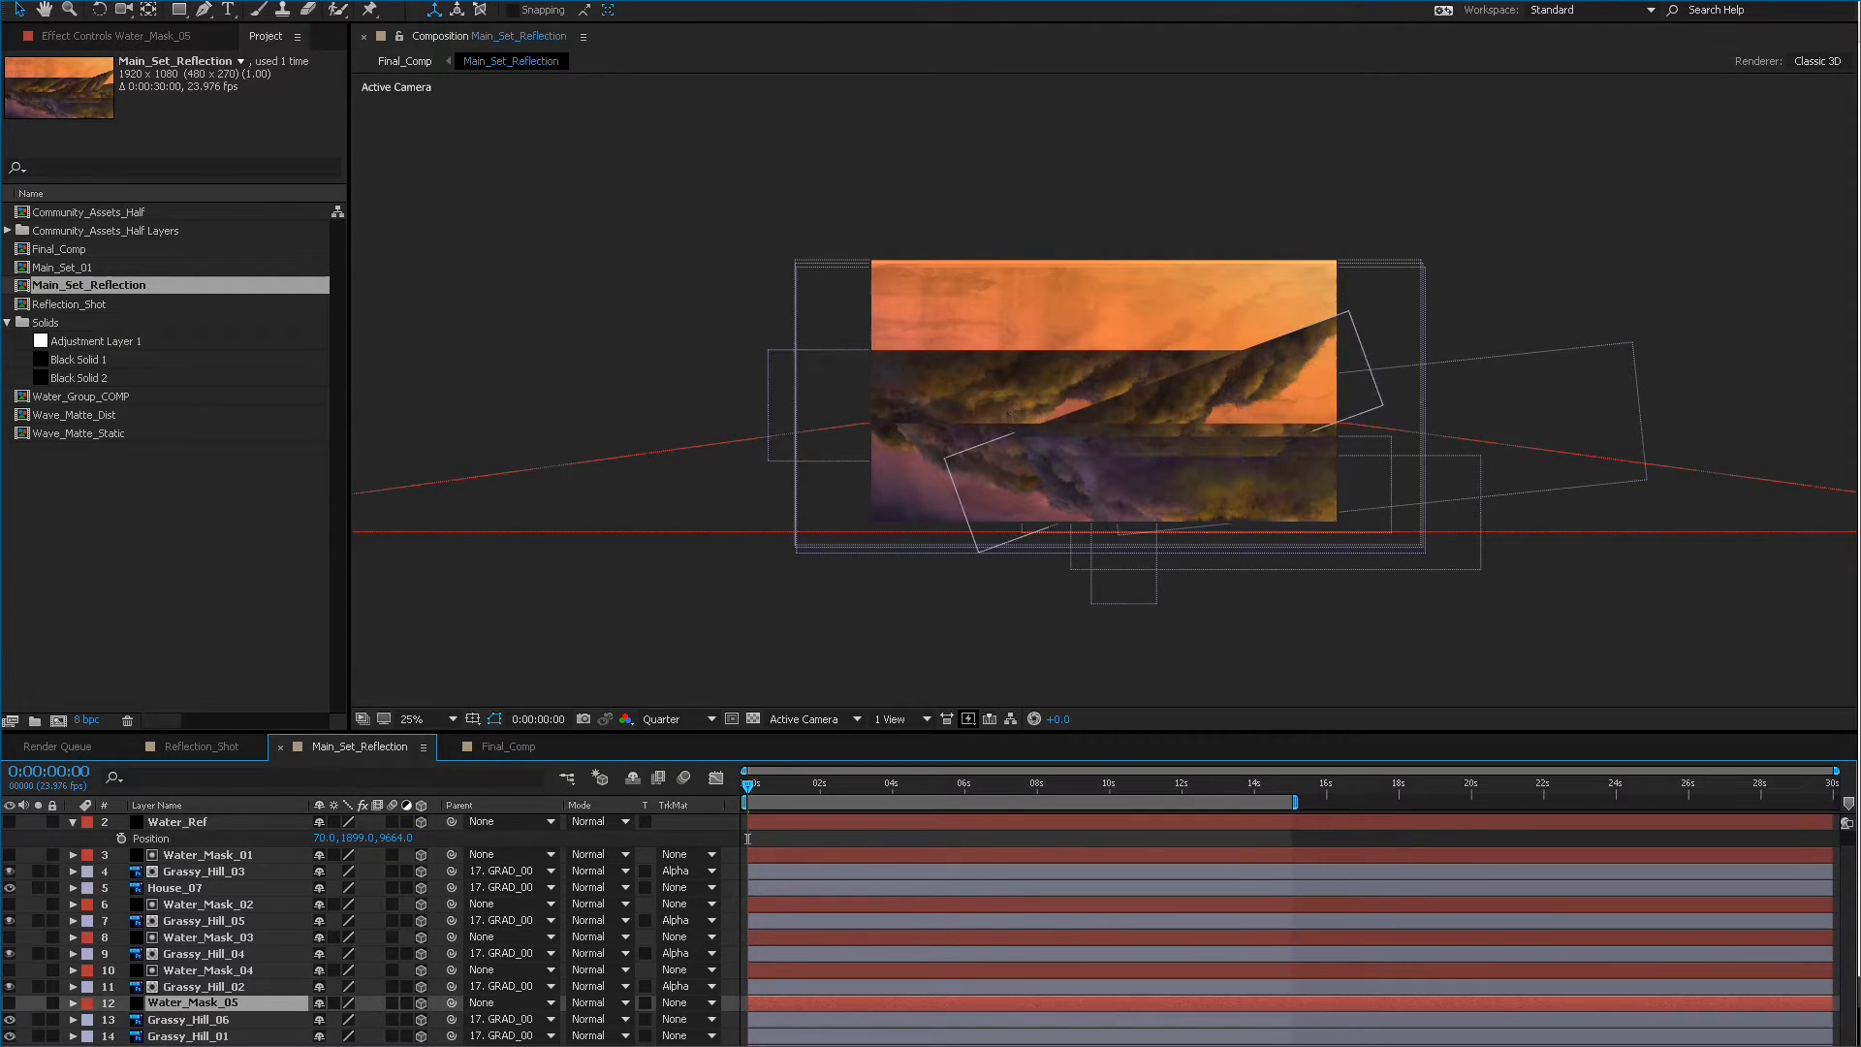
{"action": "left_click", "coordinate": [188, 1018]}
{"action": "left_click", "coordinate": [688, 1018]}
{"action": "left_click", "coordinate": [736, 950]}
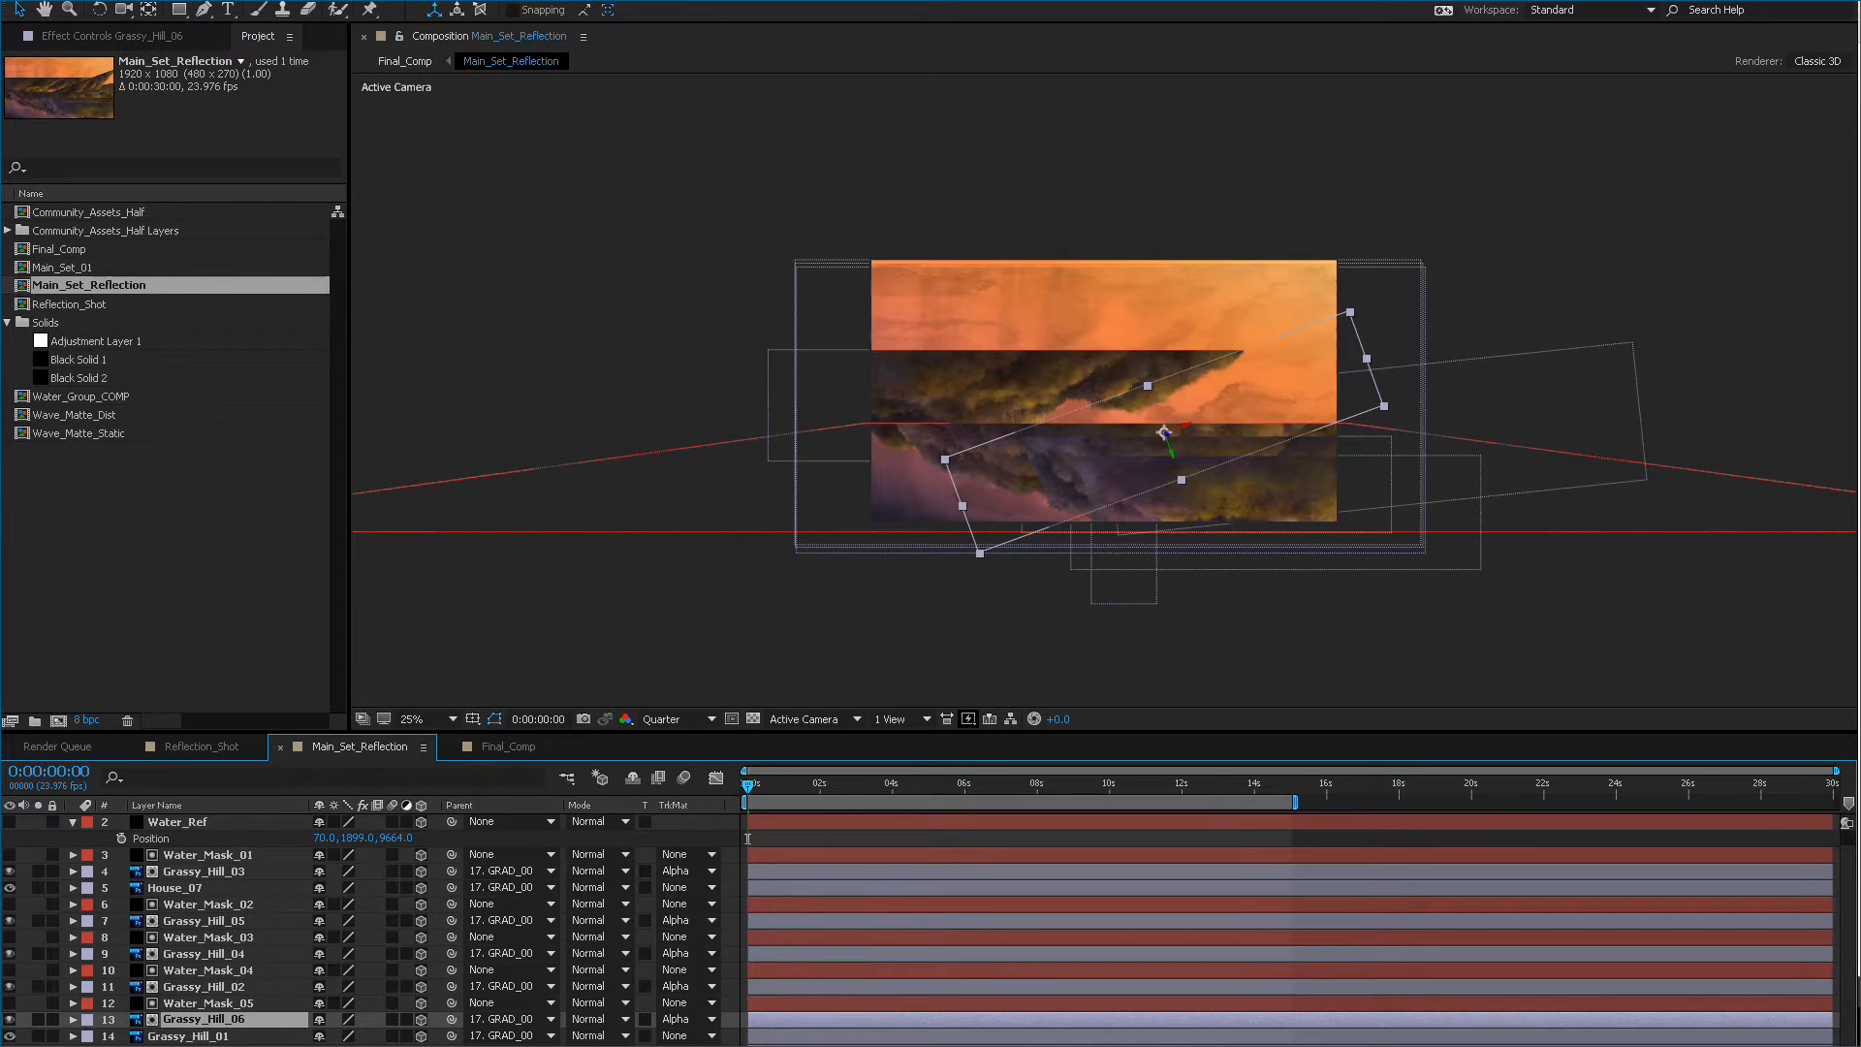
Duplicate Water_Mask_05, place the copy directly above Grassy_Hill_01 and apply it as that hill's alpha track matte.
{"action": "scroll", "coordinate": [747, 839], "scroll_direction": "down", "scroll_amount": 1}
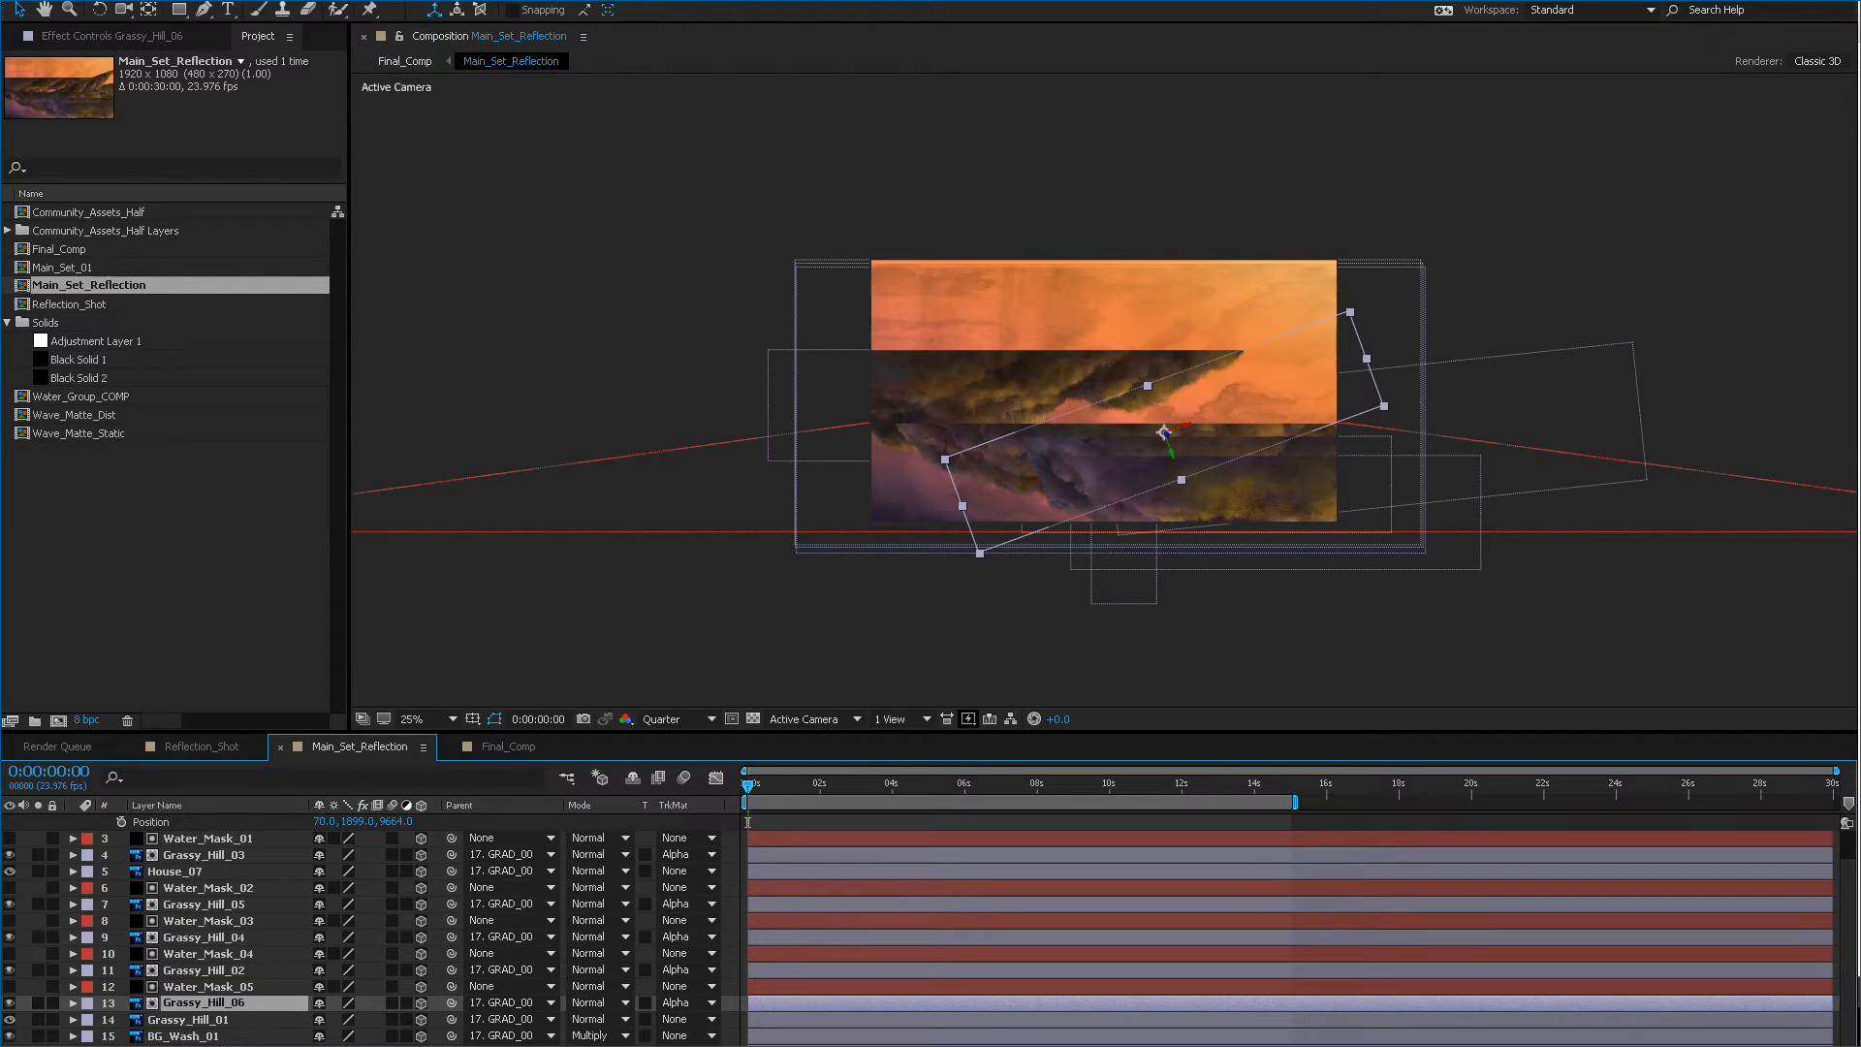
{"action": "key", "text": "ctrl+Up"}
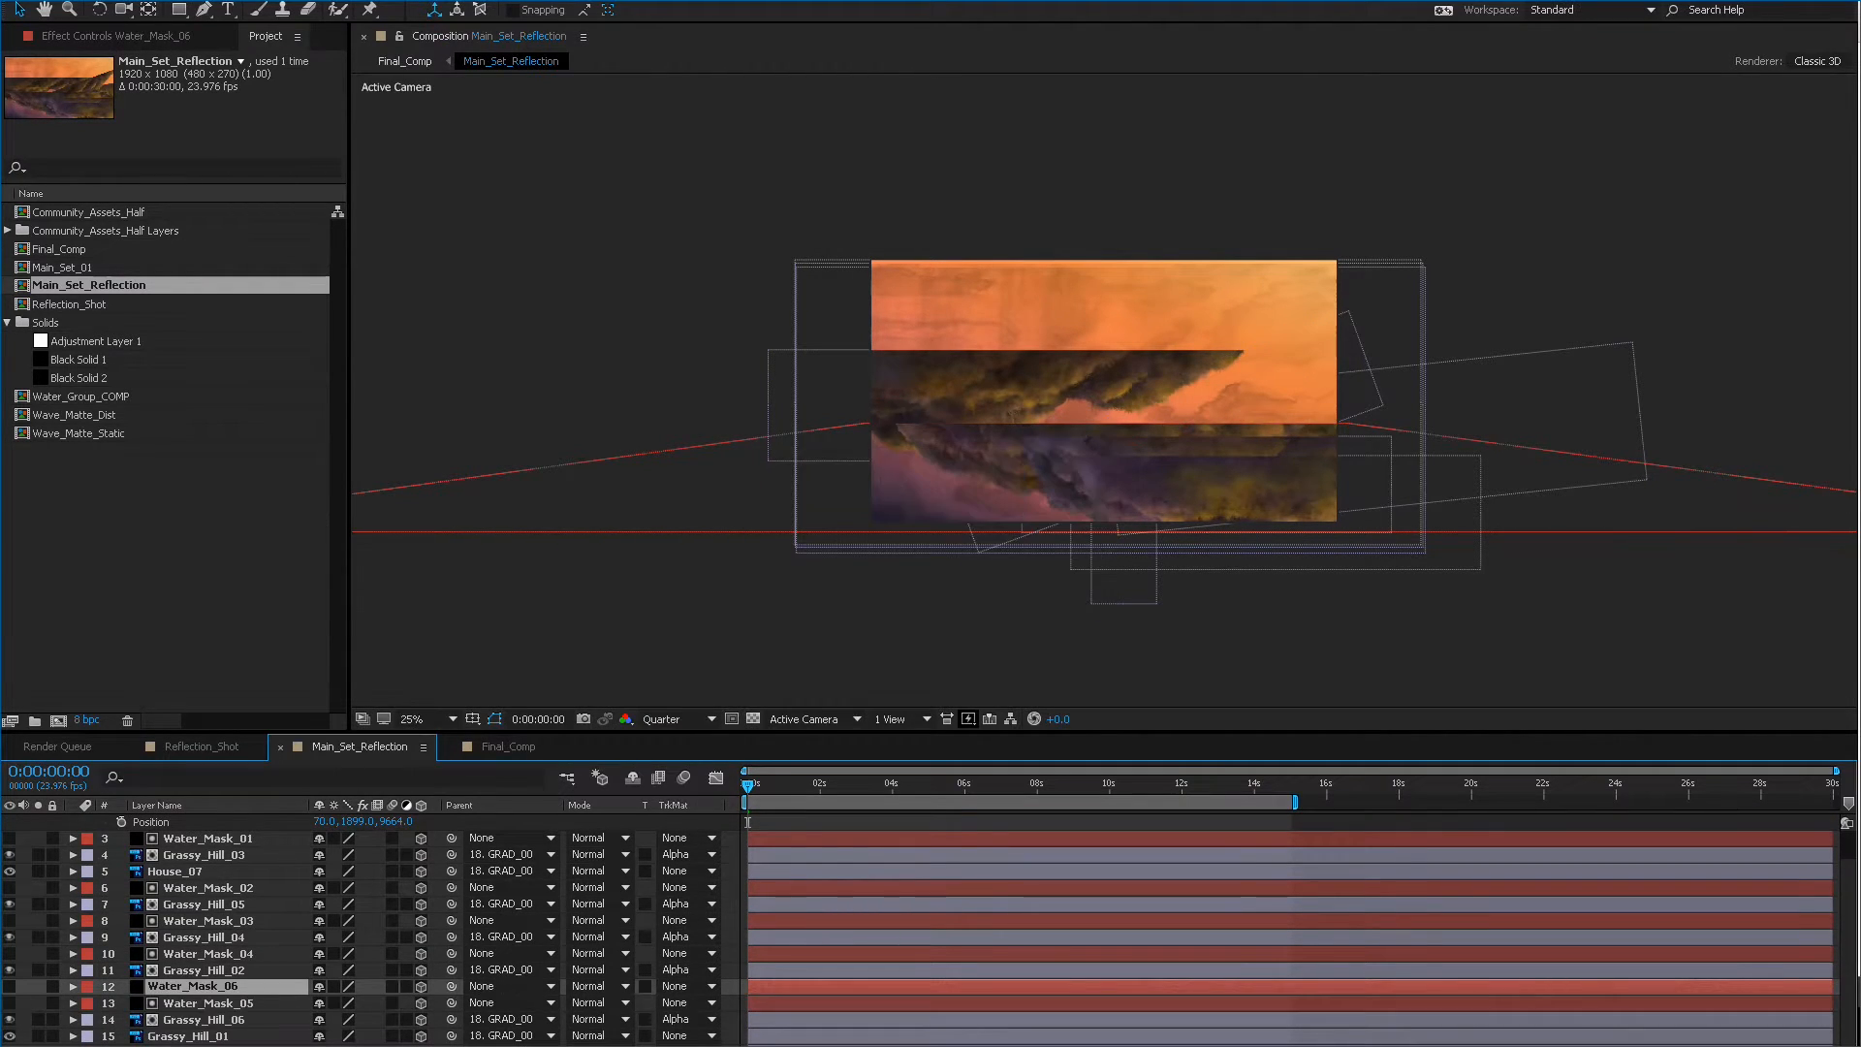
{"action": "key", "text": "ctrl+d"}
{"action": "key", "text": "ctrl+bracketleft"}
{"action": "key", "text": "ctrl+bracketleft"}
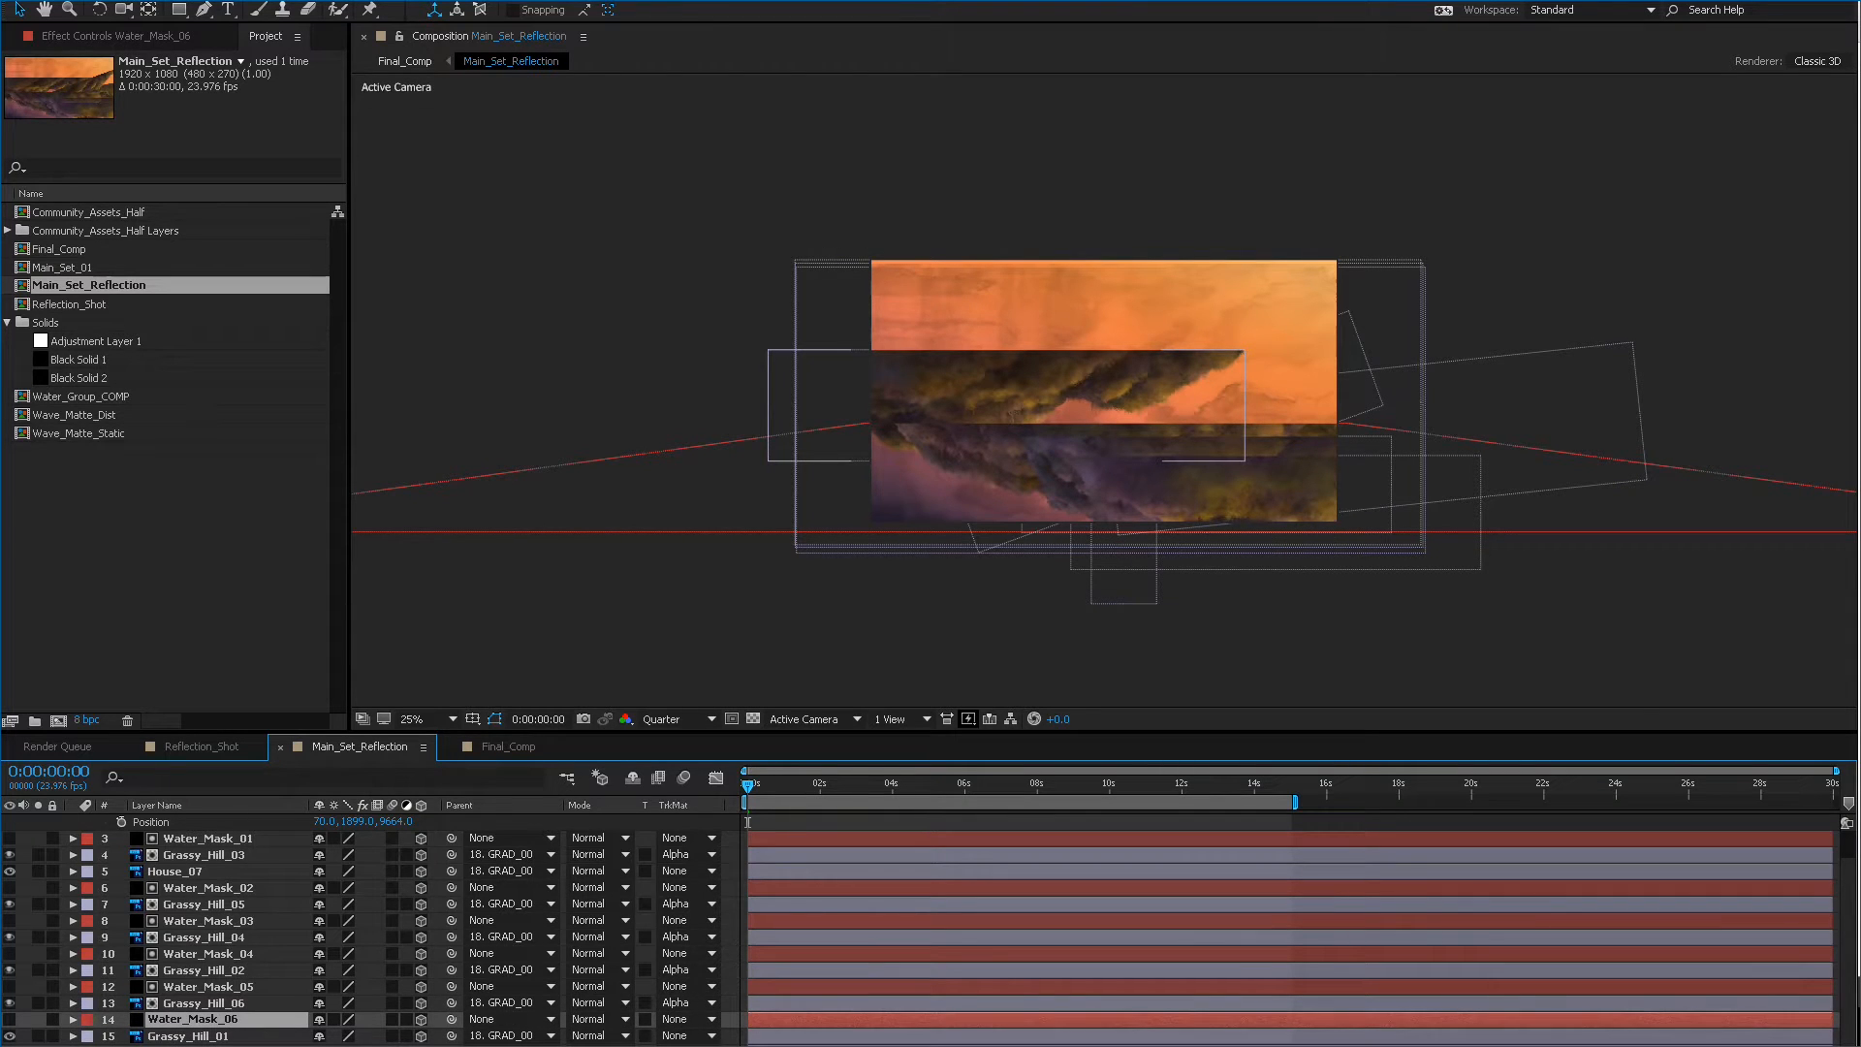
{"action": "key", "text": "ctrl+Down"}
{"action": "left_click", "coordinate": [683, 1035]}
{"action": "key", "text": "Down"}
{"action": "key", "text": "Return"}
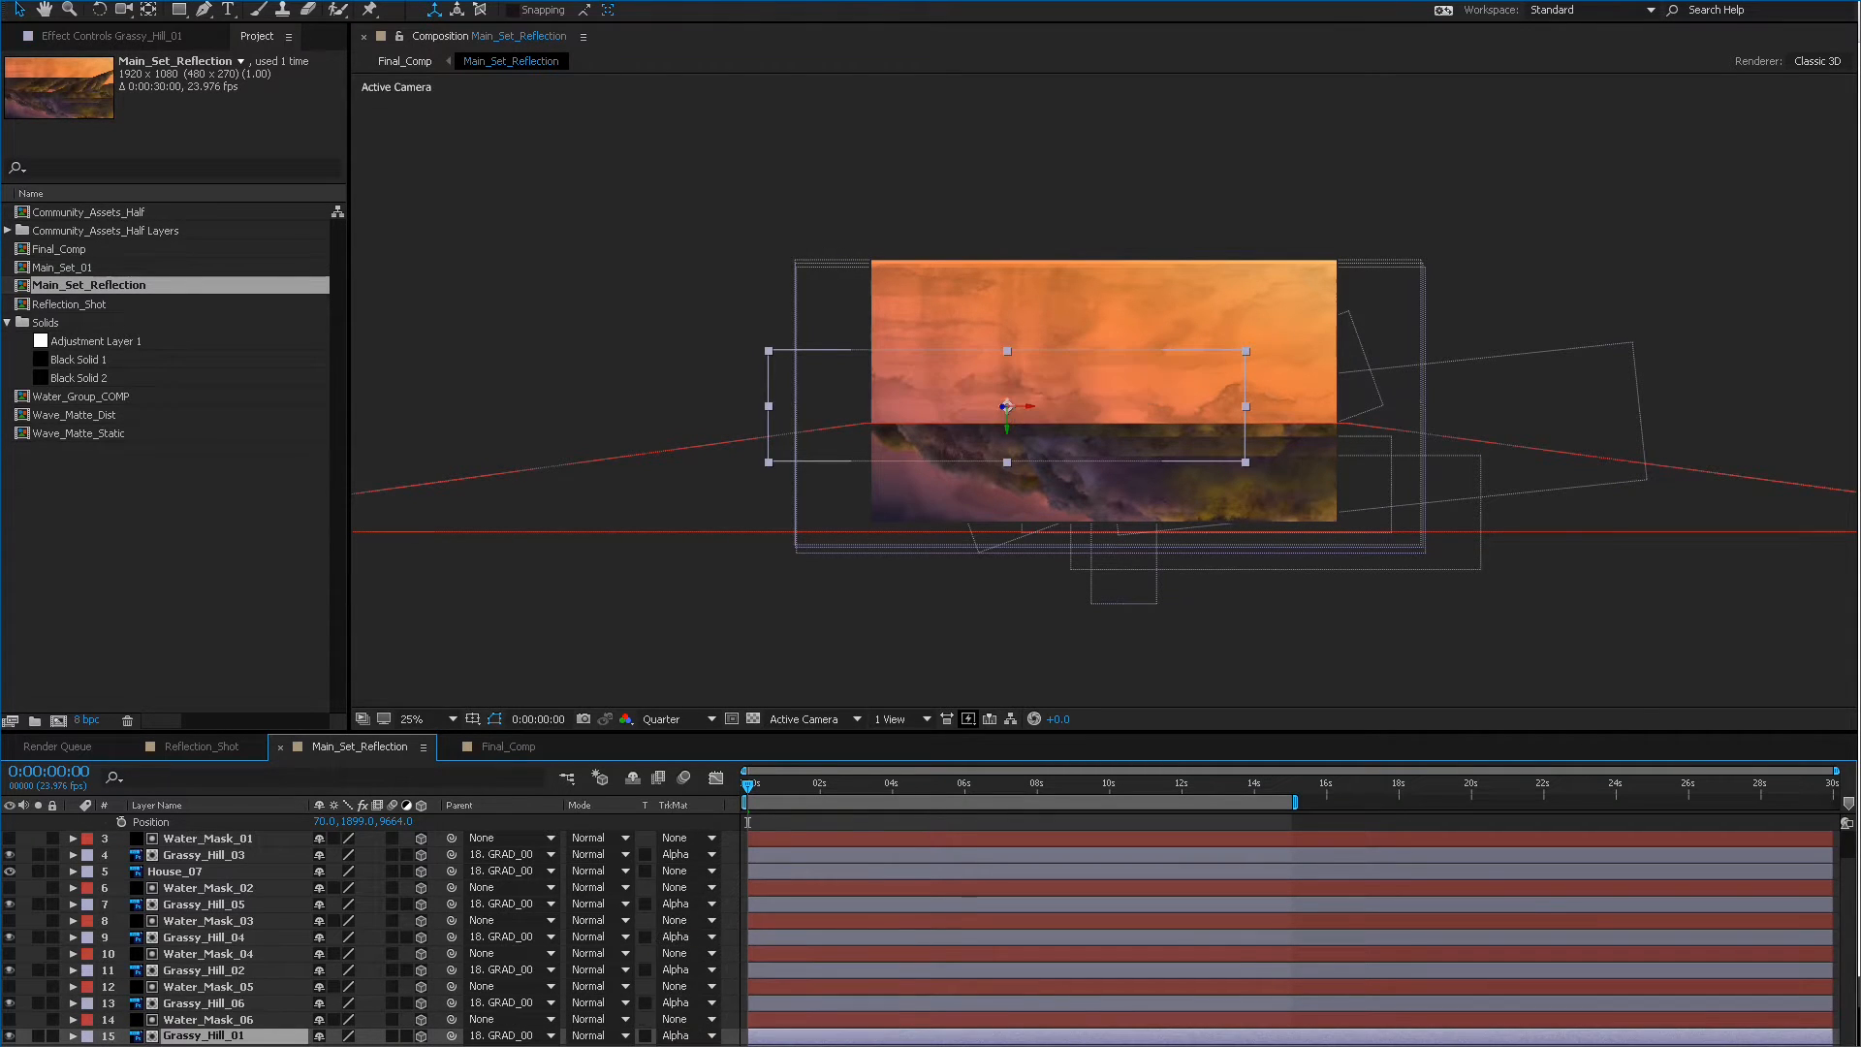
Apply a duplicate of Water_Mask_06, placed directly above BG_Wash_01, as that layer's alpha track matte and play back the composition.
{"action": "scroll", "coordinate": [388, 930], "scroll_direction": "down", "scroll_amount": 1}
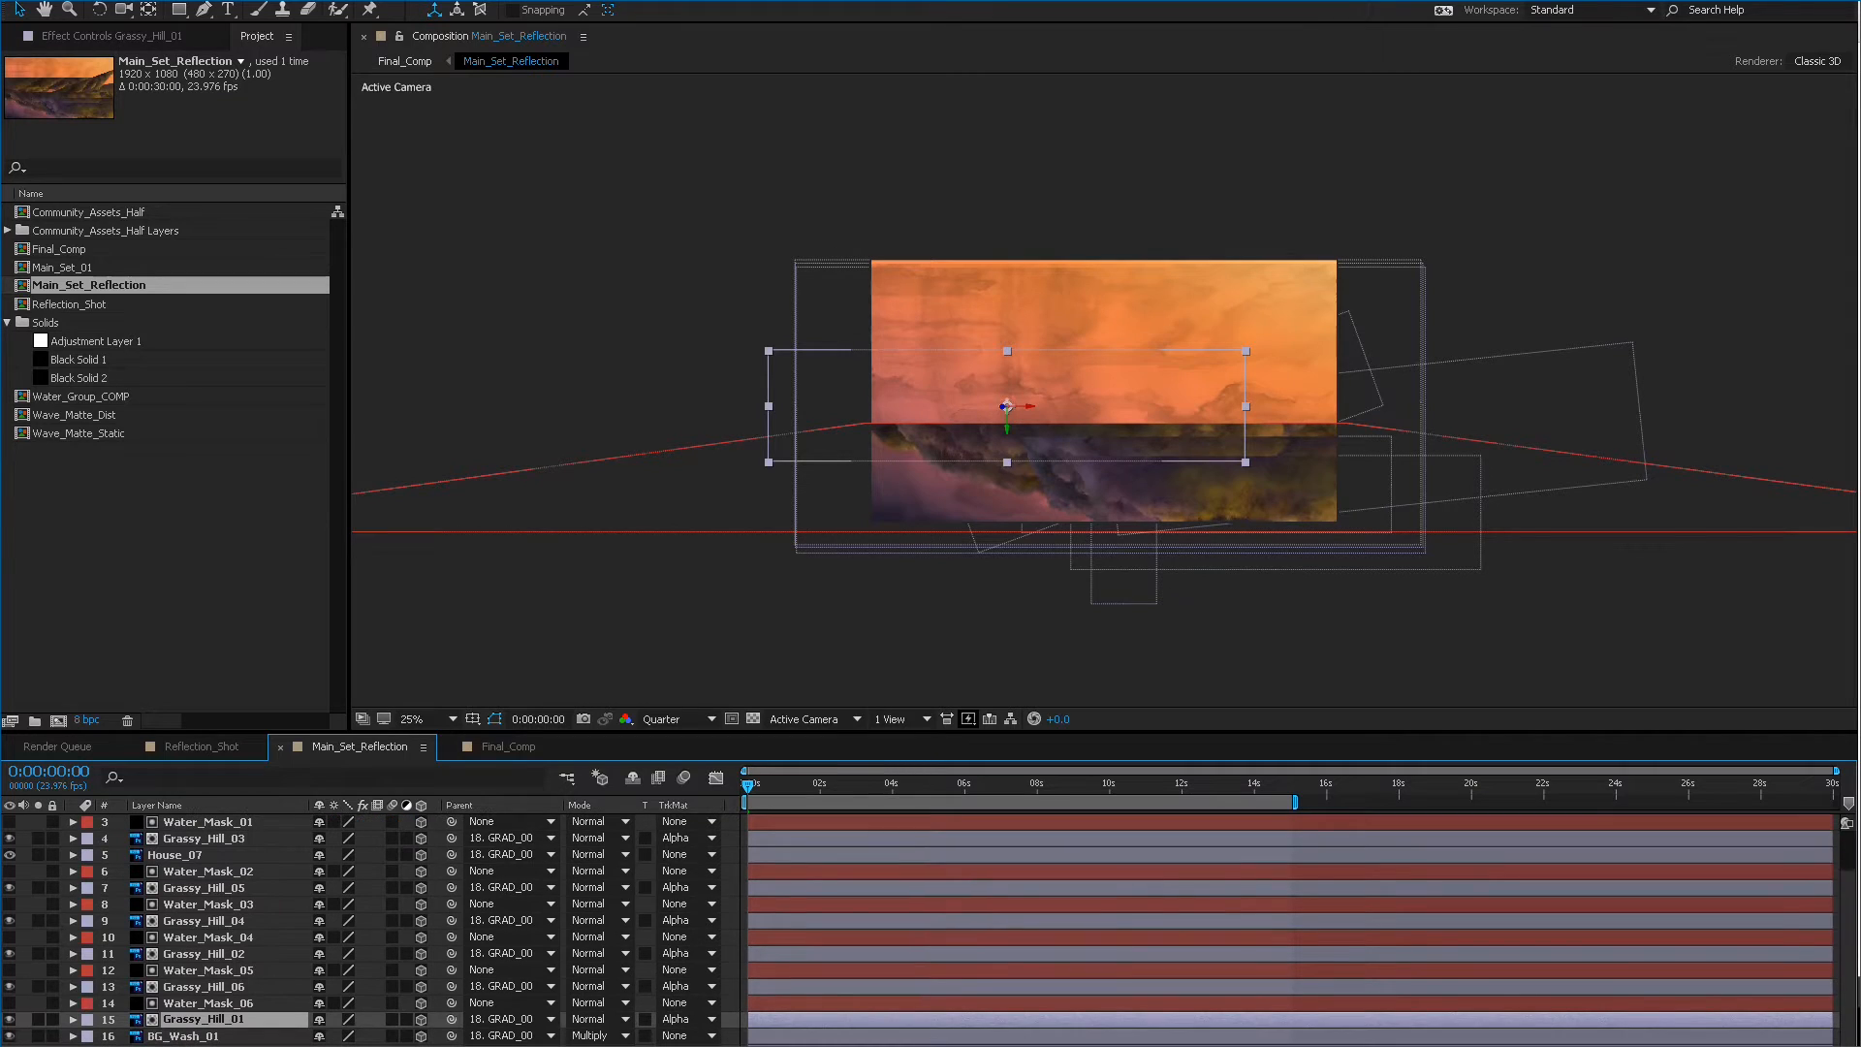
{"action": "left_click", "coordinate": [184, 1035]}
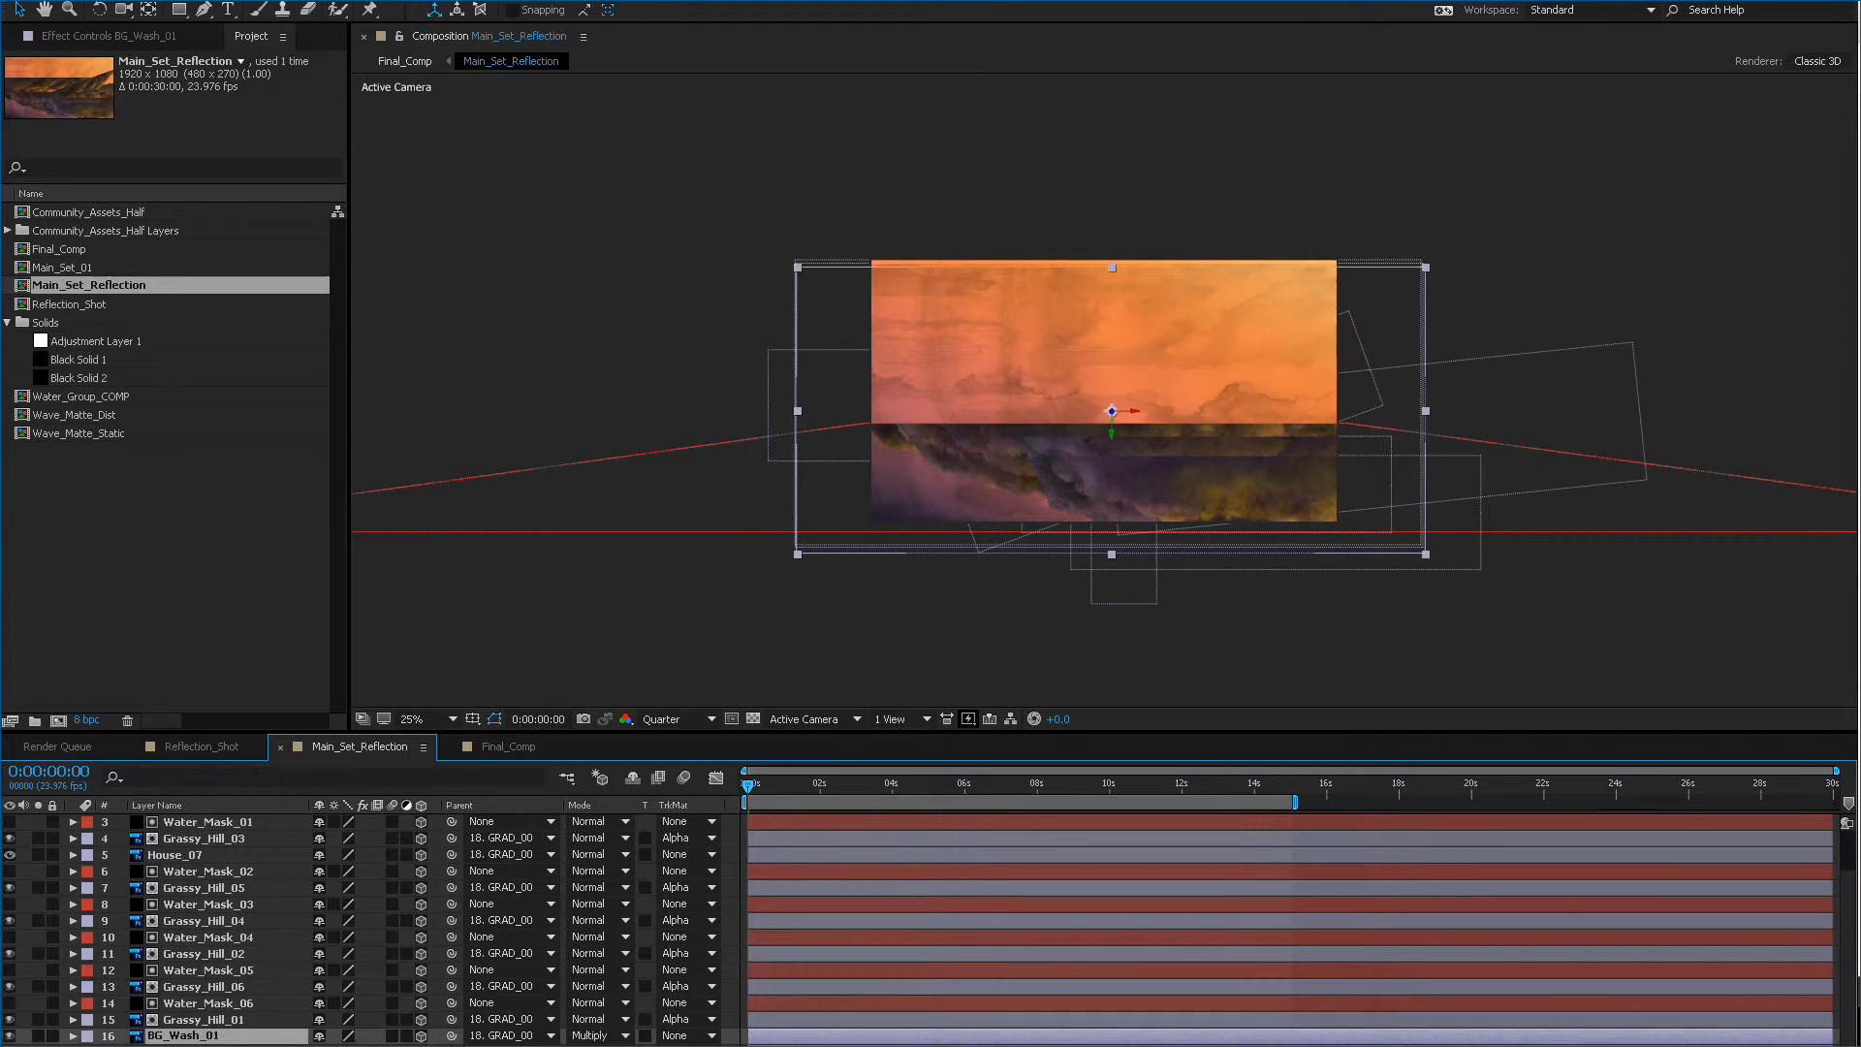
{"action": "left_click", "coordinate": [208, 1002]}
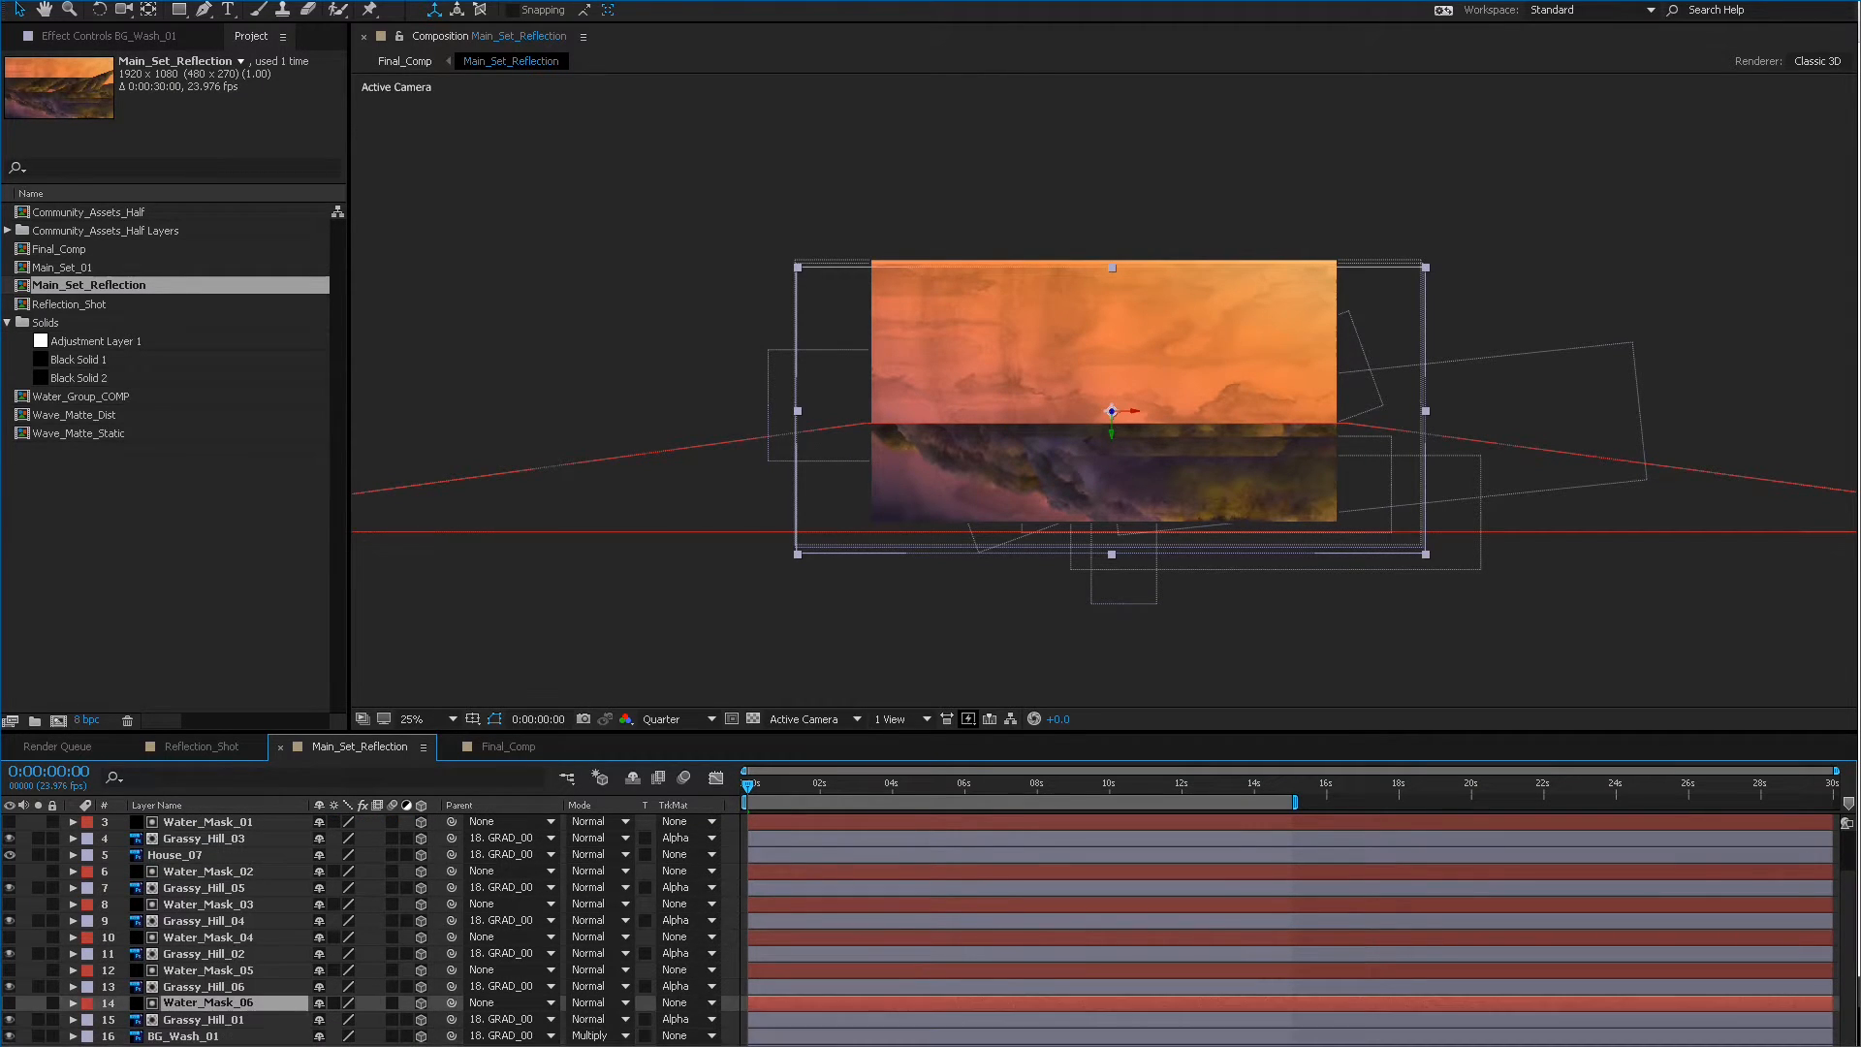
{"action": "key", "text": "ctrl+d"}
{"action": "left_click_drag", "start_coordinate": [193, 1002], "coordinate": [193, 1042]}
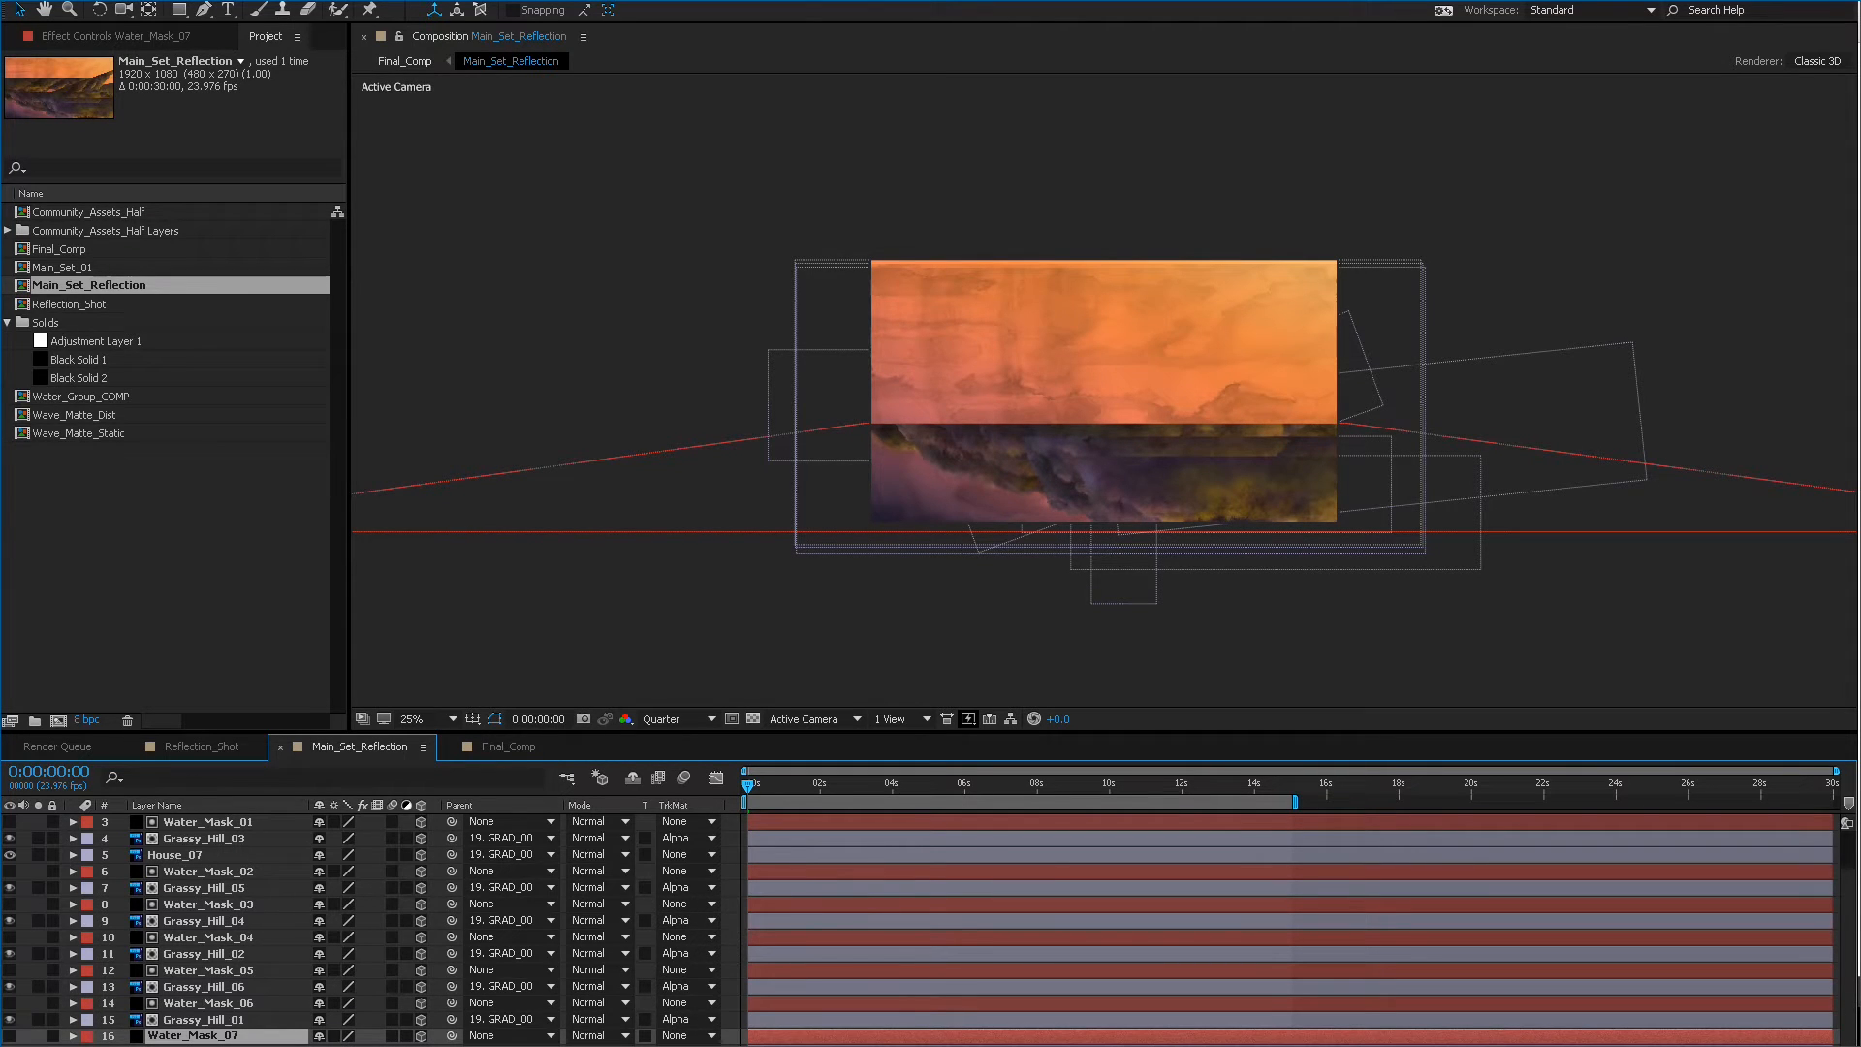
{"action": "scroll", "coordinate": [927, 928], "scroll_direction": "down", "scroll_amount": 1}
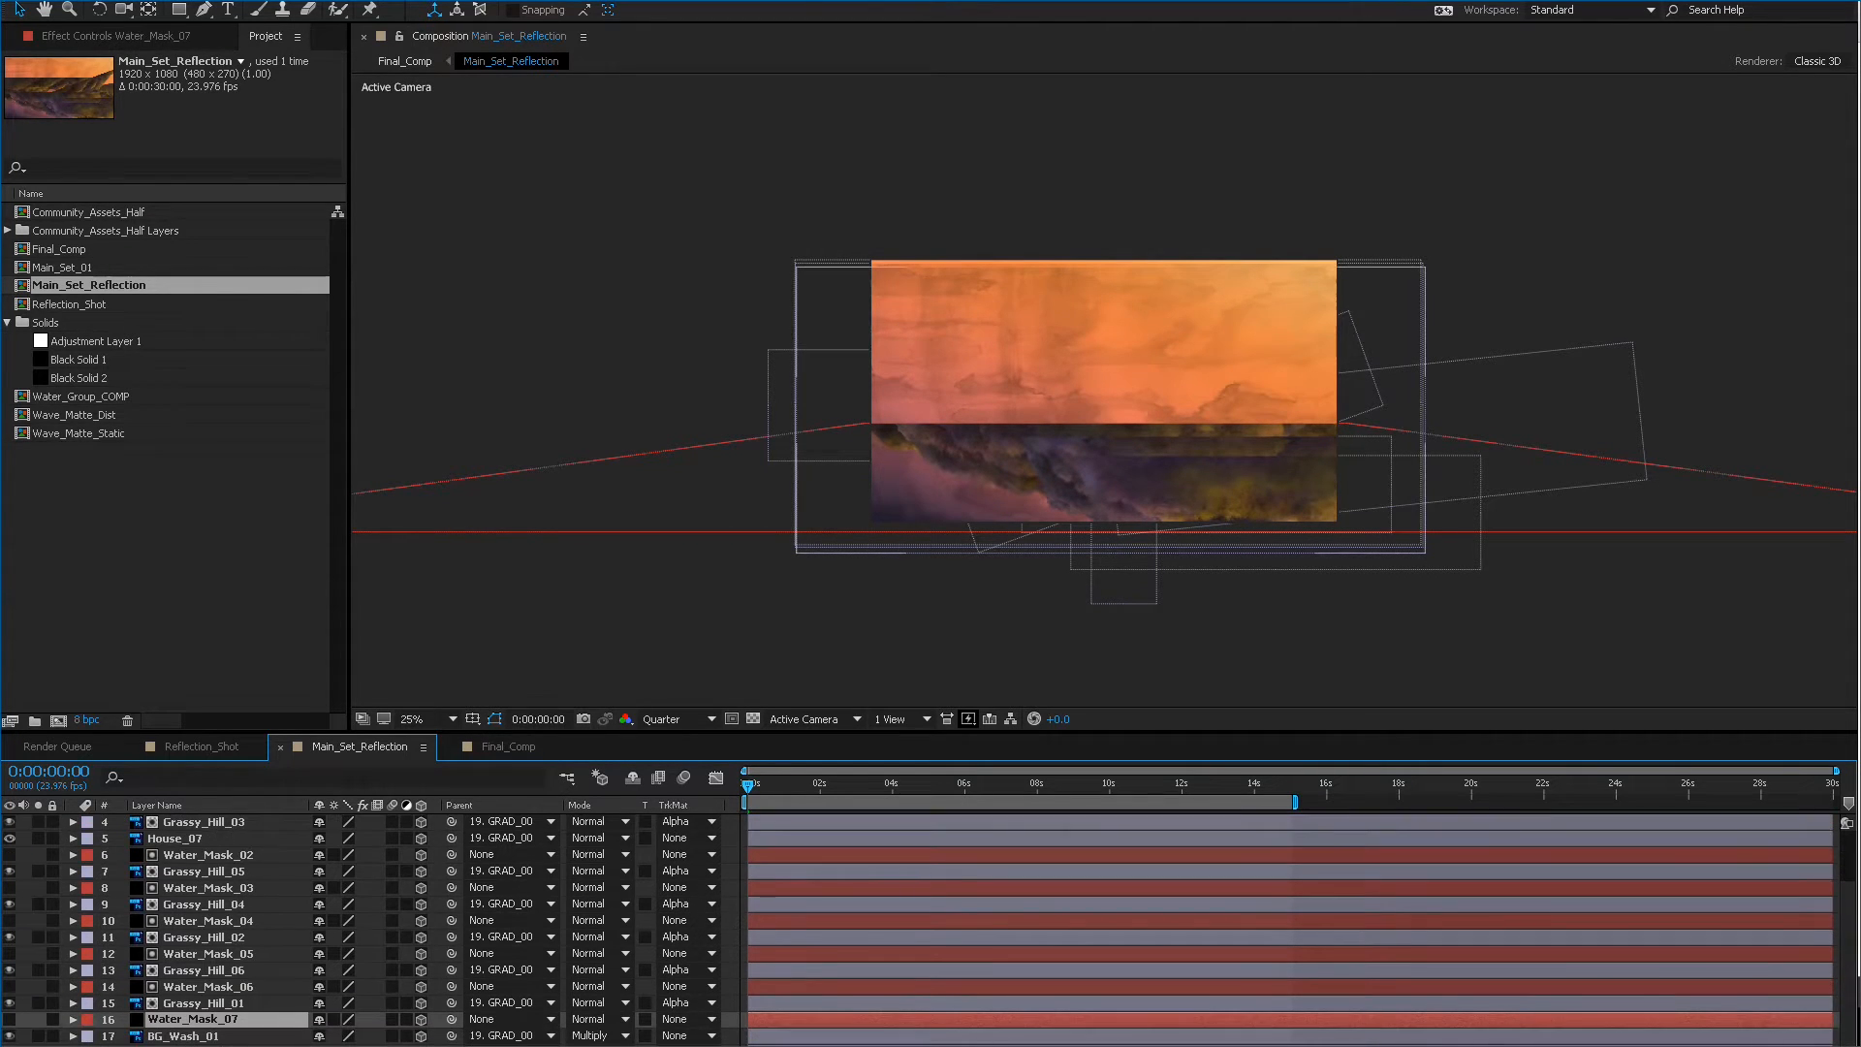
{"action": "left_click", "coordinate": [690, 1035]}
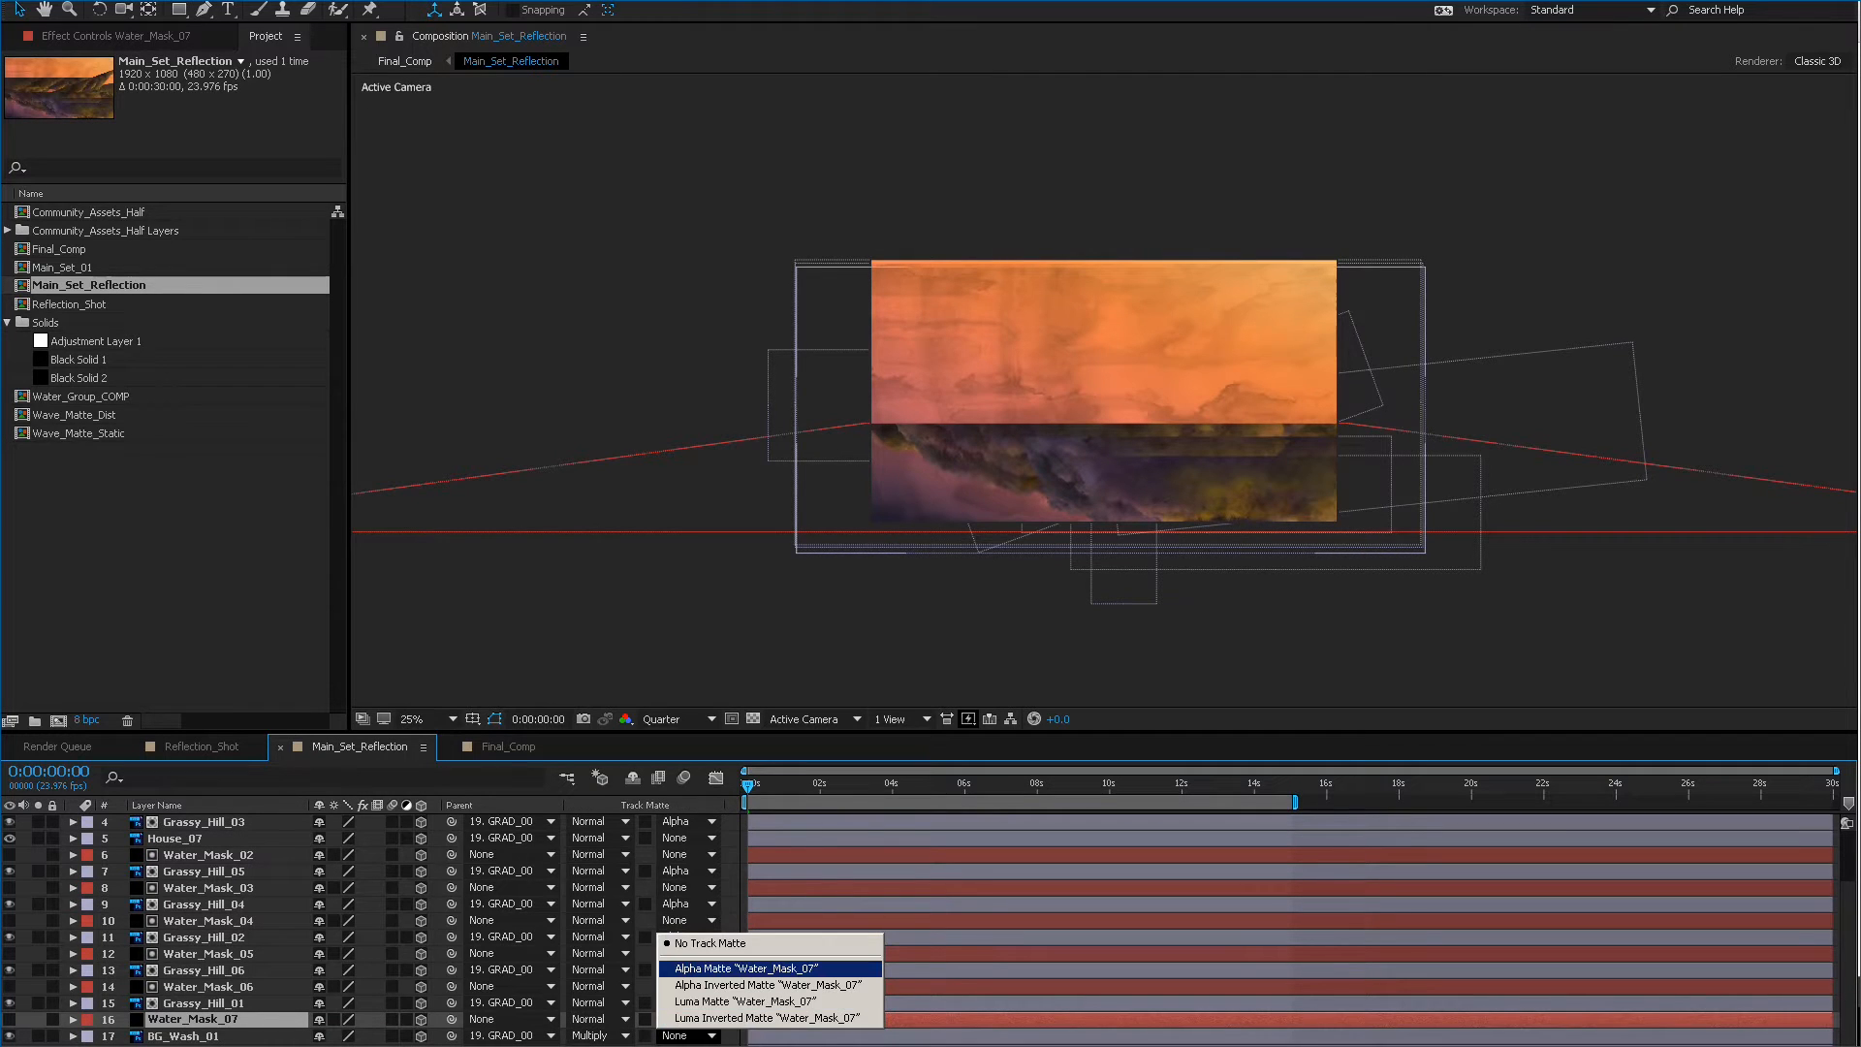
{"action": "left_click", "coordinate": [746, 969]}
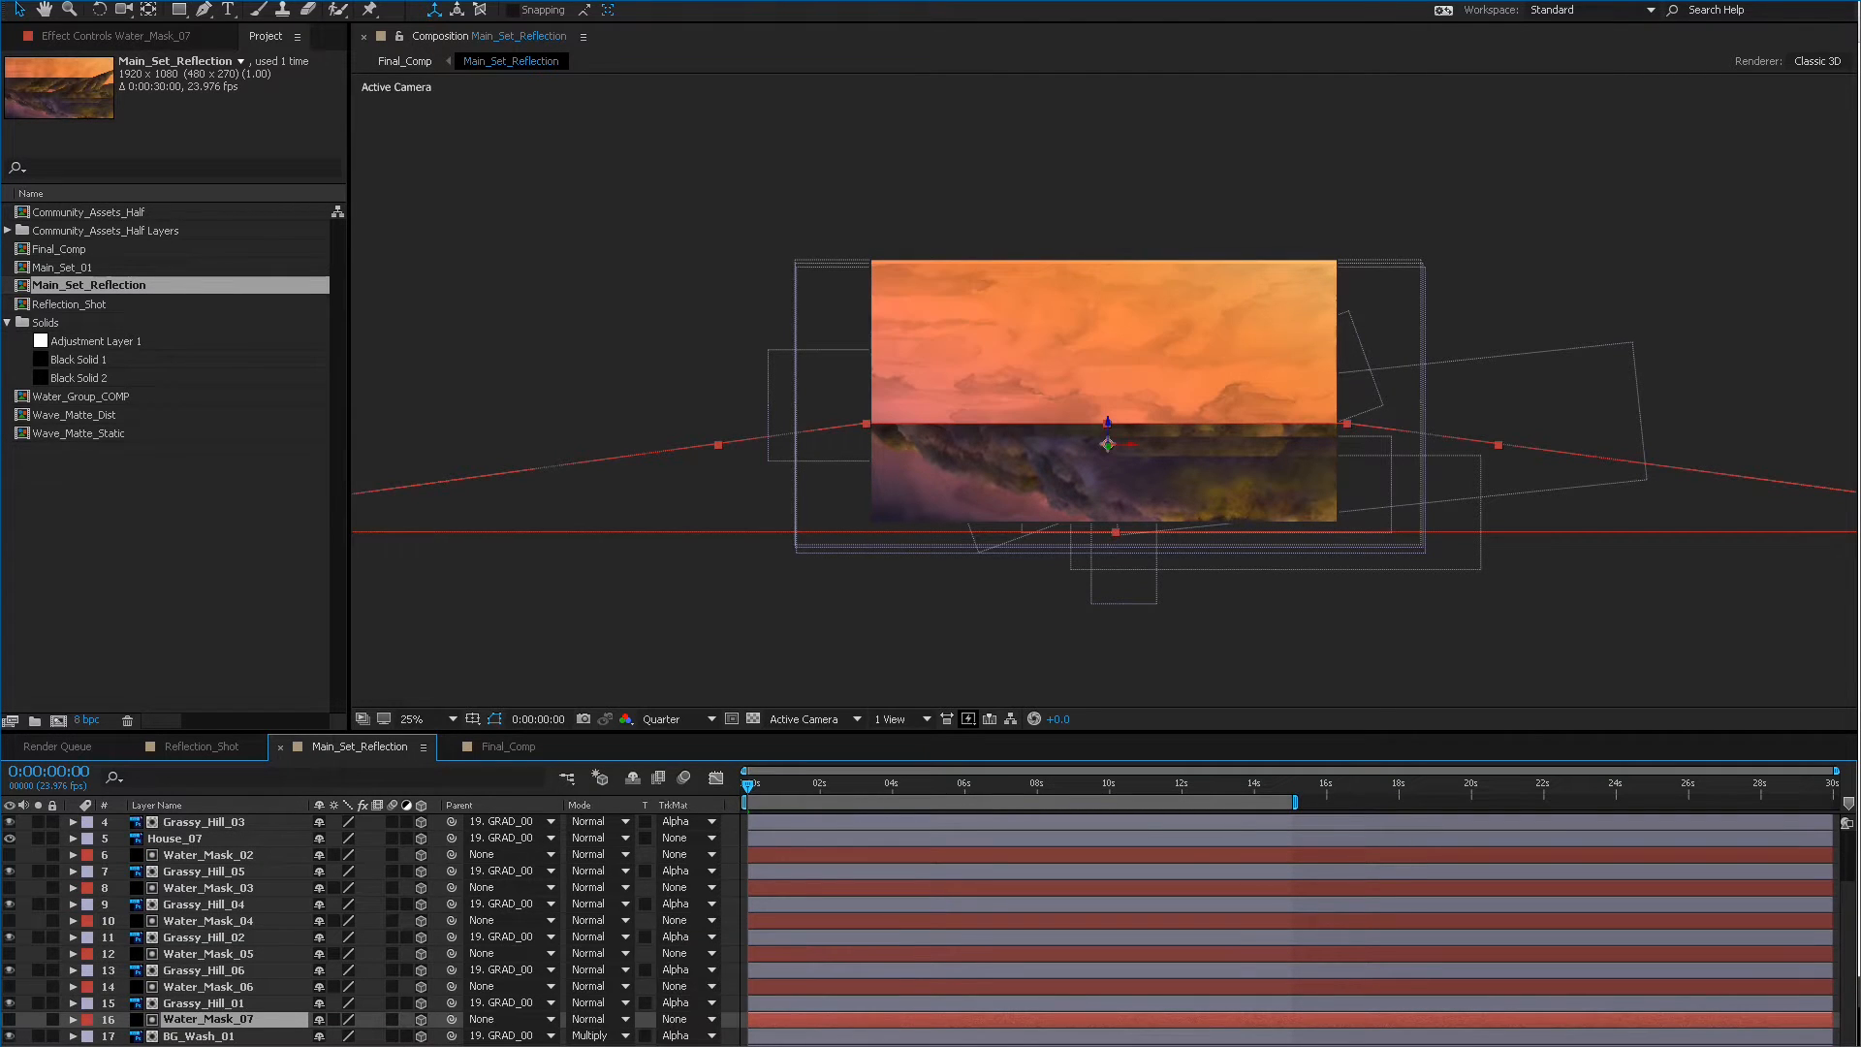
{"action": "key", "text": "space"}
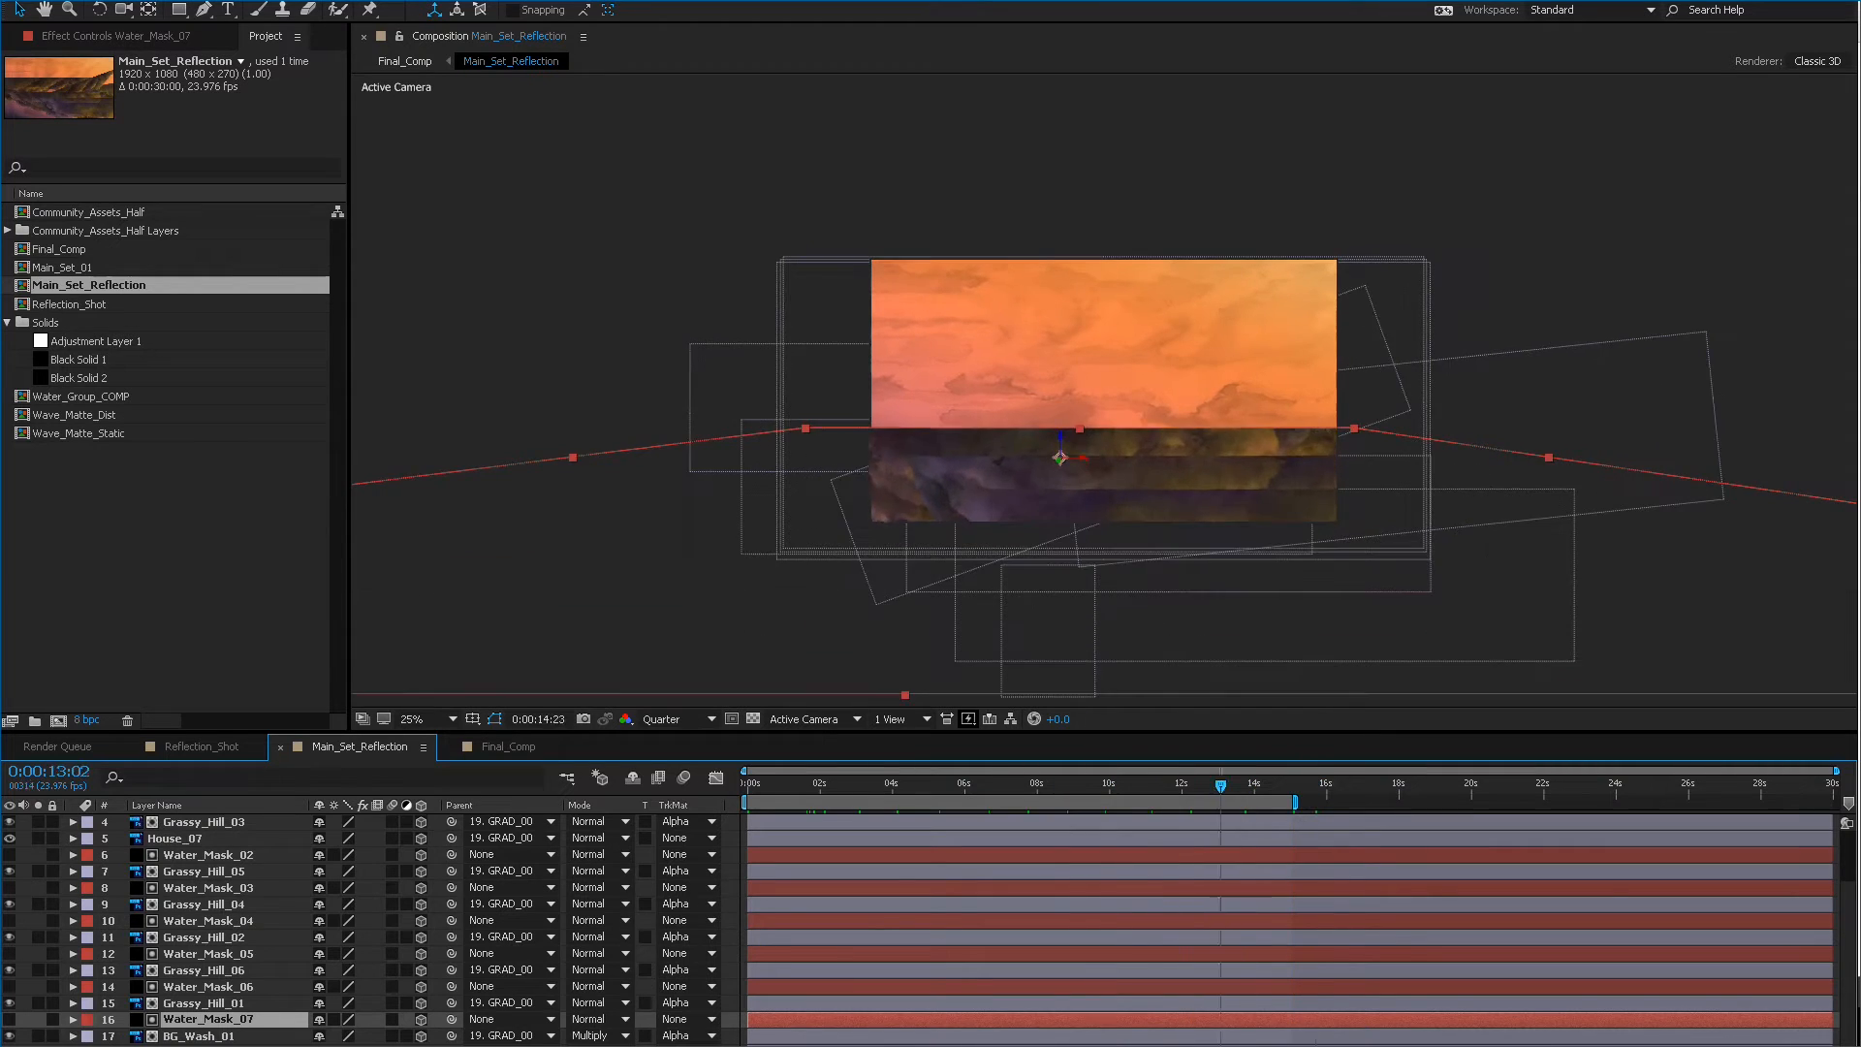
Duplicate Water_Mask_07, place the copy directly above BG_Wash_02 and apply it as that layer's alpha track matte.
{"action": "mouse_move", "coordinate": [766, 783]}
{"action": "left_mouse_down"}
{"action": "mouse_move", "coordinate": [1250, 783]}
{"action": "mouse_move", "coordinate": [748, 783]}
{"action": "left_mouse_up"}
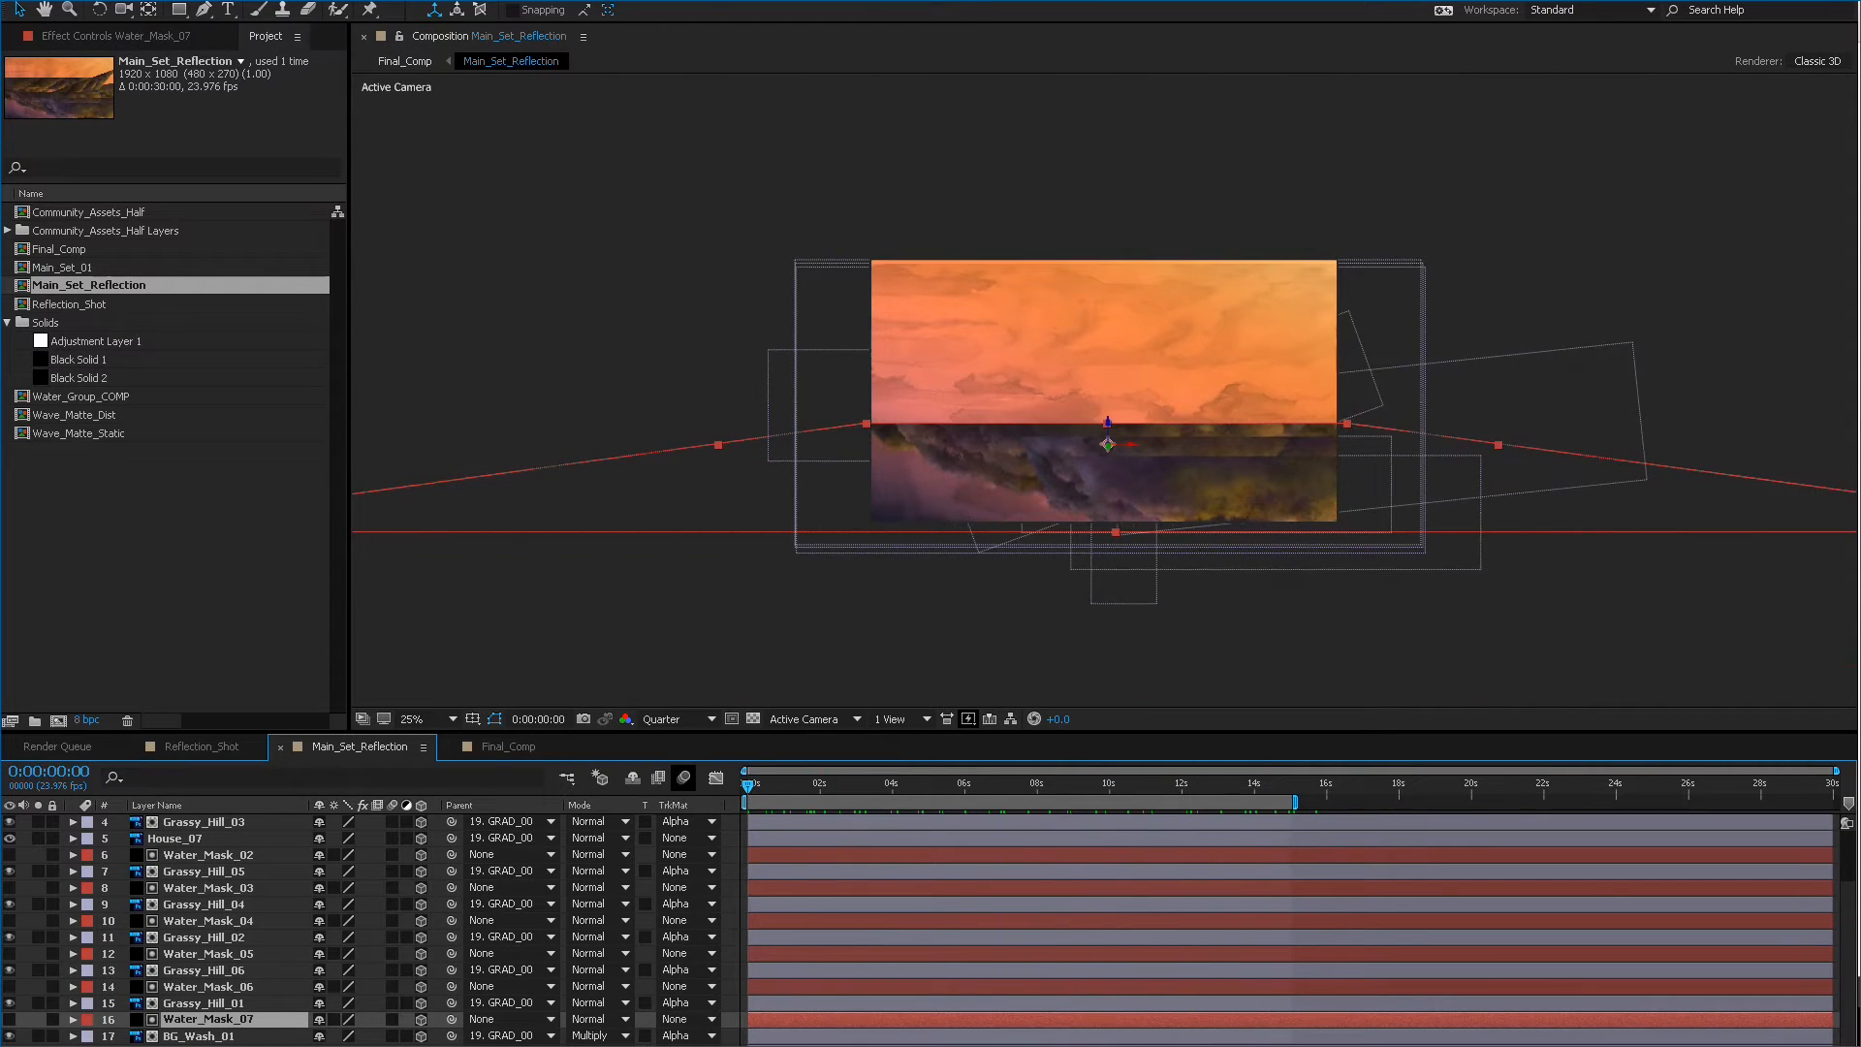
{"action": "left_click", "coordinate": [198, 1035]}
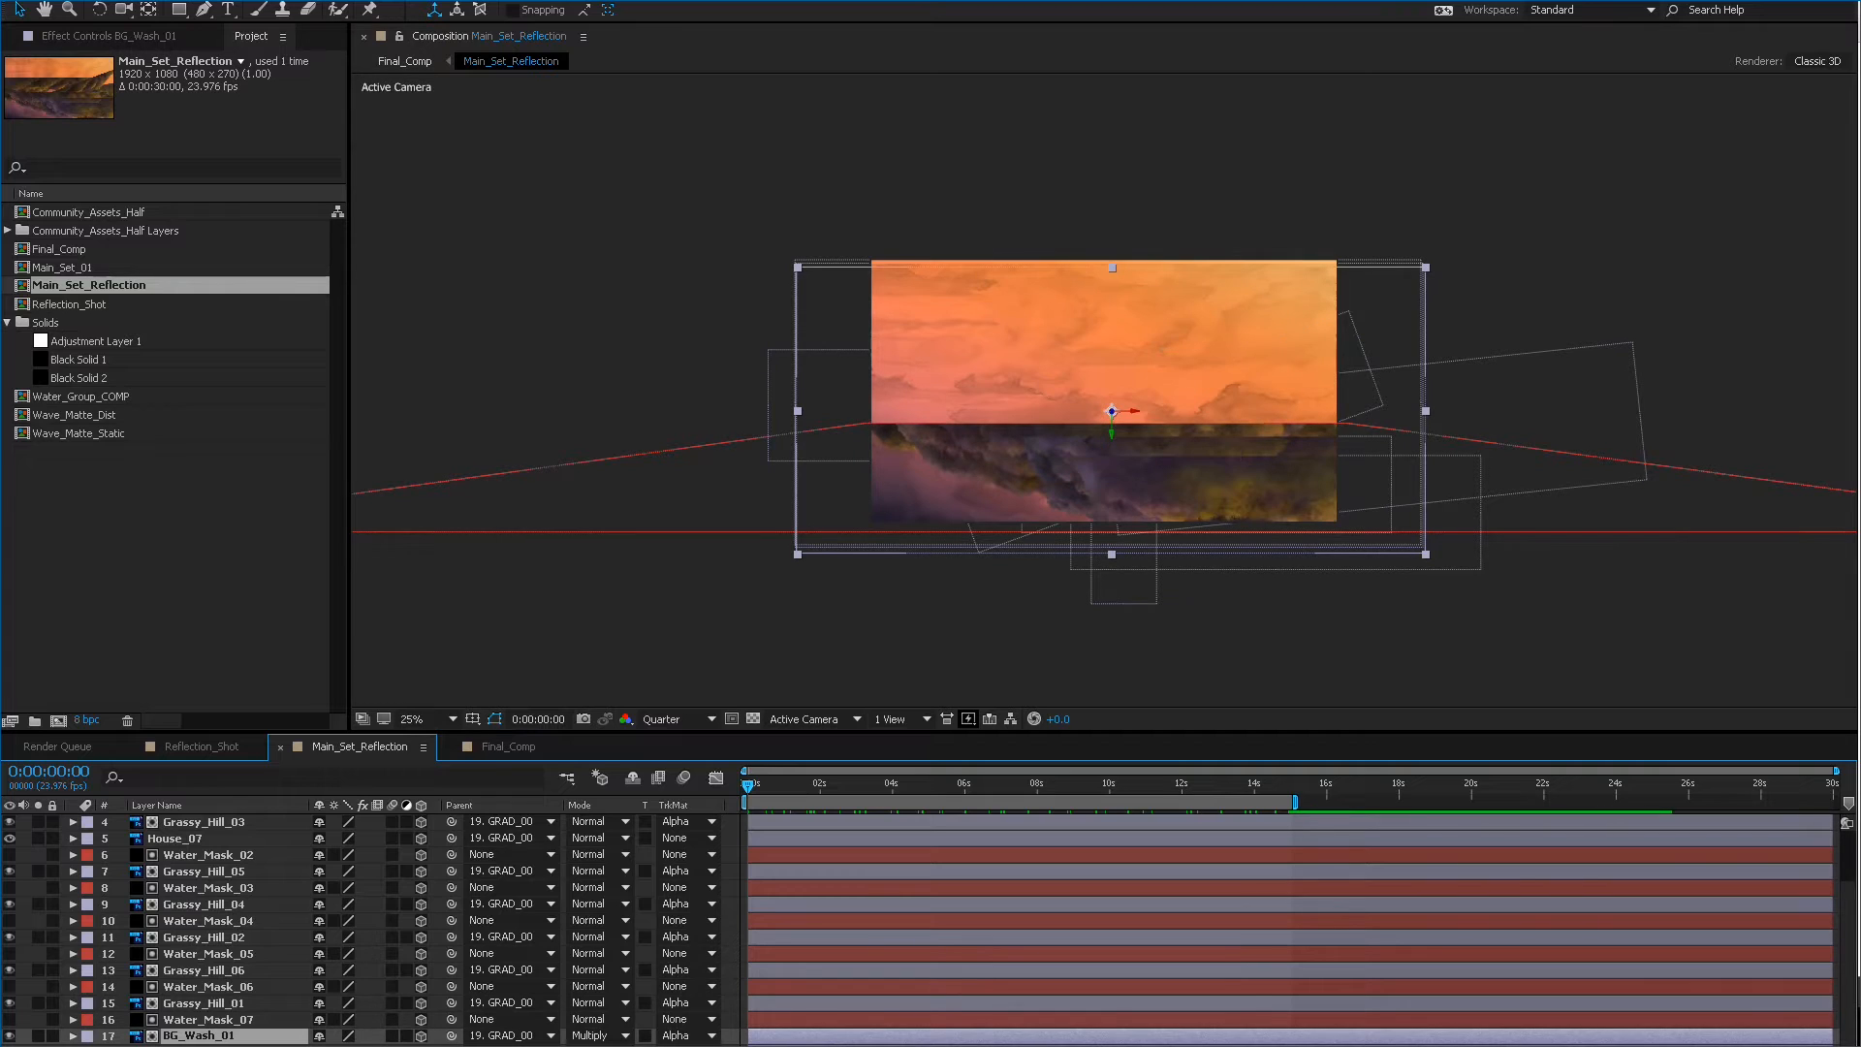
{"action": "key", "text": "grave"}
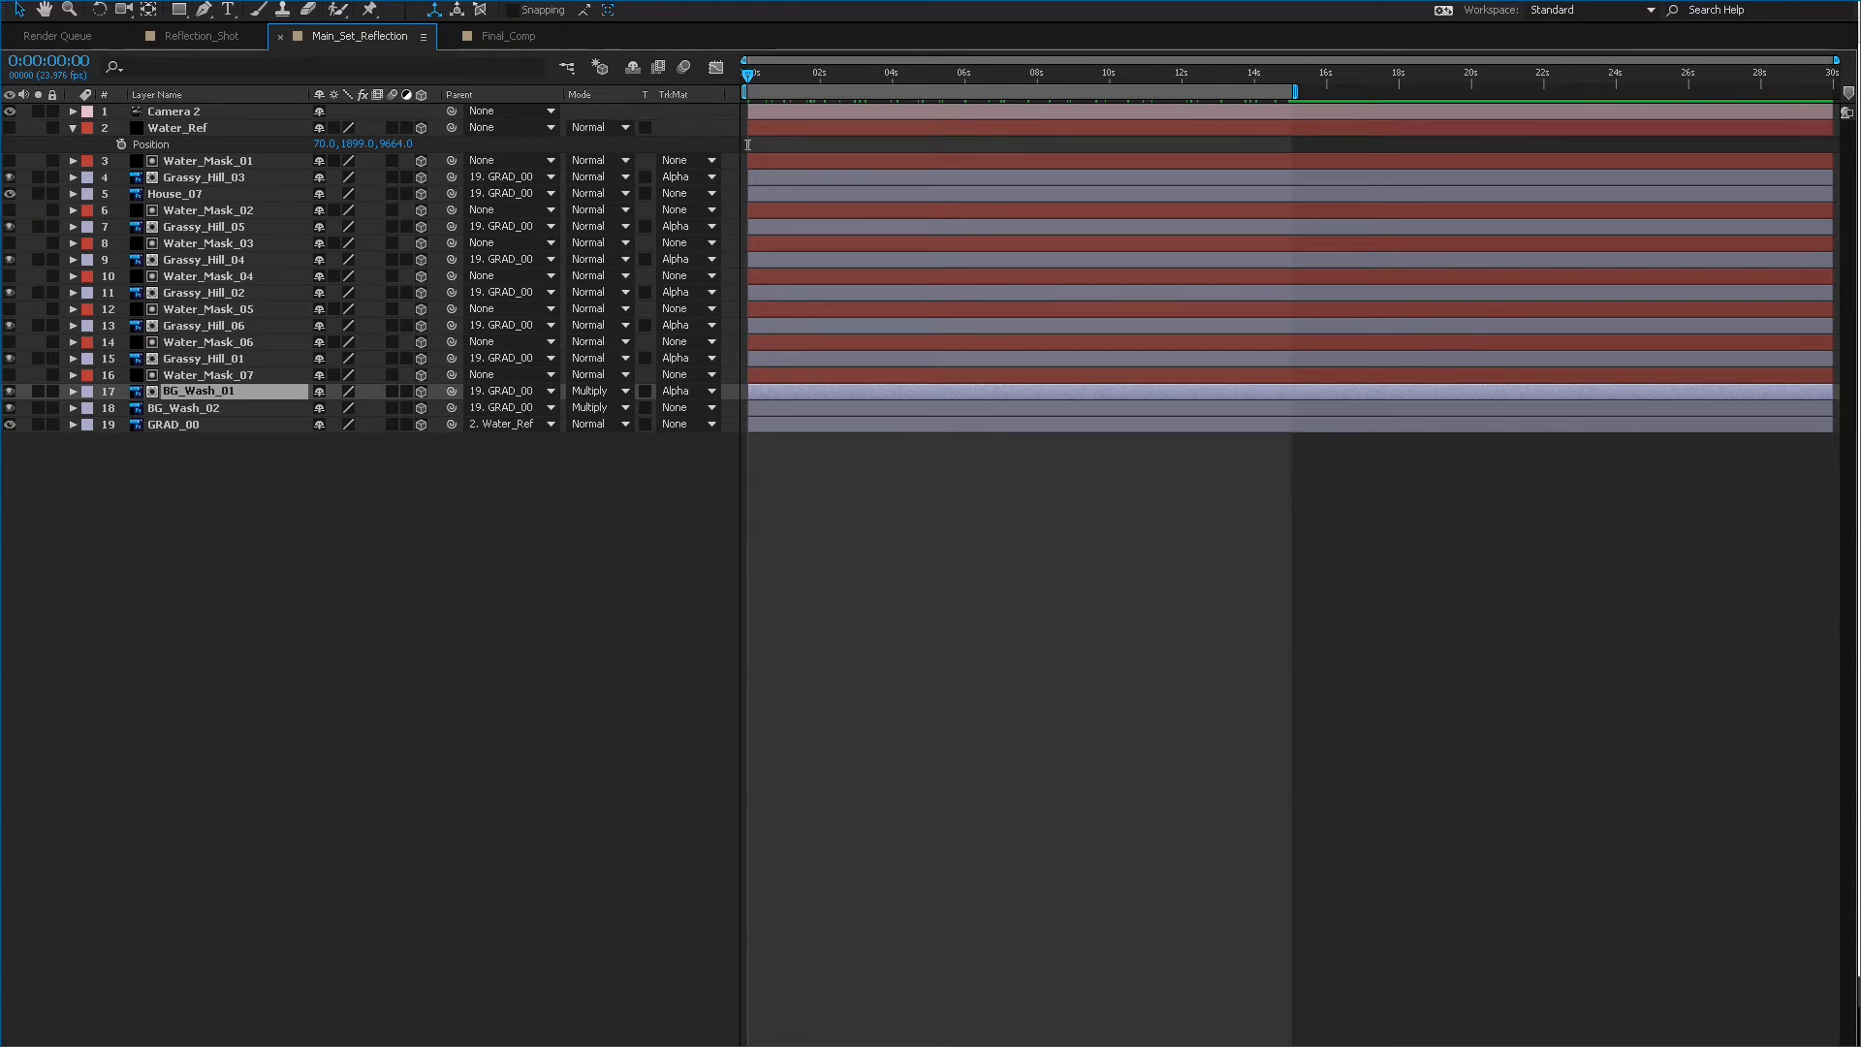
{"action": "left_click", "coordinate": [208, 160]}
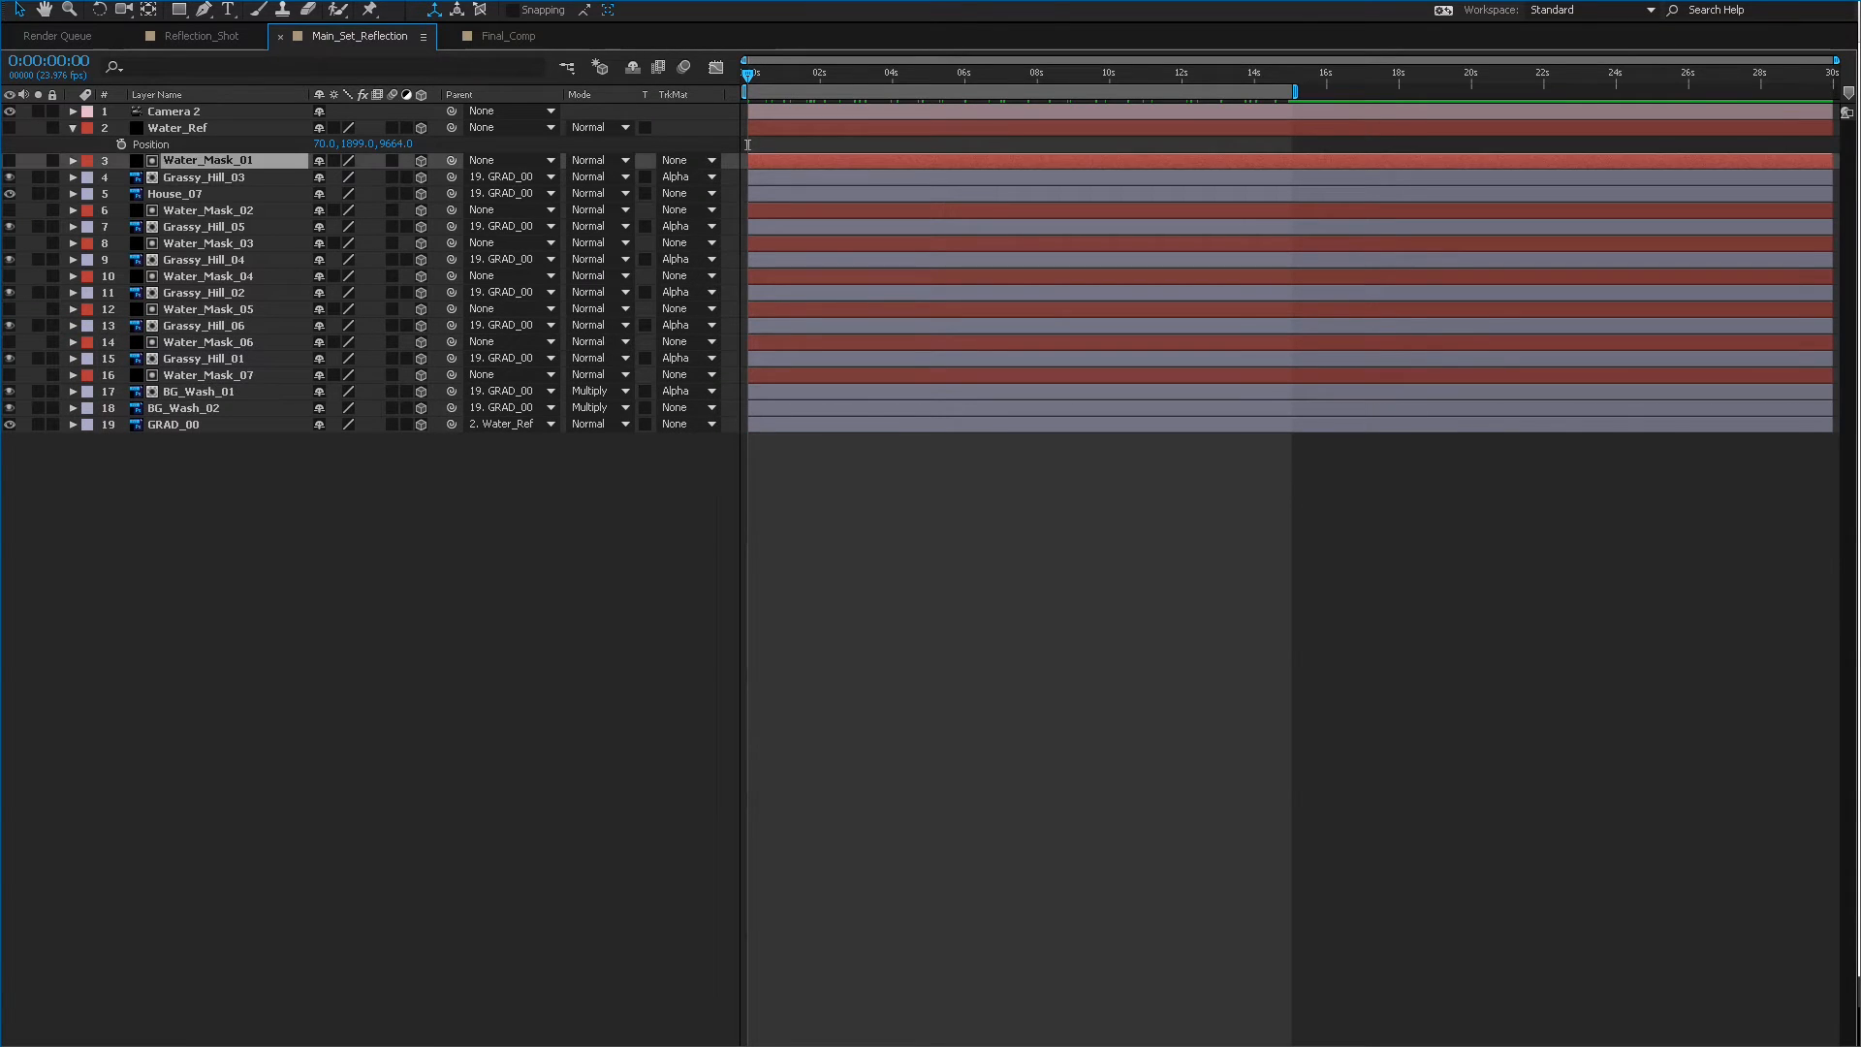
{"action": "left_click", "coordinate": [207, 374]}
{"action": "key", "text": "ctrl+d"}
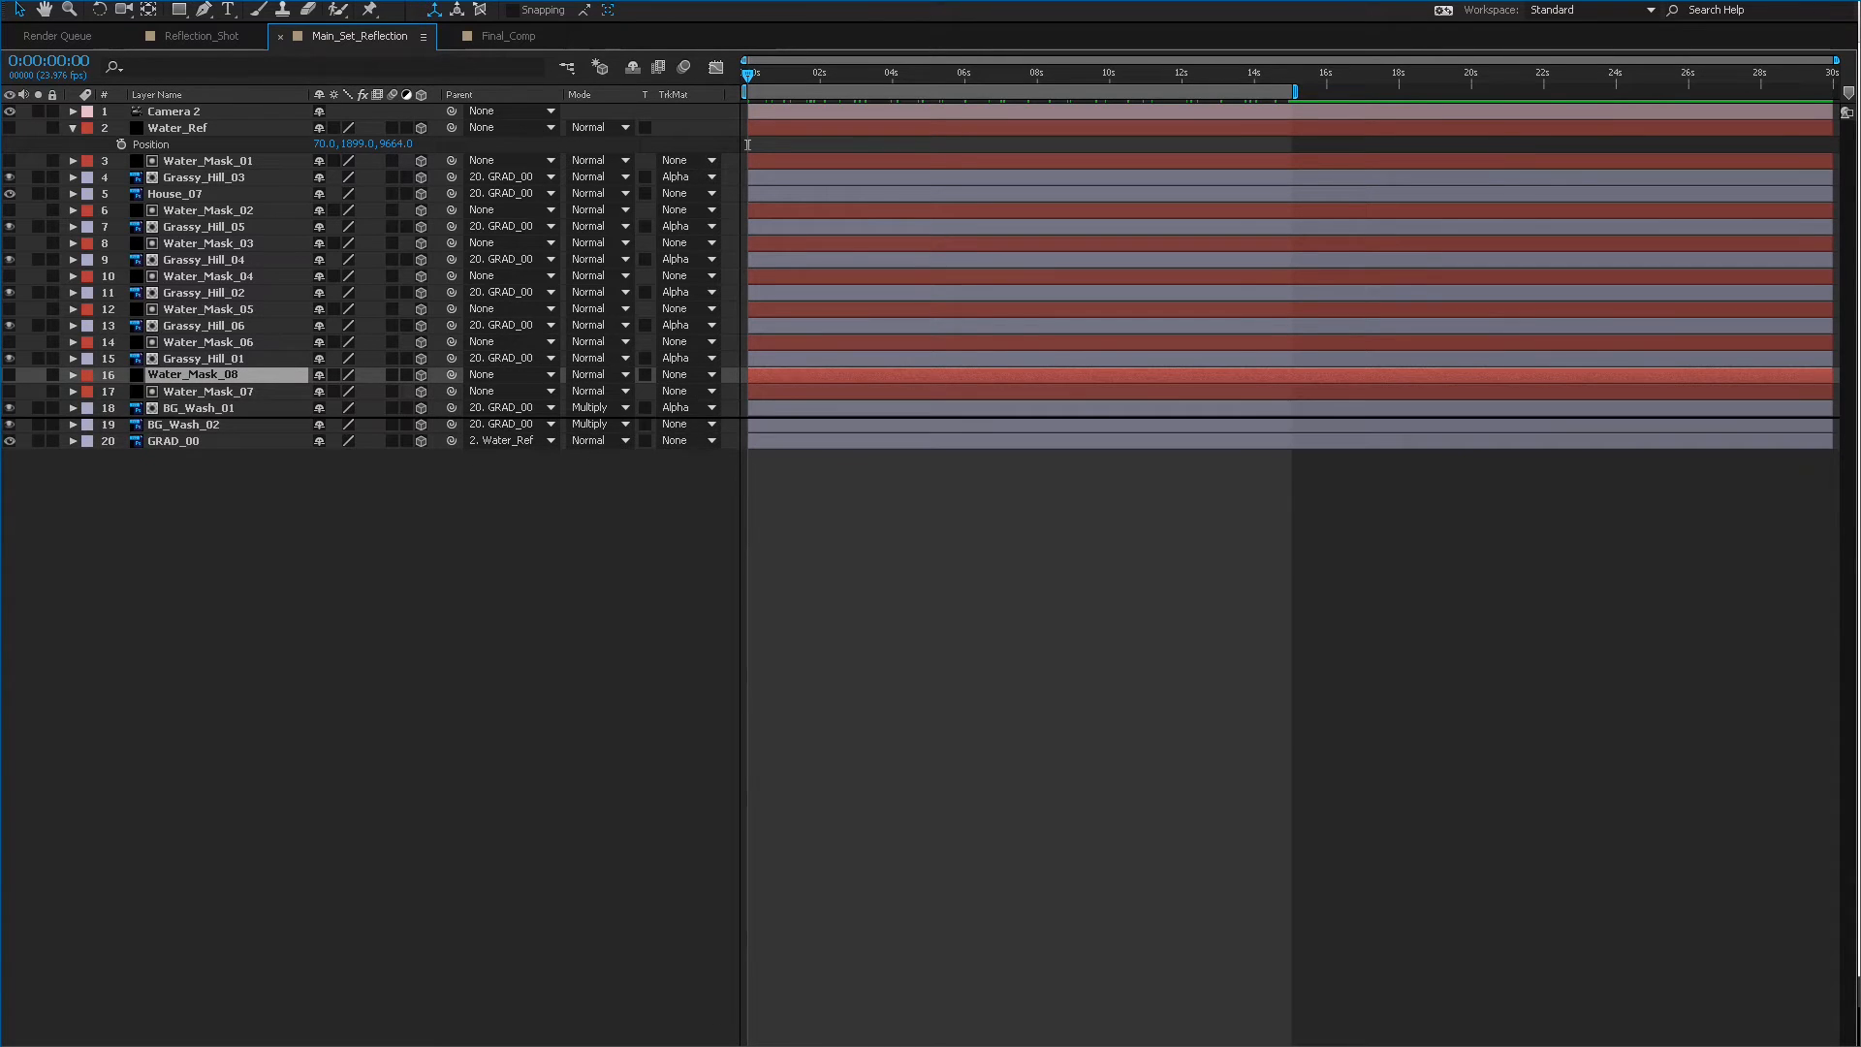
{"action": "key", "text": "ctrl+bracketleft"}
{"action": "key", "text": "ctrl+bracketleft"}
{"action": "left_click", "coordinate": [678, 423]}
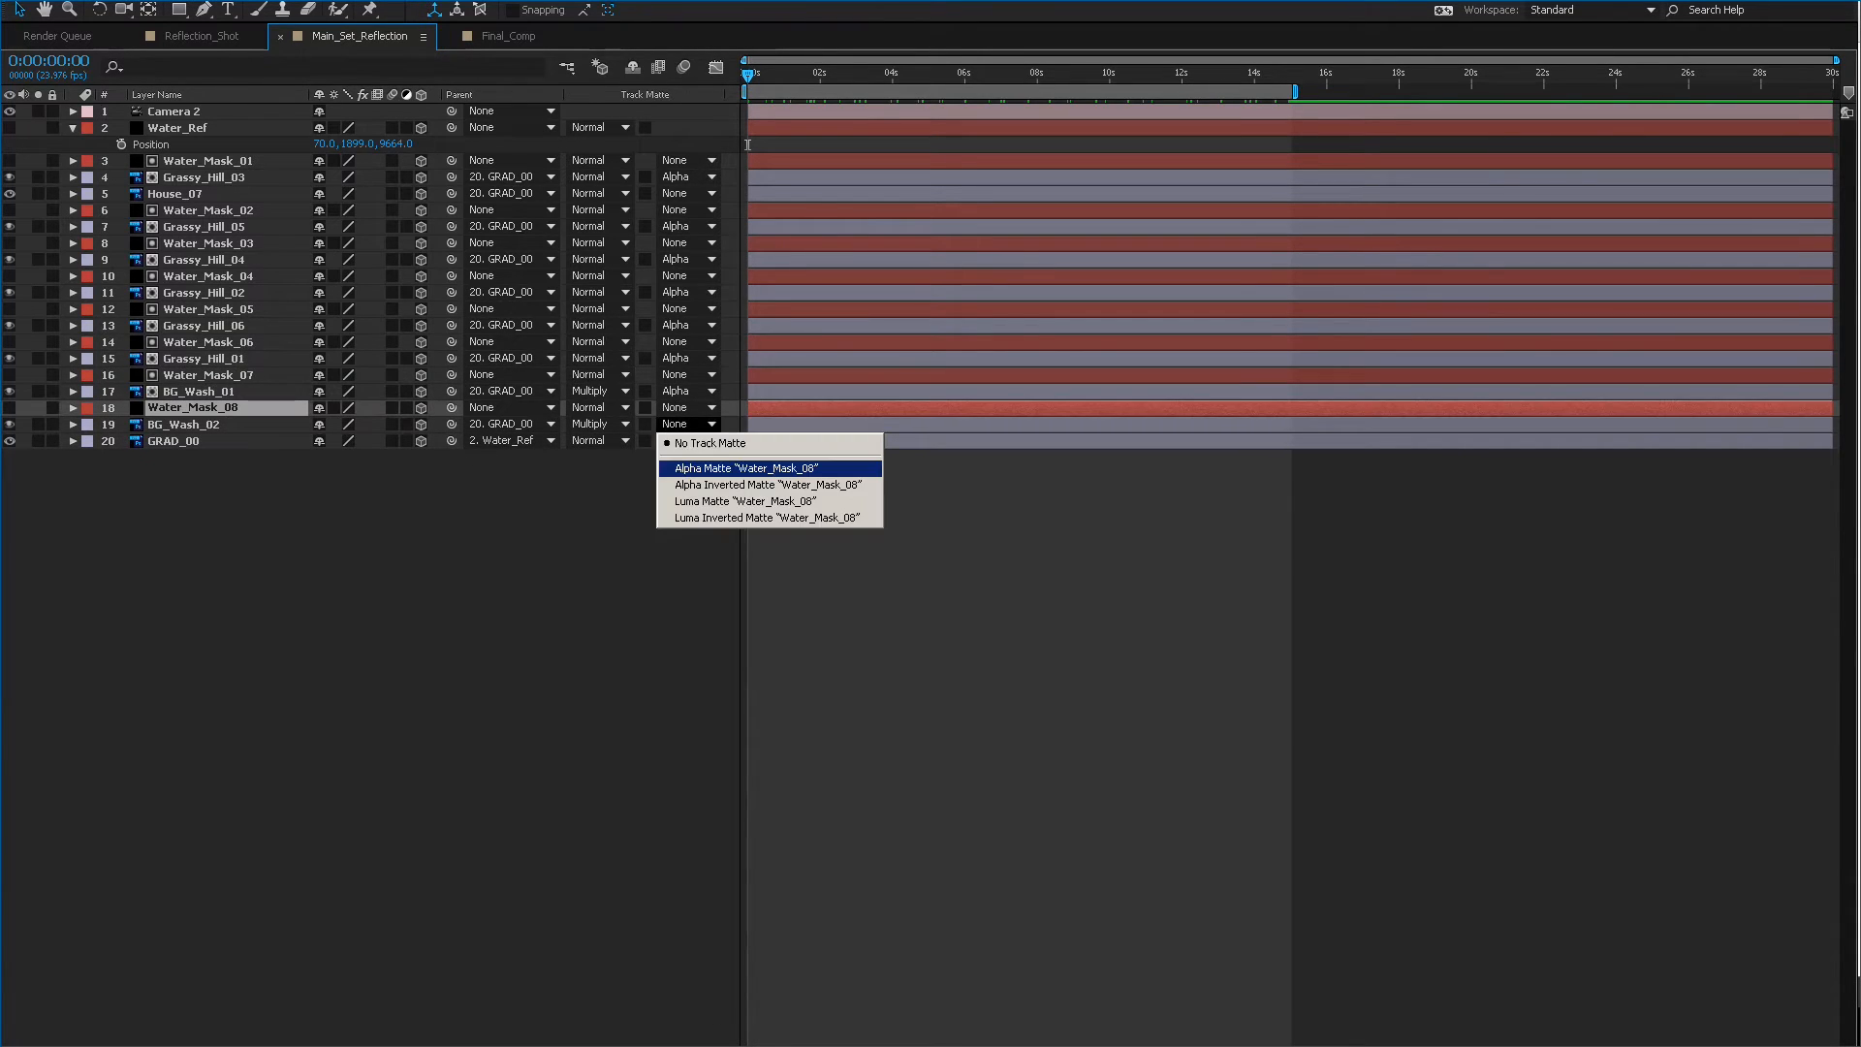
{"action": "left_click", "coordinate": [707, 468]}
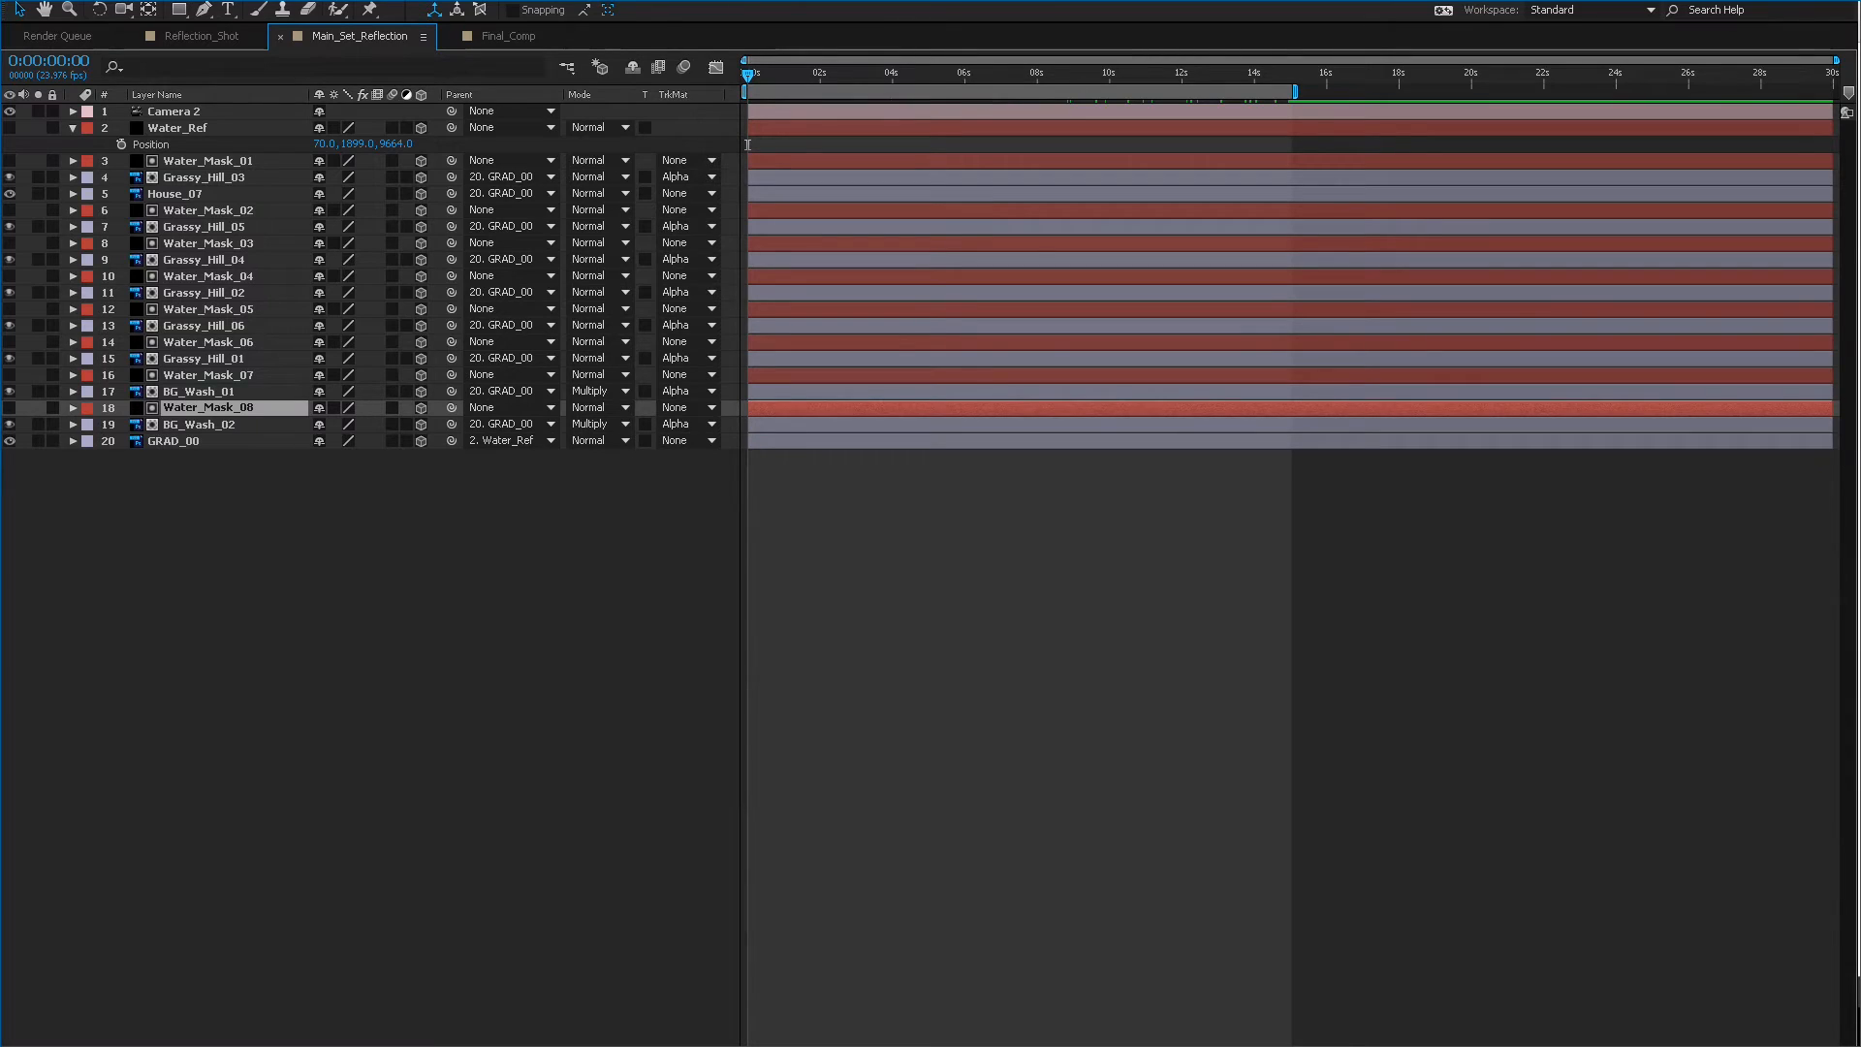
Duplicate Water_Mask_08, place the copy directly above GRAD_00 and set an alpha track matte on the copy.
{"action": "key", "text": "ctrl+d"}
{"action": "key", "text": "ctrl+bracketleft"}
{"action": "key", "text": "ctrl+bracketleft"}
{"action": "left_click", "coordinate": [679, 440]}
{"action": "left_click", "coordinate": [707, 484]}
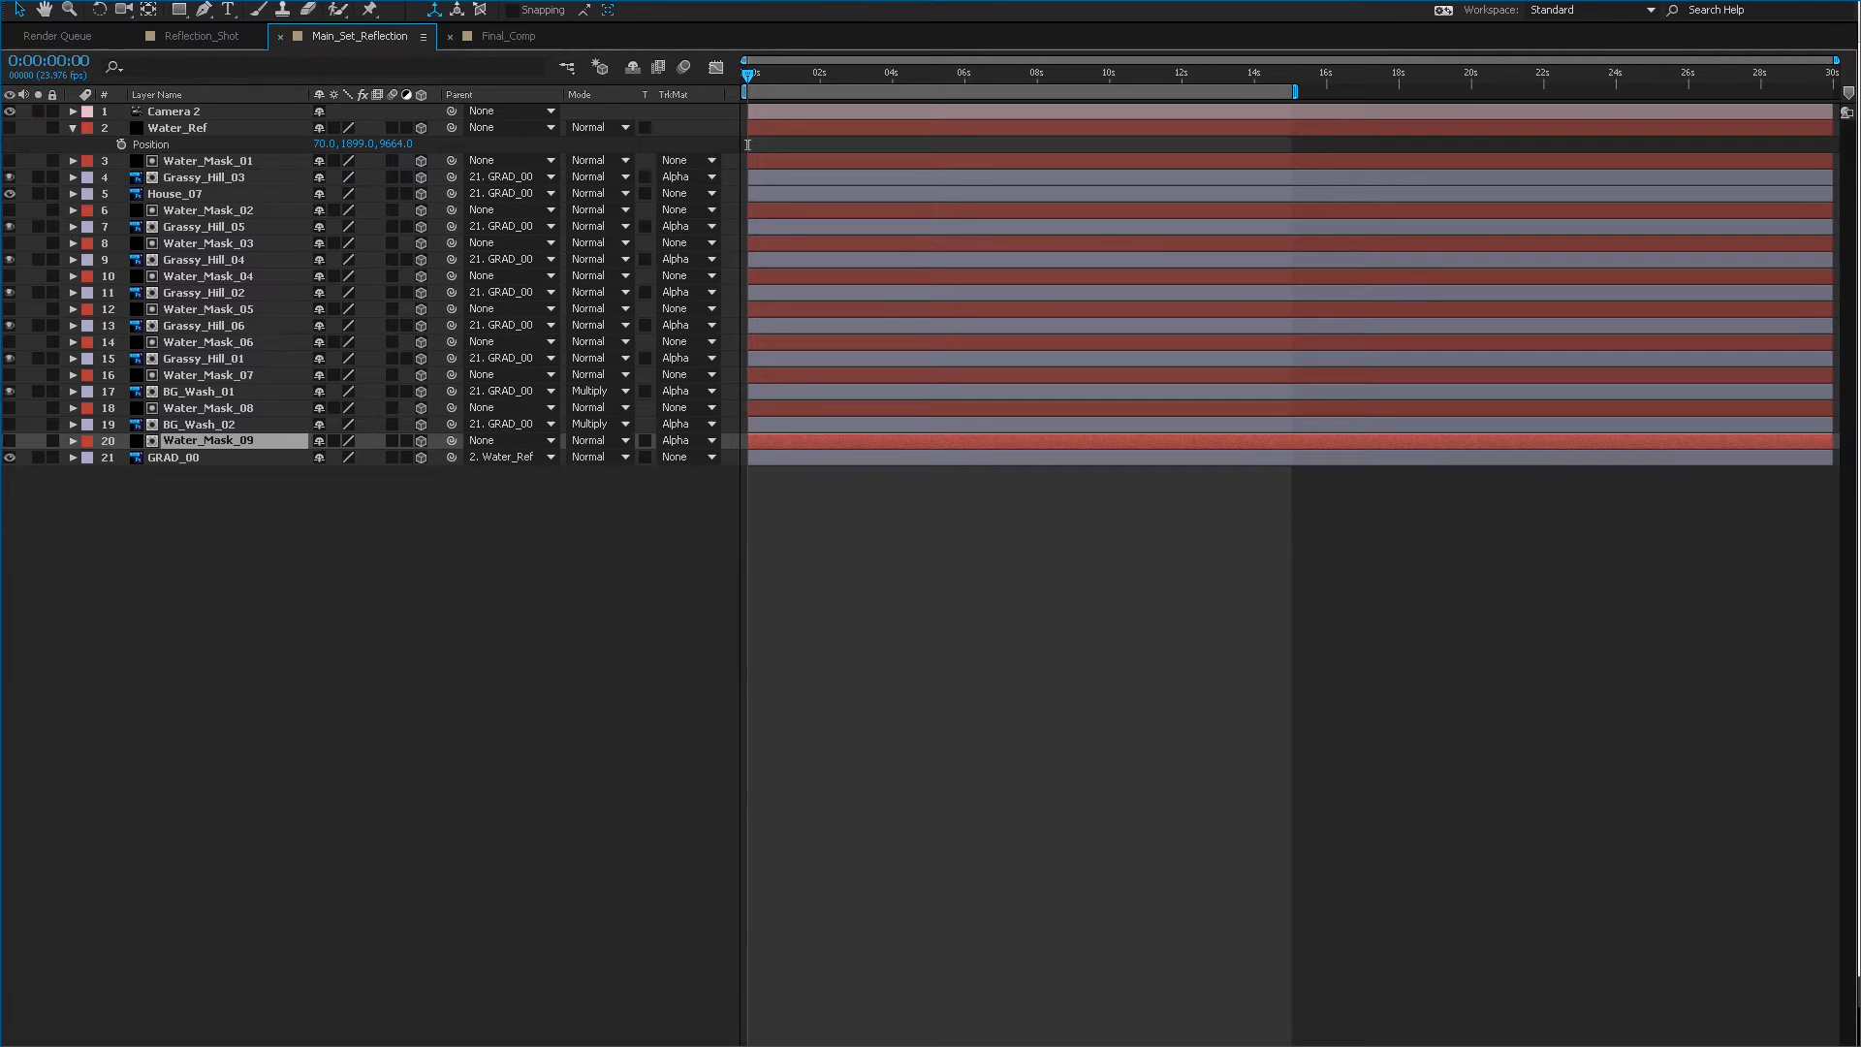
Scrub through the Main_Set_Reflection composition to check the matted reflection layers over time.
{"action": "key", "text": "alt+shift+period"}
{"action": "key", "text": "alt+shift+comma"}
{"action": "key", "text": "grave"}
{"action": "left_click_drag", "start_coordinate": [747, 783], "coordinate": [1285, 783]}
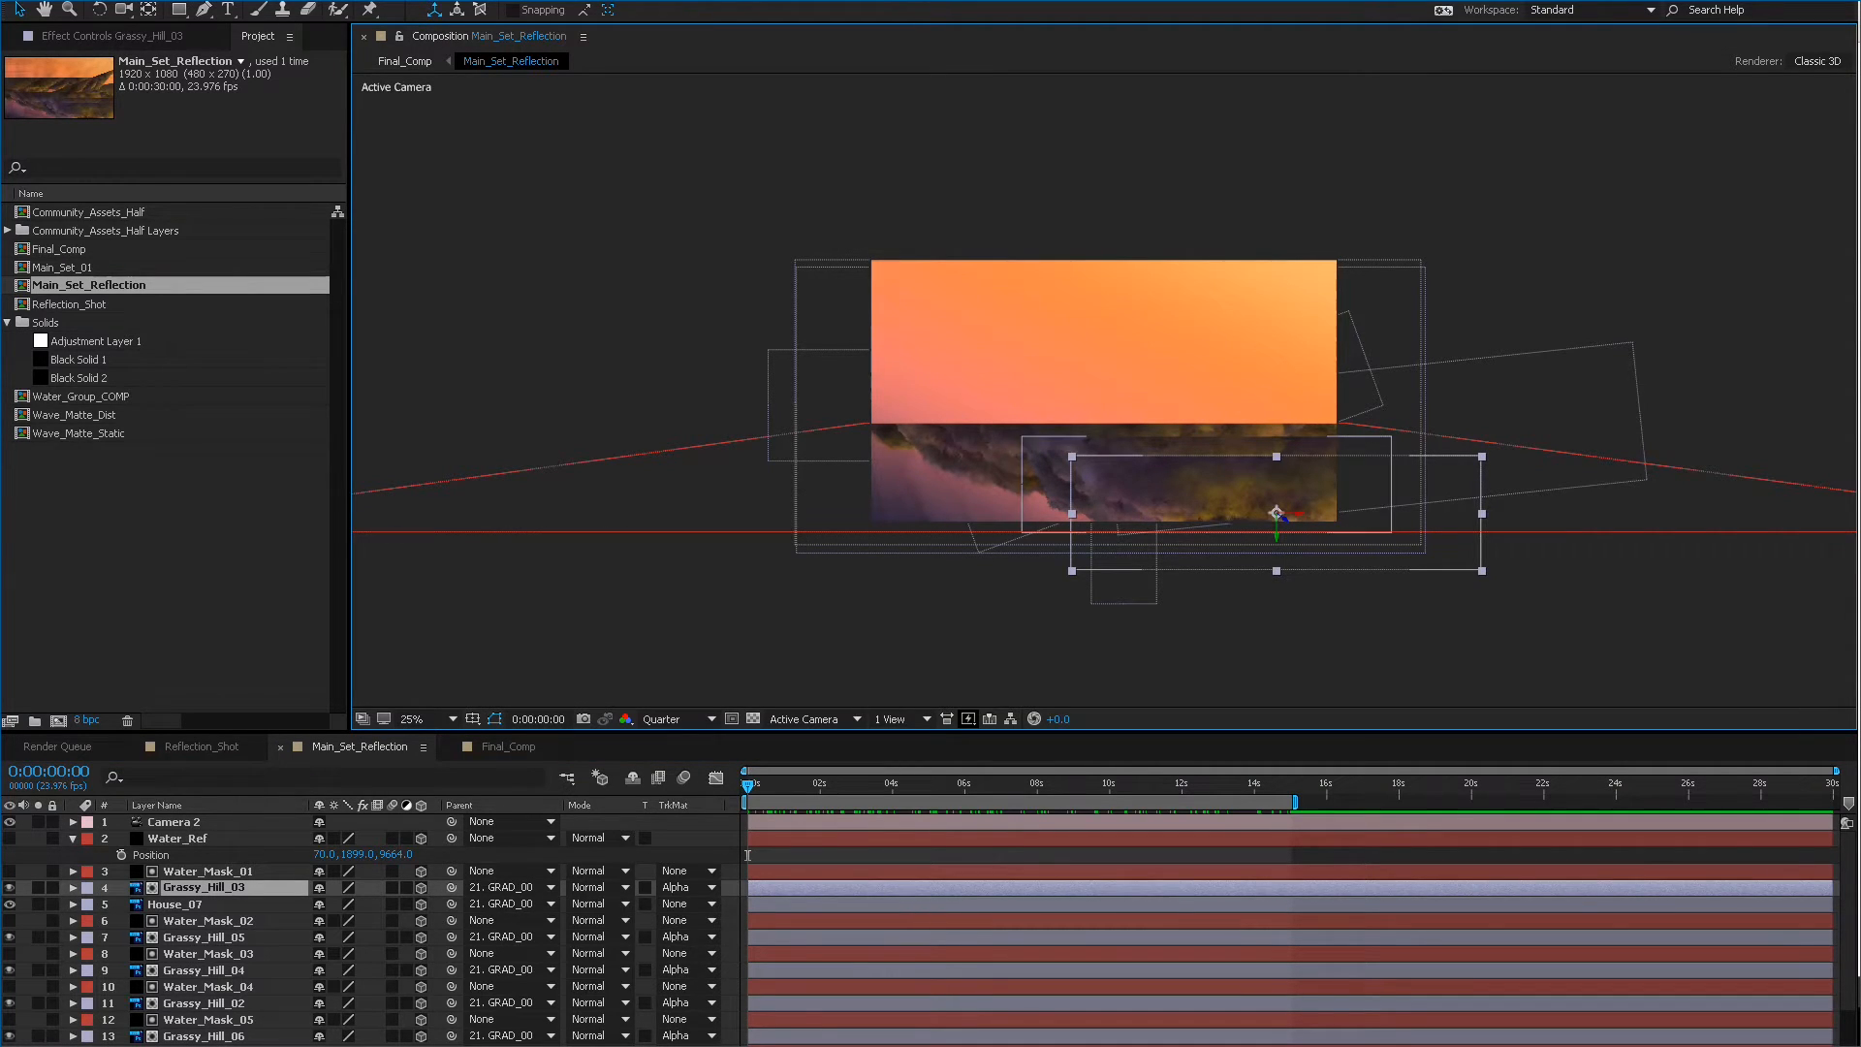
Preview Final_Comp and go to 0:00:06:03 to examine how the reflection meets the shoreline.
{"action": "left_click", "coordinate": [177, 838]}
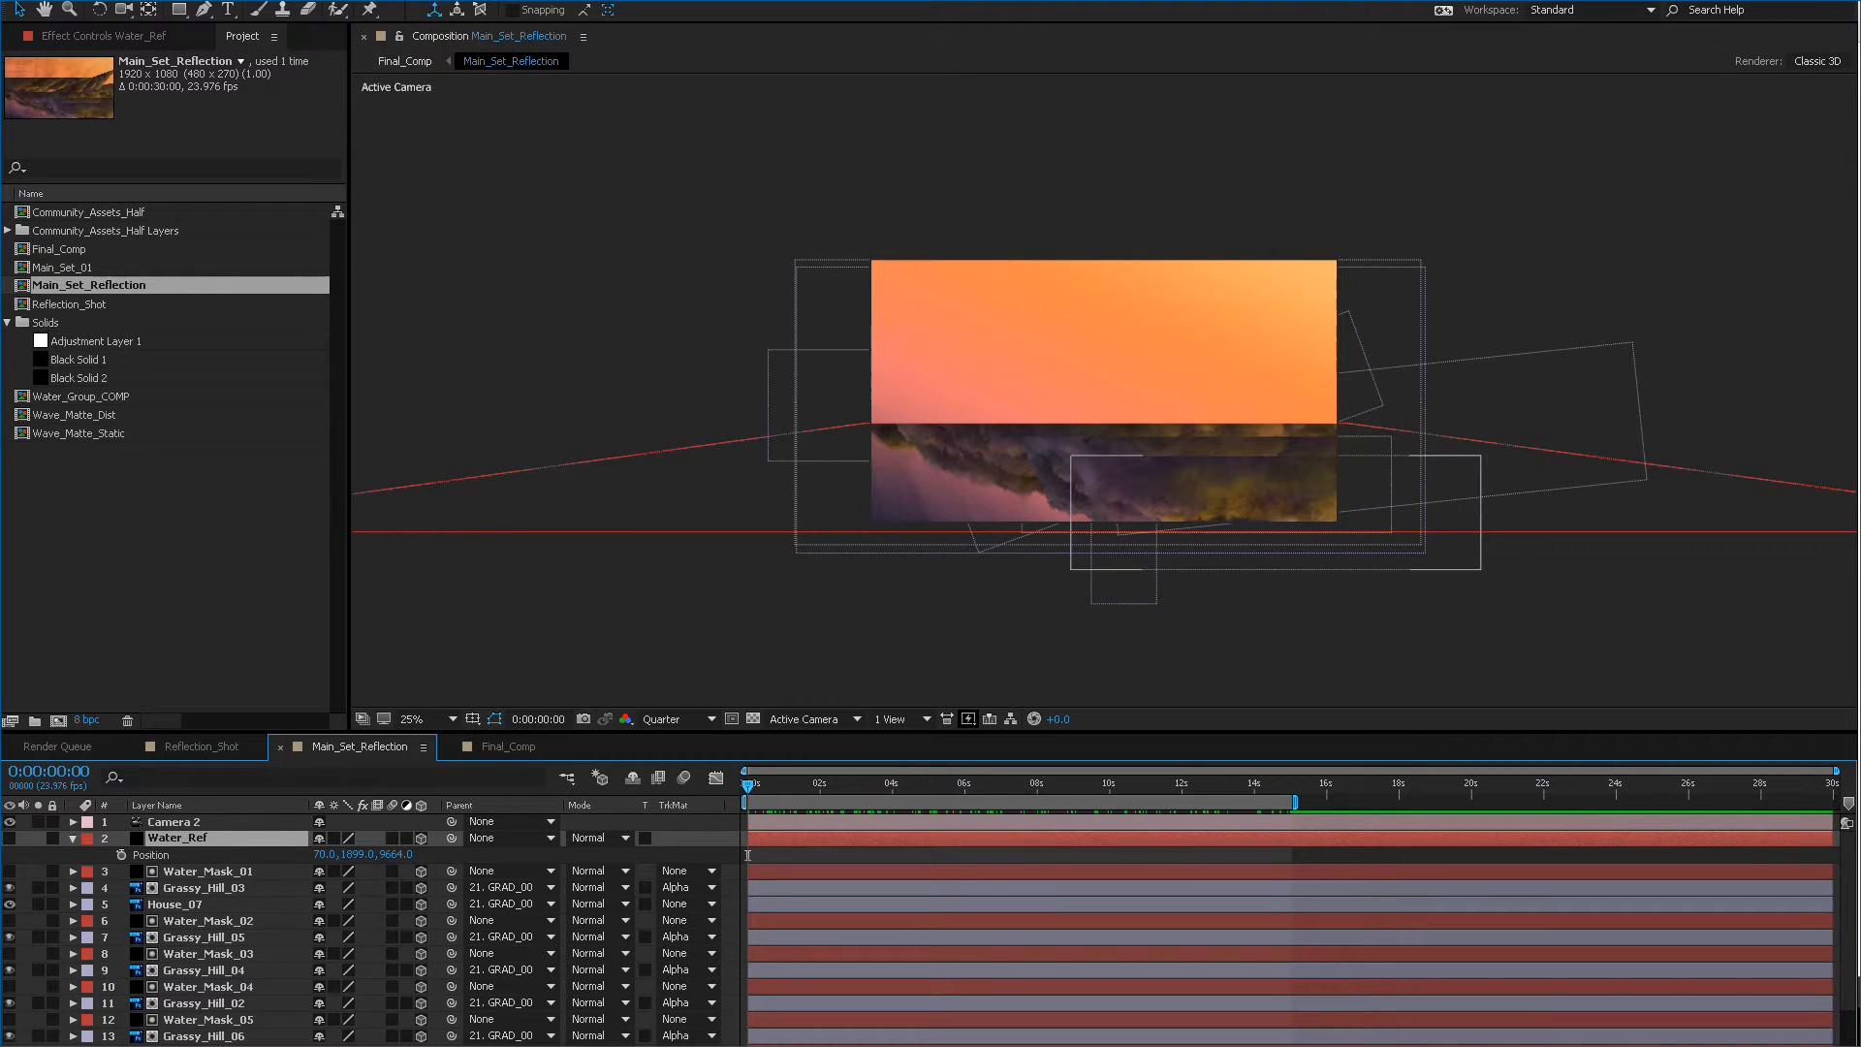
{"action": "left_click", "coordinate": [1202, 489]}
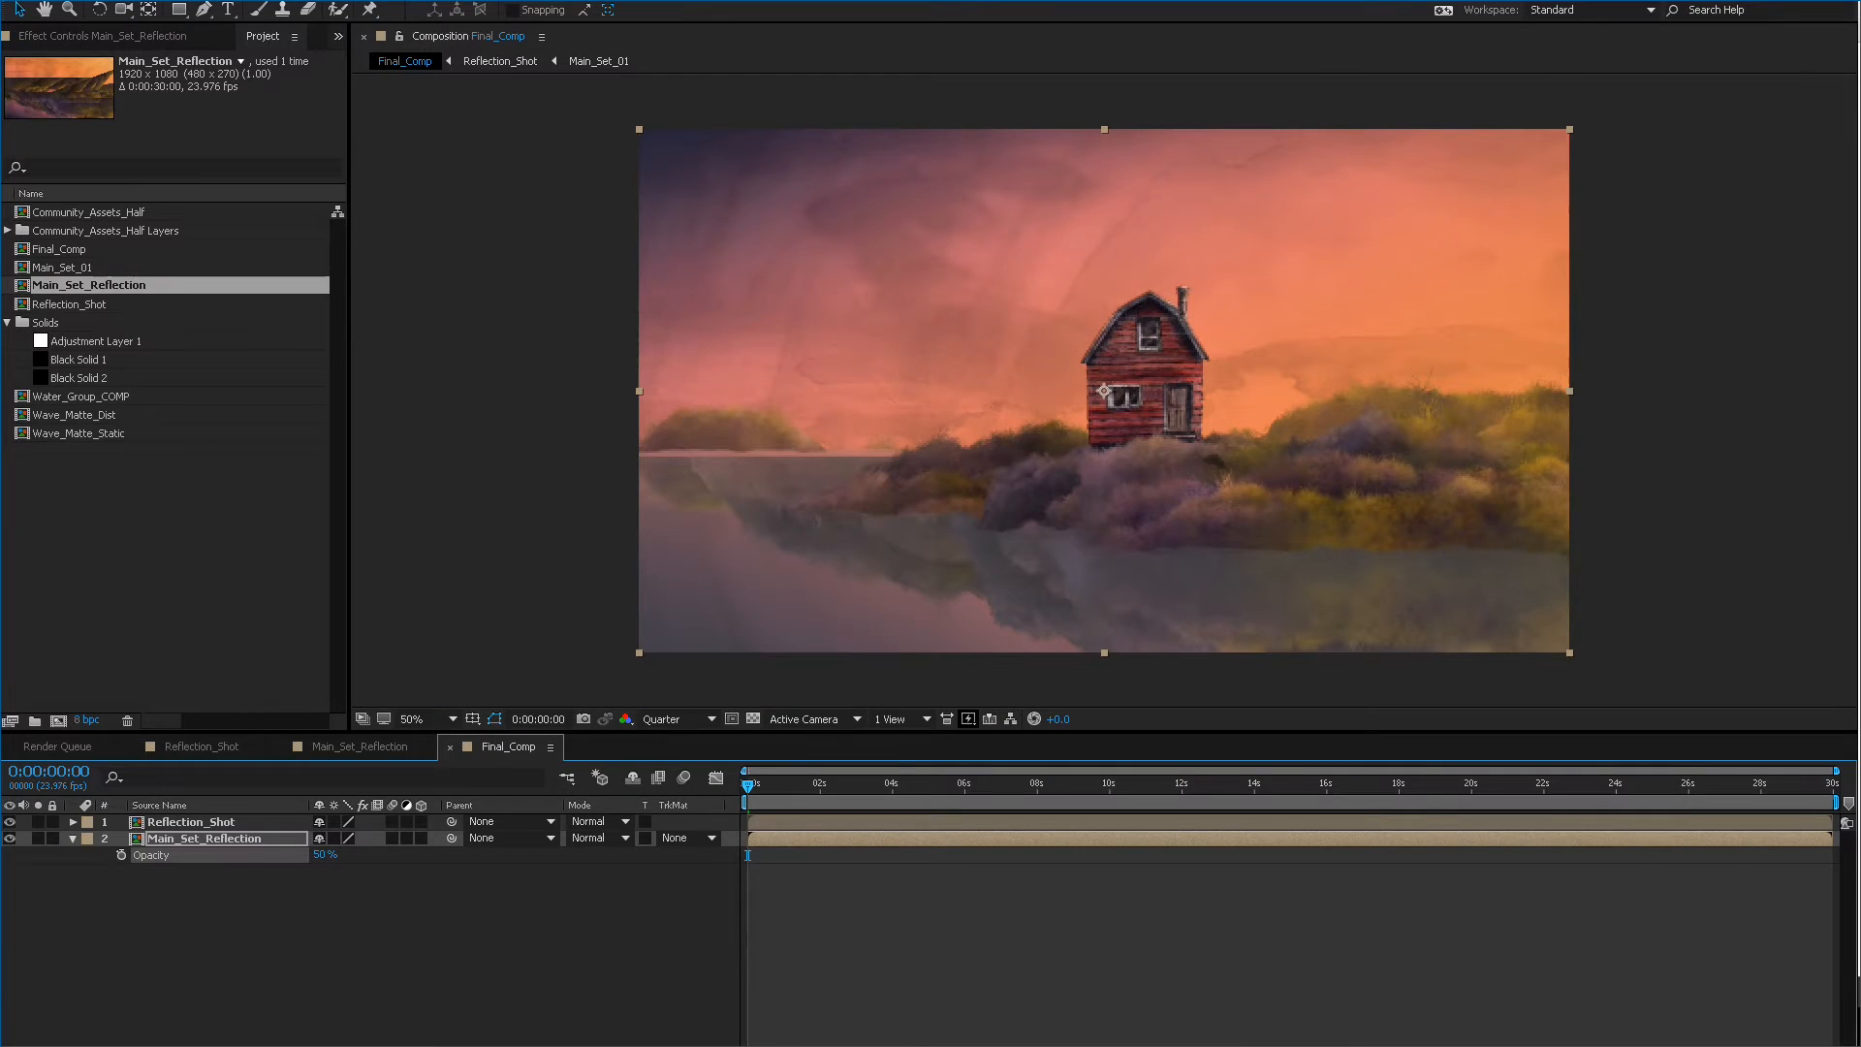
{"action": "key", "text": "space"}
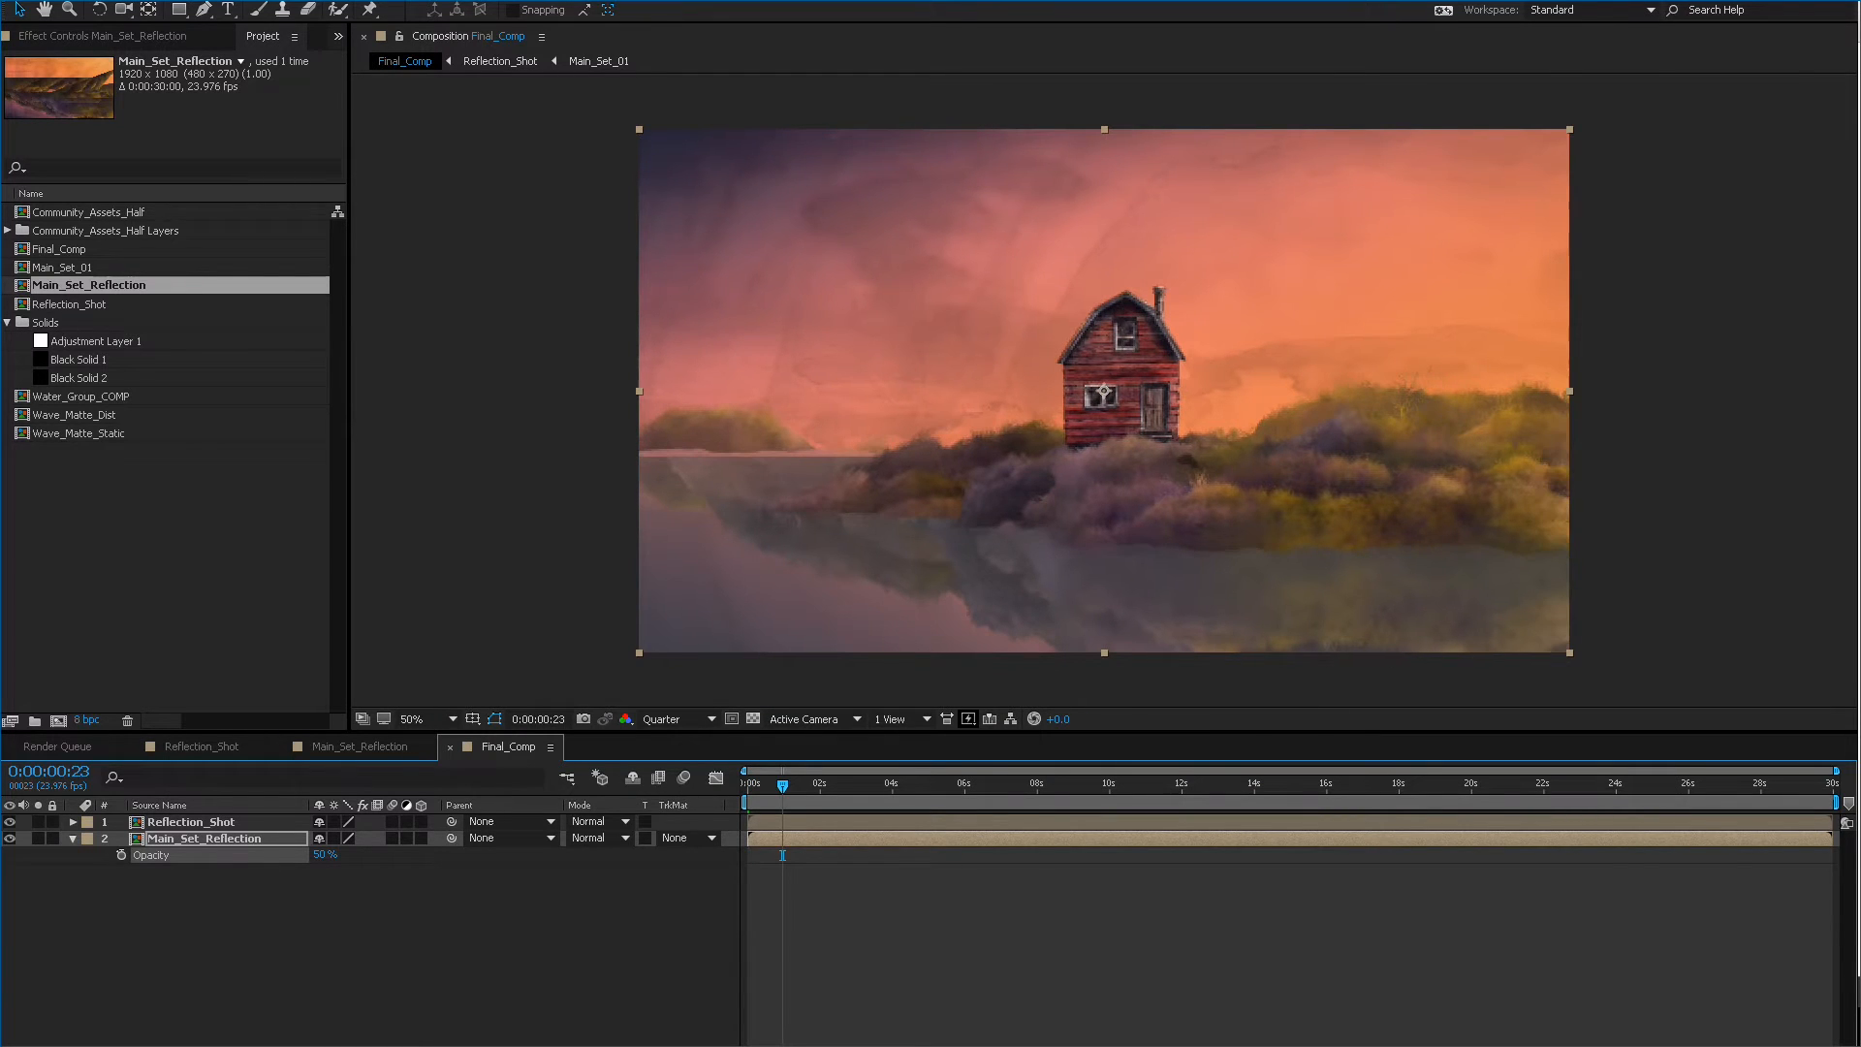
{"action": "left_click_drag", "start_coordinate": [782, 855], "coordinate": [969, 854]}
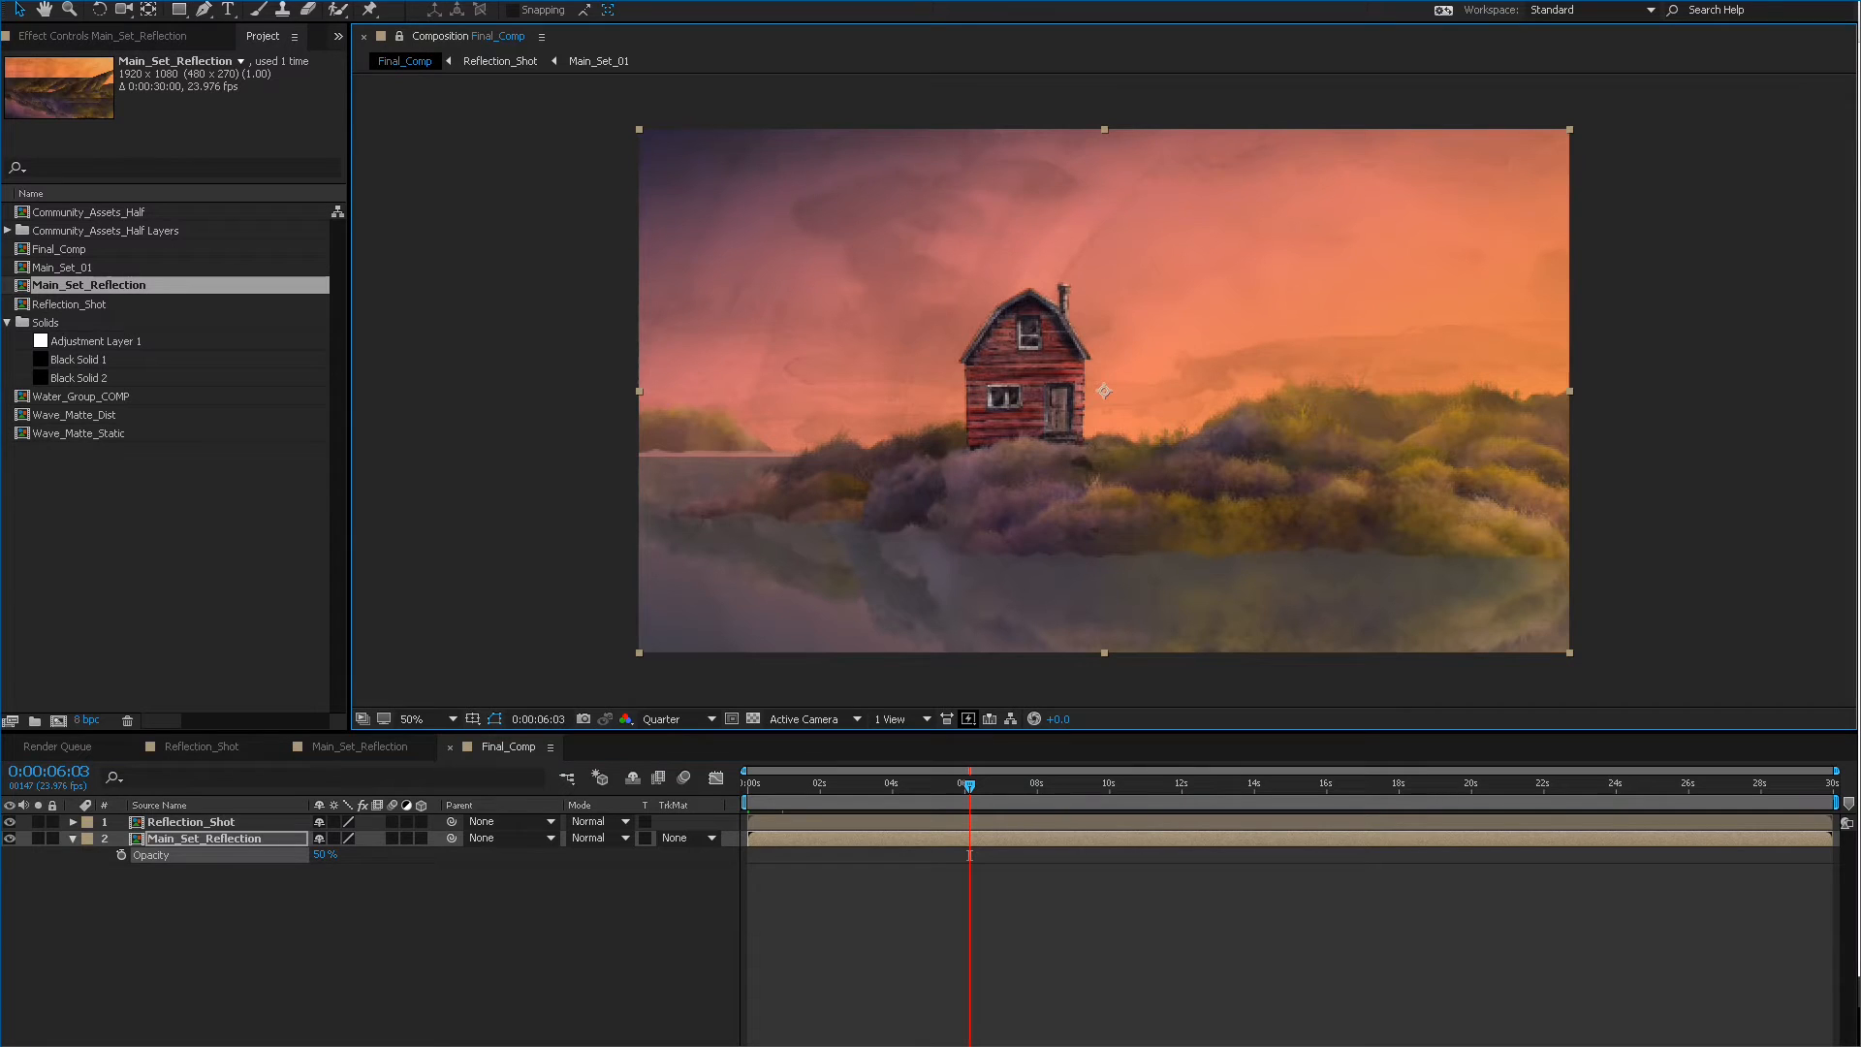
Keep Final_Comp locked in the viewer, set Water_Ref's Y position to 1645 in Main_Set_Reflection and check it at 0:00:01:22.
{"action": "left_click", "coordinate": [358, 746]}
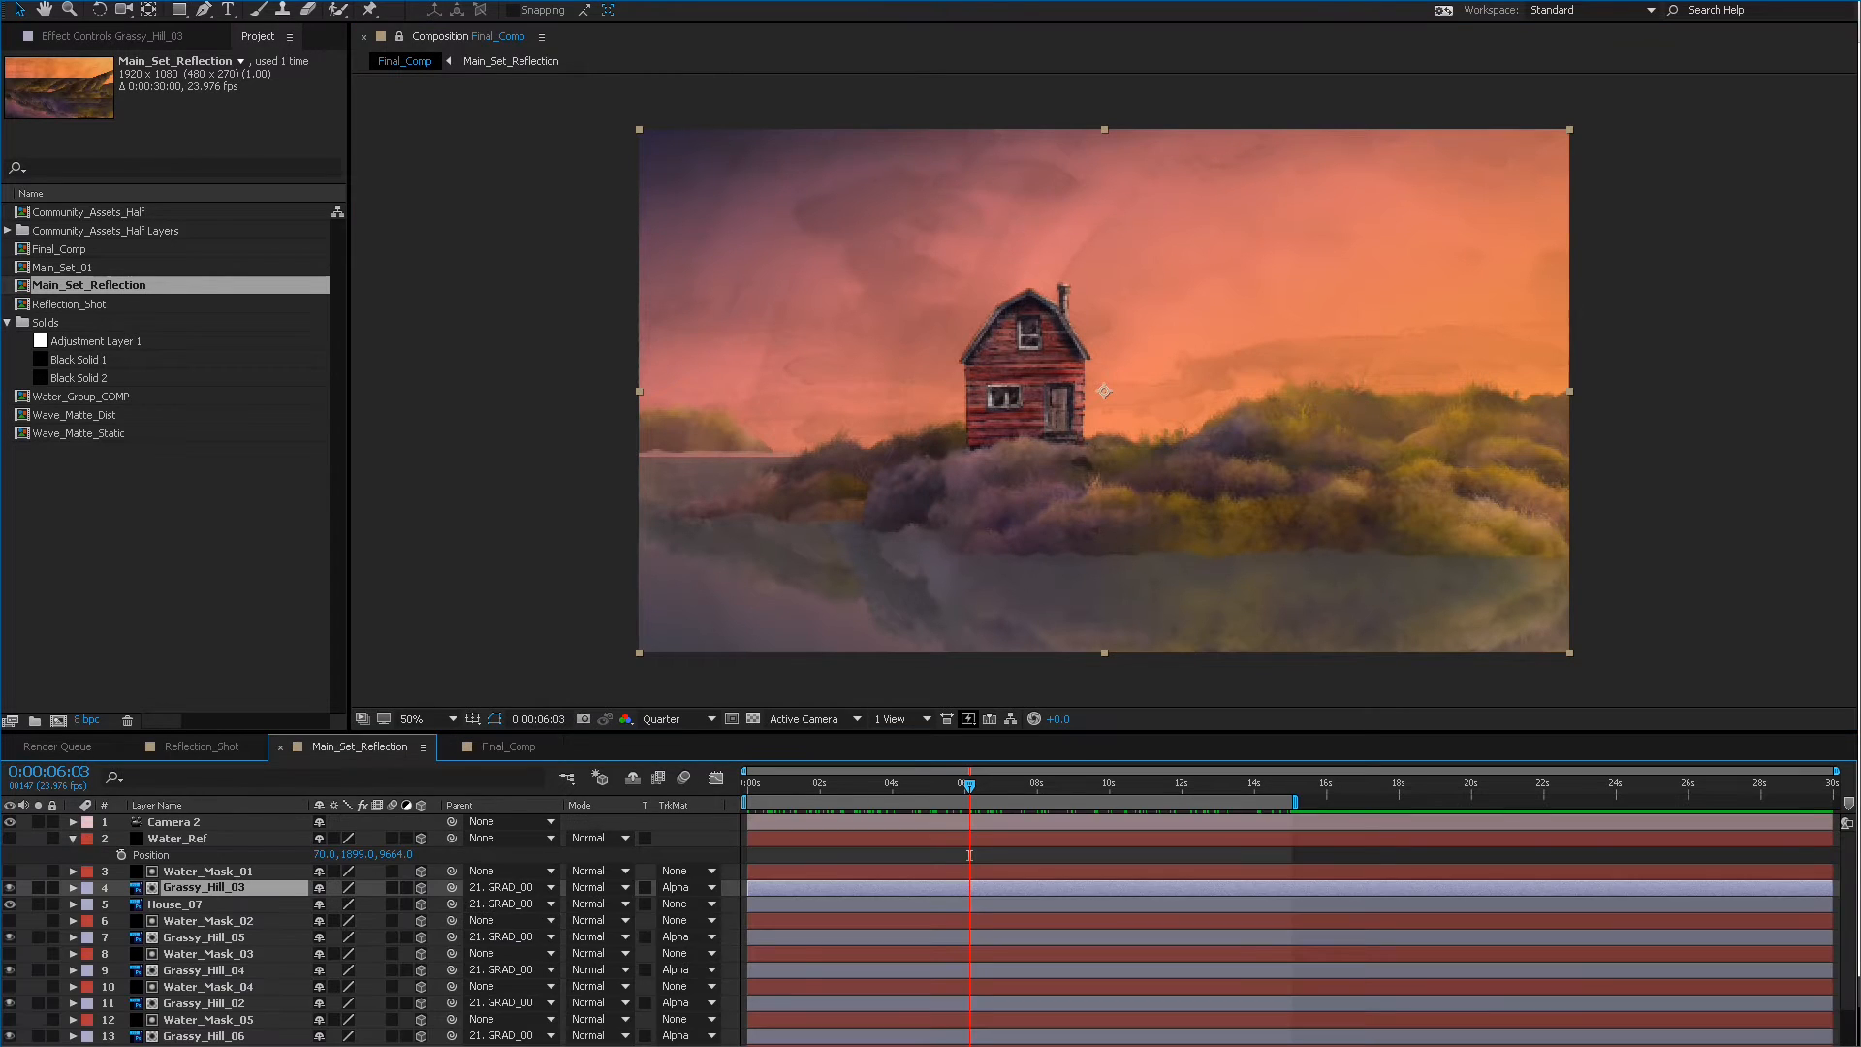
{"action": "left_click", "coordinate": [969, 855]}
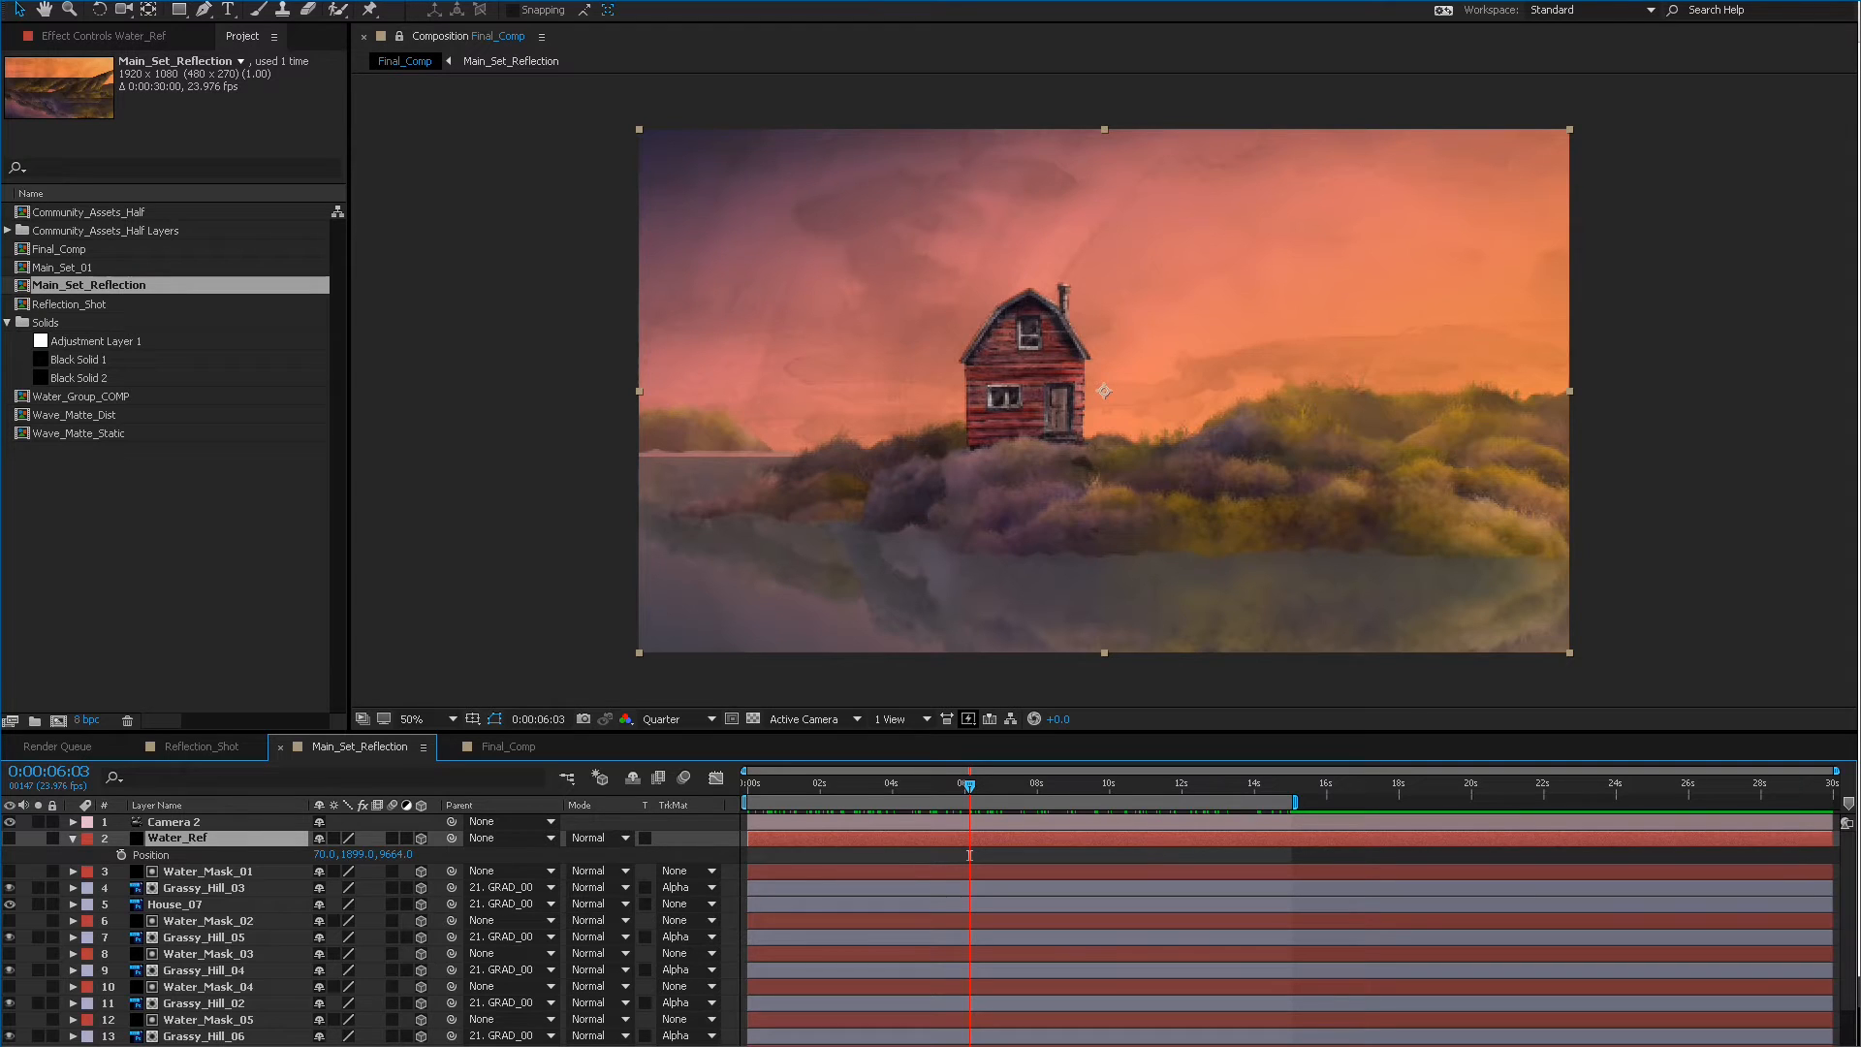
{"action": "left_click_drag", "start_coordinate": [358, 854], "coordinate": [337, 854]}
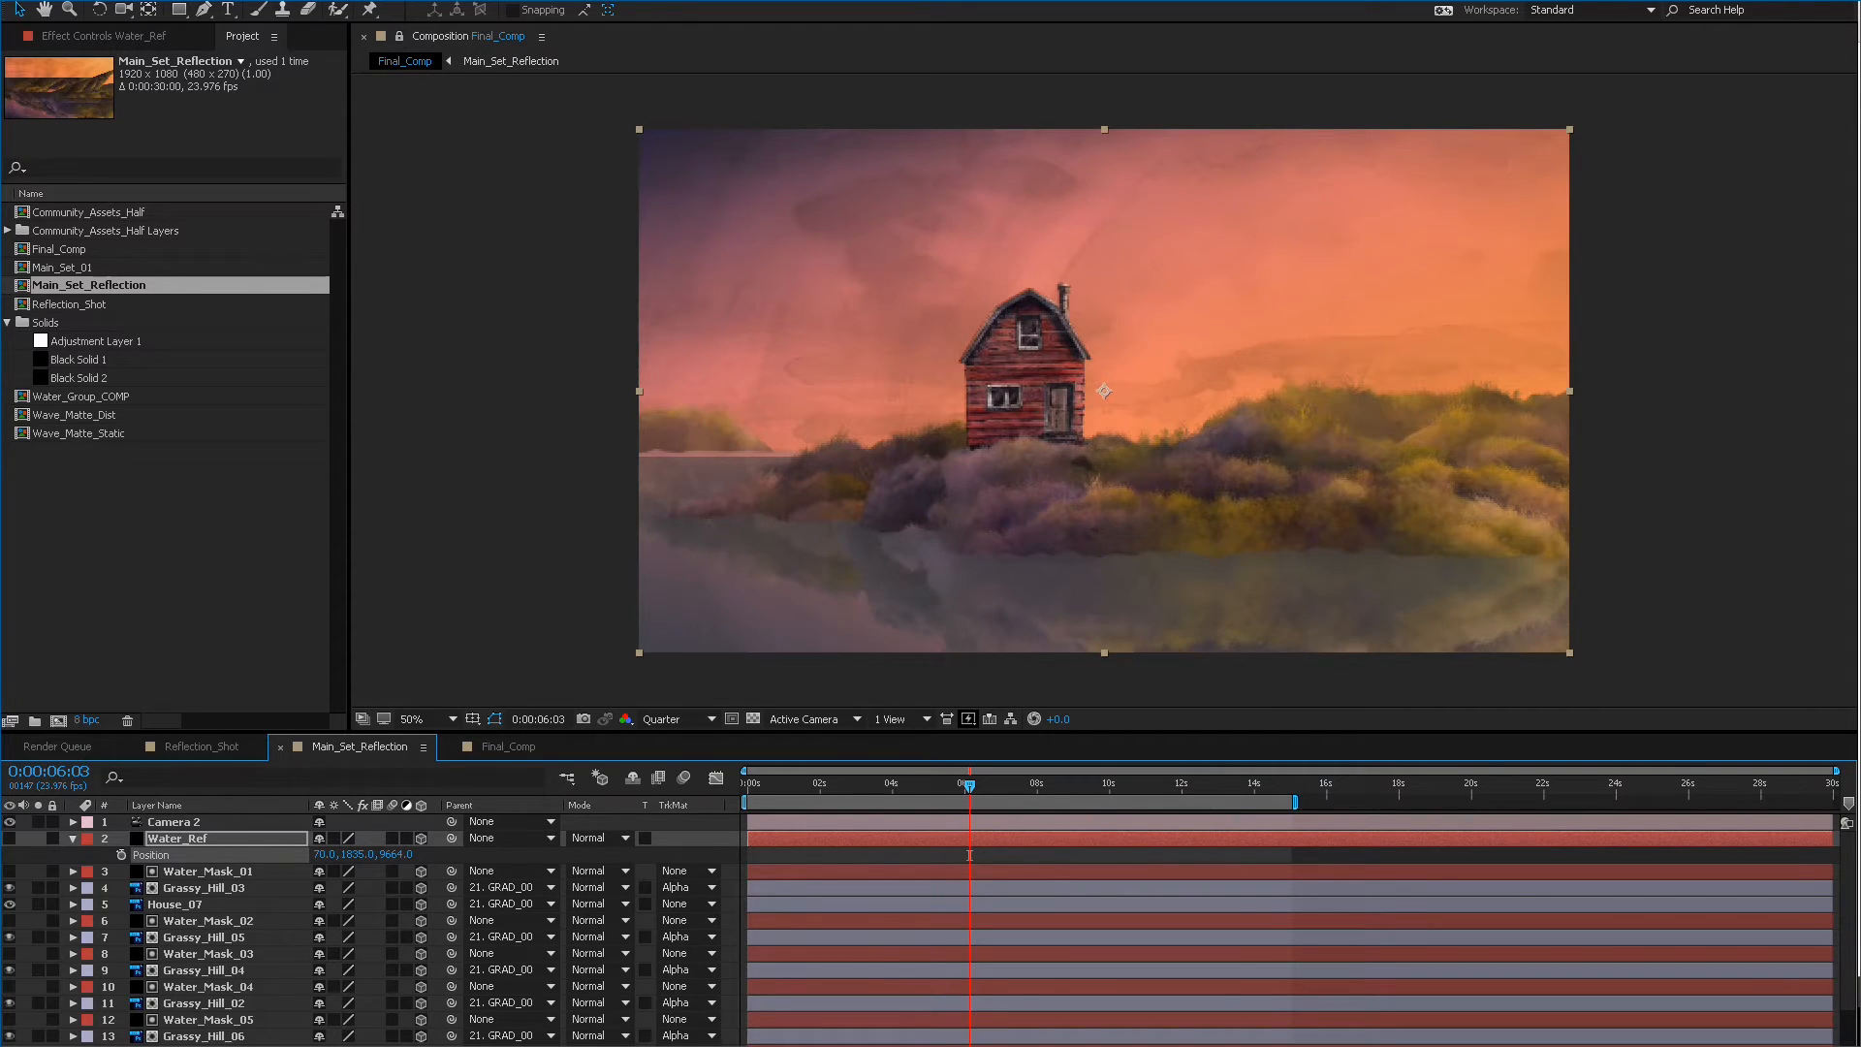
{"action": "left_click_drag", "start_coordinate": [358, 853], "coordinate": [357, 854]}
{"action": "left_click_drag", "start_coordinate": [358, 854], "coordinate": [355, 853]}
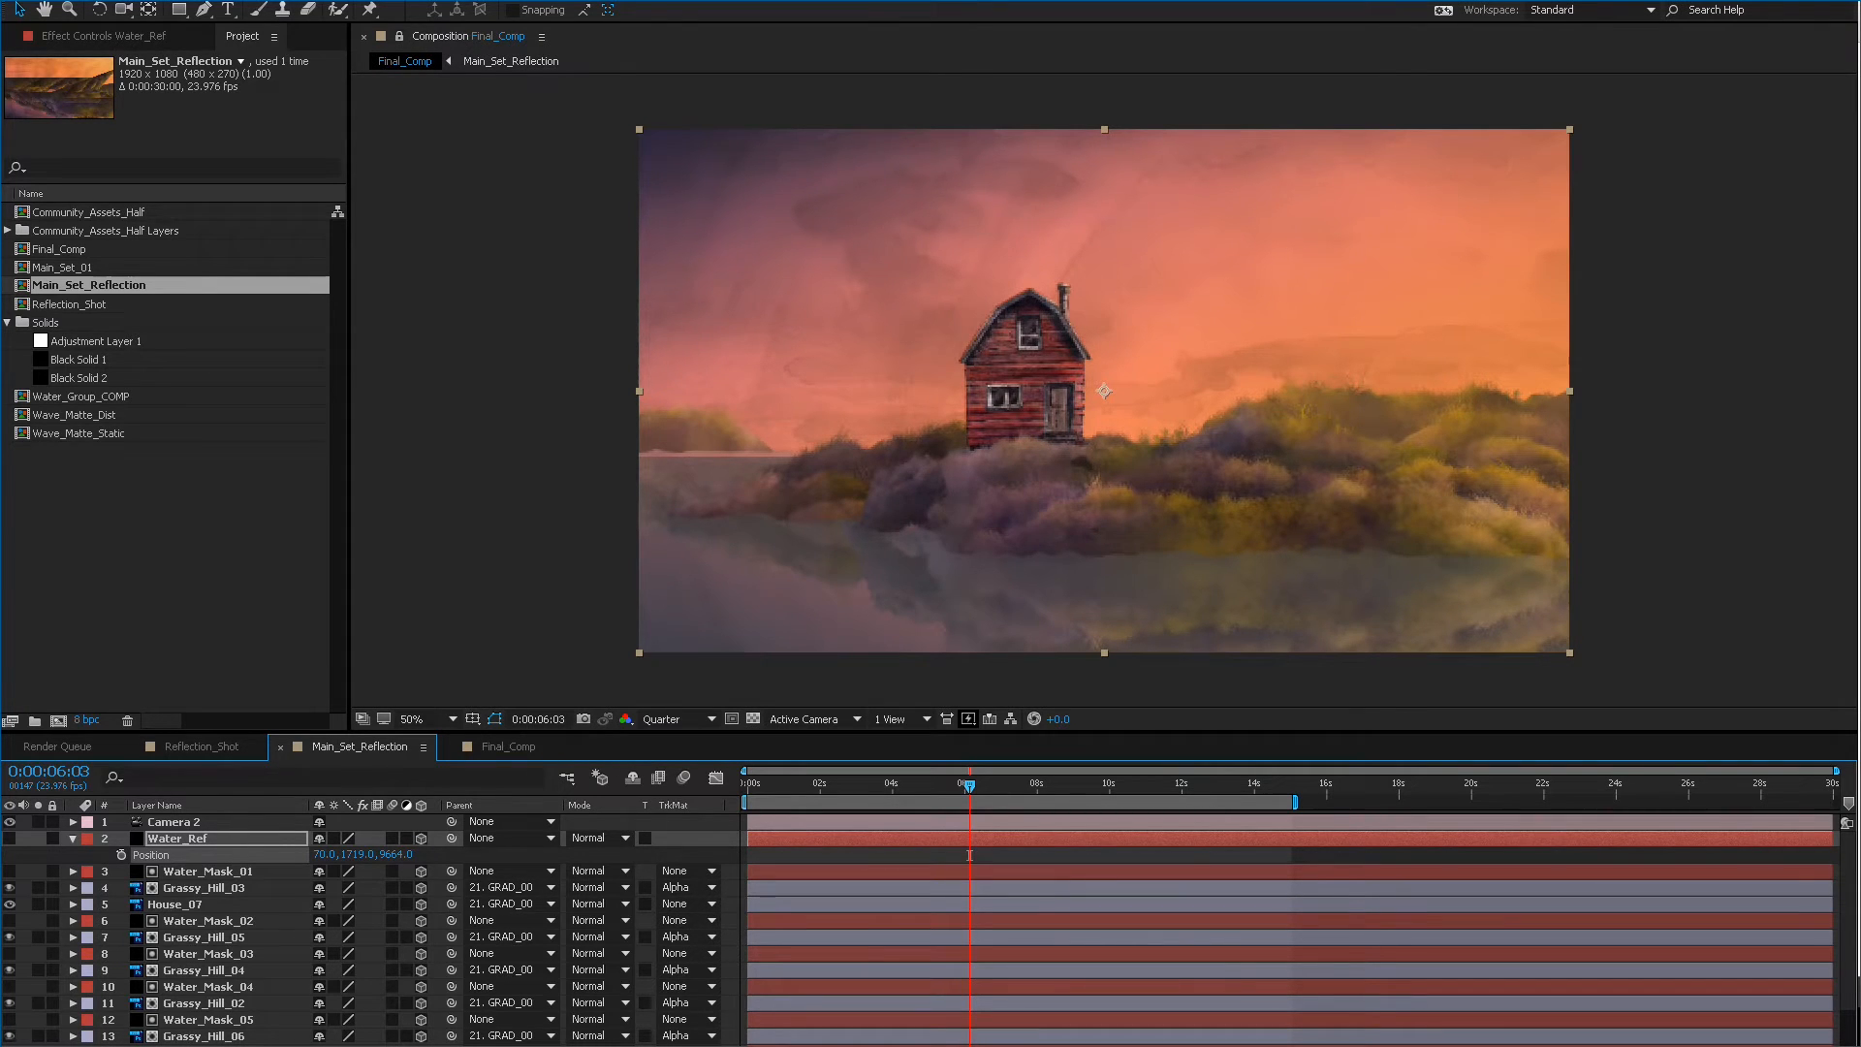
{"action": "left_click_drag", "start_coordinate": [358, 854], "coordinate": [354, 854]}
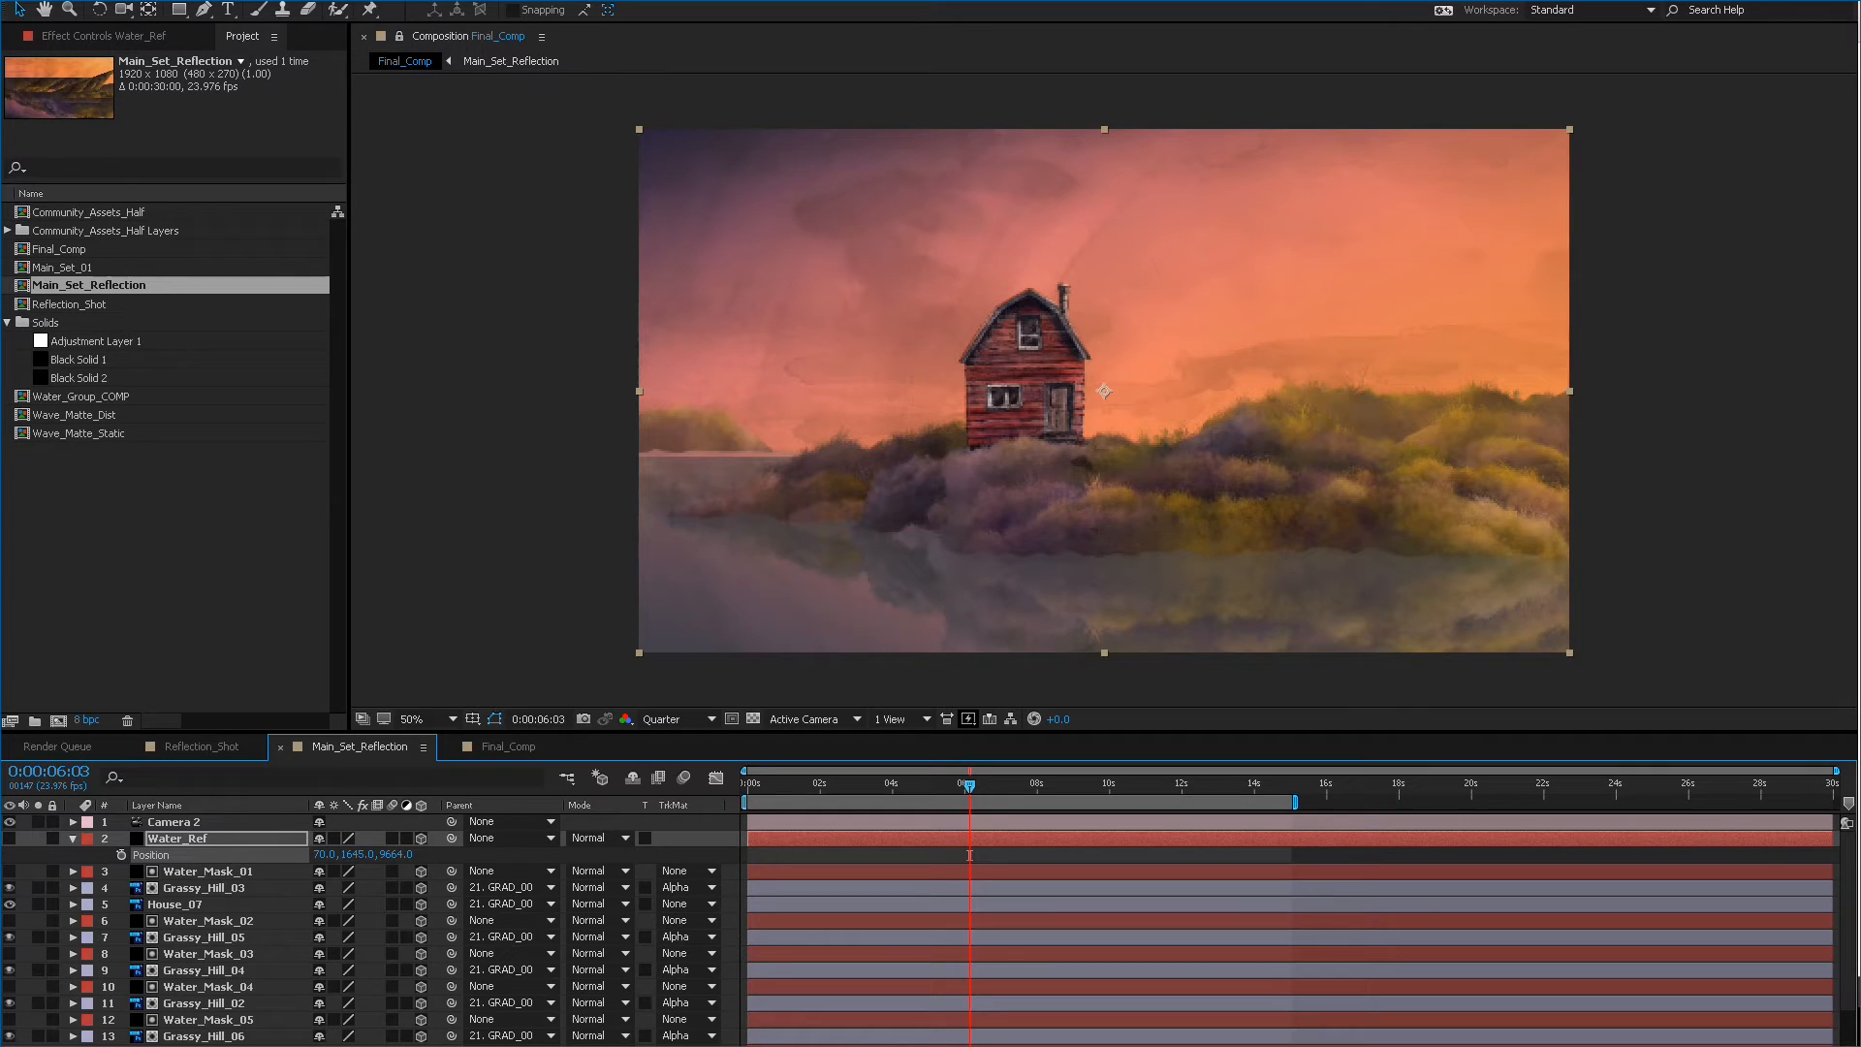
{"action": "left_click_drag", "start_coordinate": [969, 855], "coordinate": [817, 855]}
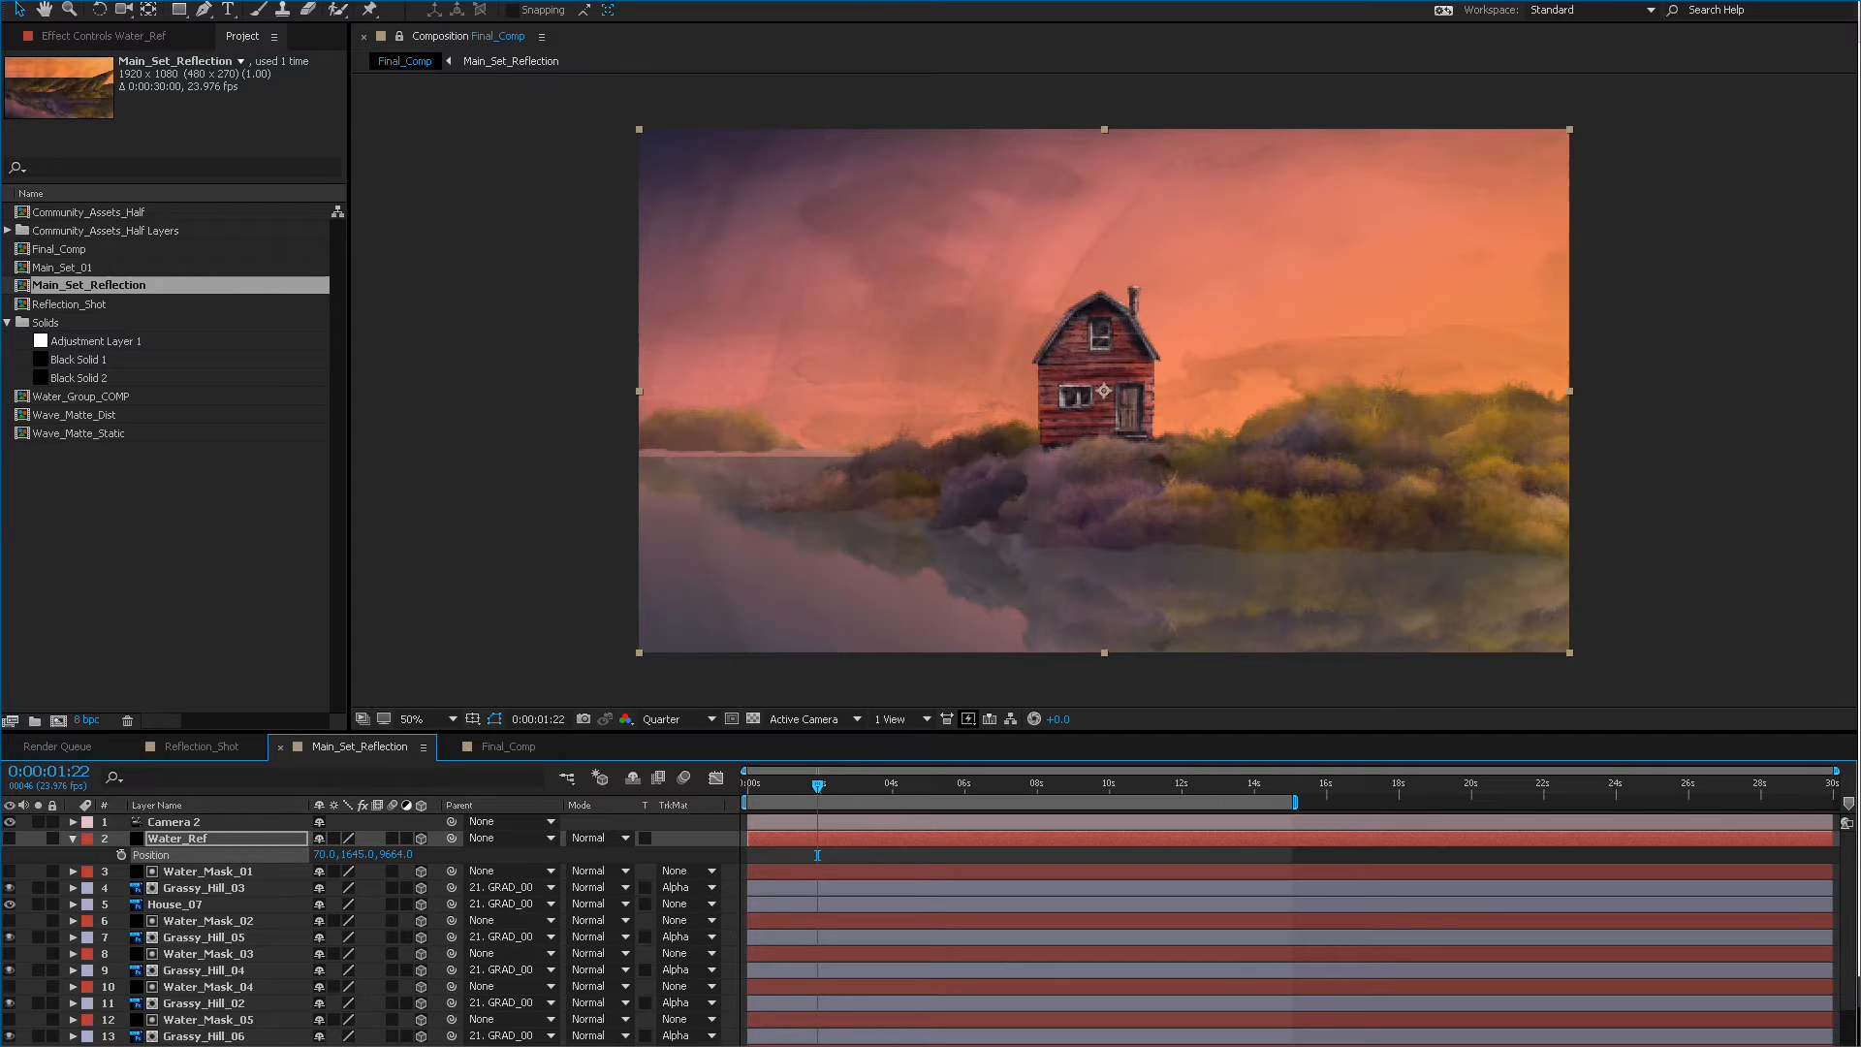
Return the viewer to Main_Set_Reflection and solo Grassy_Hill_06.
{"action": "key", "text": "alt+shift+period"}
{"action": "key", "text": "alt+shift+comma"}
{"action": "key", "text": "backslash"}
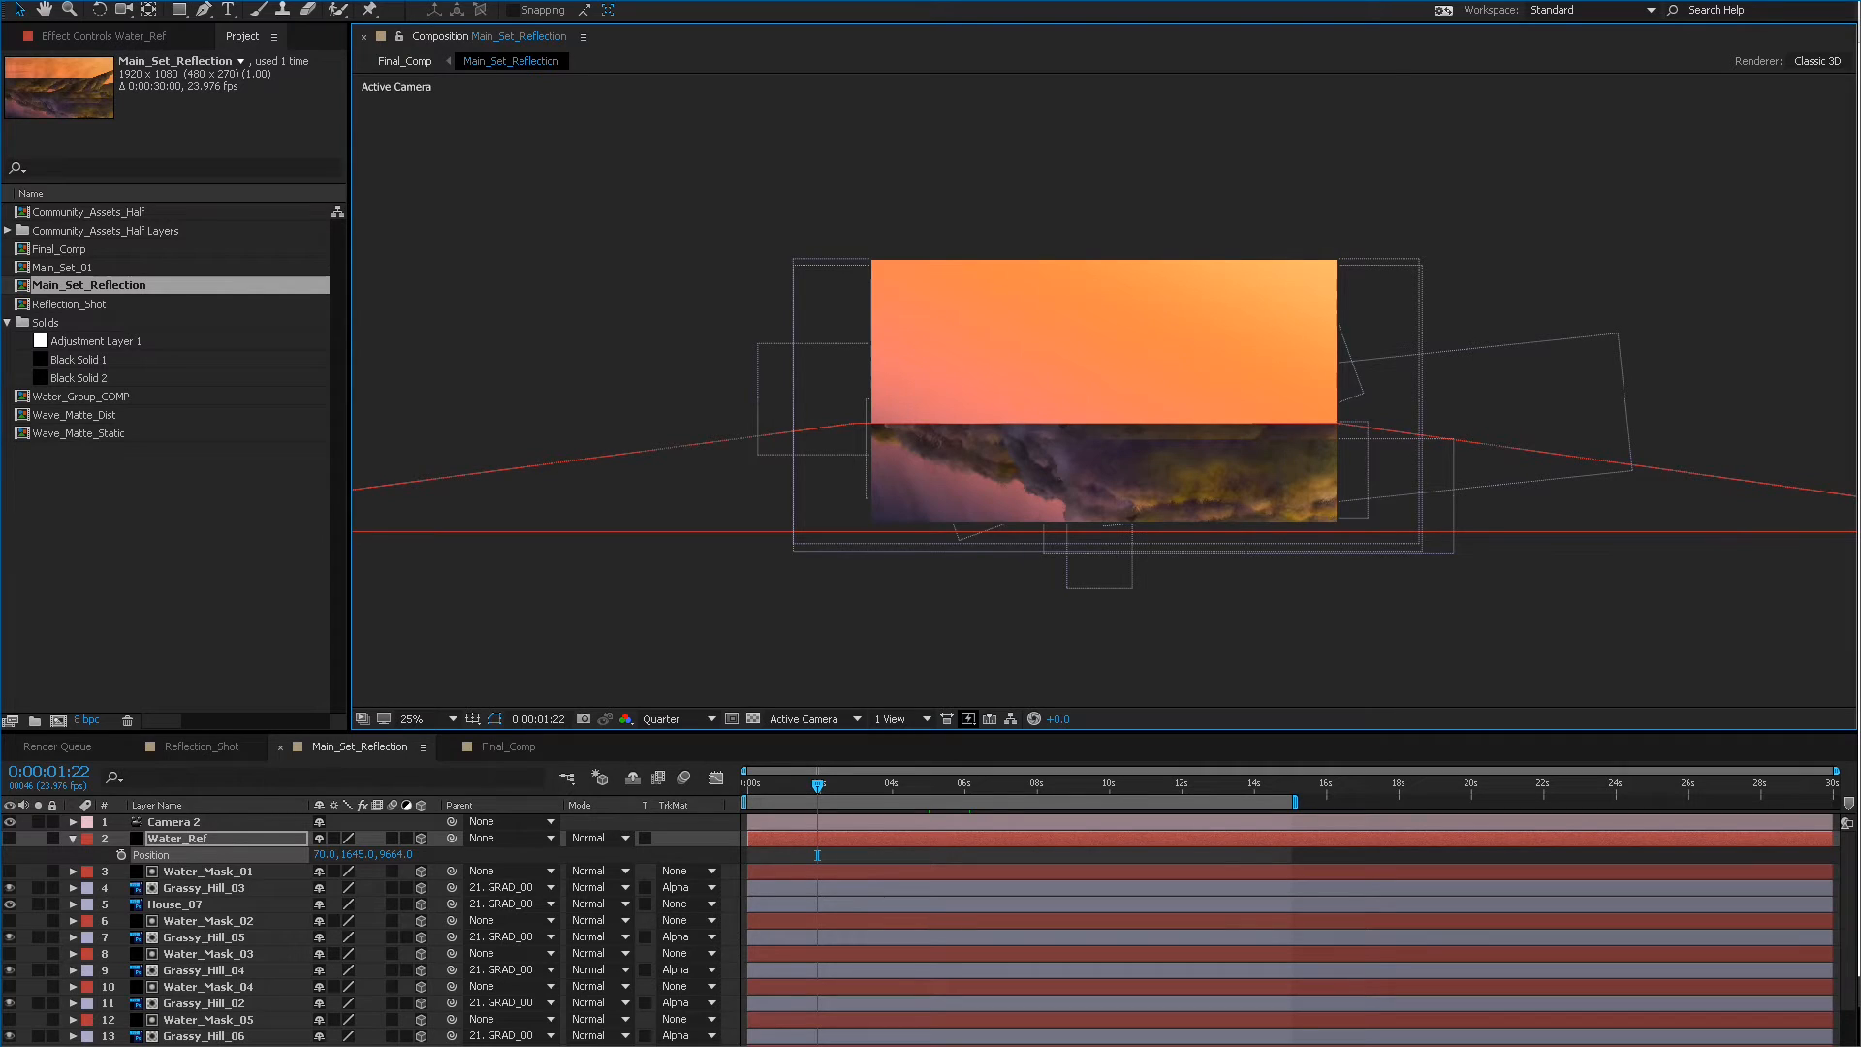
{"action": "scroll", "coordinate": [817, 855], "scroll_direction": "down", "scroll_amount": 3}
{"action": "scroll", "coordinate": [368, 926], "scroll_direction": "down", "scroll_amount": 1}
{"action": "left_click", "coordinate": [203, 936]}
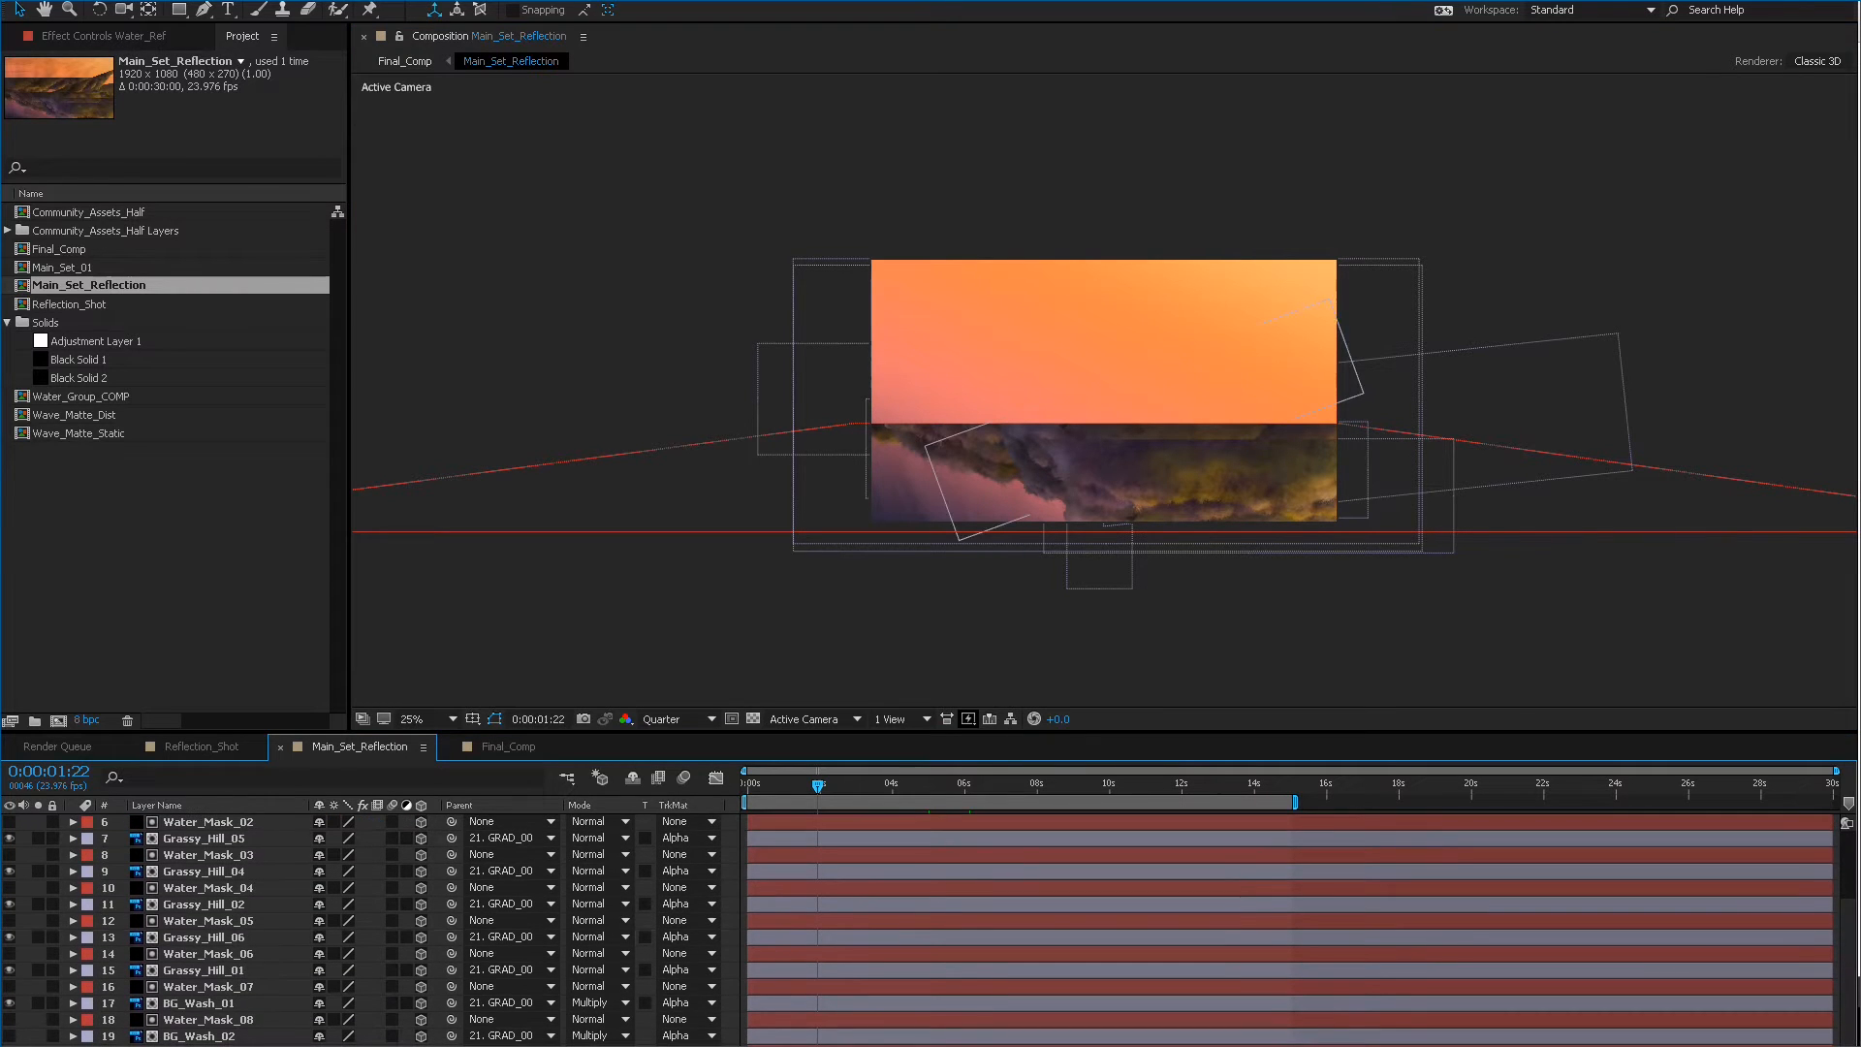
{"action": "left_click", "coordinate": [37, 936]}
{"action": "left_click", "coordinate": [38, 937]}
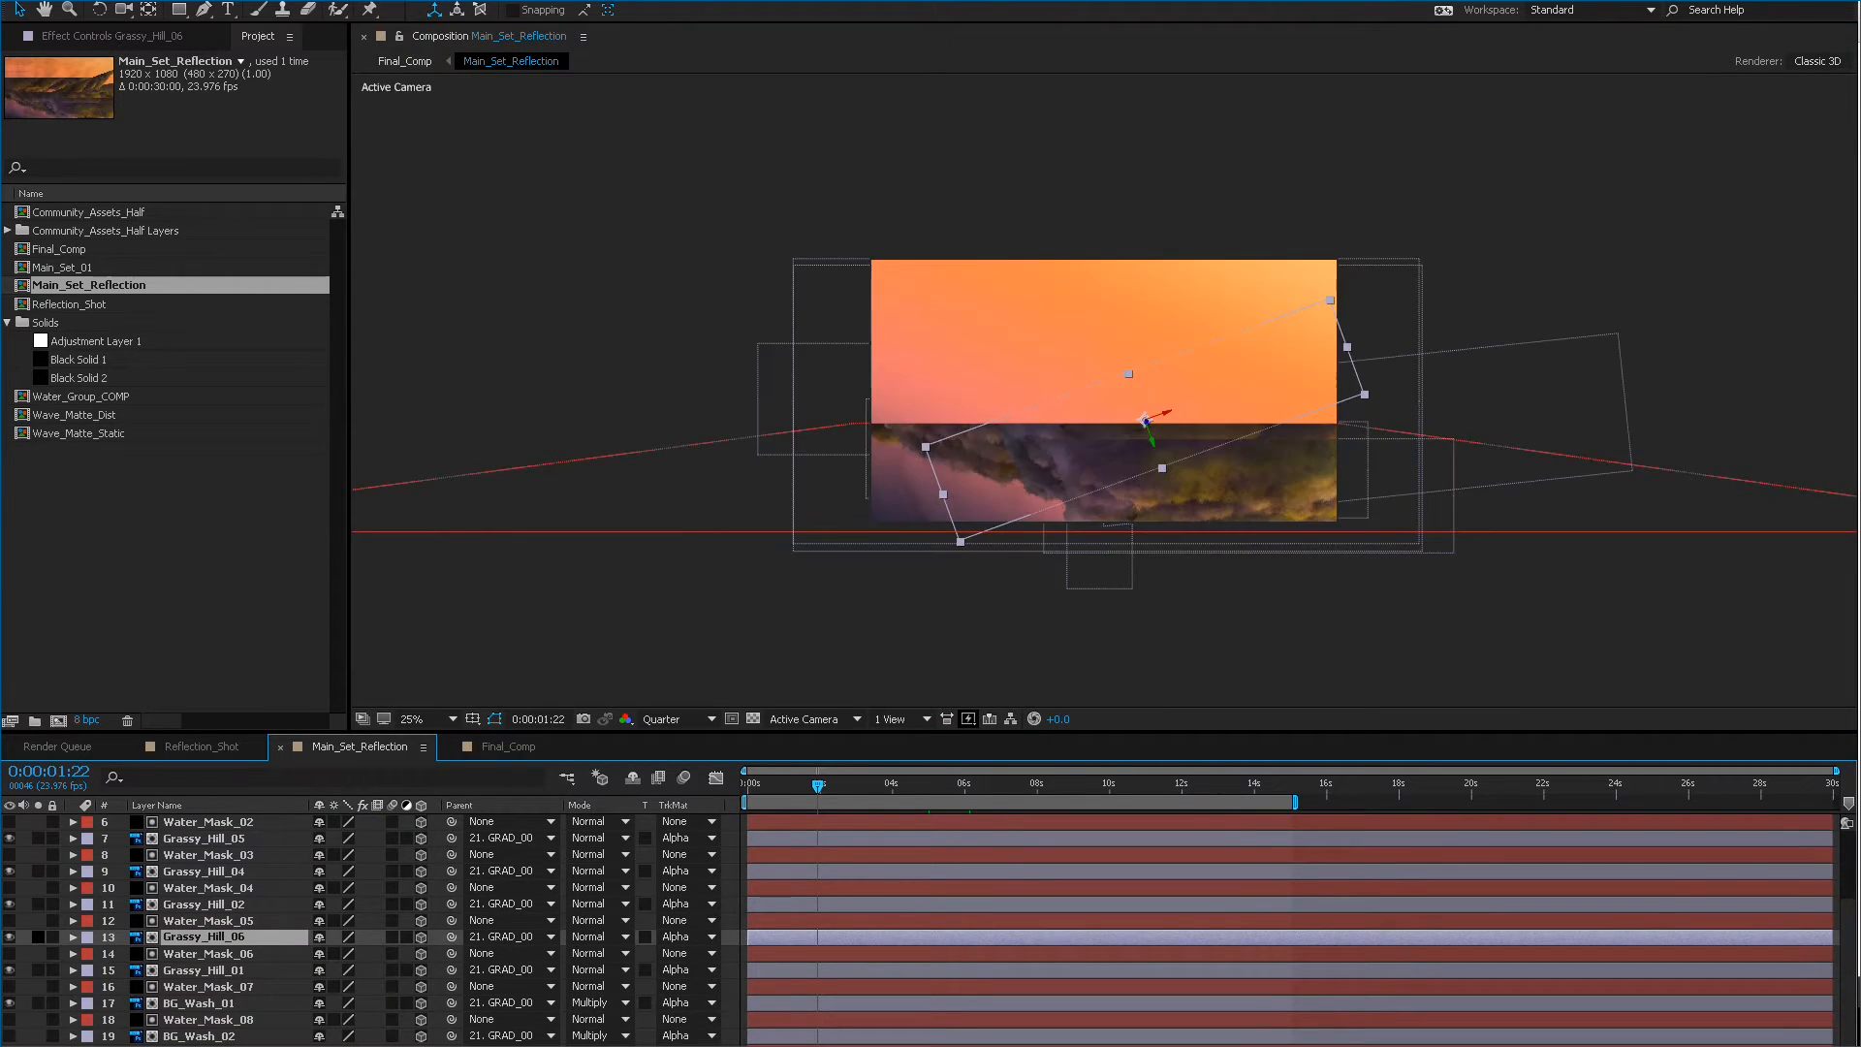
{"action": "left_click", "coordinate": [37, 936]}
{"action": "left_click", "coordinate": [38, 936]}
{"action": "left_click", "coordinate": [38, 936]}
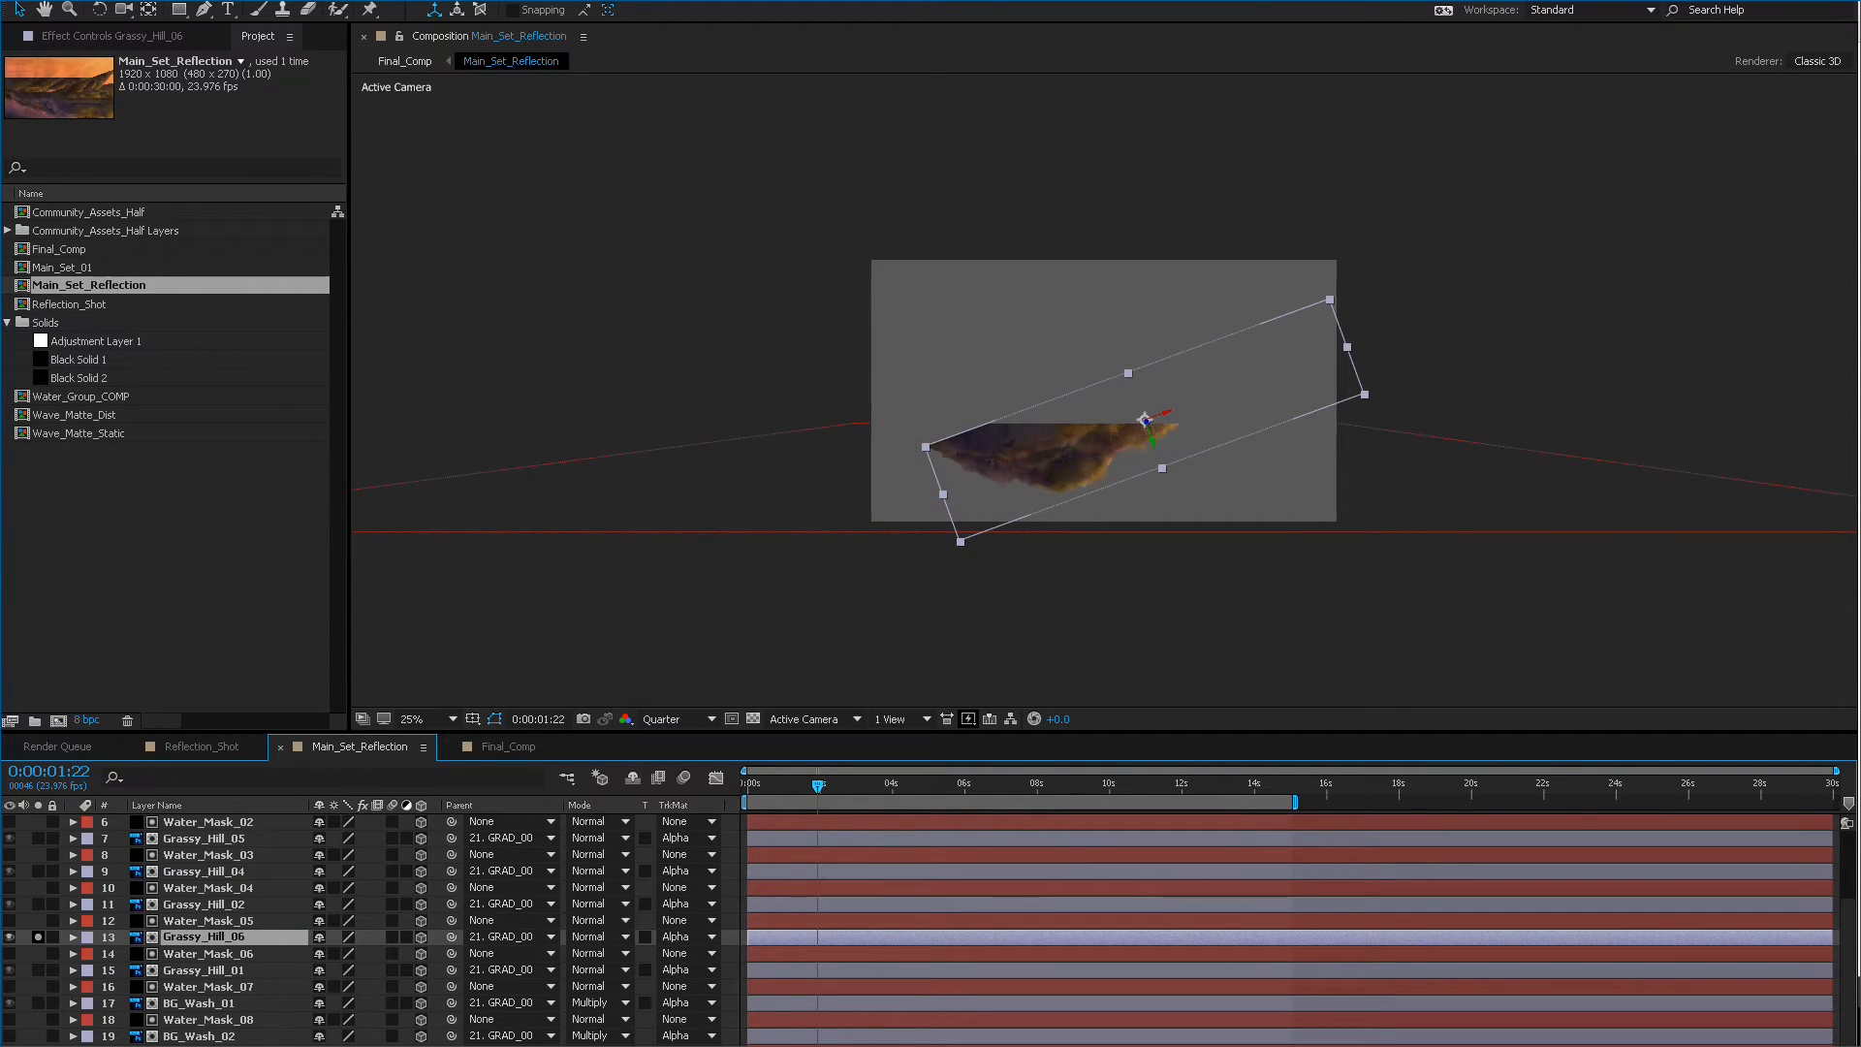
Examine Water_Mask_05 against the soloed hill from the side in Custom View 1.
{"action": "left_click", "coordinate": [207, 920]}
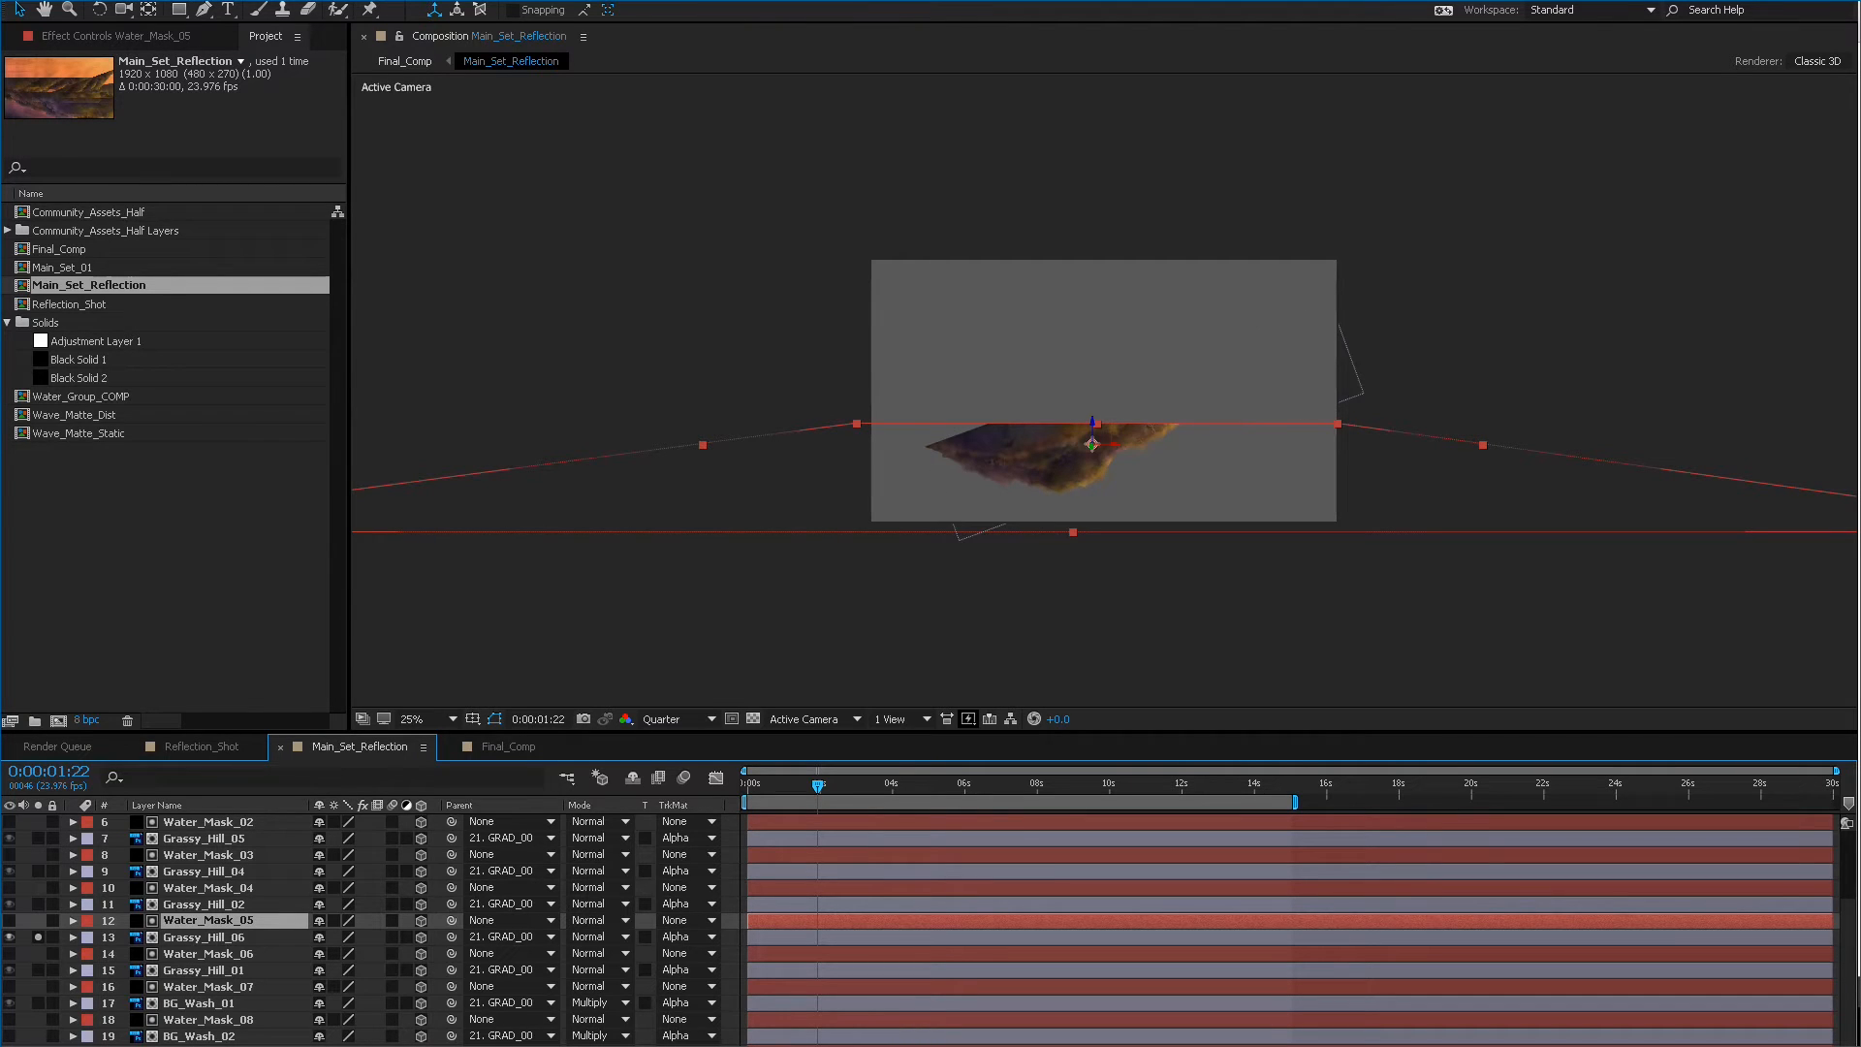
{"action": "left_click", "coordinate": [803, 718]}
{"action": "left_click", "coordinate": [804, 896]}
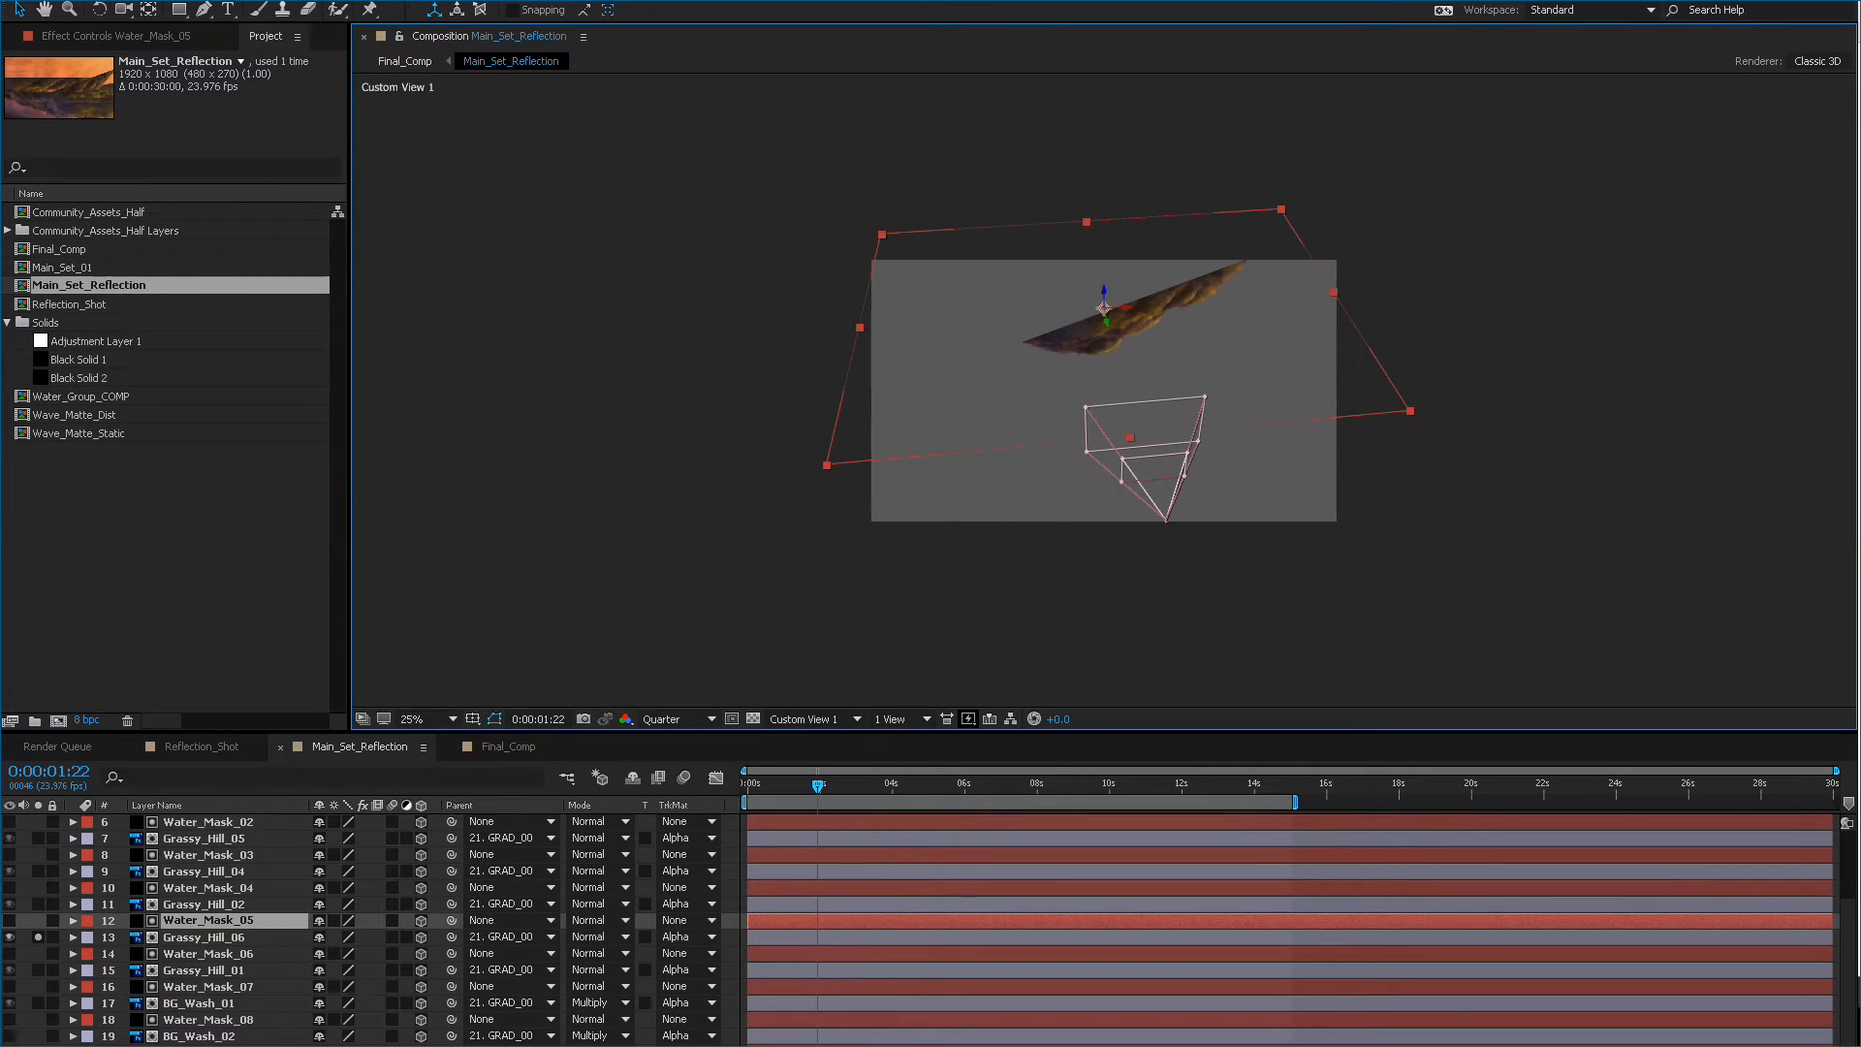
{"action": "key", "text": "c"}
{"action": "key", "text": "c"}
{"action": "mouse_move", "coordinate": [694, 571]}
{"action": "left_mouse_down"}
{"action": "mouse_move", "coordinate": [924, 526]}
{"action": "mouse_move", "coordinate": [727, 582]}
{"action": "mouse_move", "coordinate": [707, 606]}
{"action": "mouse_move", "coordinate": [855, 539]}
{"action": "mouse_move", "coordinate": [727, 581]}
{"action": "left_mouse_up"}
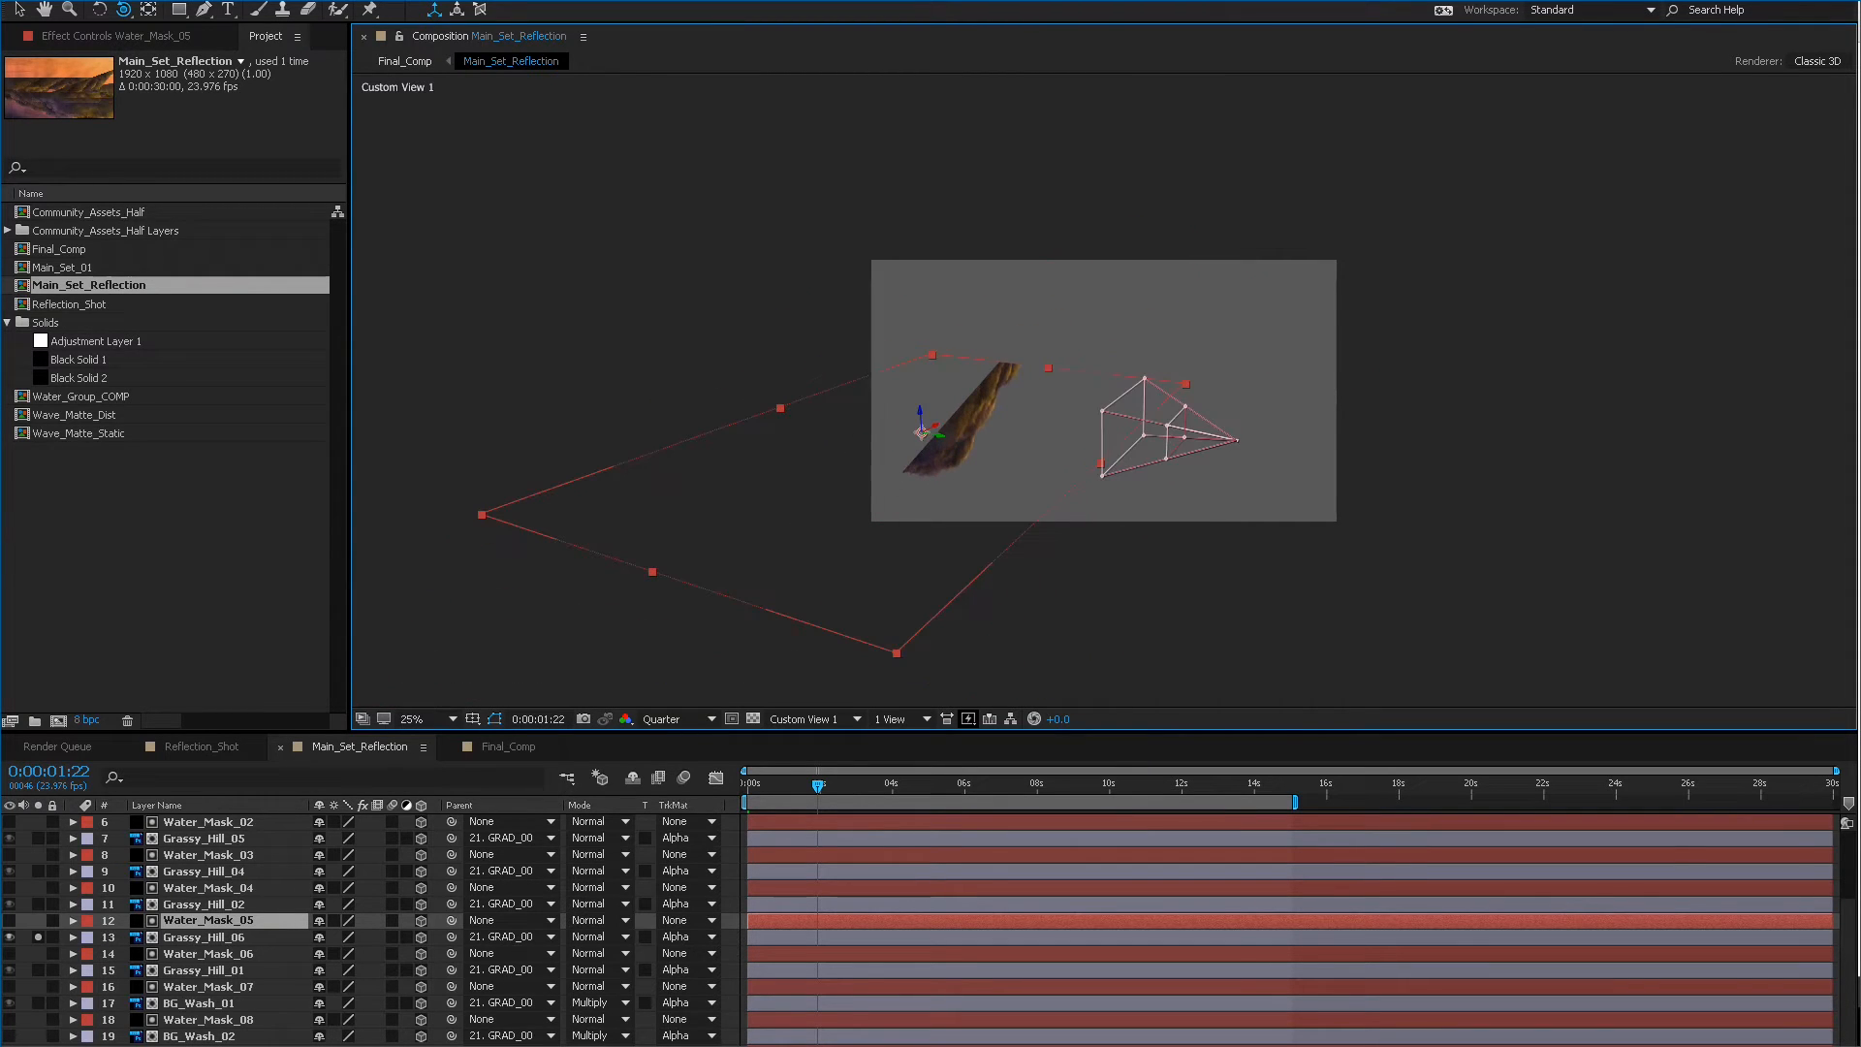
Reveal Water_Mask_05's position and lower its Z value to 652, shifting the mask plane down along the hill.
{"action": "key", "text": "p"}
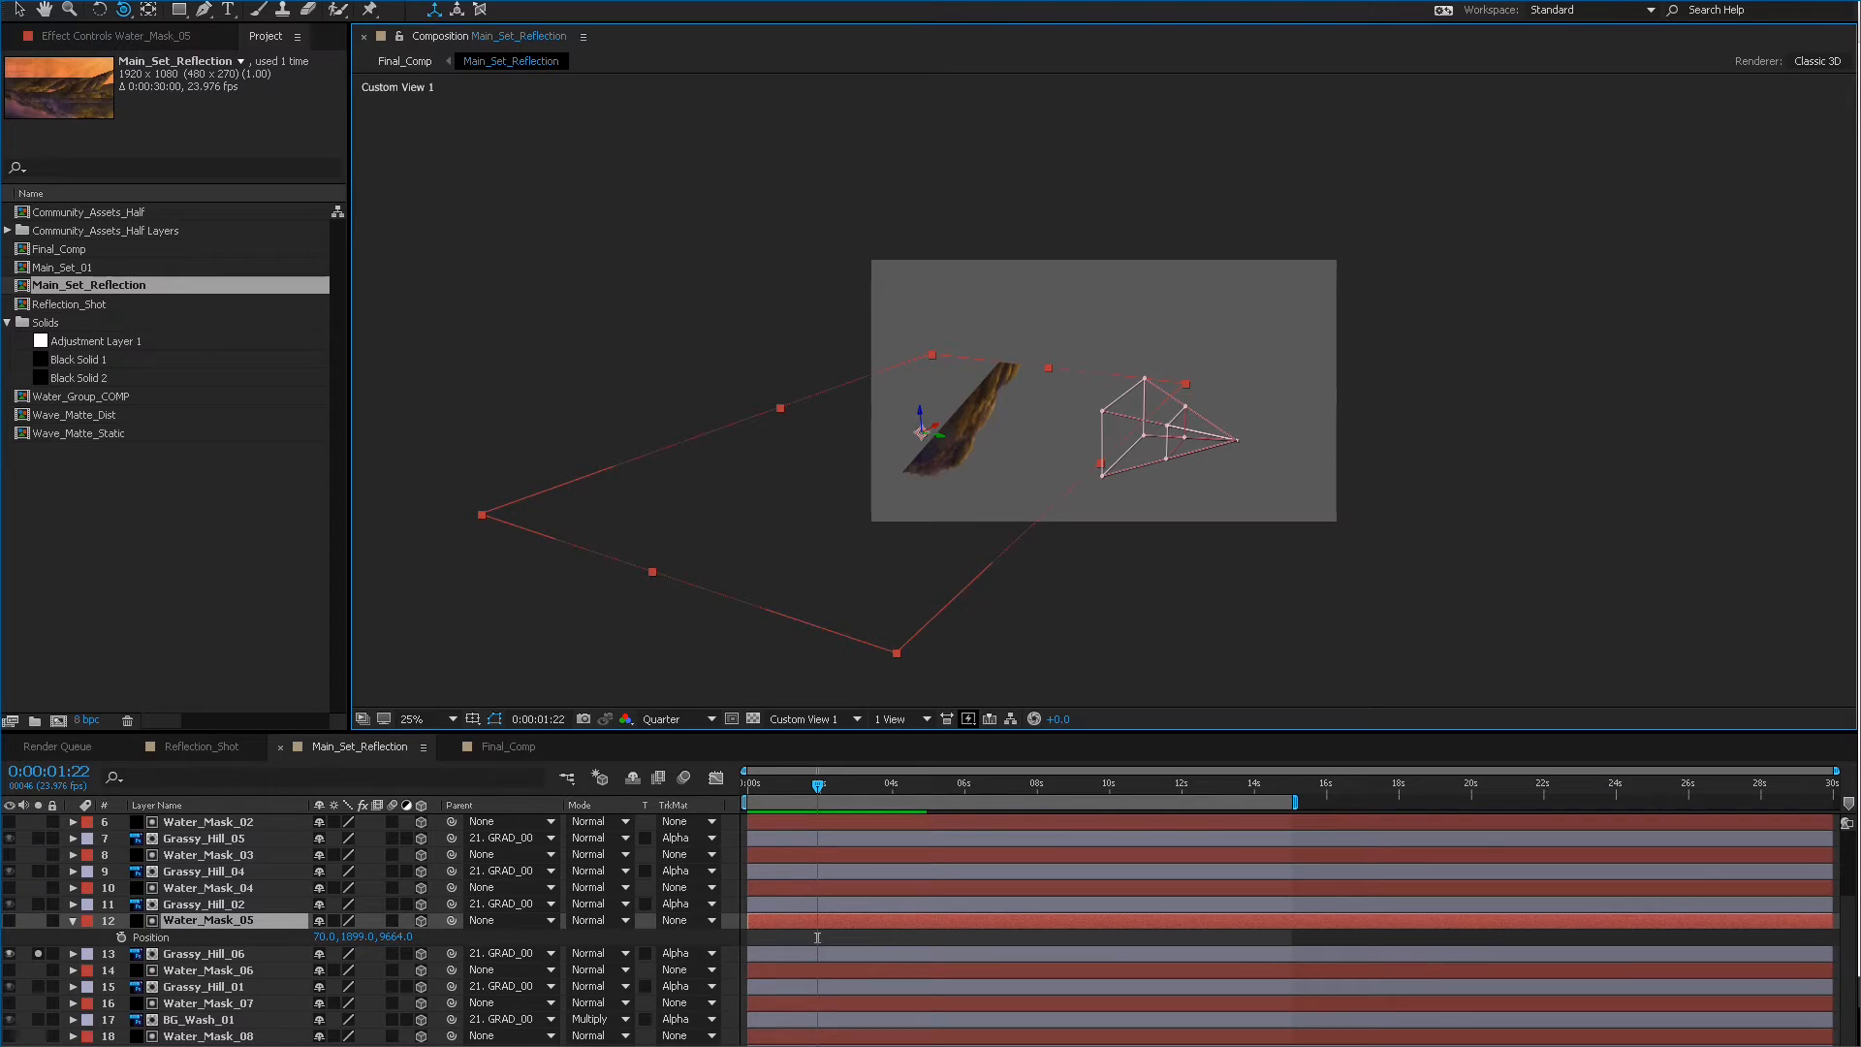
{"action": "left_click_drag", "start_coordinate": [392, 937], "coordinate": [20, 936]}
{"action": "left_click_drag", "start_coordinate": [924, 522], "coordinate": [991, 496]}
{"action": "left_click_drag", "start_coordinate": [393, 937], "coordinate": [197, 937]}
{"action": "mouse_move", "coordinate": [917, 525]}
{"action": "left_mouse_down"}
{"action": "mouse_move", "coordinate": [969, 520]}
{"action": "mouse_move", "coordinate": [909, 508]}
{"action": "left_mouse_up"}
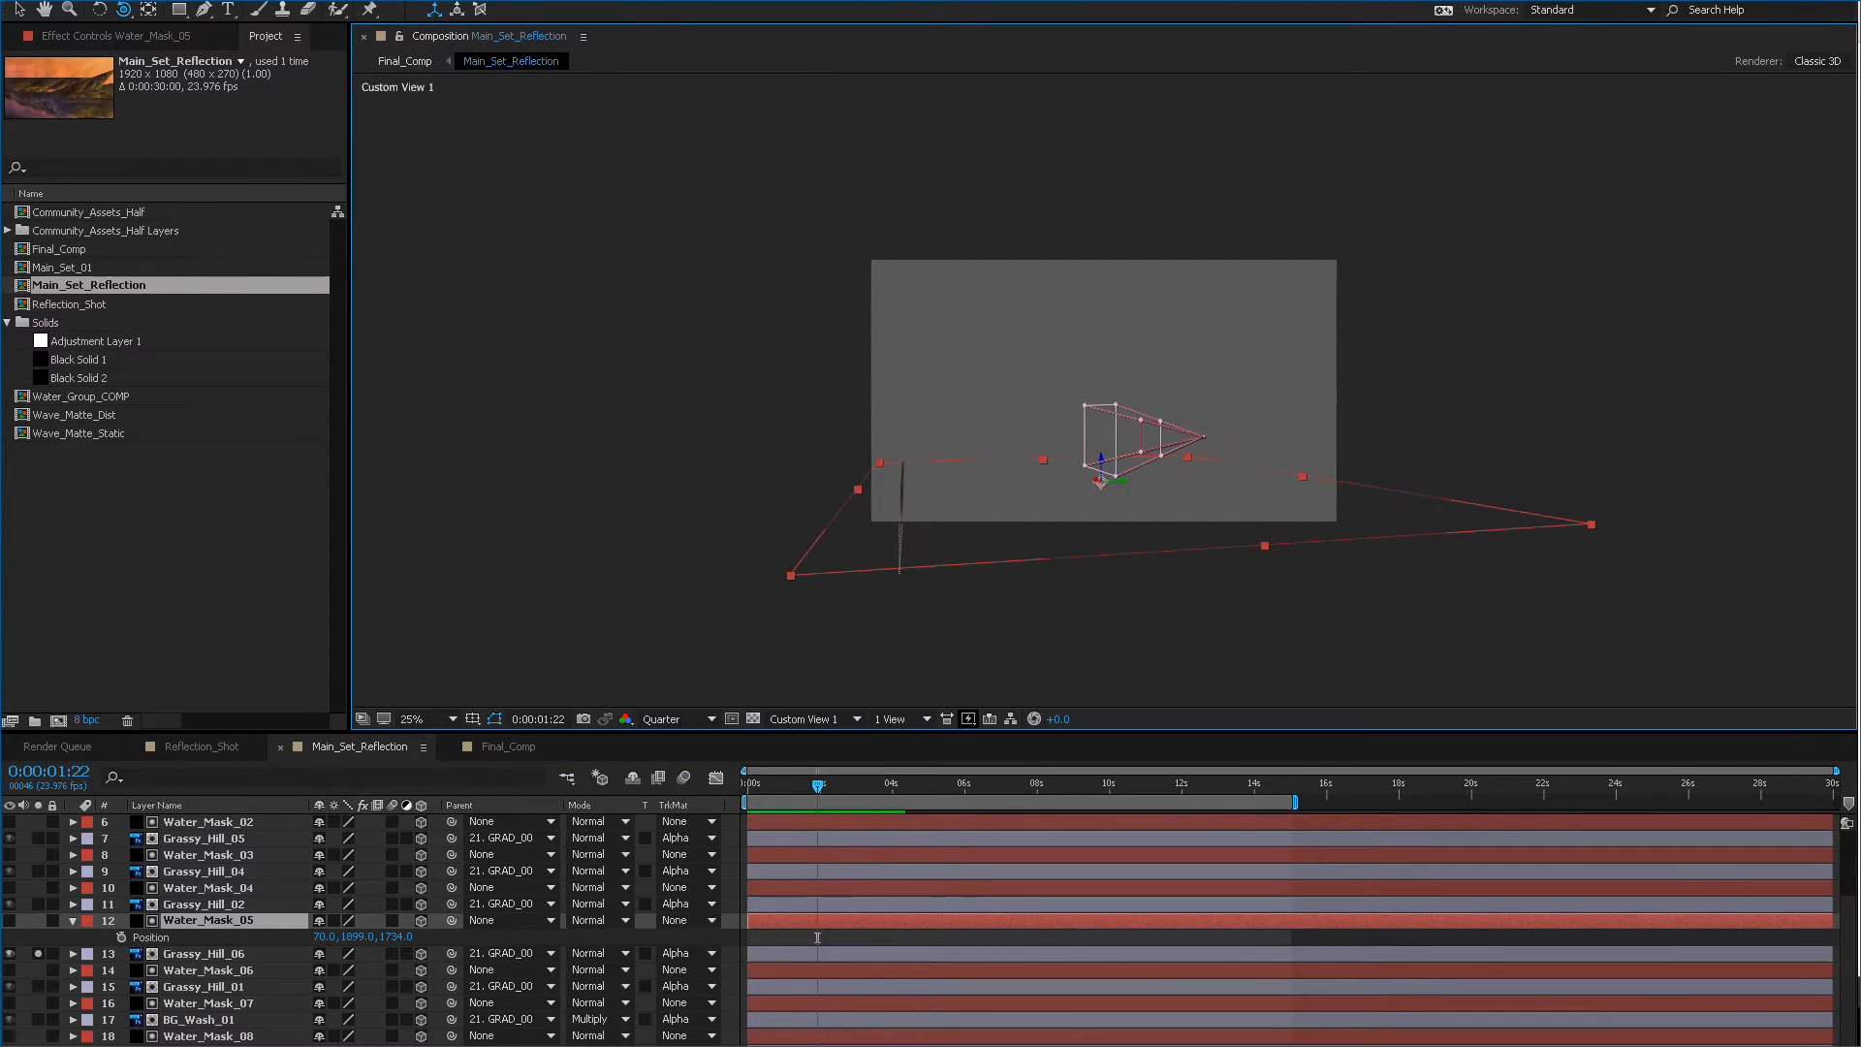
{"action": "left_click_drag", "start_coordinate": [393, 936], "coordinate": [223, 936]}
{"action": "mouse_move", "coordinate": [911, 543]}
{"action": "left_mouse_down"}
{"action": "mouse_move", "coordinate": [916, 508]}
{"action": "mouse_move", "coordinate": [920, 522]}
{"action": "left_mouse_up"}
{"action": "left_click_drag", "start_coordinate": [393, 936], "coordinate": [294, 936]}
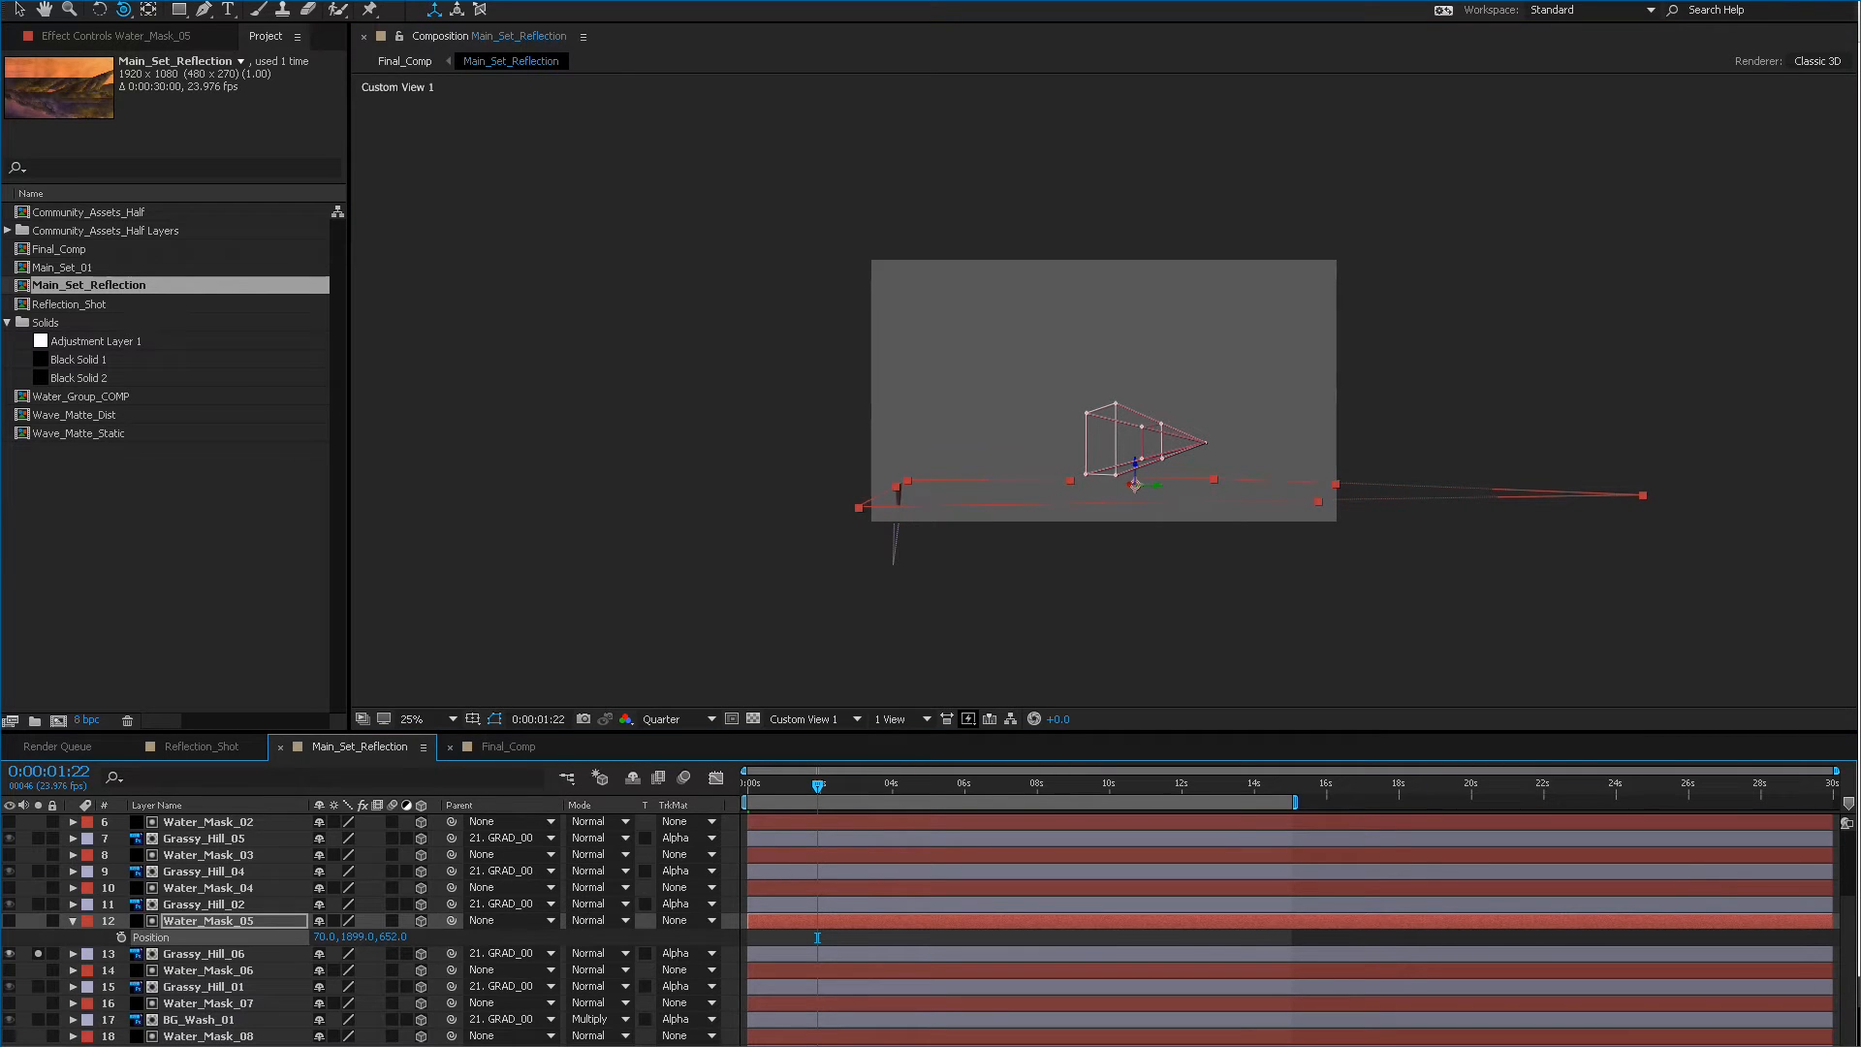
Lock the viewer on Final_Comp, set Water_Mask_05's Z position to 1425, preview it and unsolo Grassy_Hill_06.
{"action": "key", "text": "alt+shift+period"}
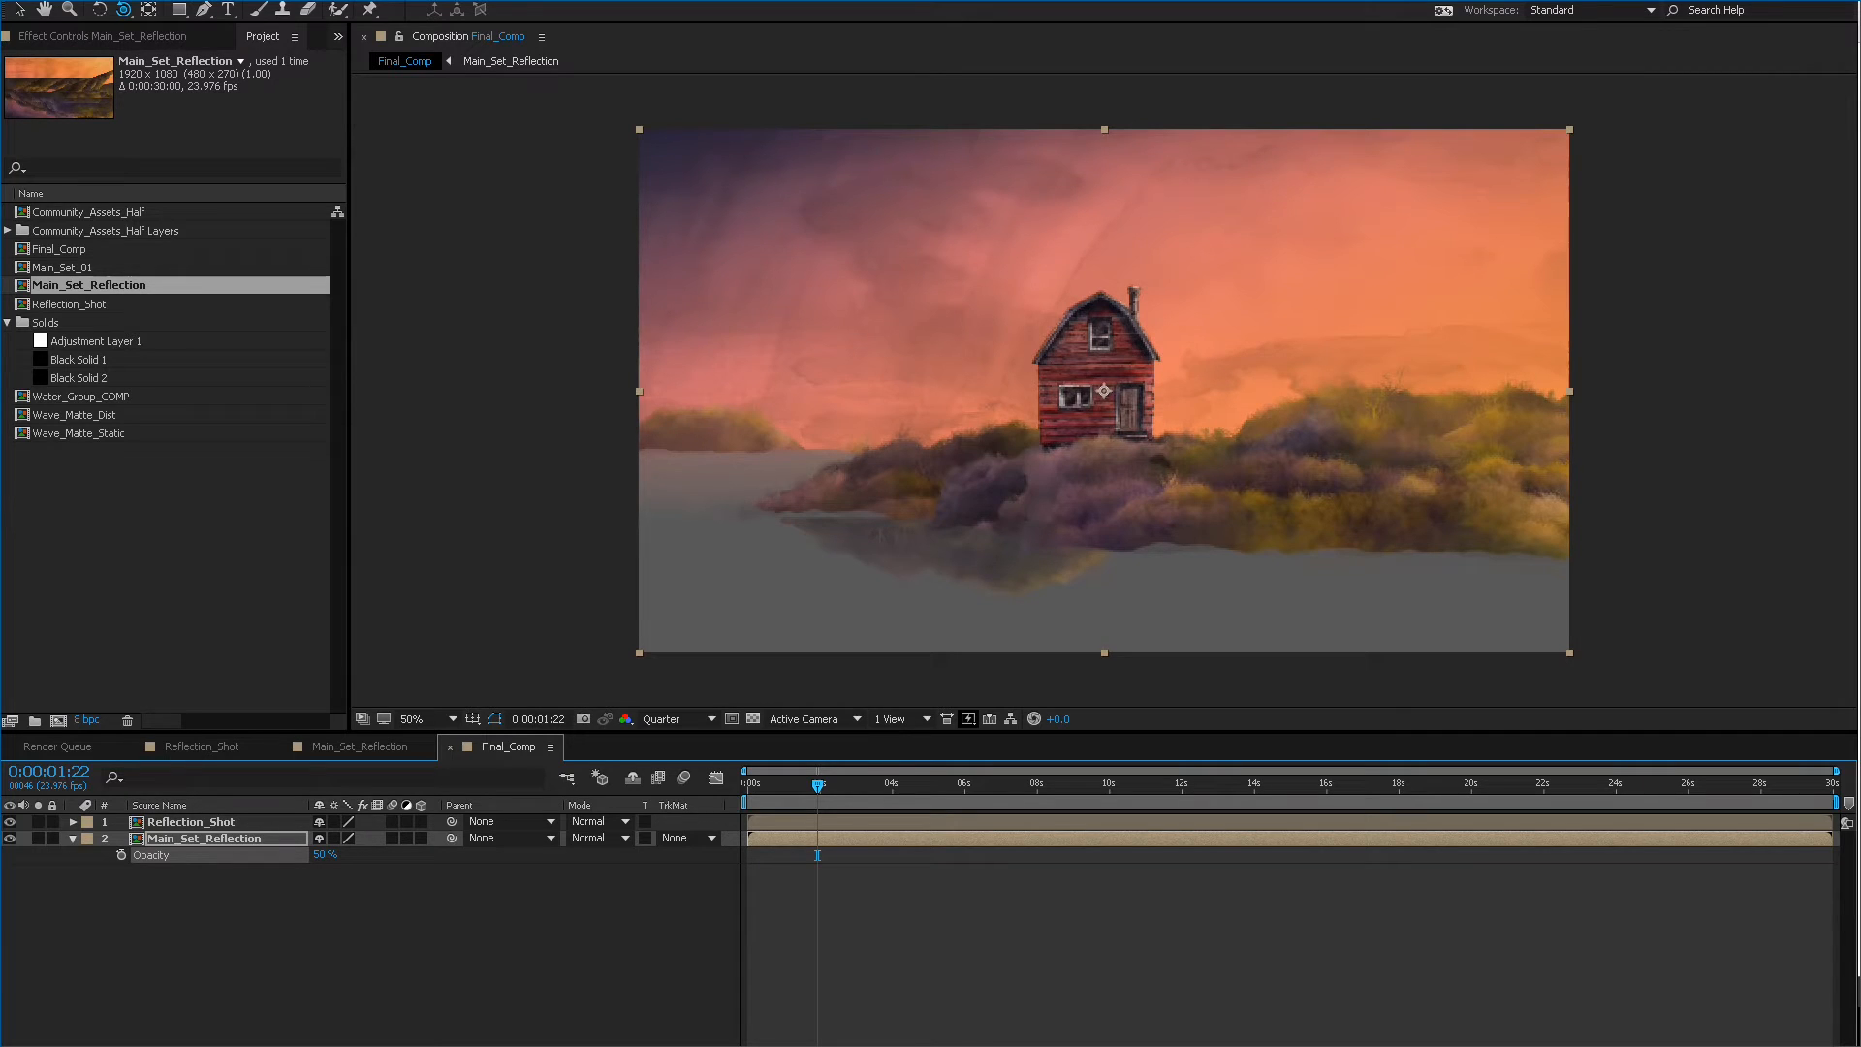
{"action": "key", "text": "backslash"}
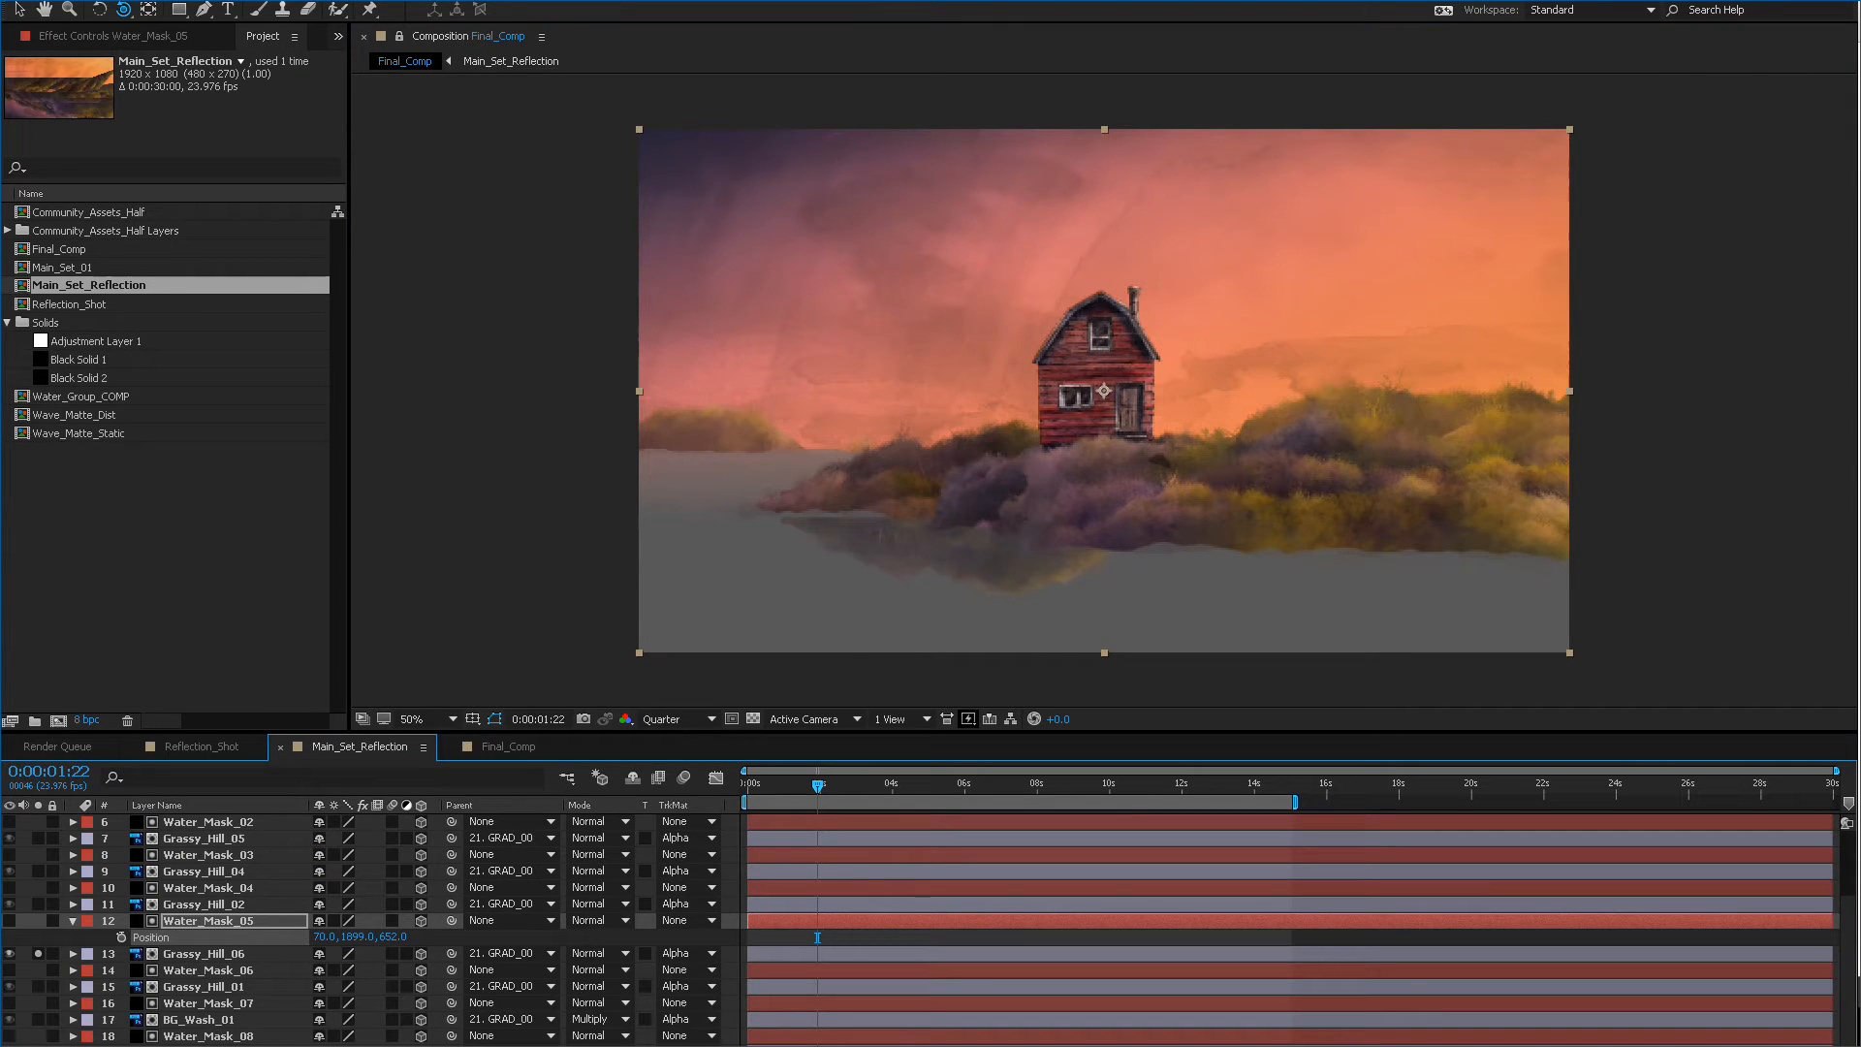
{"action": "left_click_drag", "start_coordinate": [387, 936], "coordinate": [552, 907]}
{"action": "left_click_drag", "start_coordinate": [387, 936], "coordinate": [600, 872]}
{"action": "left_click_drag", "start_coordinate": [392, 936], "coordinate": [389, 936]}
{"action": "left_click_drag", "start_coordinate": [391, 936], "coordinate": [388, 936]}
{"action": "key", "text": "space"}
{"action": "key", "text": "space"}
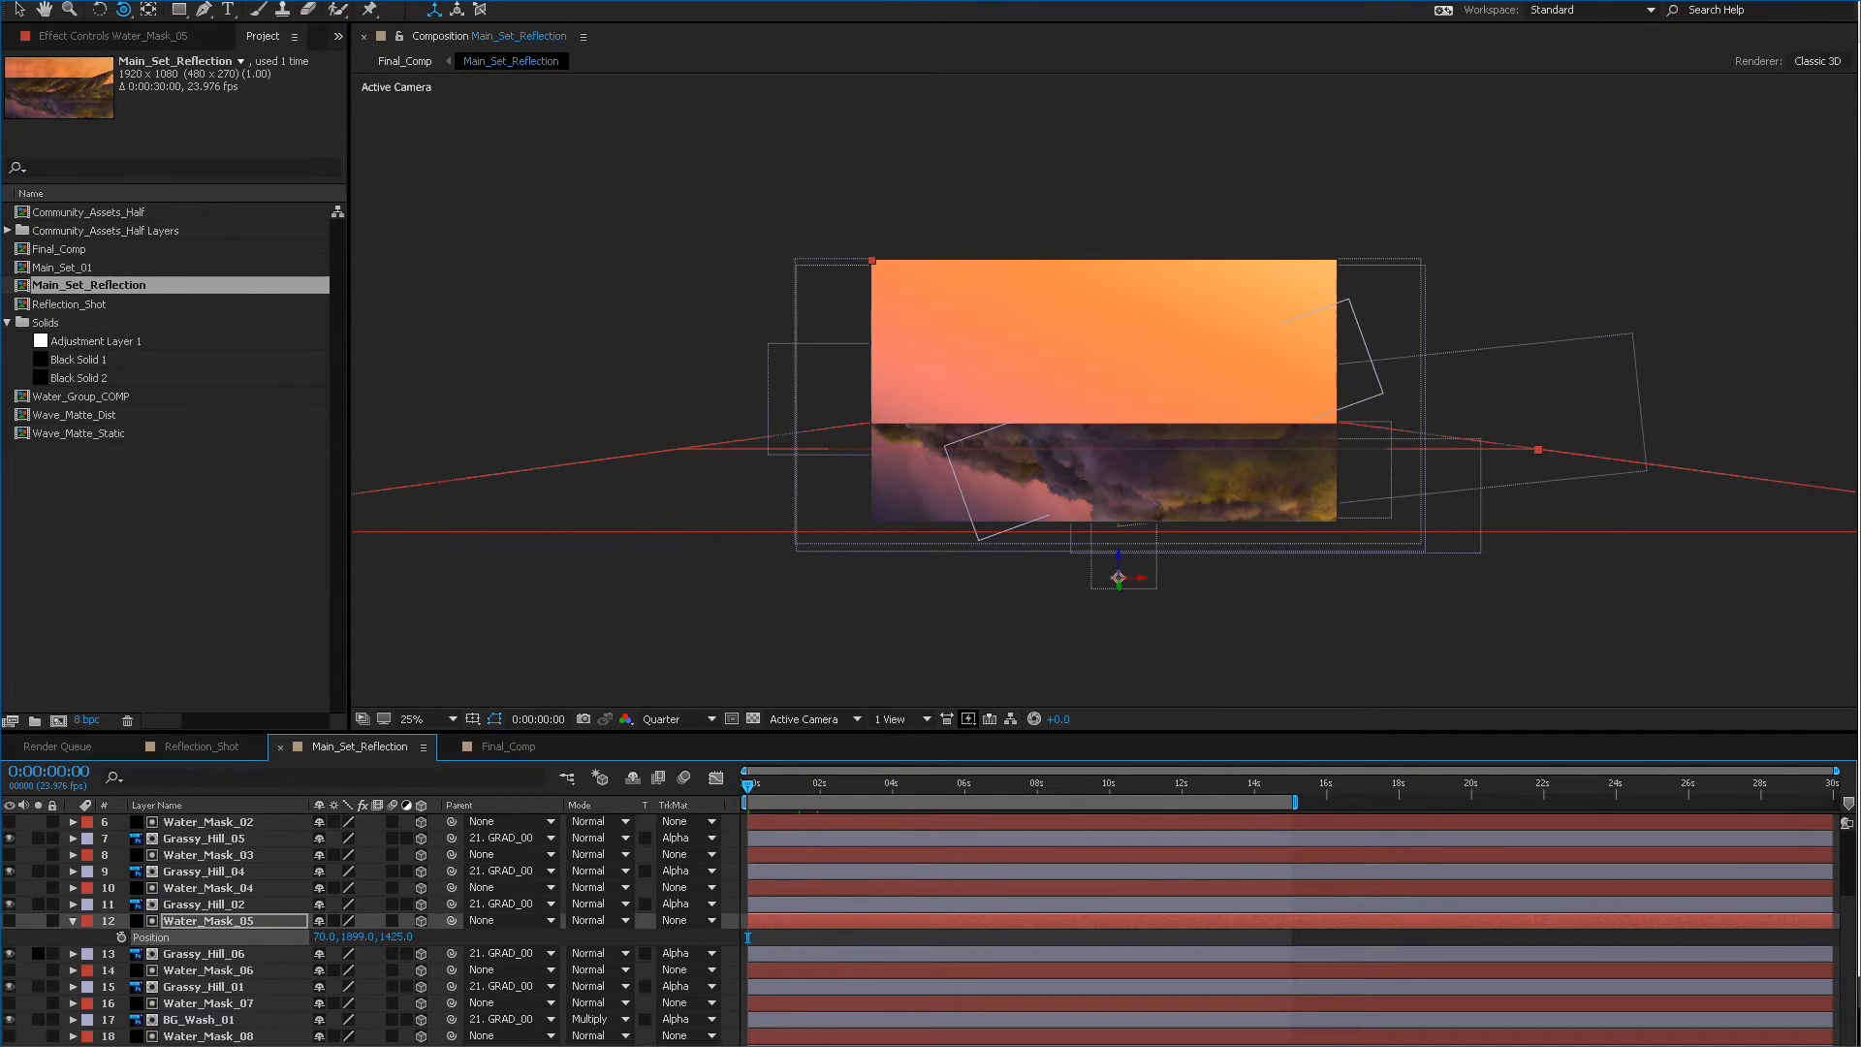
Solo BG_Wash_01 and Grassy_Hill_01 briefly in turn to identify which reflection piece each one holds.
{"action": "left_click", "coordinate": [38, 1019]}
{"action": "left_click", "coordinate": [38, 1019]}
{"action": "left_click", "coordinate": [37, 986]}
{"action": "left_click", "coordinate": [38, 986]}
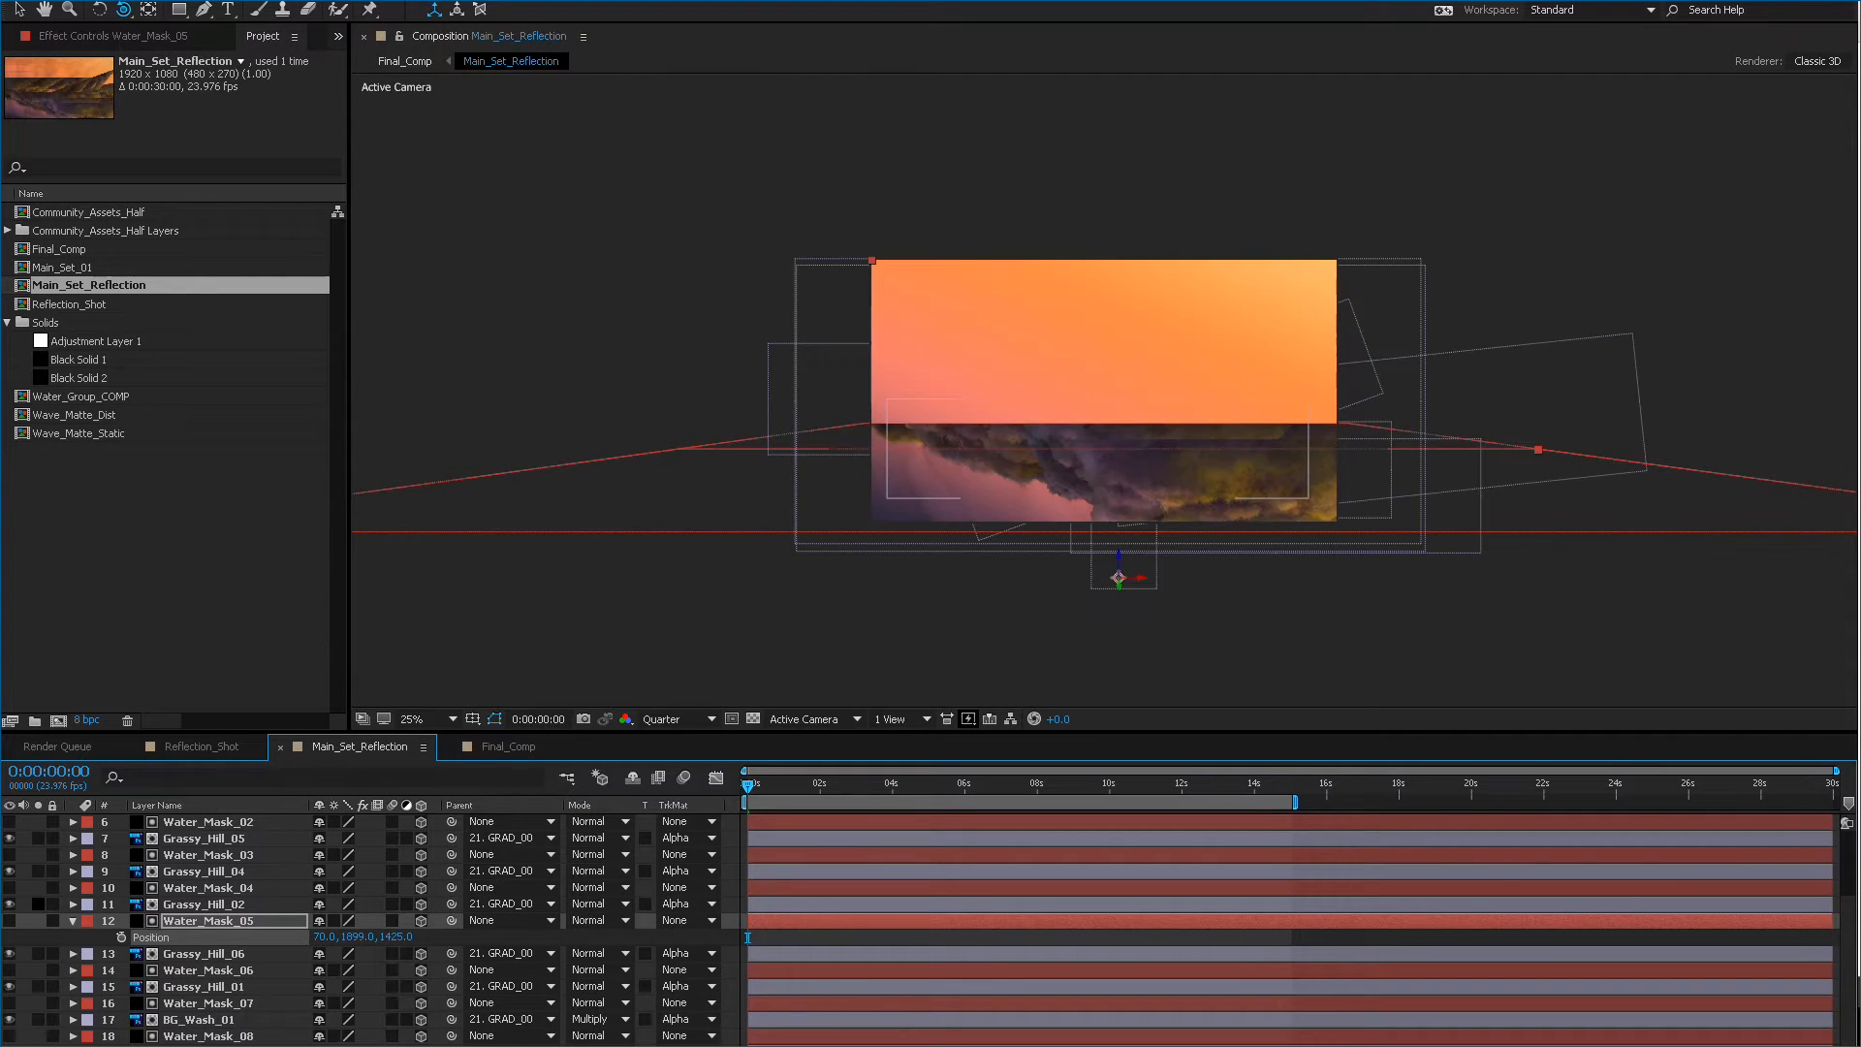
Solo Grassy_Hill_02 and view its reflection piece from Custom View 1.
{"action": "left_click", "coordinate": [38, 903]}
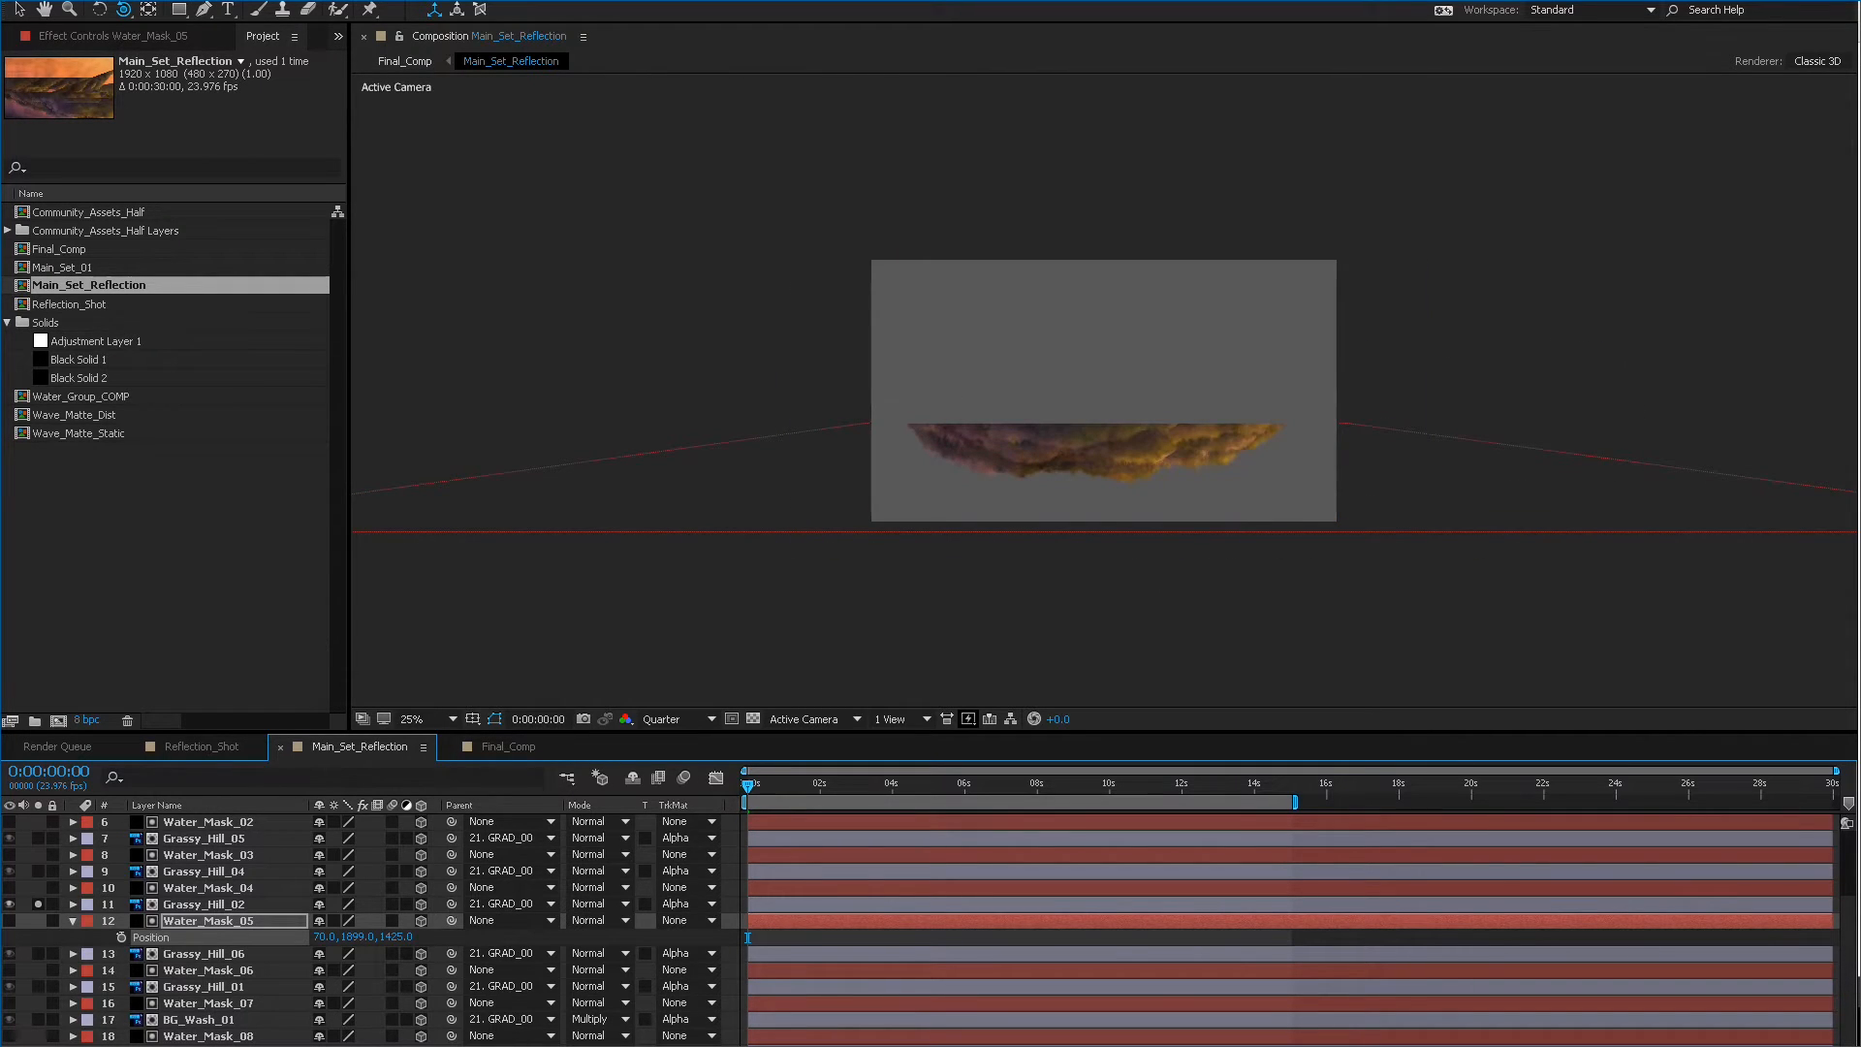
{"action": "left_click", "coordinate": [37, 903]}
{"action": "left_click", "coordinate": [38, 903]}
{"action": "left_click", "coordinate": [804, 718]}
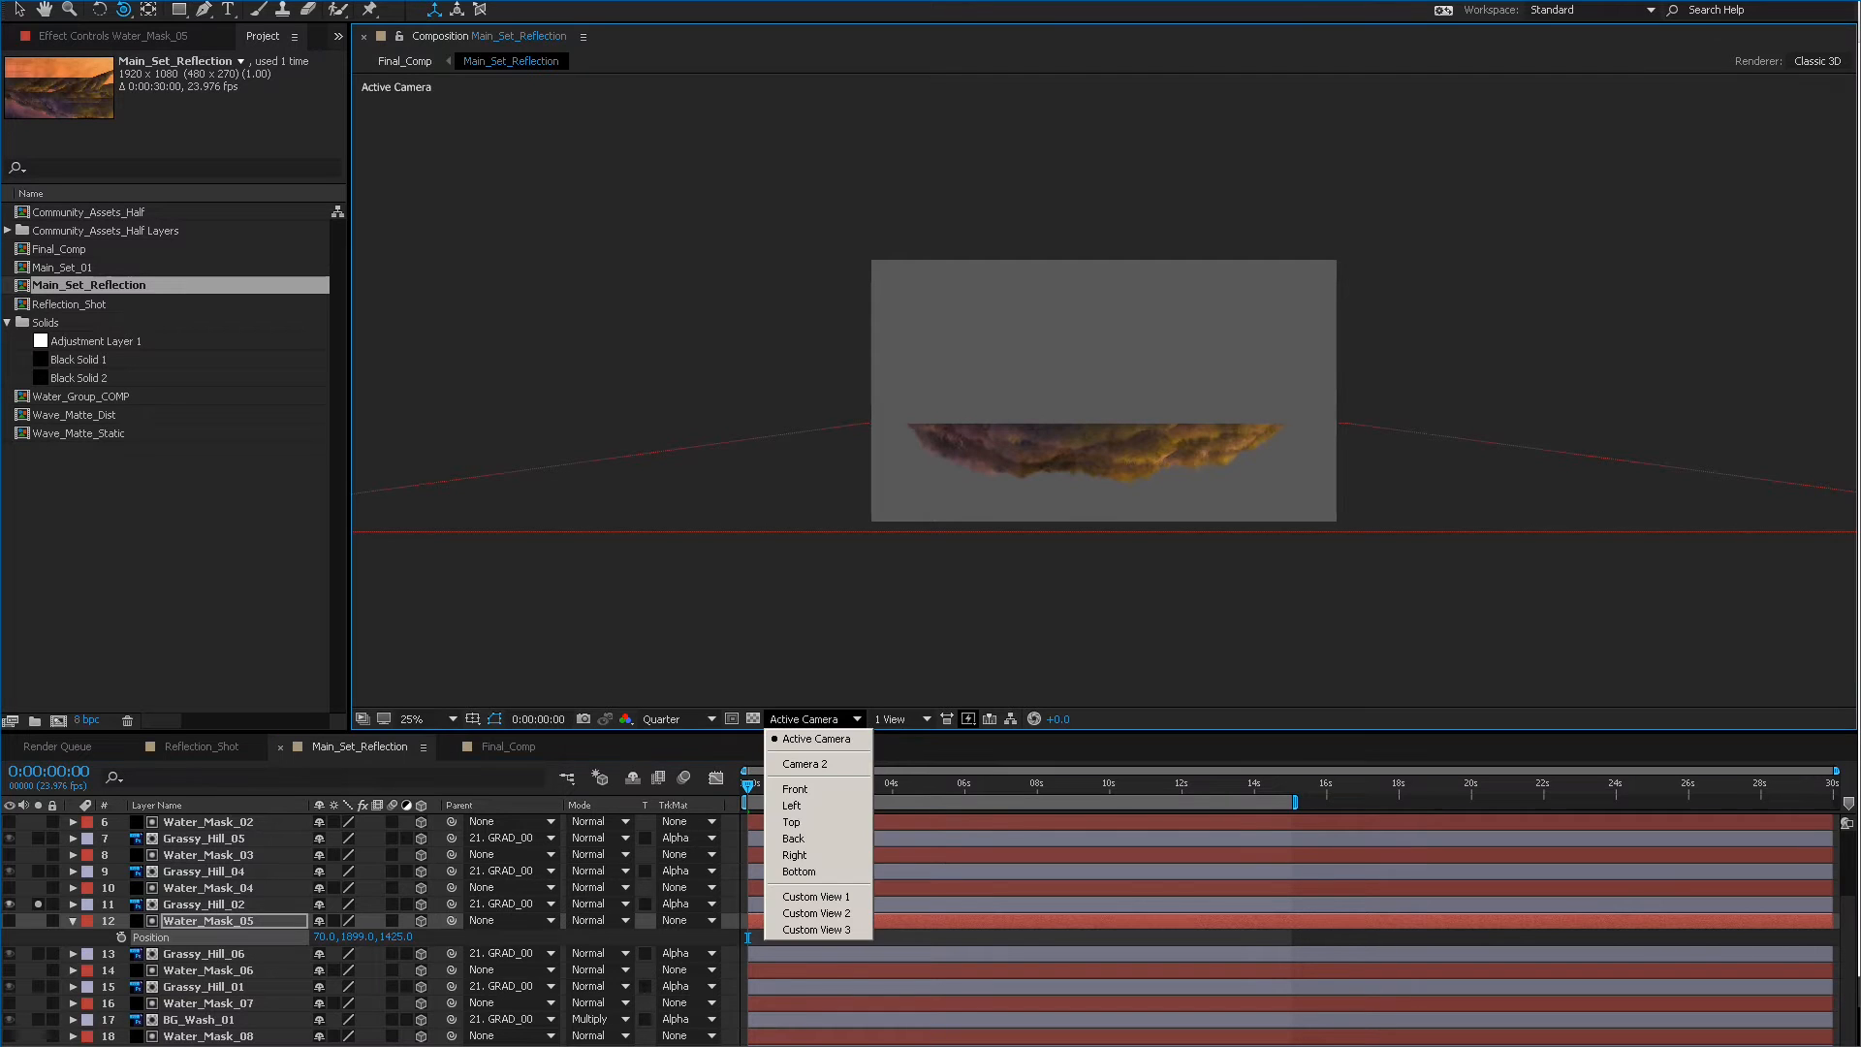
{"action": "left_click", "coordinate": [804, 896]}
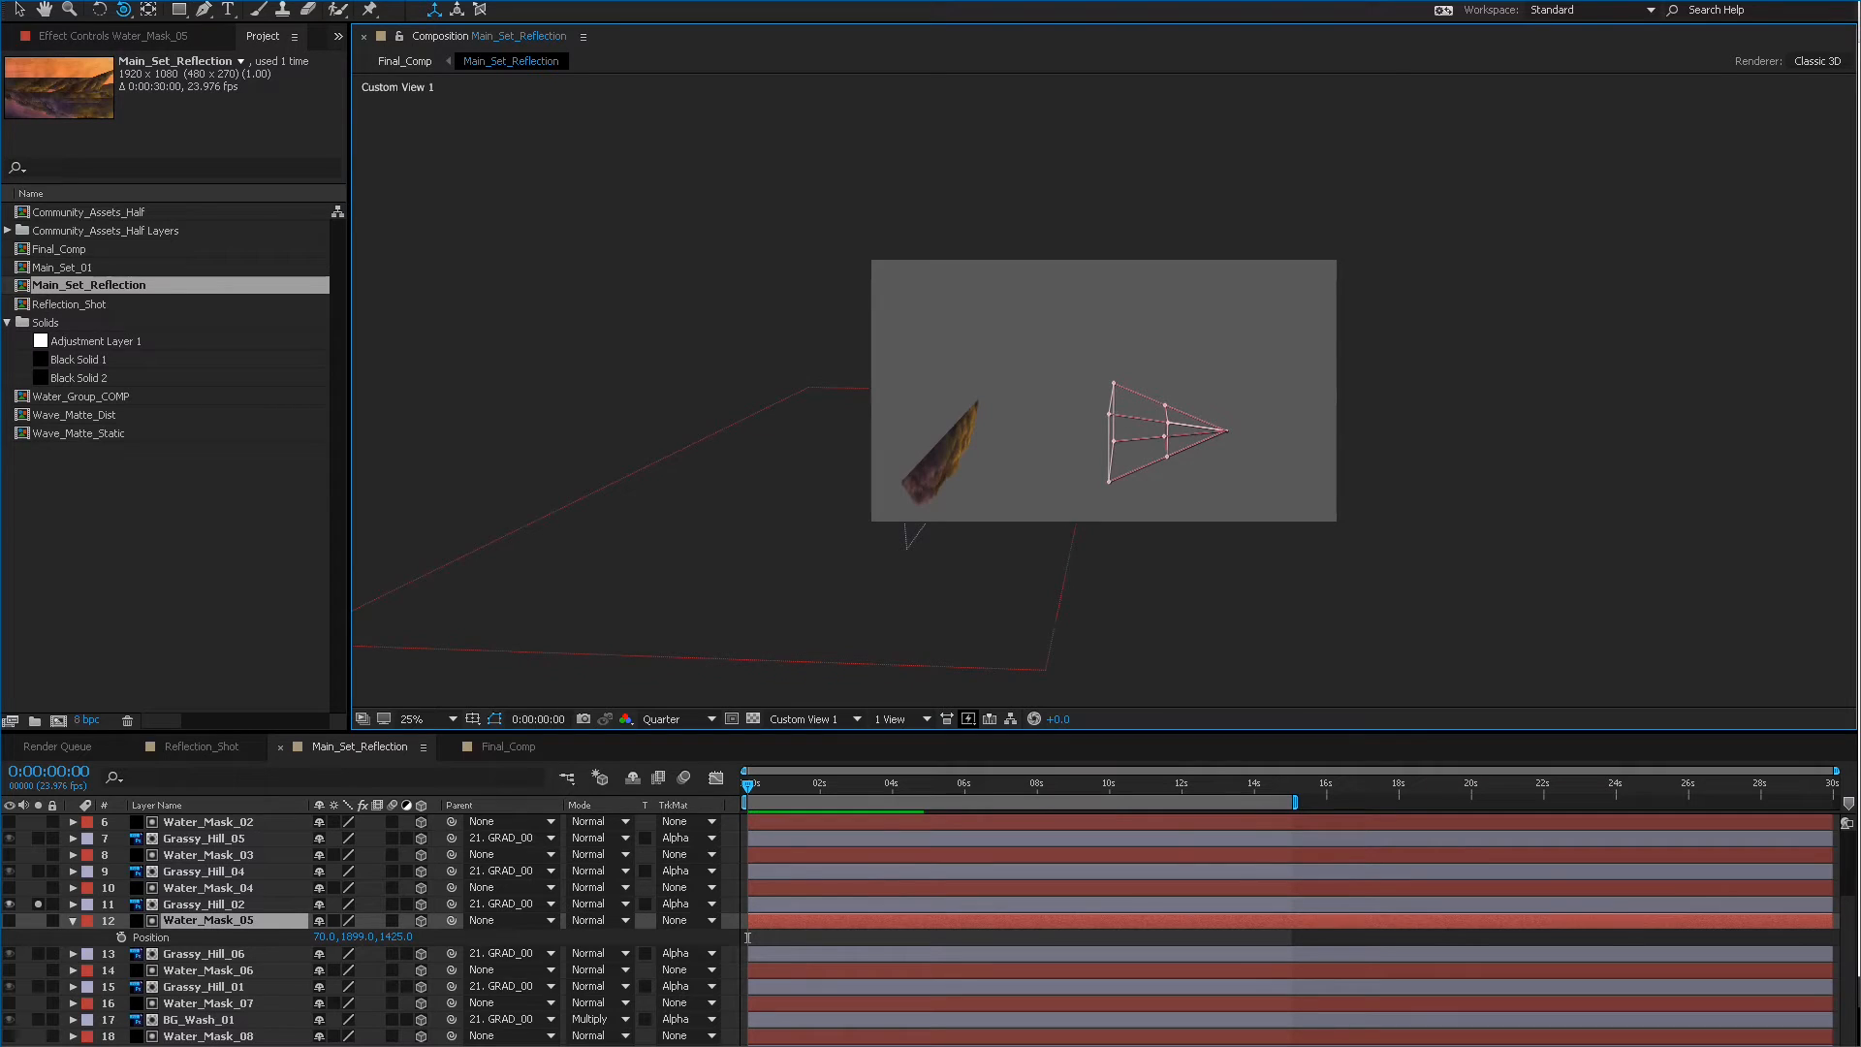
{"action": "key", "text": "p"}
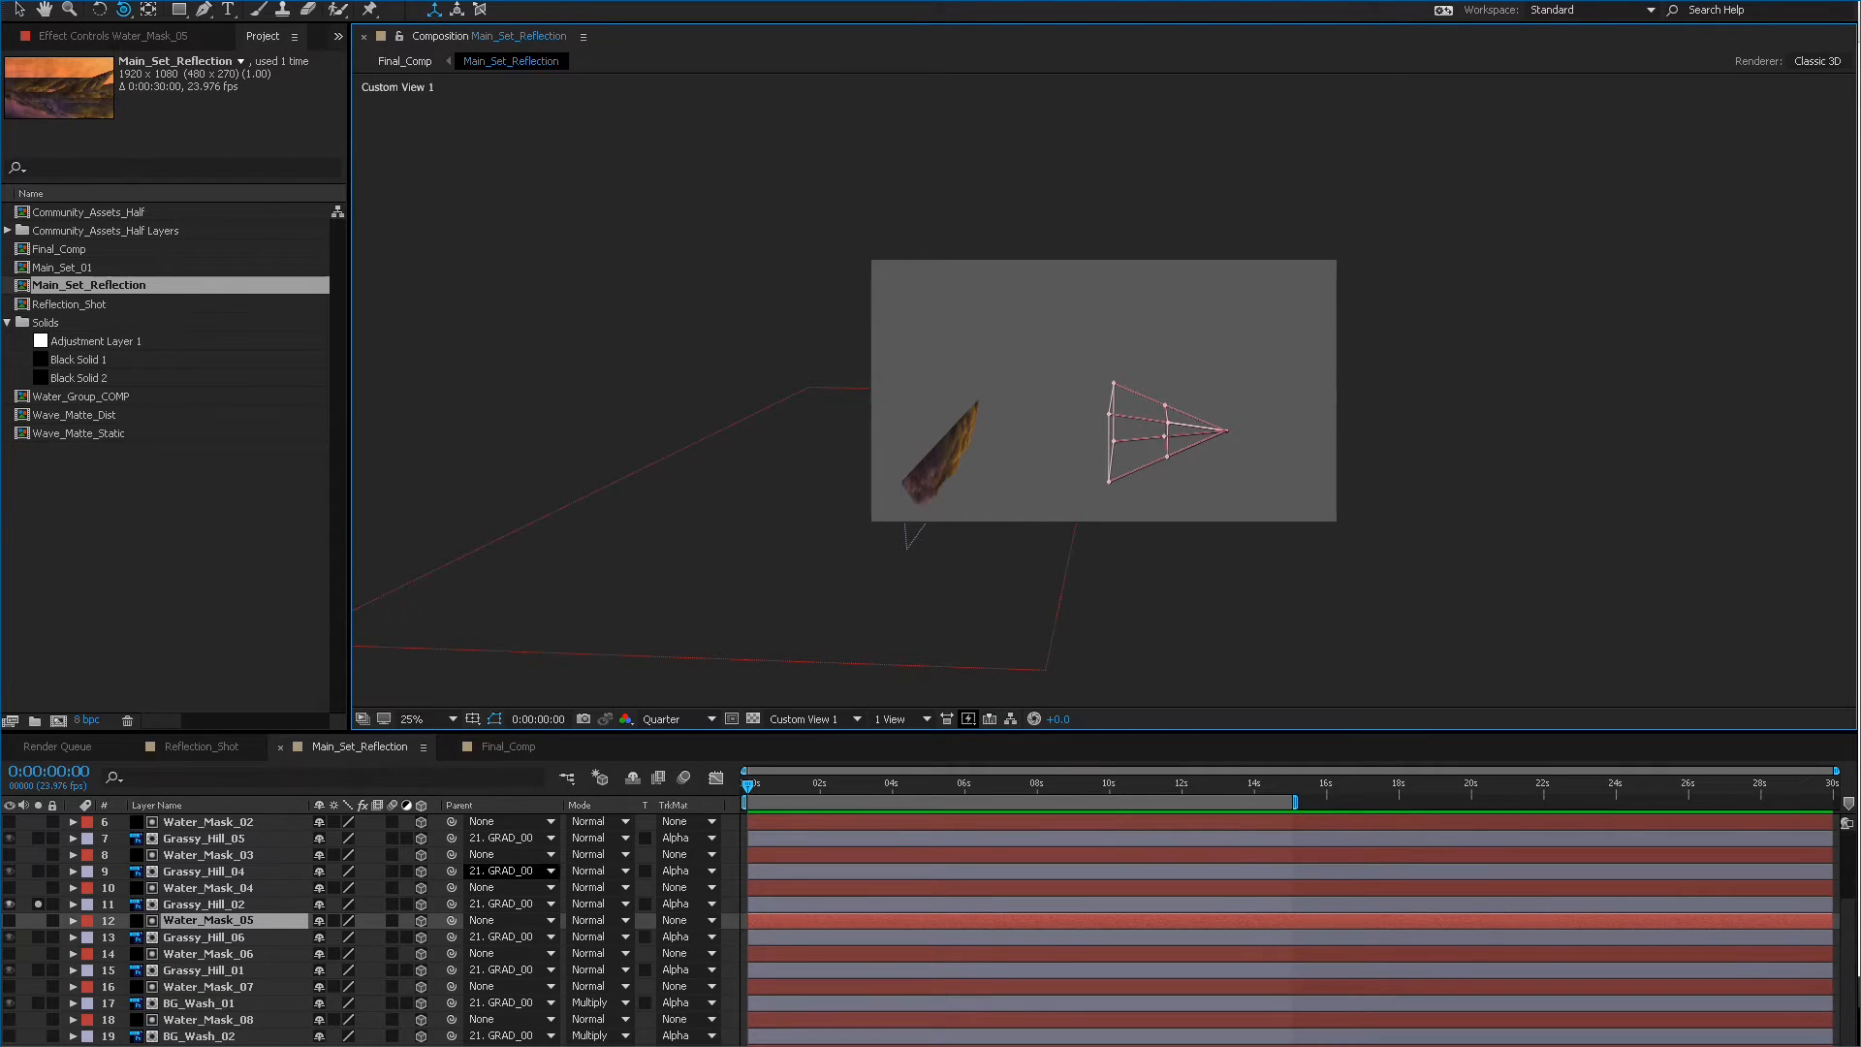
{"action": "key", "text": "p"}
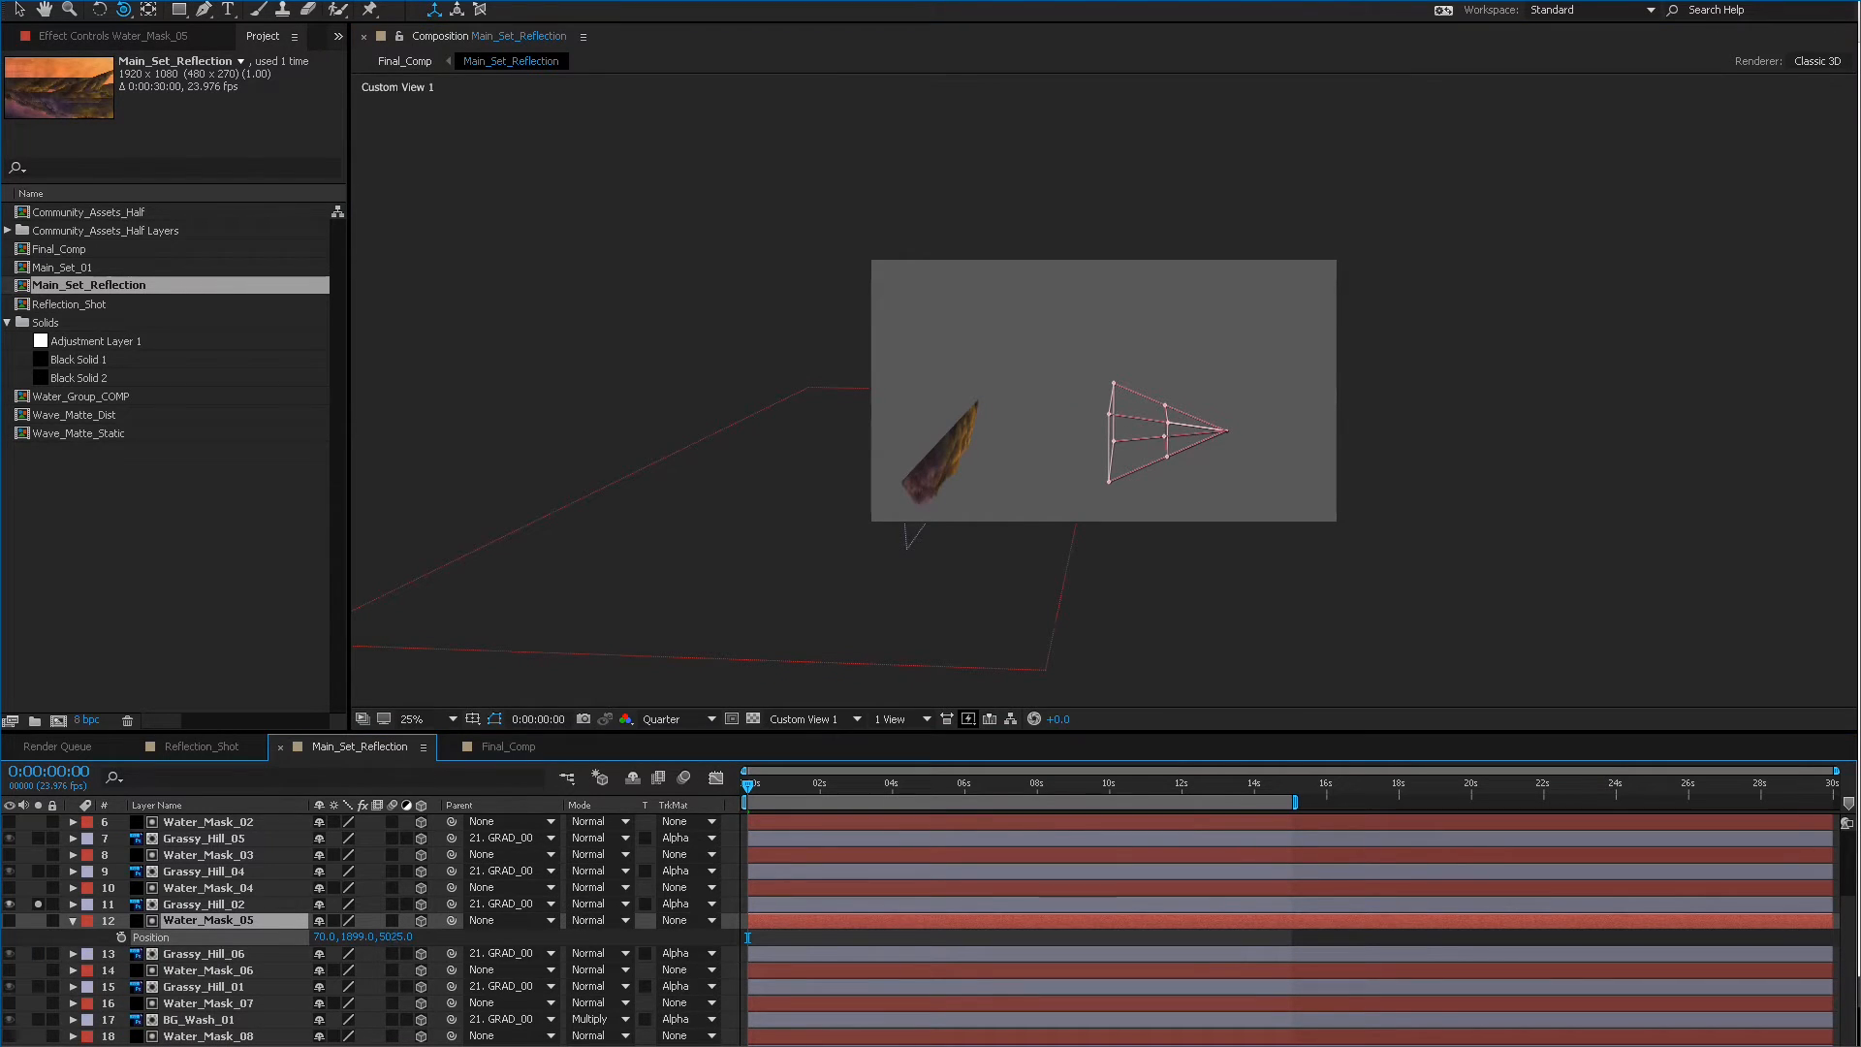
{"action": "key", "text": "ctrl+z"}
Reveal Water_Mask_04's position, lower its Z value to 334, and orbit to a low side view of the soloed hill.
{"action": "left_click", "coordinate": [208, 886]}
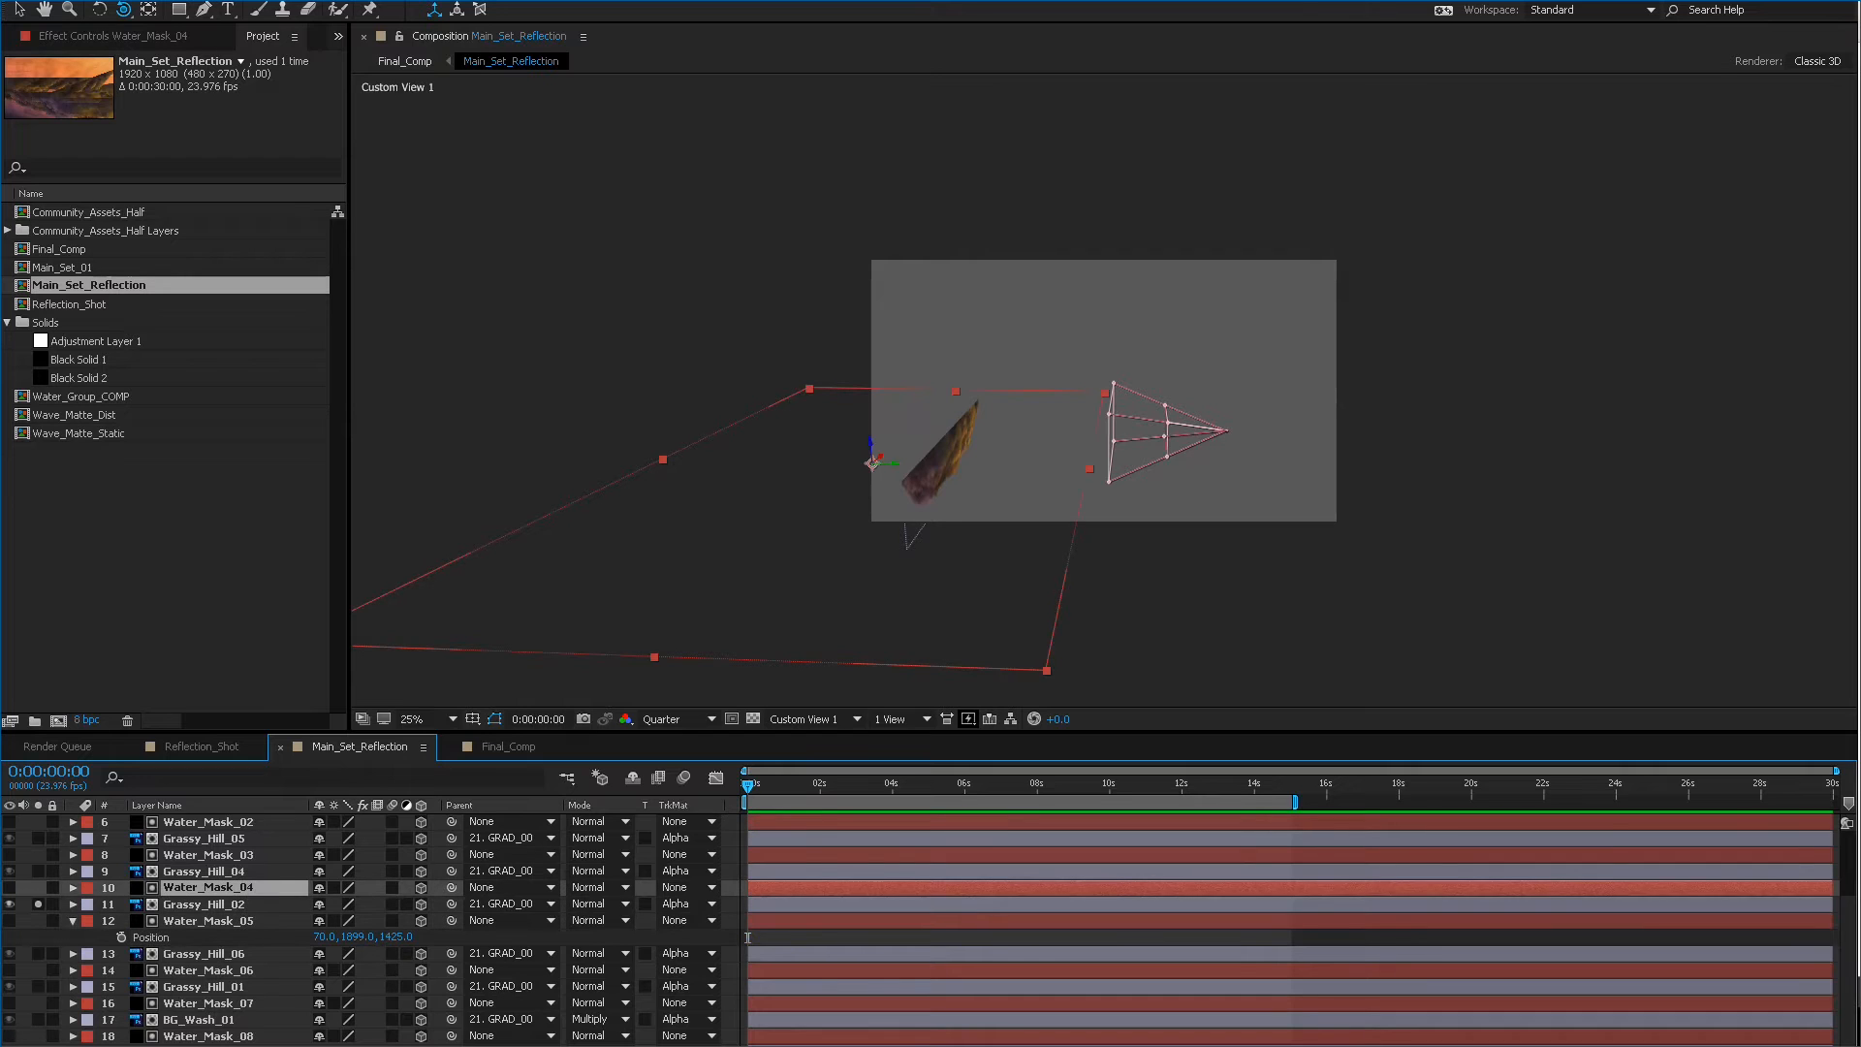
{"action": "key", "text": "p"}
{"action": "left_click_drag", "start_coordinate": [392, 903], "coordinate": [54, 903]}
{"action": "left_click_drag", "start_coordinate": [1101, 543], "coordinate": [1134, 431]}
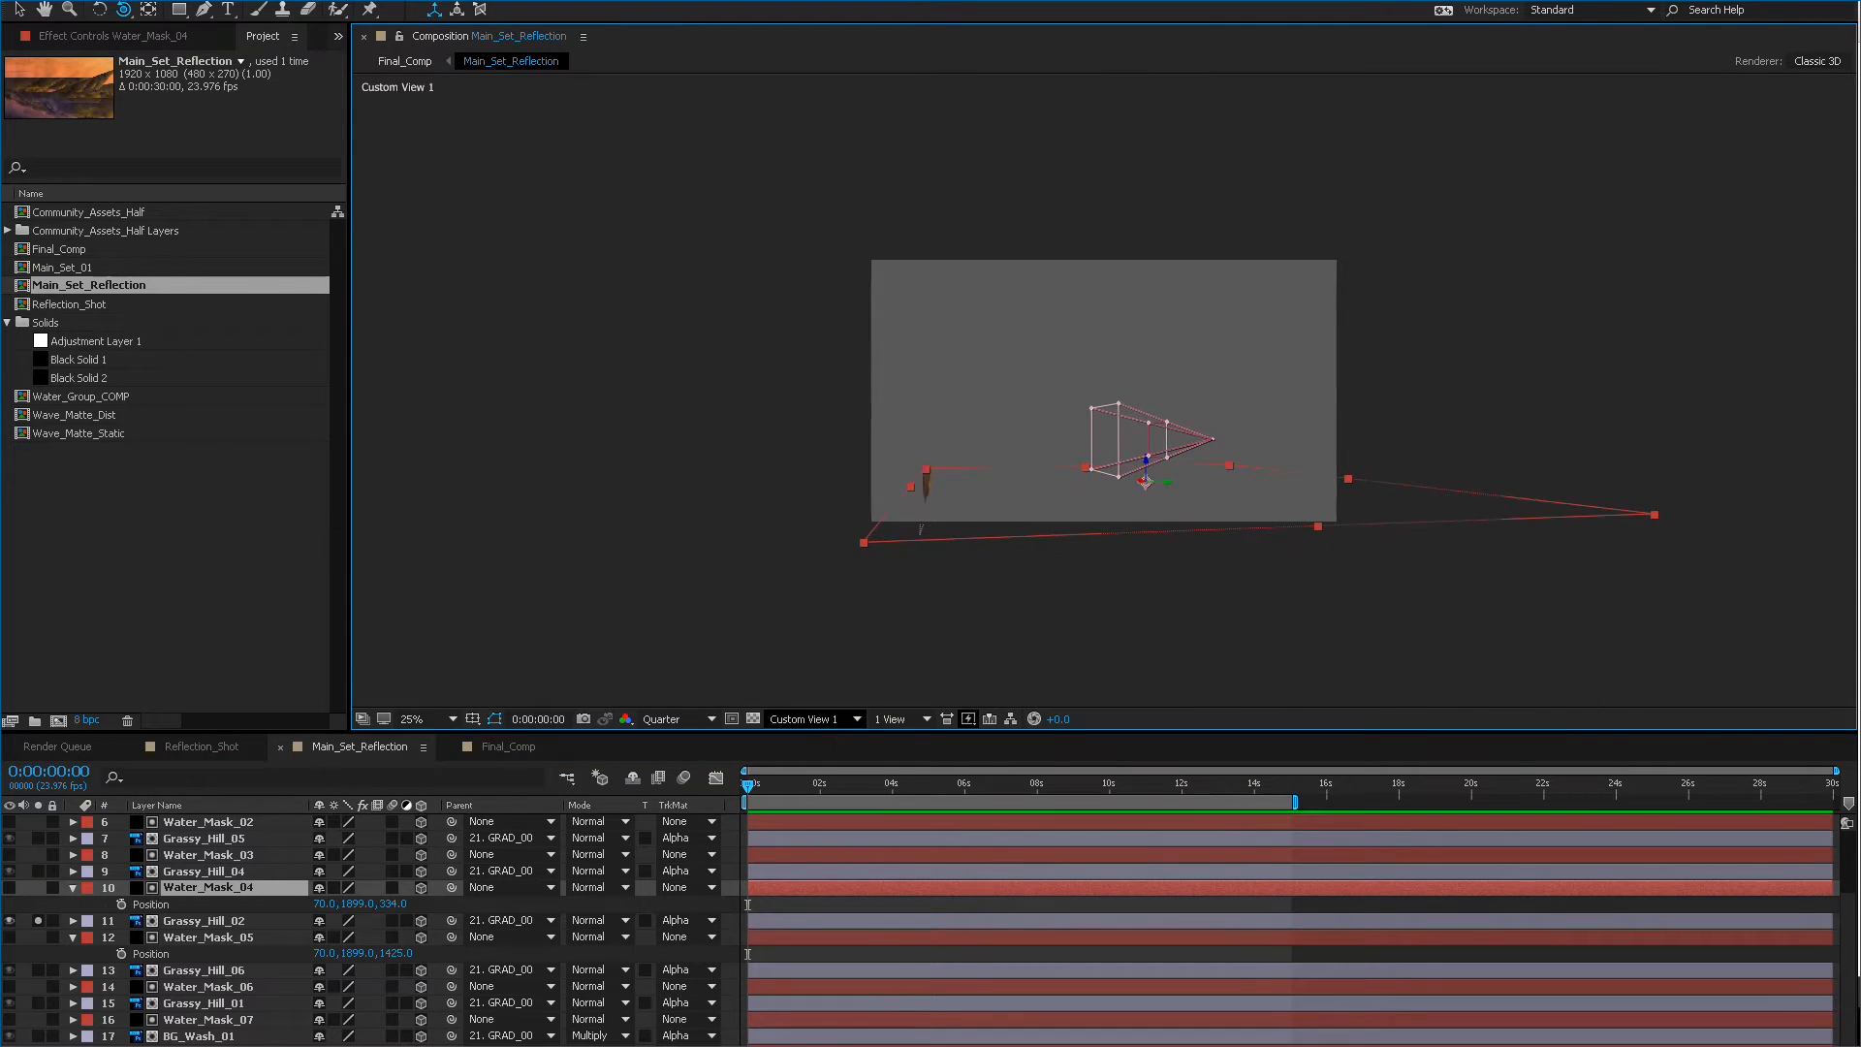
Switch to the Left view, frame the mask plane and hill, and lower Water_Mask_04's Z position to -48.
{"action": "left_click", "coordinate": [814, 718]}
{"action": "left_click", "coordinate": [795, 820]}
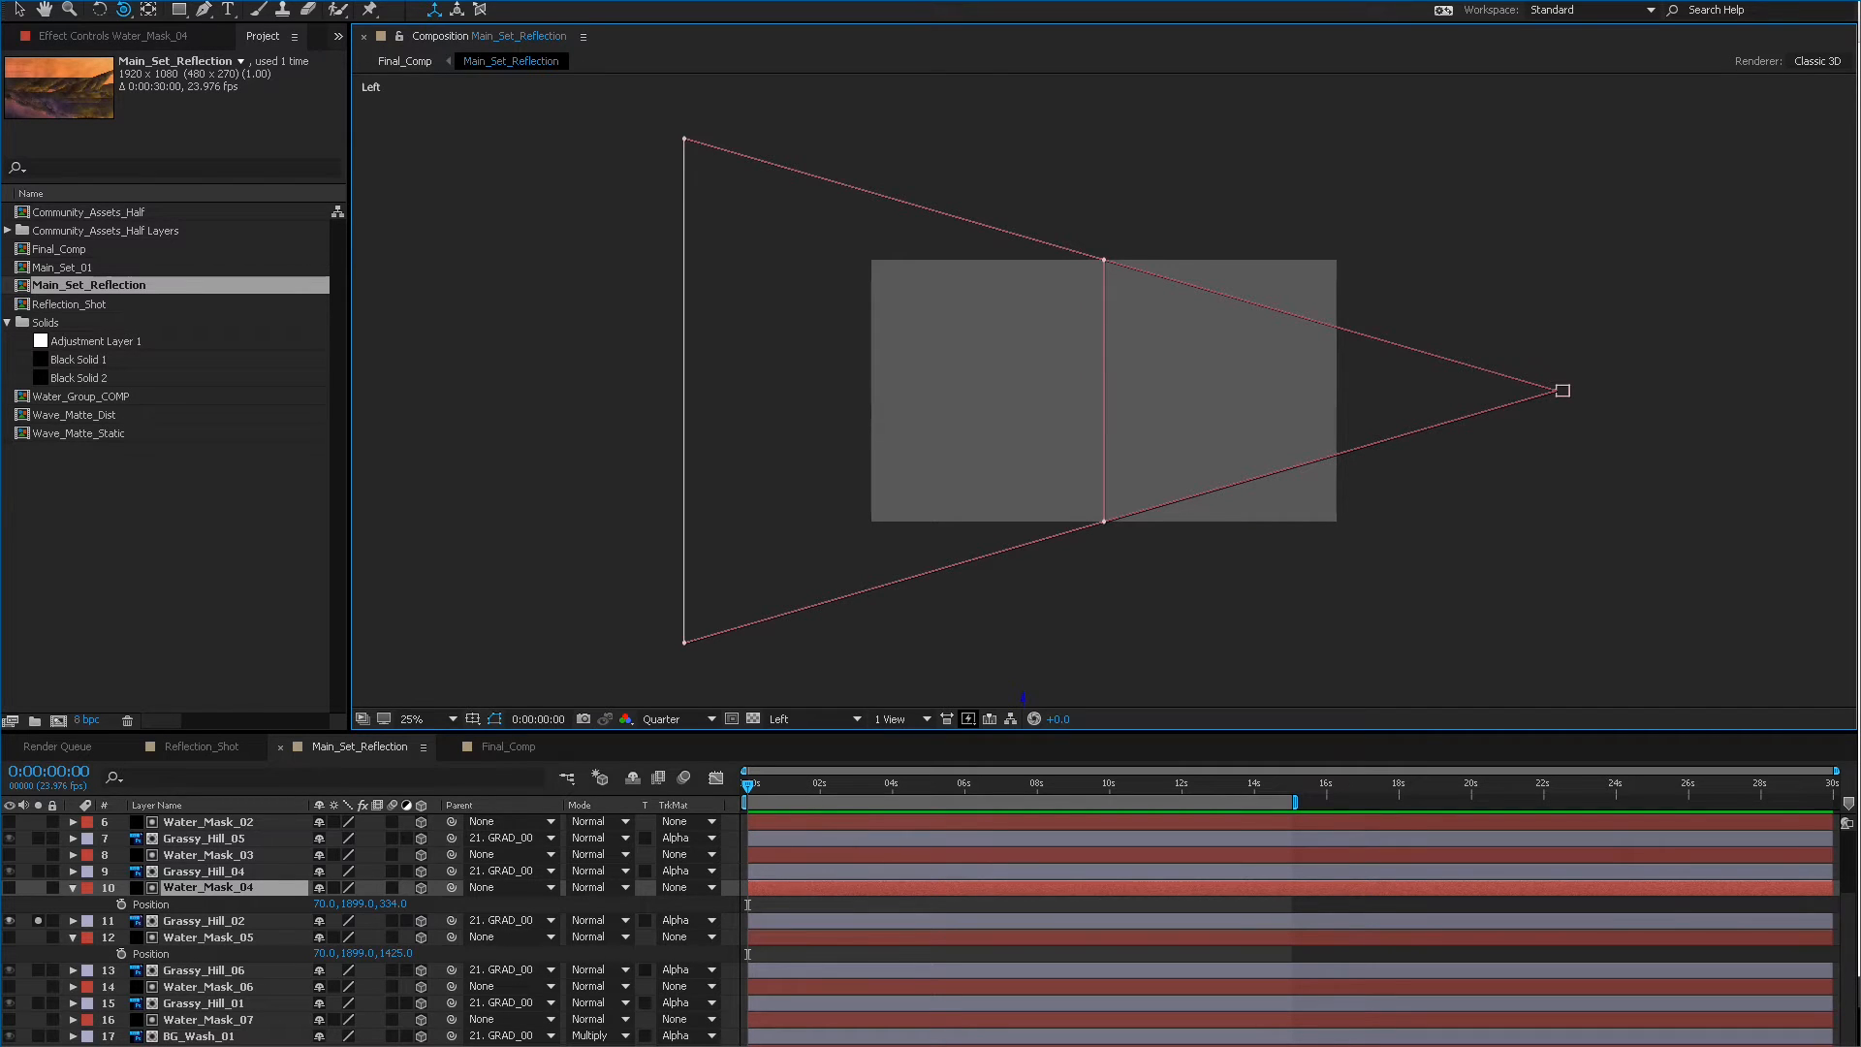
{"action": "key", "text": "backslash"}
{"action": "key", "text": "ctrl+alt+shift+backslash"}
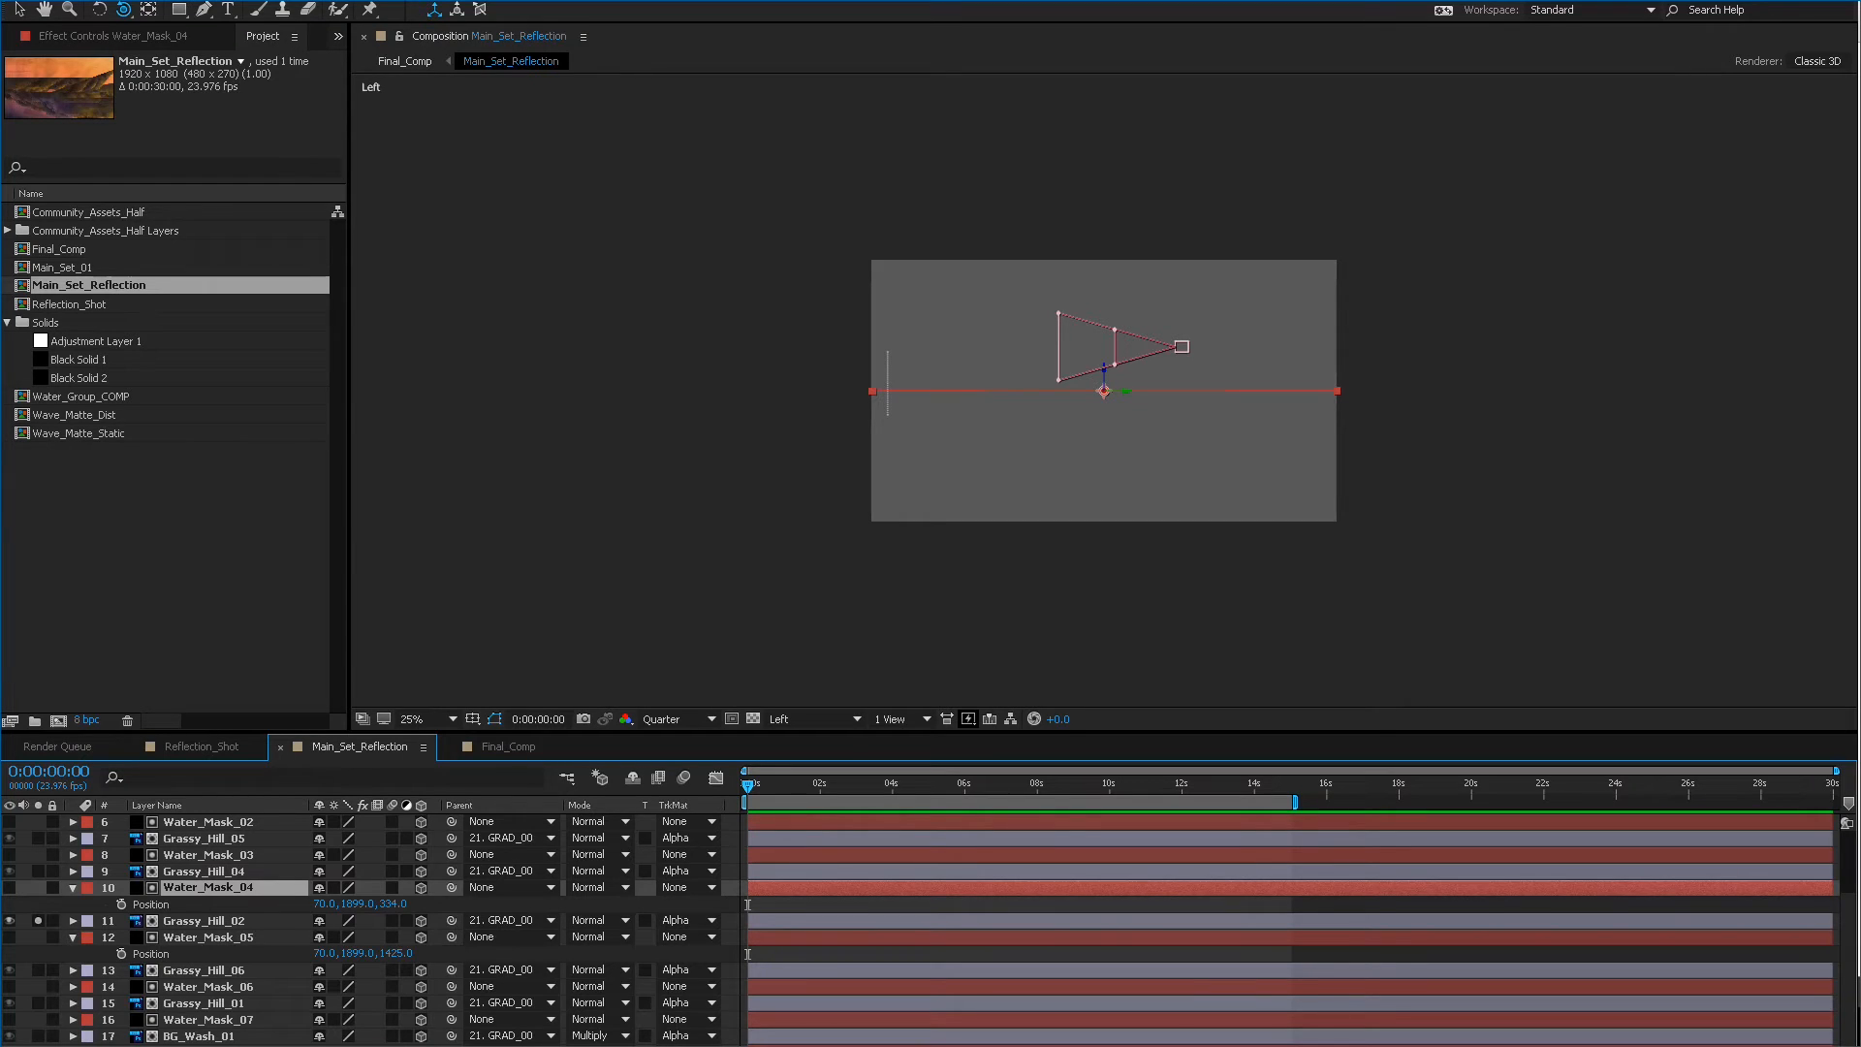
{"action": "left_click_drag", "start_coordinate": [389, 903], "coordinate": [2, 904]}
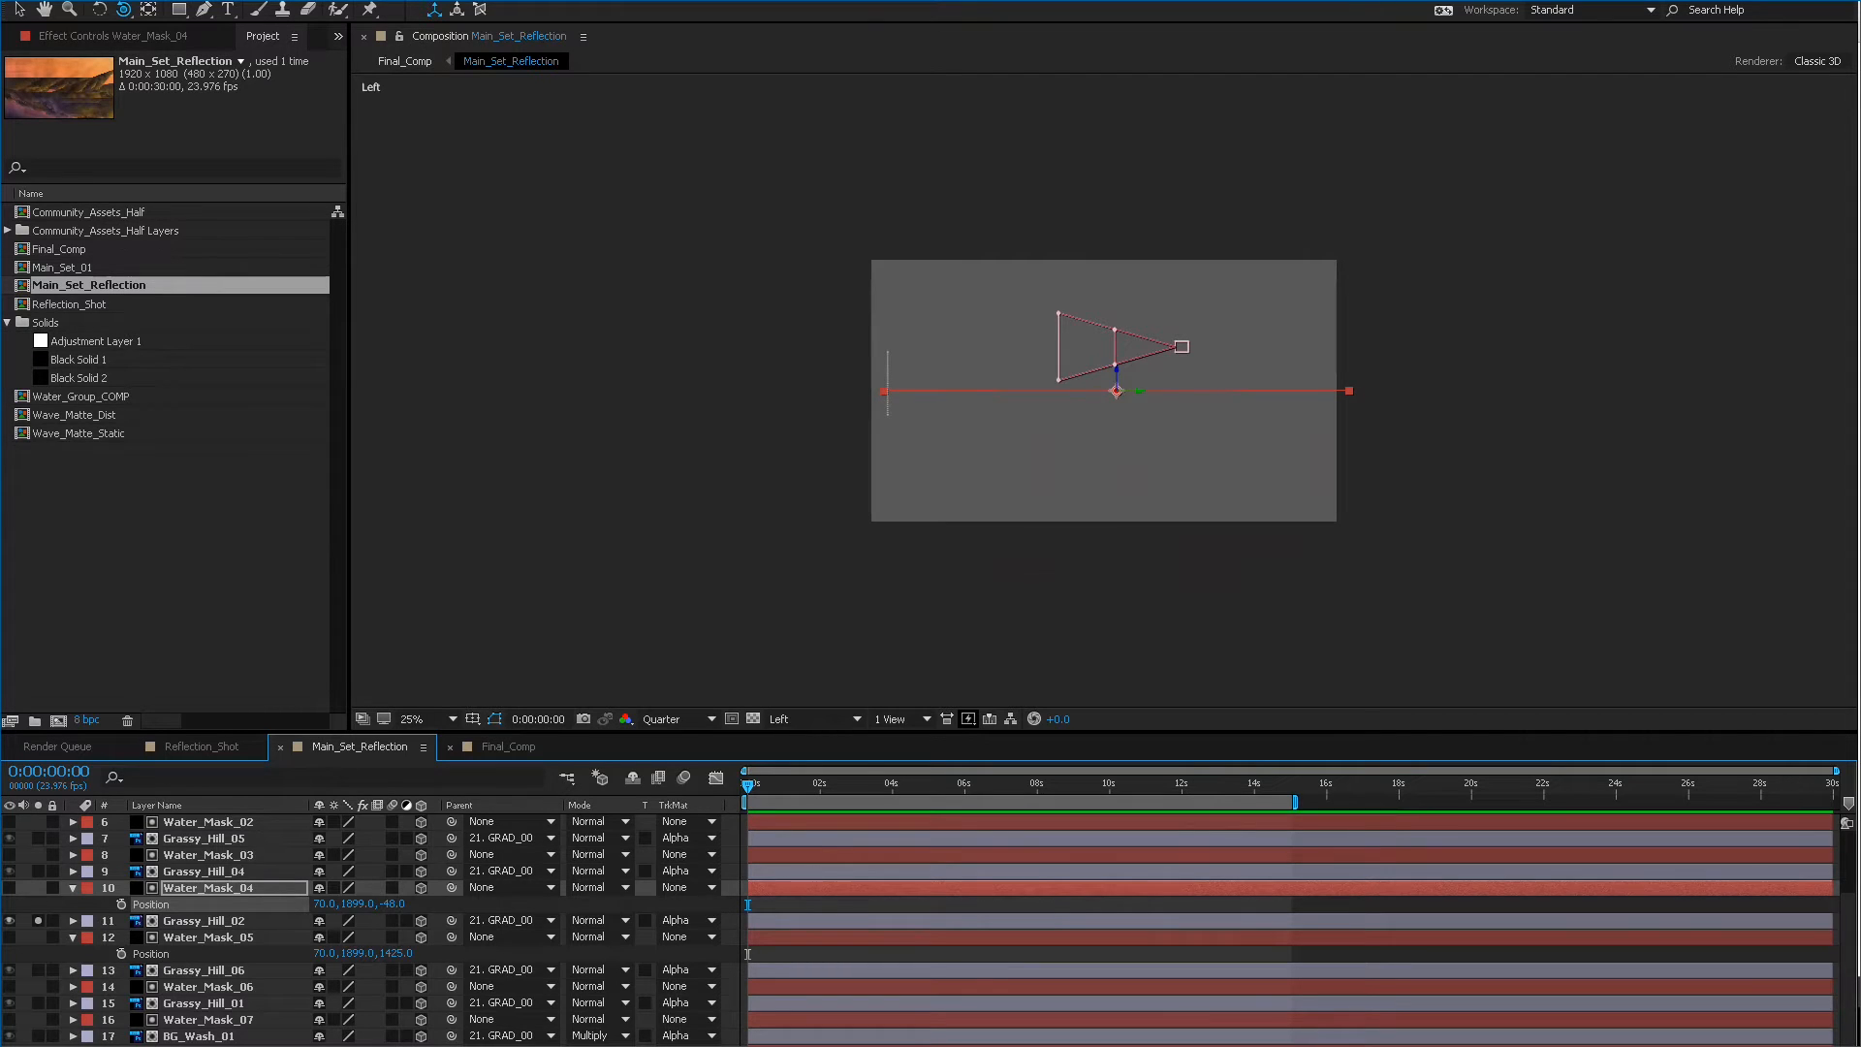
Lock the viewer on Final_Comp and raise Water_Mask_04's Z position to 193, fine-tuning it against the final image.
{"action": "key", "text": "shift+Escape"}
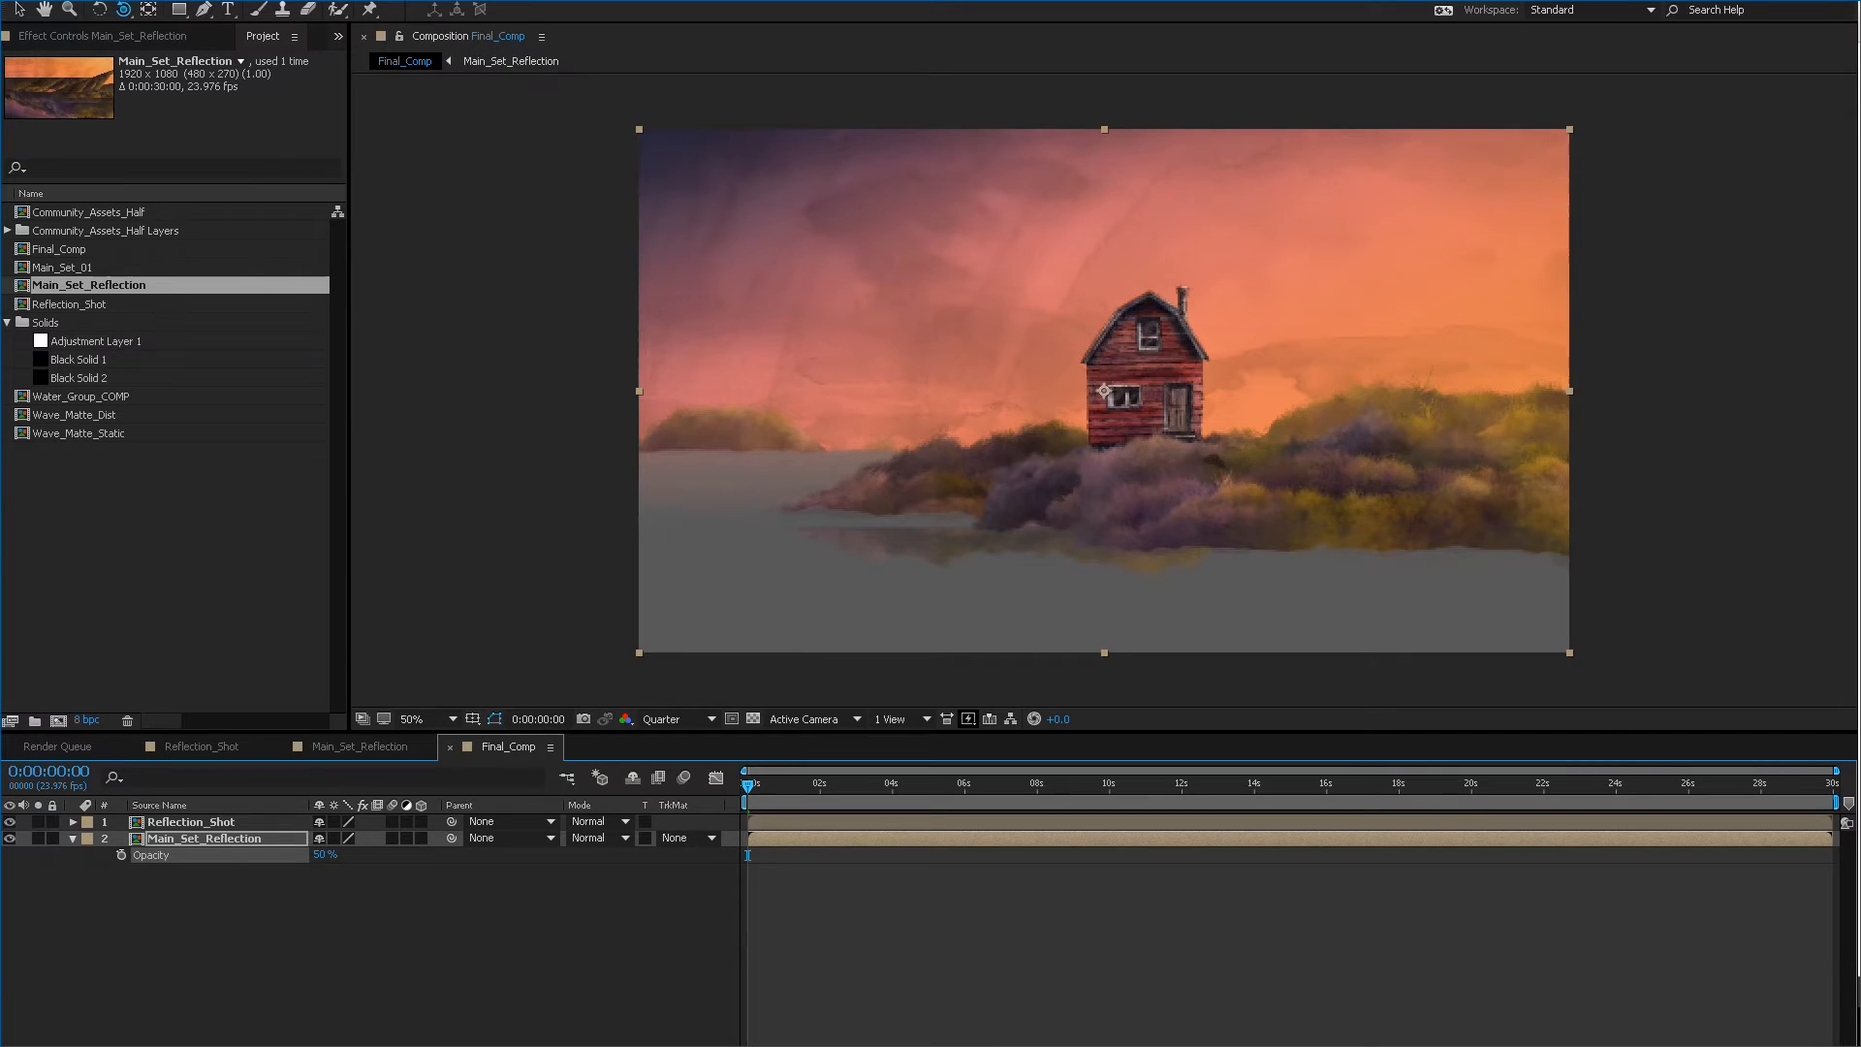
{"action": "key", "text": "shift+Escape"}
{"action": "key", "text": "backslash"}
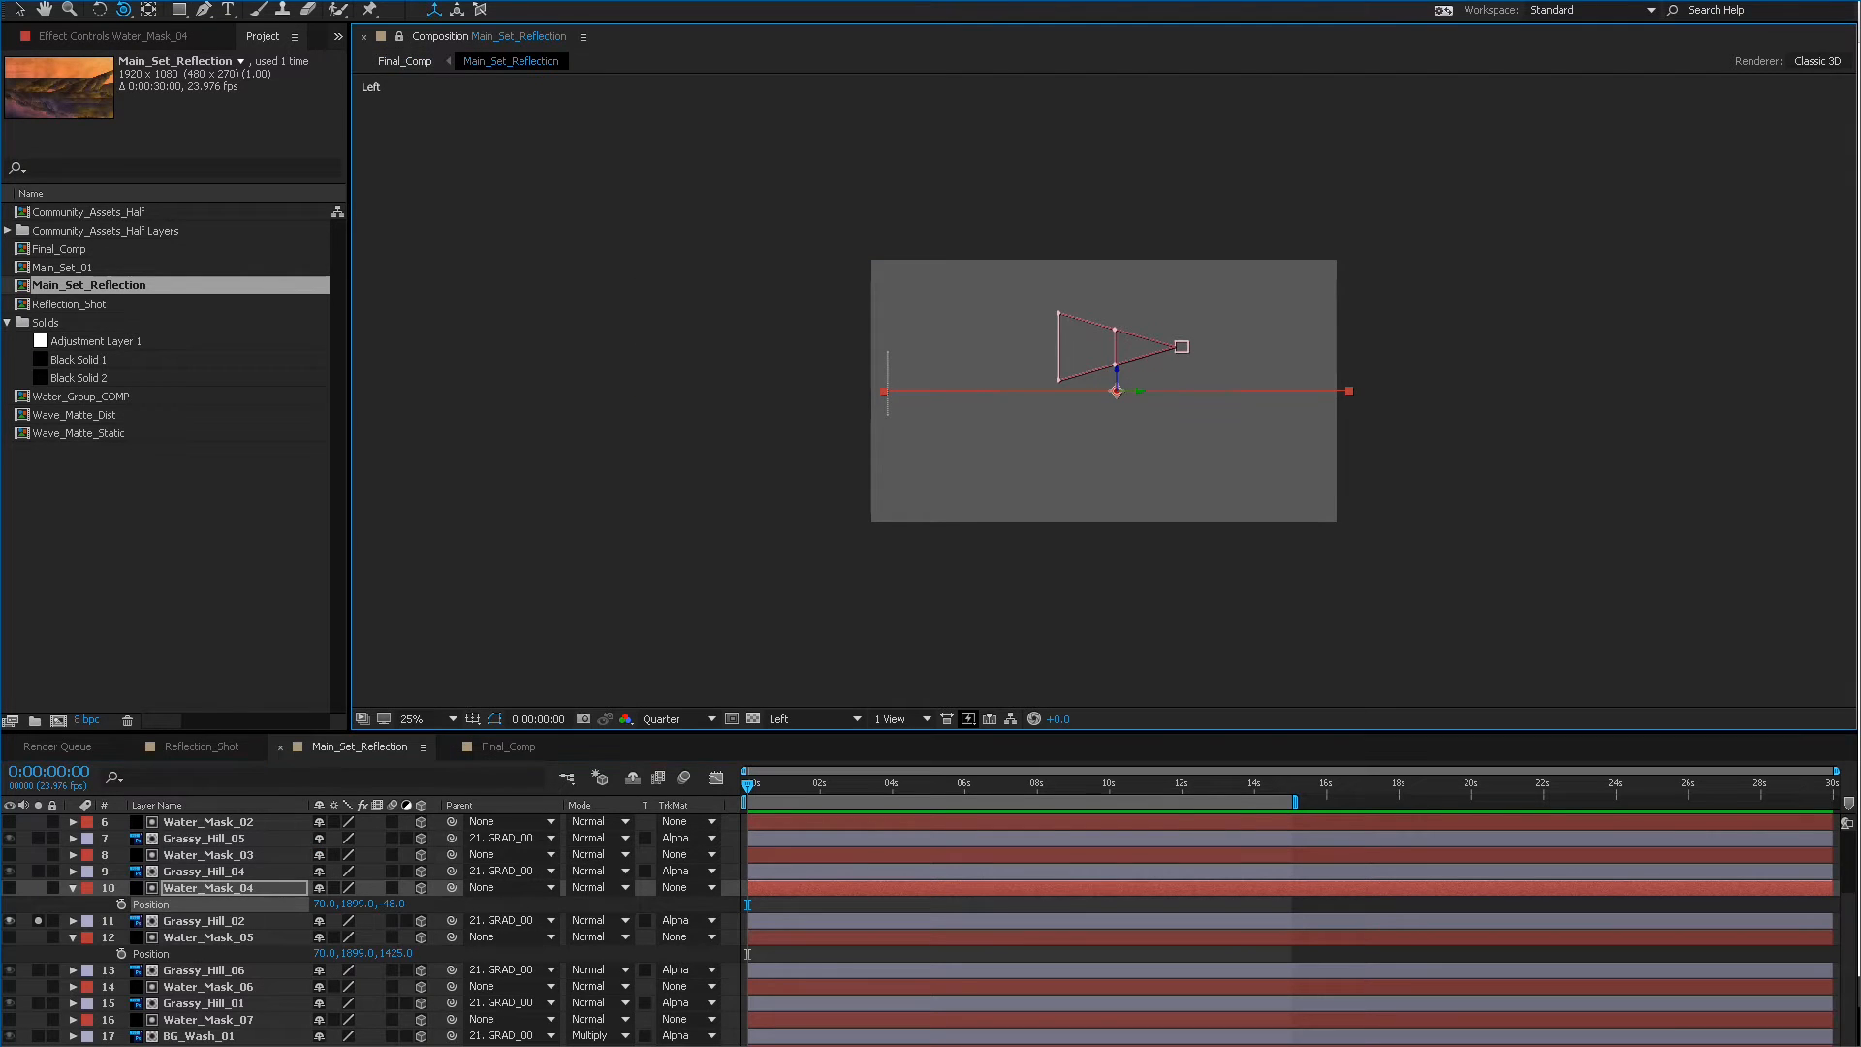
{"action": "key", "text": "shift+Escape"}
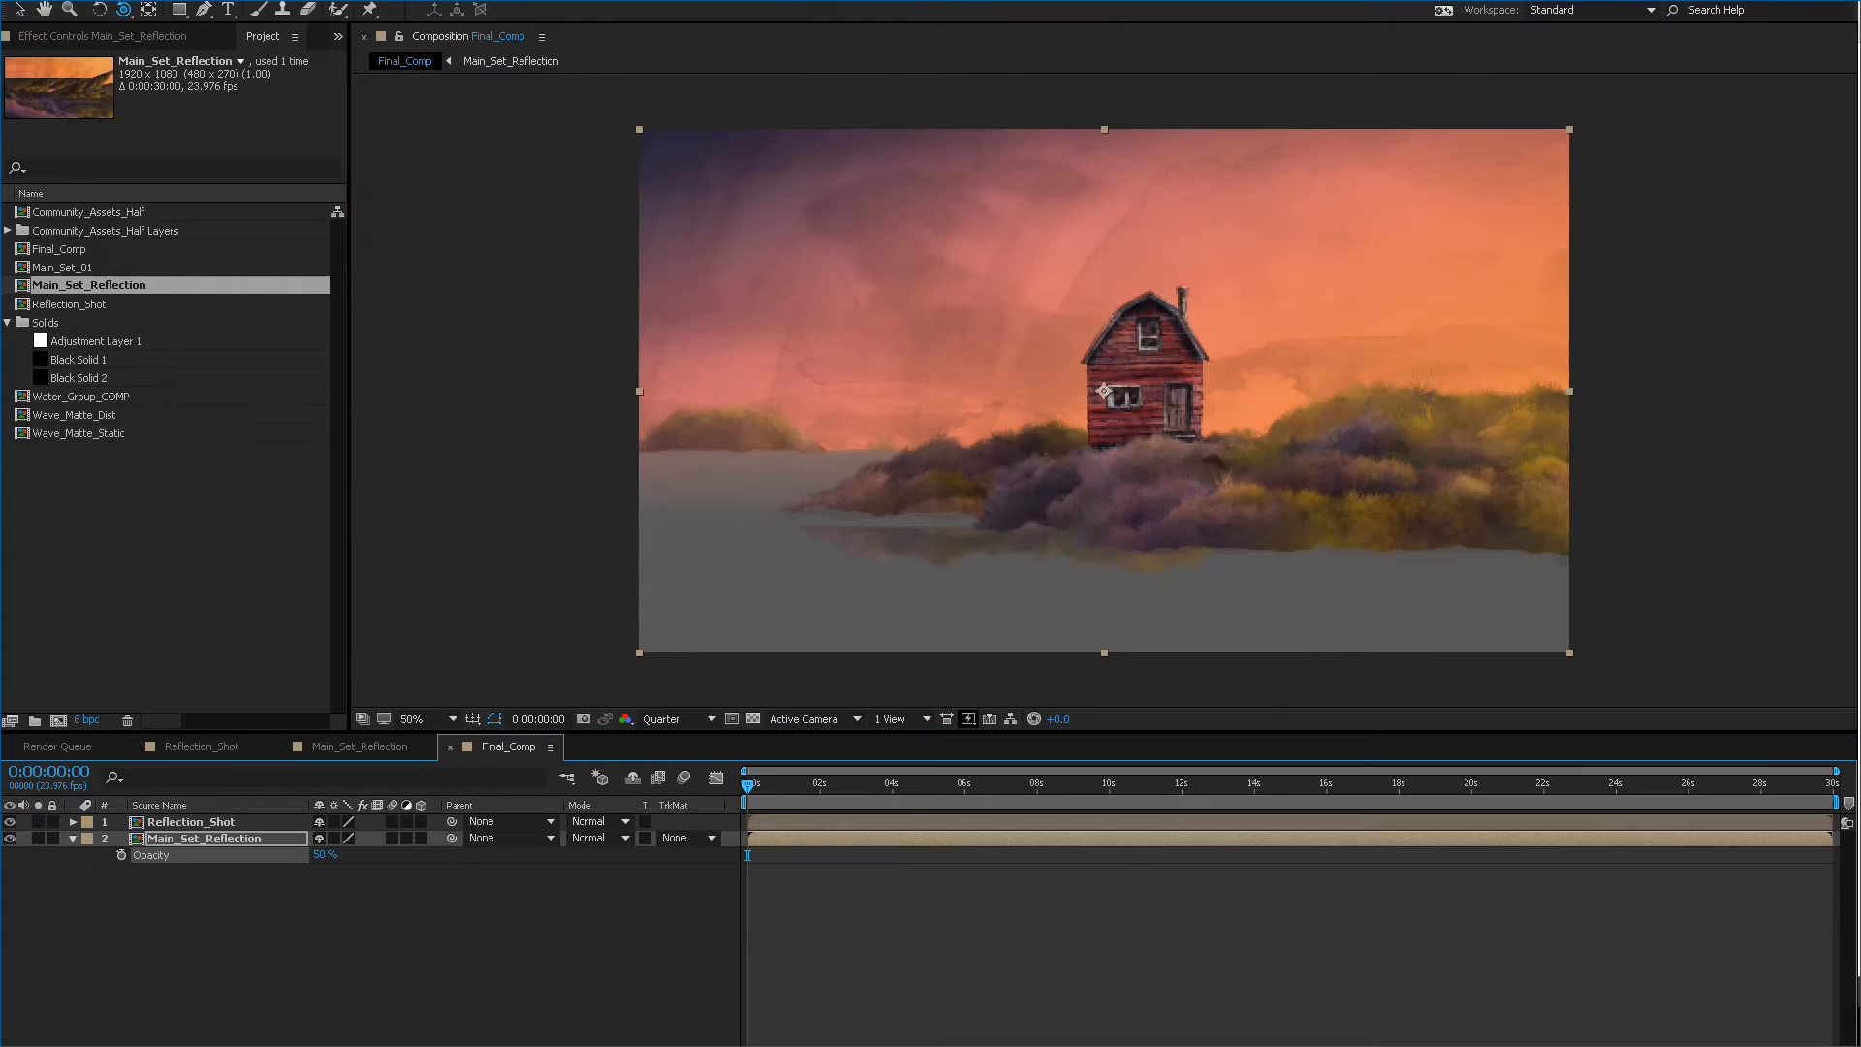
{"action": "left_click", "coordinate": [398, 36]}
{"action": "key", "text": "shift+Escape"}
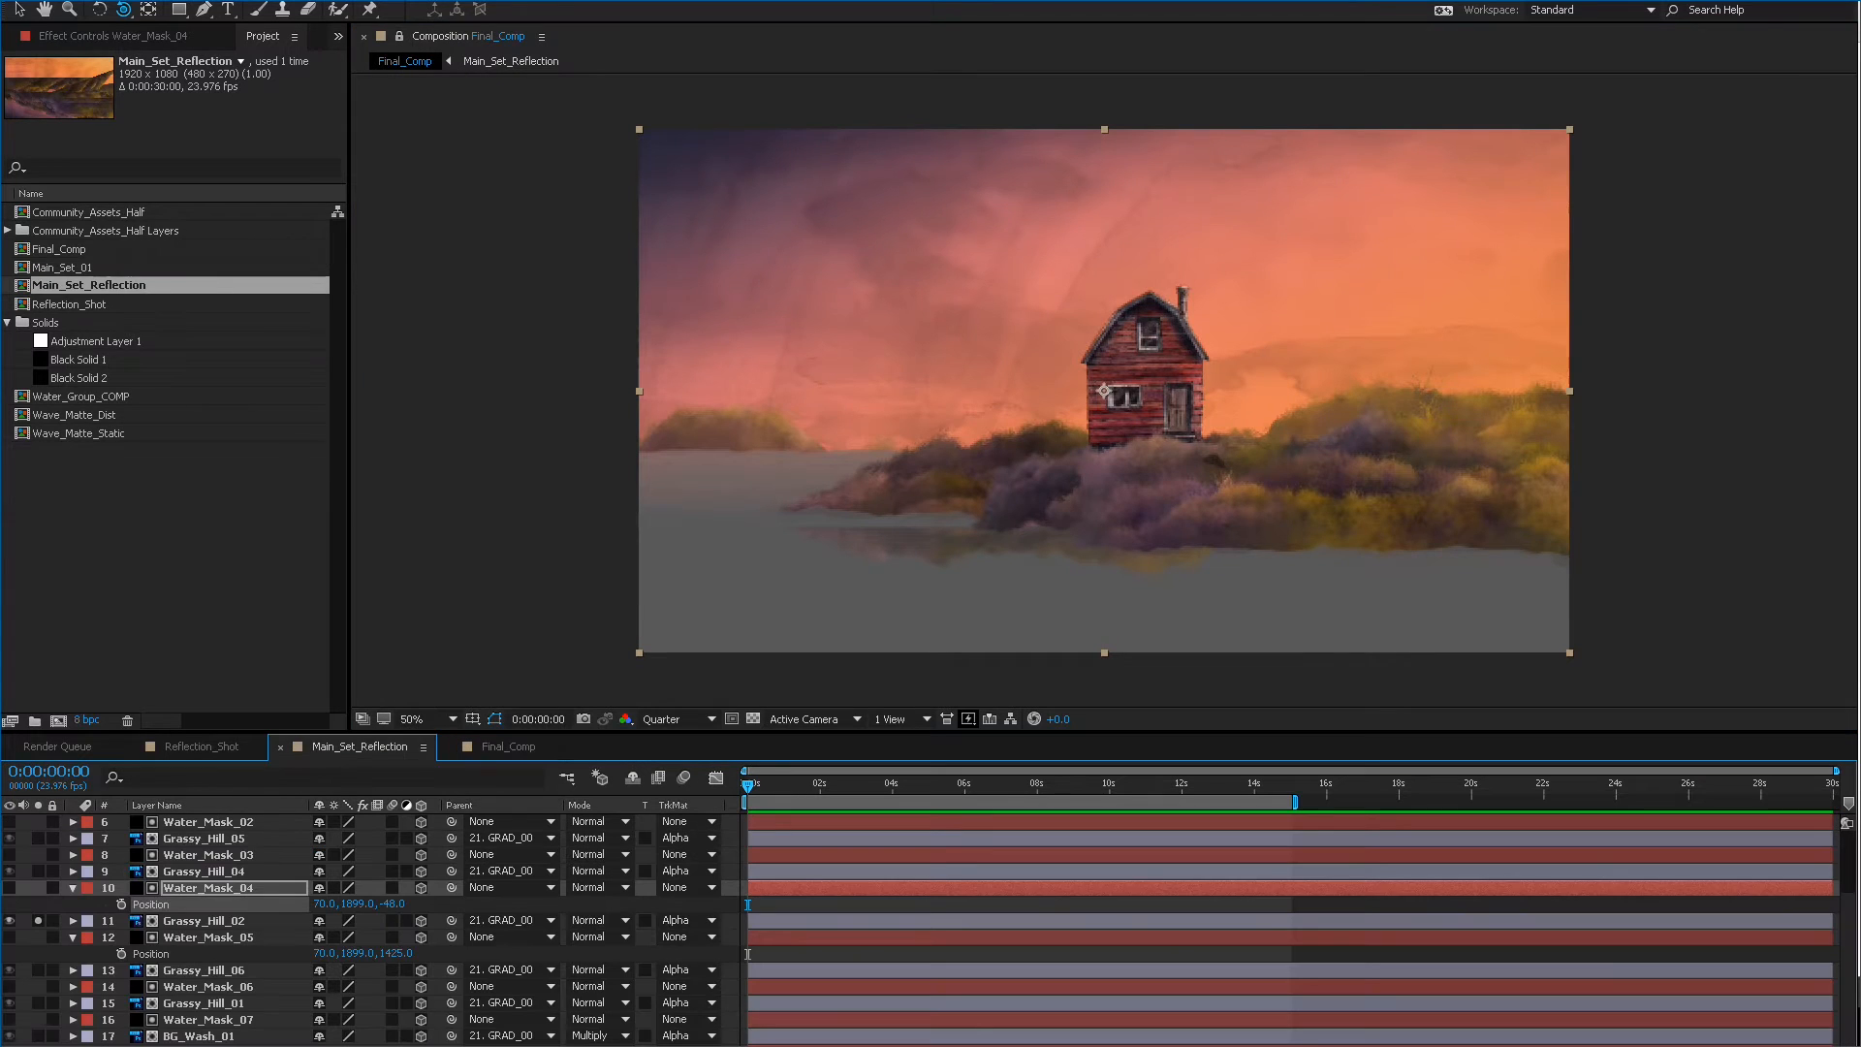
{"action": "left_click_drag", "start_coordinate": [390, 903], "coordinate": [624, 903]}
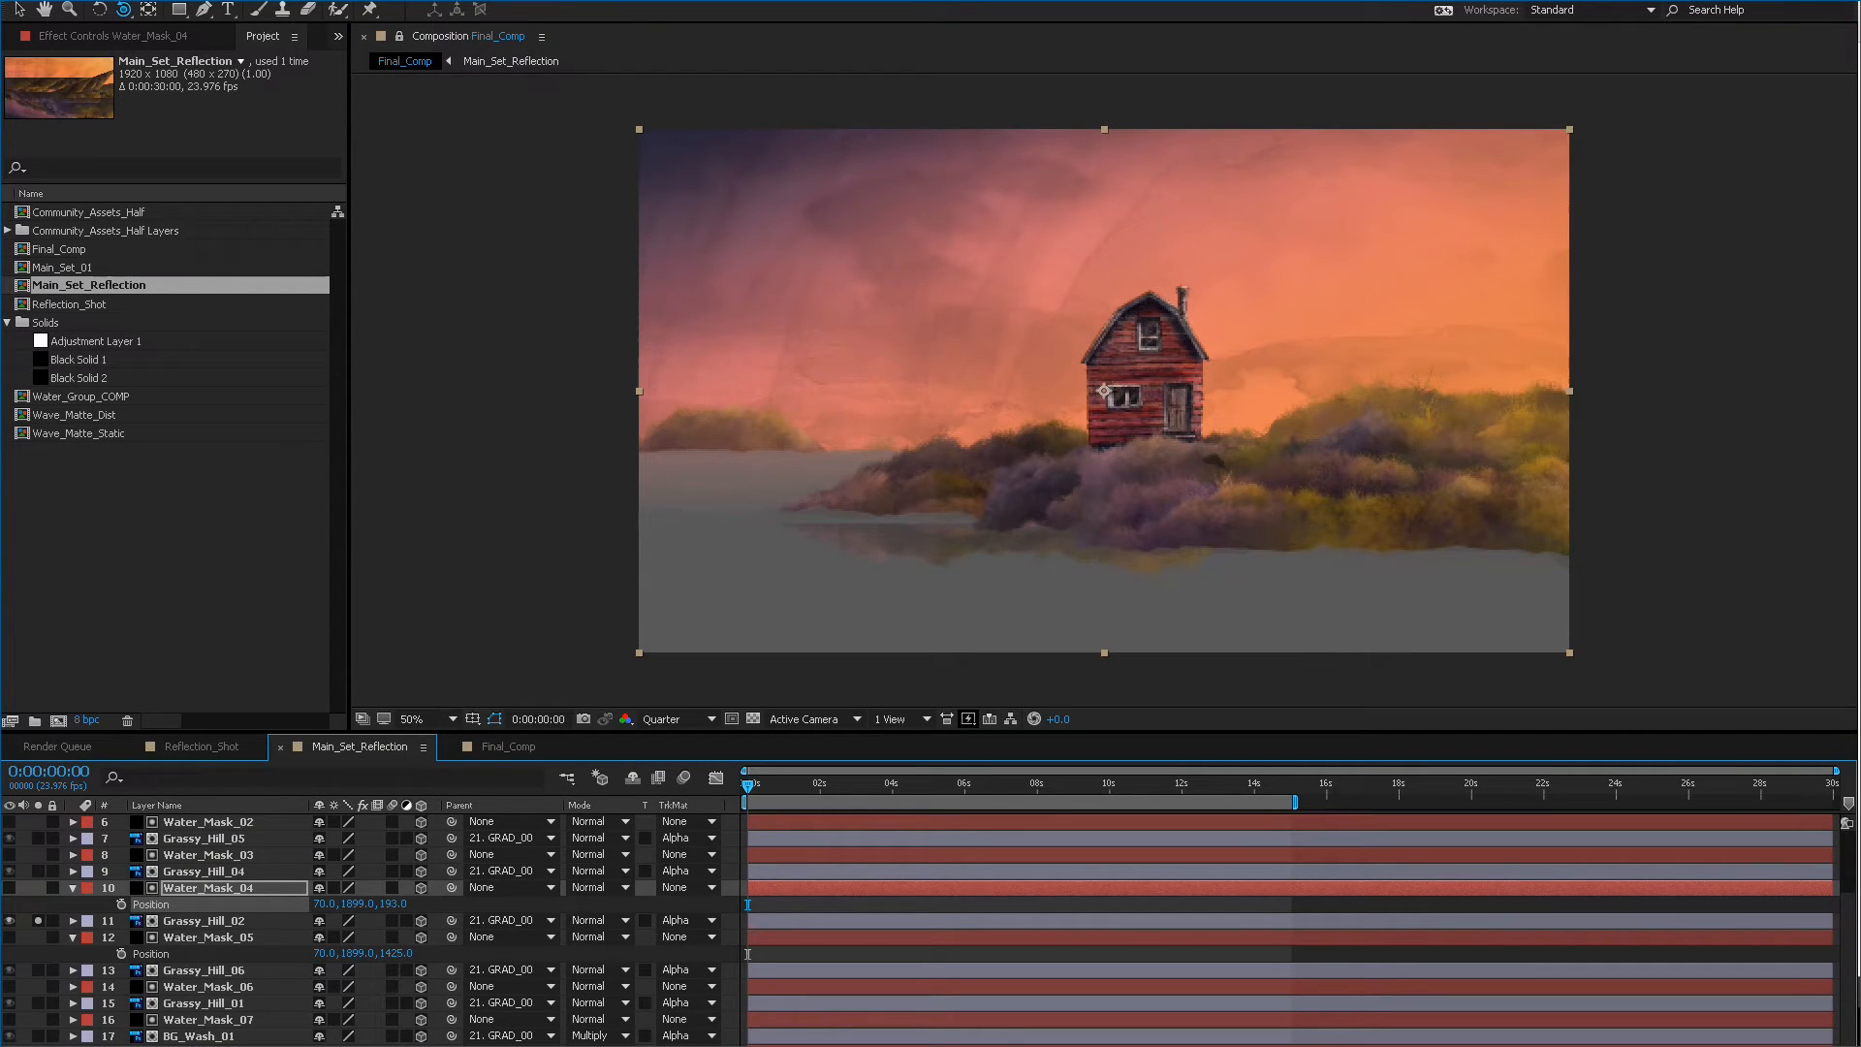
{"action": "left_click_drag", "start_coordinate": [390, 903], "coordinate": [361, 903]}
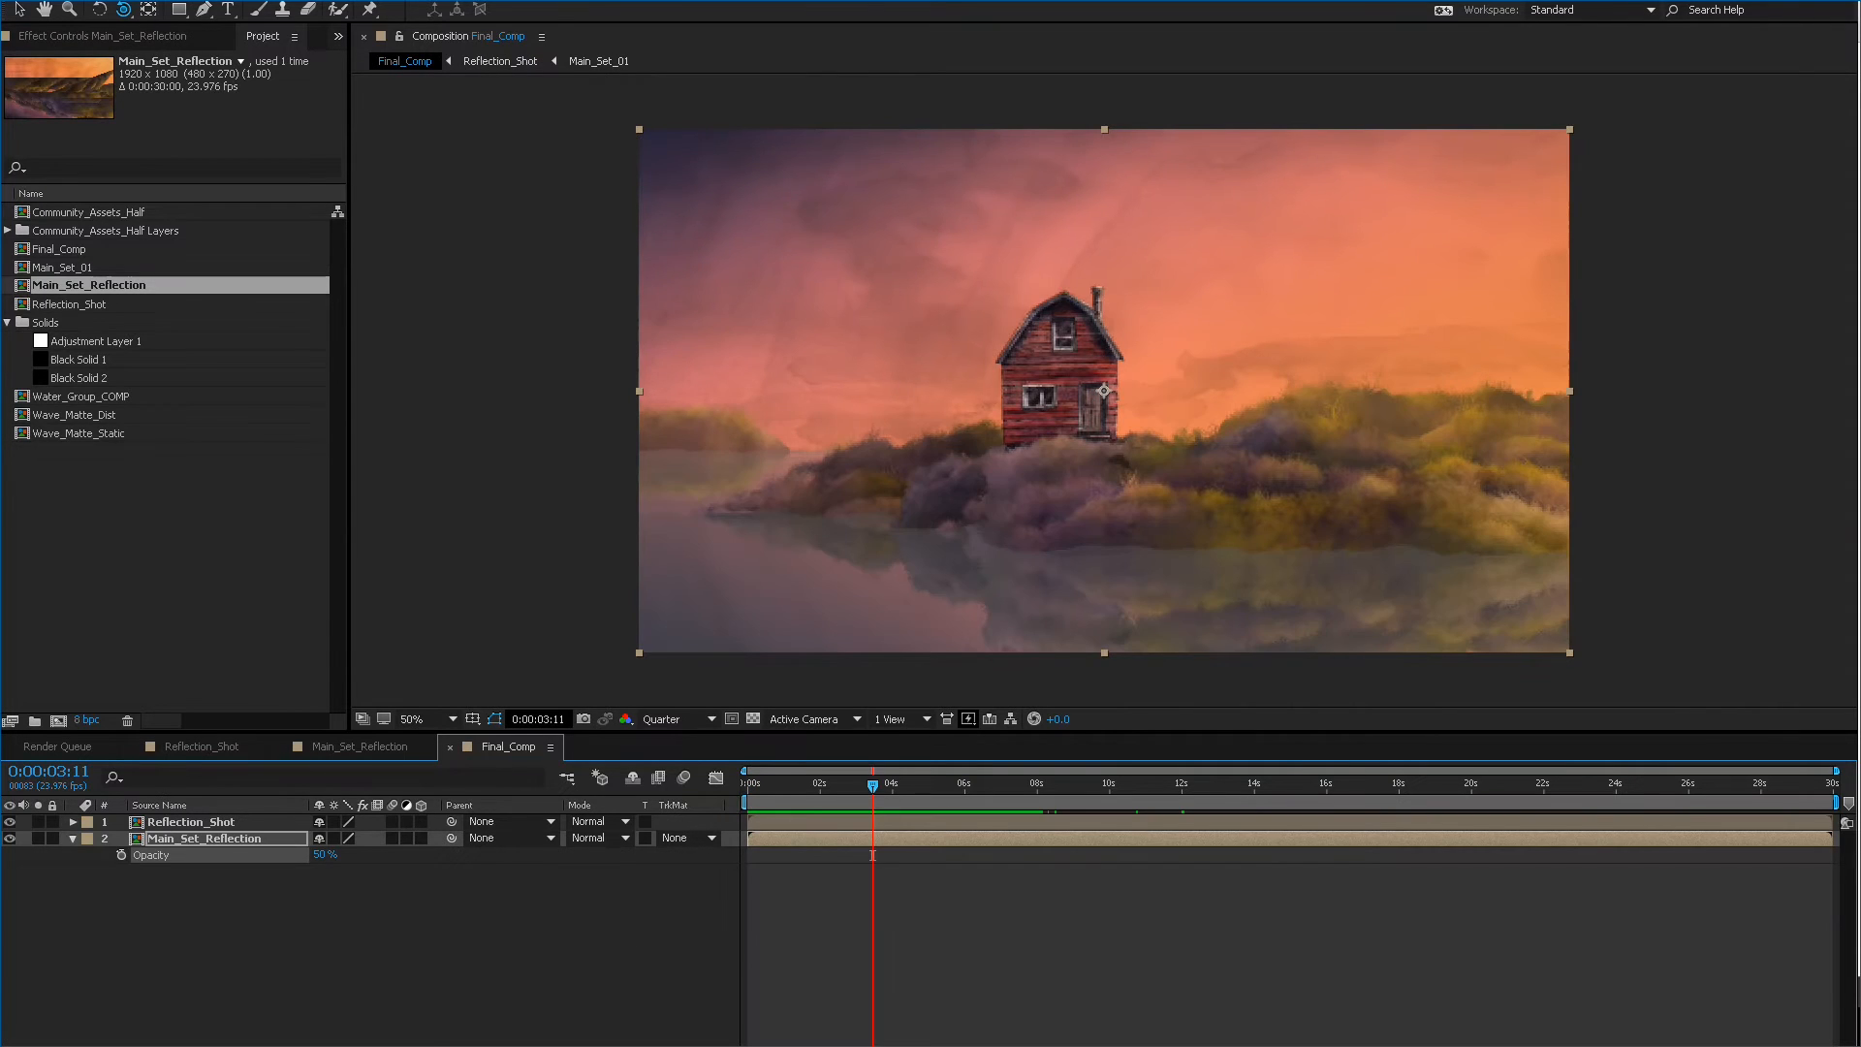
Play back Final_Comp to check how the reflections follow the camera move, and return to the first frame.
{"action": "key", "text": "space"}
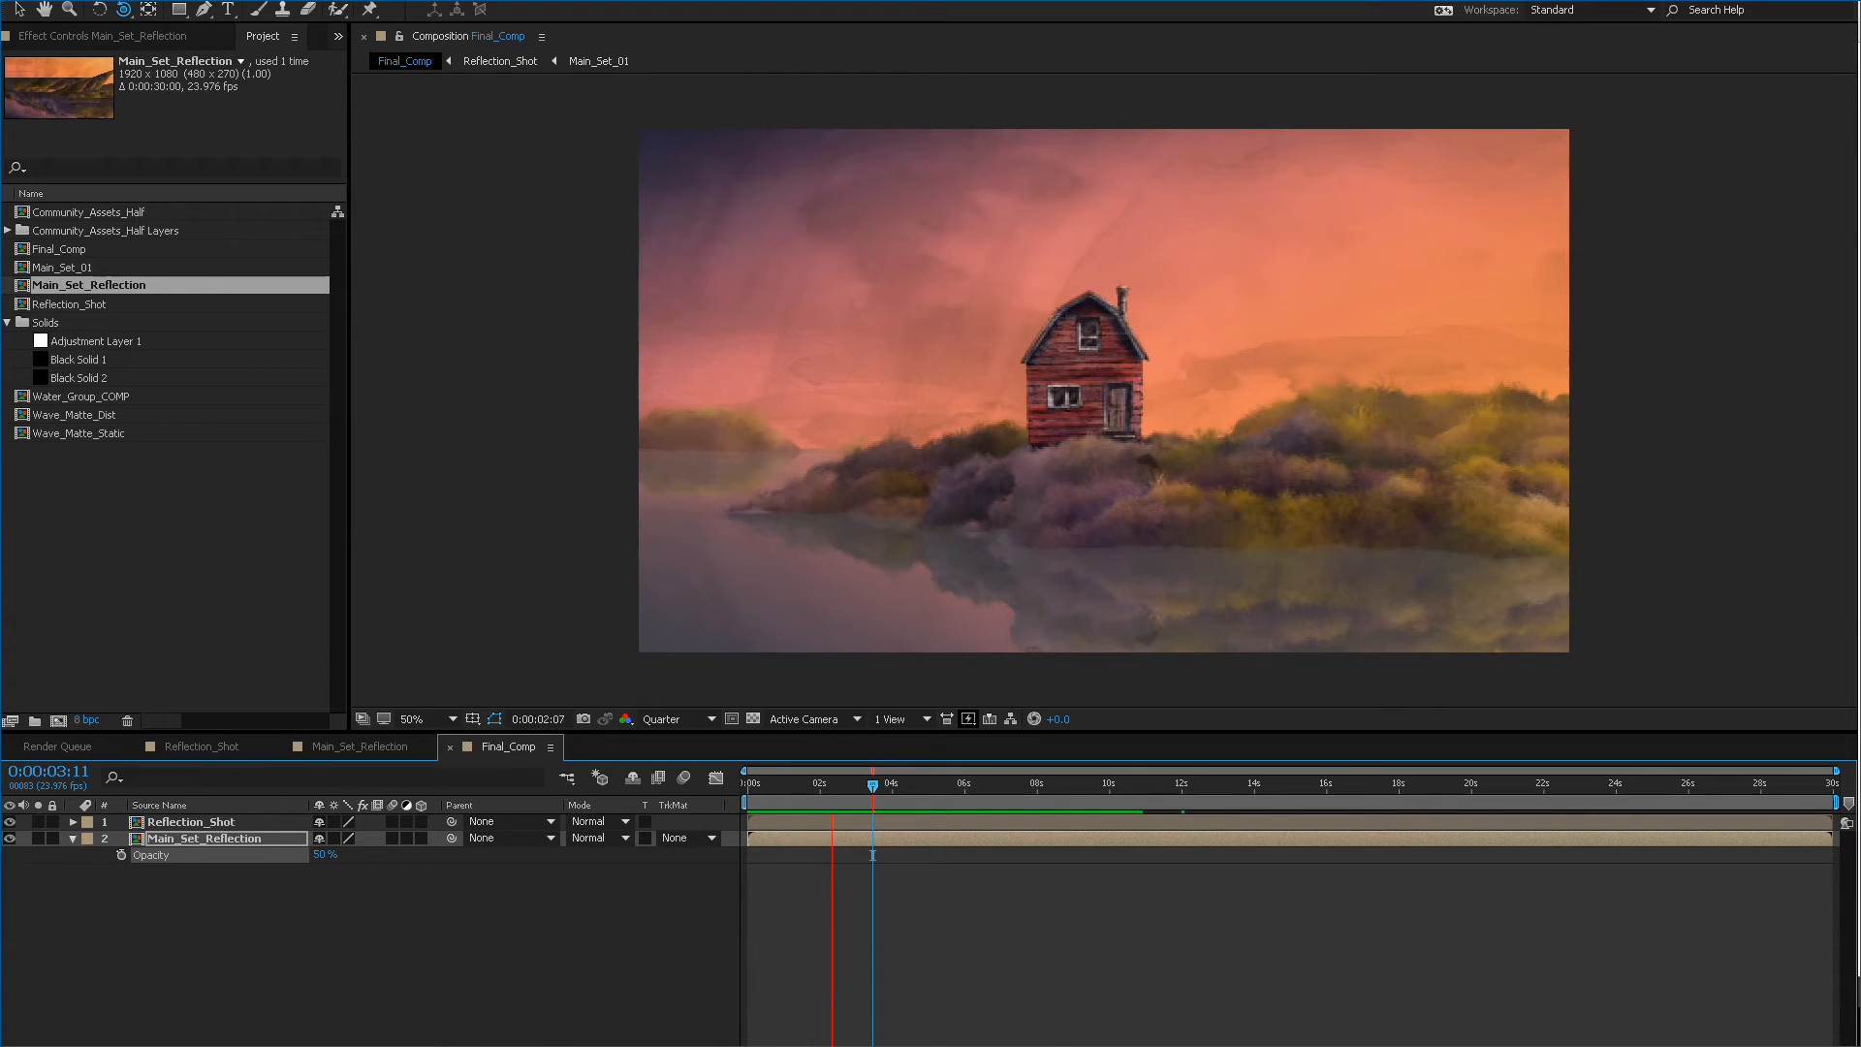
{"action": "key", "text": "space"}
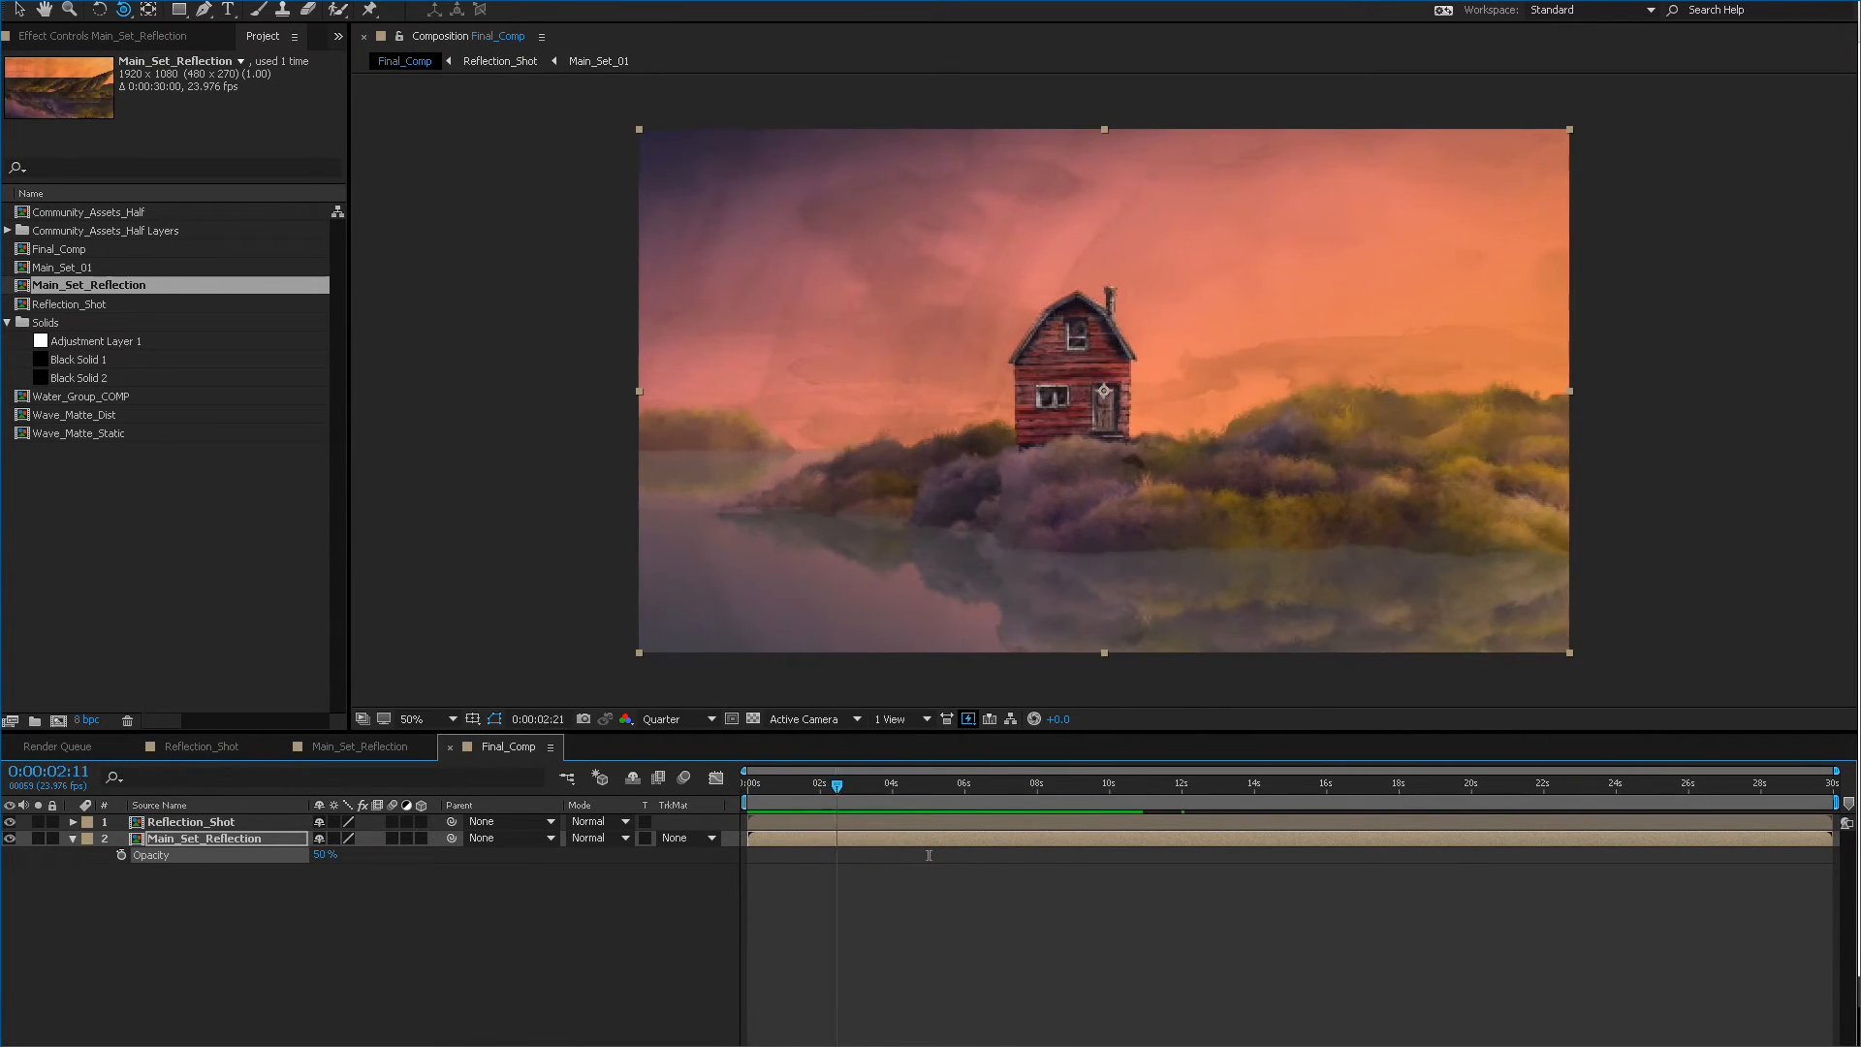
{"action": "key", "text": "space"}
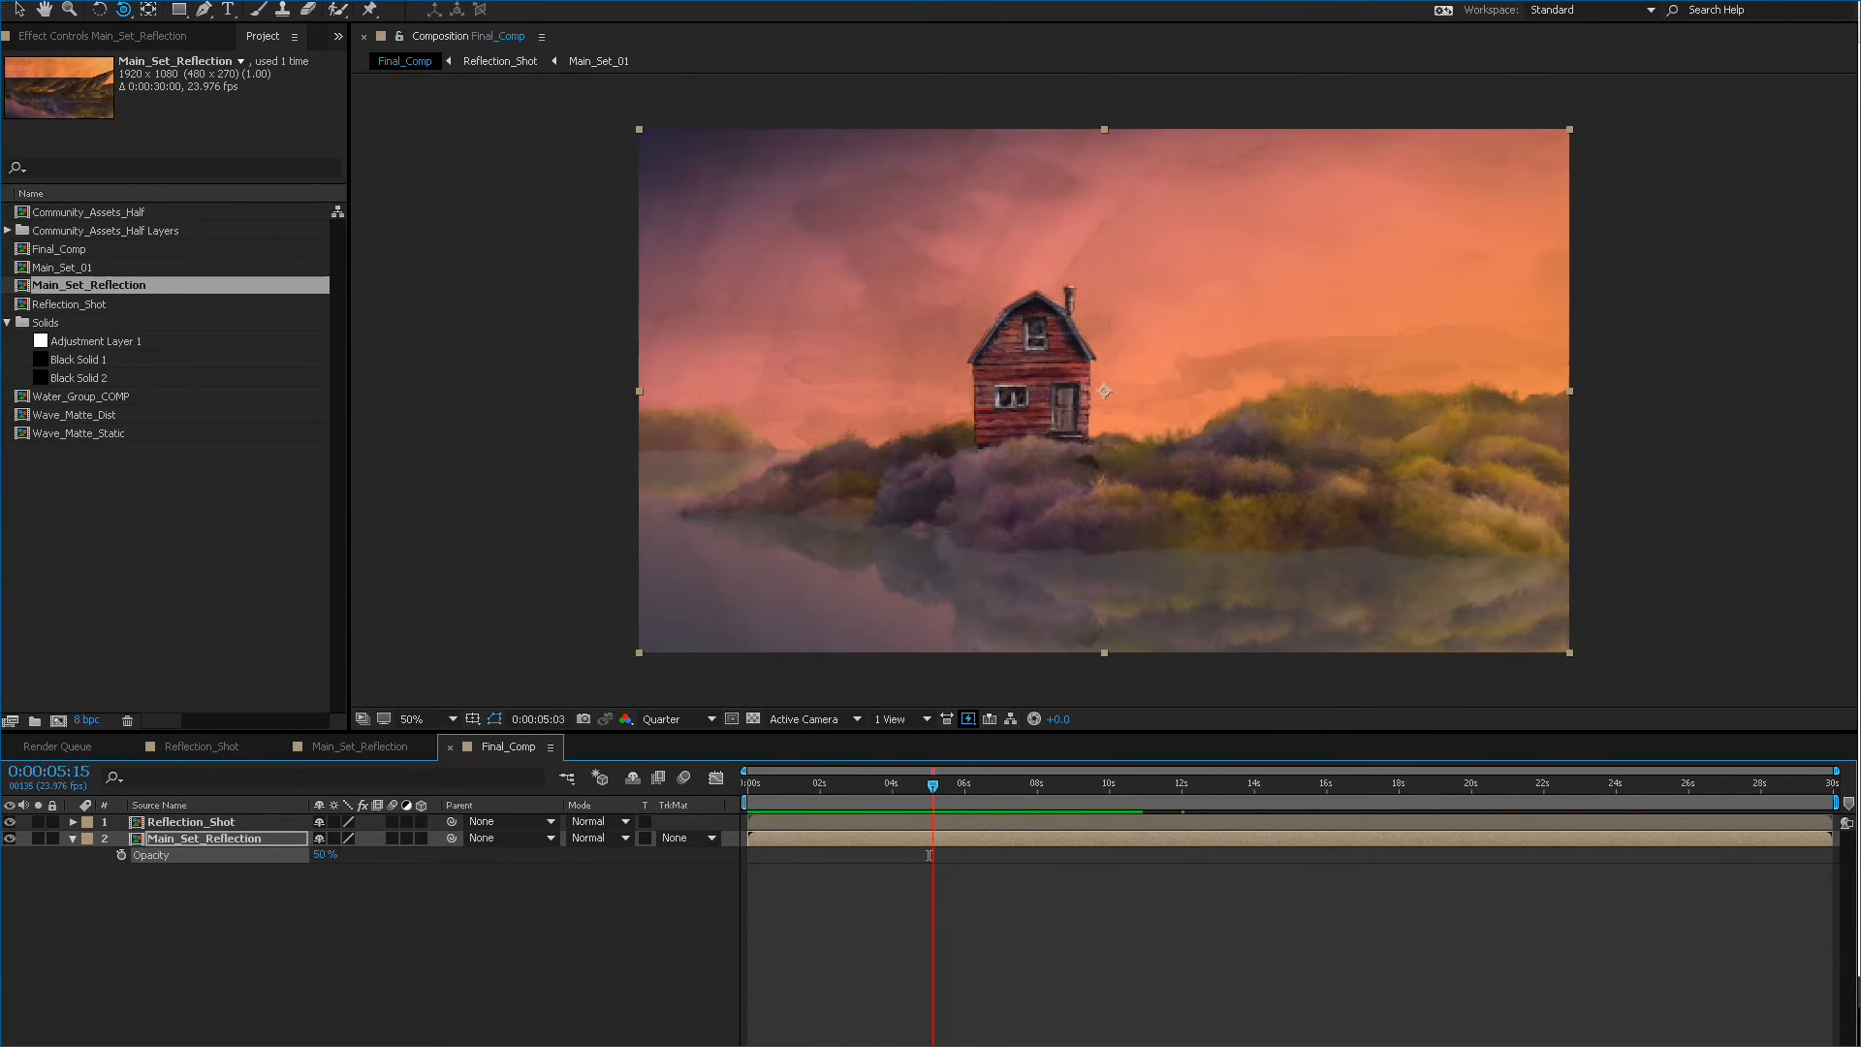
{"action": "left_click_drag", "start_coordinate": [932, 783], "coordinate": [748, 783]}
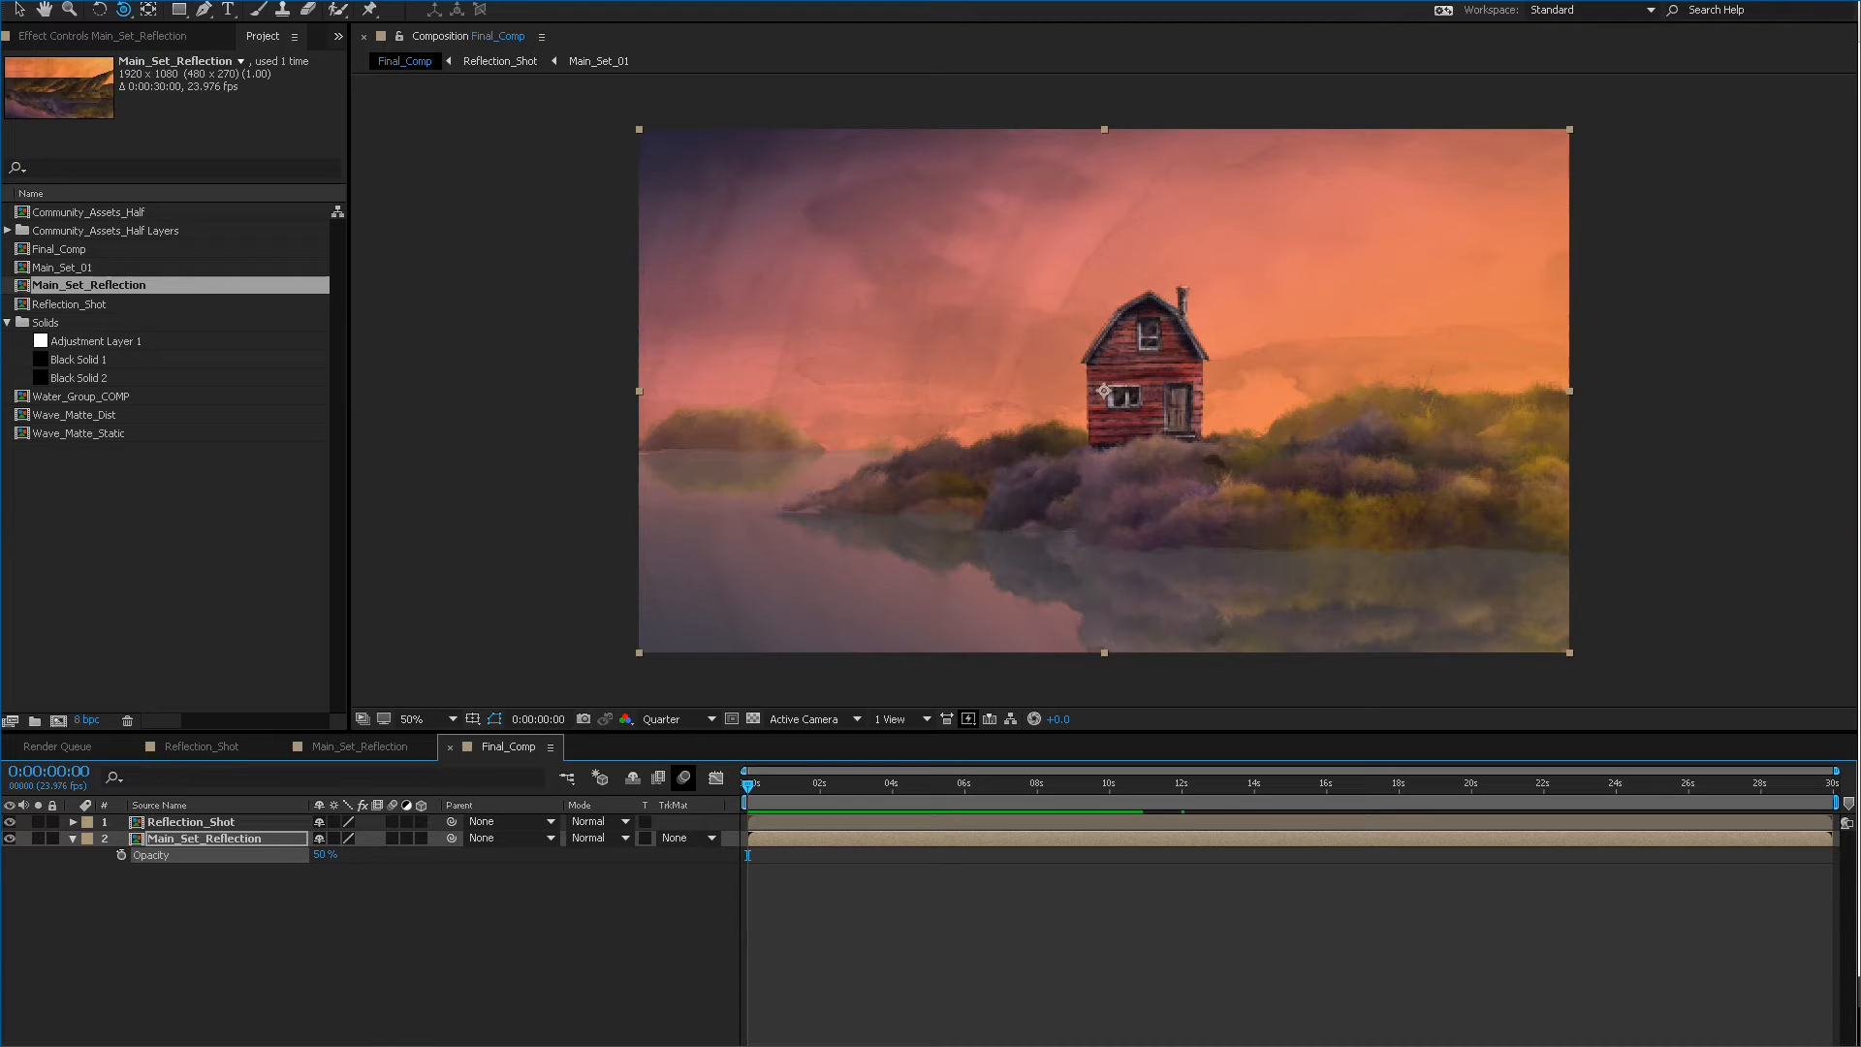
{"action": "left_click", "coordinate": [684, 777]}
{"action": "mouse_move", "coordinate": [747, 783]}
{"action": "left_mouse_down"}
{"action": "mouse_move", "coordinate": [1014, 783]}
{"action": "mouse_move", "coordinate": [747, 783]}
{"action": "left_mouse_up"}
Copy the Water_Ref solid from Reflection_Shot into Final_Comp above Main_Set_Reflection and make it visible.
{"action": "left_click", "coordinate": [201, 746]}
{"action": "left_click", "coordinate": [177, 838]}
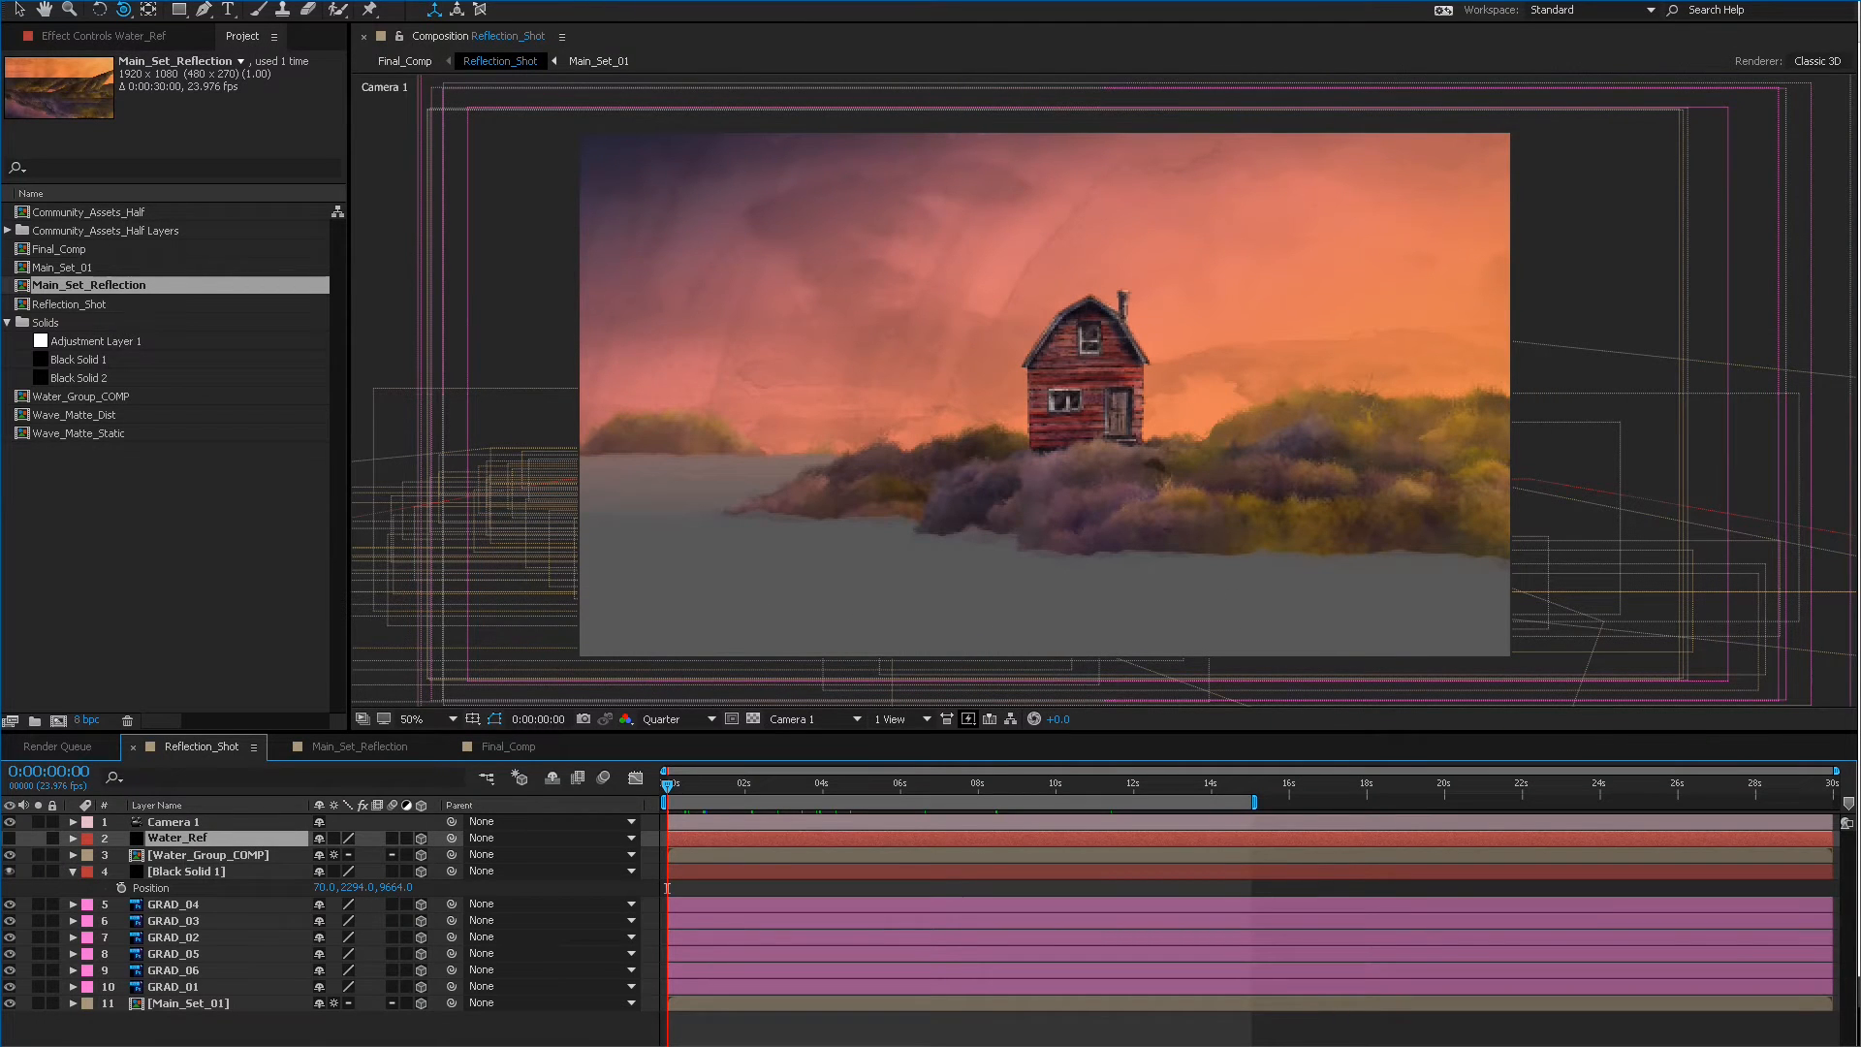
{"action": "left_click", "coordinate": [507, 746]}
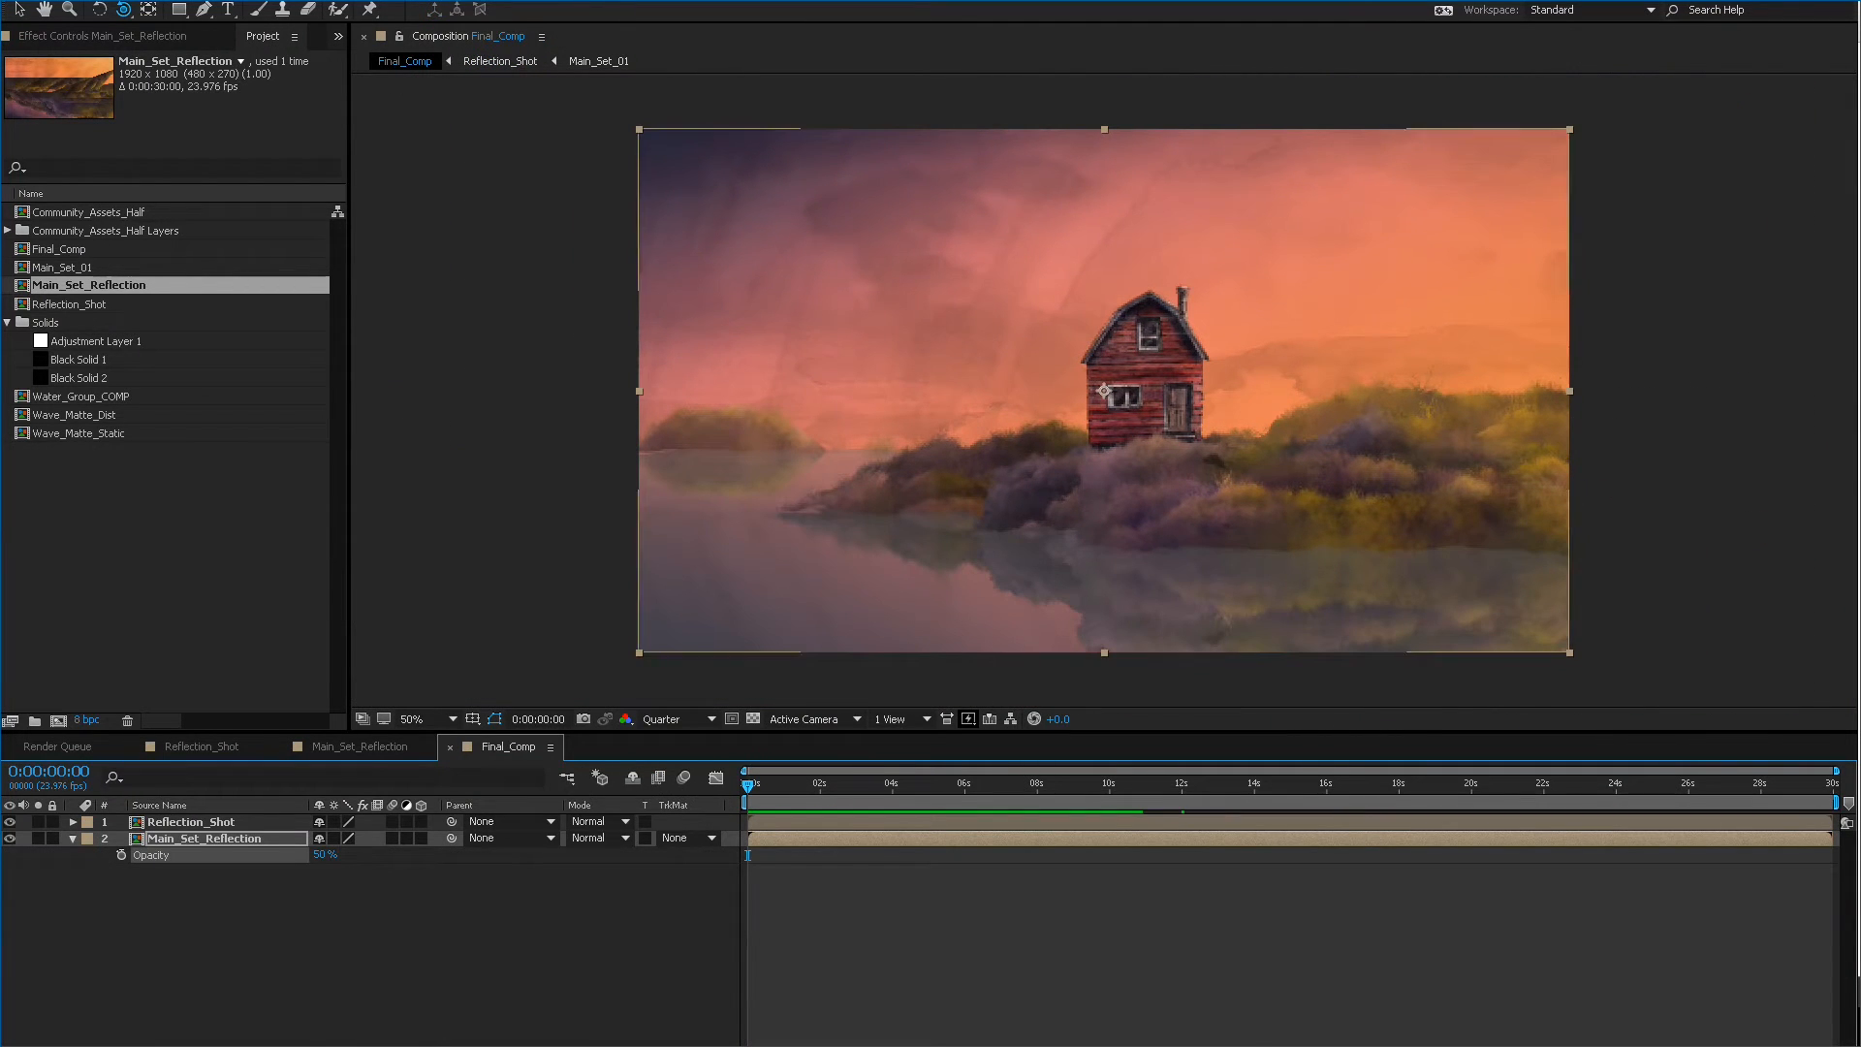
{"action": "key", "text": "ctrl+v"}
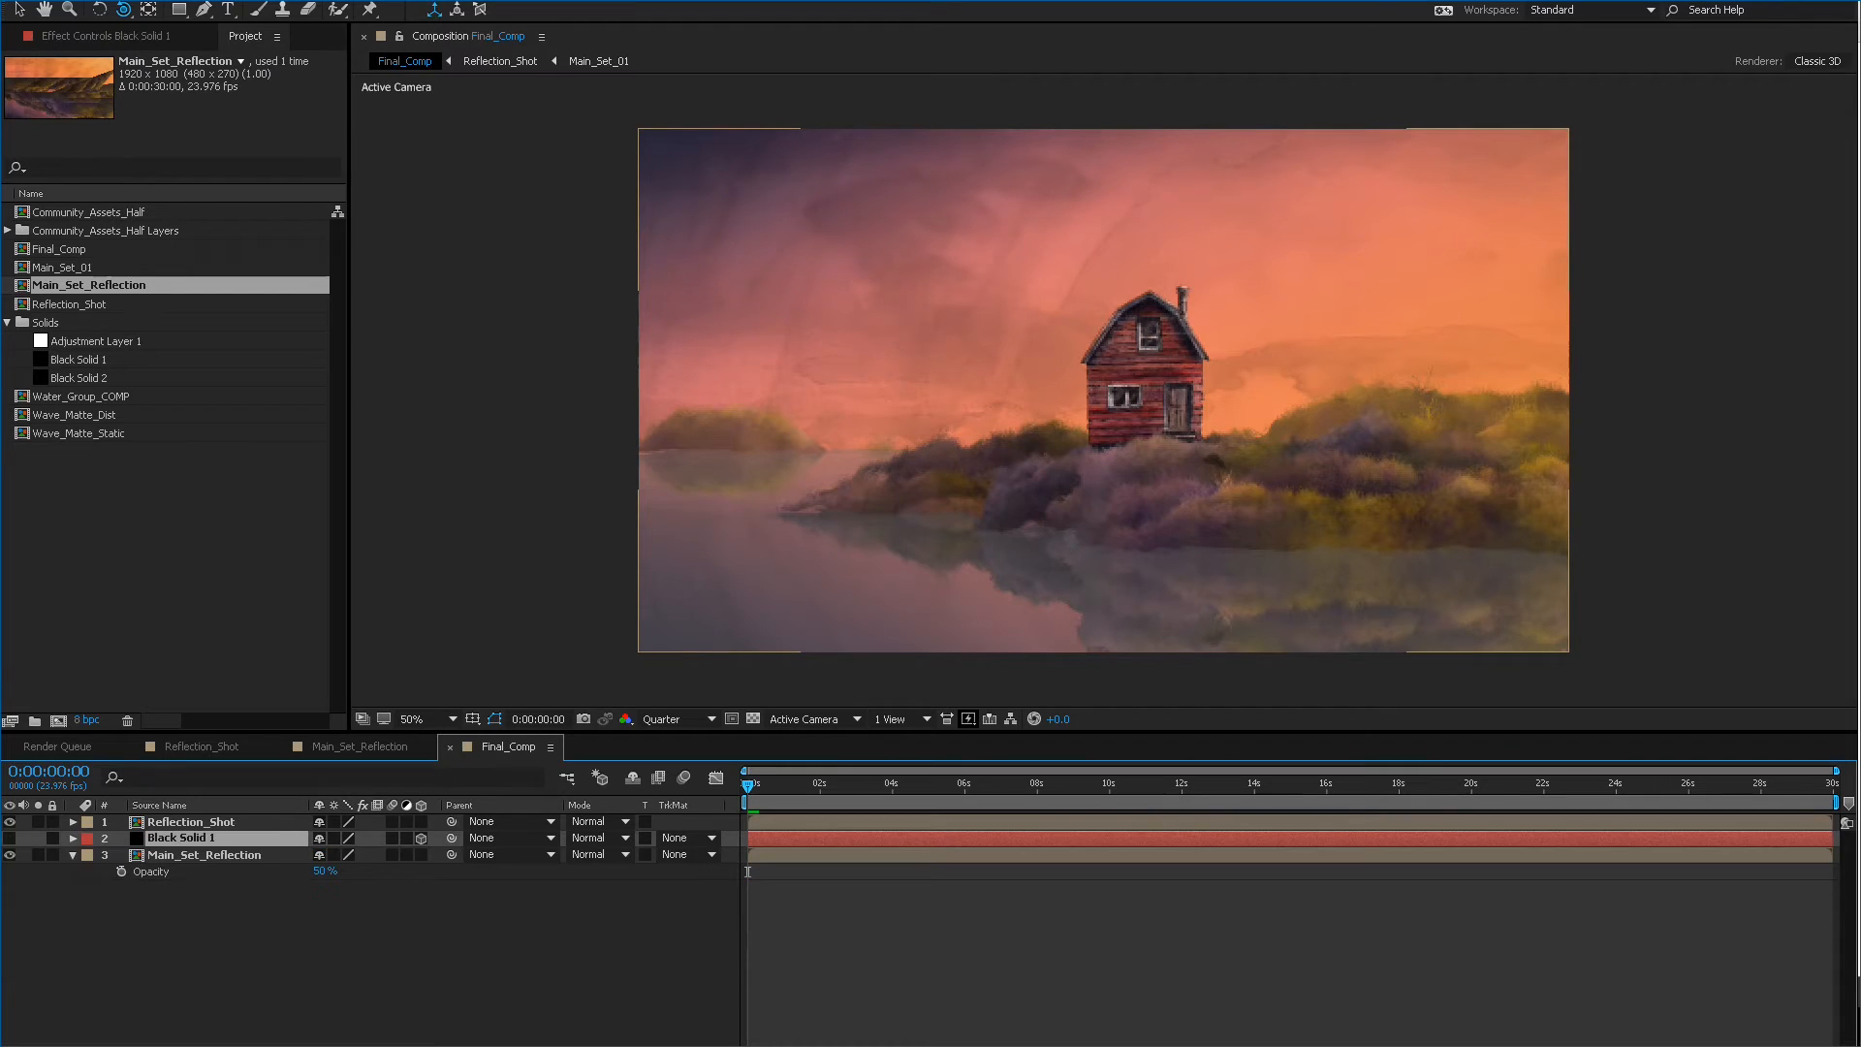
{"action": "left_click", "coordinate": [10, 837]}
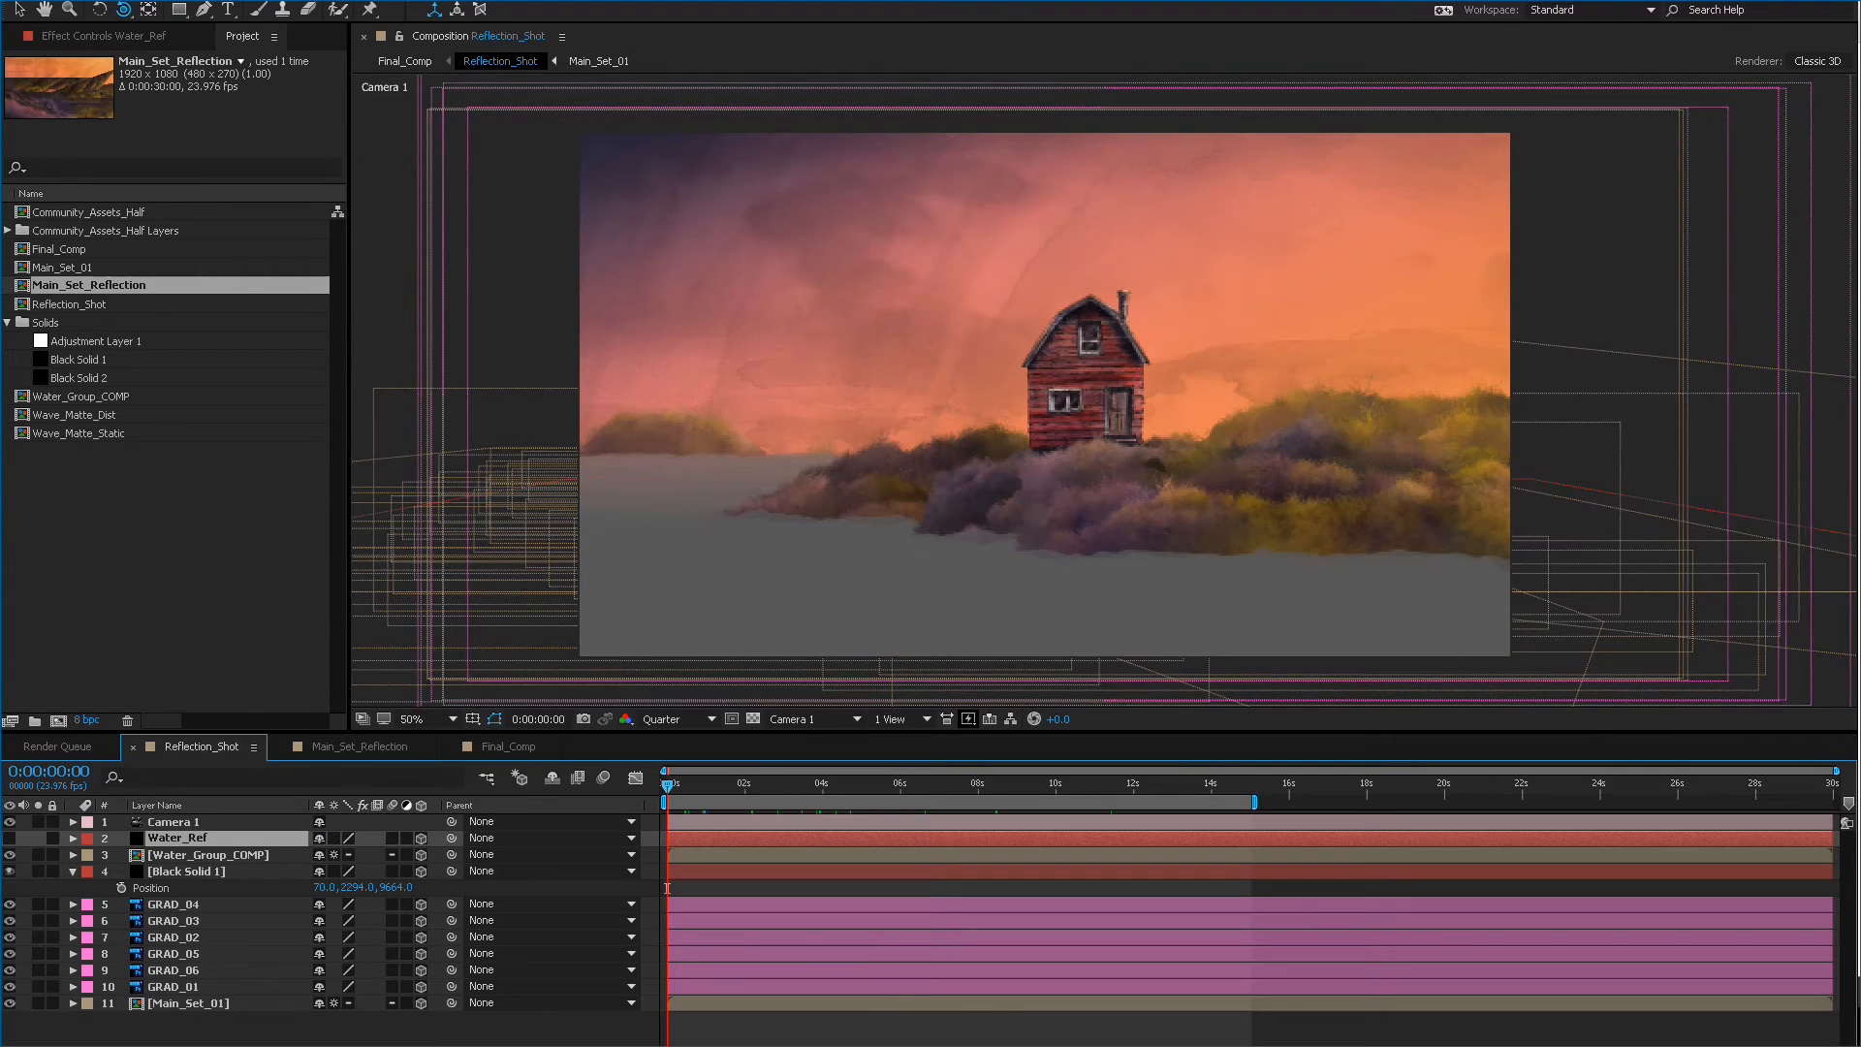
Copy the camera from Reflection_Shot into Final_Comp and place it at the top of the layer stack.
{"action": "key", "text": "ctrl+Up"}
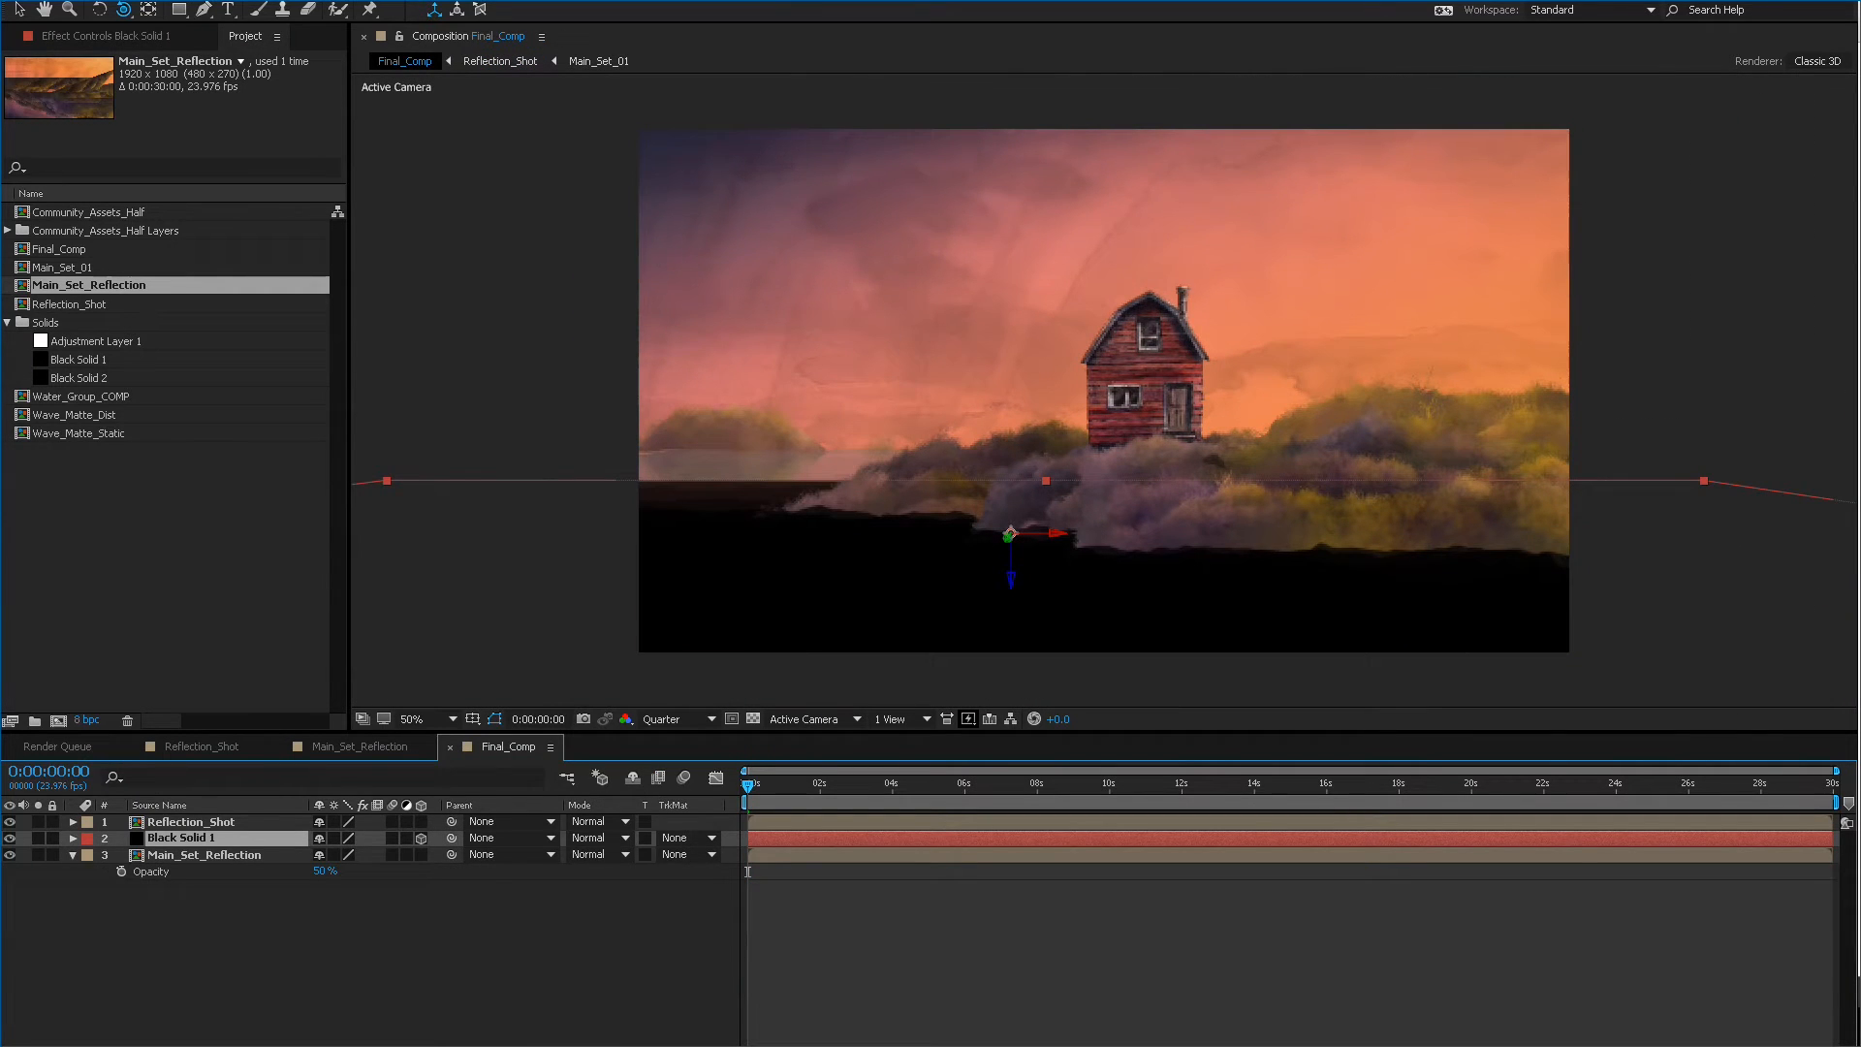
{"action": "key", "text": "ctrl+v"}
{"action": "left_click_drag", "start_coordinate": [180, 837], "coordinate": [180, 815]}
{"action": "mouse_move", "coordinate": [747, 785]}
{"action": "left_mouse_down"}
{"action": "mouse_move", "coordinate": [844, 785]}
{"action": "mouse_move", "coordinate": [748, 785]}
{"action": "left_mouse_up"}
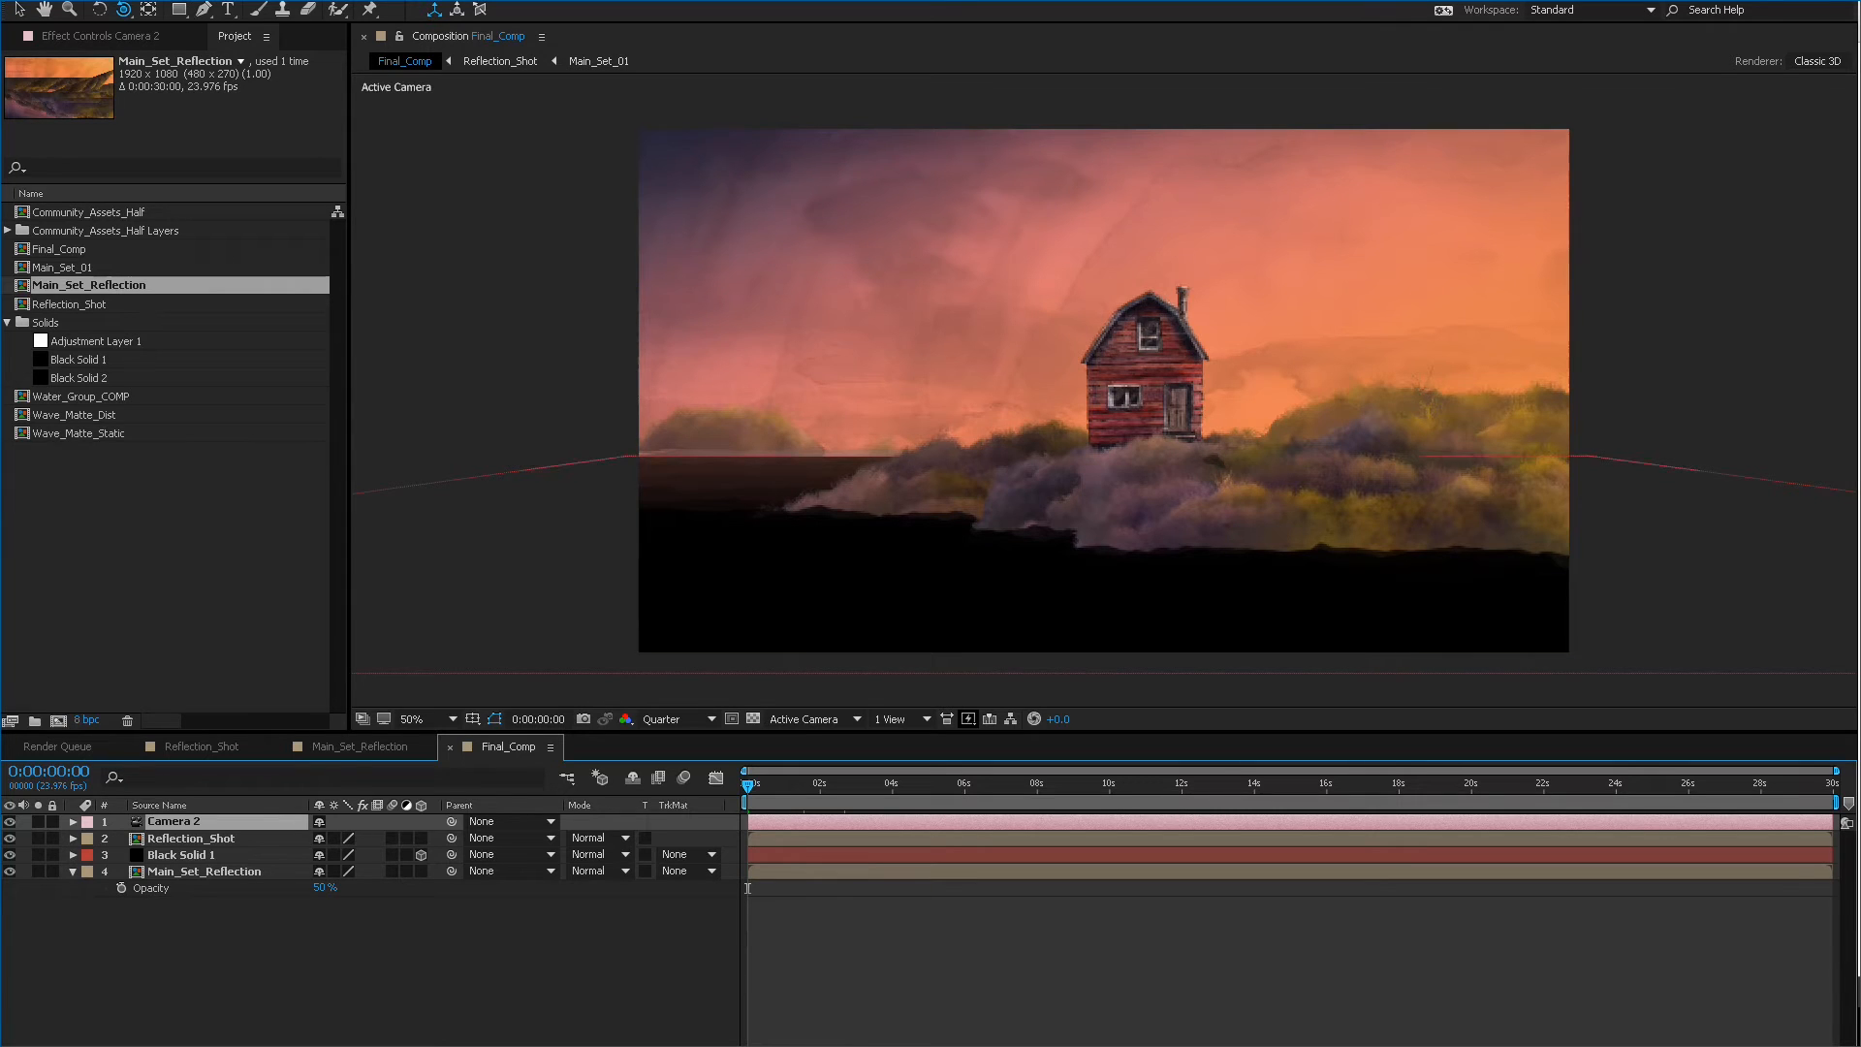
Set Black Solid 1's Z position to 10754 and scale its plane to 725 by 541 percent.
{"action": "left_click", "coordinate": [180, 854]}
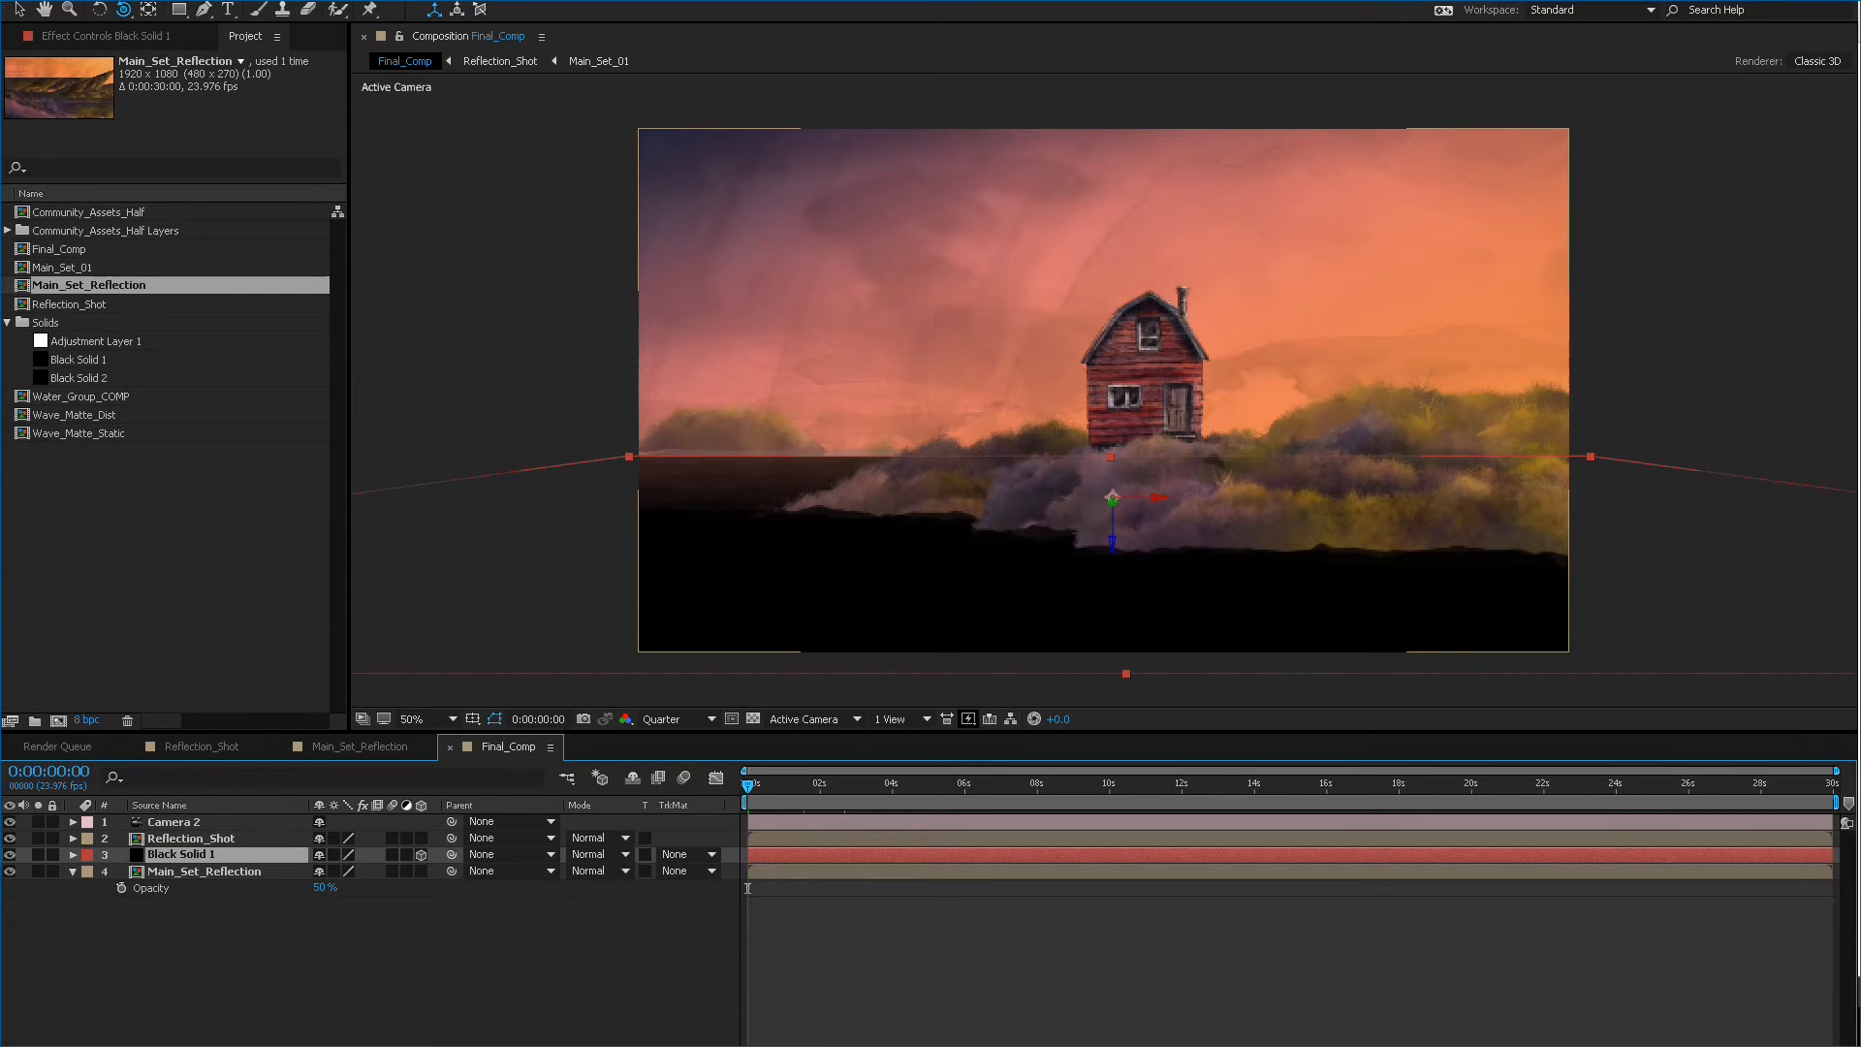
{"action": "key", "text": "p"}
{"action": "left_click_drag", "start_coordinate": [397, 870], "coordinate": [447, 870]}
{"action": "key", "text": "s"}
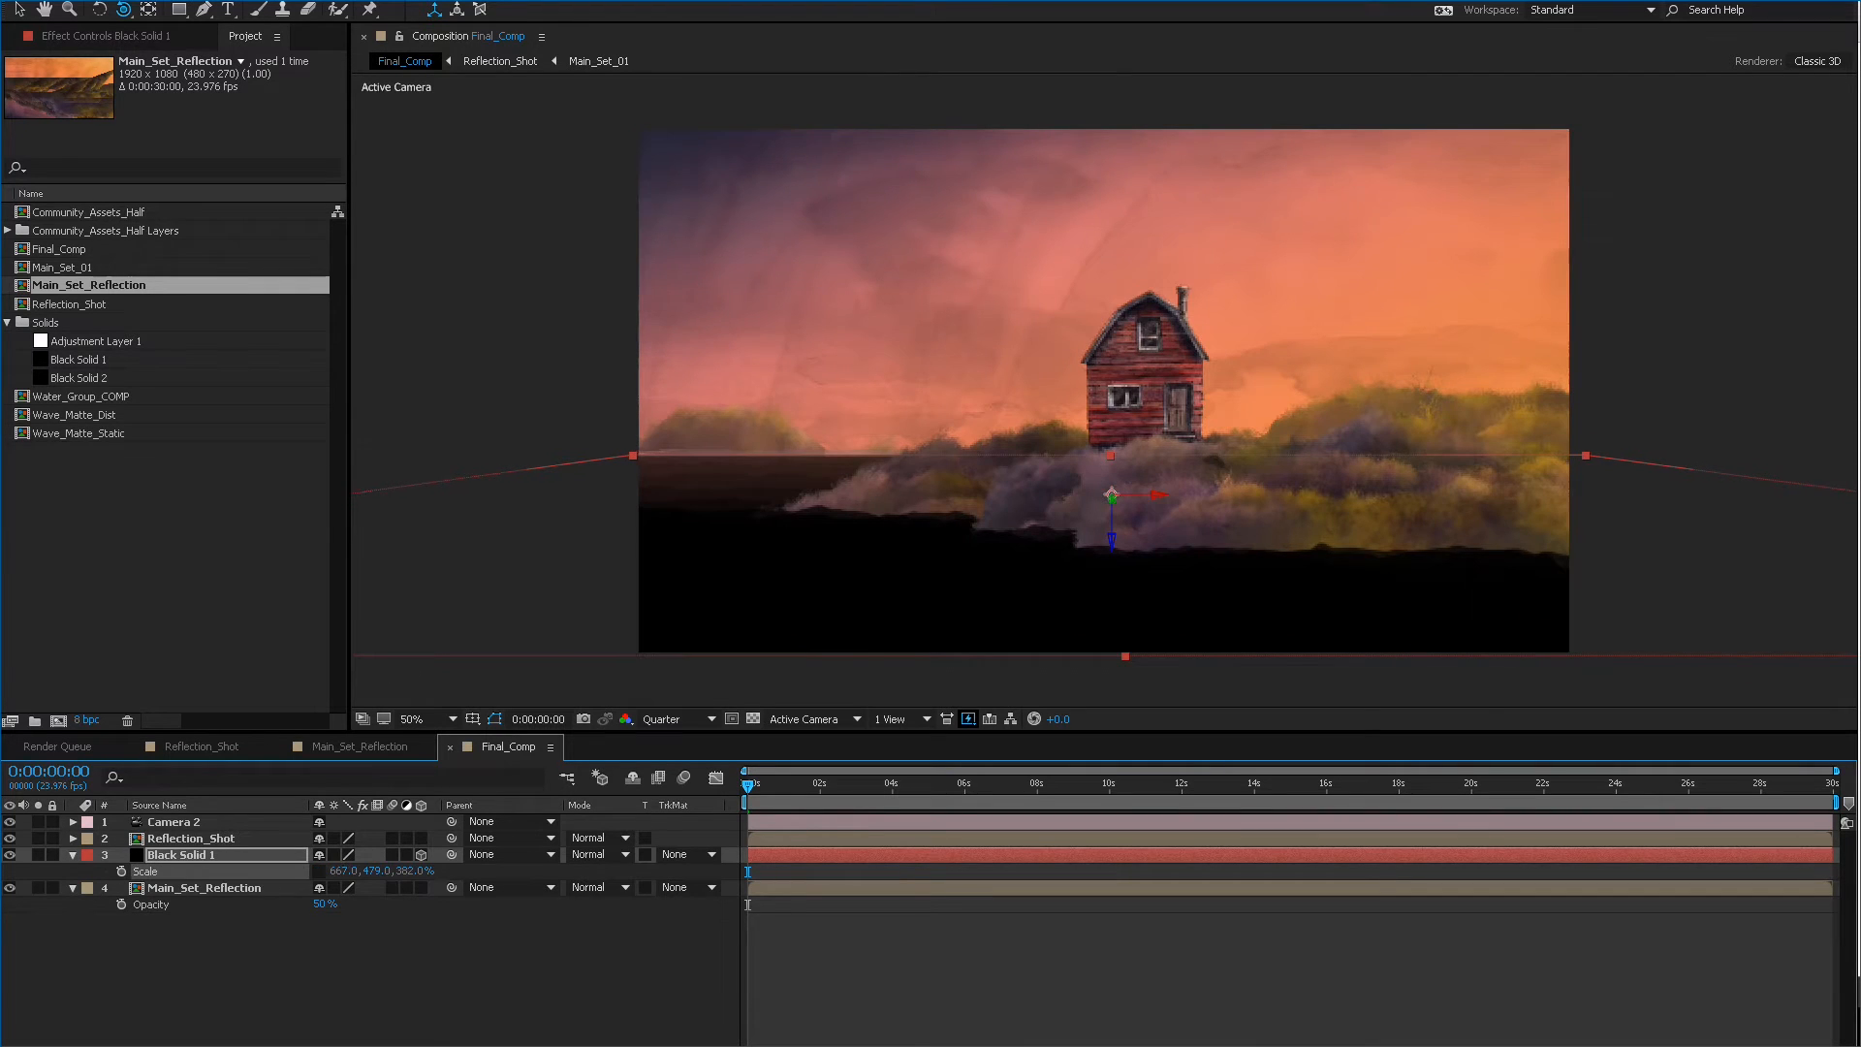
{"action": "left_click_drag", "start_coordinate": [376, 870], "coordinate": [419, 870]}
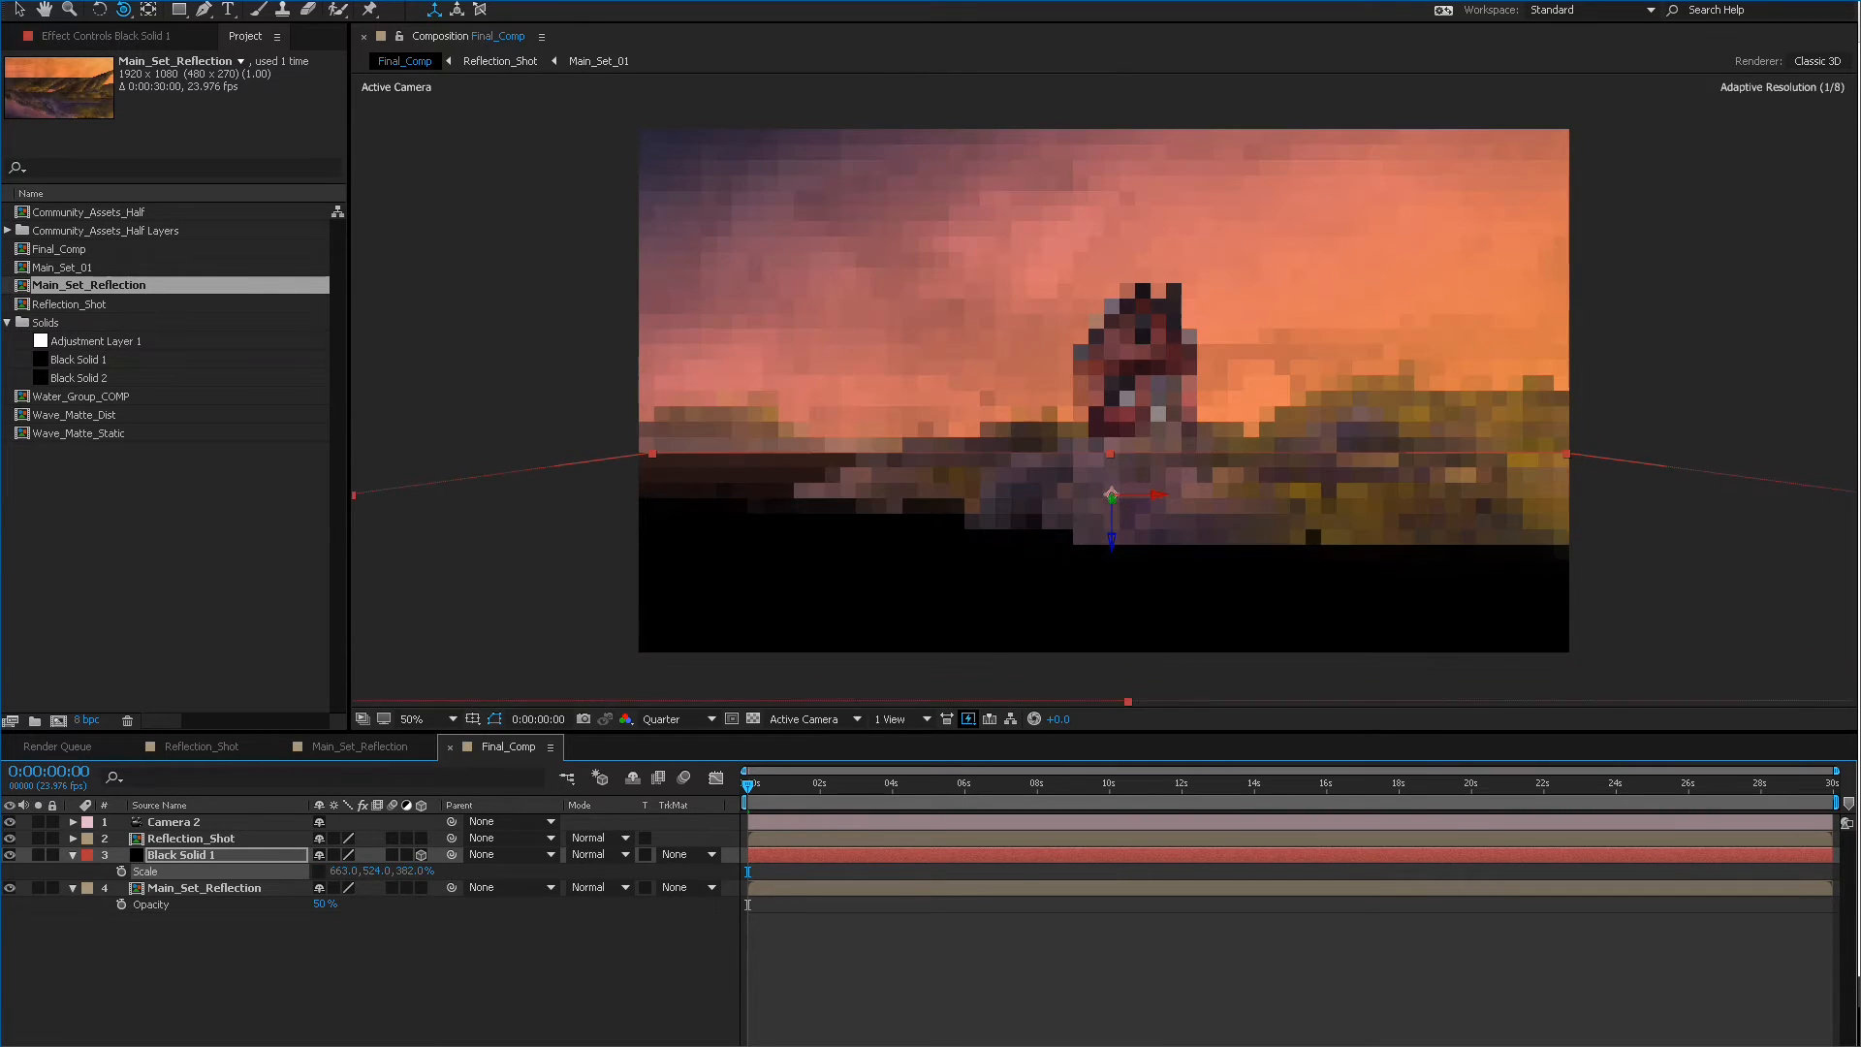
{"action": "key", "text": "p"}
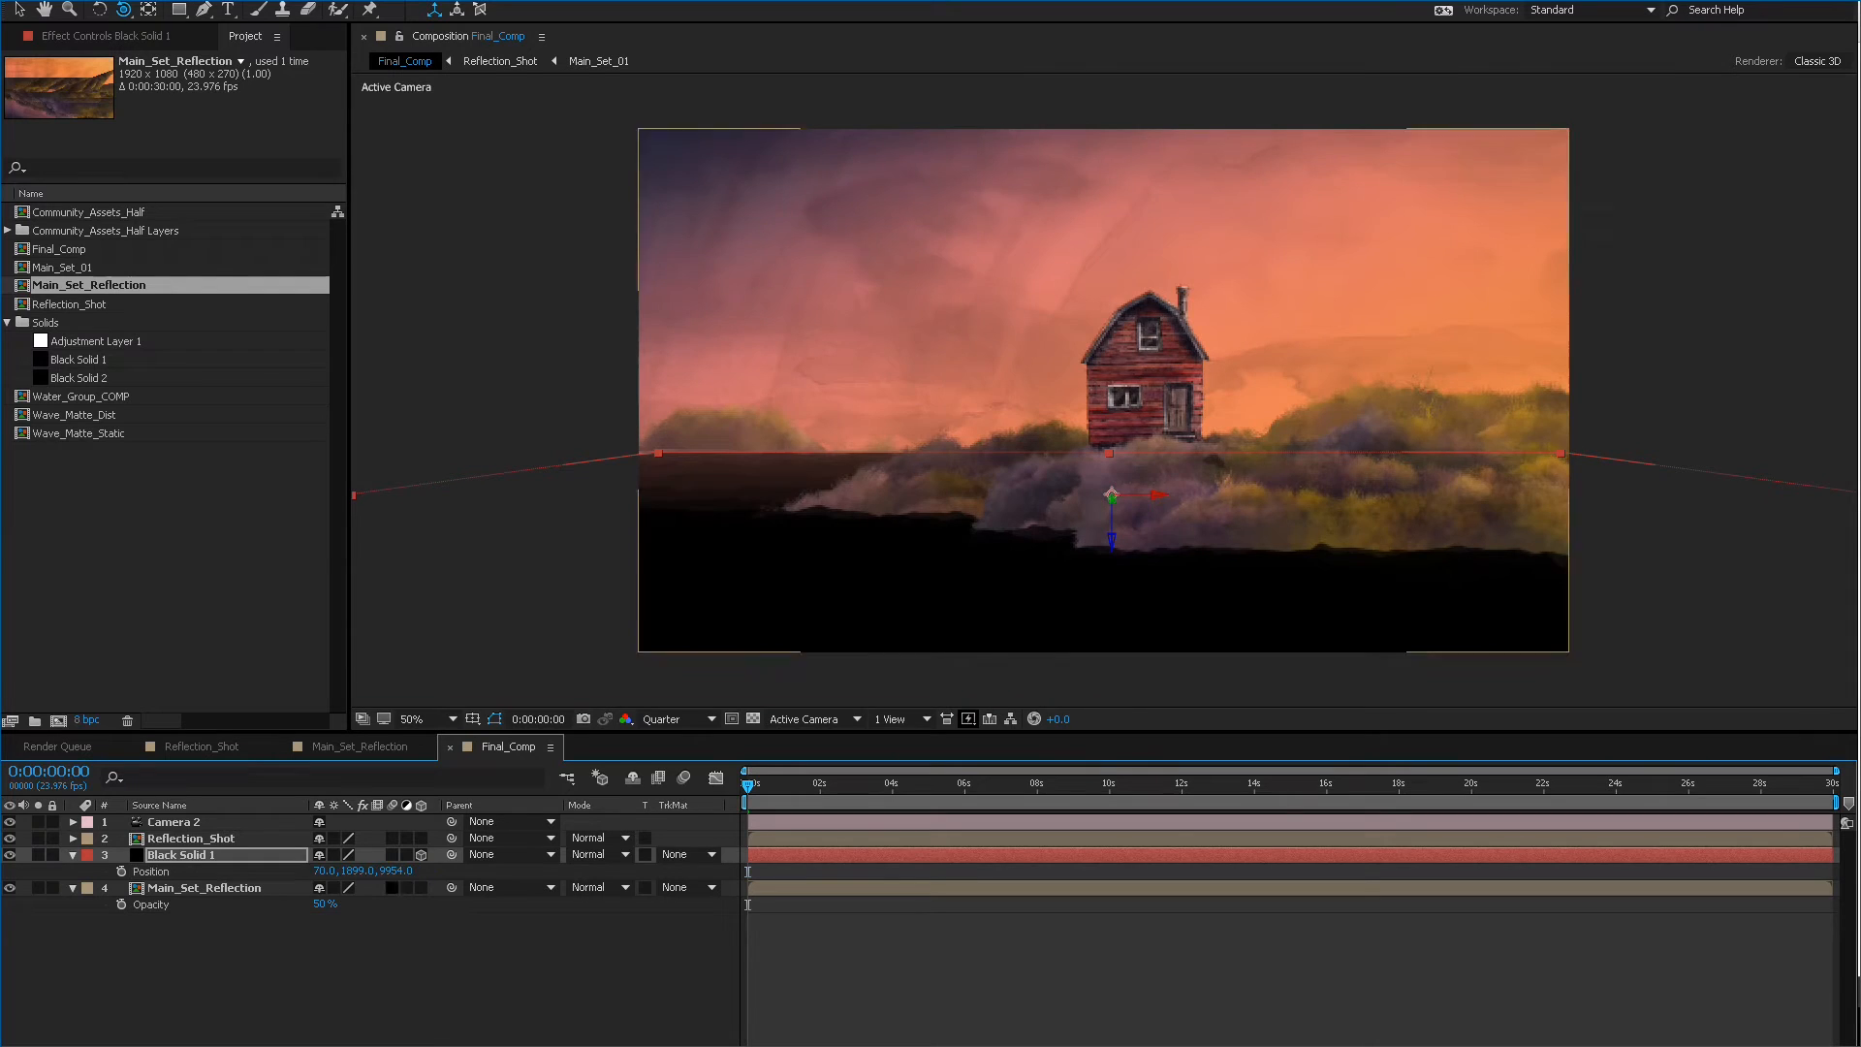
{"action": "left_click_drag", "start_coordinate": [398, 870], "coordinate": [378, 870]}
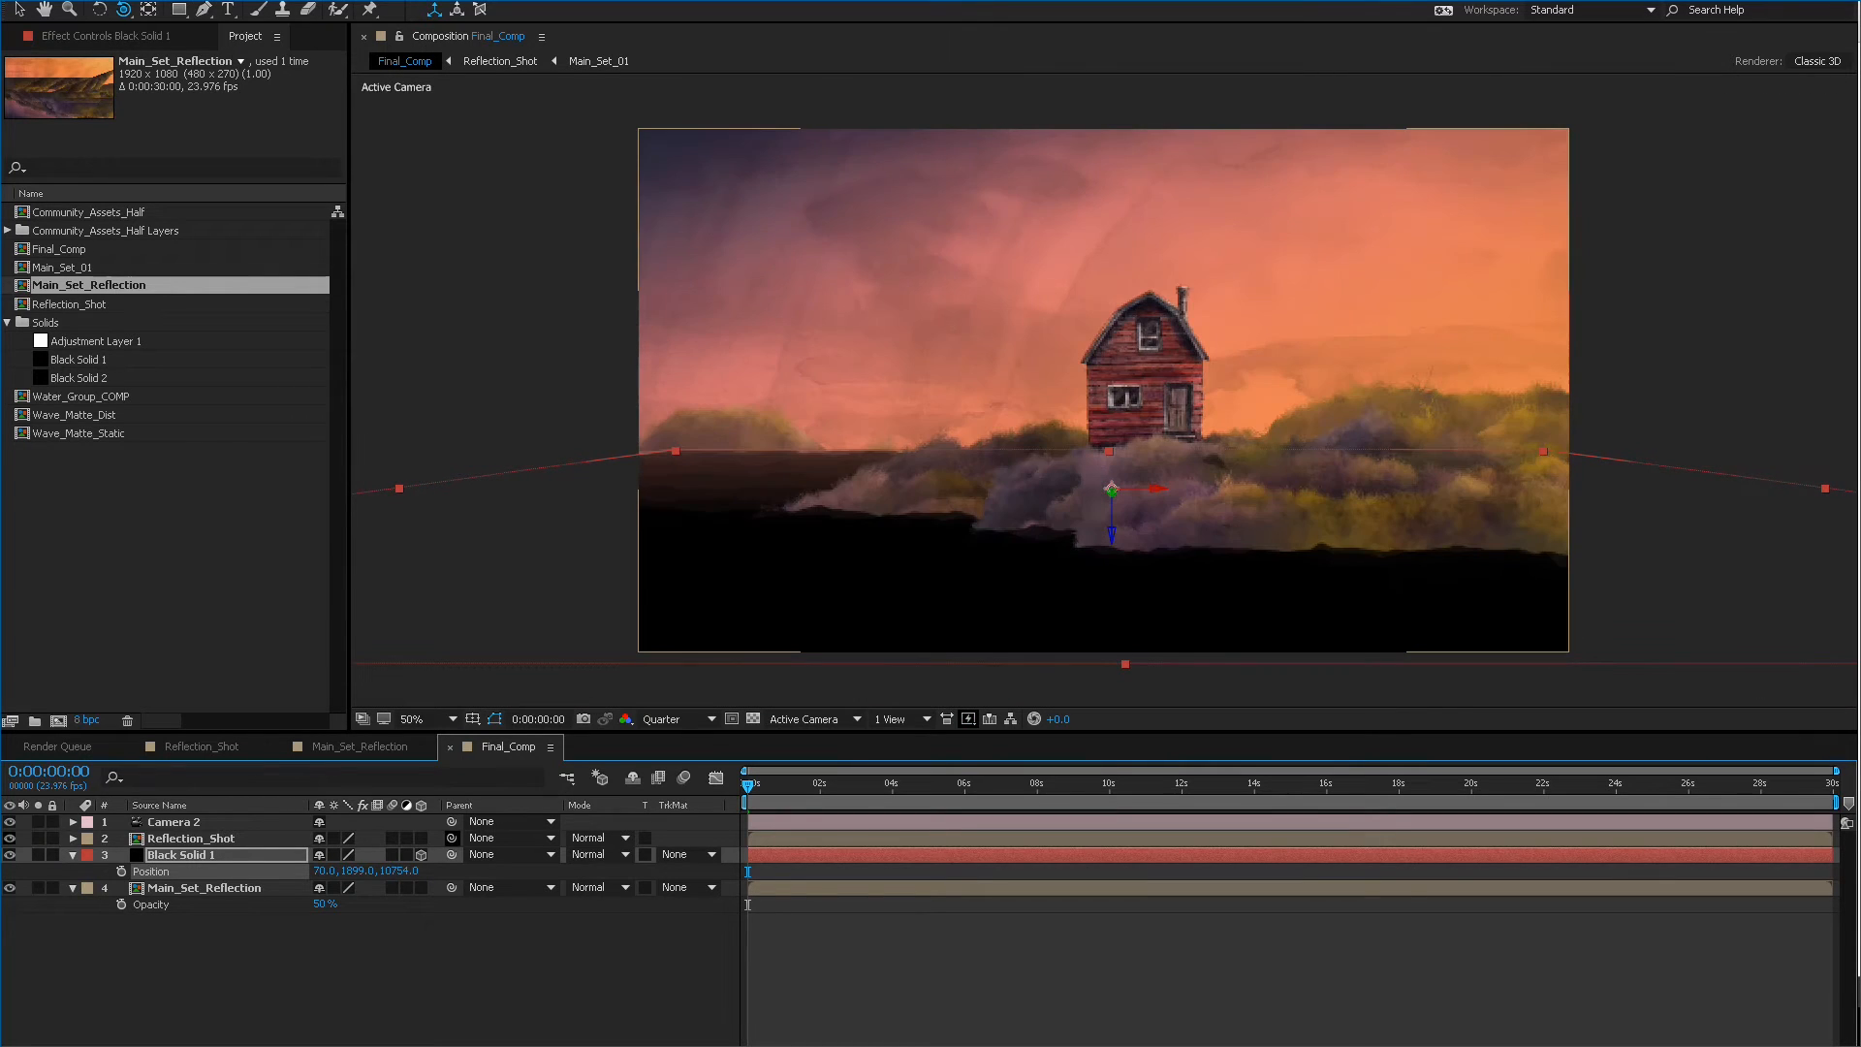
{"action": "key", "text": "F2"}
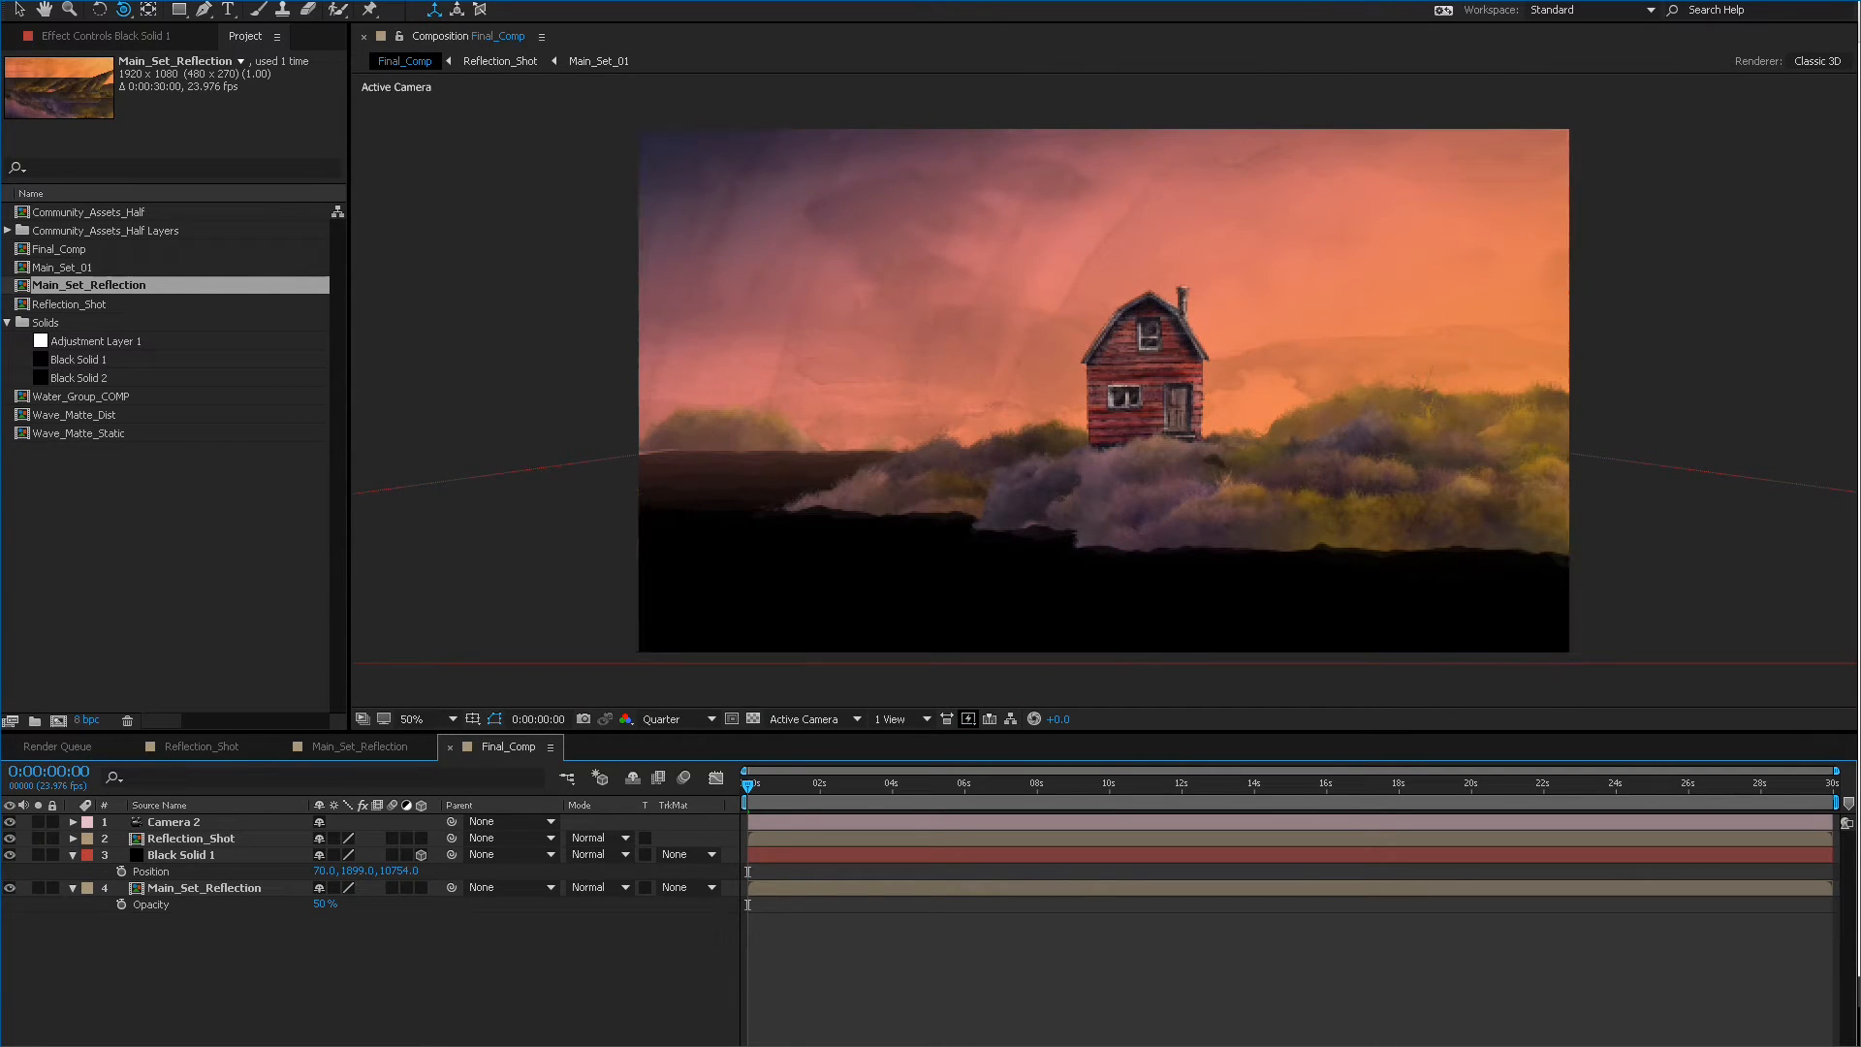
Scrub Final_Comp to about 0:00:03:19 to check the water plane against the camera move, and return to the first frame.
{"action": "left_click", "coordinate": [783, 784]}
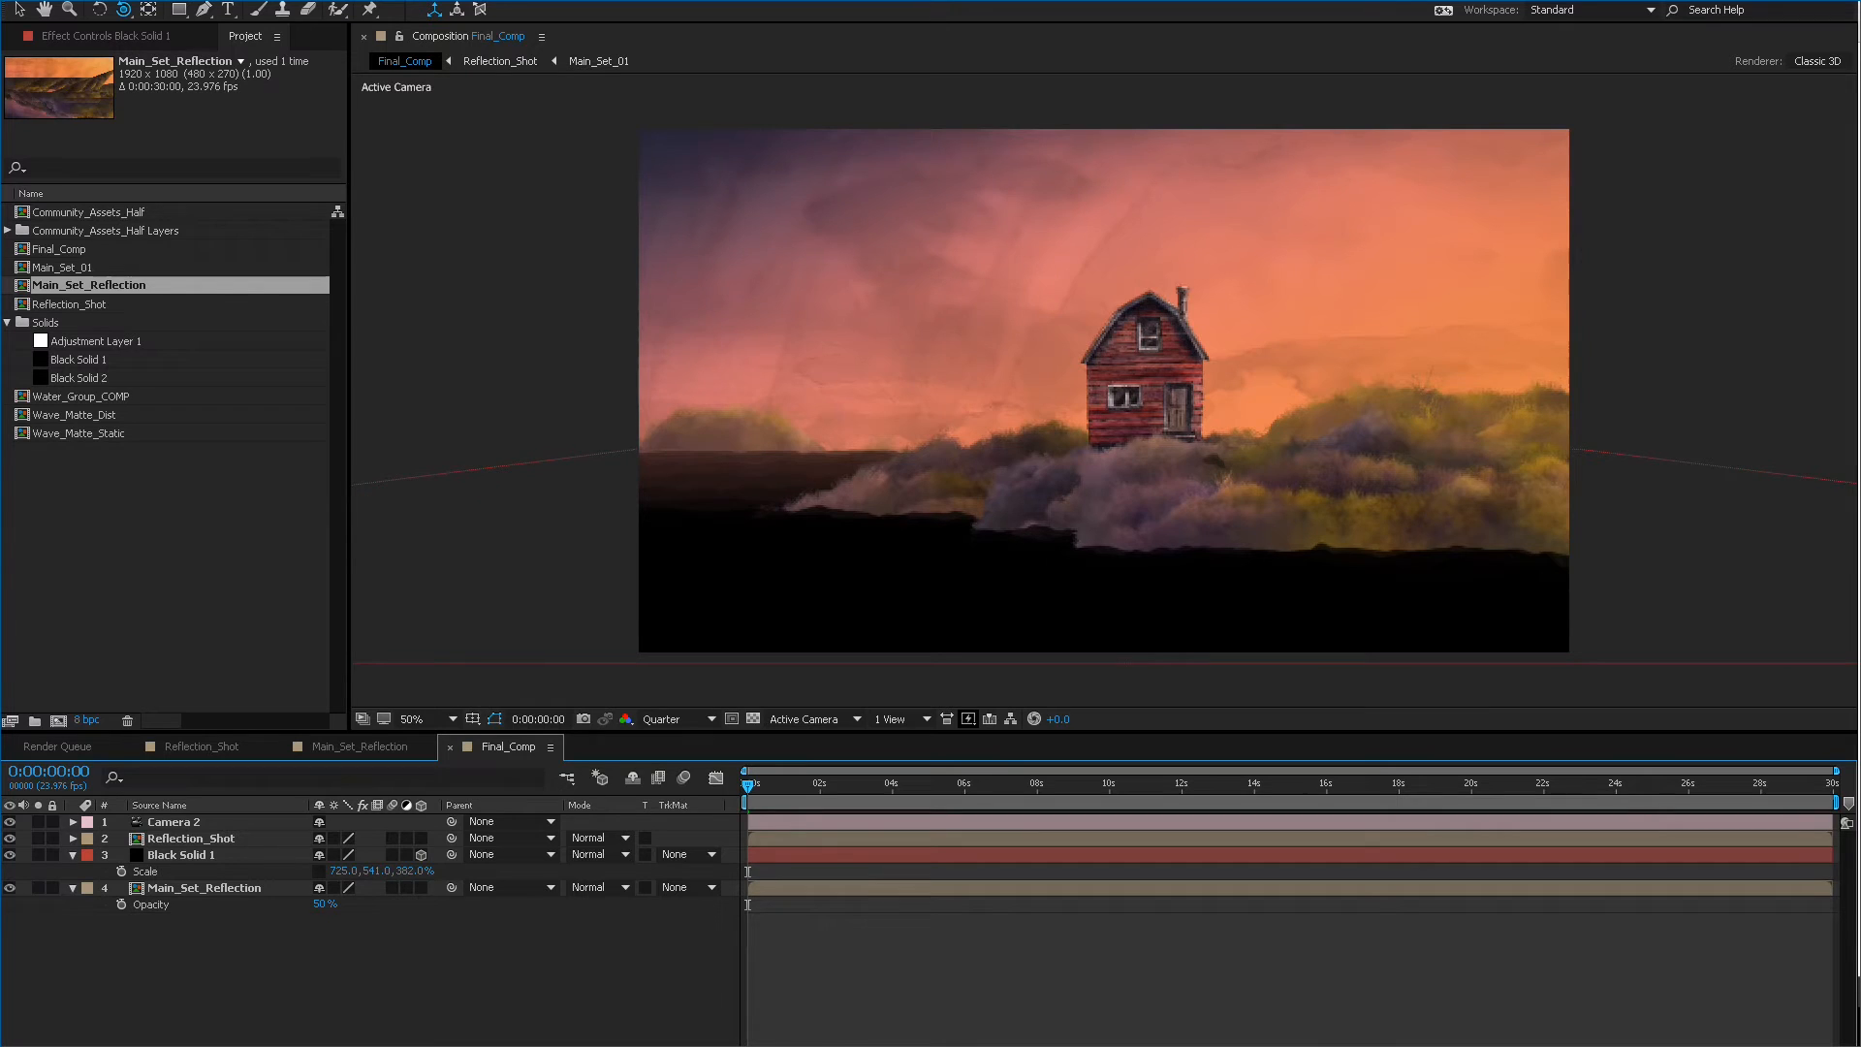
{"action": "left_click_drag", "start_coordinate": [747, 784], "coordinate": [886, 784]}
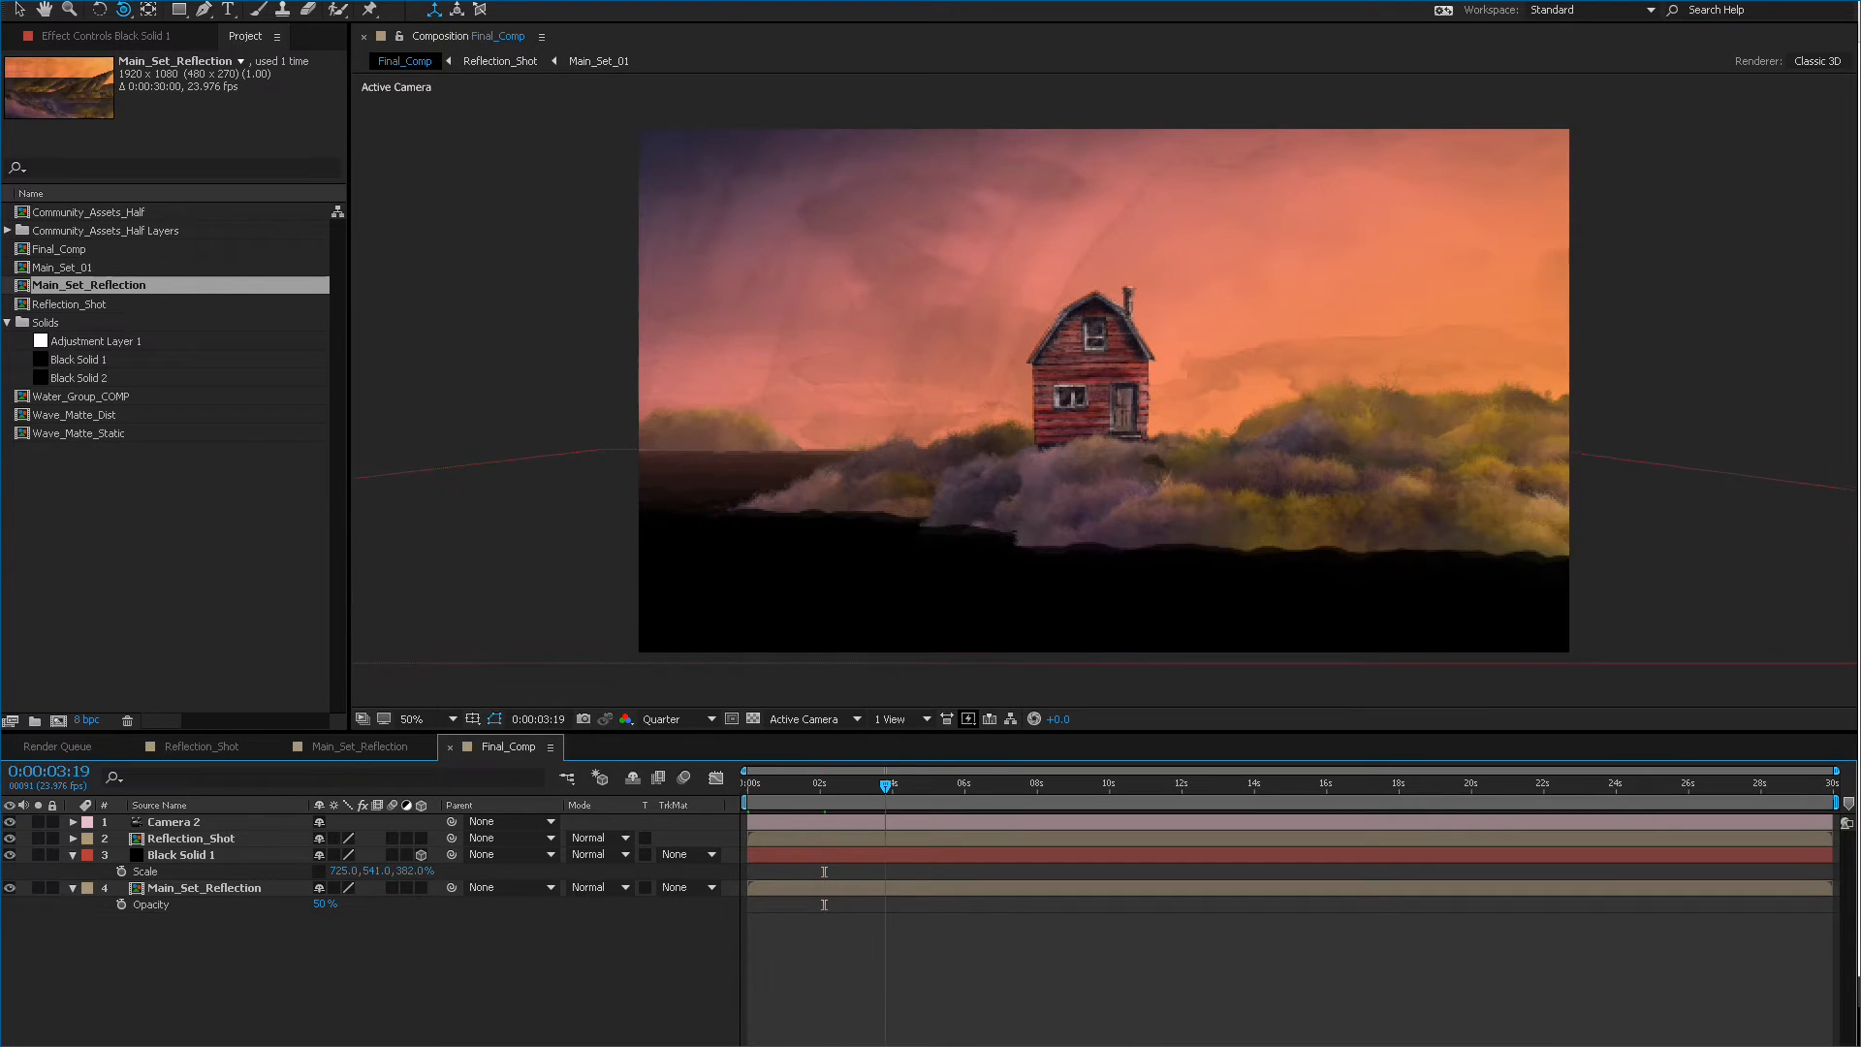
{"action": "key", "text": "Home"}
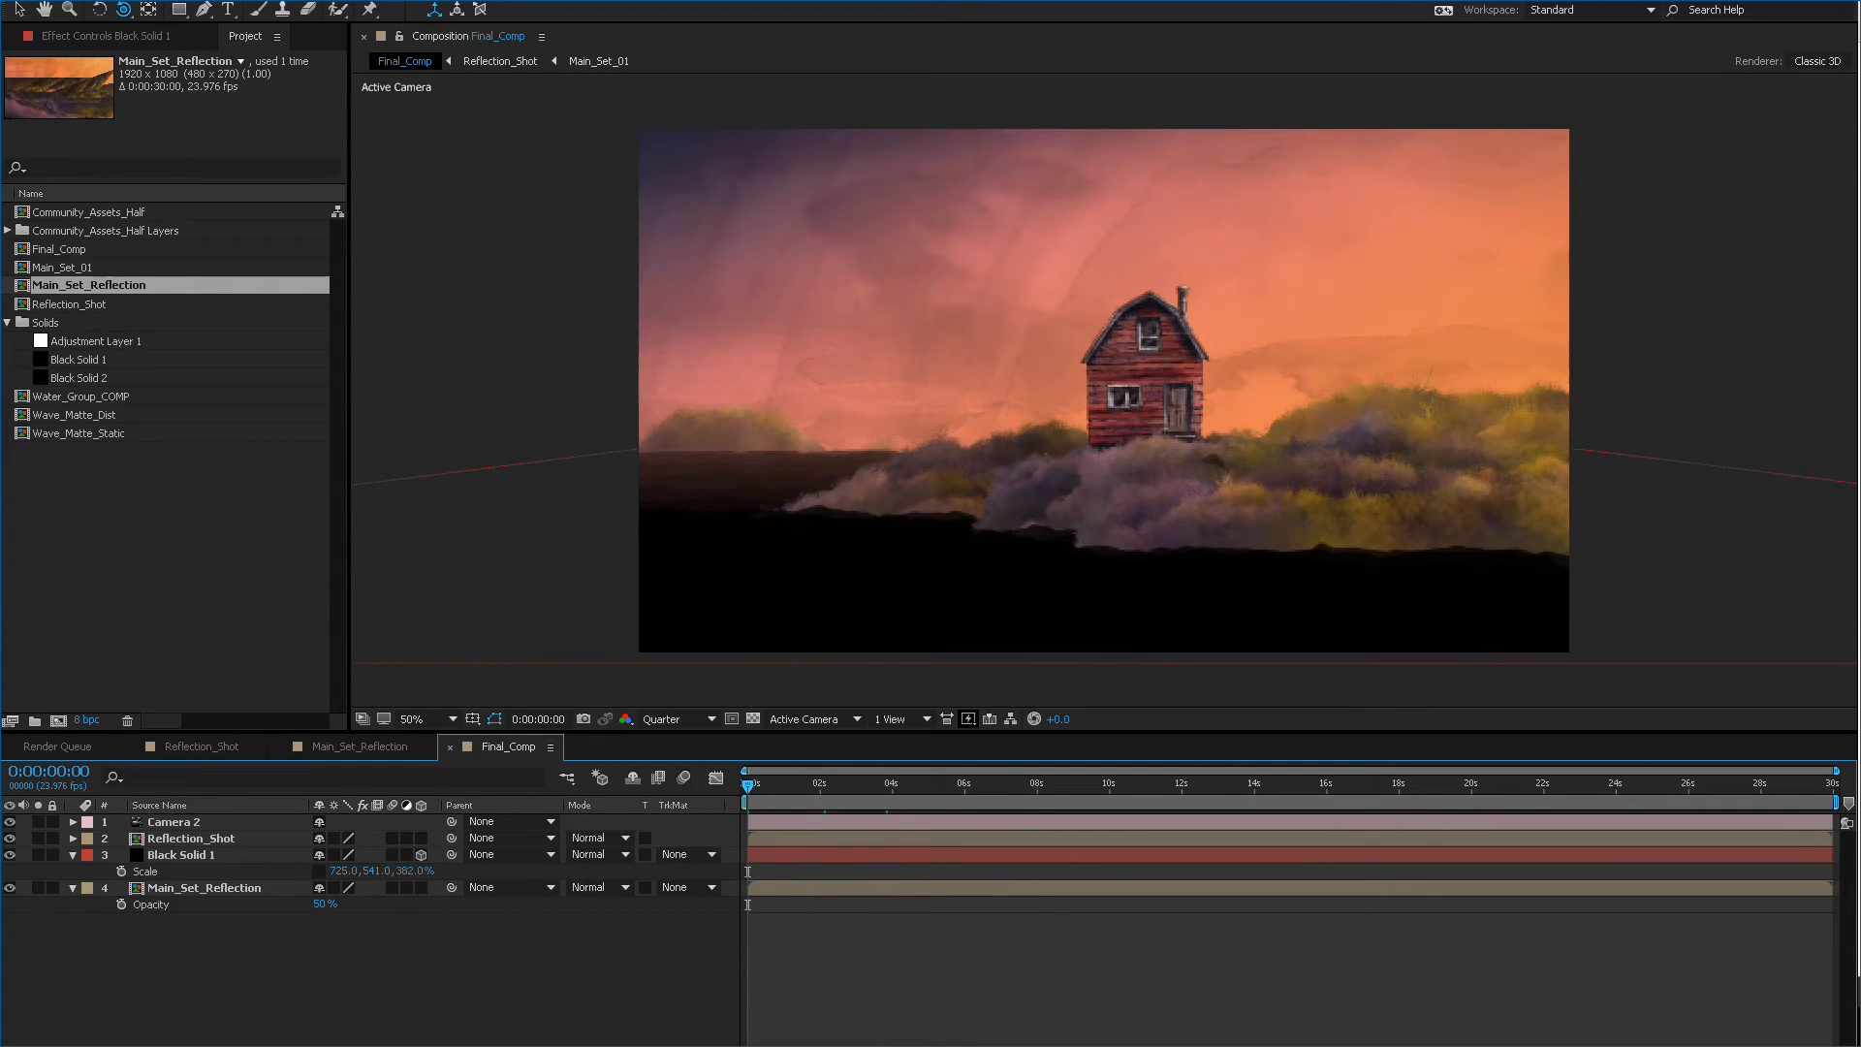
Hide the Black Solid 1 layer in Final_Comp, check the reflection over the camera move, and return to the first frame.
{"action": "left_click", "coordinate": [10, 854]}
{"action": "left_click_drag", "start_coordinate": [747, 784], "coordinate": [902, 784]}
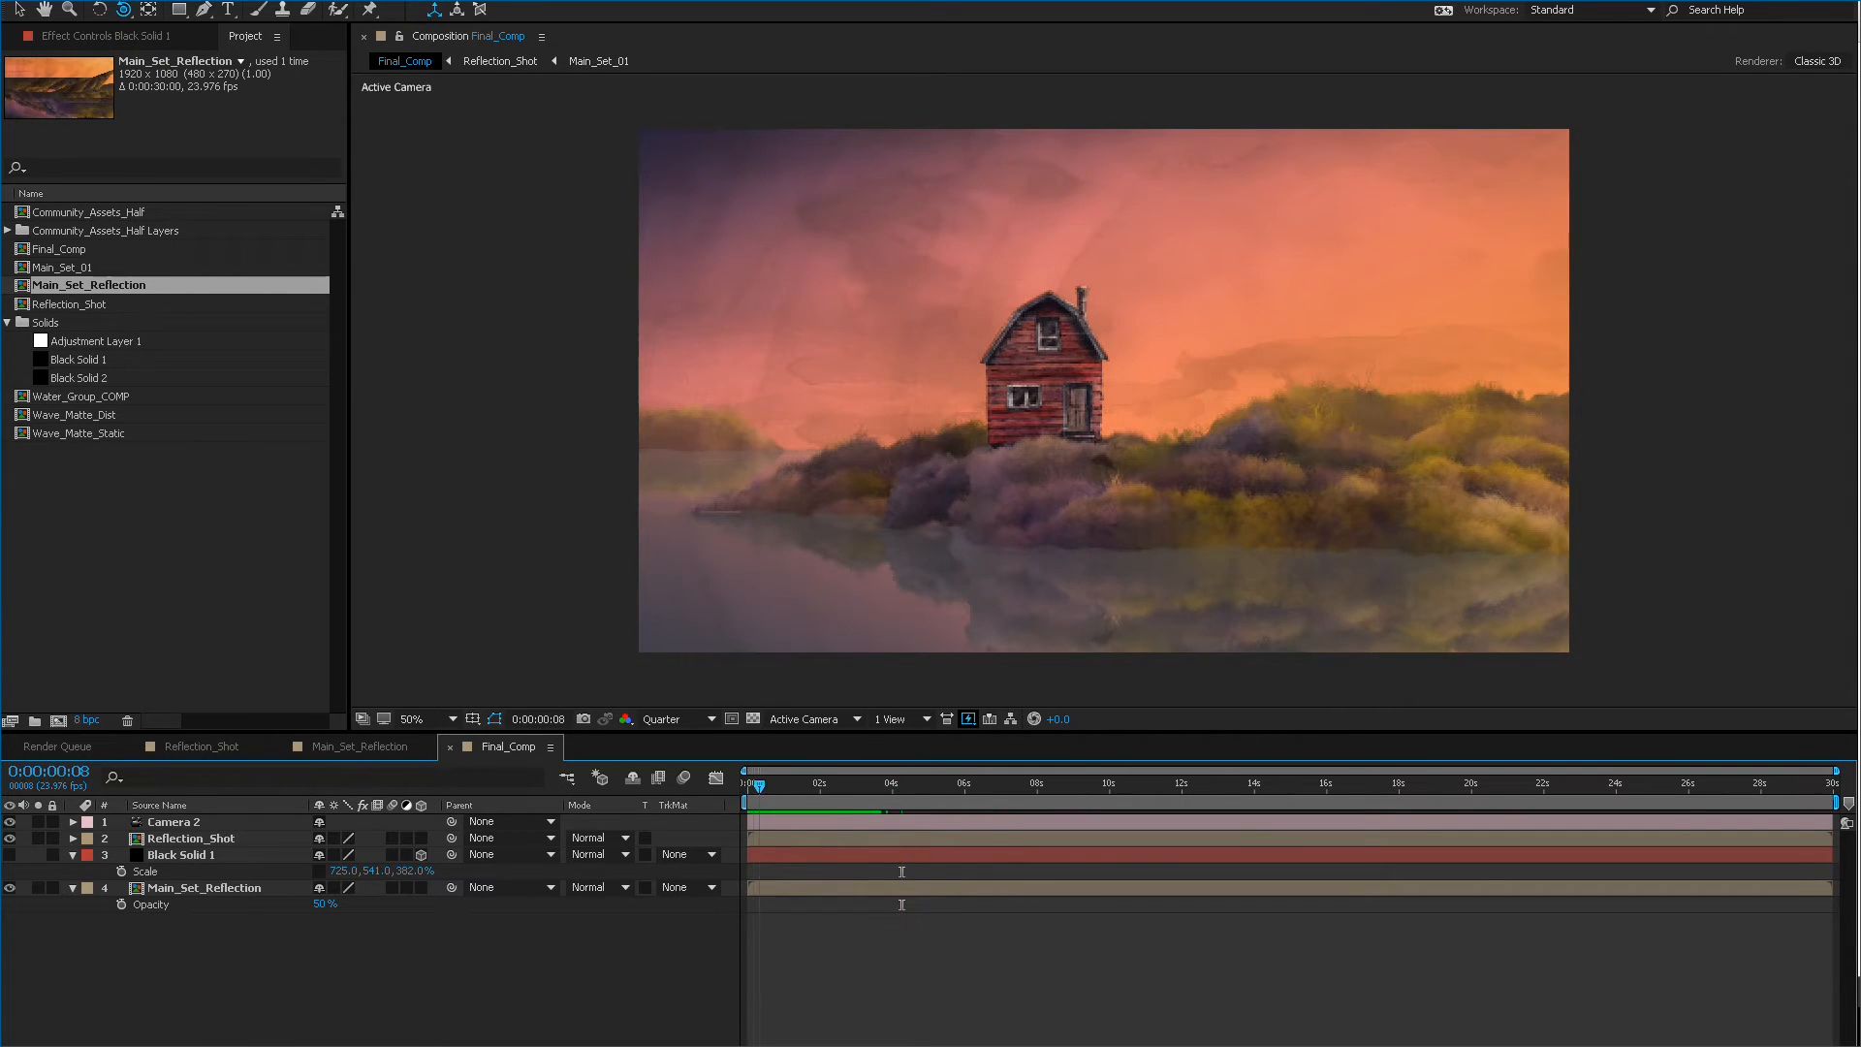
{"action": "key", "text": "Home"}
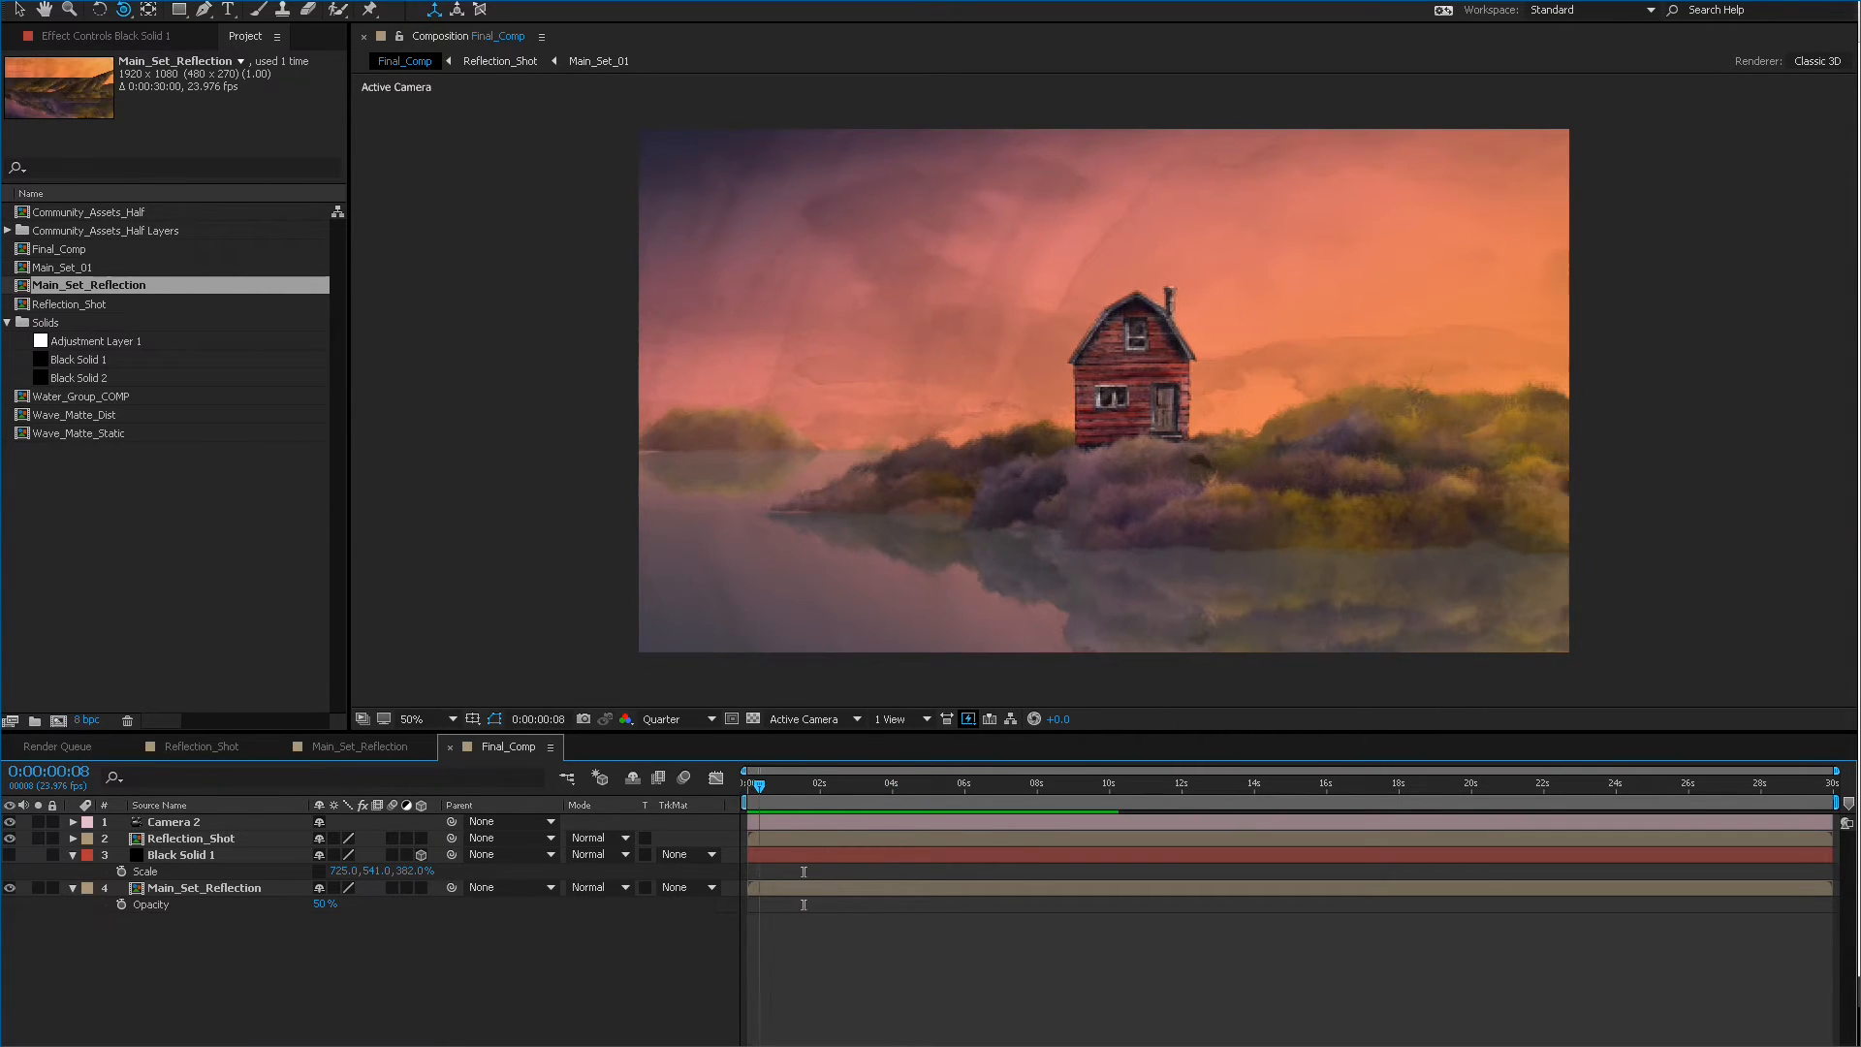
Rename the Black Solid 1 layer in Final_Comp as Water_FX_Layer.
{"action": "left_click", "coordinate": [181, 853]}
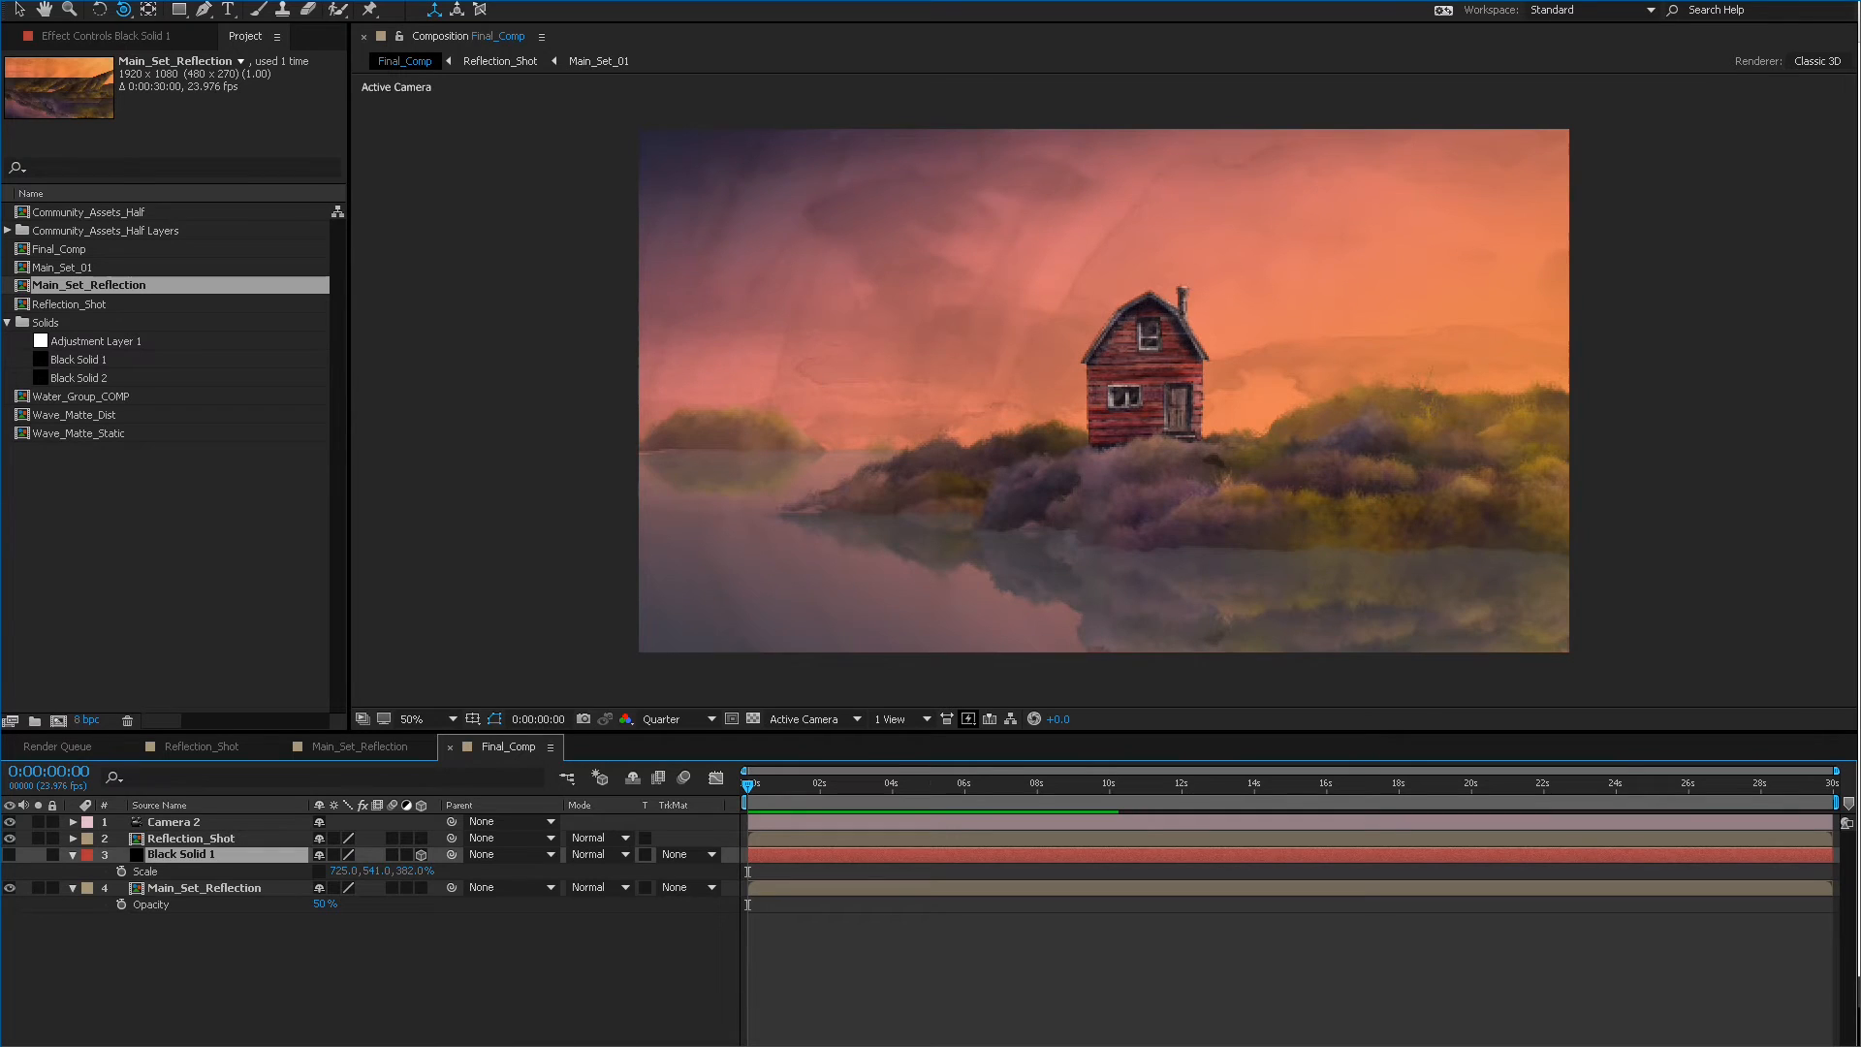
{"action": "key", "text": "F2"}
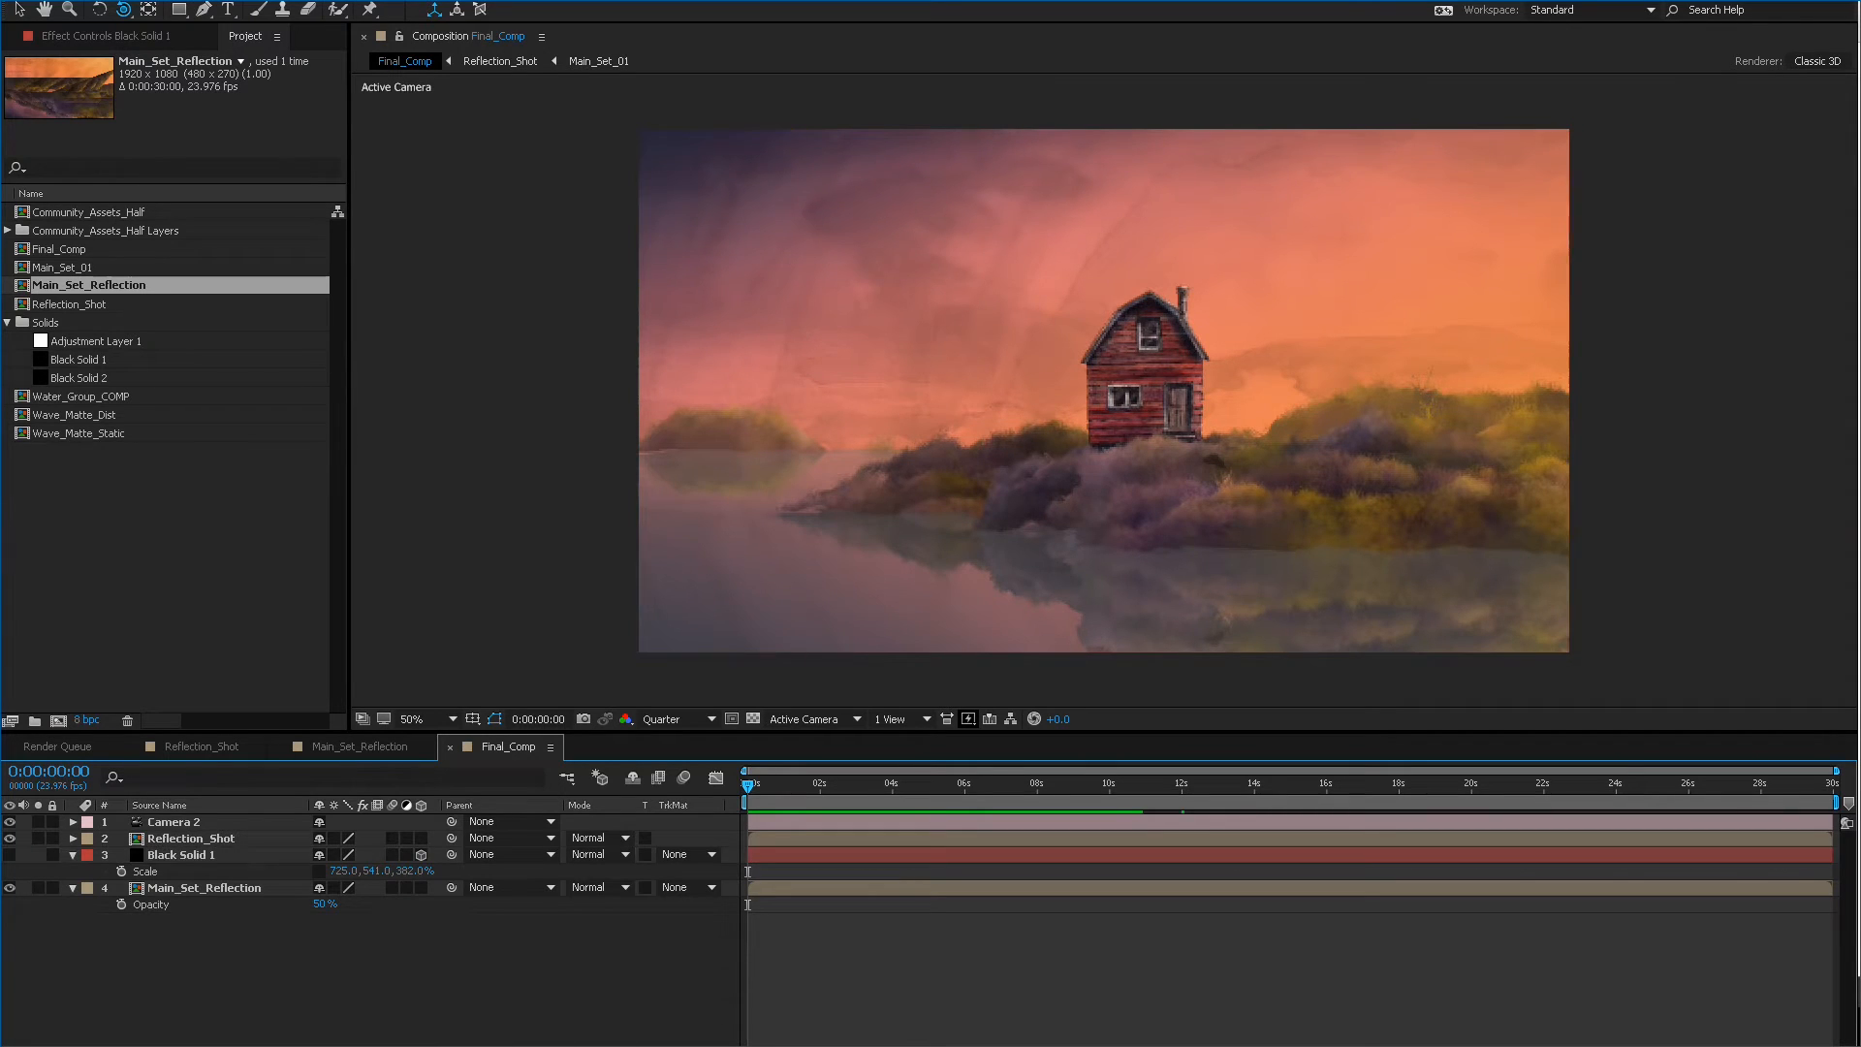
{"action": "left_click", "coordinate": [180, 854]}
{"action": "key", "text": "Return"}
{"action": "type", "text": "Wat"}
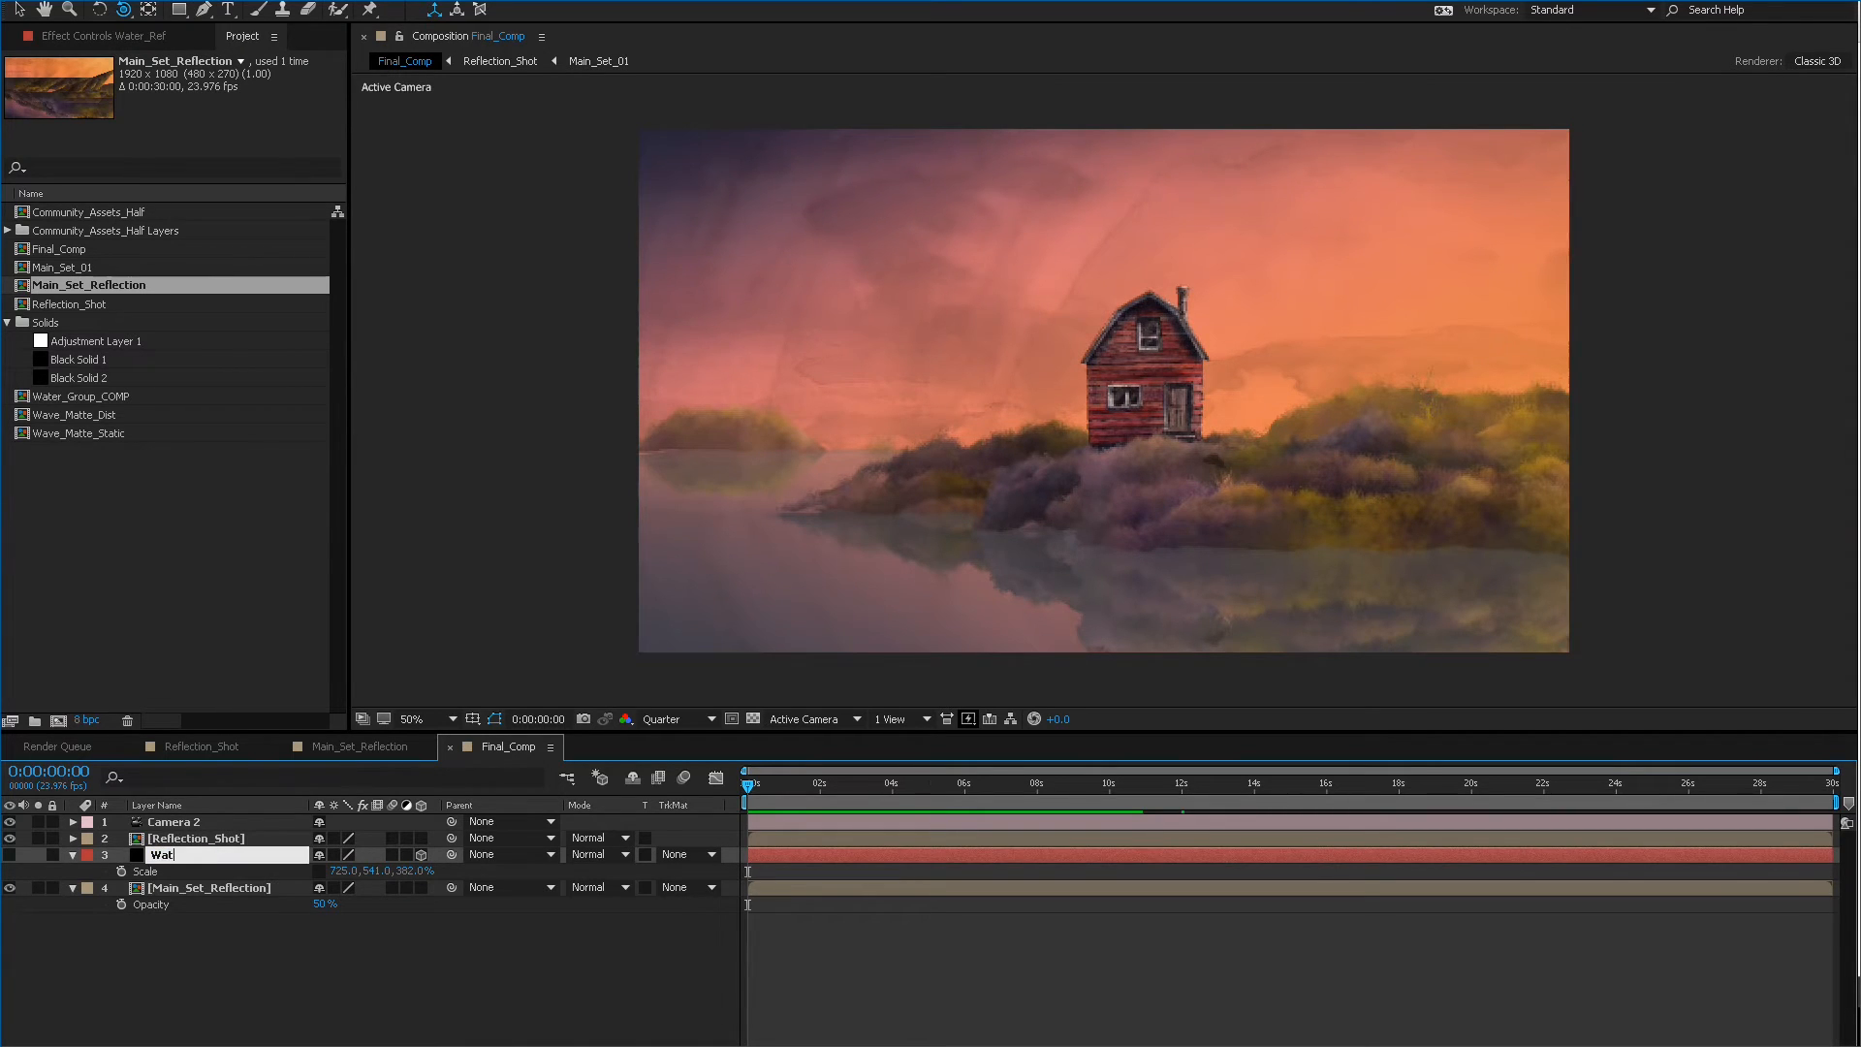
{"action": "type", "text": "er_FX_Layer"}
{"action": "key", "text": "Return"}
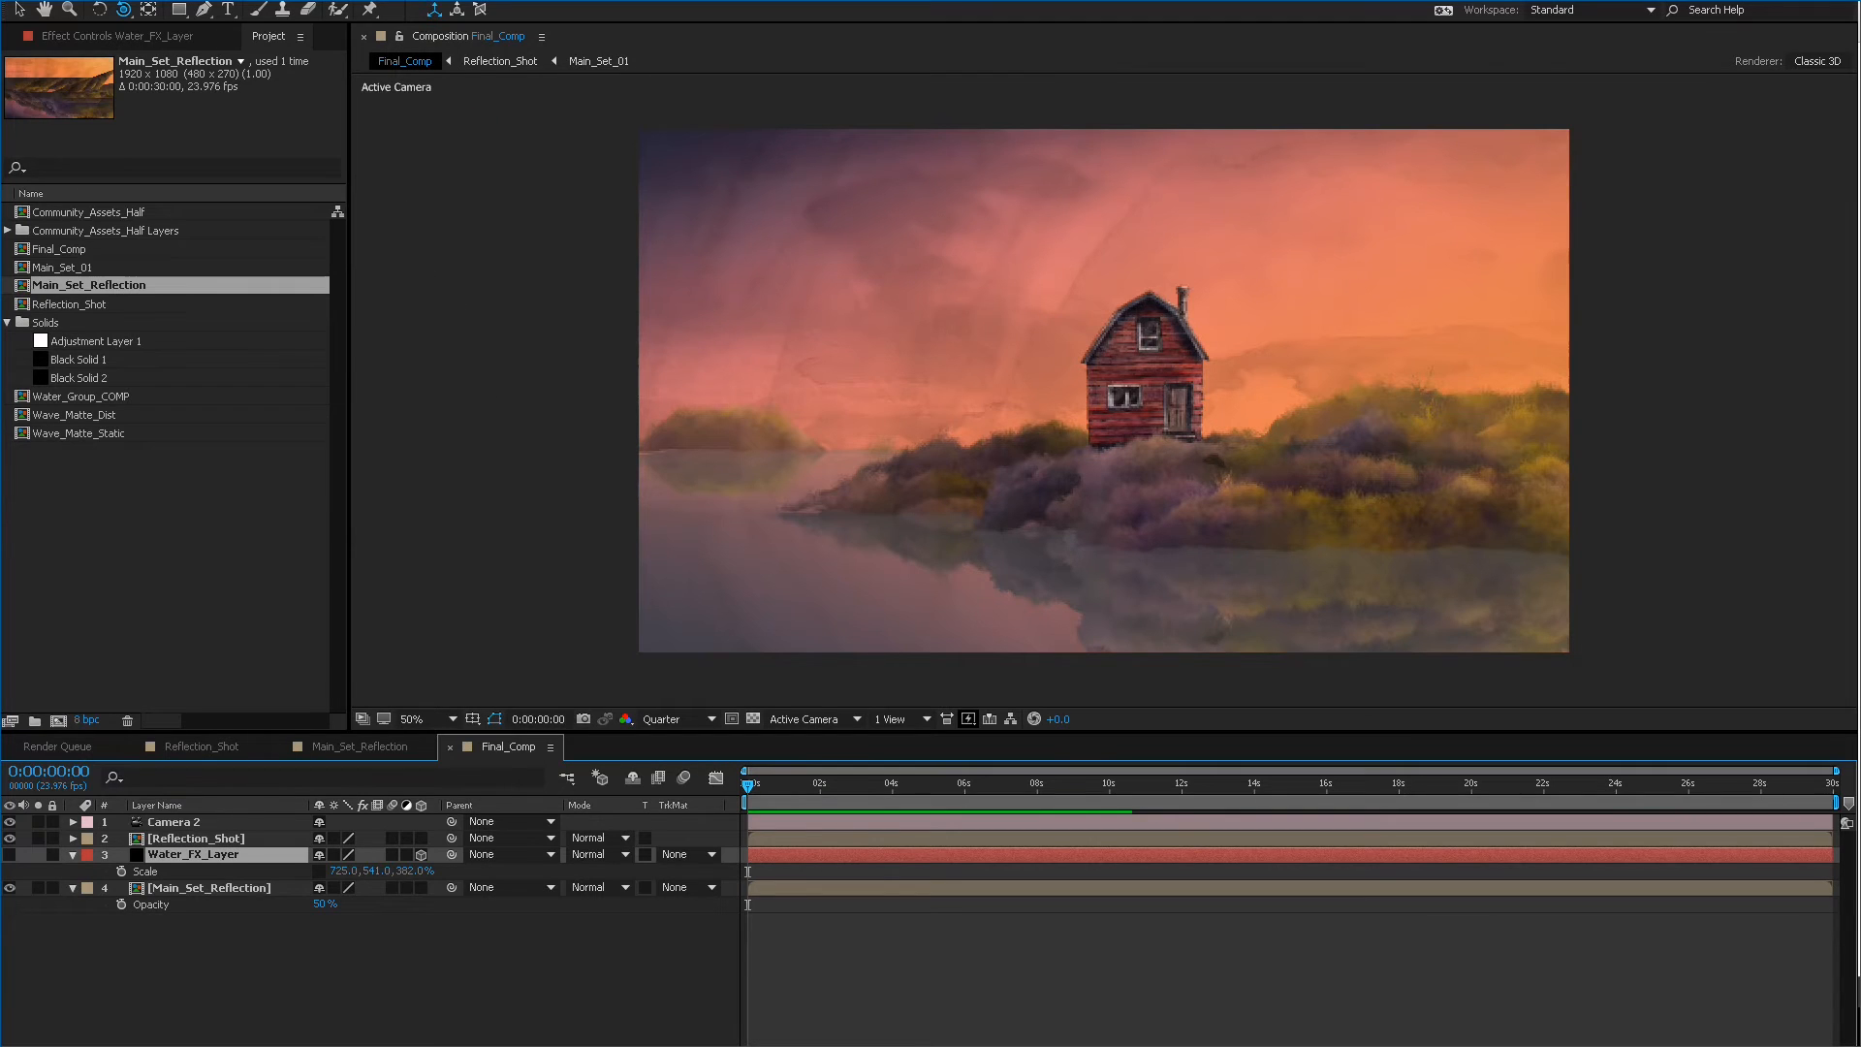
Duplicate the 3000 x 3000 Black Solid 1 footage in the project and create a new composition from the copy.
{"action": "left_click", "coordinate": [84, 377]}
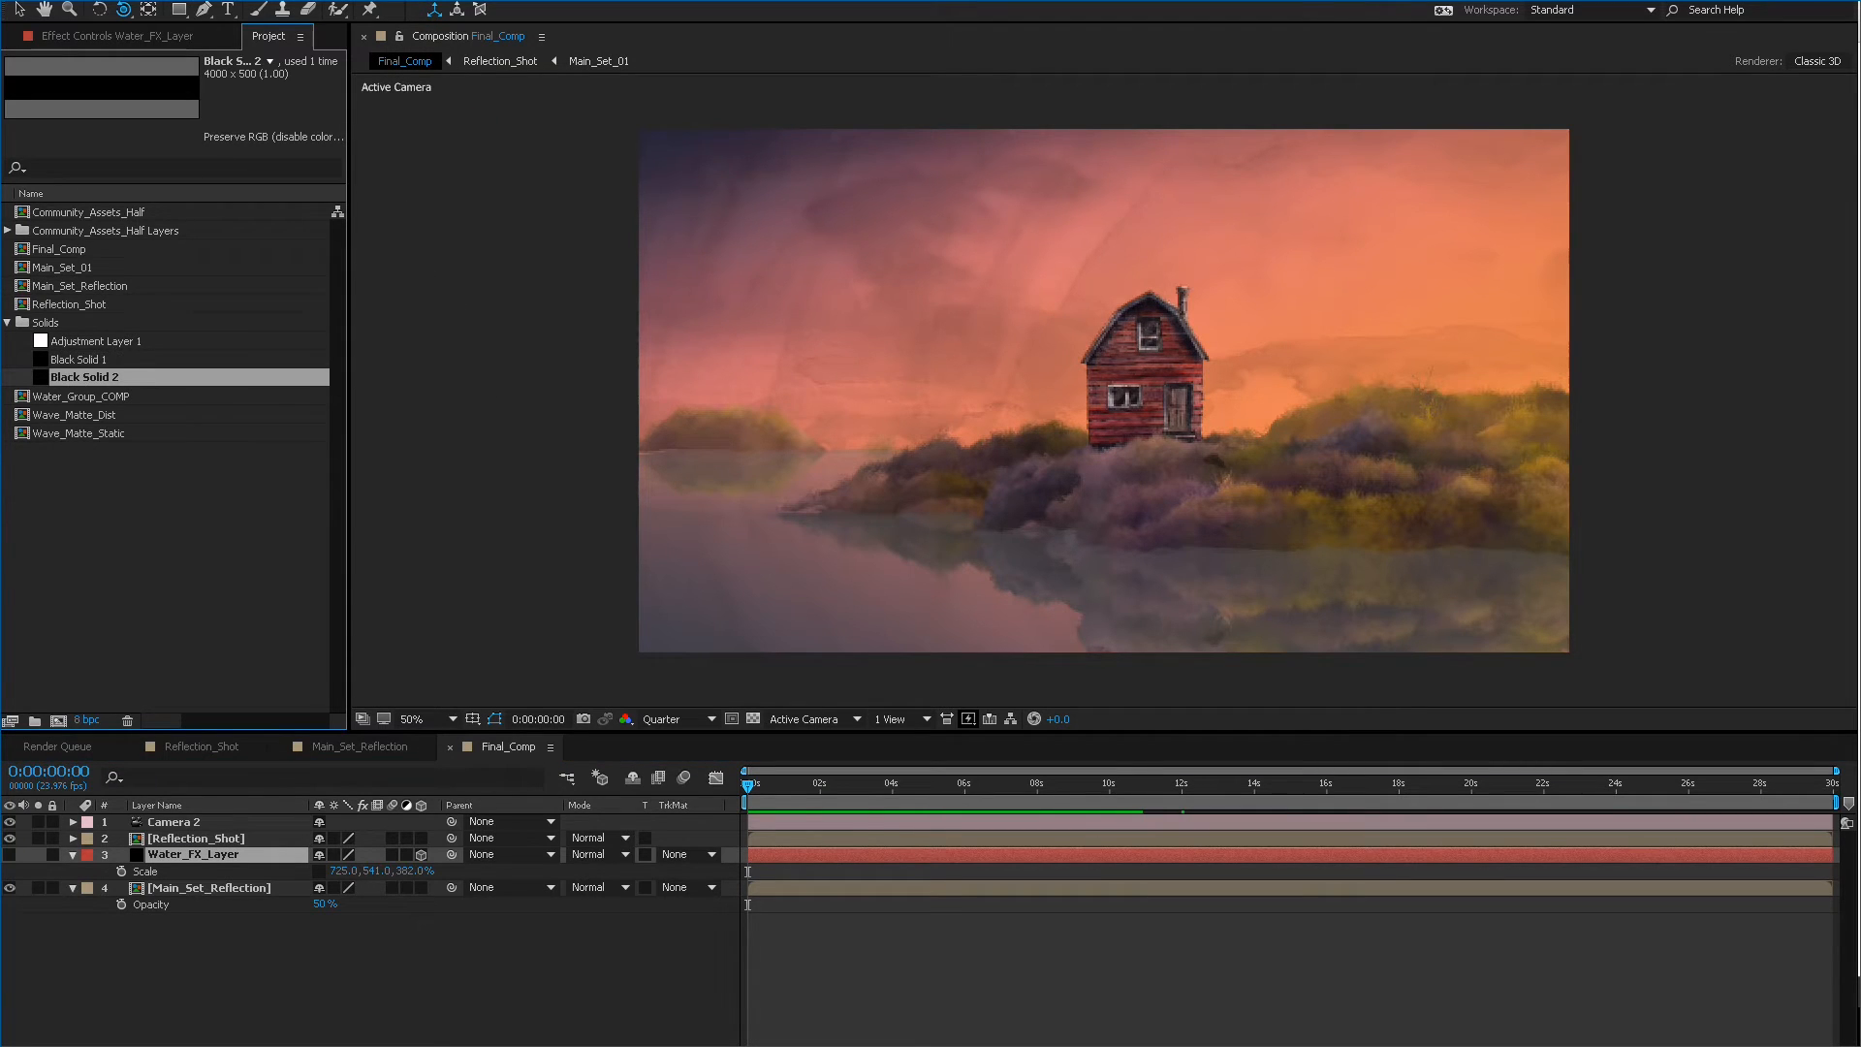
{"action": "left_click", "coordinate": [85, 359]}
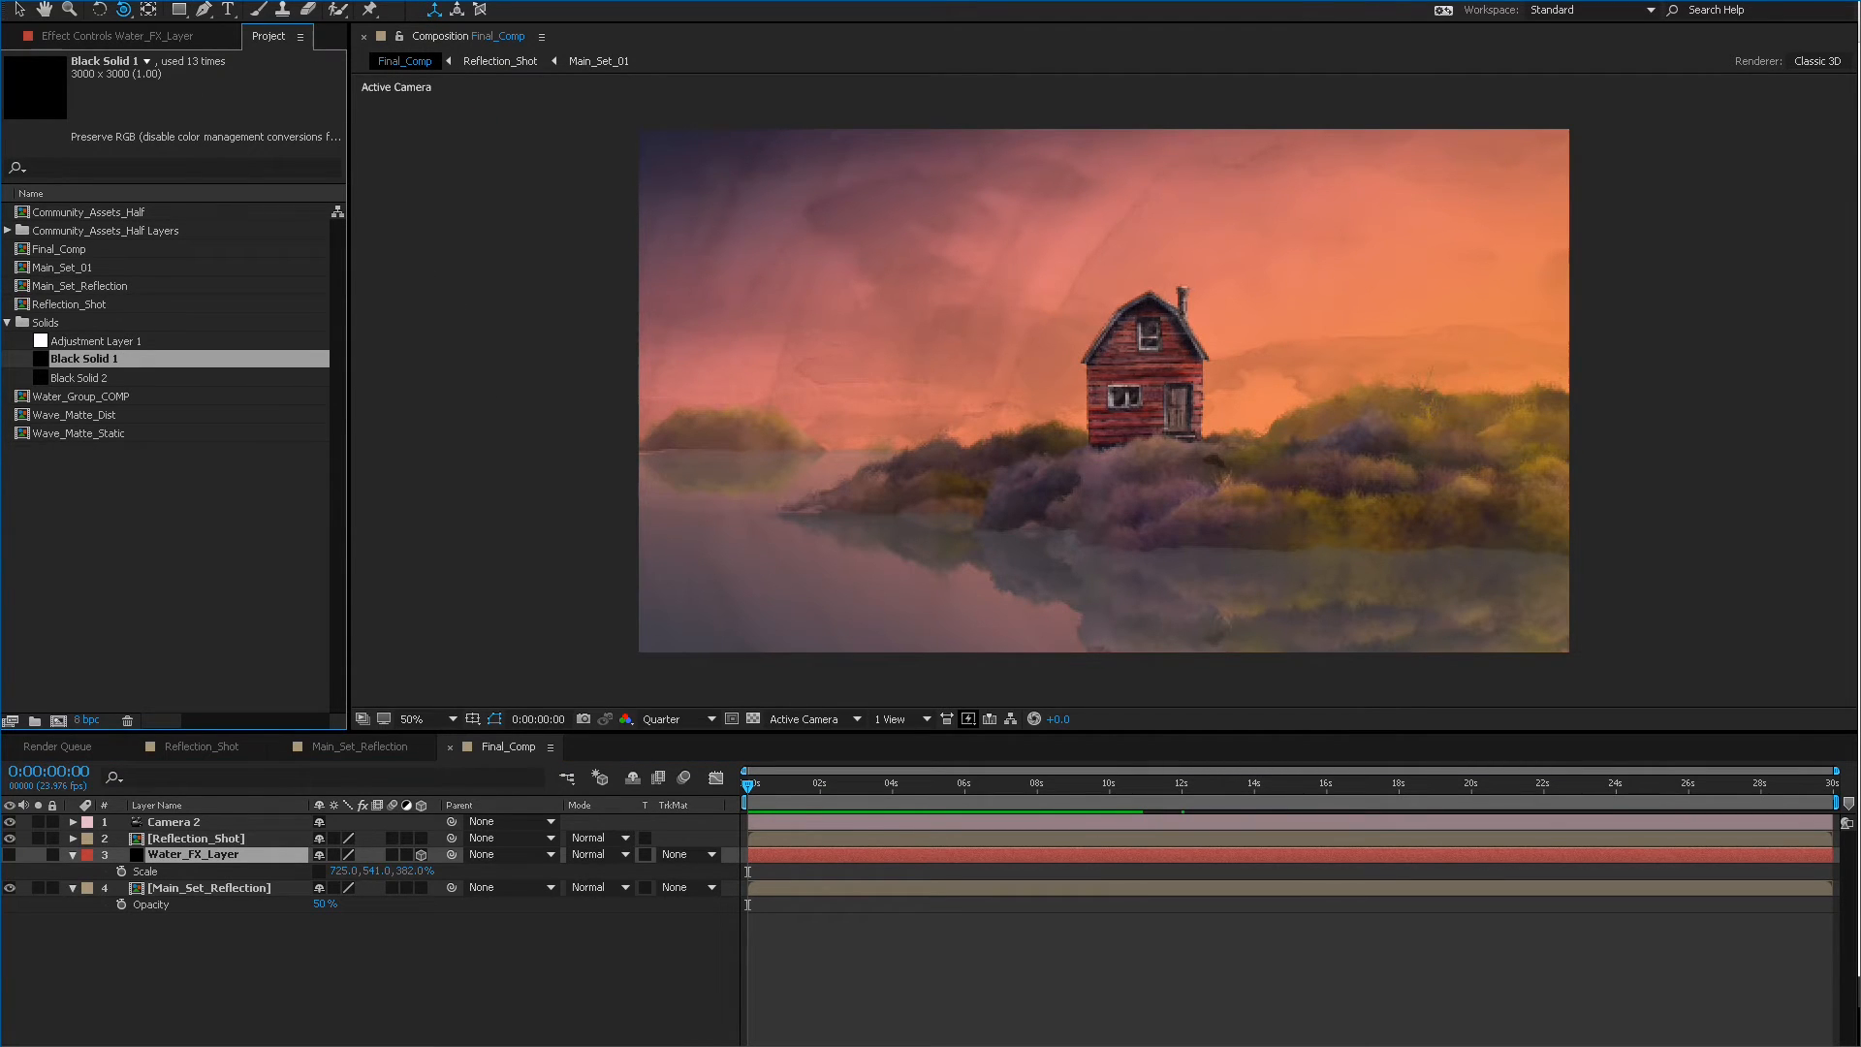
{"action": "key", "text": "ctrl+d"}
{"action": "left_click_drag", "start_coordinate": [84, 395], "coordinate": [58, 720]}
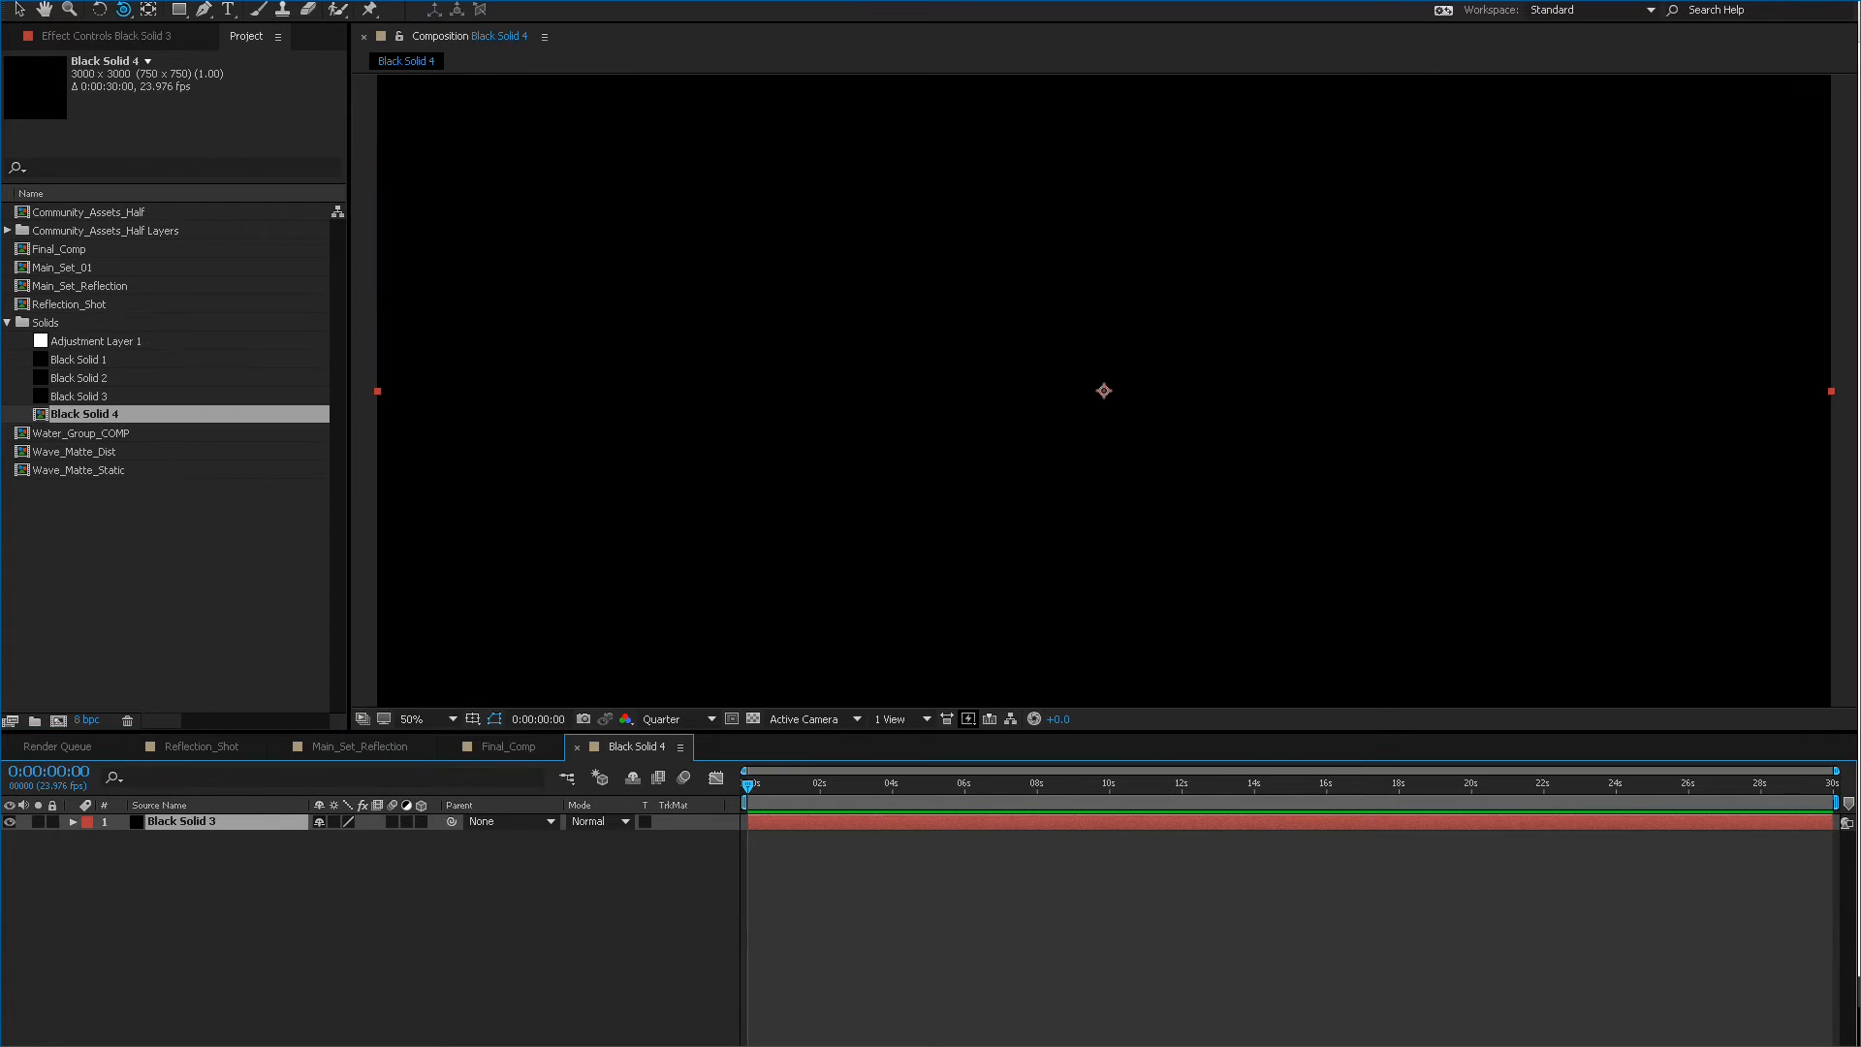
Move the new solid's composition out of the Solids folder and rename it Water_FX_01.
{"action": "left_click_drag", "start_coordinate": [85, 414], "coordinate": [85, 542]}
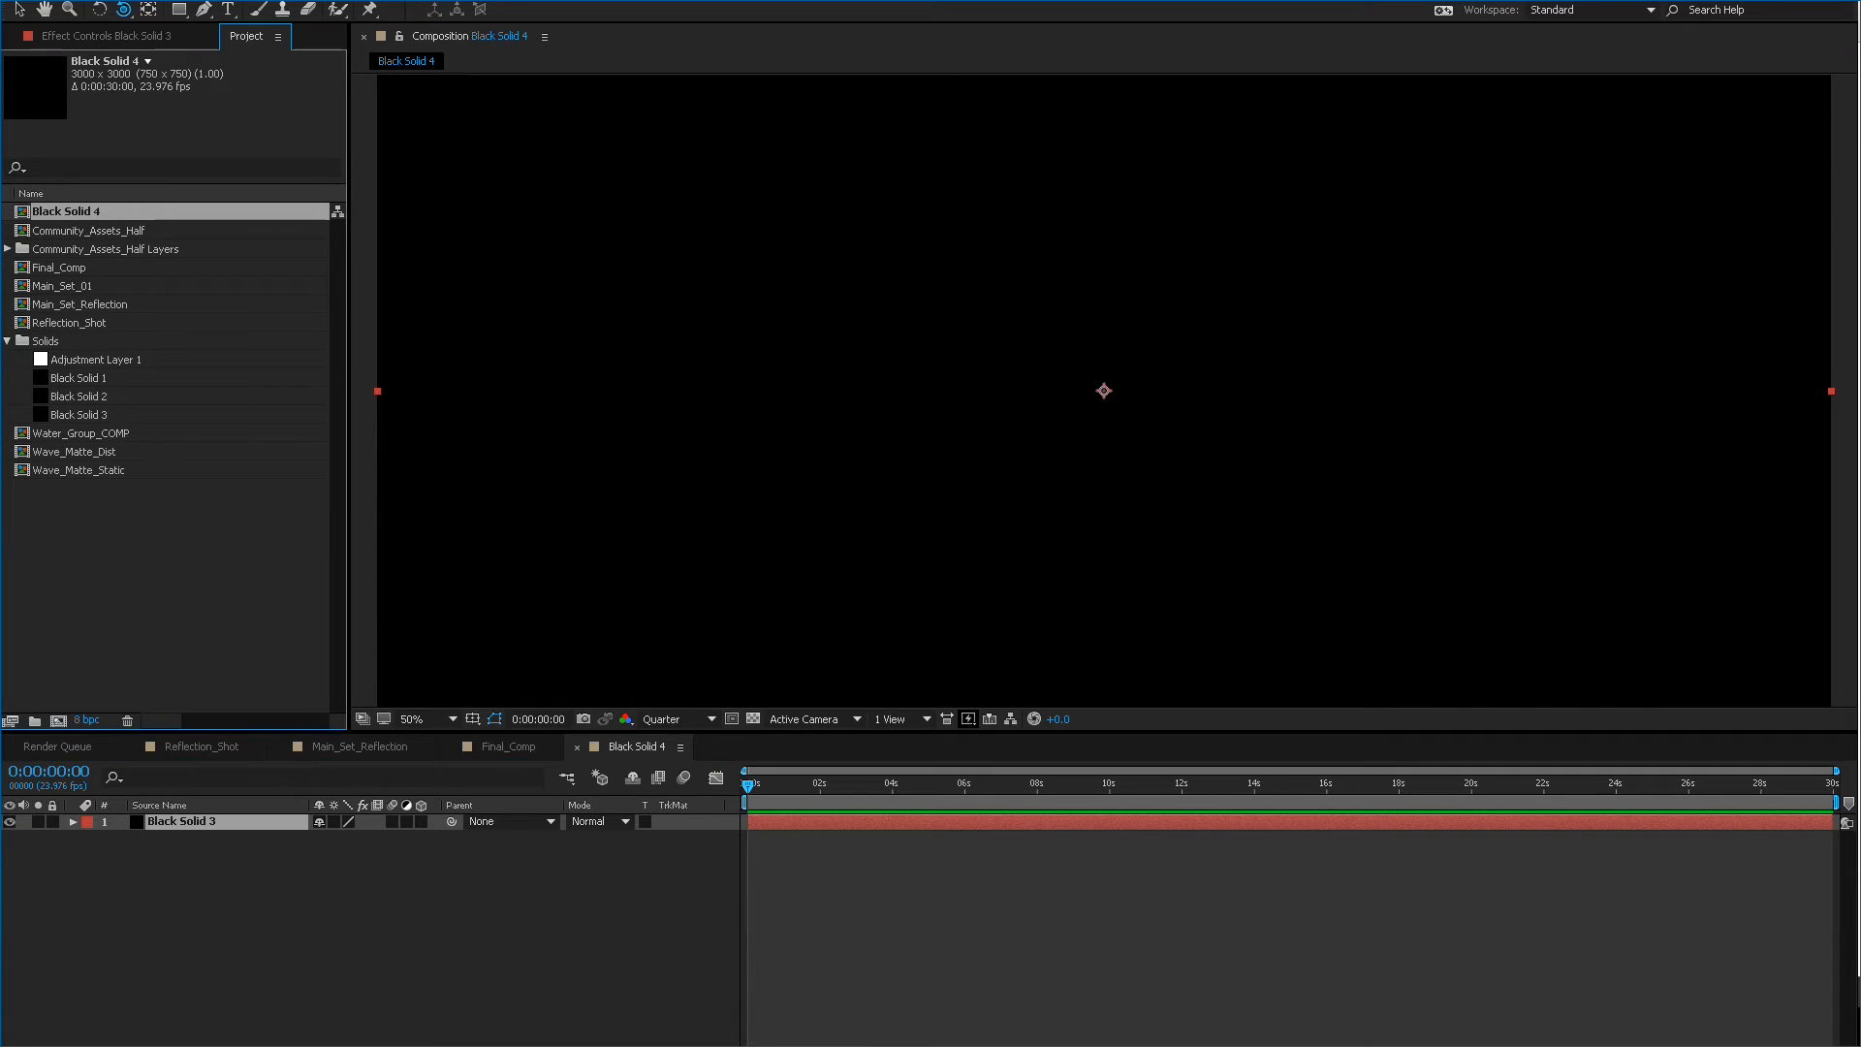
{"action": "key", "text": "Return"}
{"action": "type", "text": "W"}
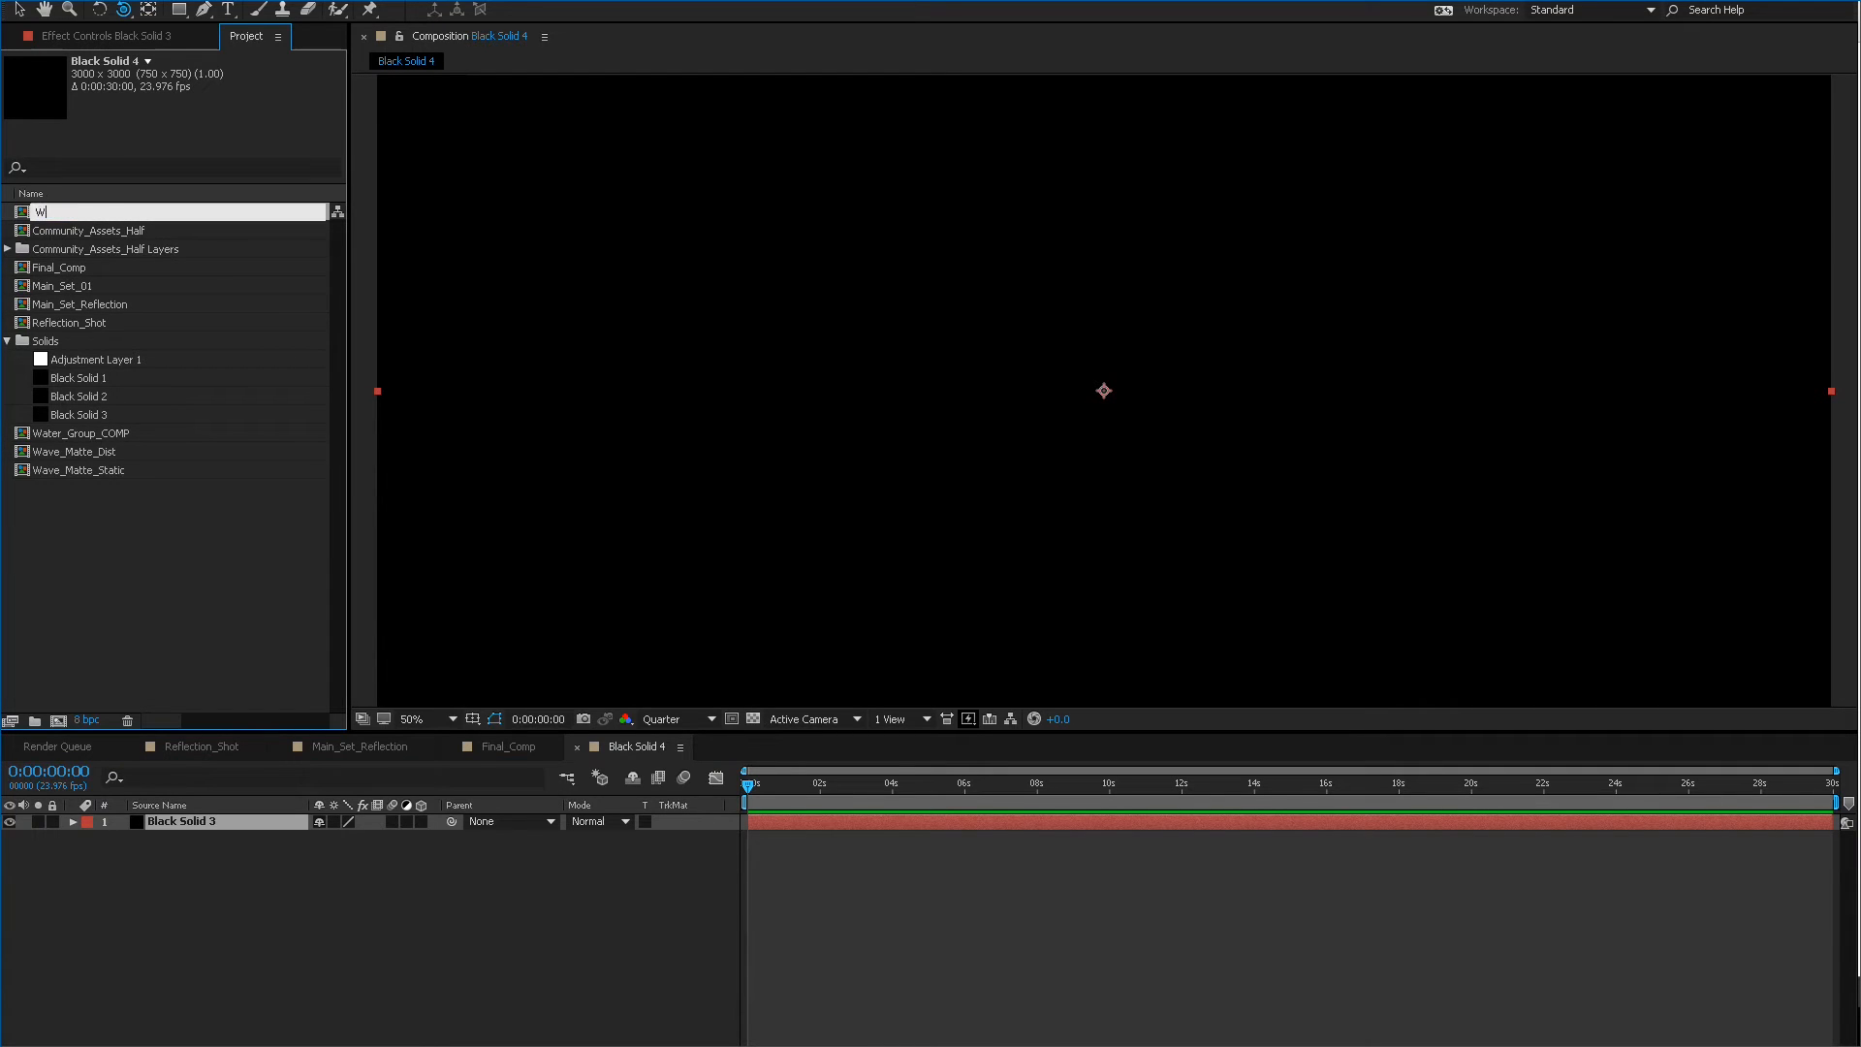
{"action": "type", "text": "ater_FX"}
{"action": "key", "text": "Return"}
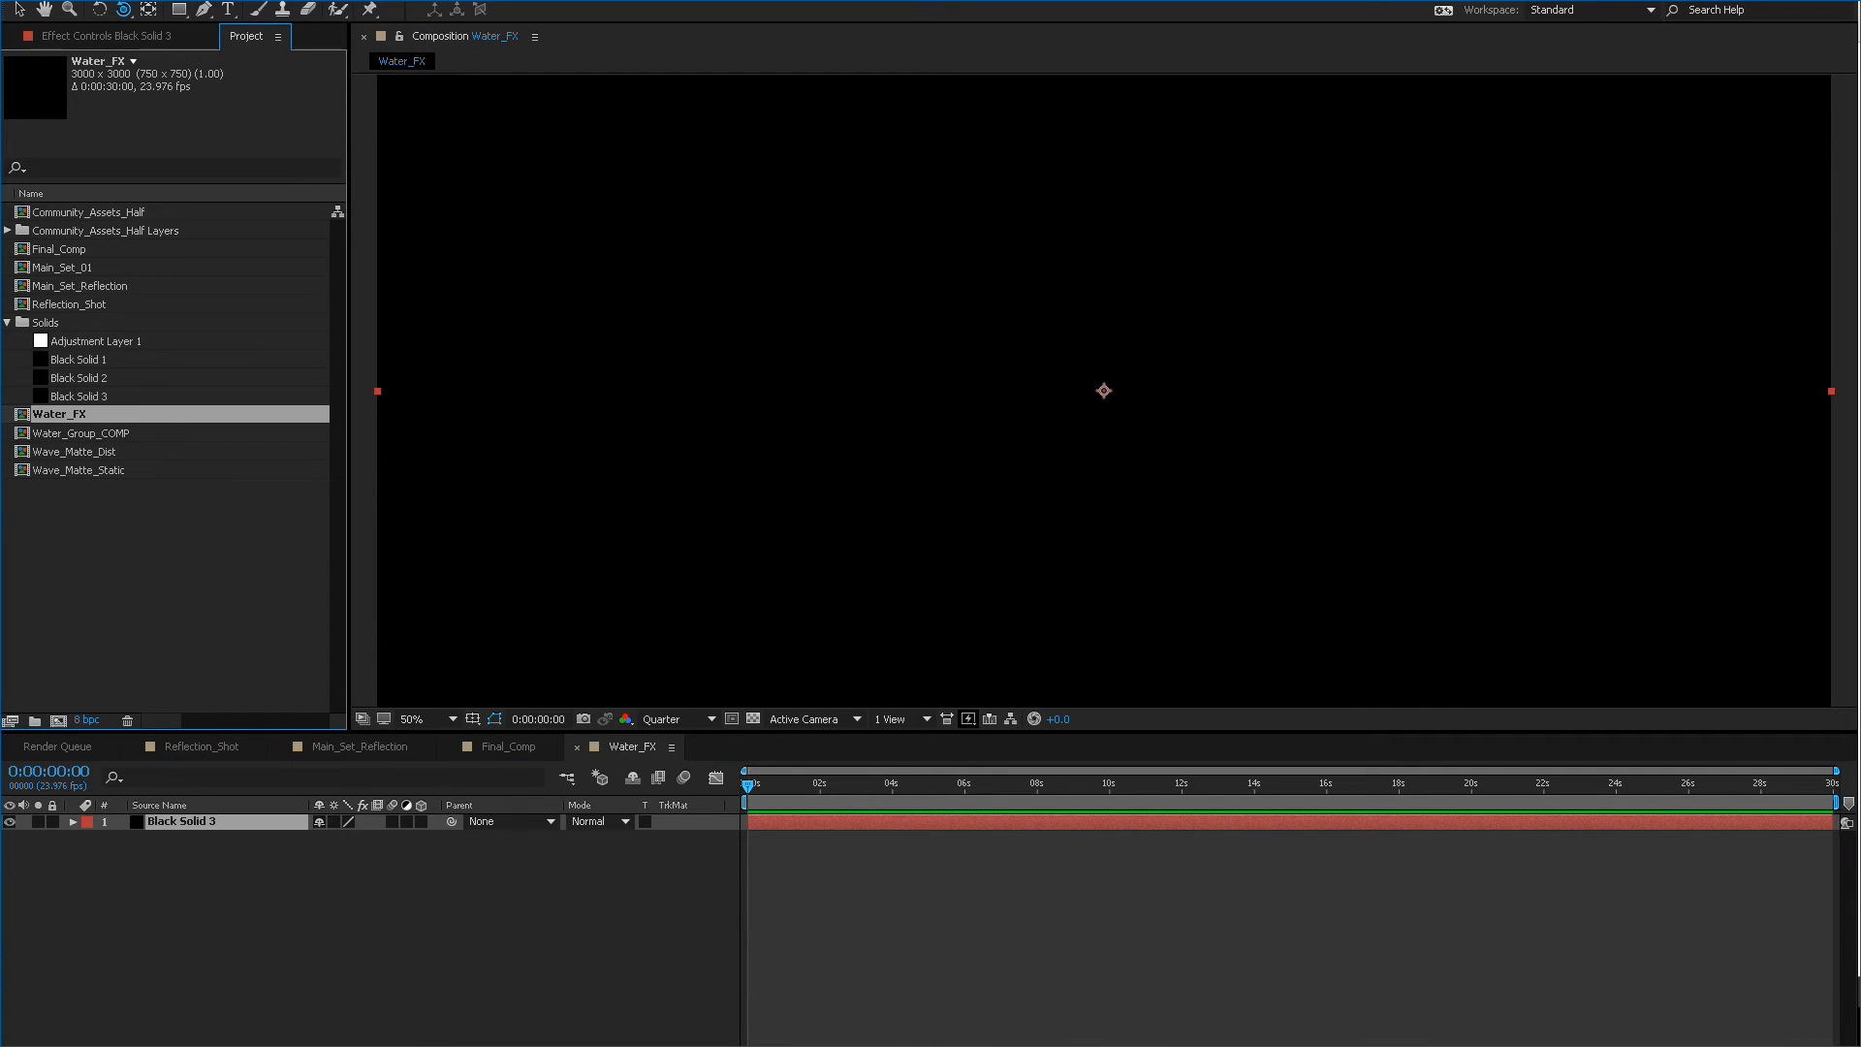
{"action": "key", "text": "Return"}
{"action": "key", "text": "Right"}
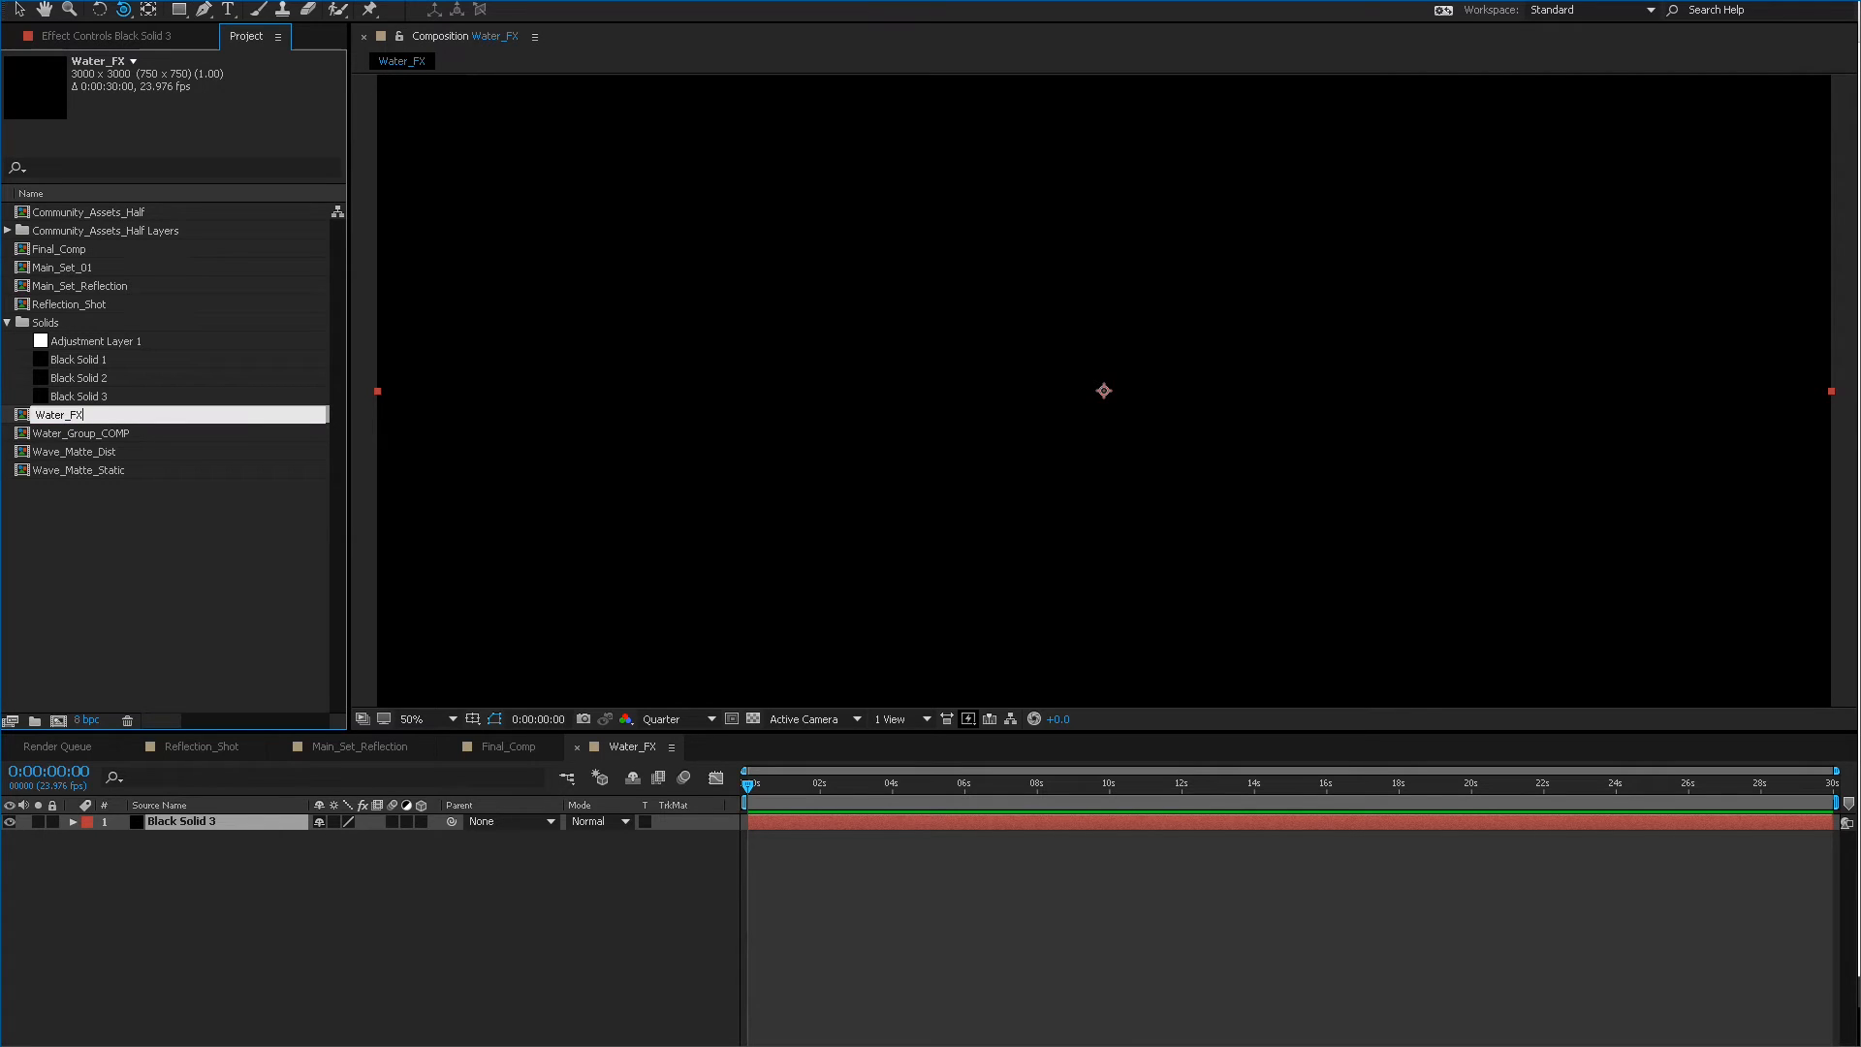
{"action": "type", "text": "_01"}
{"action": "key", "text": "Return"}
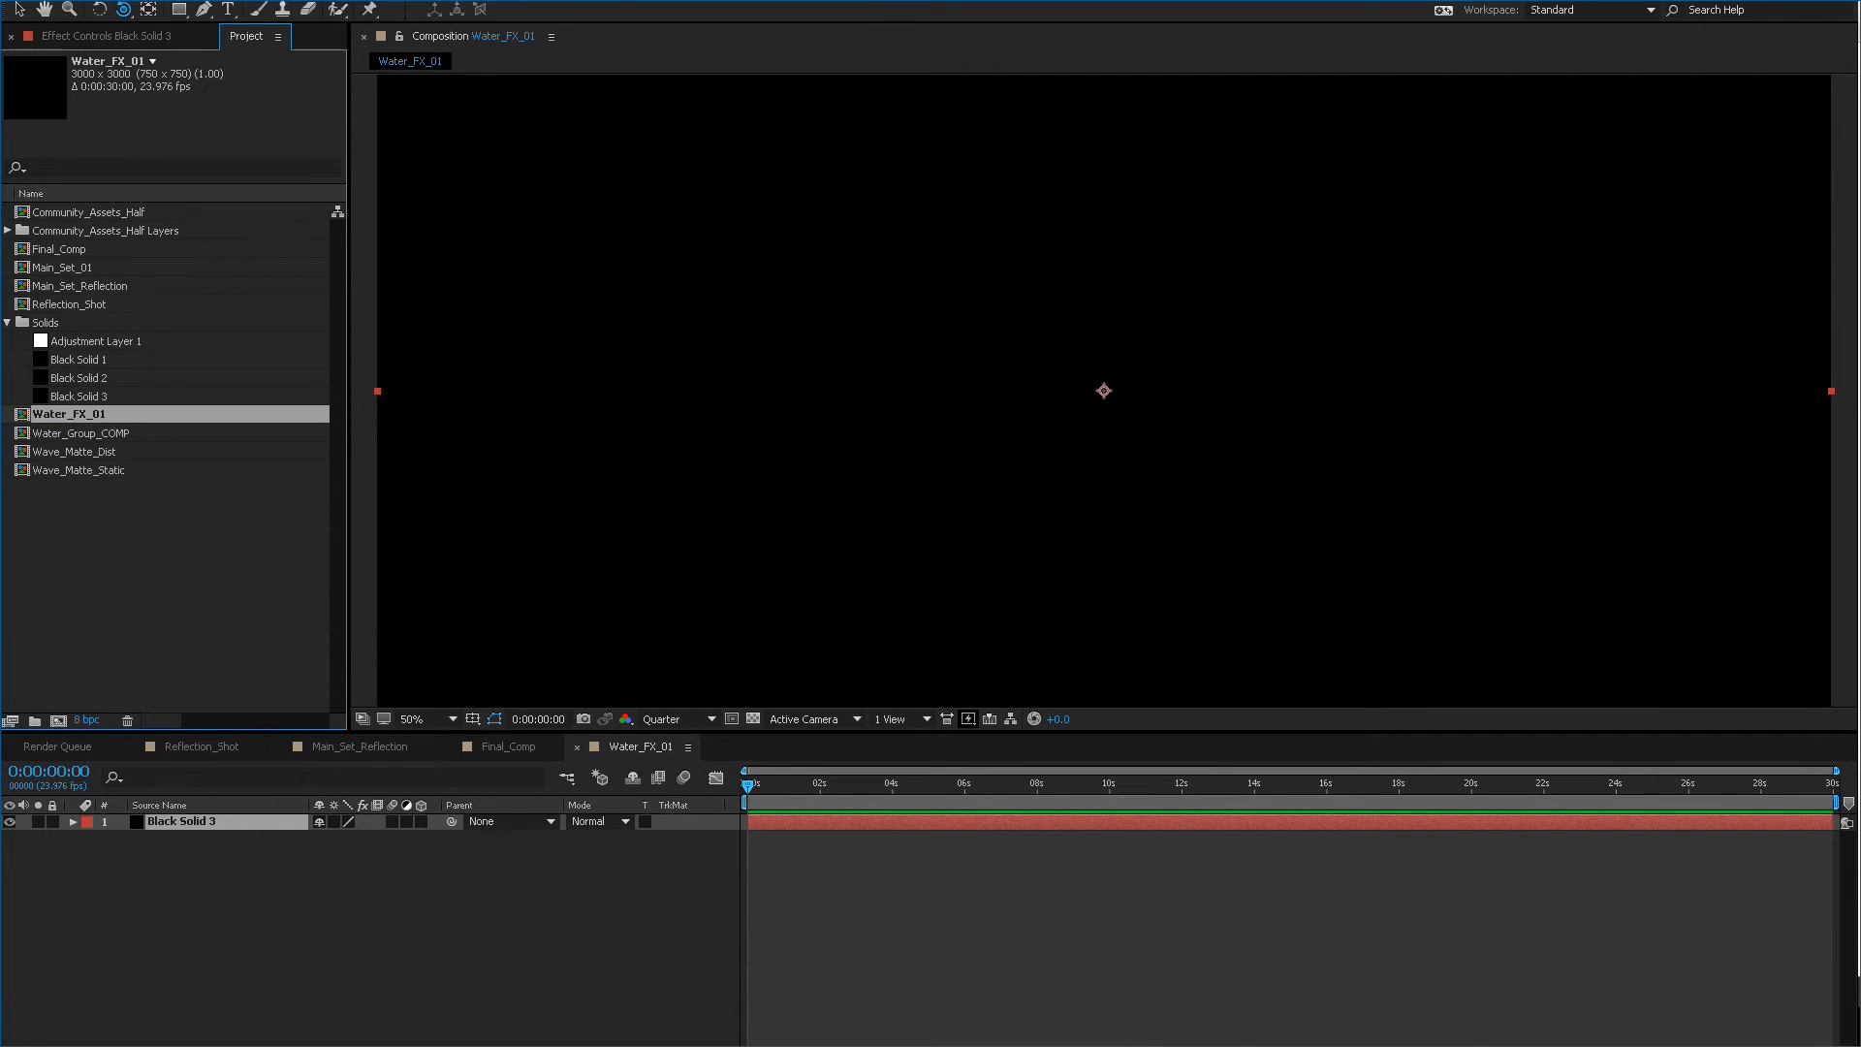
Apply the Turbulent Noise effect to the black solid layer in Water_FX_01.
{"action": "key", "text": "F3"}
{"action": "right_click", "coordinate": [212, 241]}
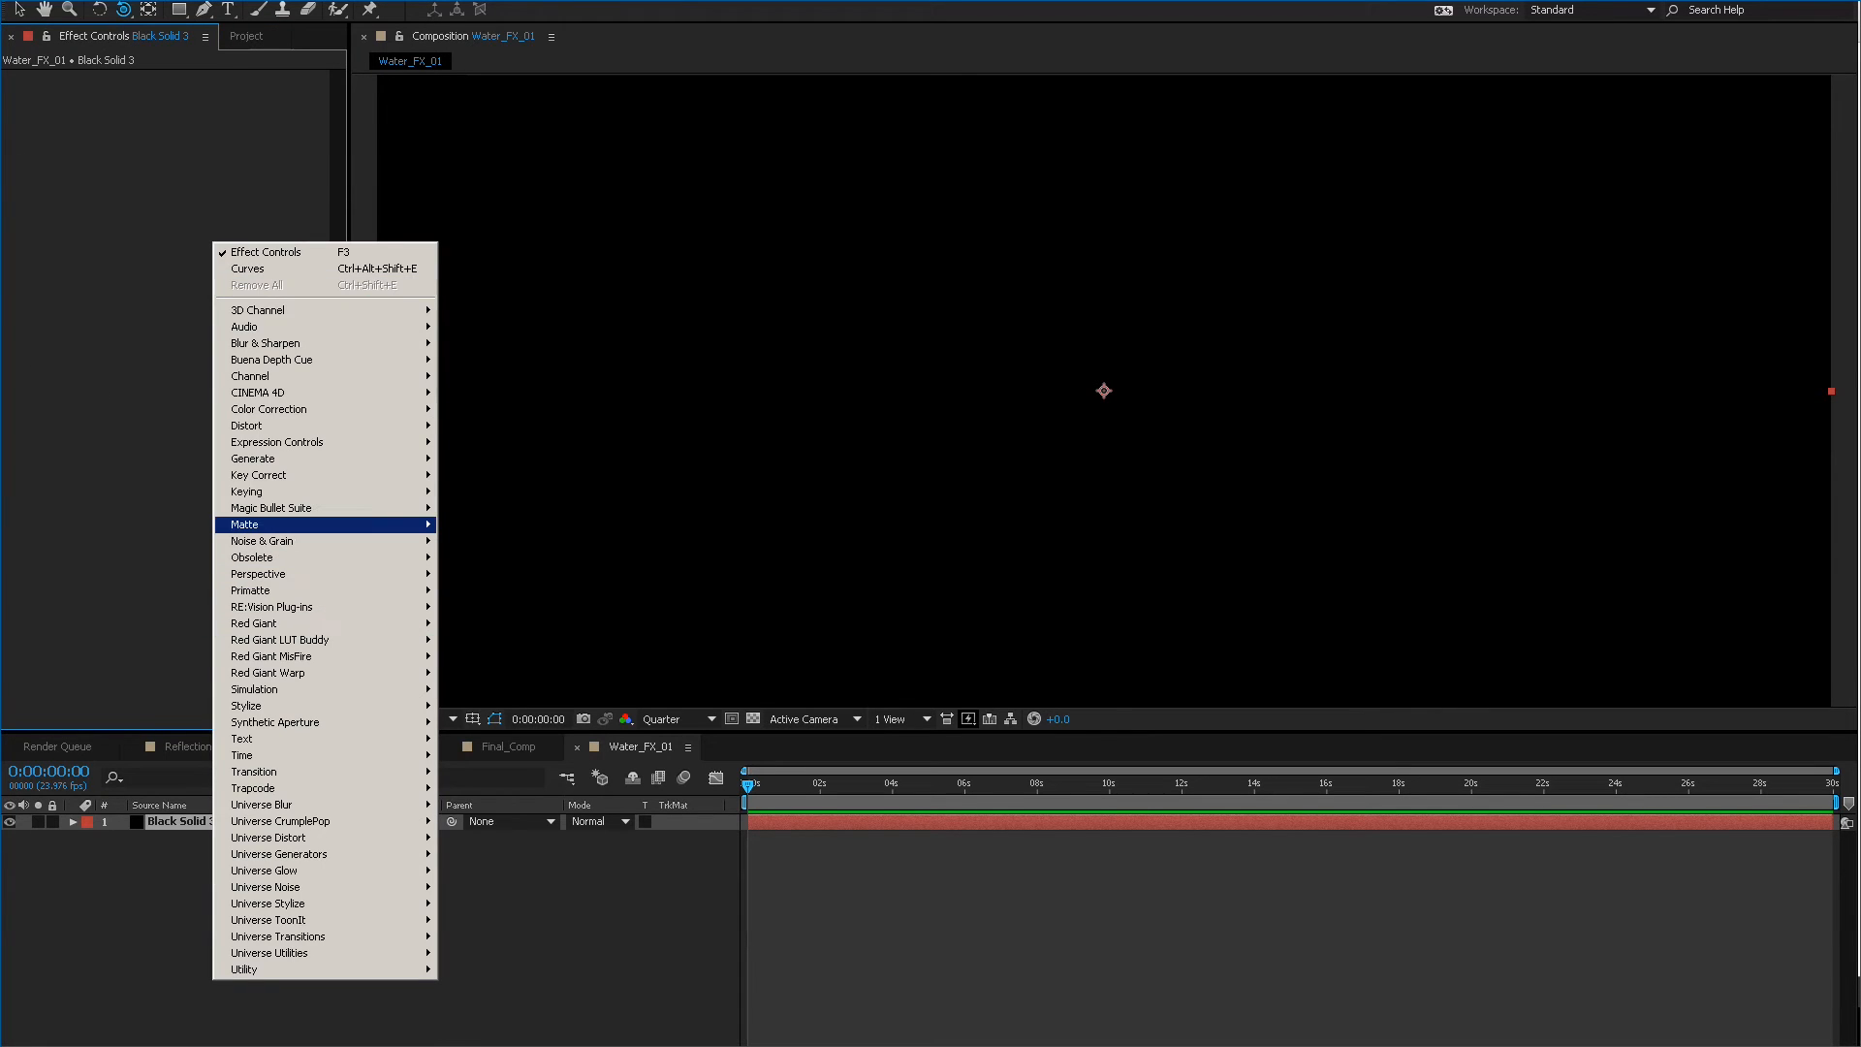
{"action": "mouse_move", "coordinate": [291, 524]}
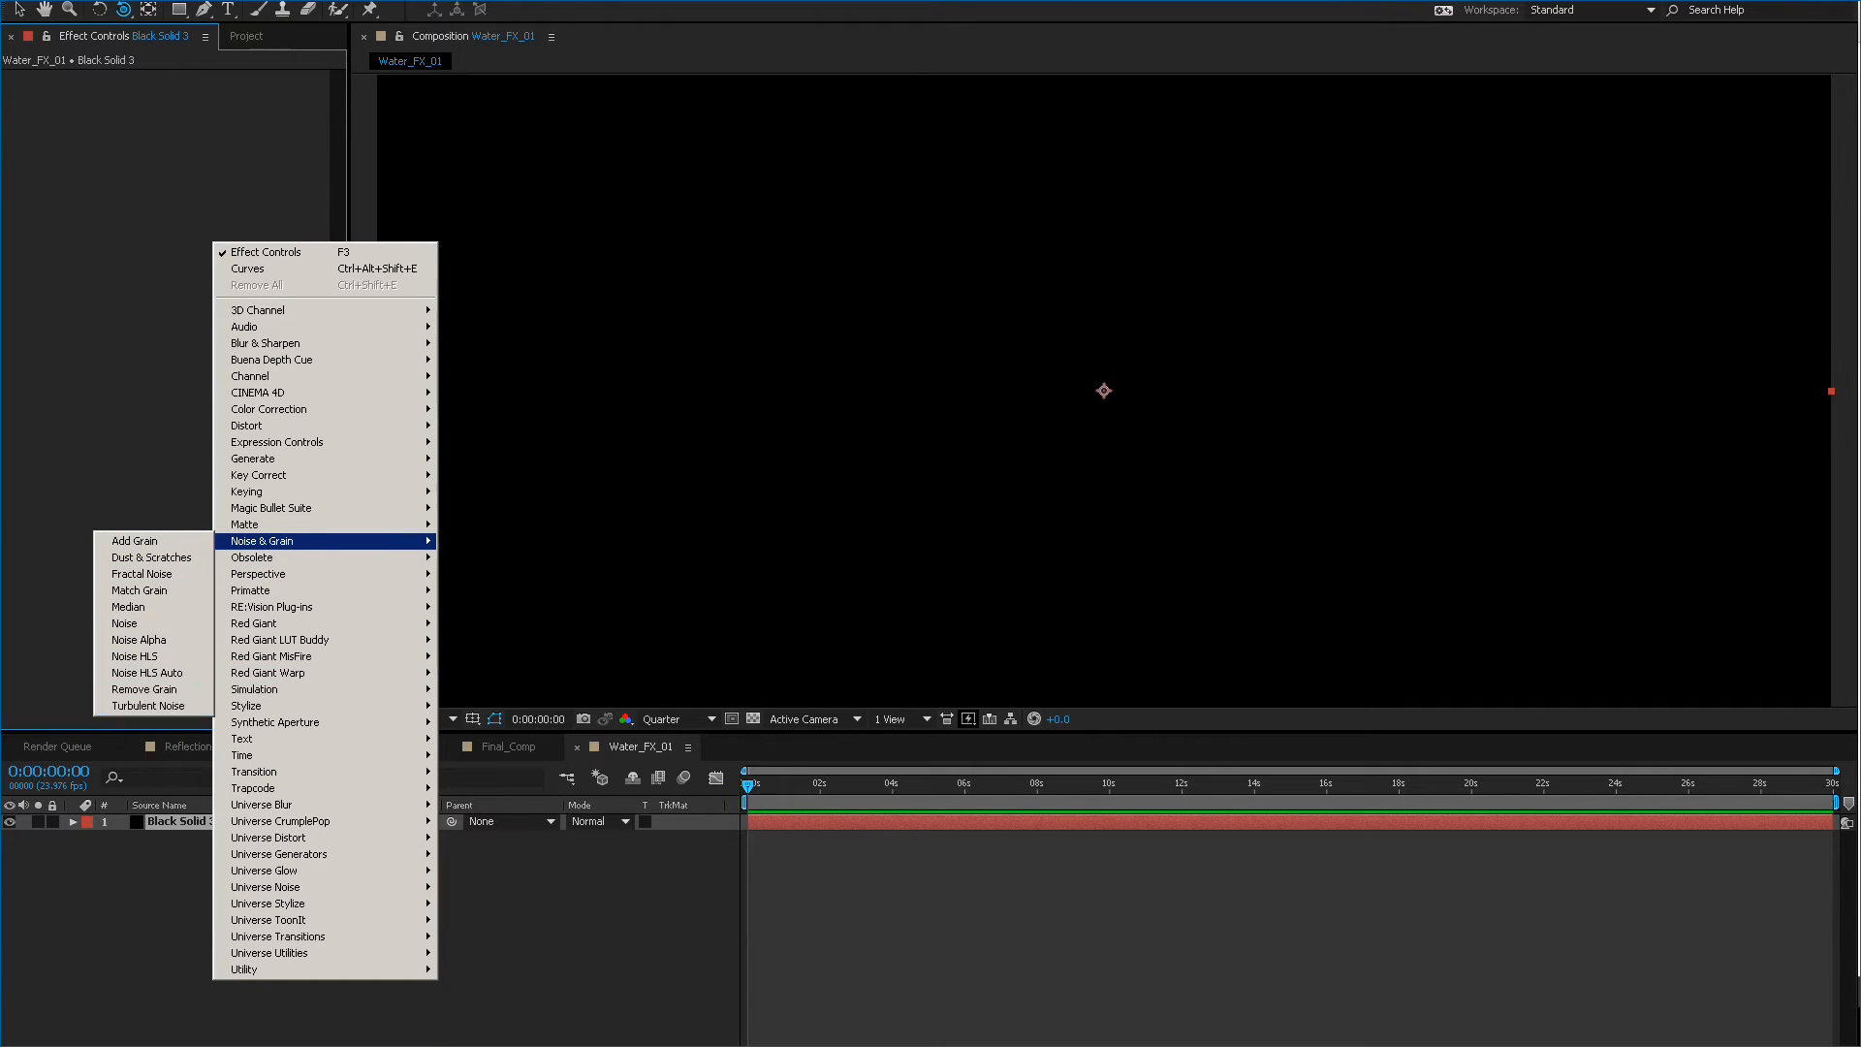
{"action": "left_click", "coordinate": [147, 705]}
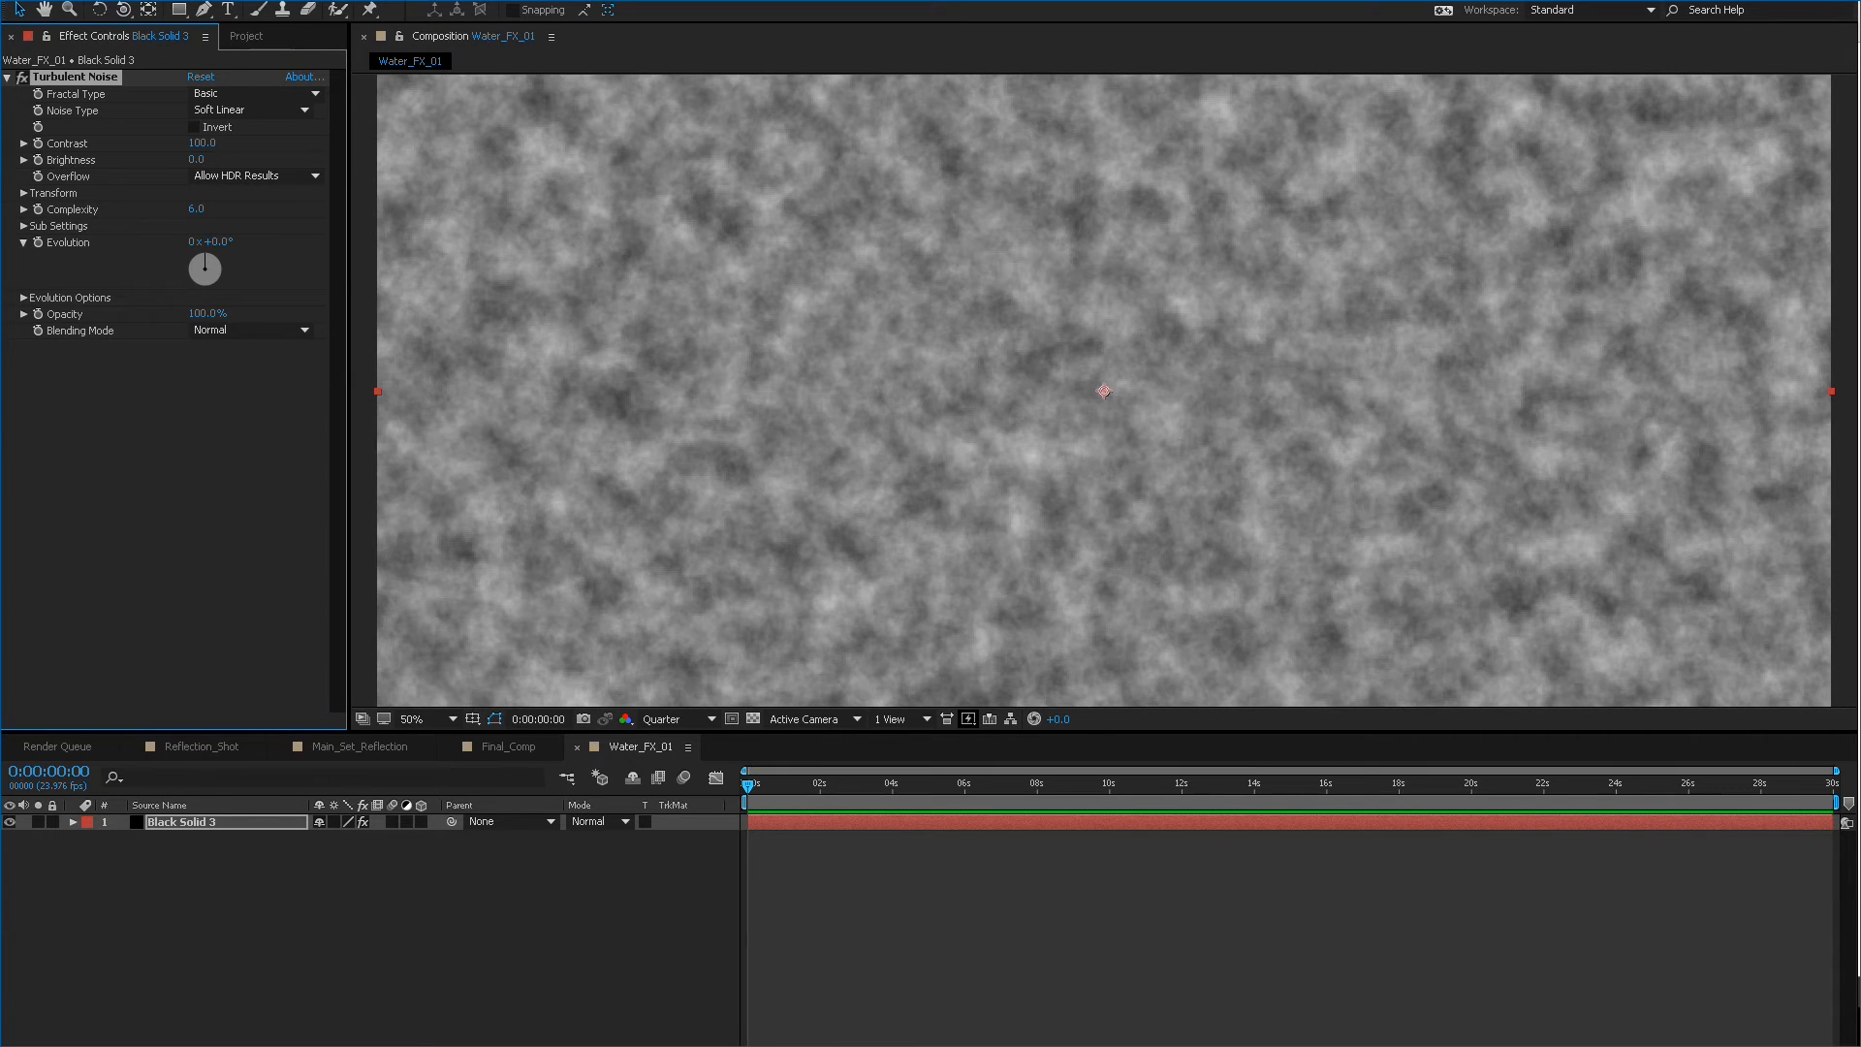
Try the Smeary, Dynamic Progressive and Swirly fractal types on the Turbulent Noise, and set its Fractal Type to Strings.
{"action": "left_click", "coordinate": [254, 93]}
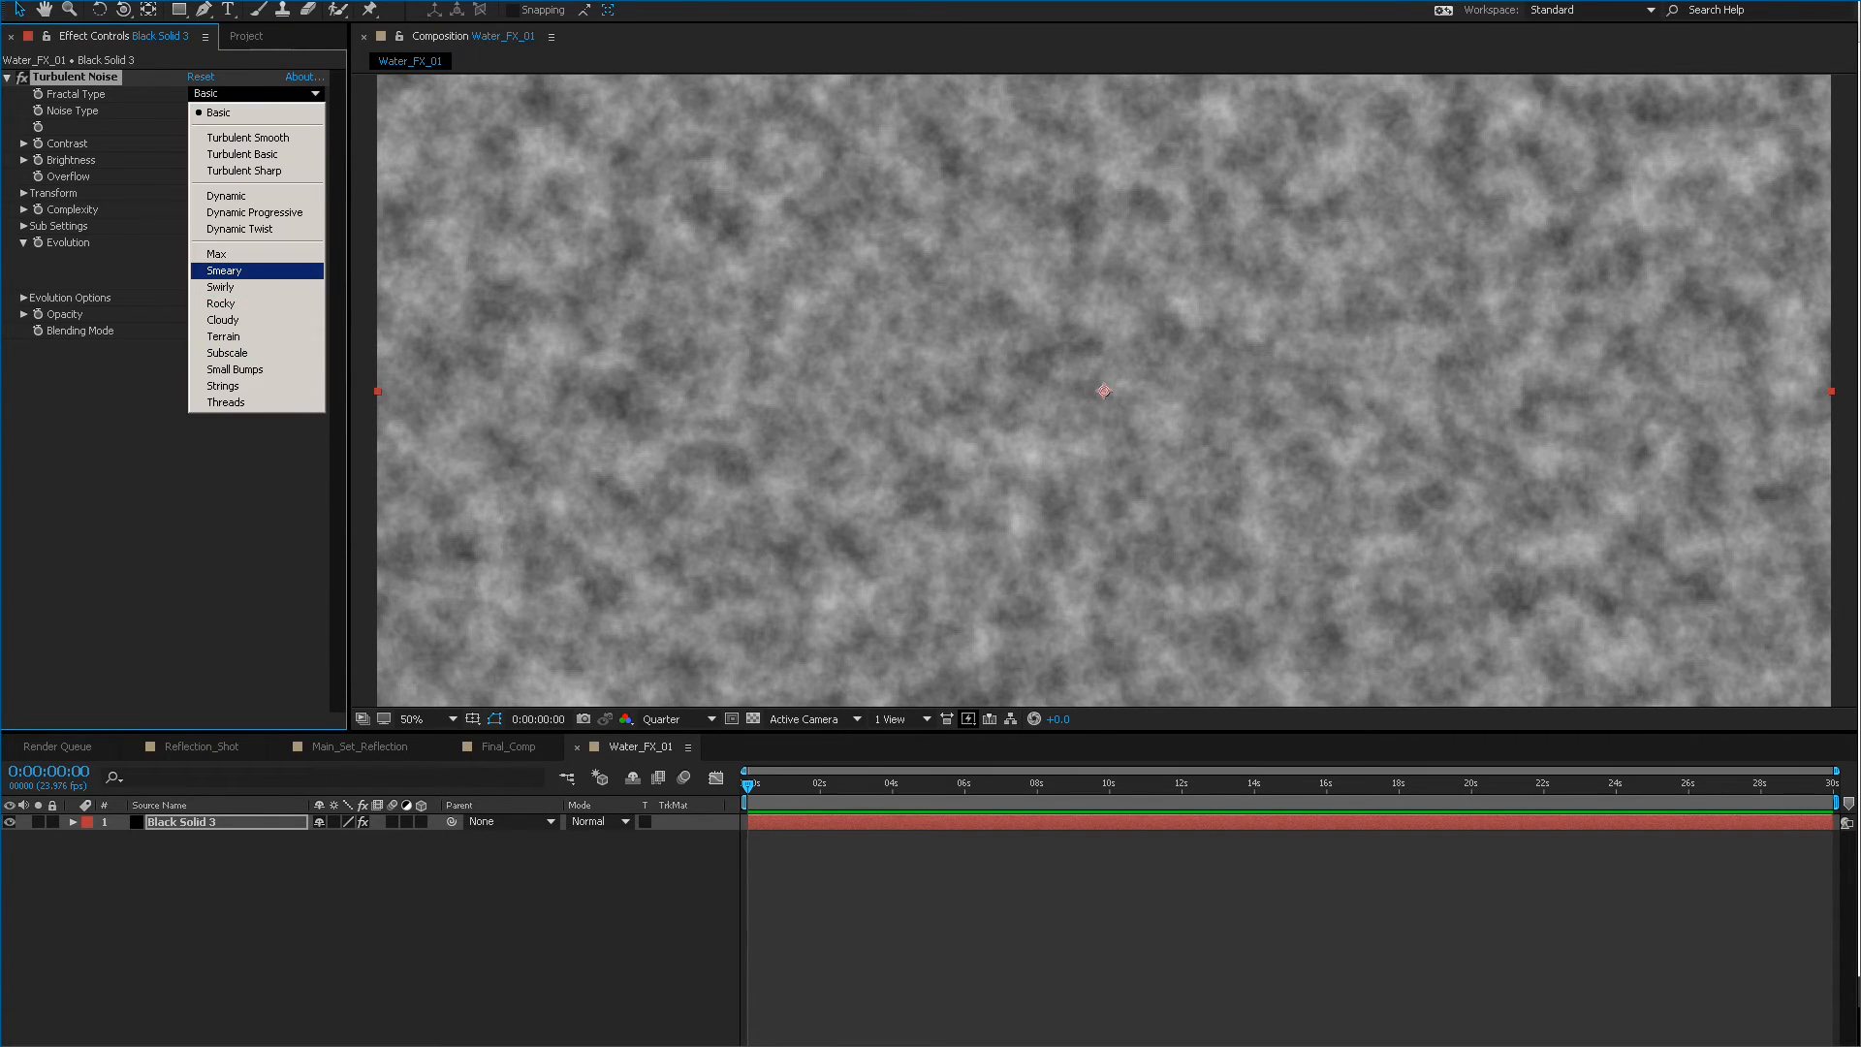
{"action": "left_click", "coordinate": [223, 271]}
{"action": "left_click", "coordinate": [254, 93]}
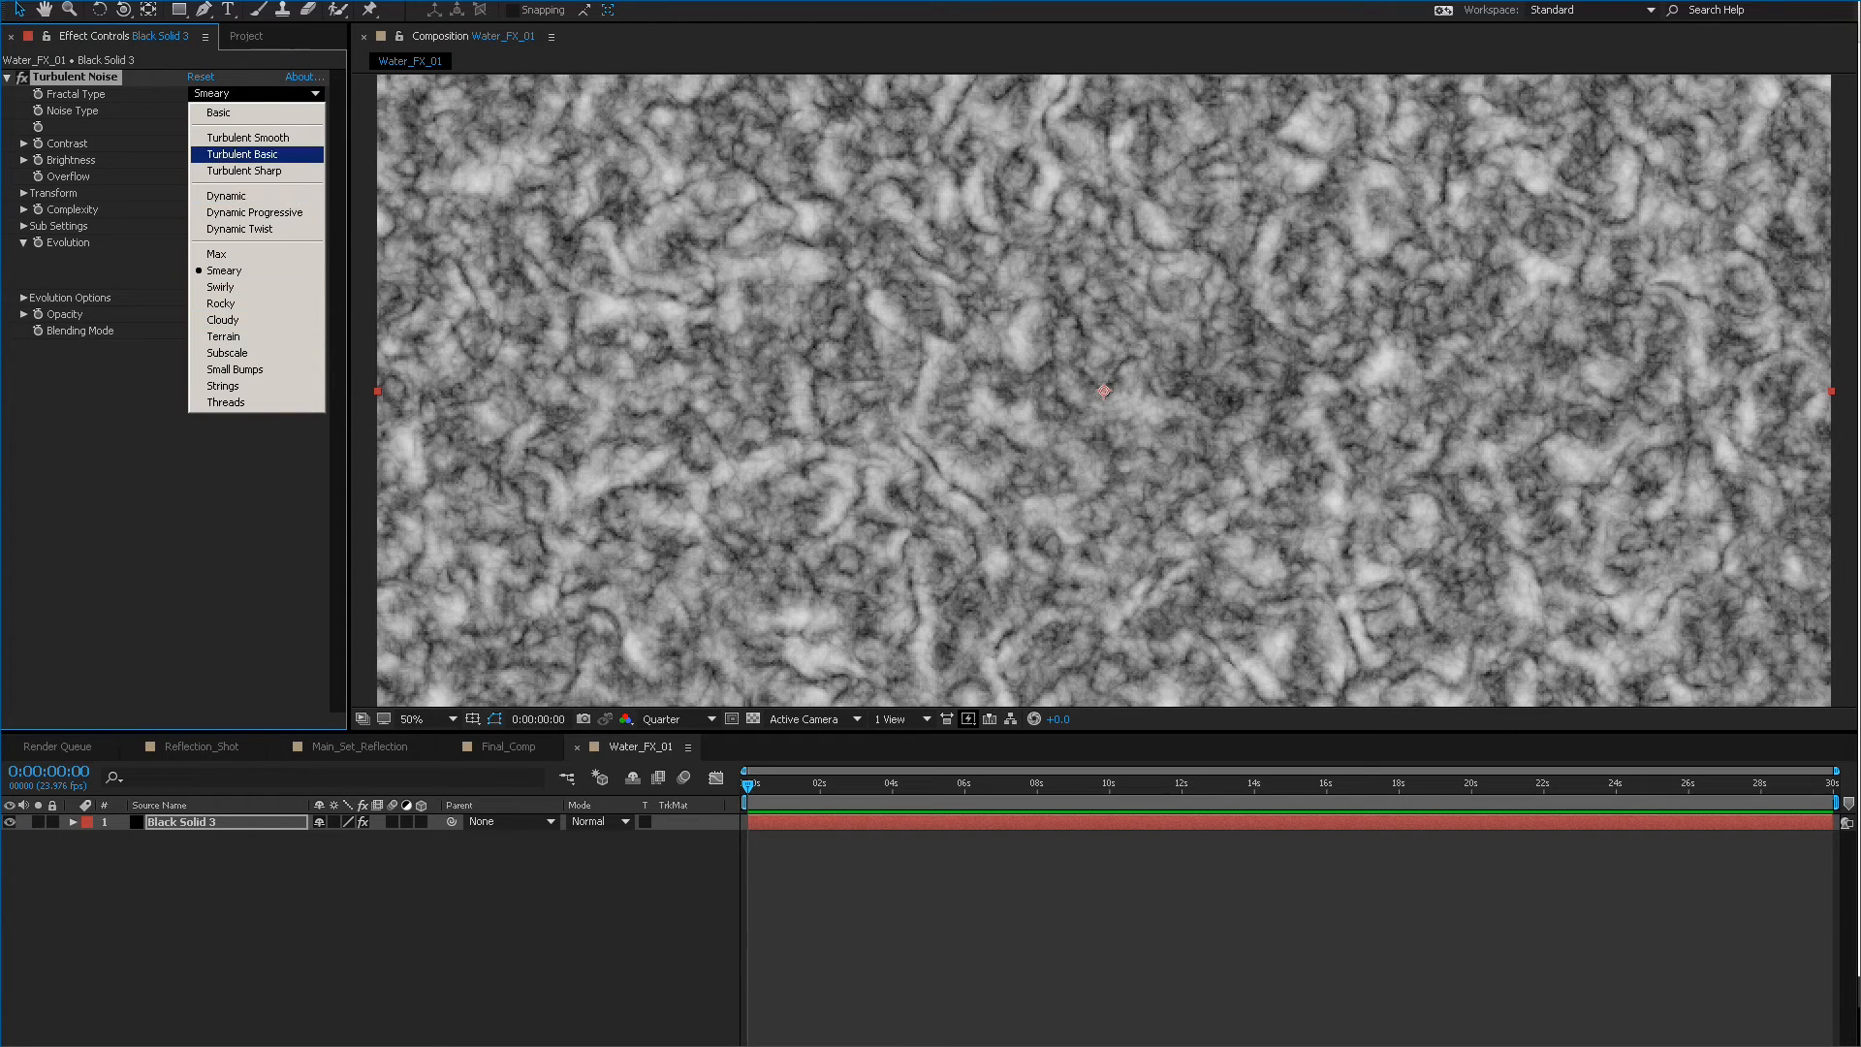
{"action": "left_click", "coordinate": [254, 212]}
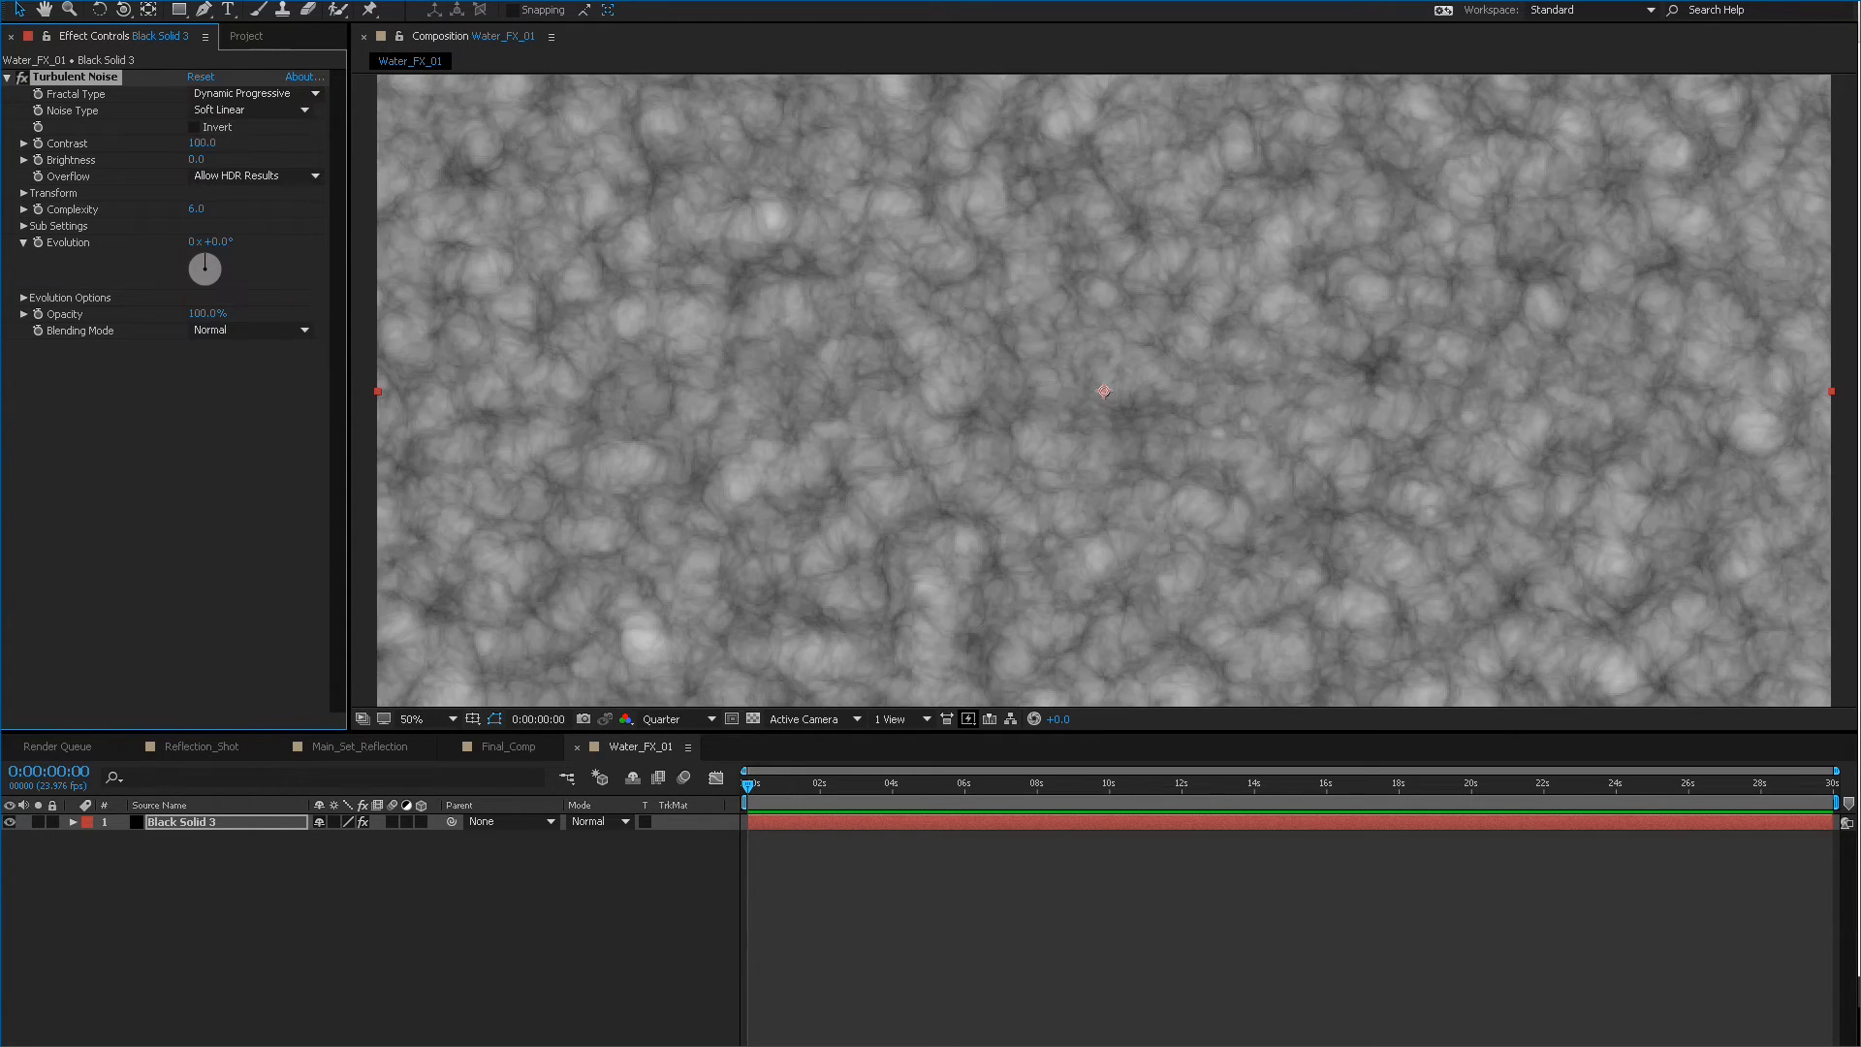
{"action": "left_click", "coordinate": [254, 93]}
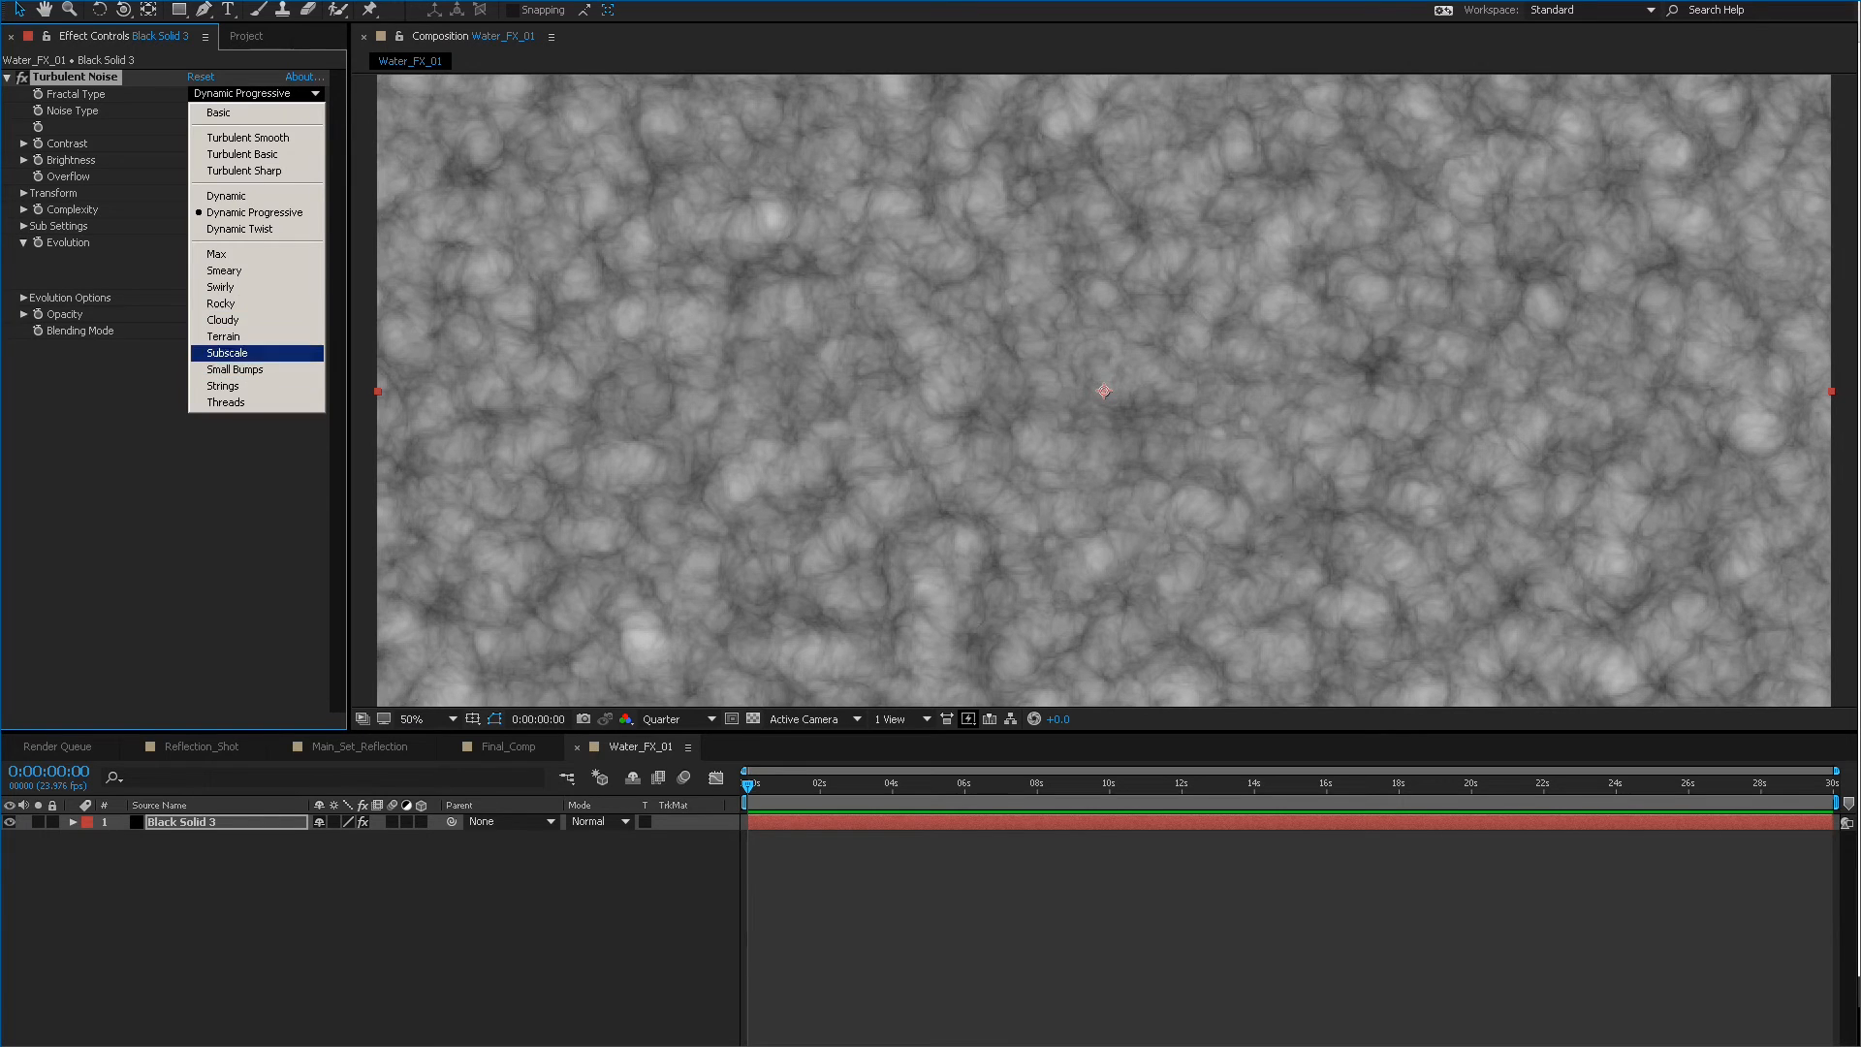
{"action": "left_click", "coordinate": [232, 286]}
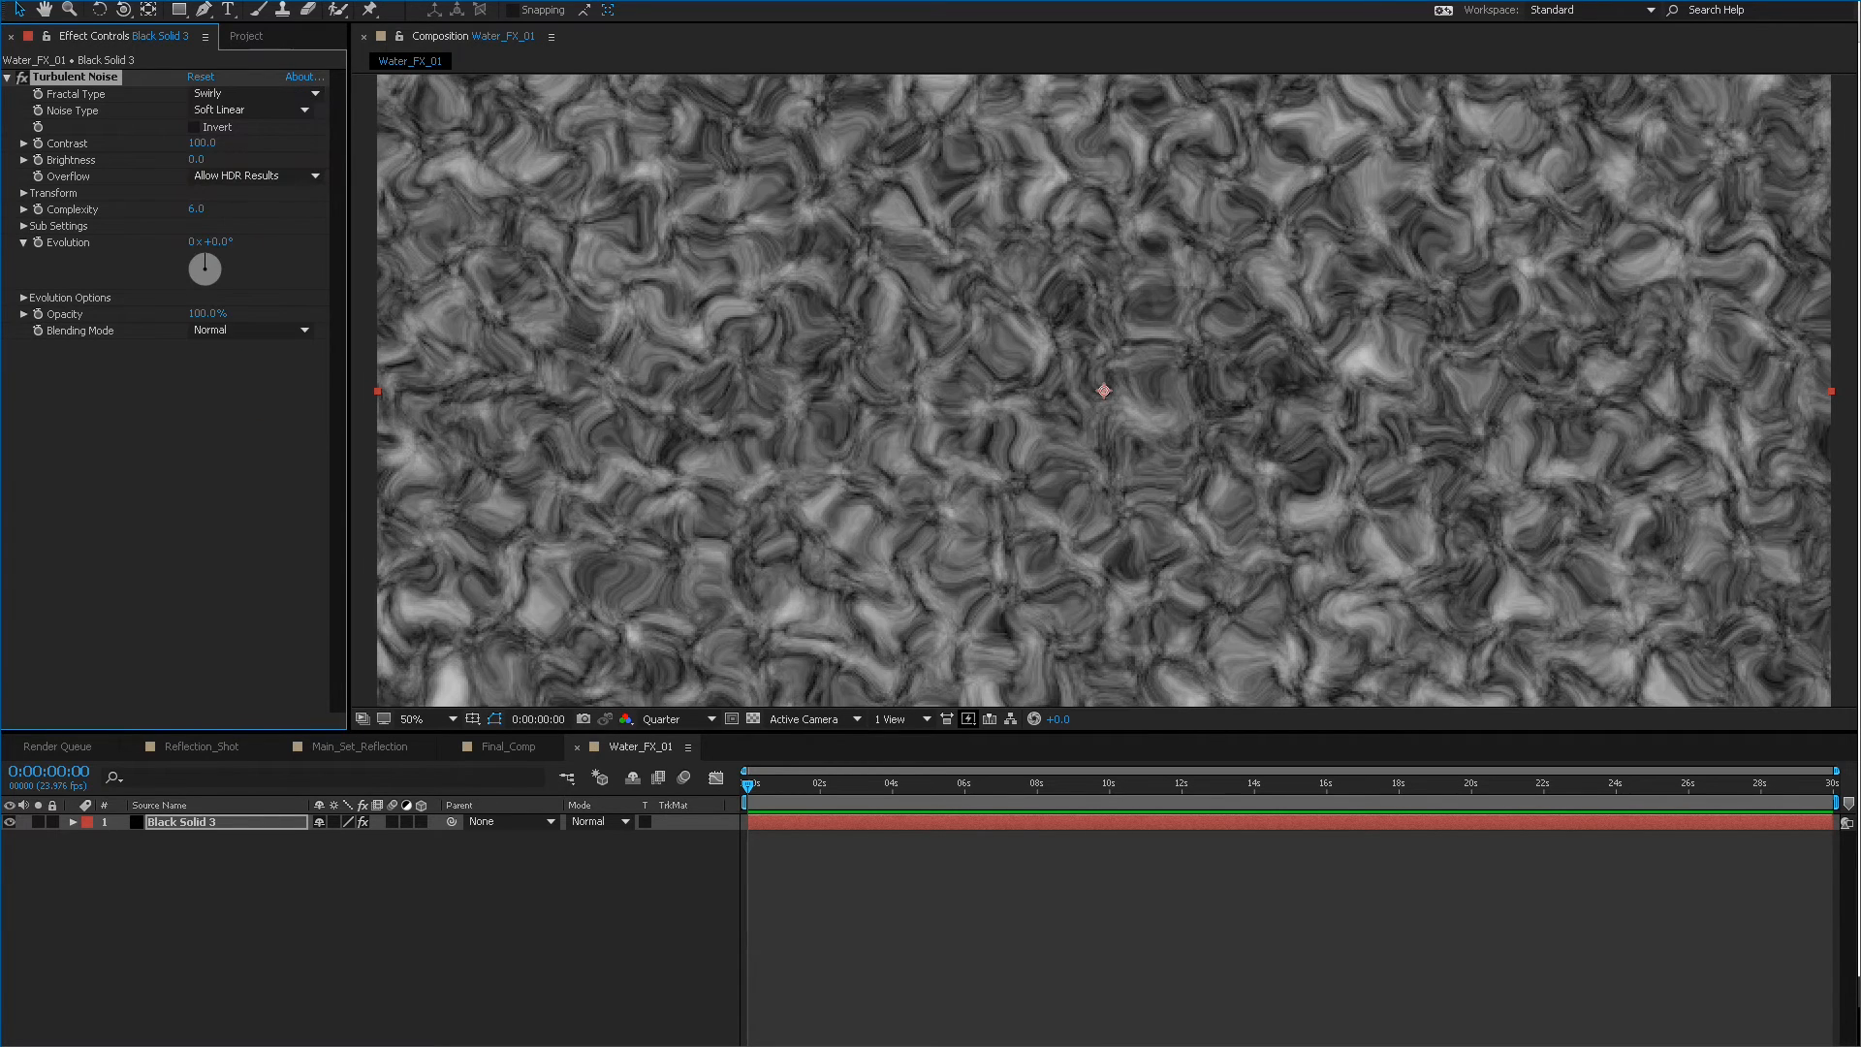
{"action": "left_click", "coordinate": [254, 93]}
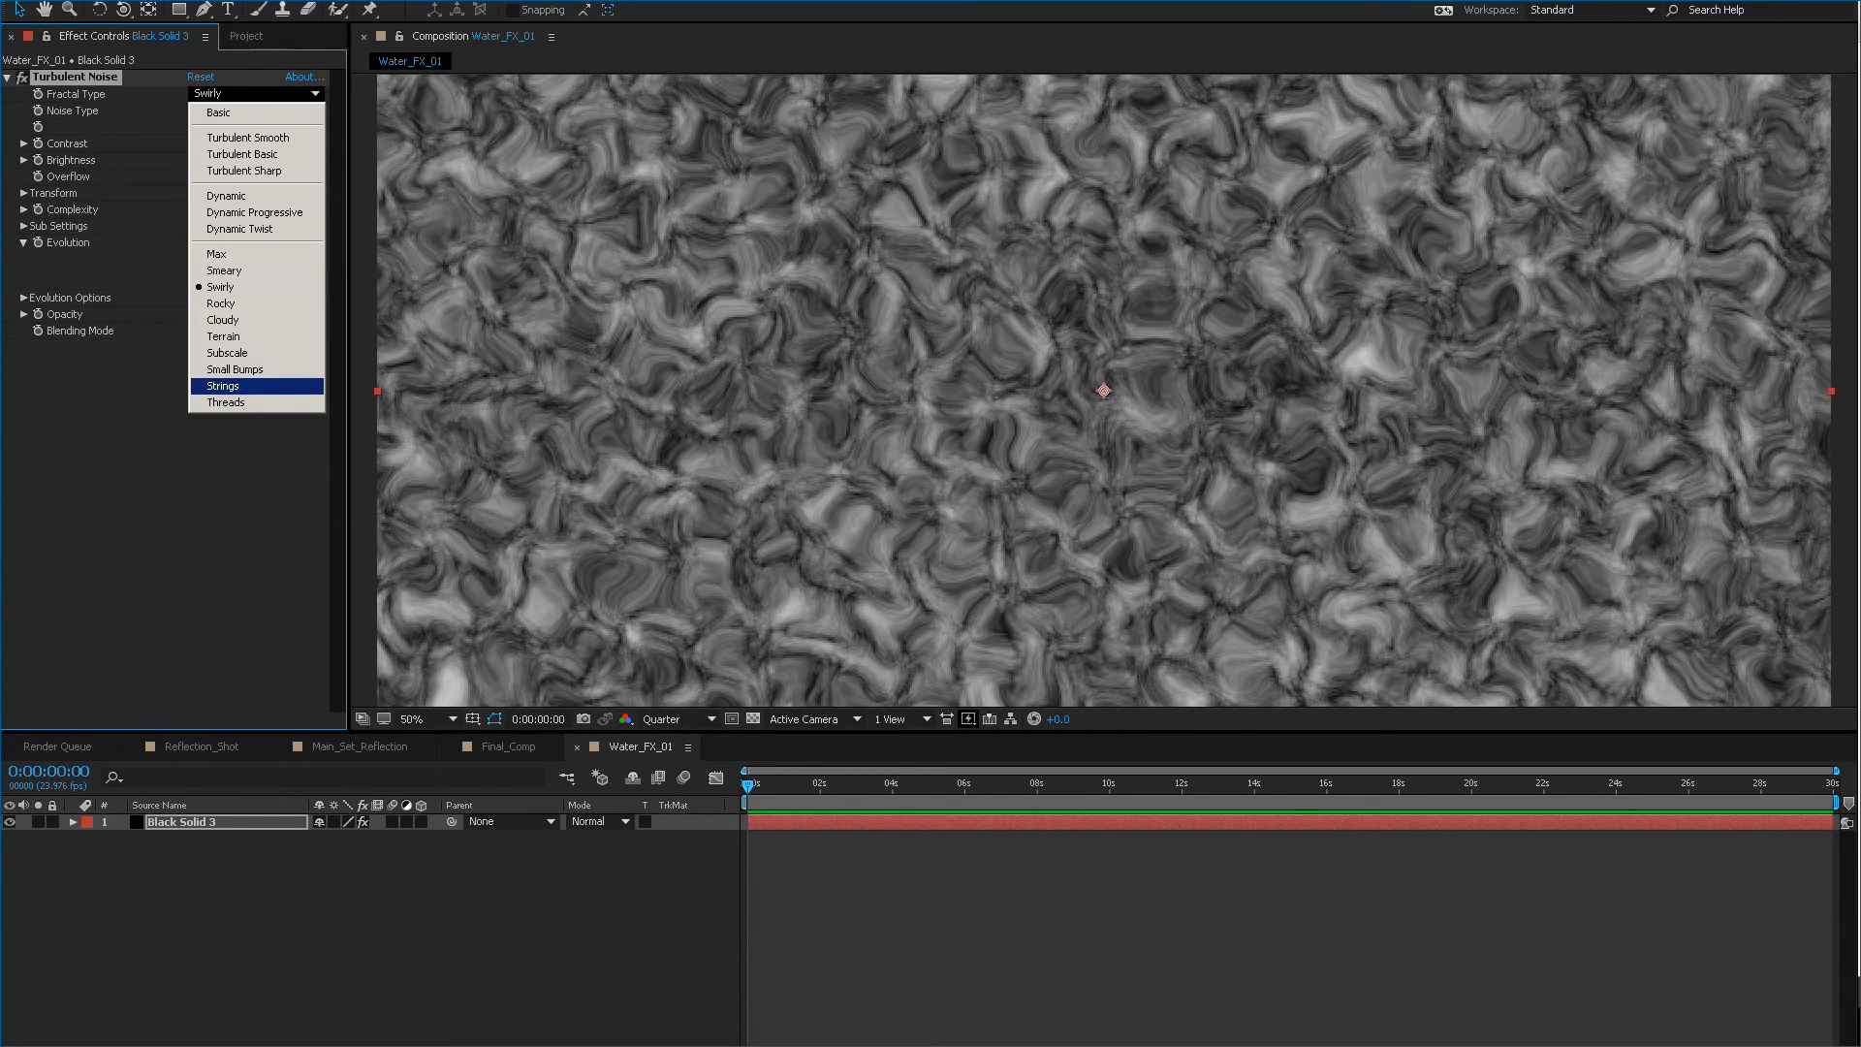
{"action": "left_click", "coordinate": [233, 385]}
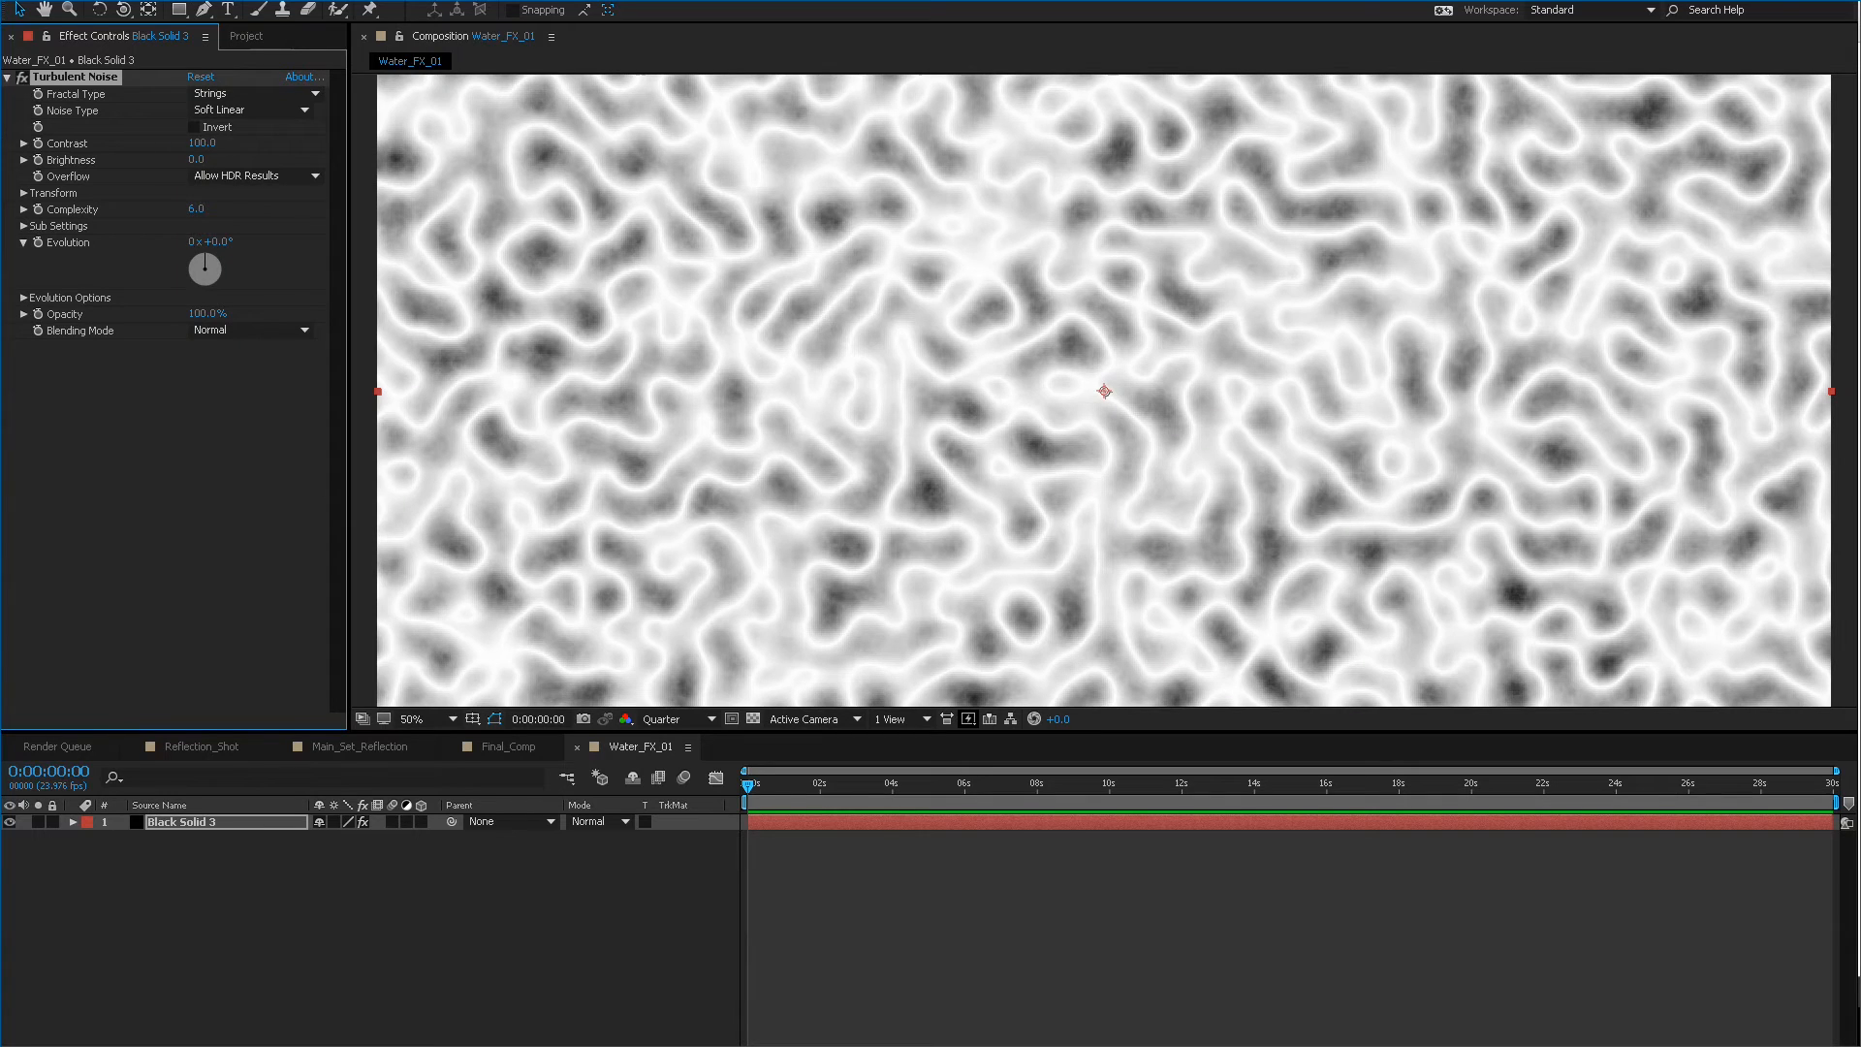
Add the expression time*300; to the Turbulent Noise Evolution and preview the animated noise.
{"action": "mouse_move", "coordinate": [747, 784]}
{"action": "left_mouse_down"}
{"action": "mouse_move", "coordinate": [947, 783]}
{"action": "mouse_move", "coordinate": [743, 783]}
{"action": "left_mouse_up"}
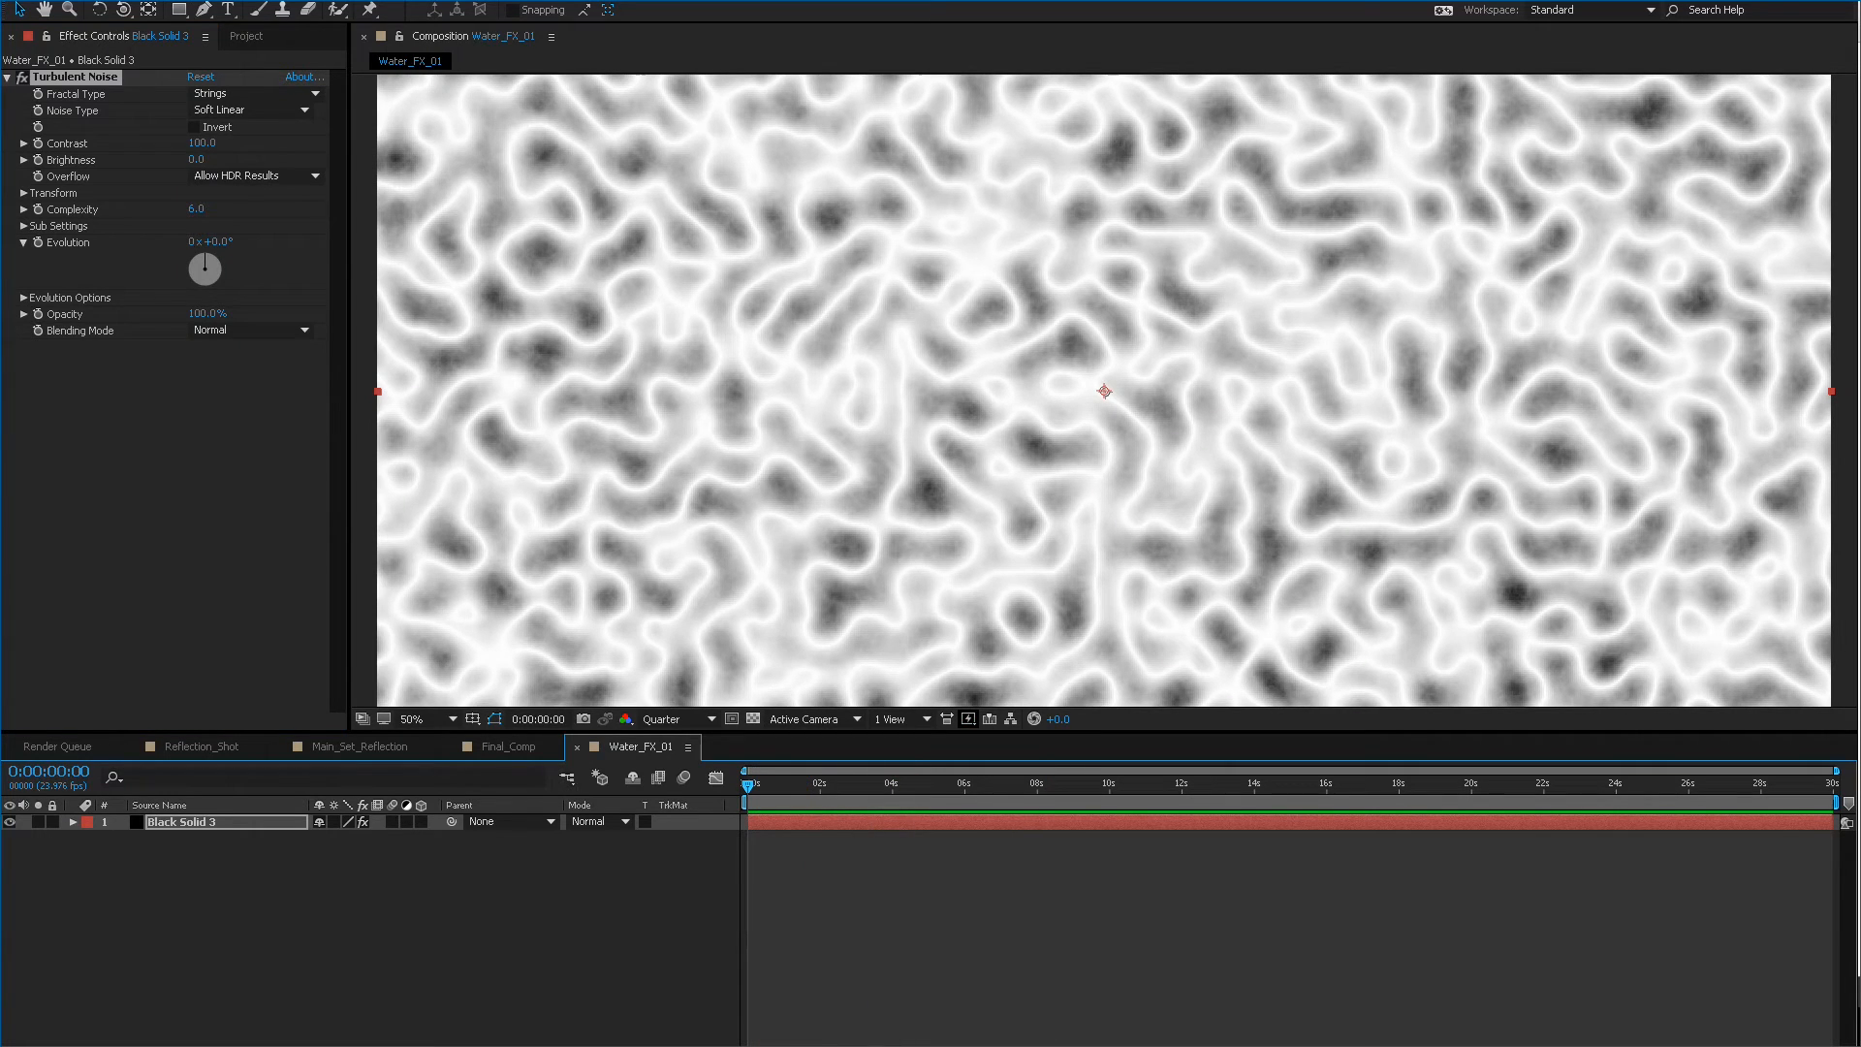
{"action": "left_click", "coordinate": [23, 298]}
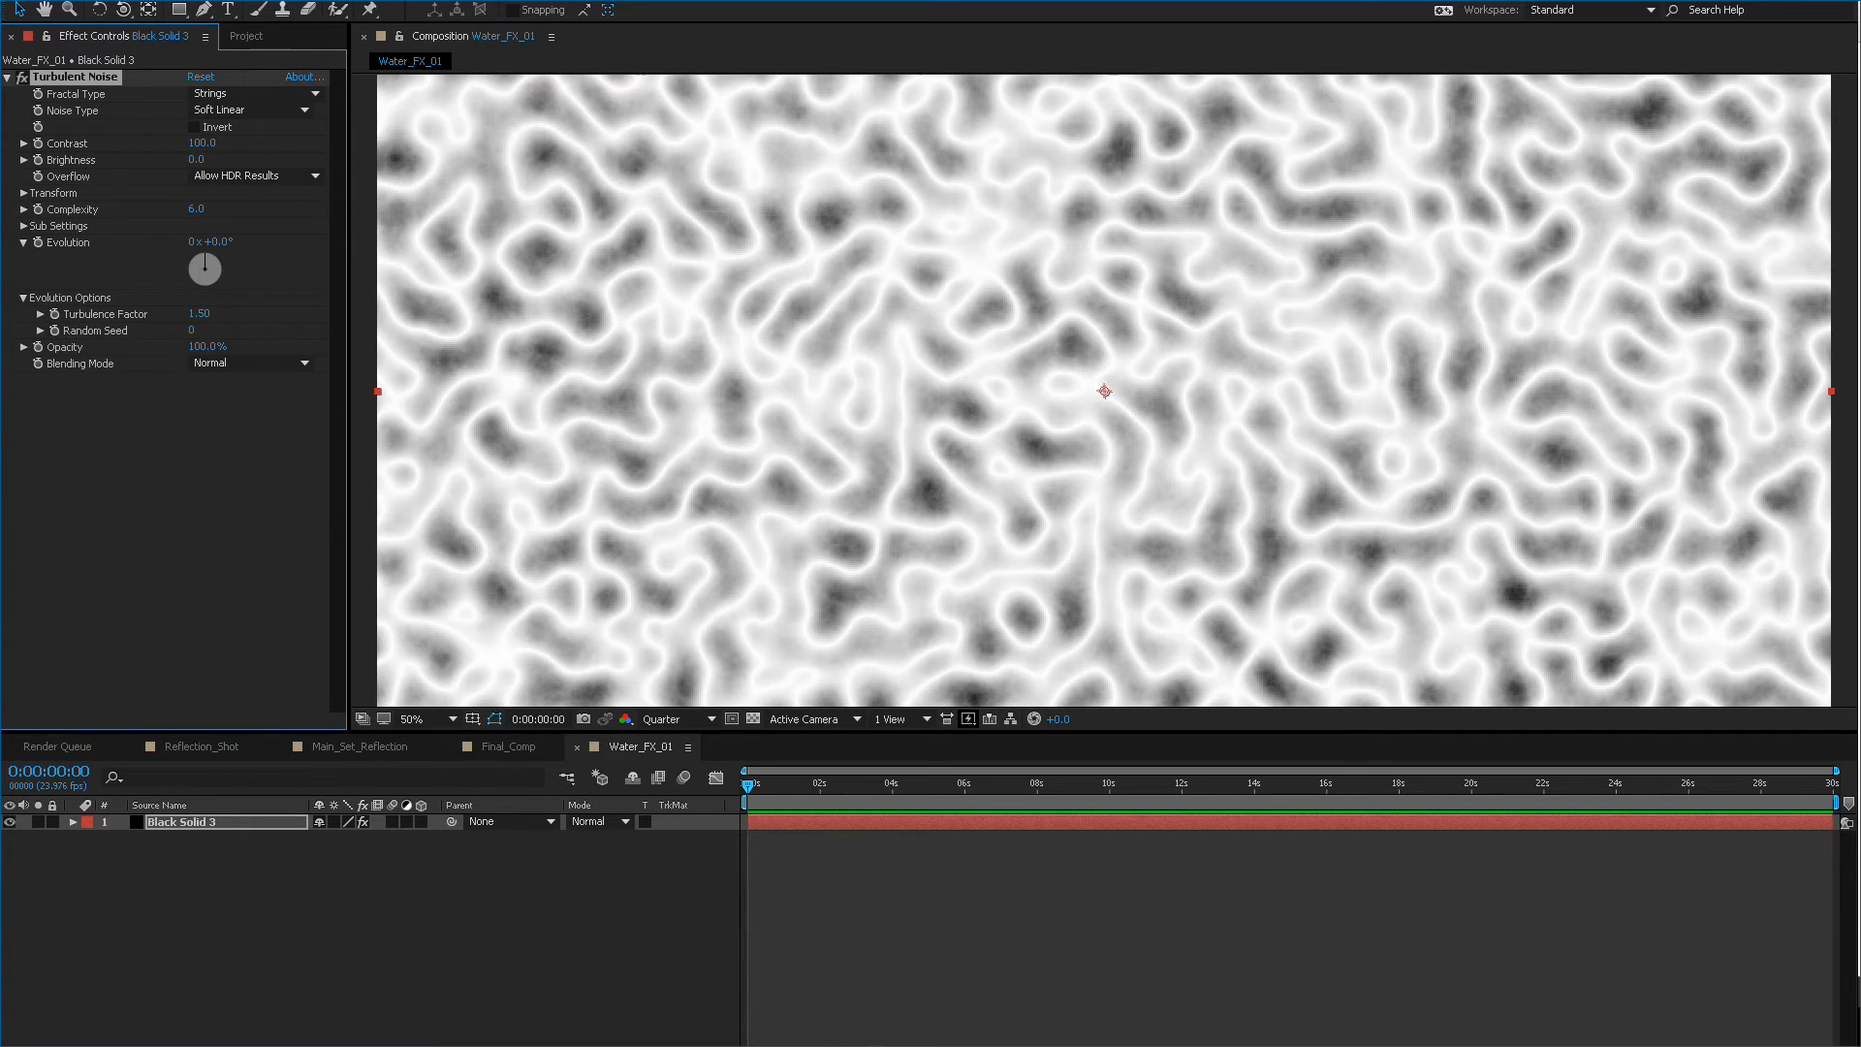
{"action": "left_click", "coordinate": [38, 242], "text": "alt"}
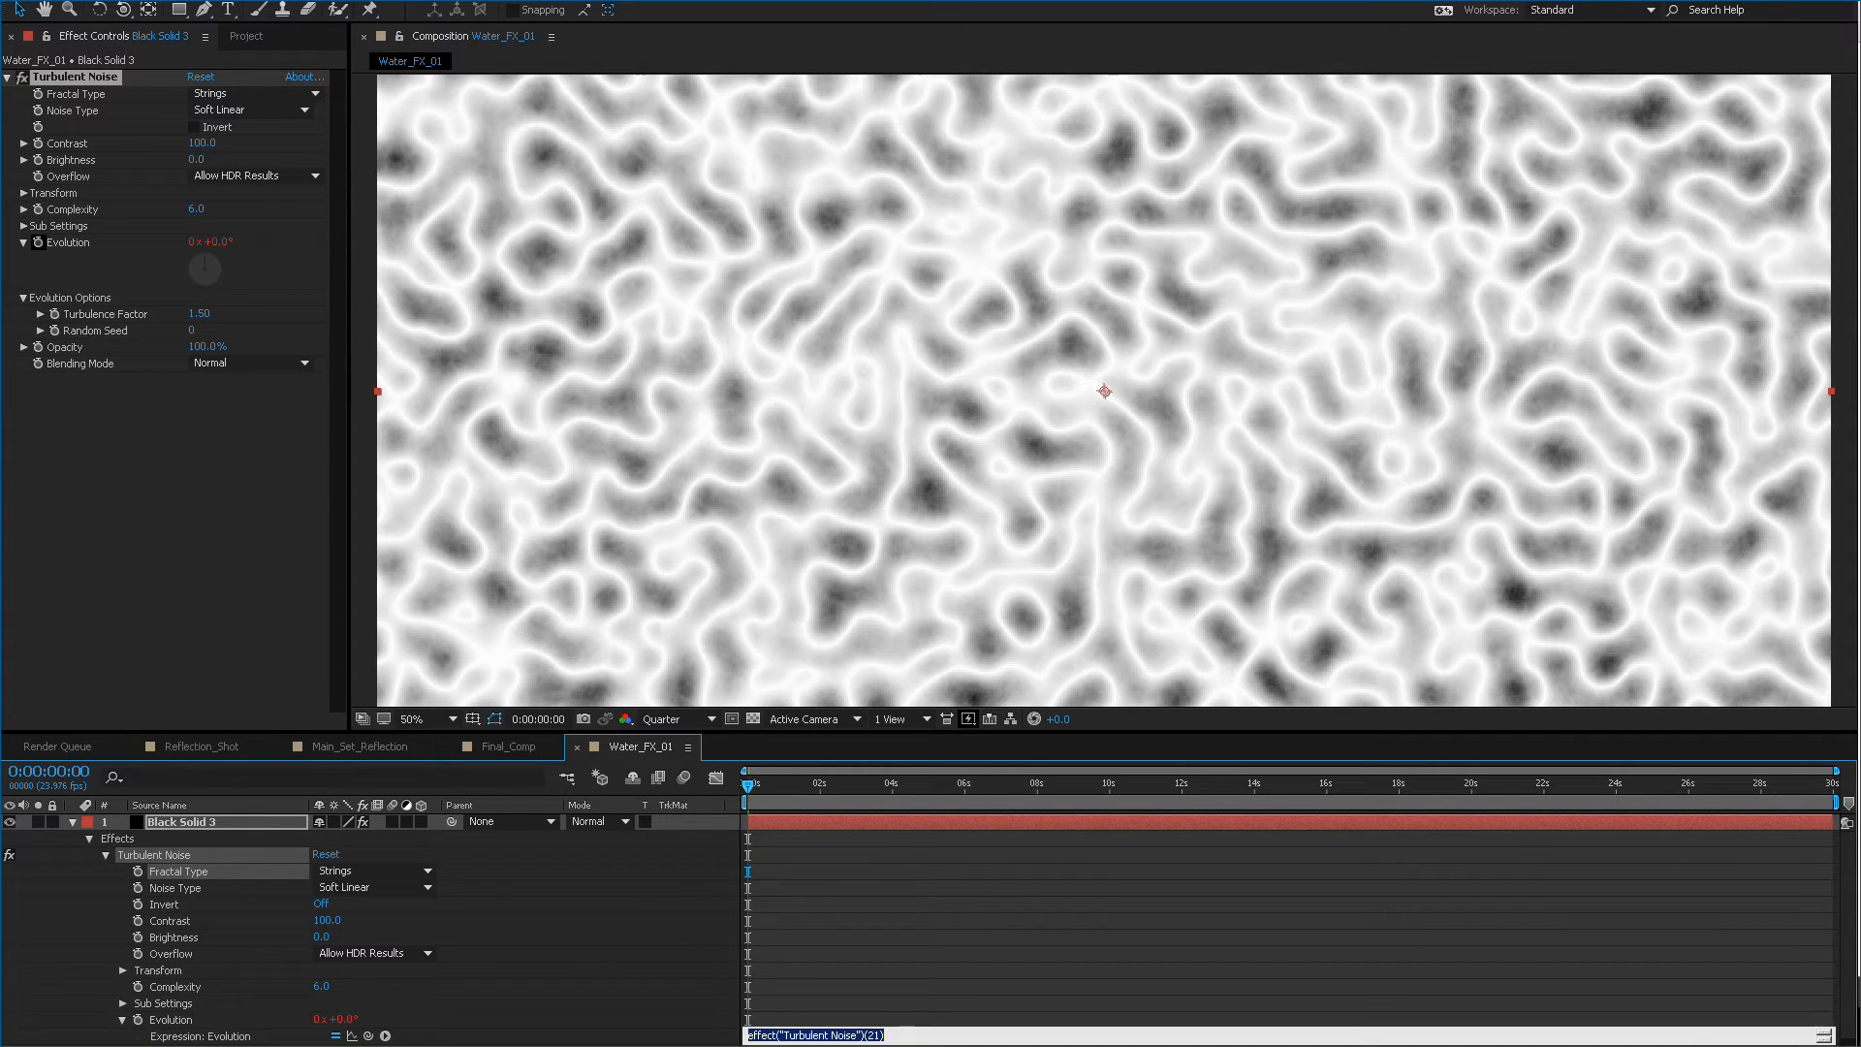
{"action": "type", "text": "time*300;"}
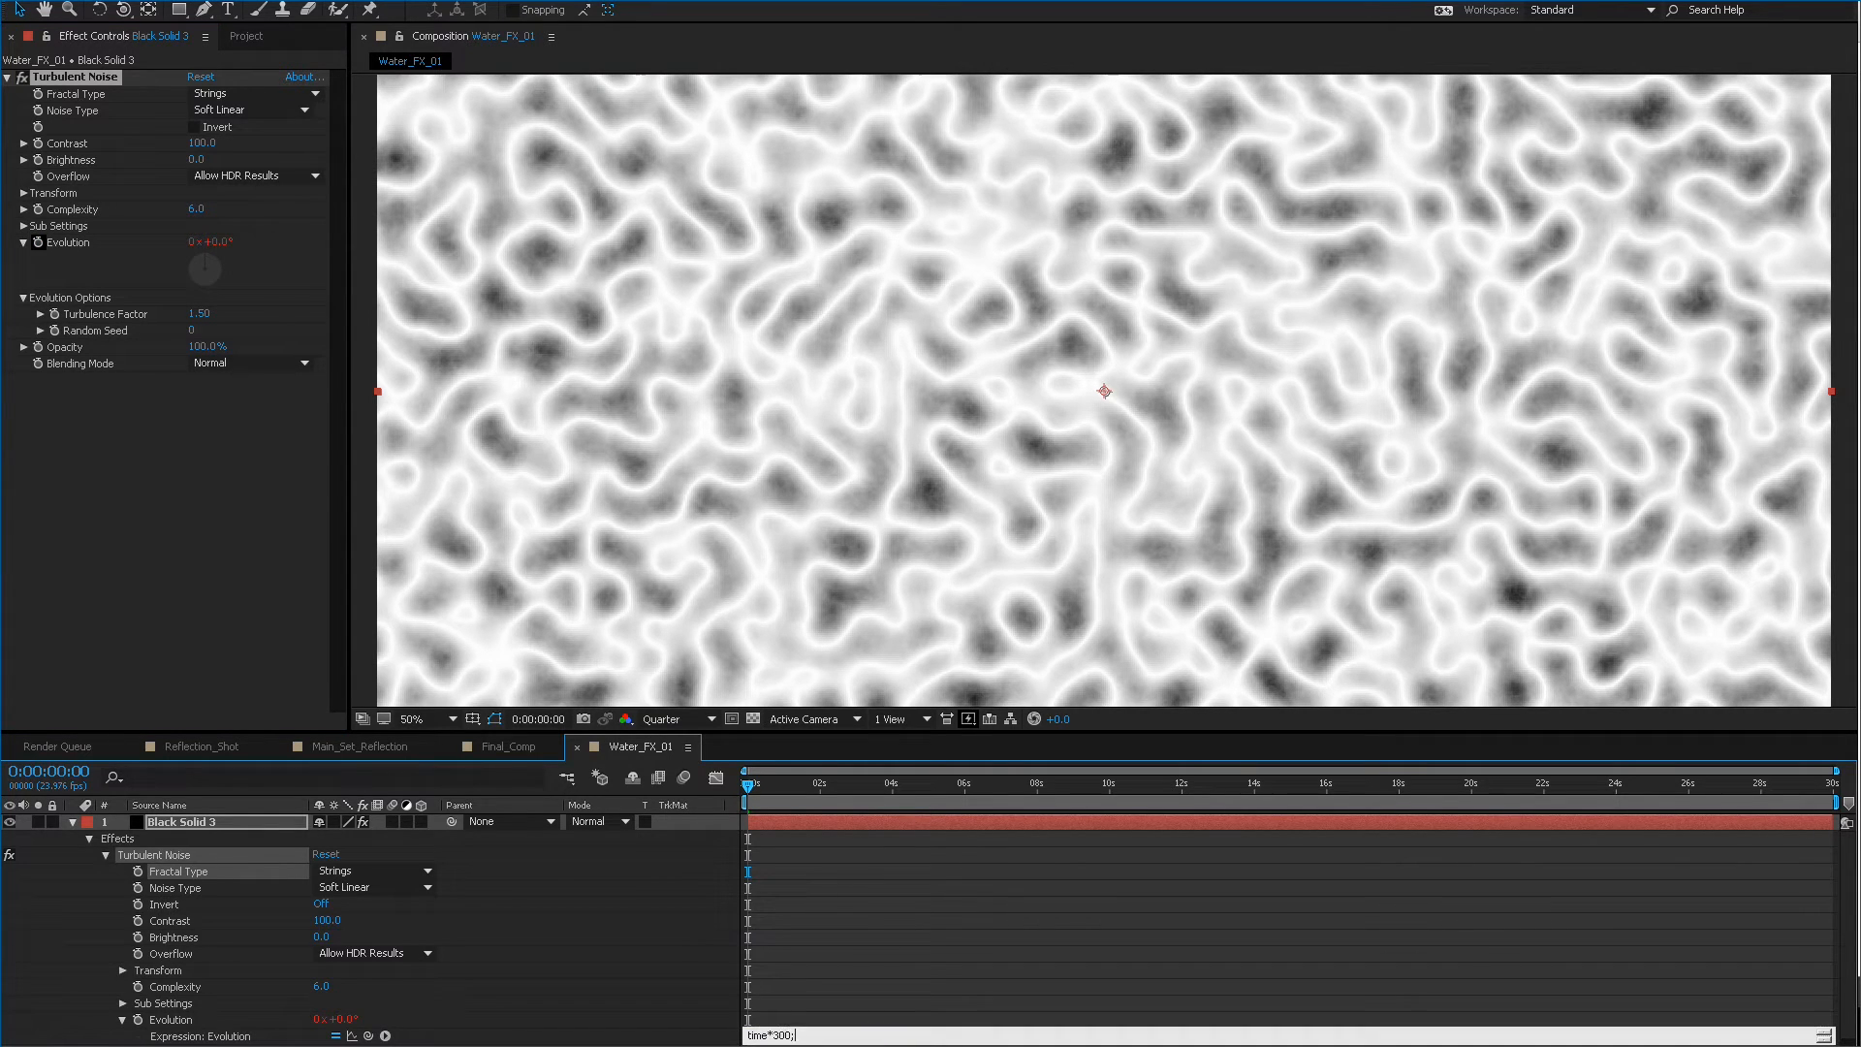
{"action": "key", "text": "KP_Enter"}
{"action": "key", "text": "space"}
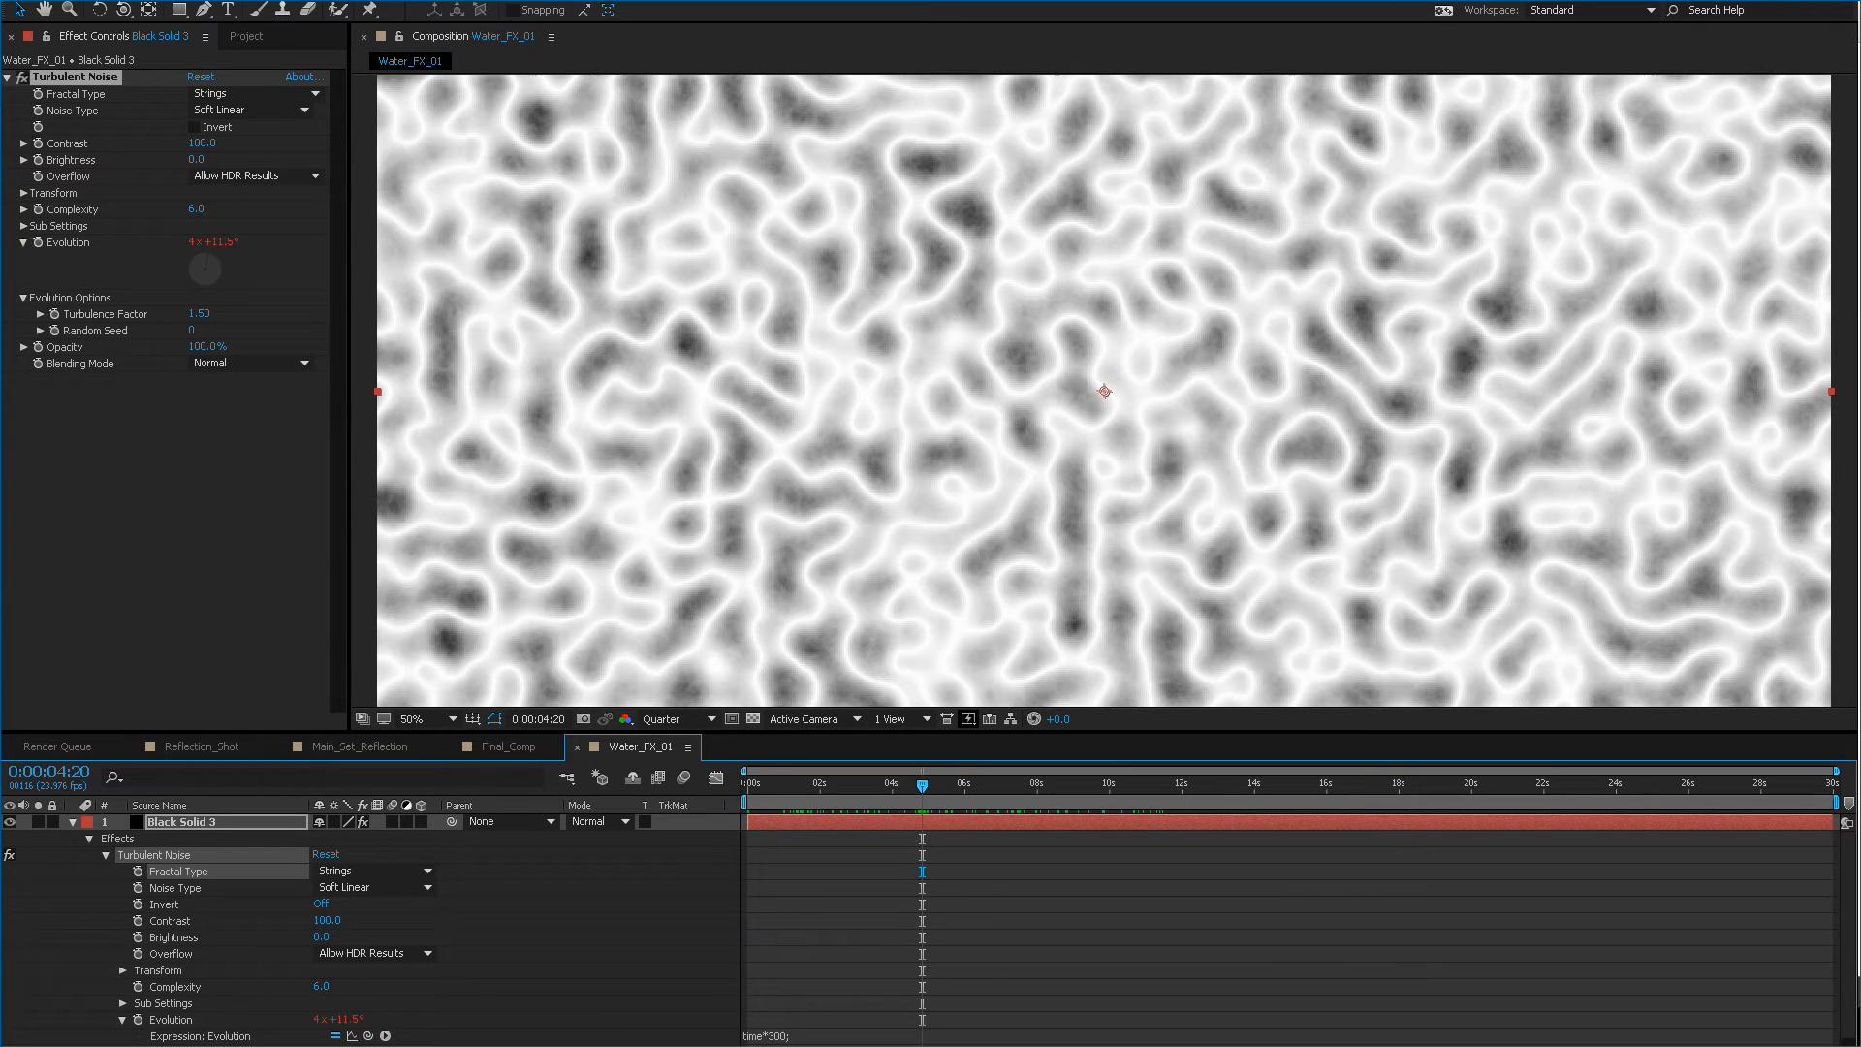
{"action": "key", "text": "space"}
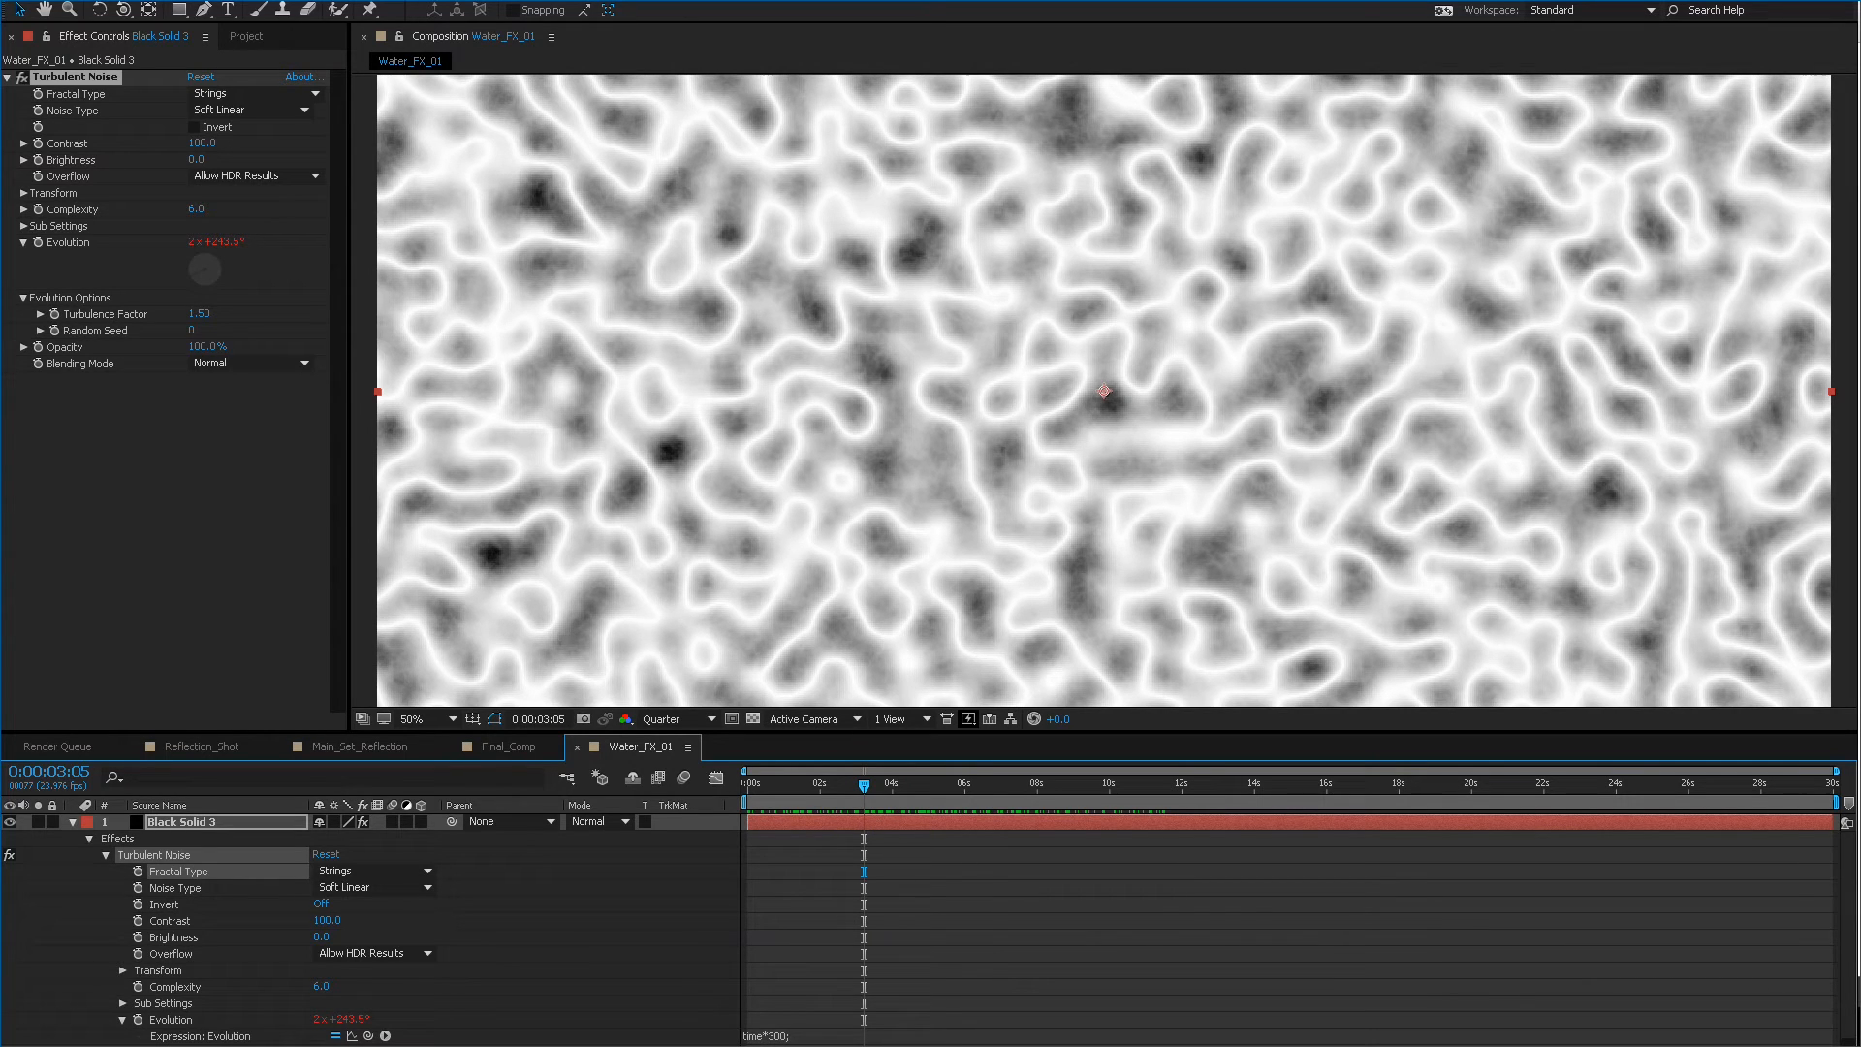
Set the Turbulent Noise Complexity to 2 and preview the smoother pattern.
{"action": "left_click", "coordinate": [195, 209]}
{"action": "type", "text": "2"}
{"action": "key", "text": "Return"}
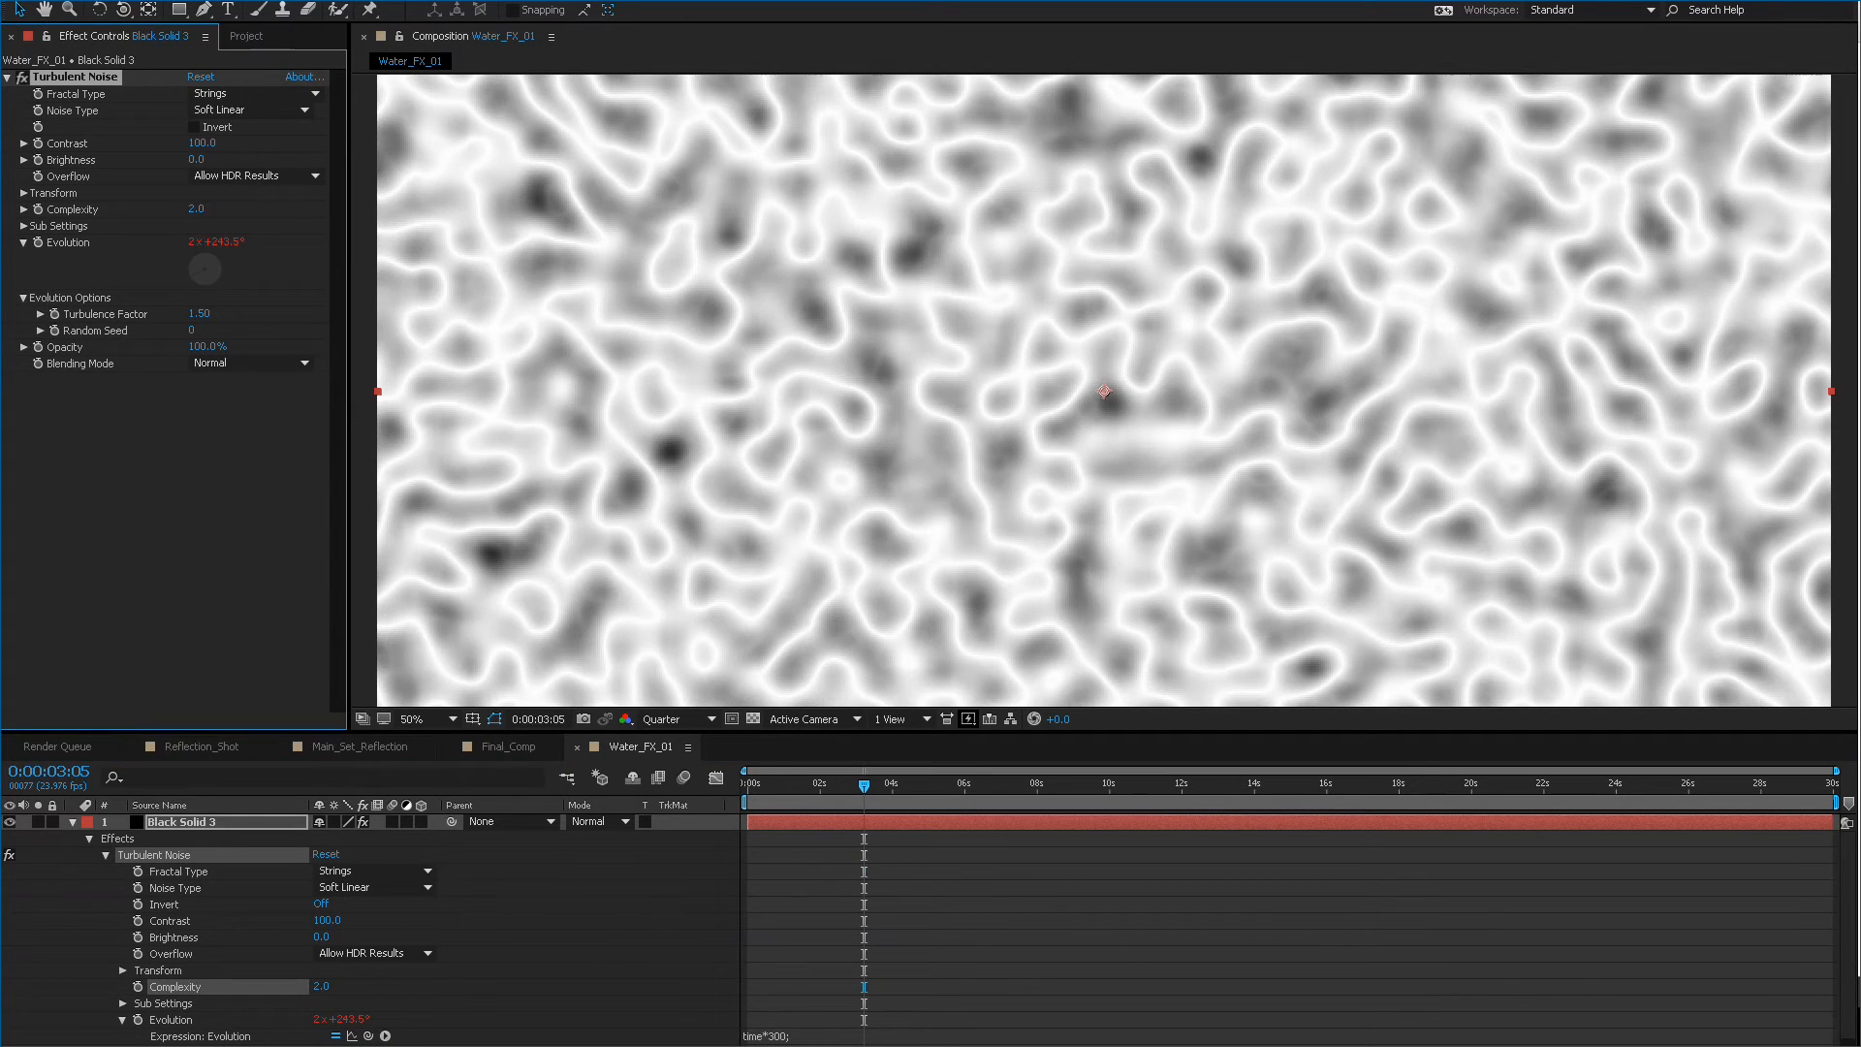
{"action": "key", "text": "space"}
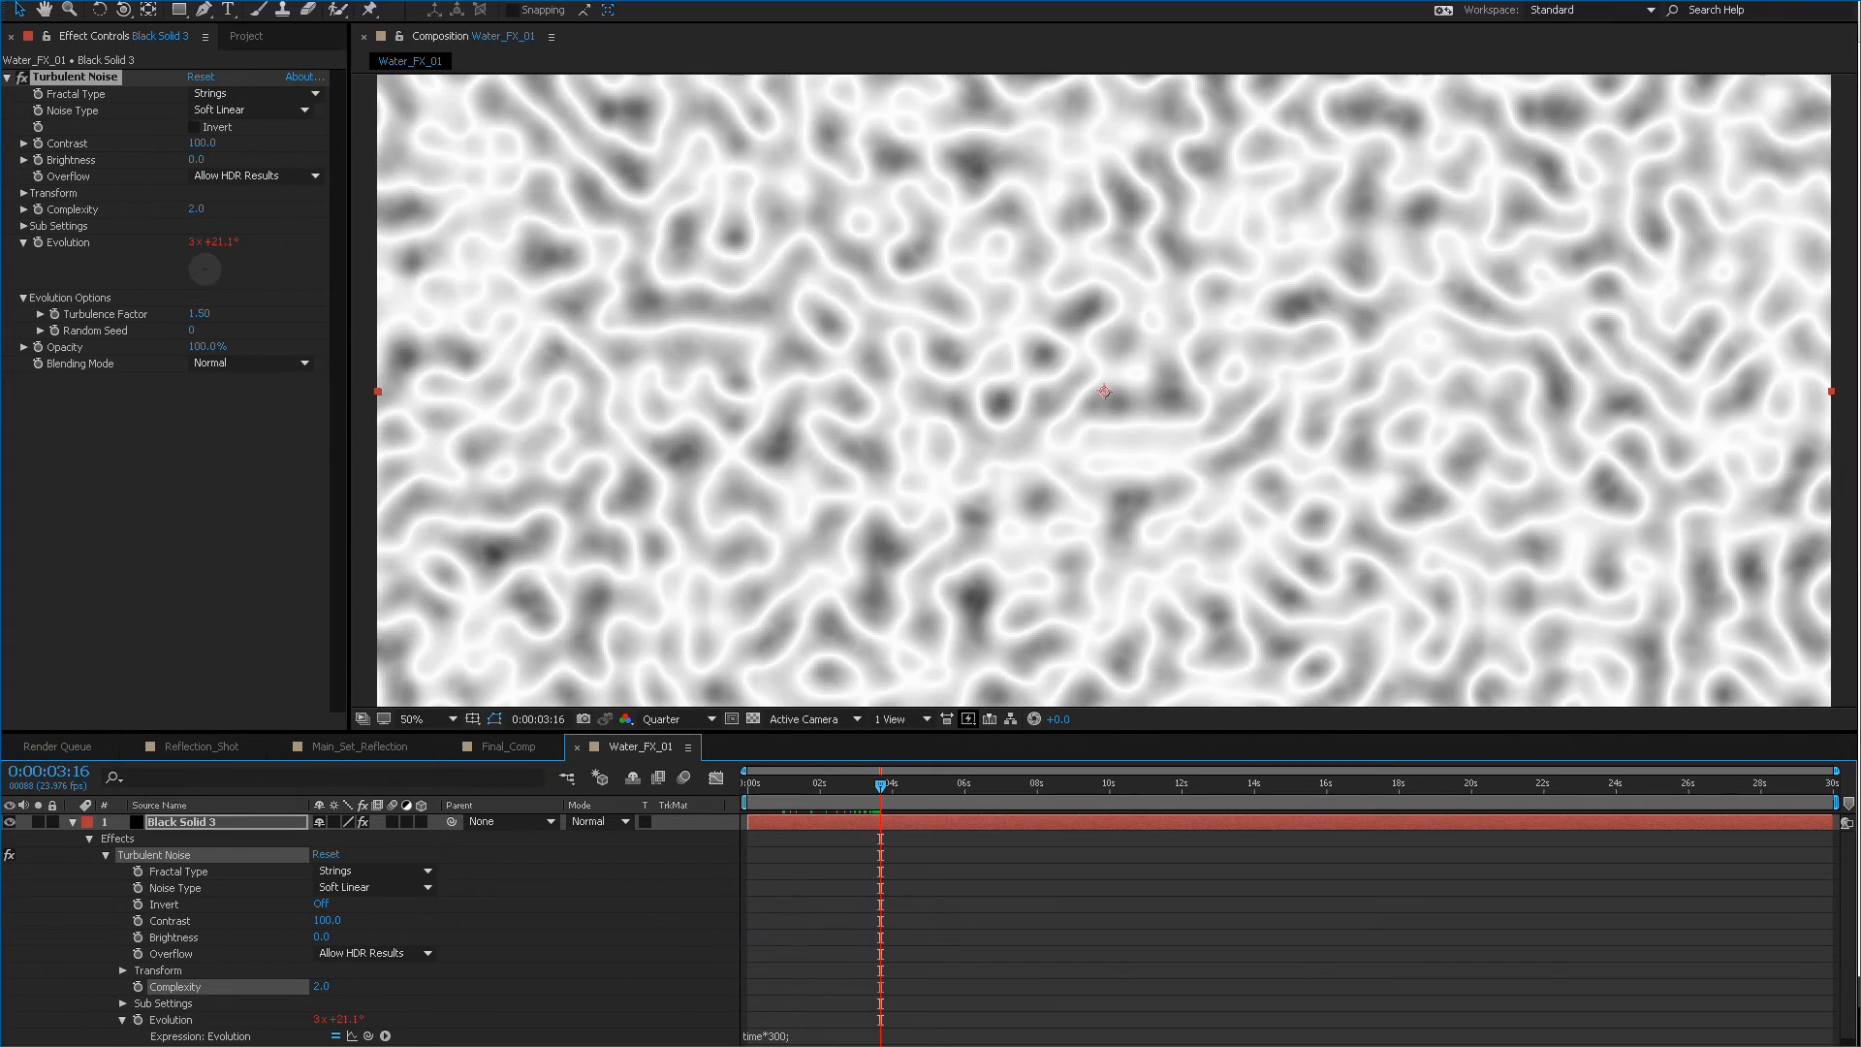
Raise the Turbulent Noise Contrast to 287 and preview the animation.
{"action": "left_click_drag", "start_coordinate": [201, 142], "coordinate": [382, 142]}
{"action": "key", "text": "space"}
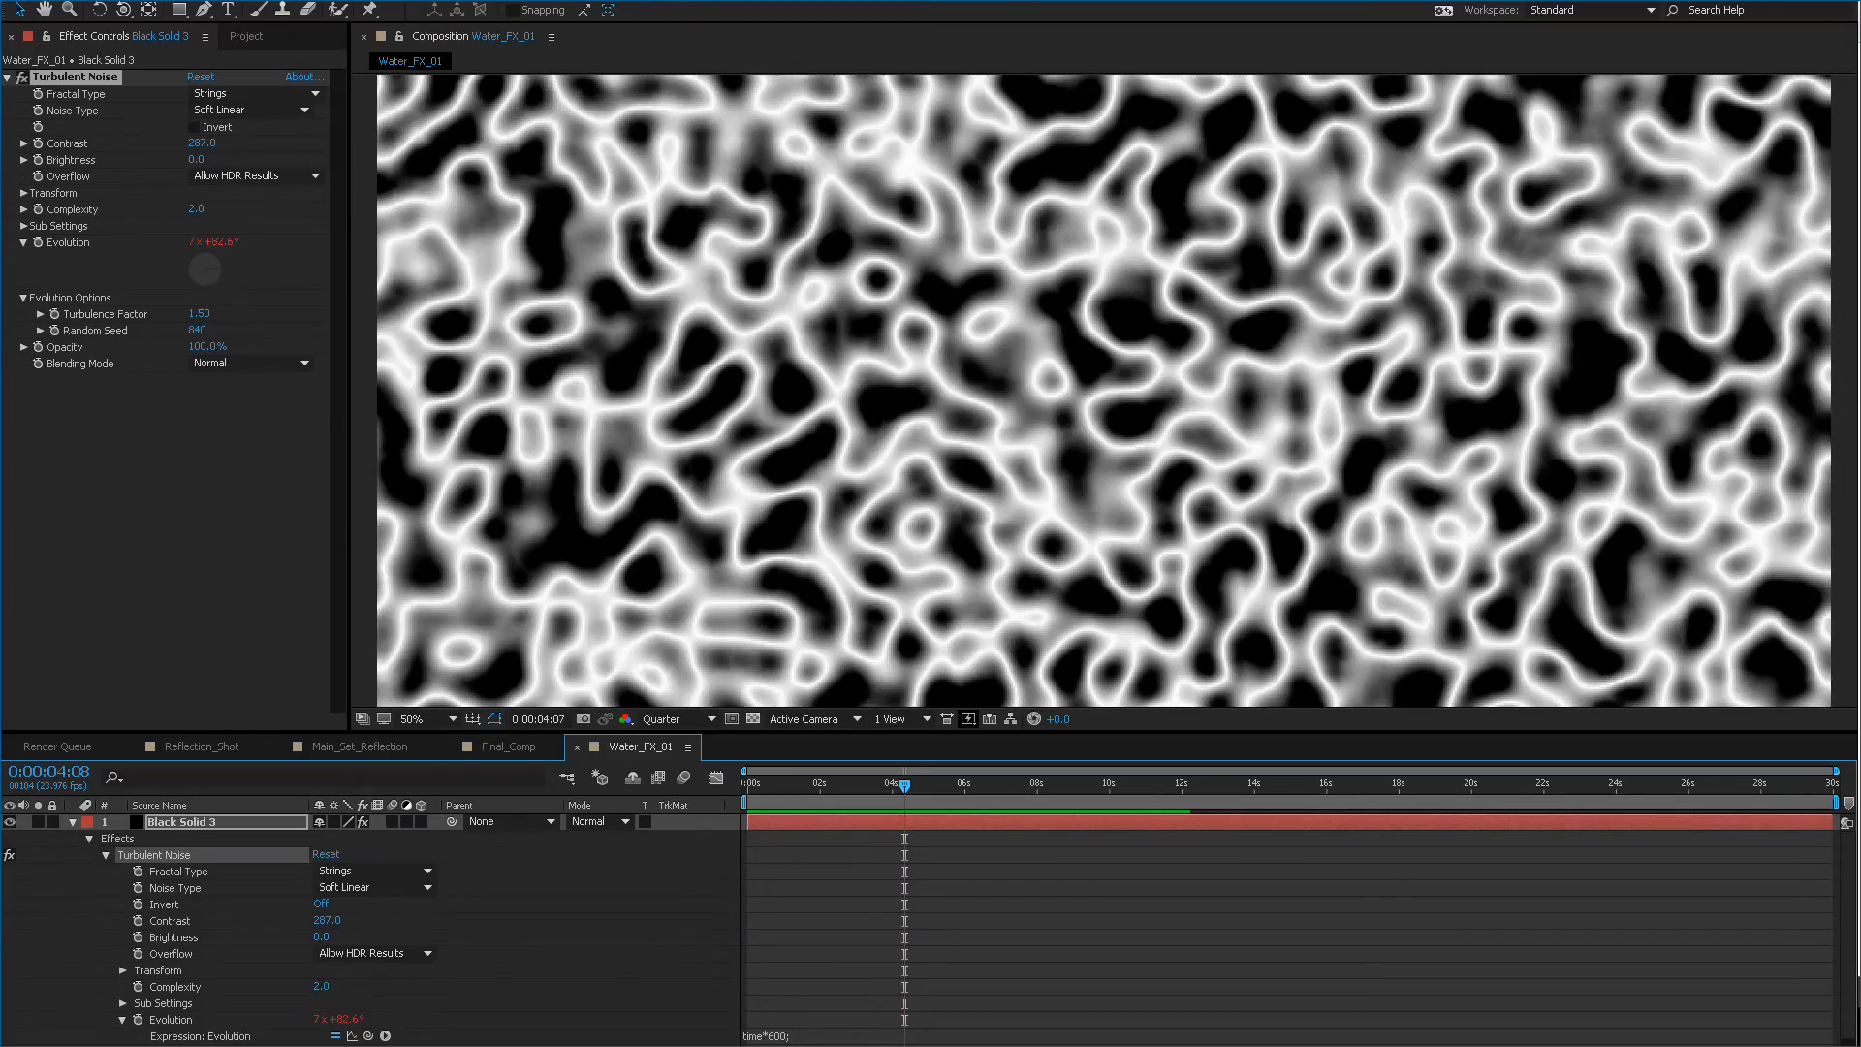
{"action": "key", "text": "space"}
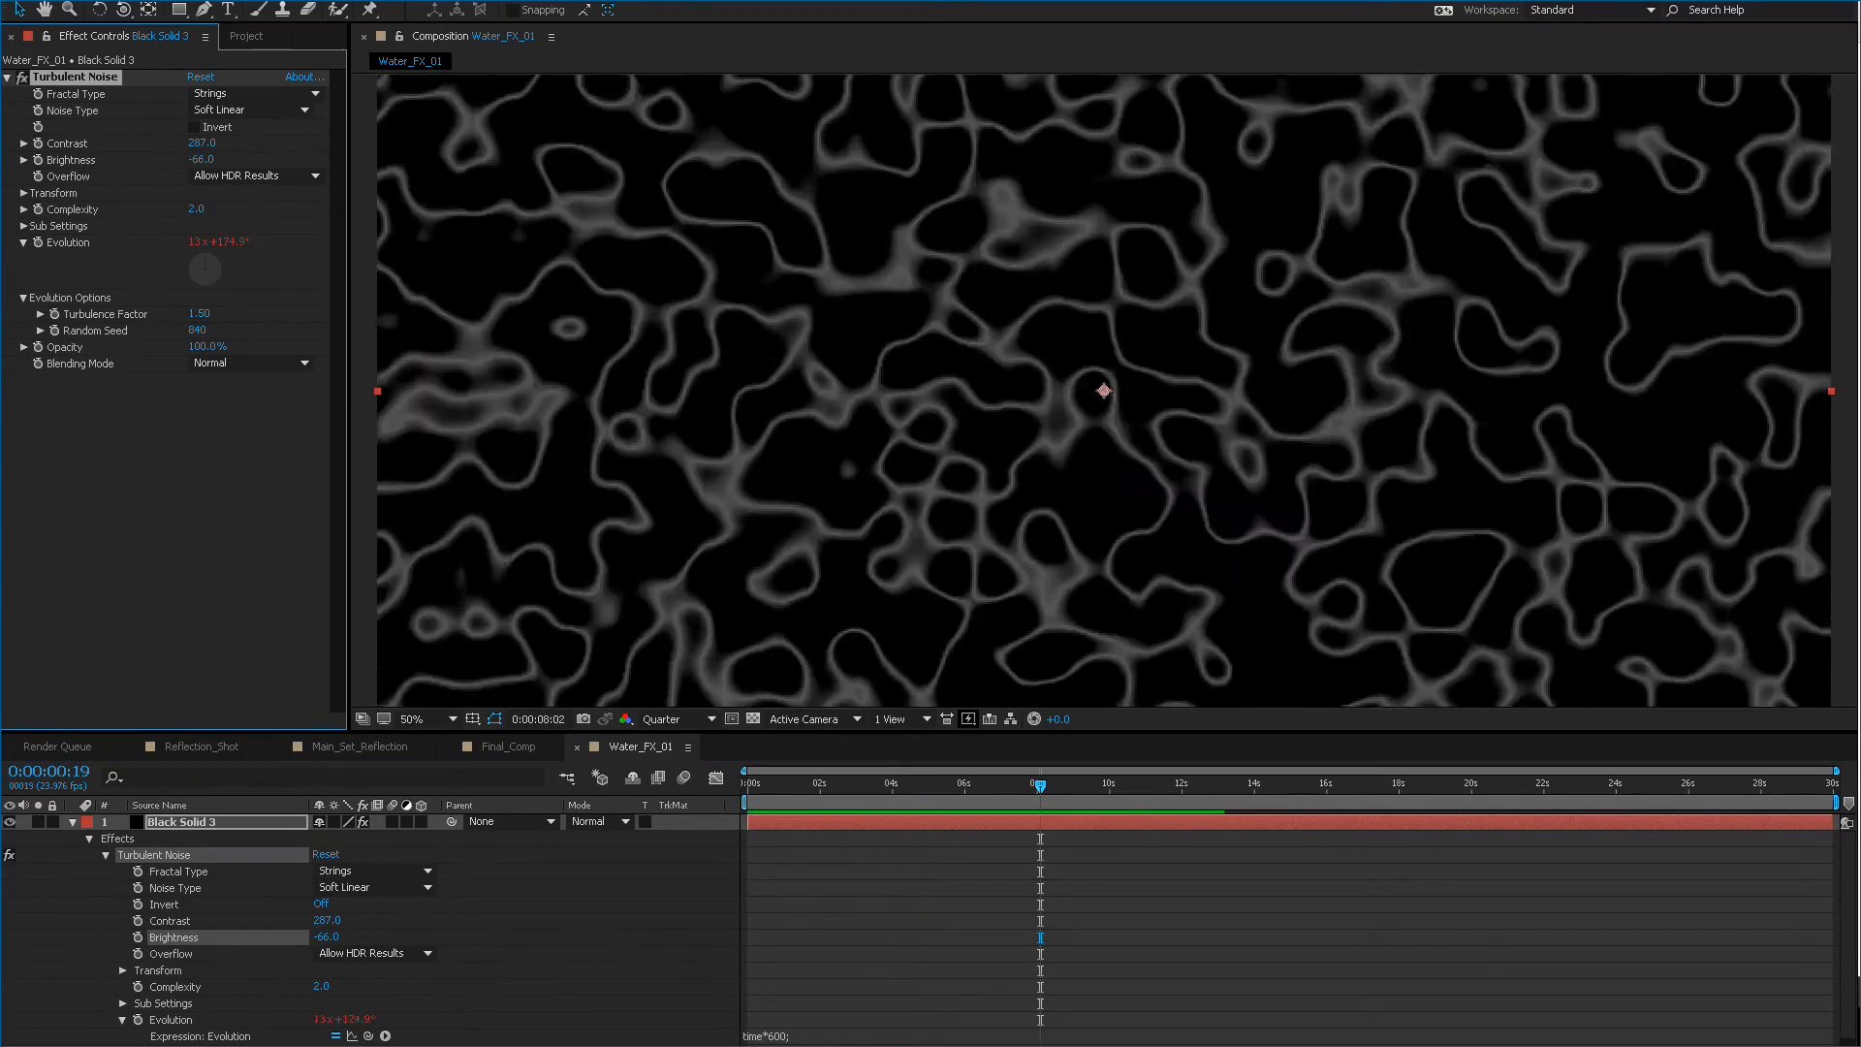
Keyframe the Turbulent Noise Offset Turbulence at the first frame, set it to 3850, 1500 at the last frame, and preview the drift.
{"action": "mouse_move", "coordinate": [775, 783]}
{"action": "left_mouse_down"}
{"action": "mouse_move", "coordinate": [909, 783]}
{"action": "mouse_move", "coordinate": [745, 783]}
{"action": "left_mouse_up"}
{"action": "left_click", "coordinate": [23, 192]}
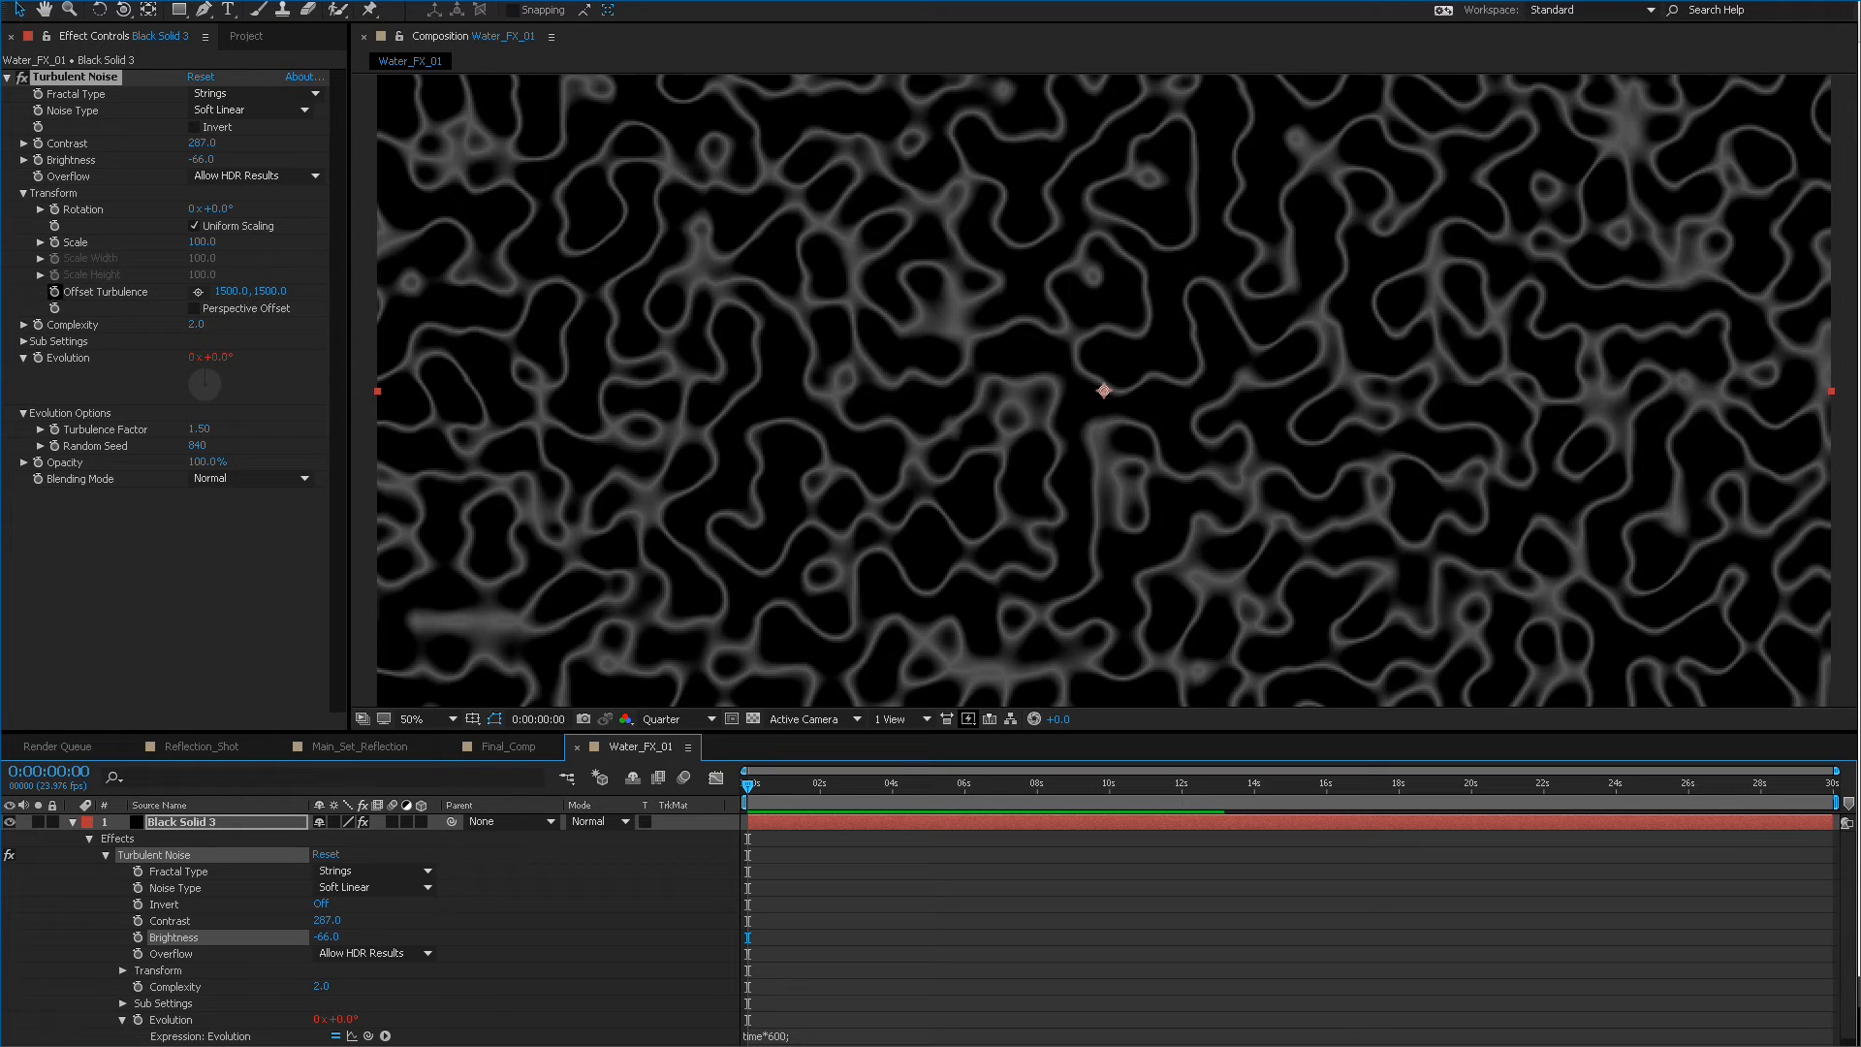
{"action": "left_click", "coordinate": [40, 242]}
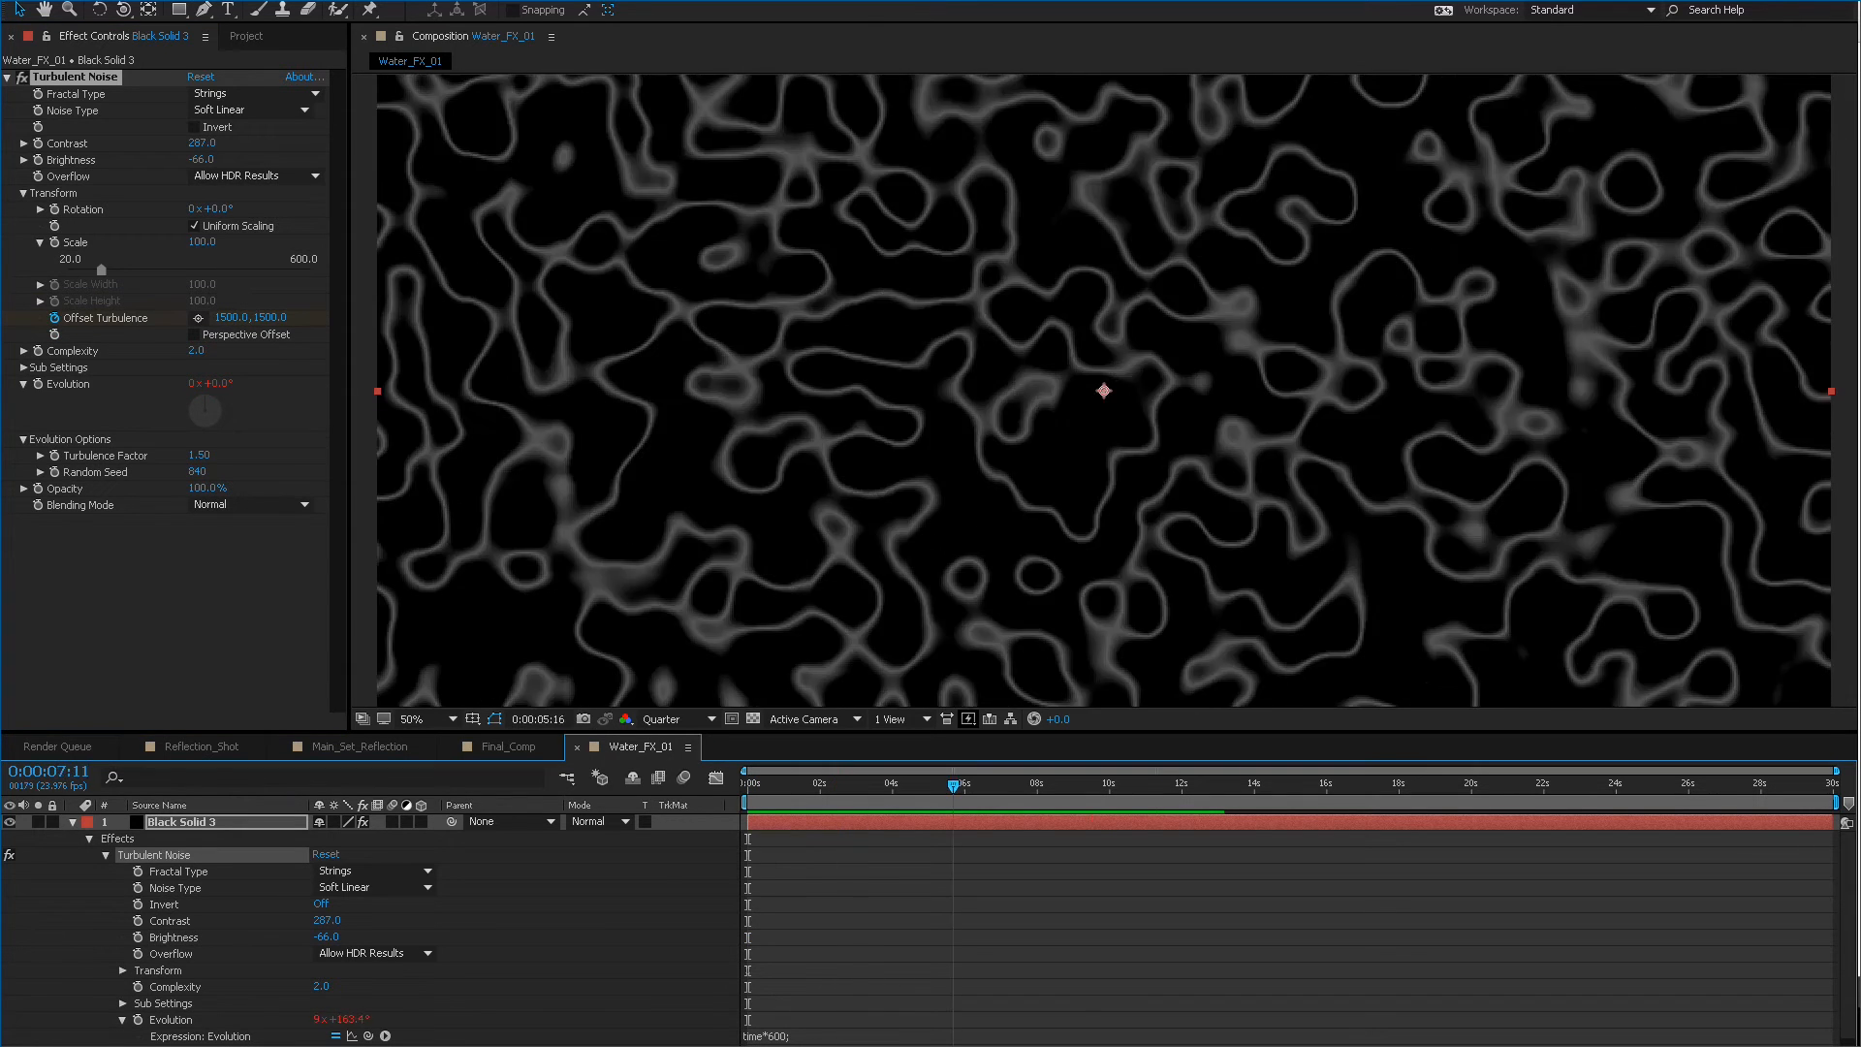
{"action": "key", "text": "End"}
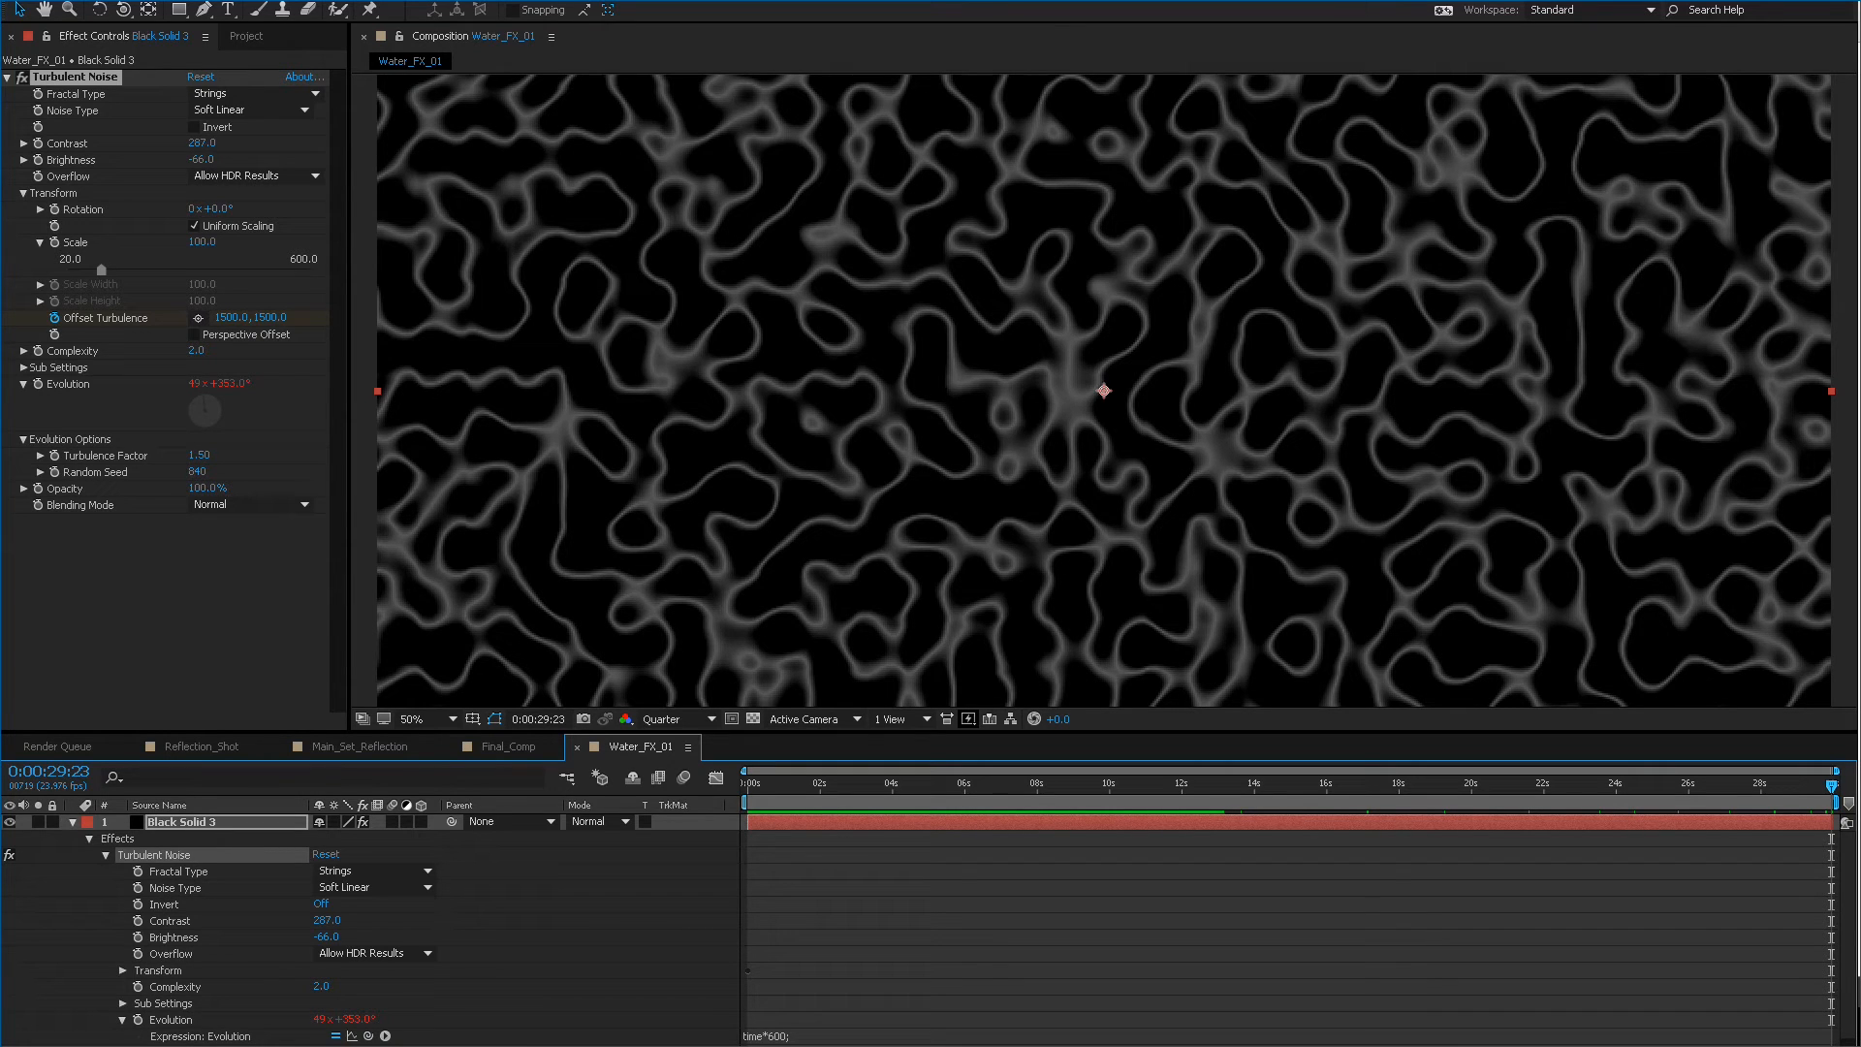
{"action": "left_click_drag", "start_coordinate": [231, 317], "coordinate": [265, 317]}
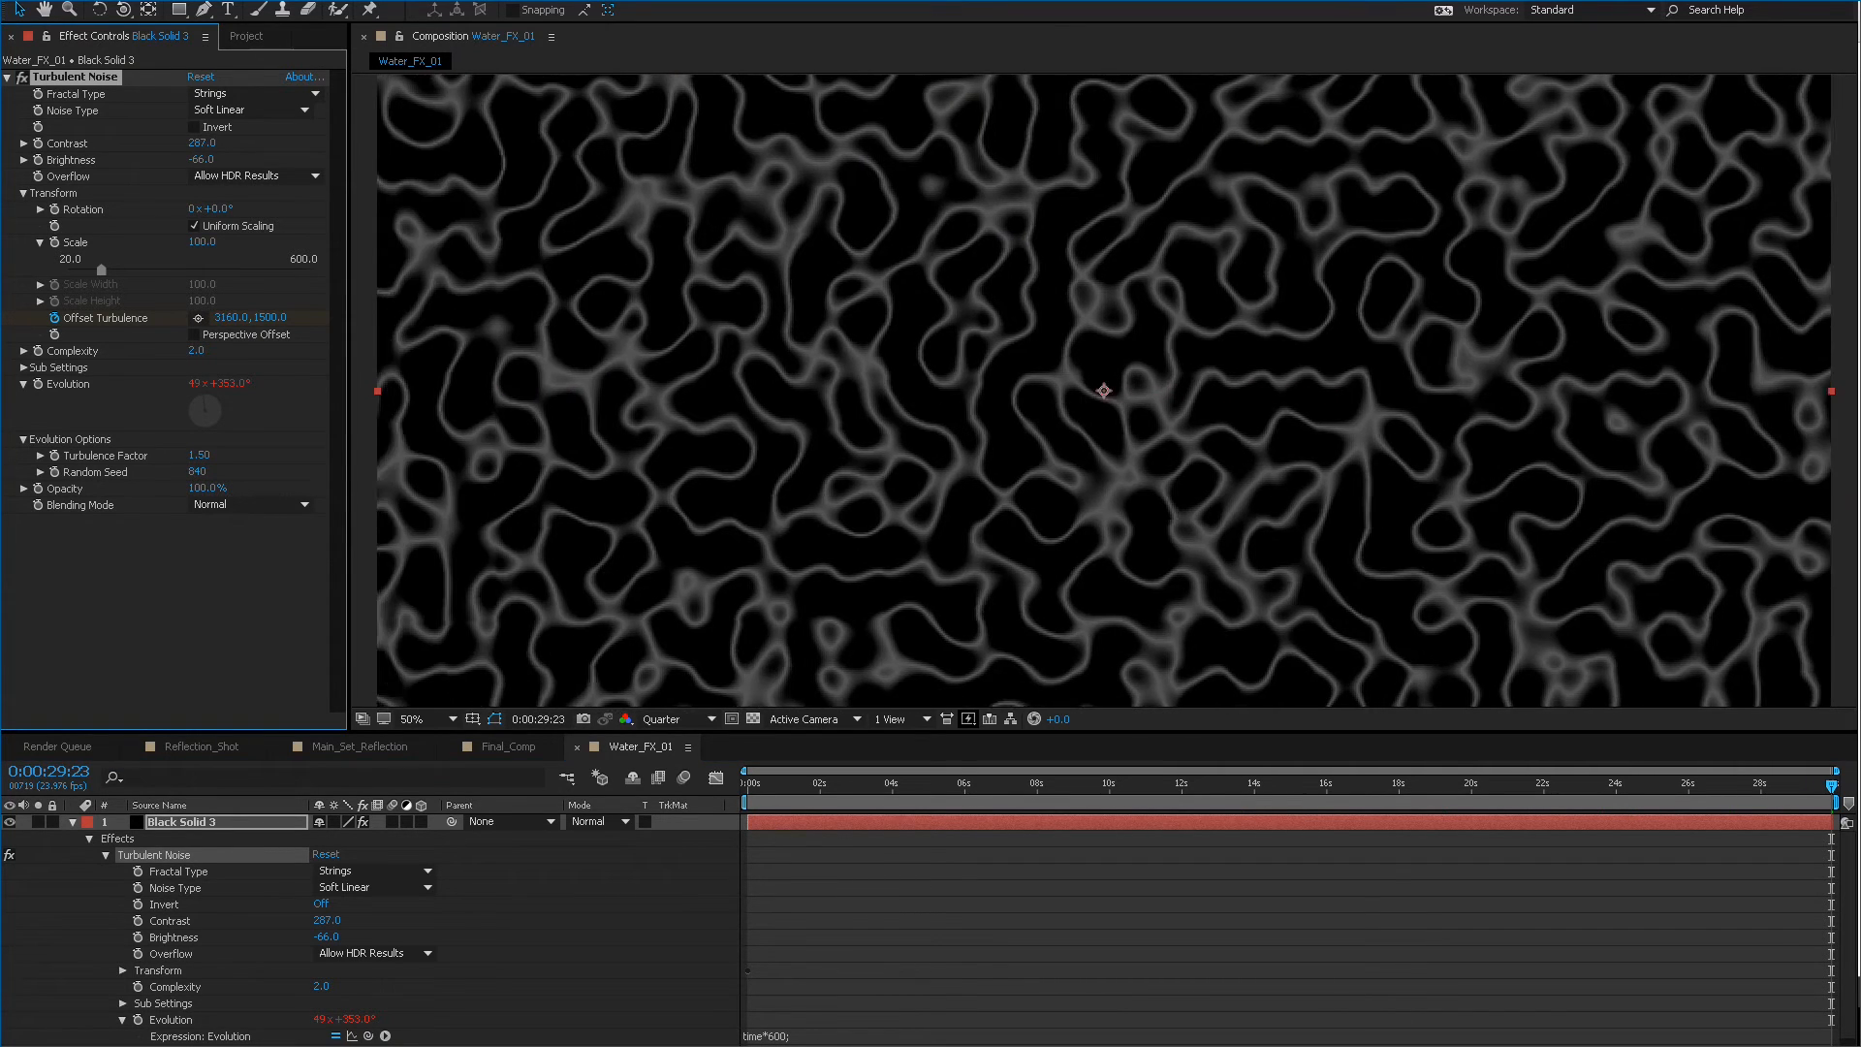
{"action": "key", "text": "space"}
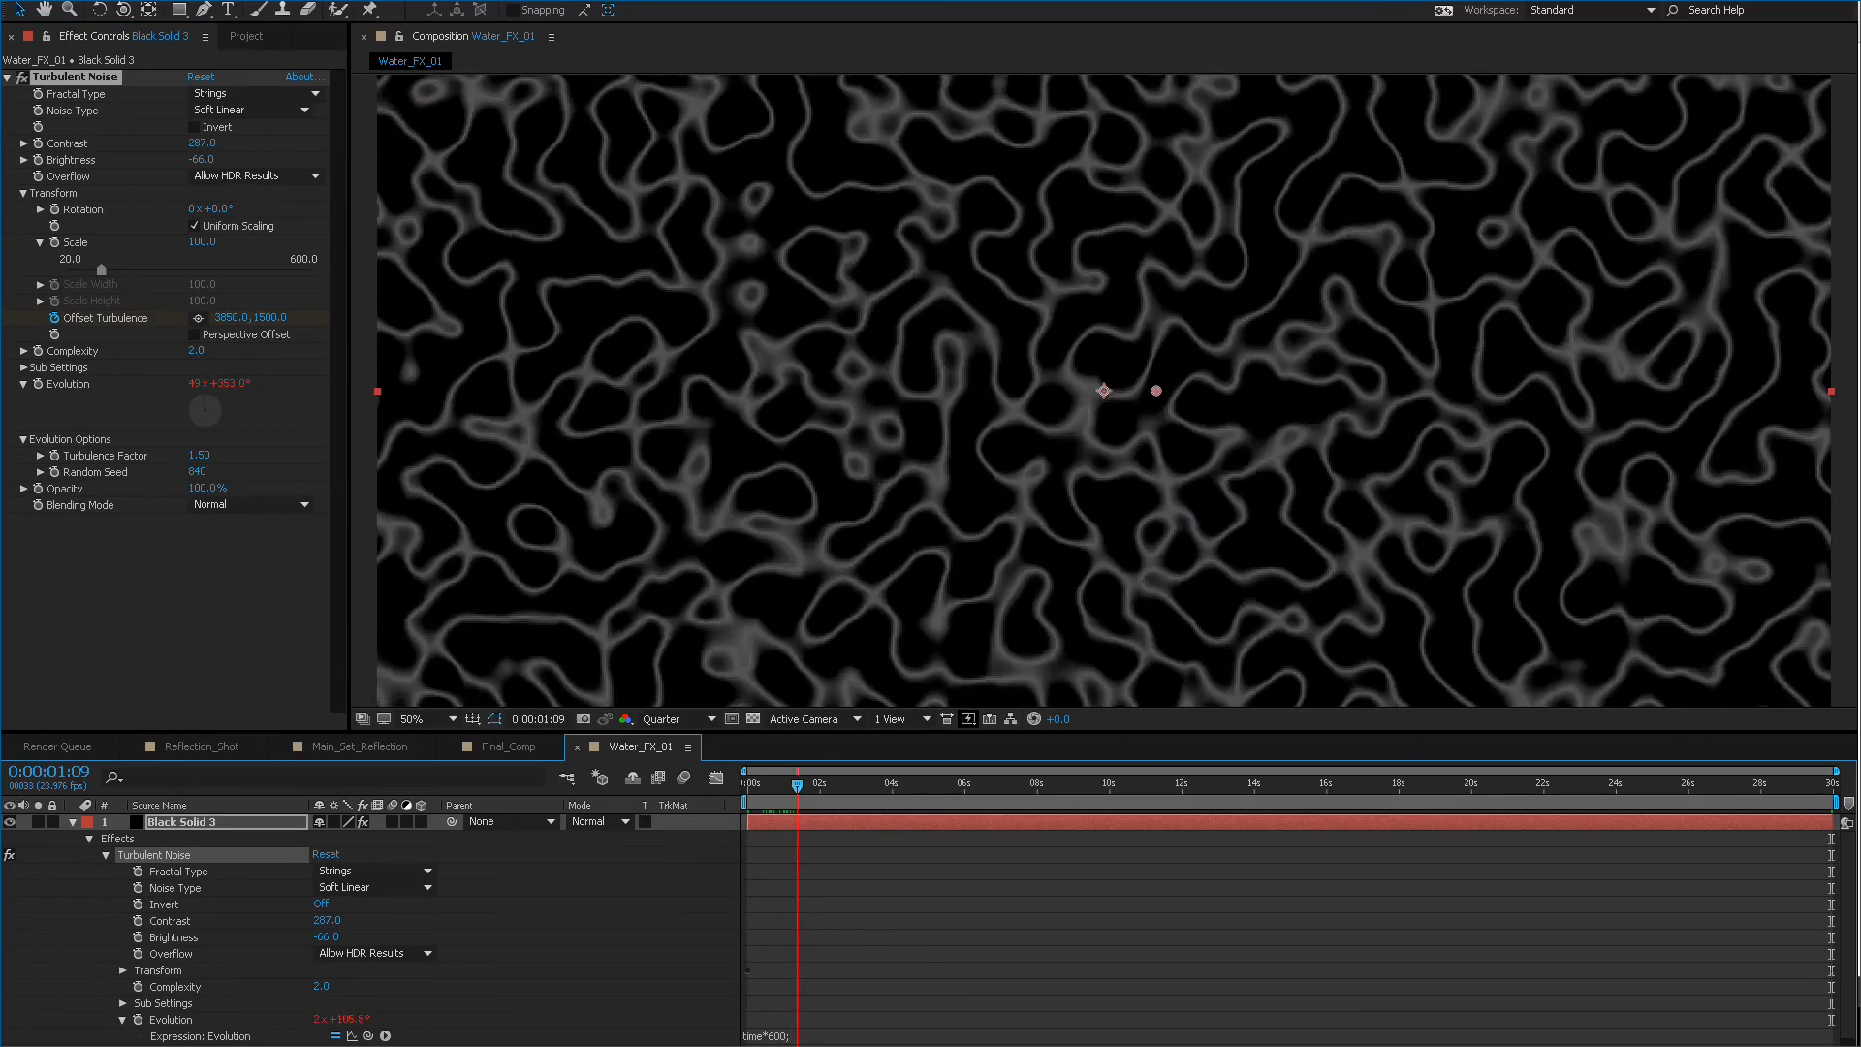
{"action": "key", "text": "space"}
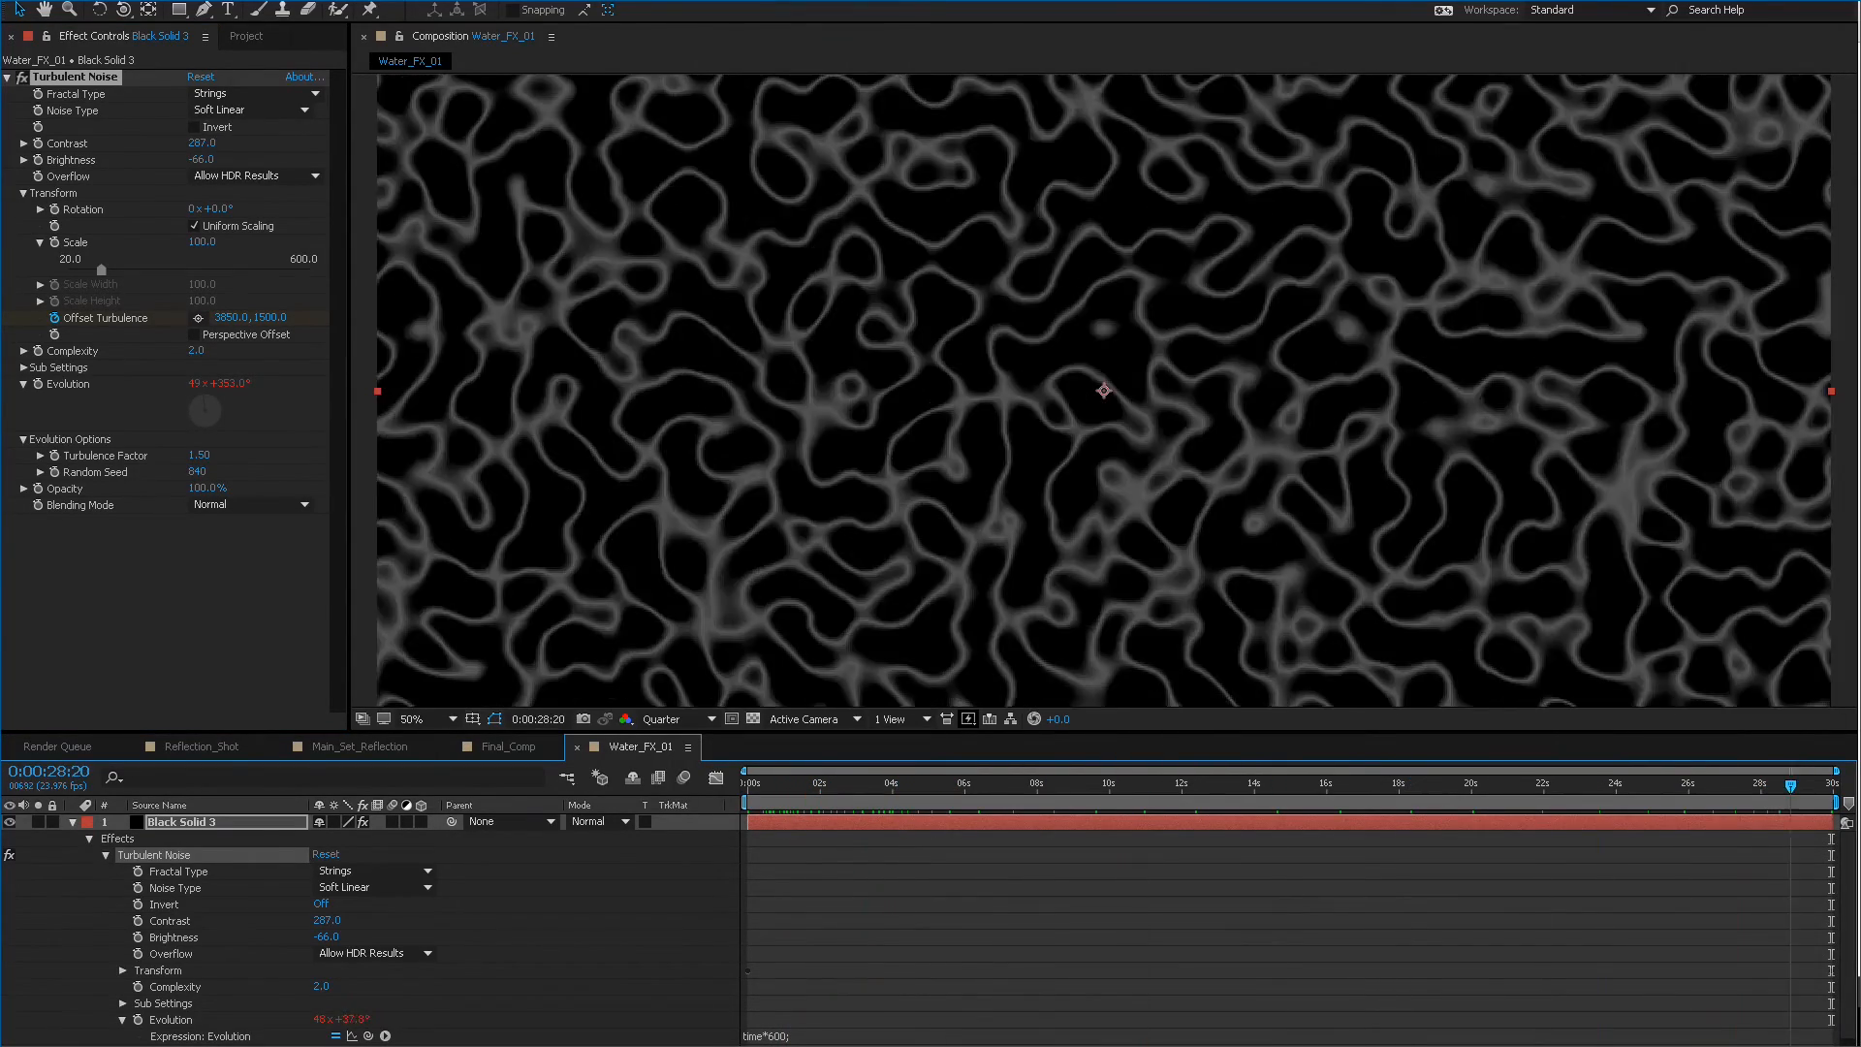
Raise the last-frame Offset Turbulence to 8930, 1500 and preview the faster drift from the start.
{"action": "left_click_drag", "start_coordinate": [231, 317], "coordinate": [452, 317]}
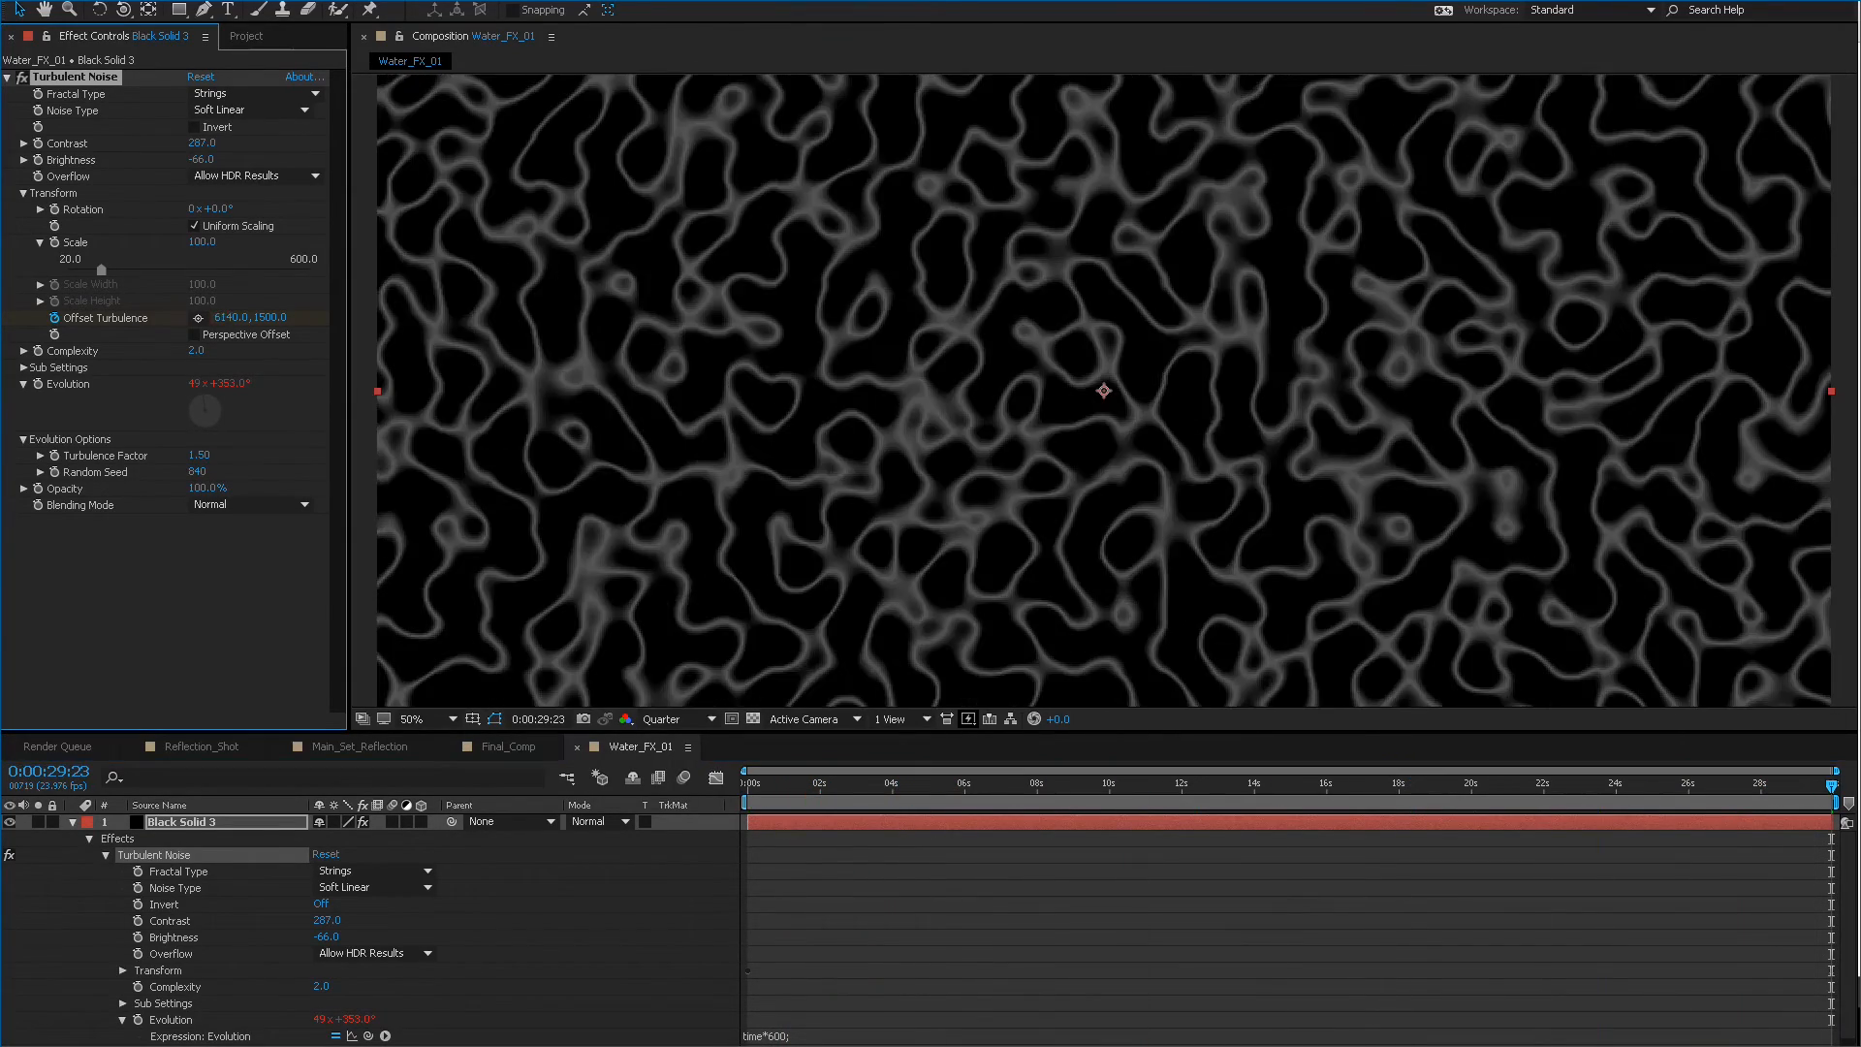
{"action": "key", "text": "space"}
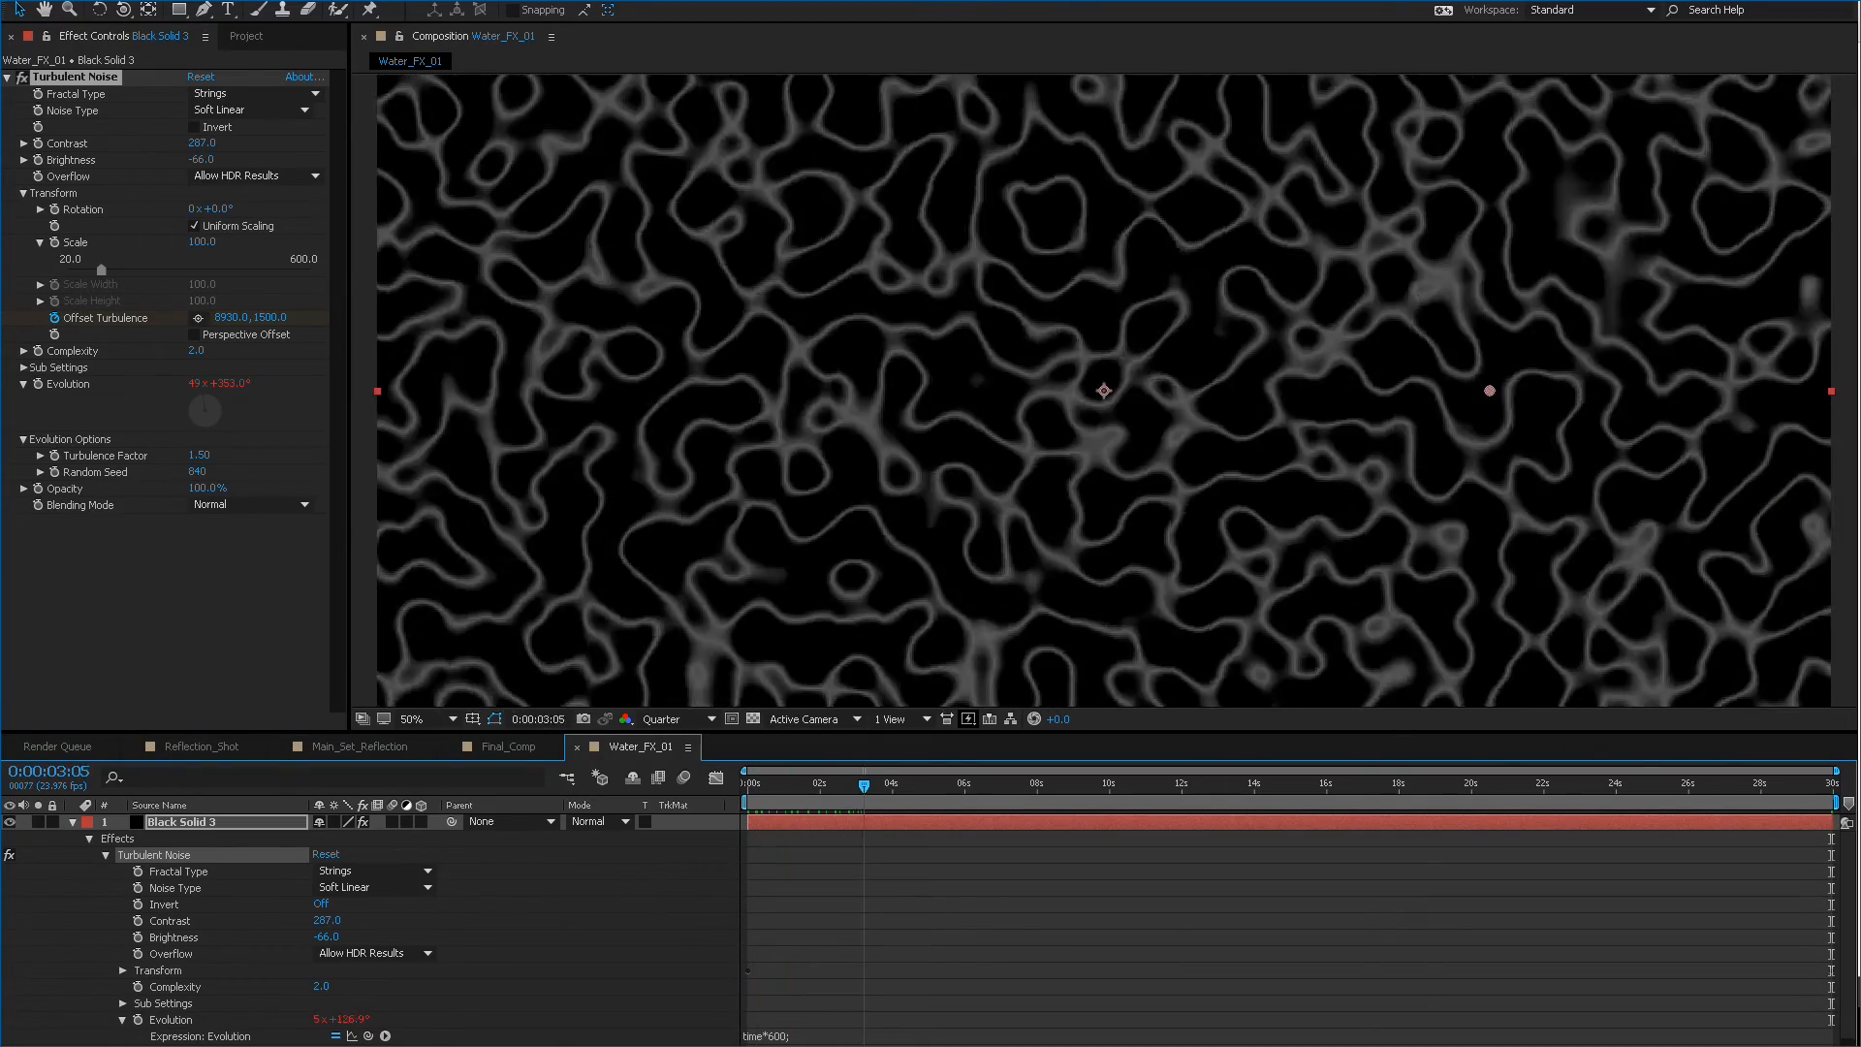
{"action": "key", "text": "Home"}
{"action": "key", "text": "space"}
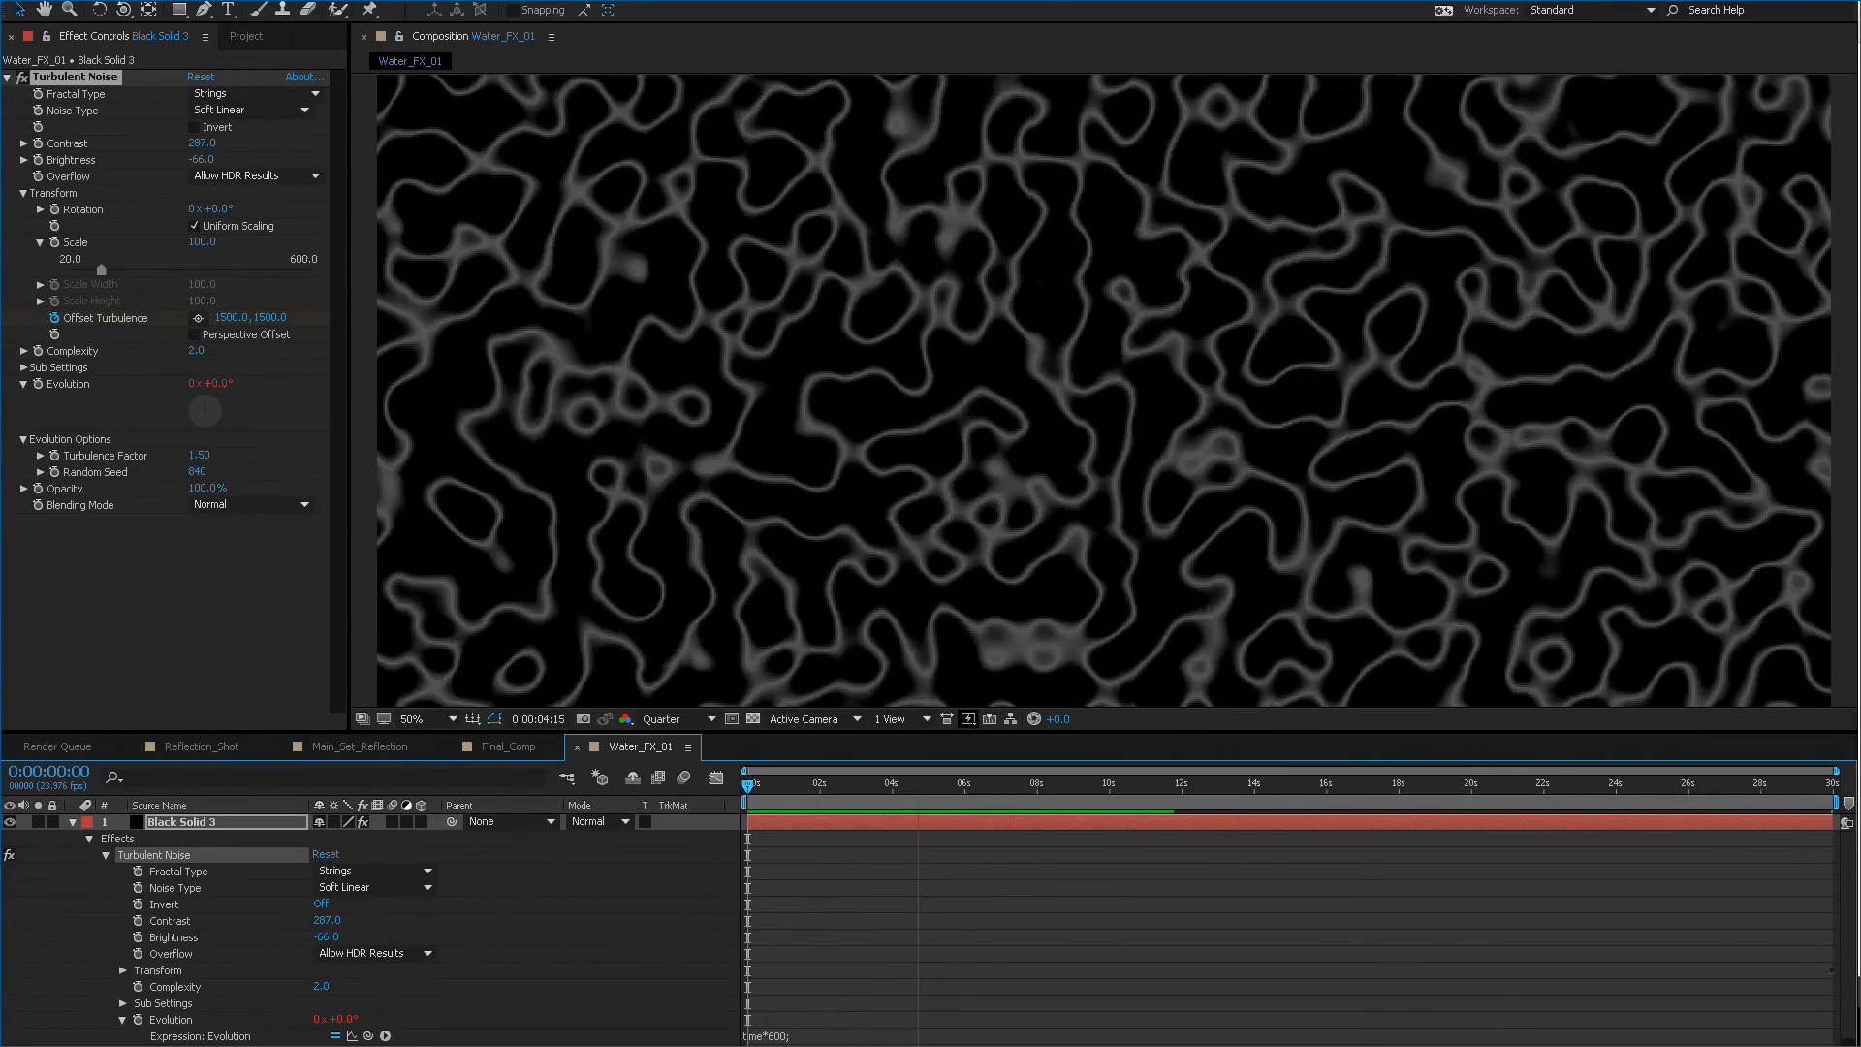
{"action": "key", "text": "space"}
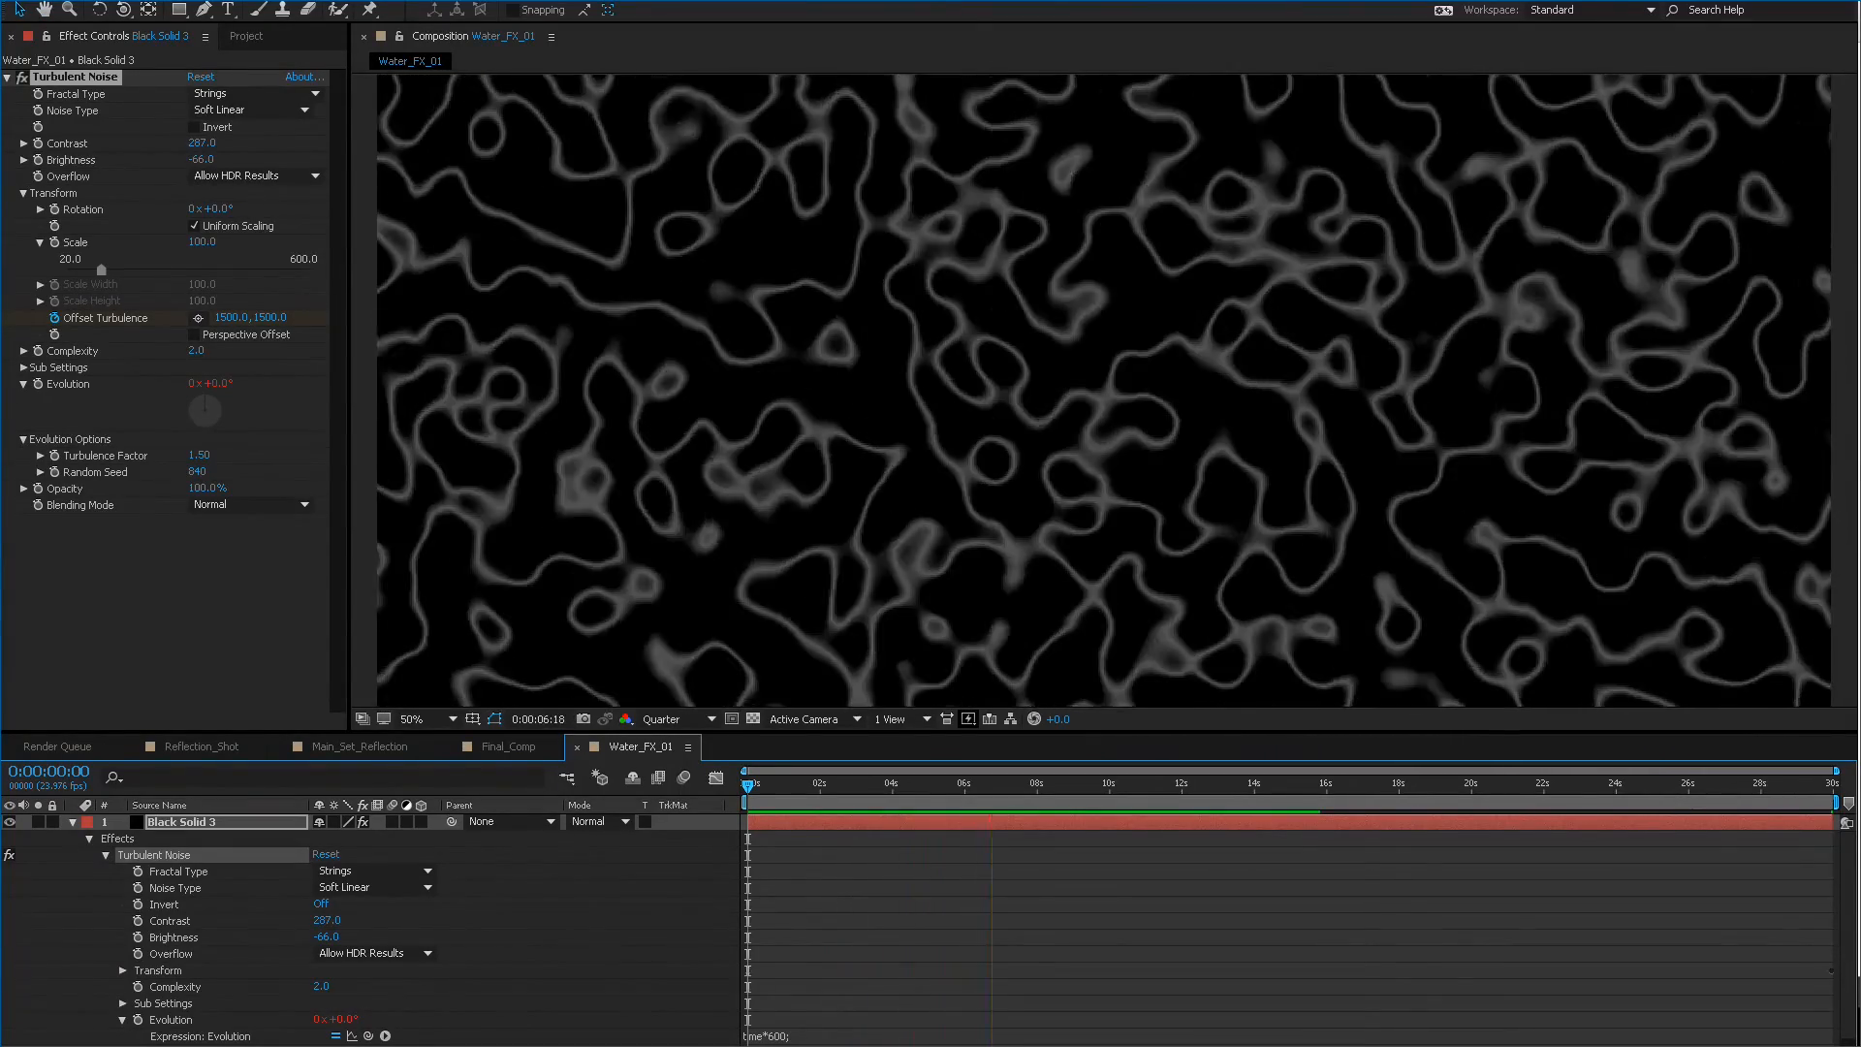
{"action": "left_click", "coordinate": [850, 783]}
{"action": "key", "text": "Home"}
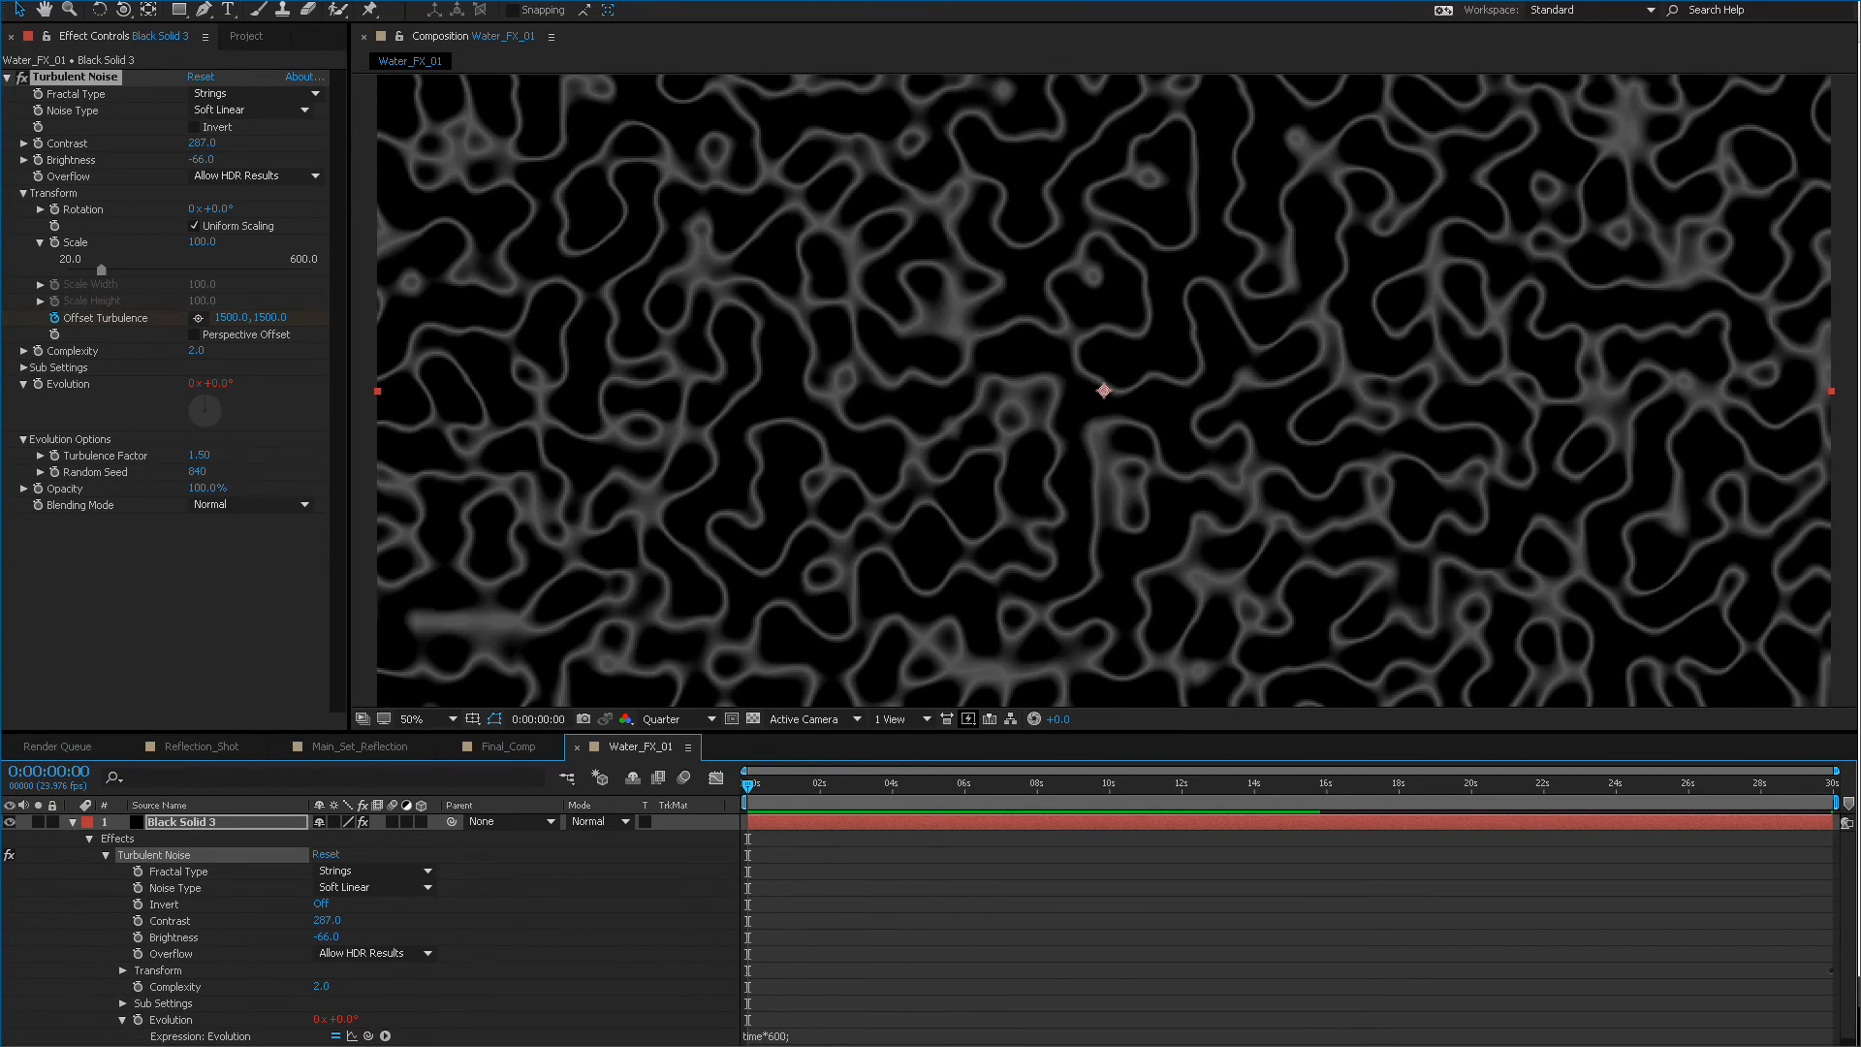
Set the Turbulent Noise Scale to 70 and preview the finer pattern.
{"action": "left_click", "coordinate": [201, 243]}
{"action": "type", "text": "7"}
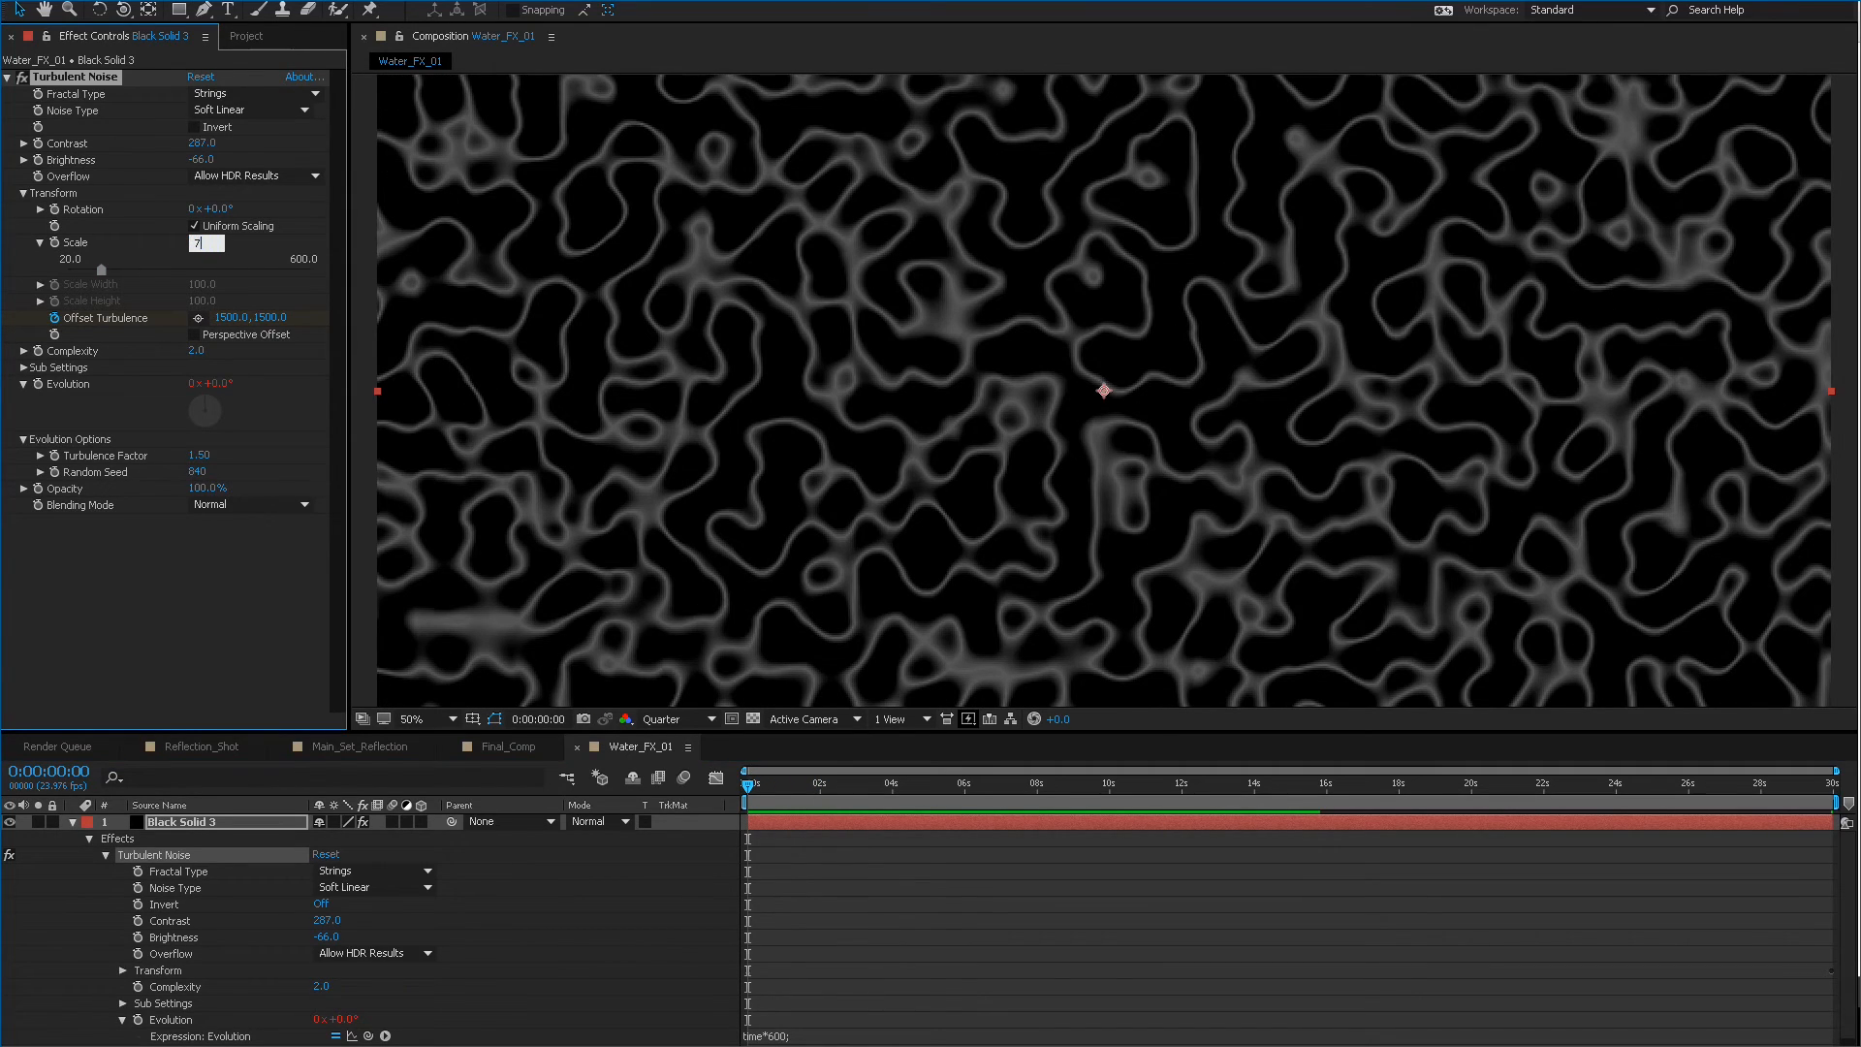
{"action": "key", "text": "Return"}
{"action": "left_click", "coordinate": [197, 242]}
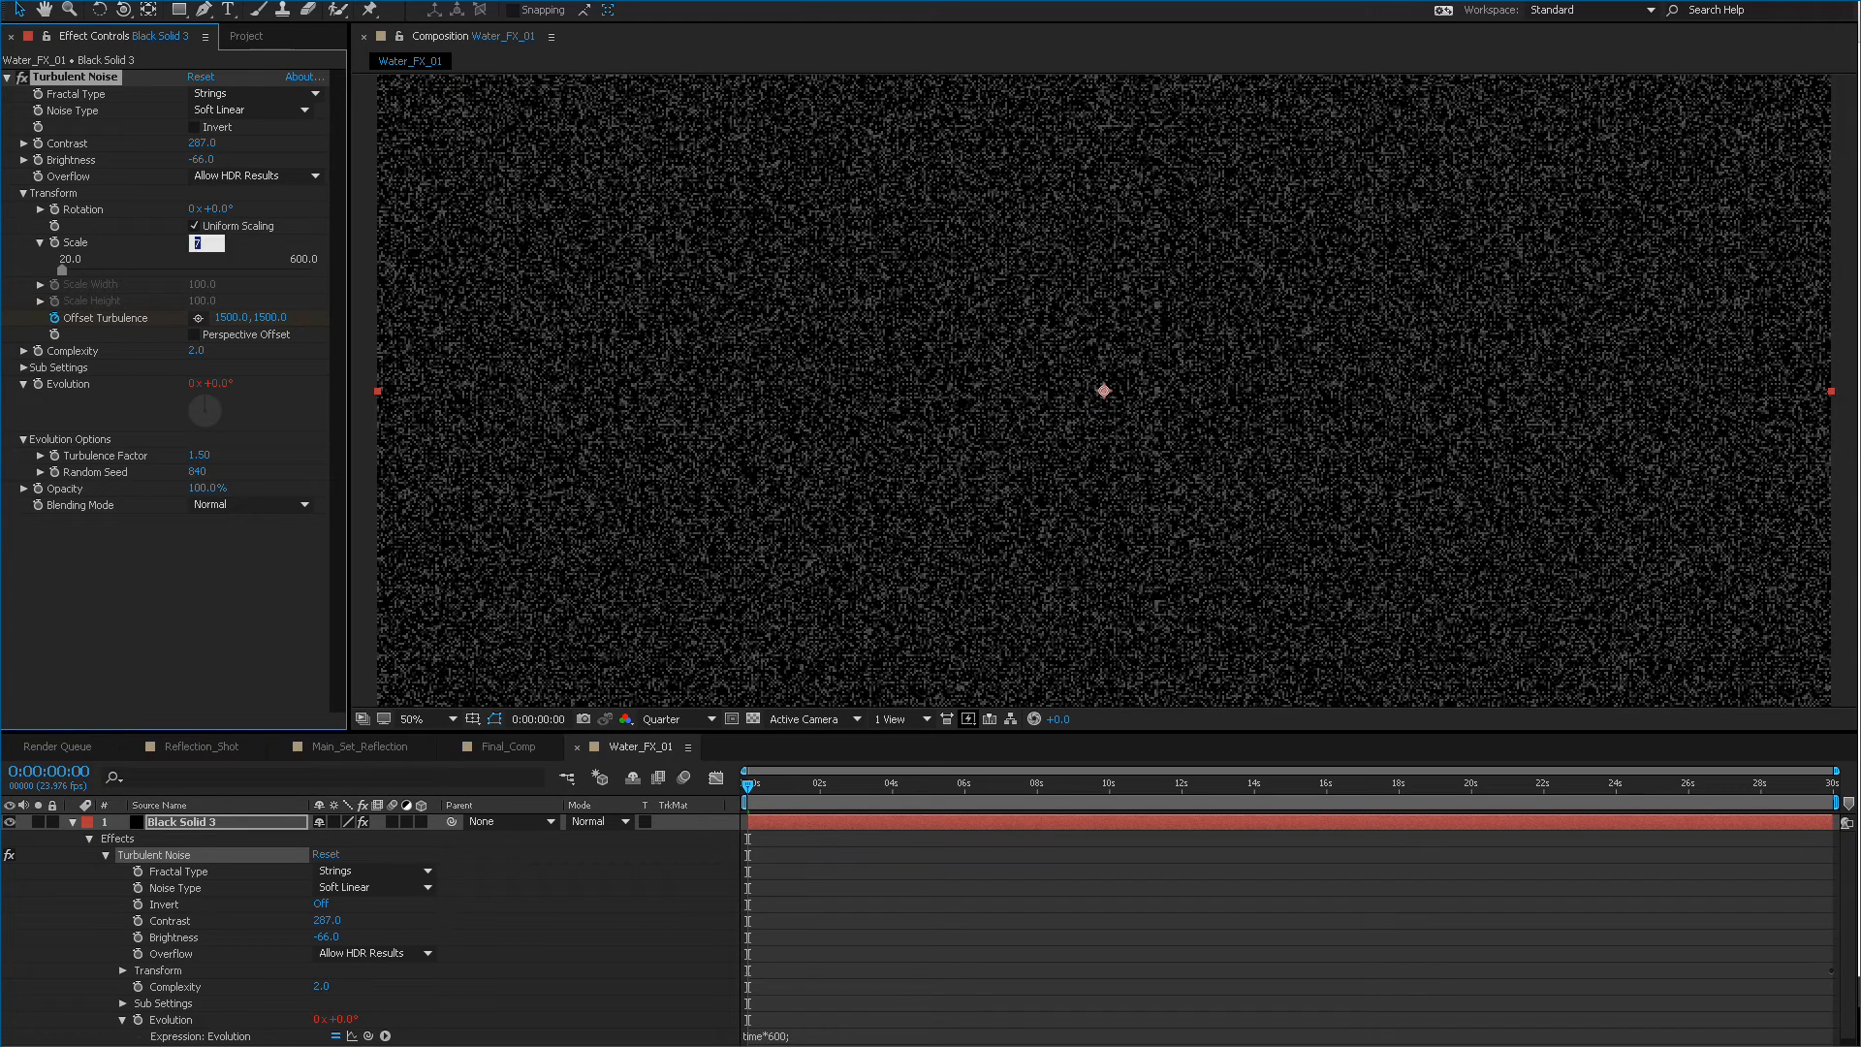
{"action": "type", "text": "0"}
{"action": "key", "text": "Return"}
{"action": "key", "text": "space"}
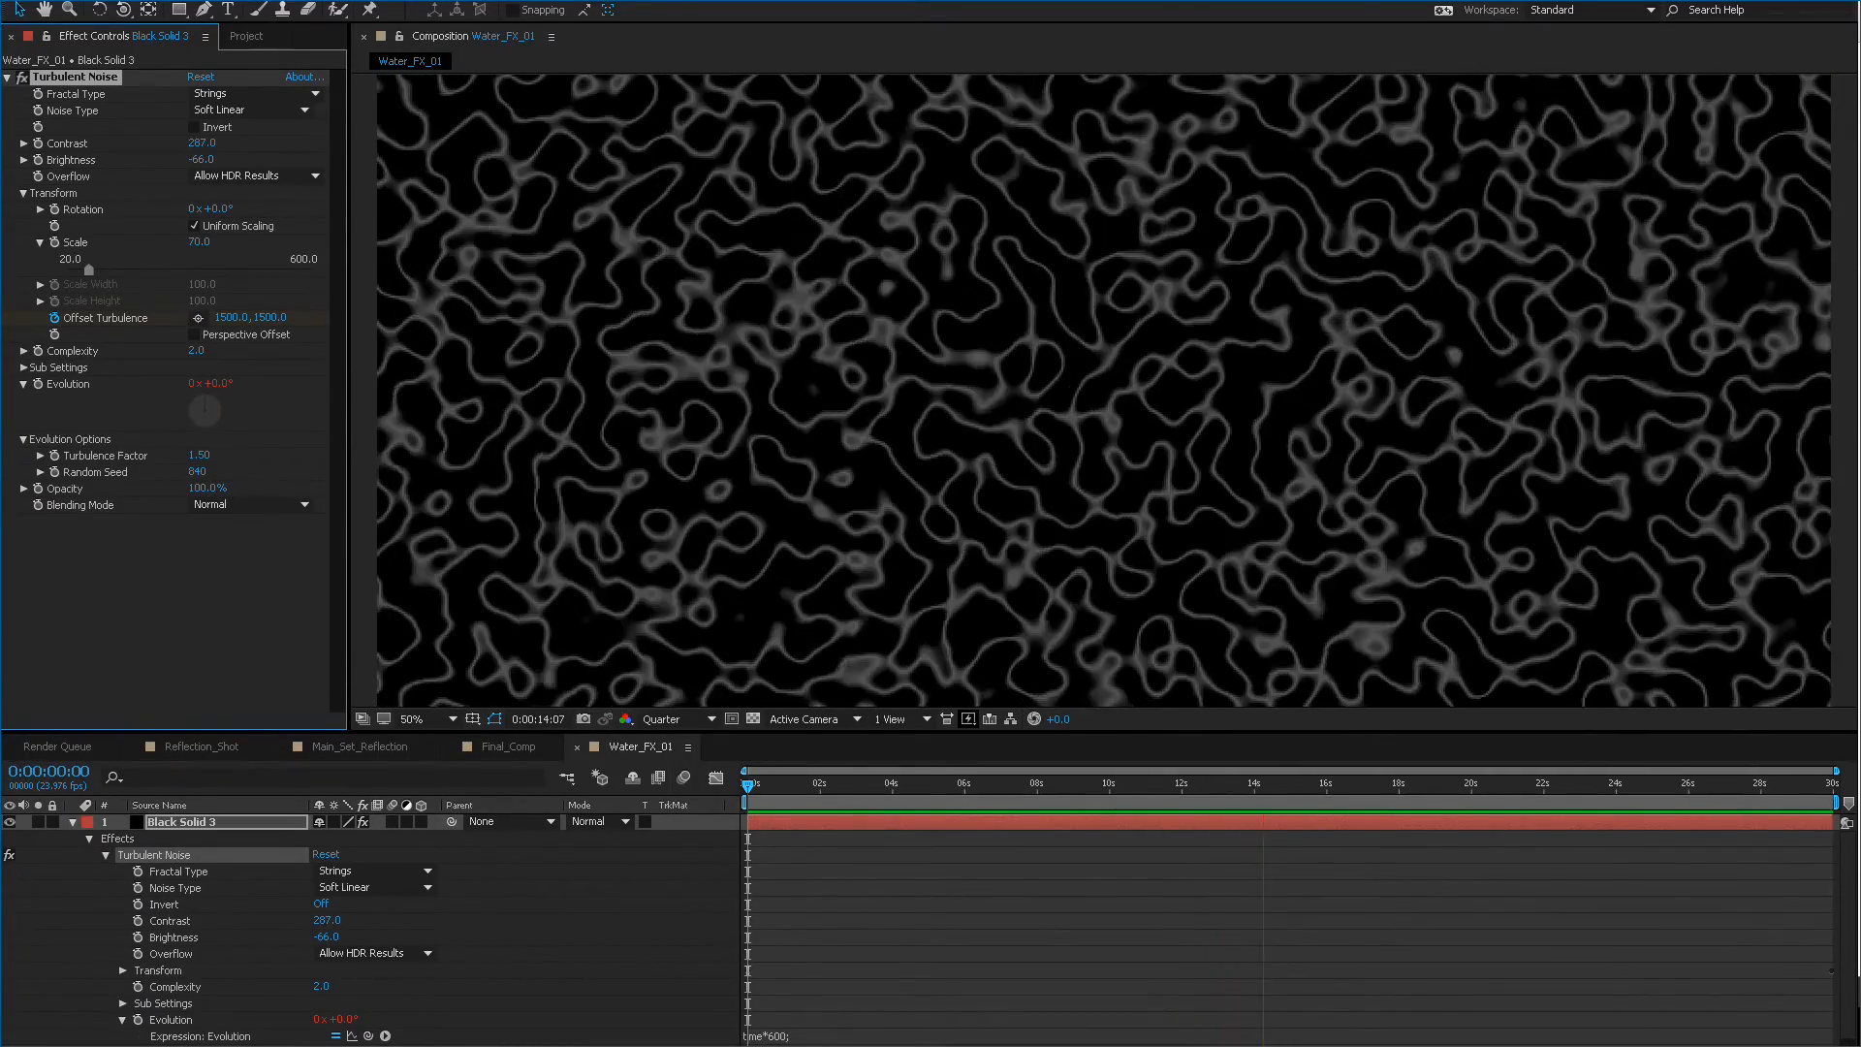
{"action": "key", "text": "space"}
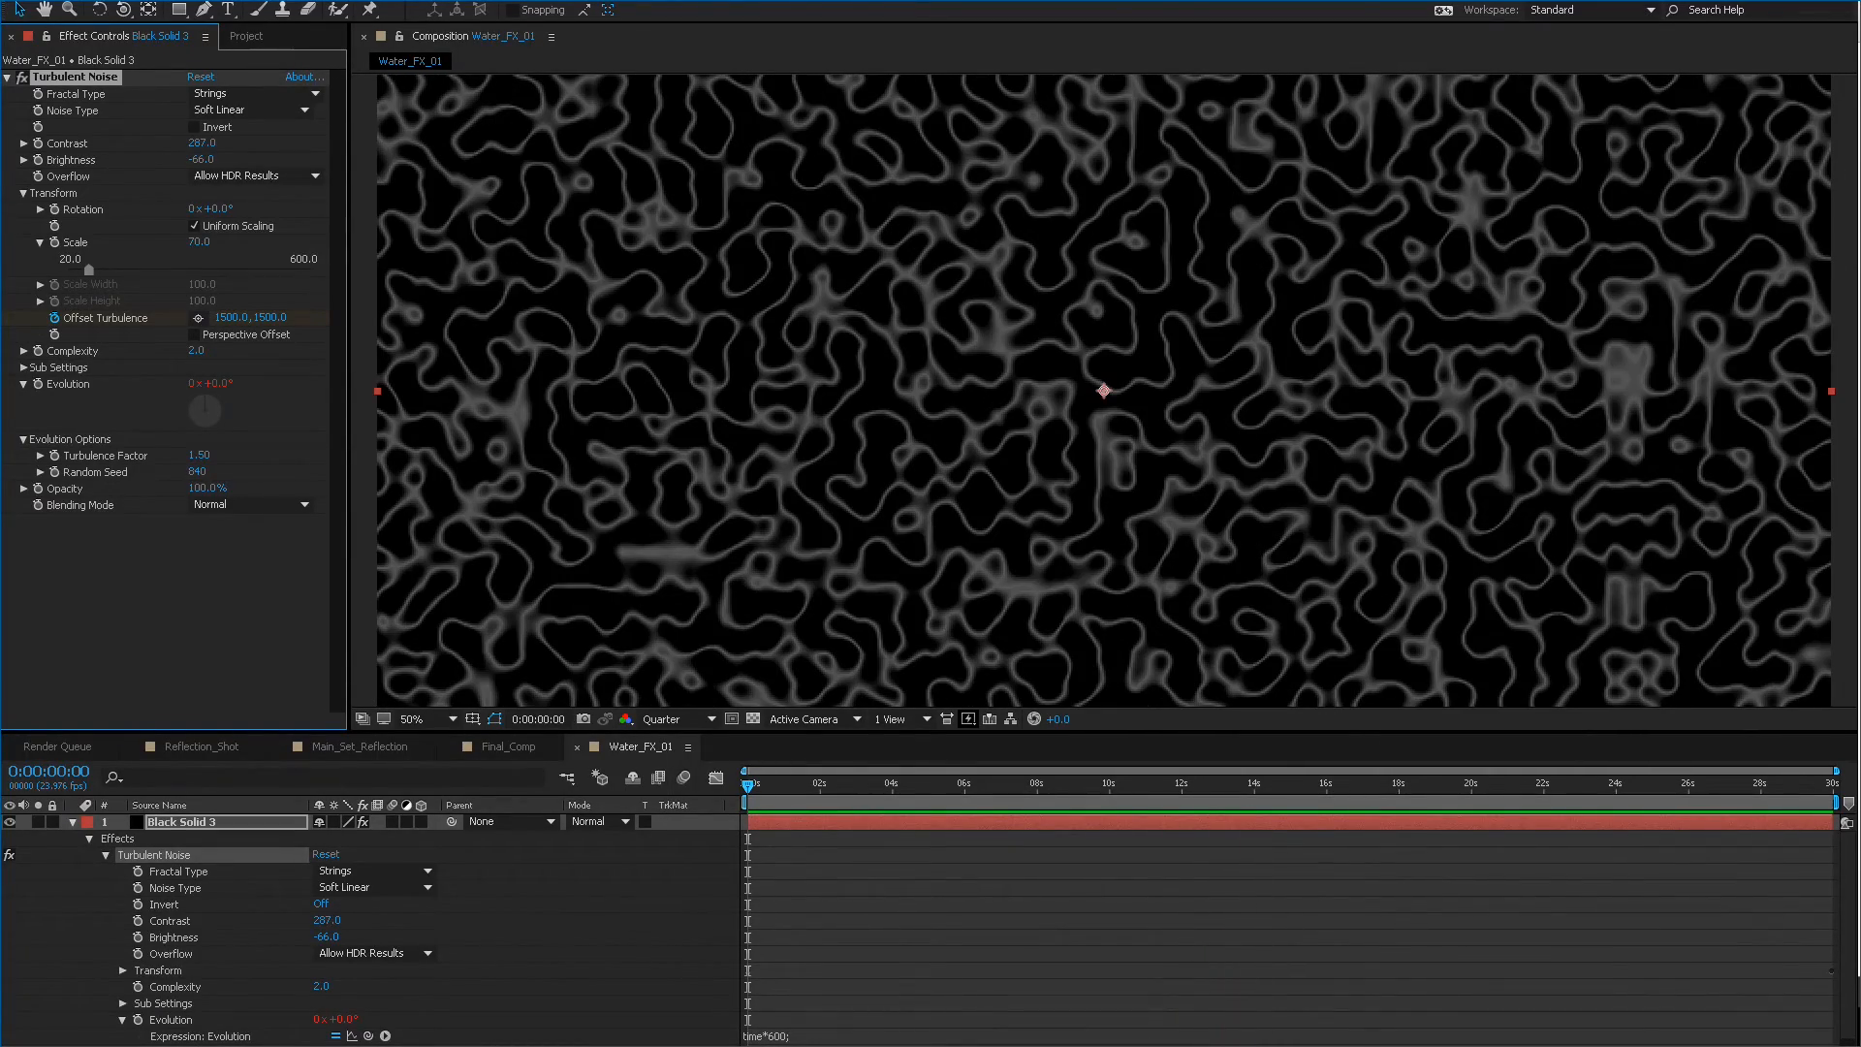
Preview the full noise pattern and step frame by frame around the 2-second mark to examine how it moves.
{"action": "key", "text": "comma"}
{"action": "key", "text": "space"}
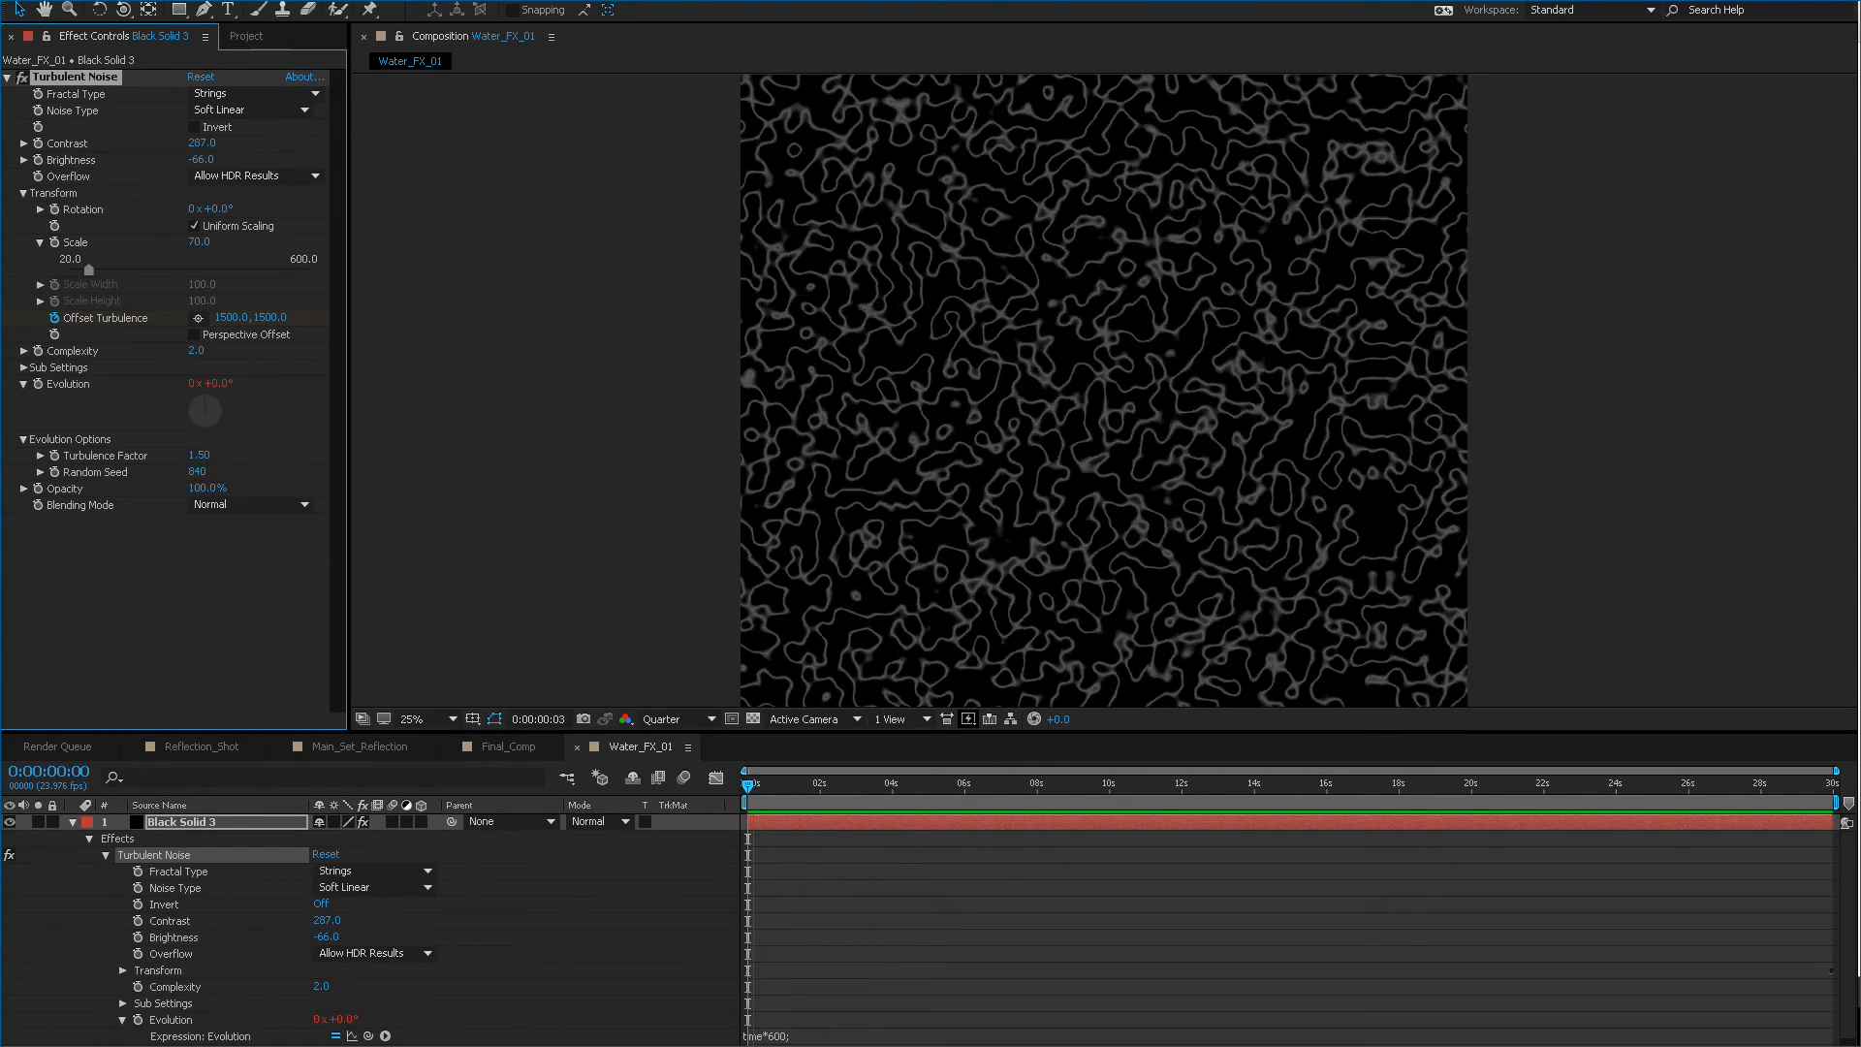
{"action": "key", "text": "space"}
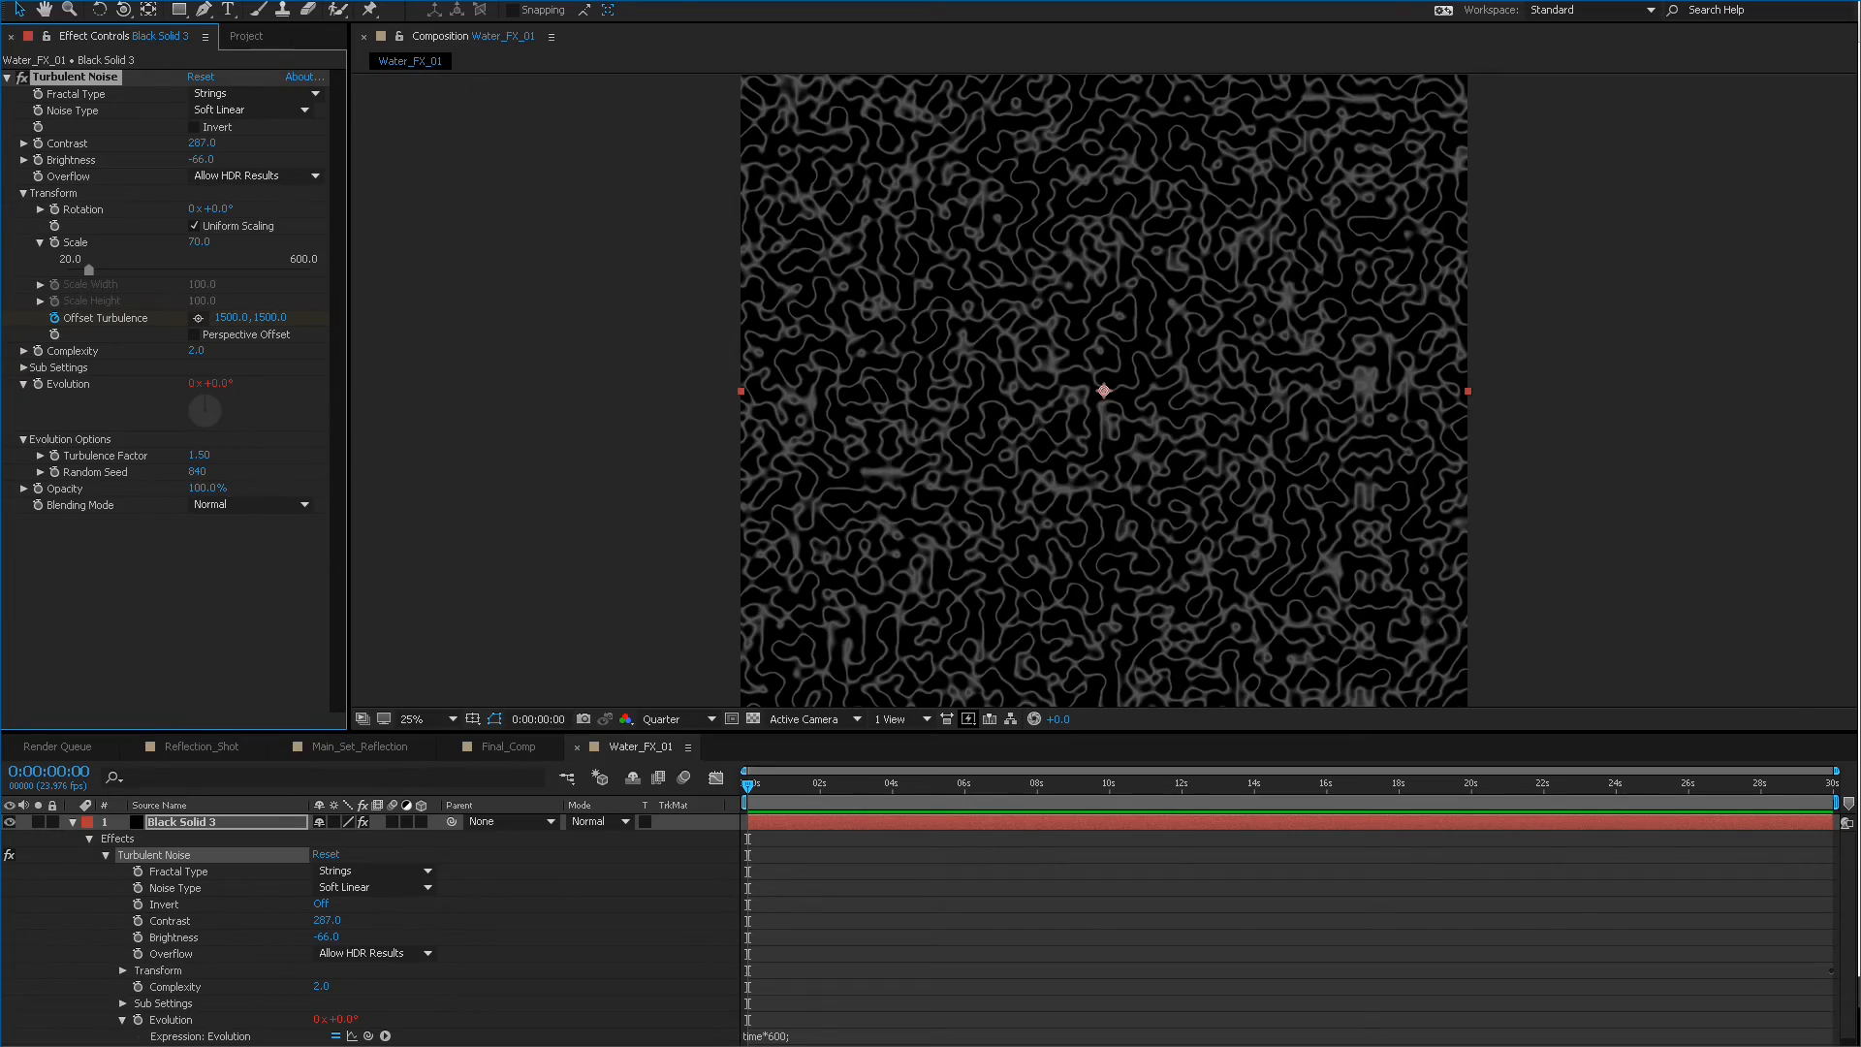
{"action": "key", "text": "space"}
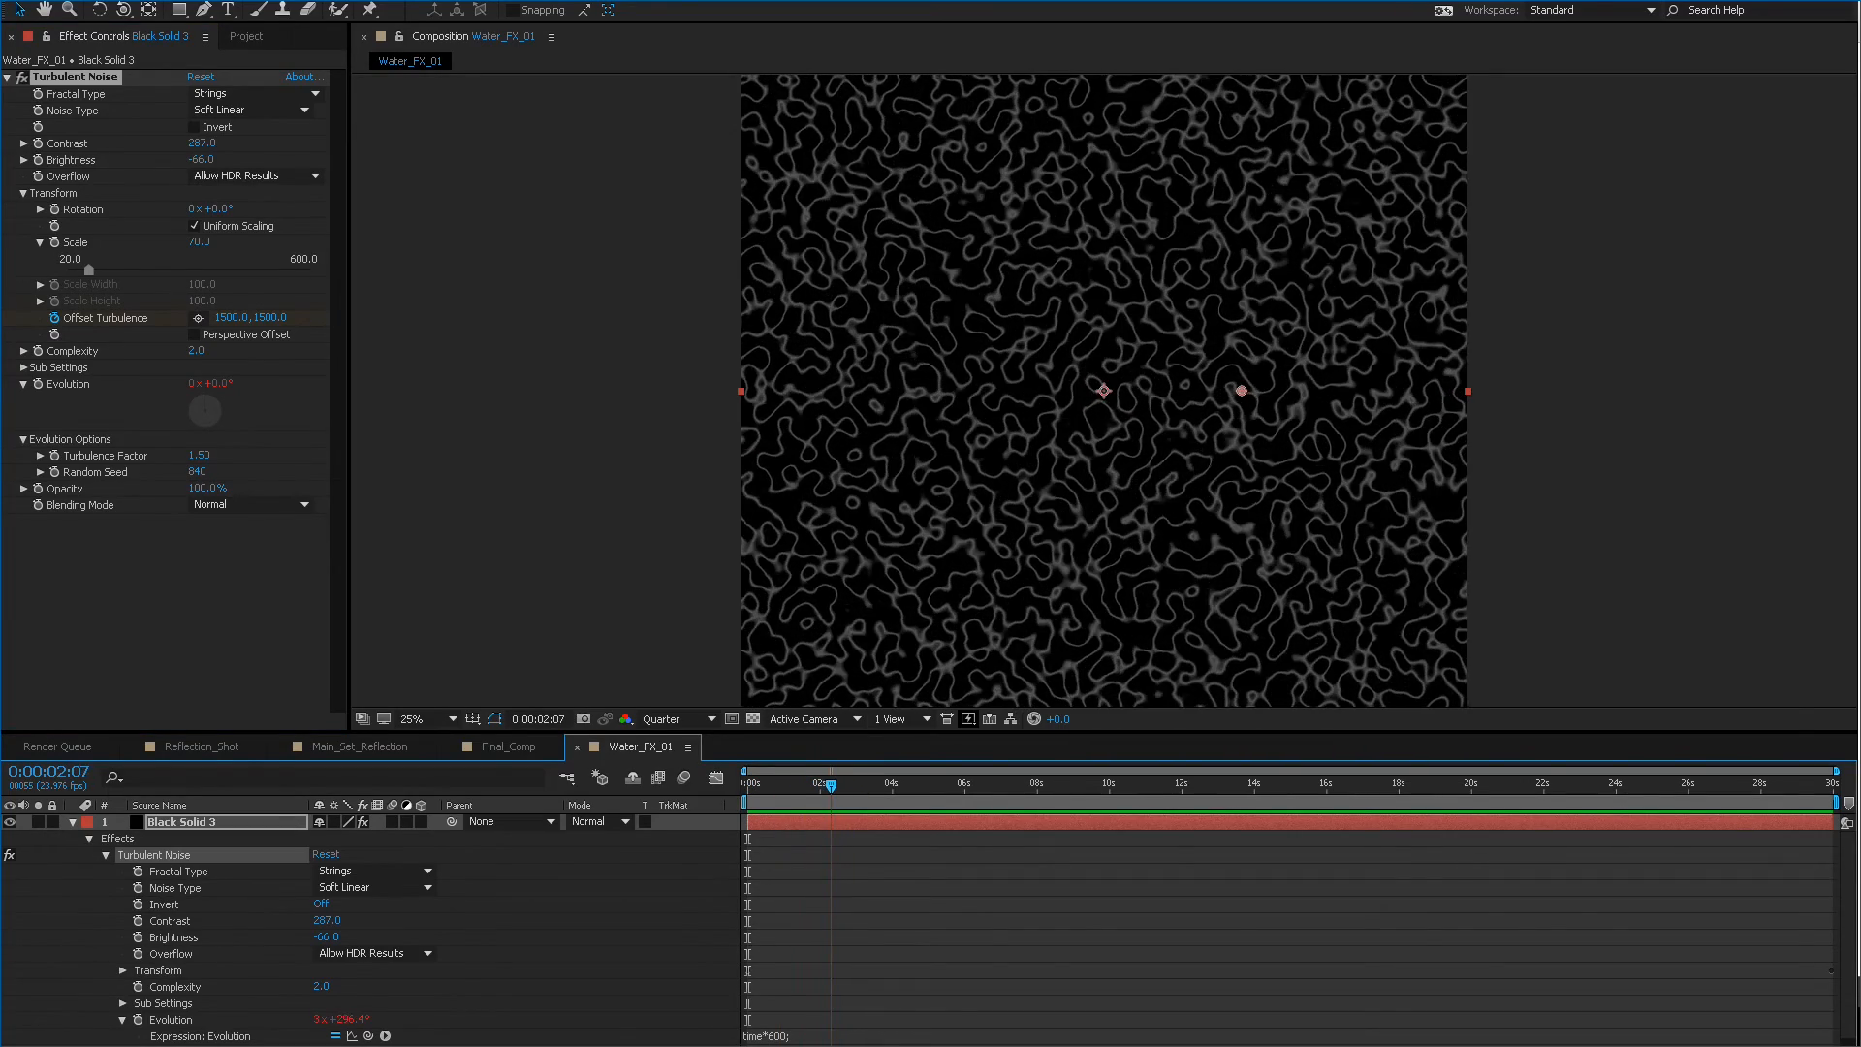
{"action": "left_click_drag", "start_coordinate": [842, 784], "coordinate": [831, 785]}
{"action": "key", "text": "Page_Down"}
{"action": "key", "text": "Page_Down"}
{"action": "key", "text": "Page_Down"}
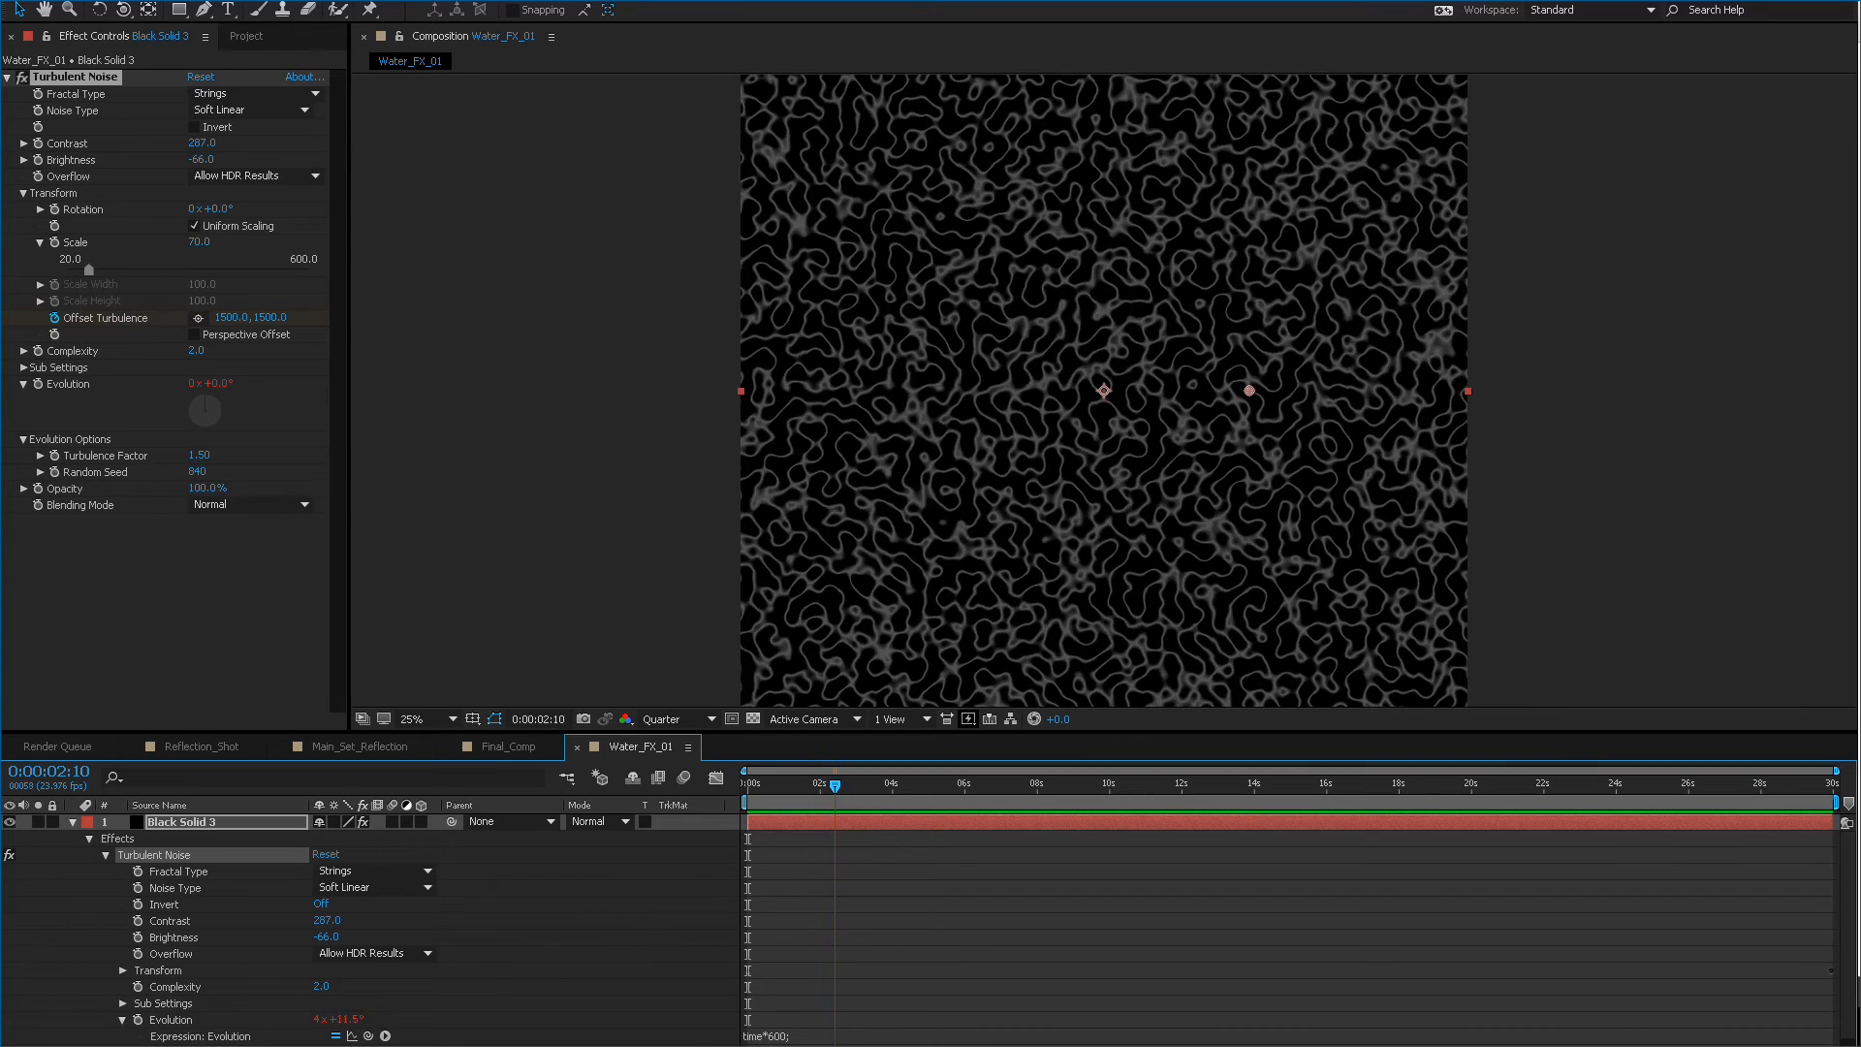
{"action": "key", "text": "Page_Up"}
{"action": "key", "text": "Page_Down"}
{"action": "key", "text": "Page_Down"}
{"action": "key", "text": "Page_Up"}
{"action": "key", "text": "Page_Up"}
{"action": "key", "text": "Page_Up"}
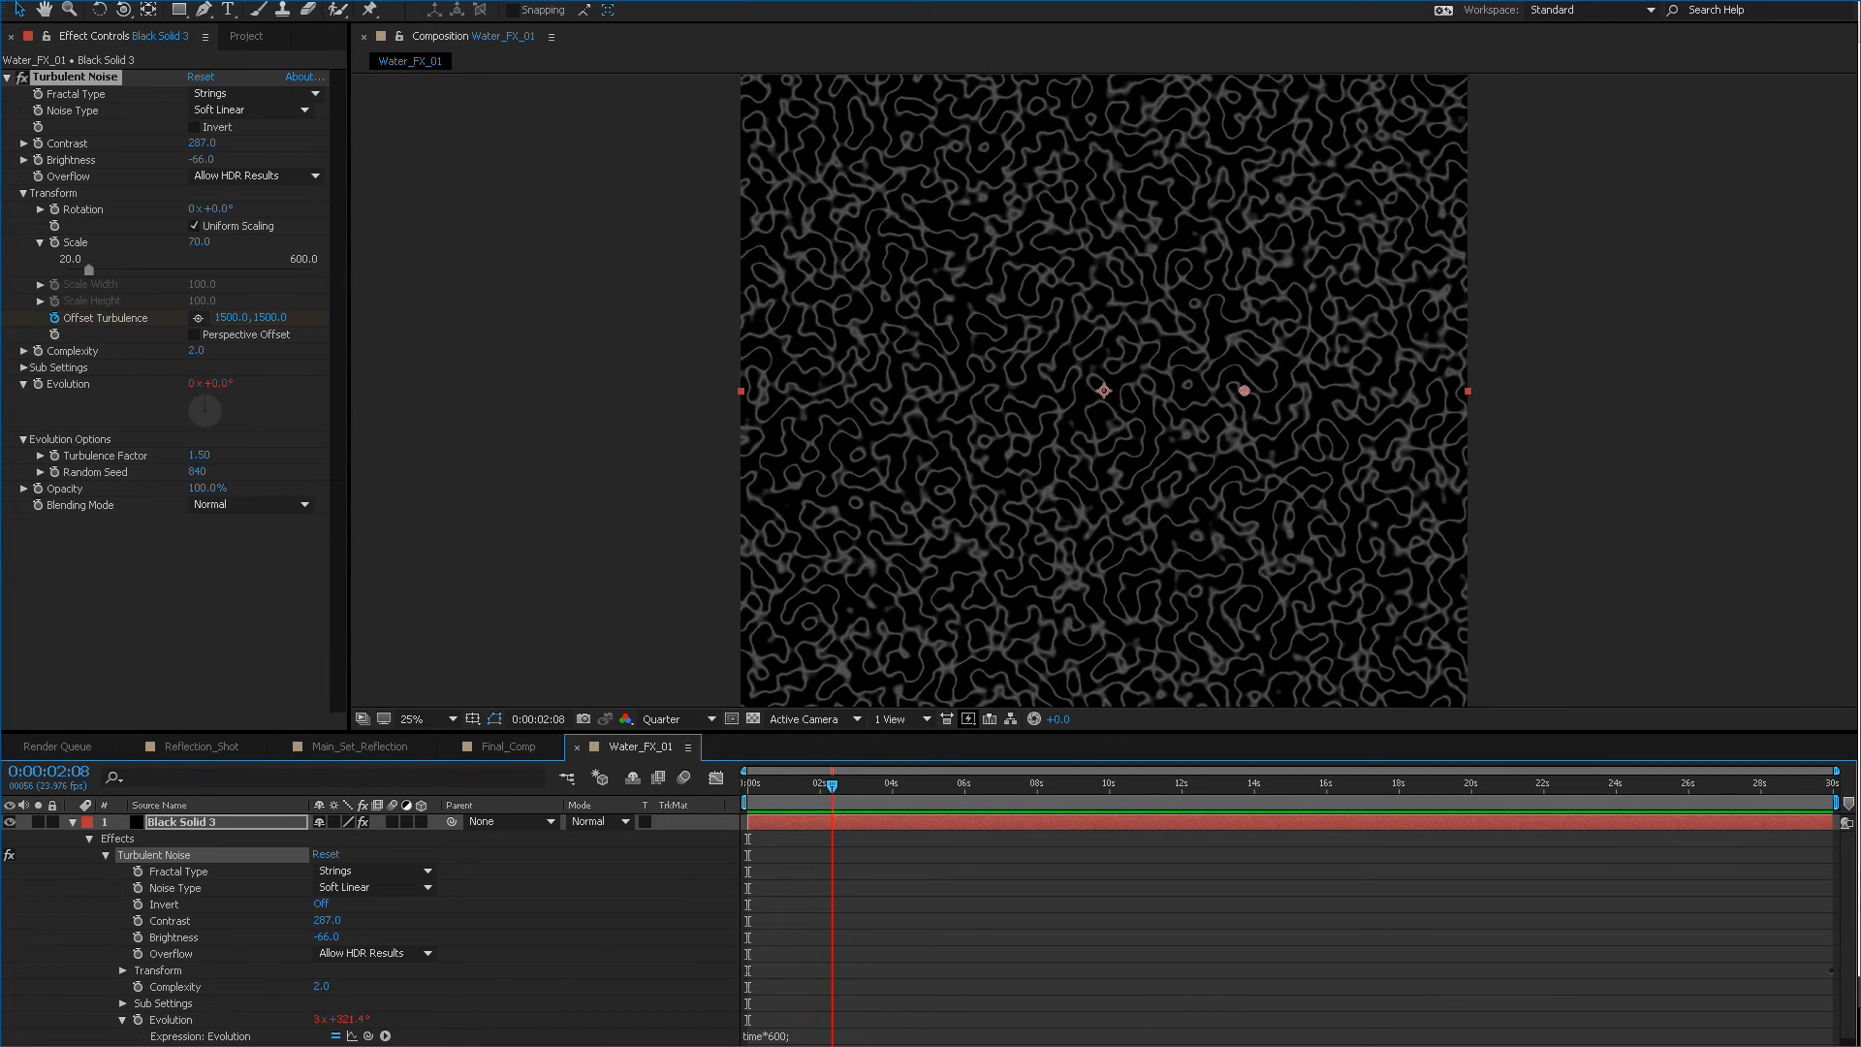
{"action": "key", "text": "Page_Up"}
{"action": "key", "text": "Page_Up"}
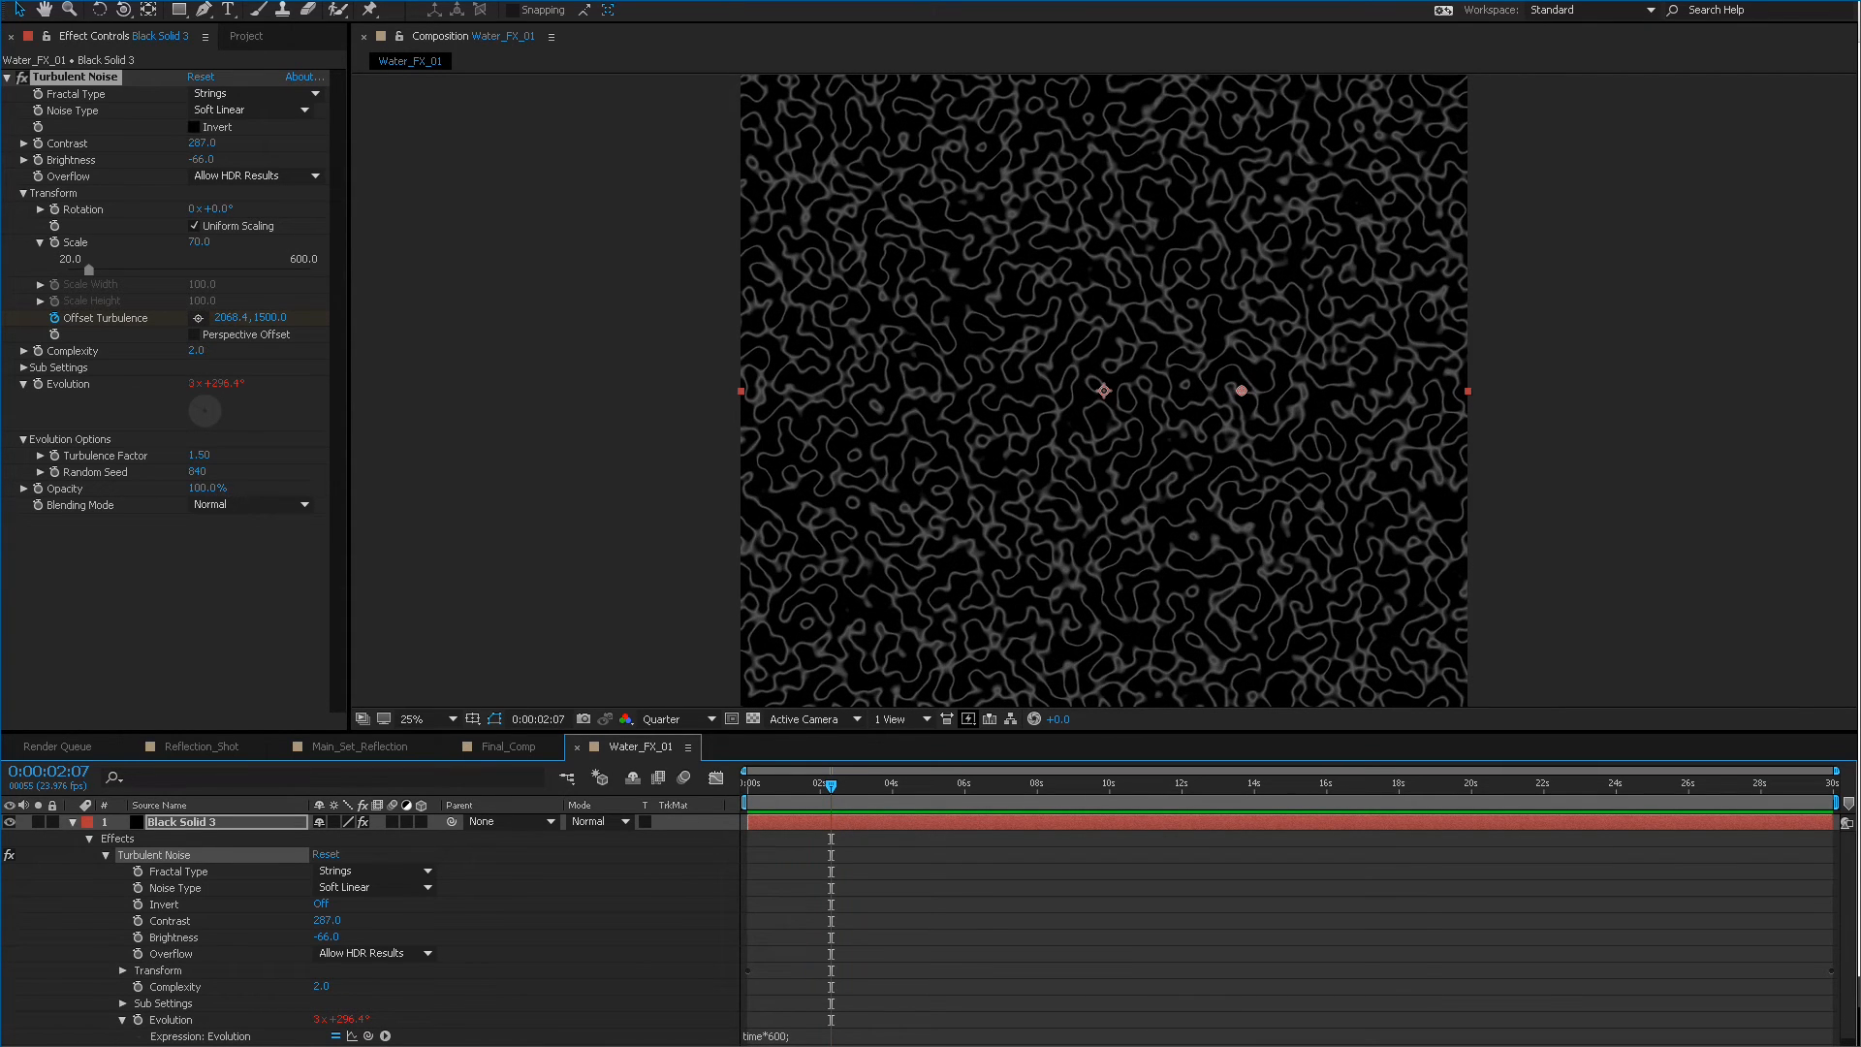
Try inverting the Turbulent Noise, undo the inversion, and preview the original pattern for comparison.
{"action": "left_click", "coordinate": [194, 127]}
{"action": "key", "text": "space"}
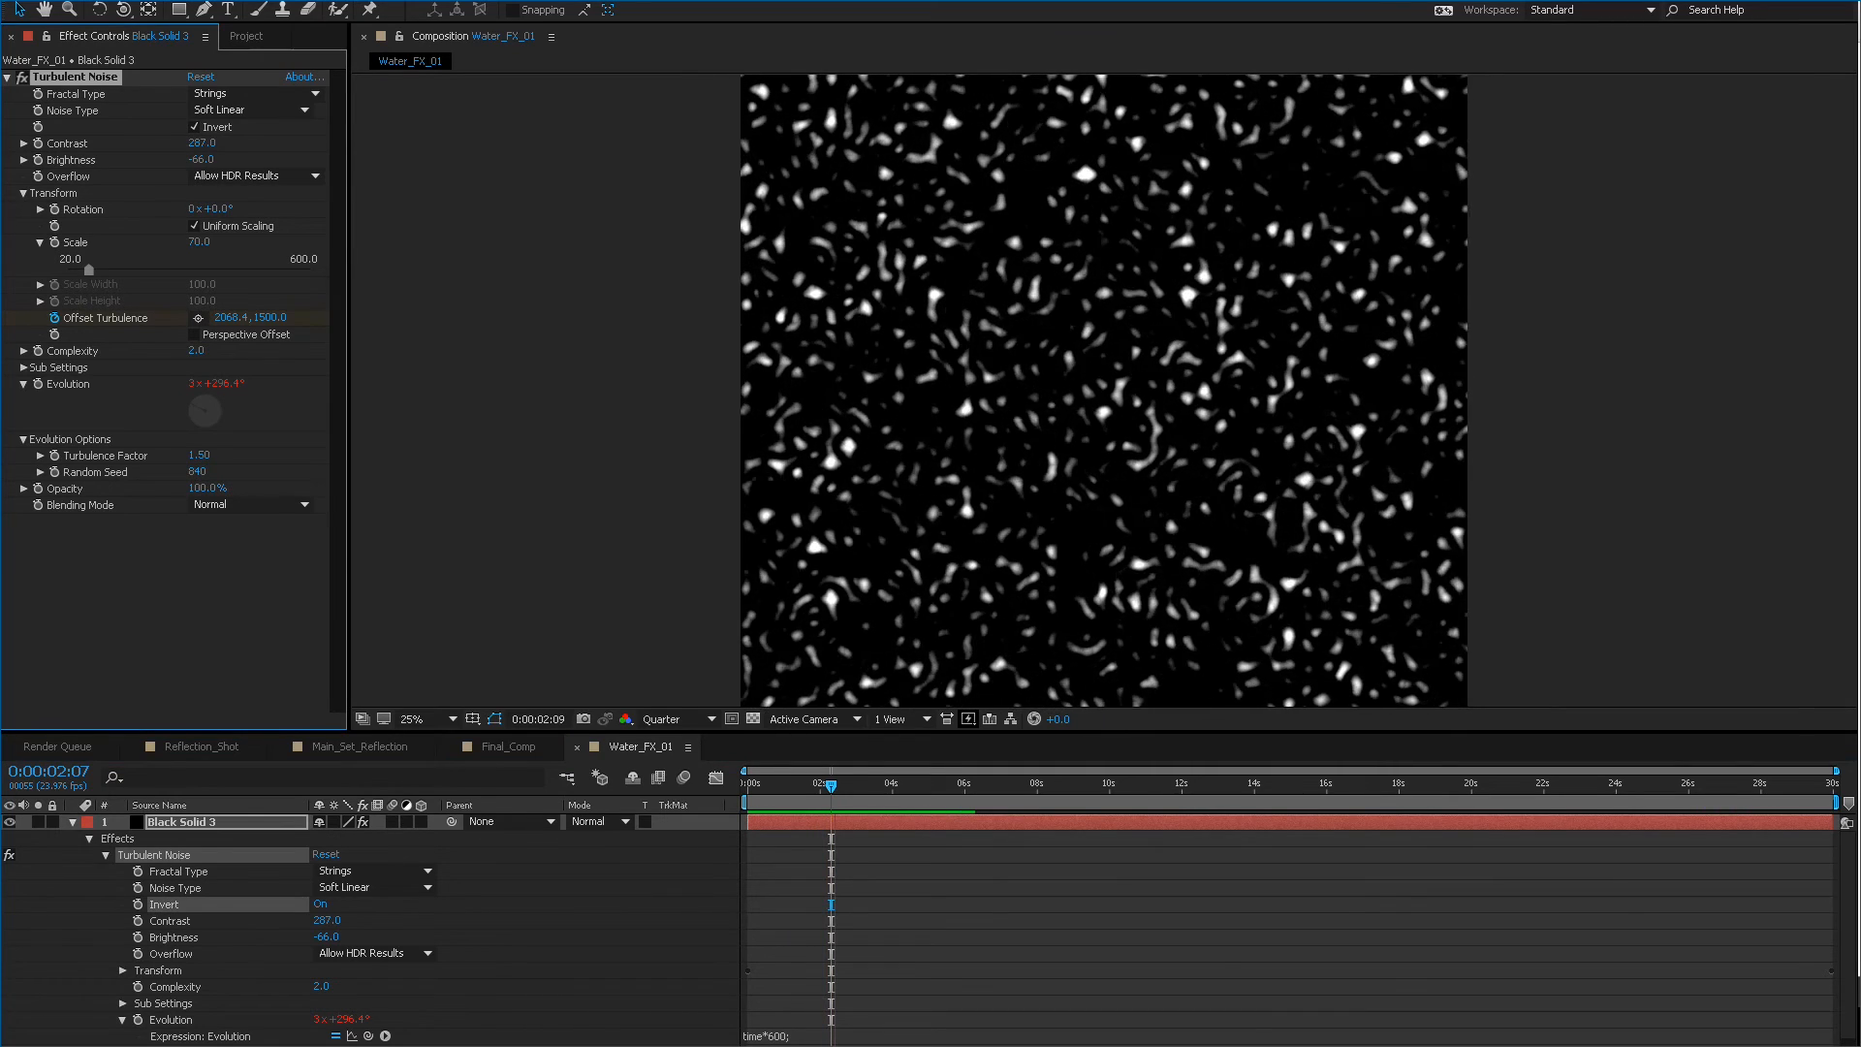
{"action": "key", "text": "space"}
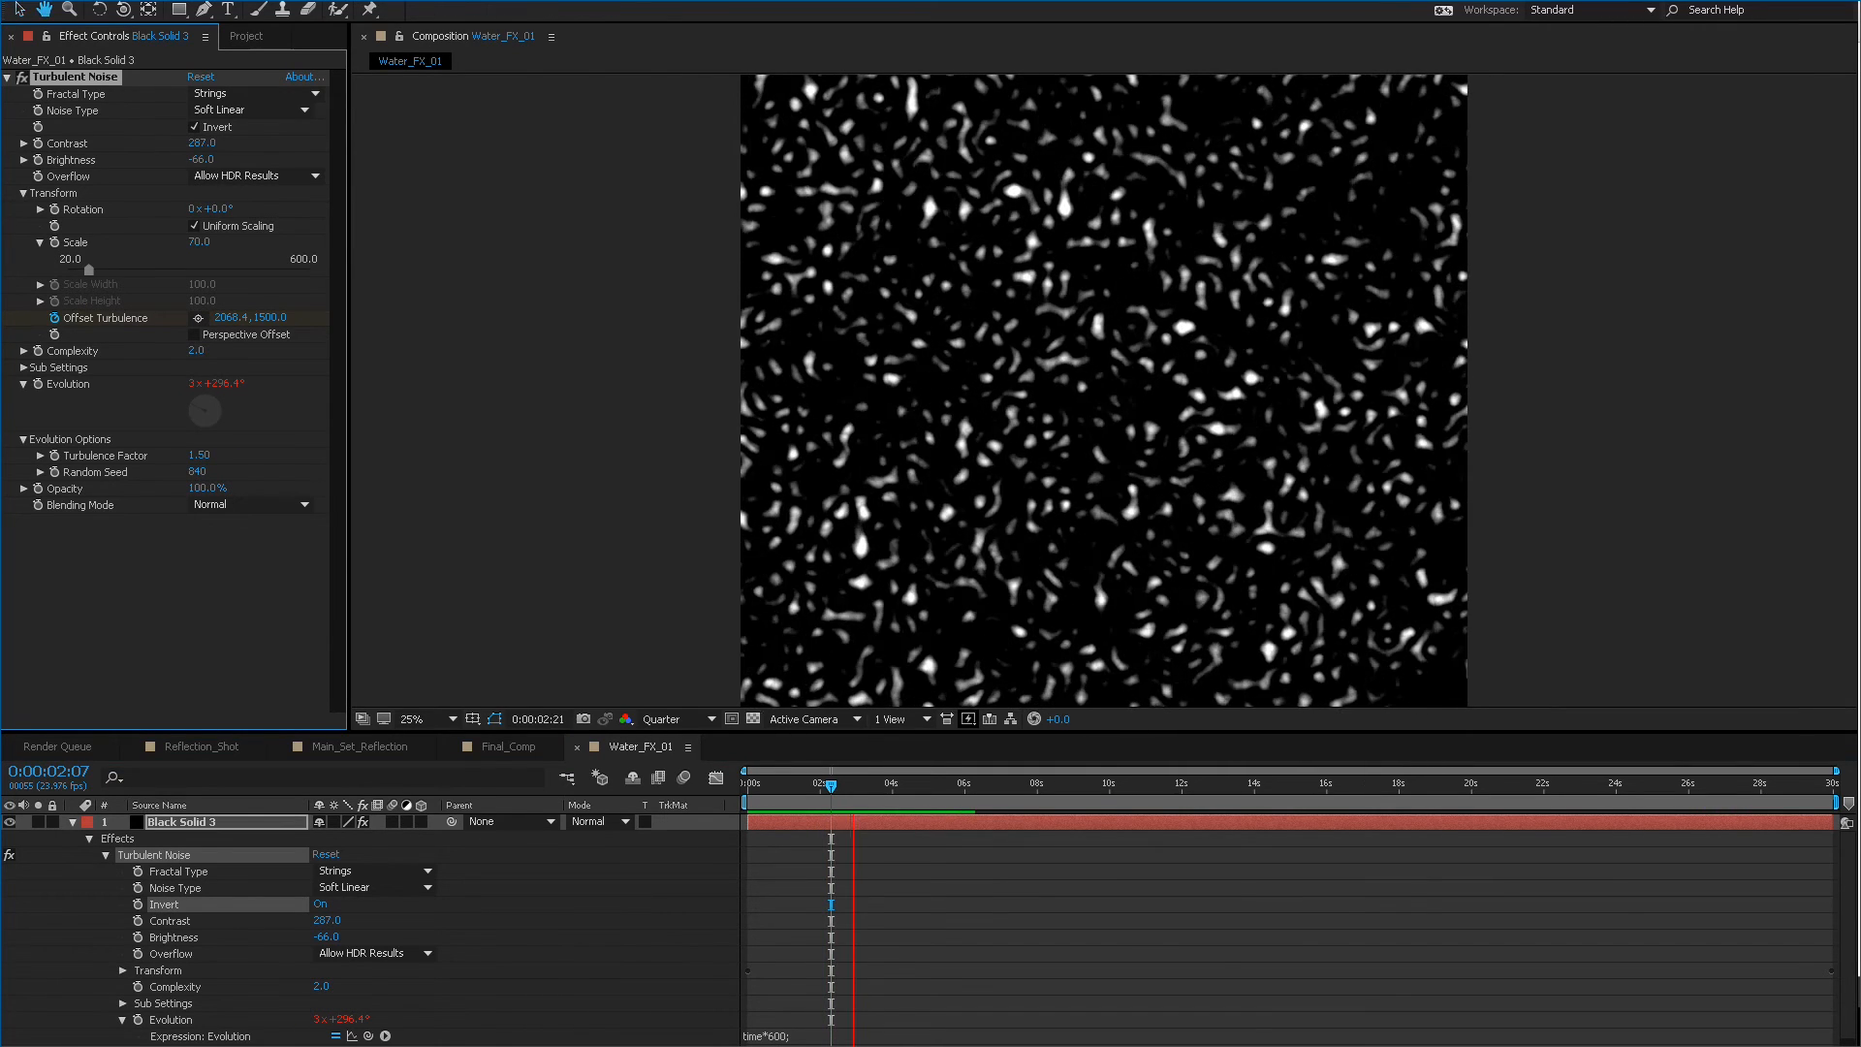
{"action": "key", "text": "ctrl+z"}
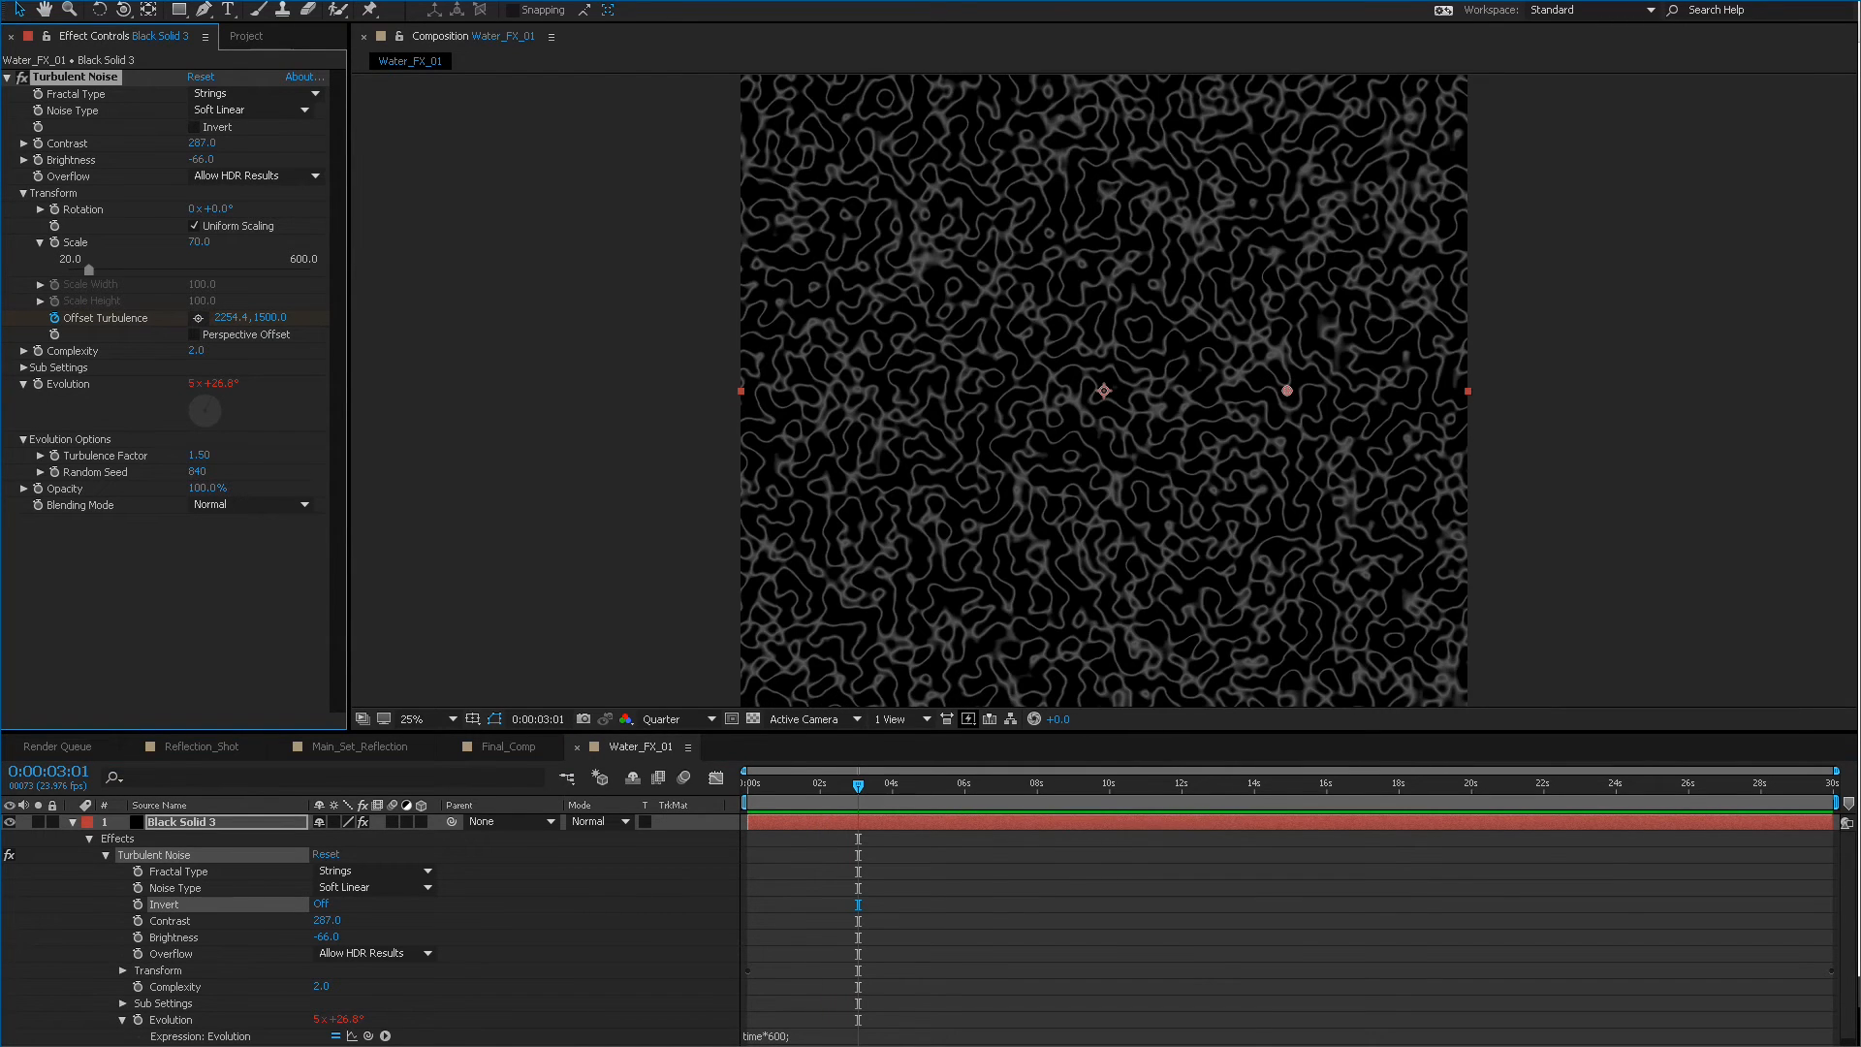
{"action": "key", "text": "space"}
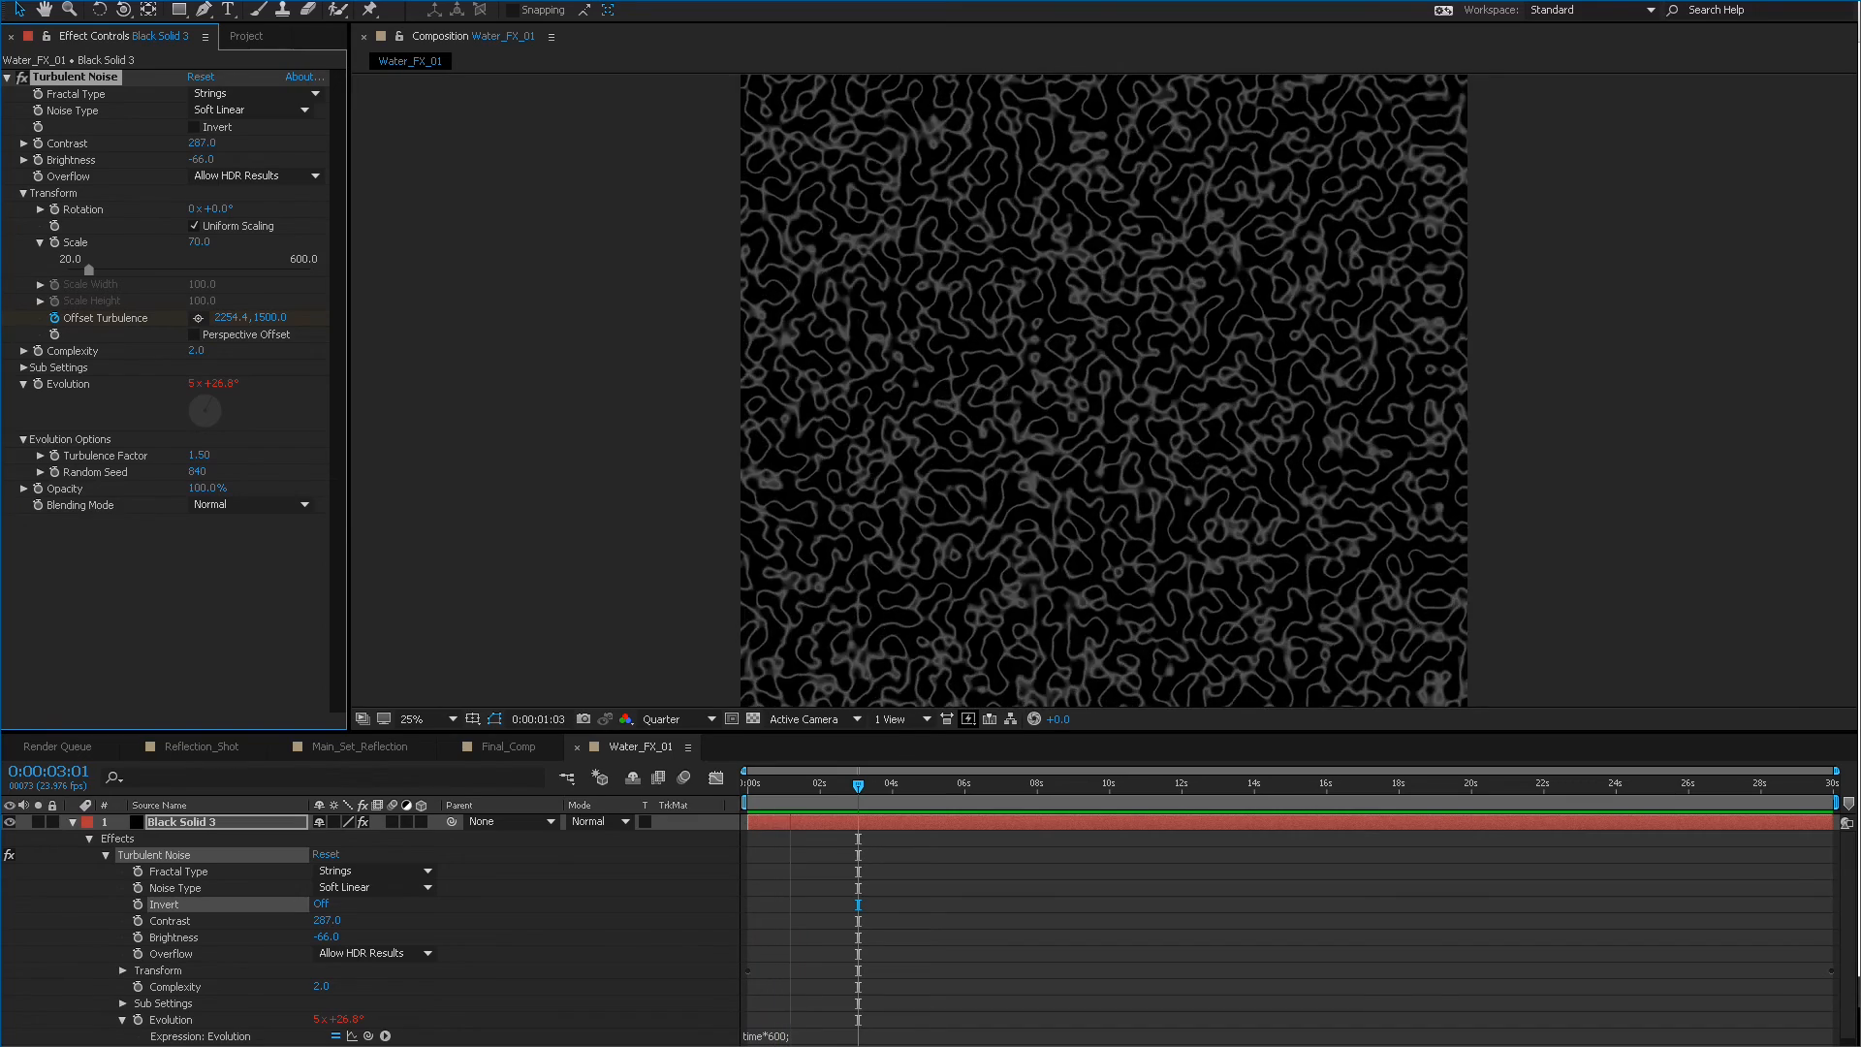
{"action": "key", "text": "space"}
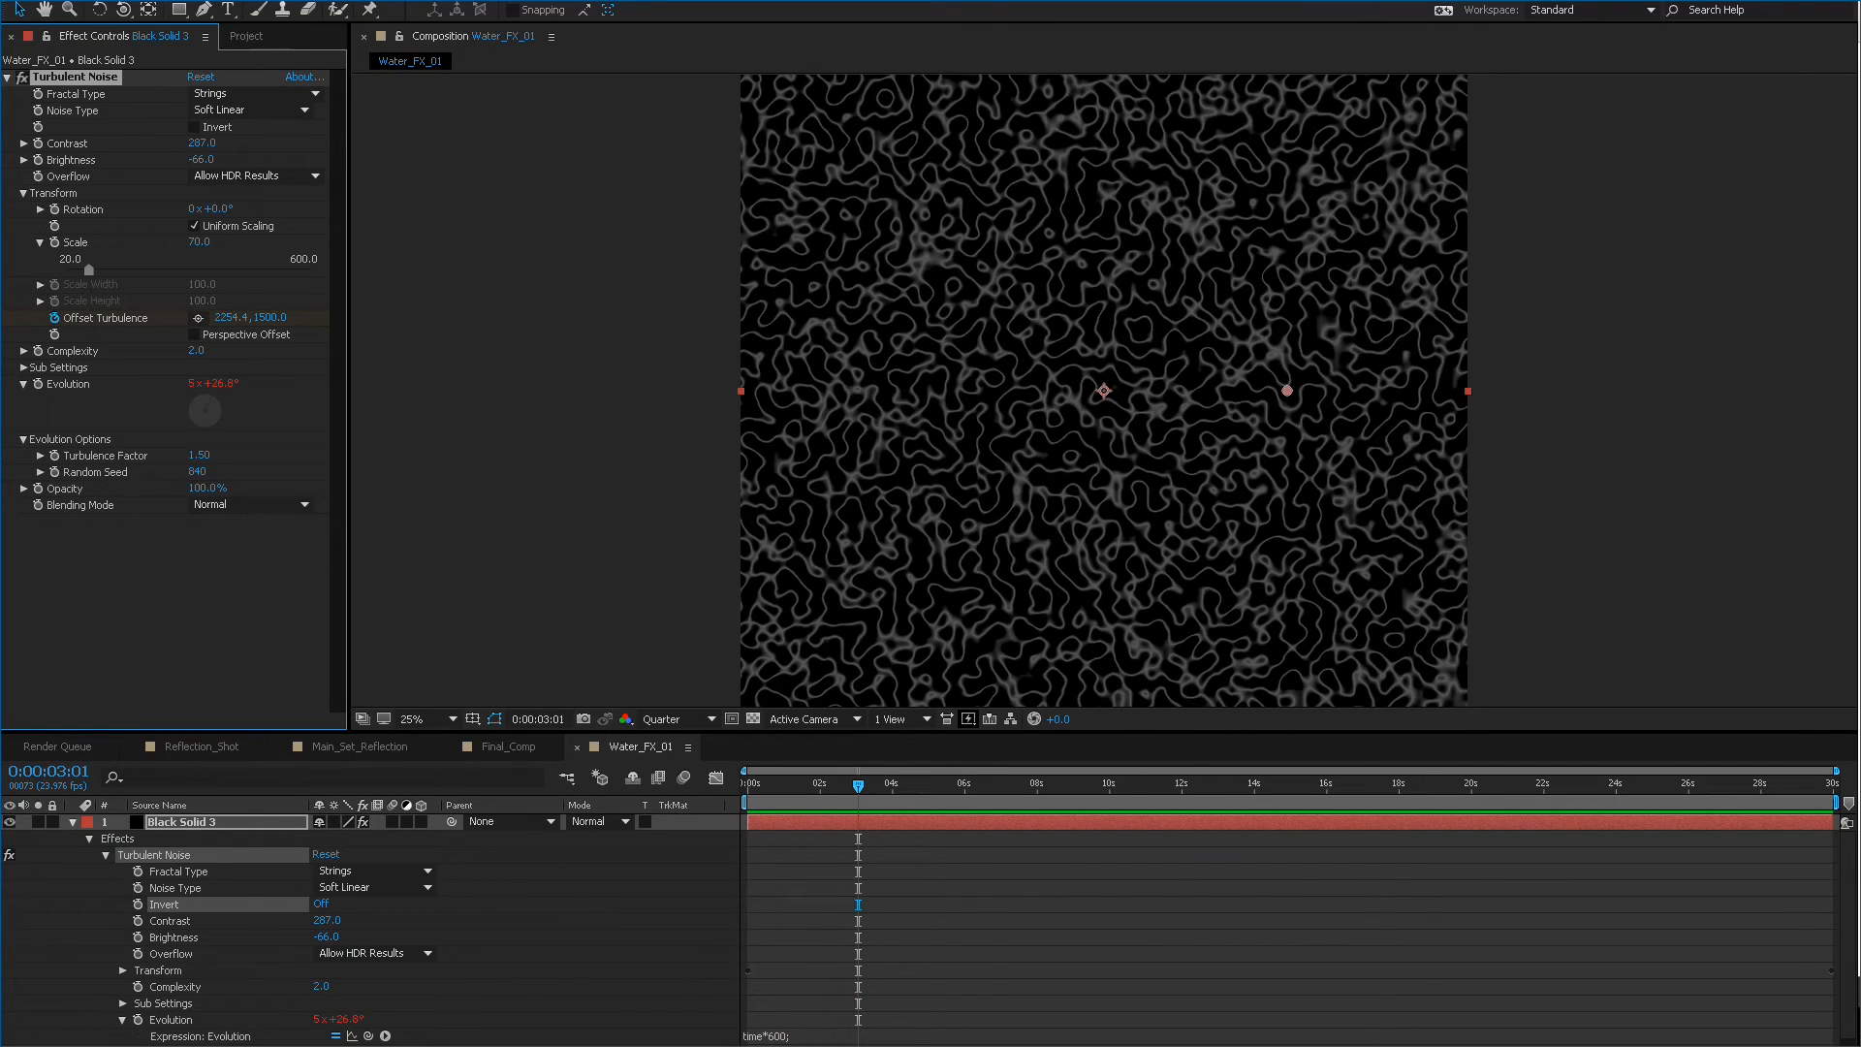
Invert the Turbulent Noise and preview the animation.
{"action": "left_click", "coordinate": [193, 127]}
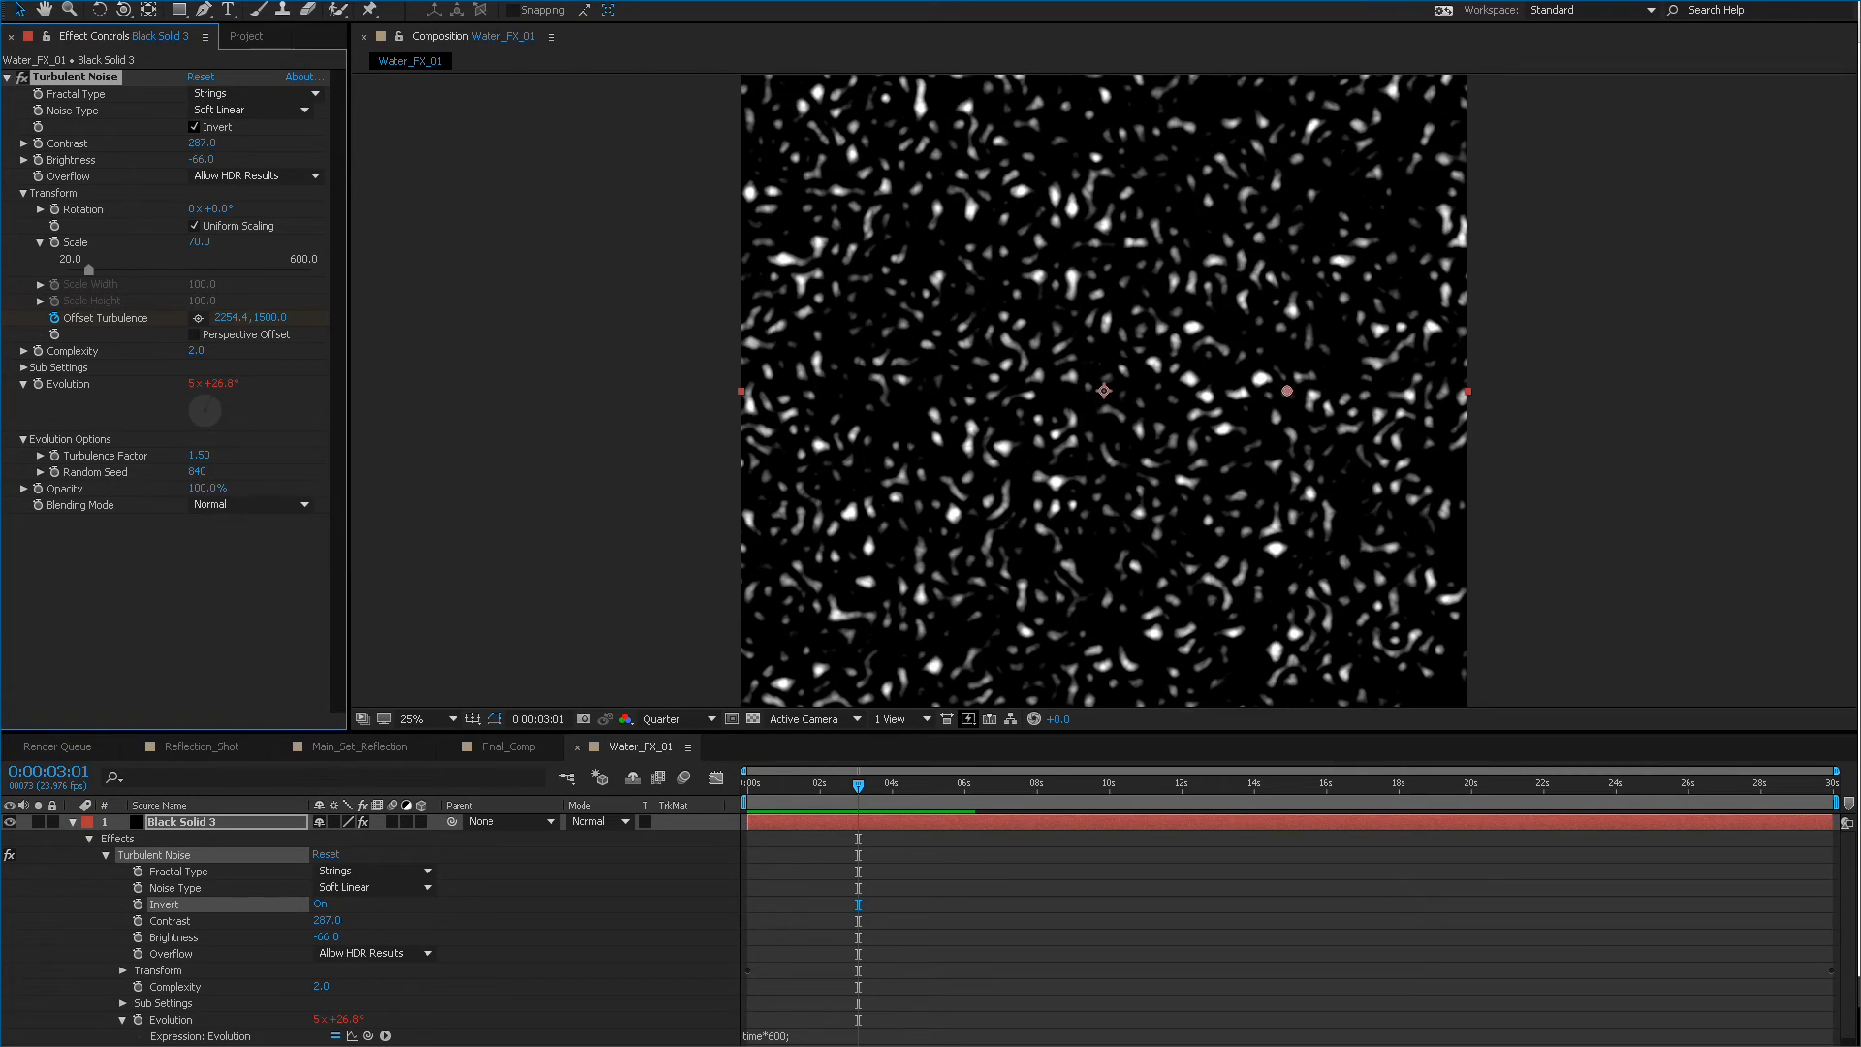
{"action": "key", "text": "space"}
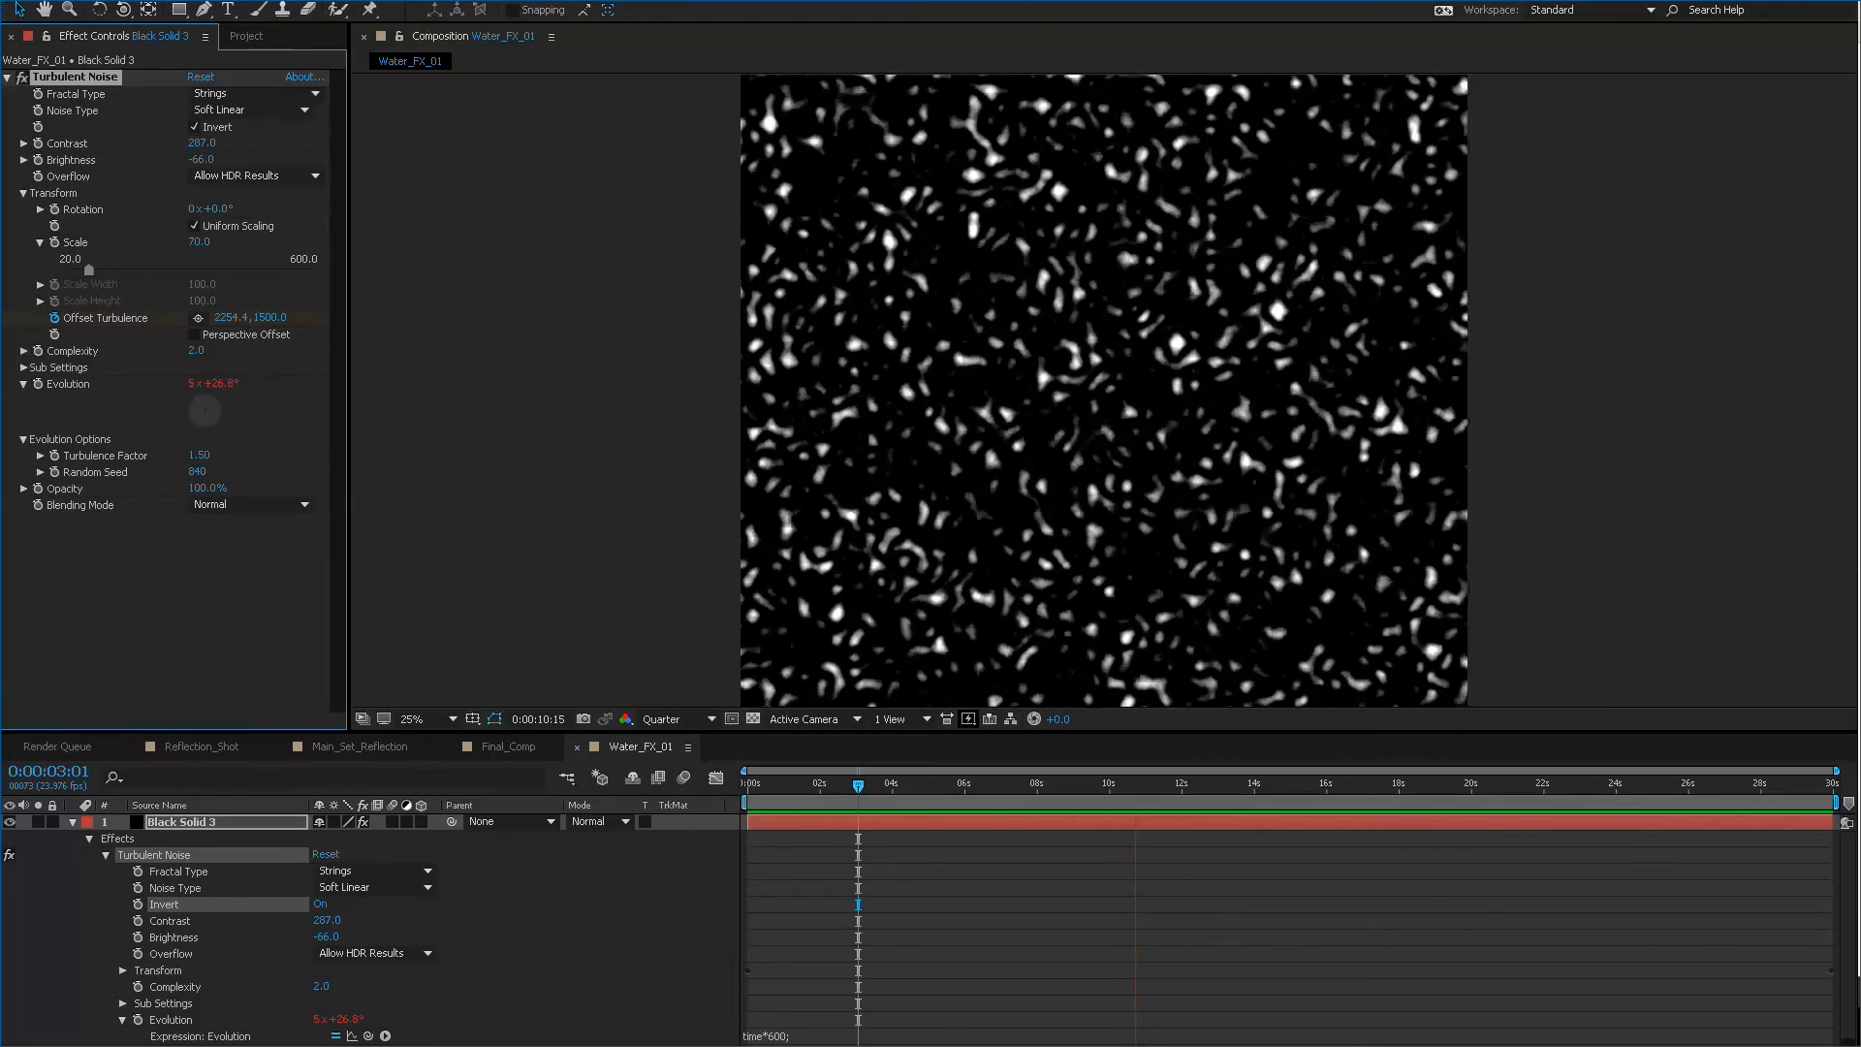
{"action": "key", "text": "space"}
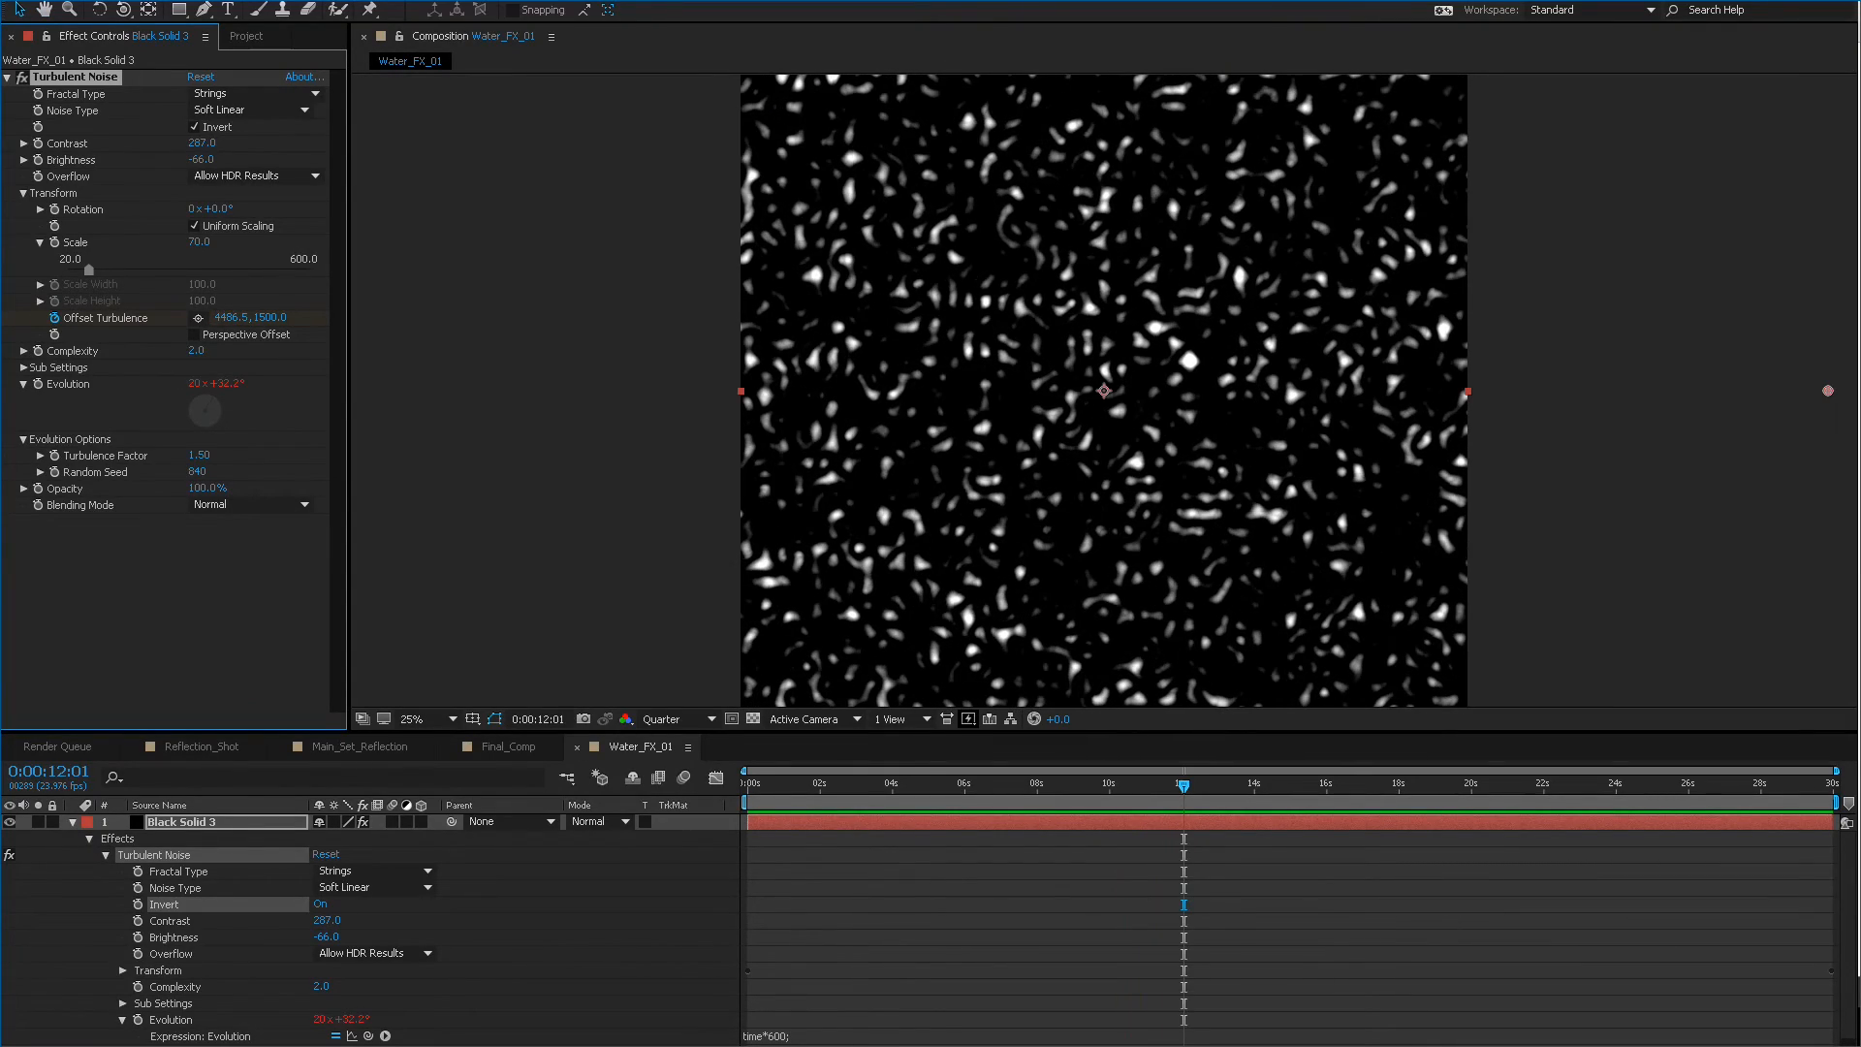
{"action": "key", "text": "space"}
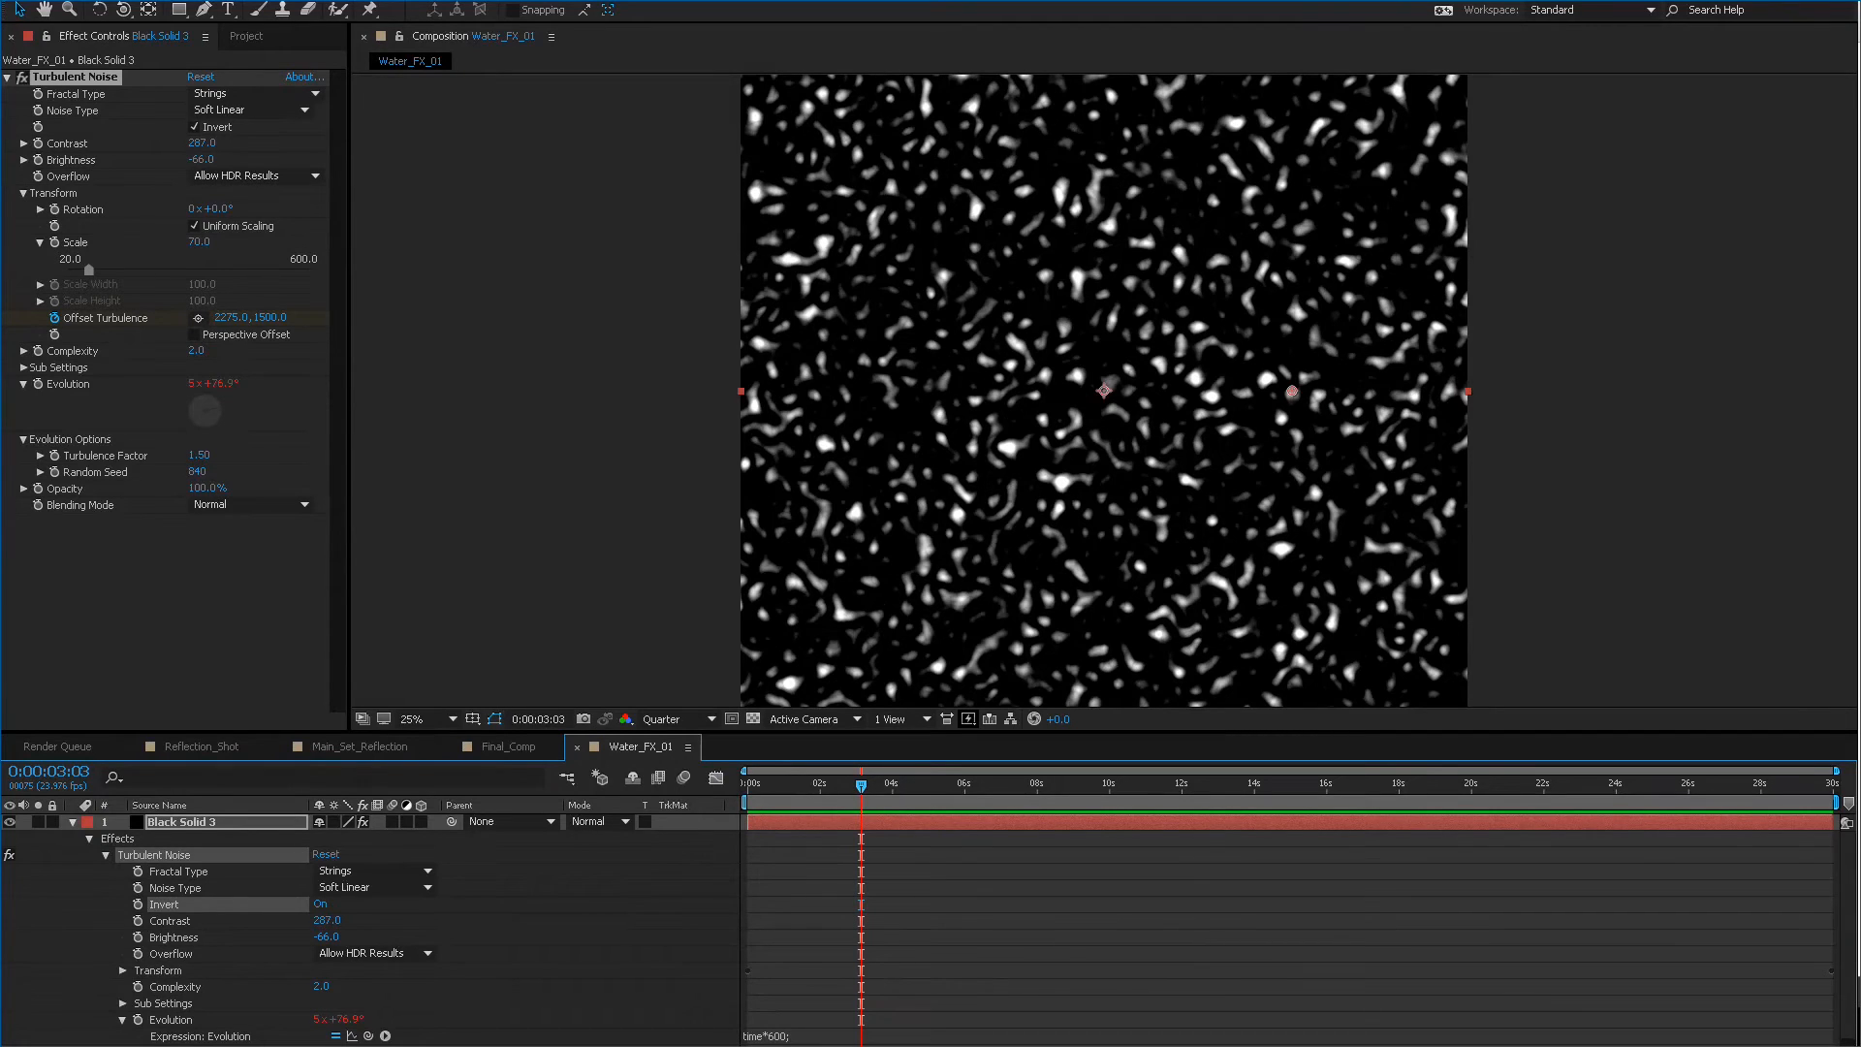
Lower the Turbulent Noise Brightness to -89 and check the animation at several points in time.
{"action": "left_click_drag", "start_coordinate": [201, 159], "coordinate": [178, 159]}
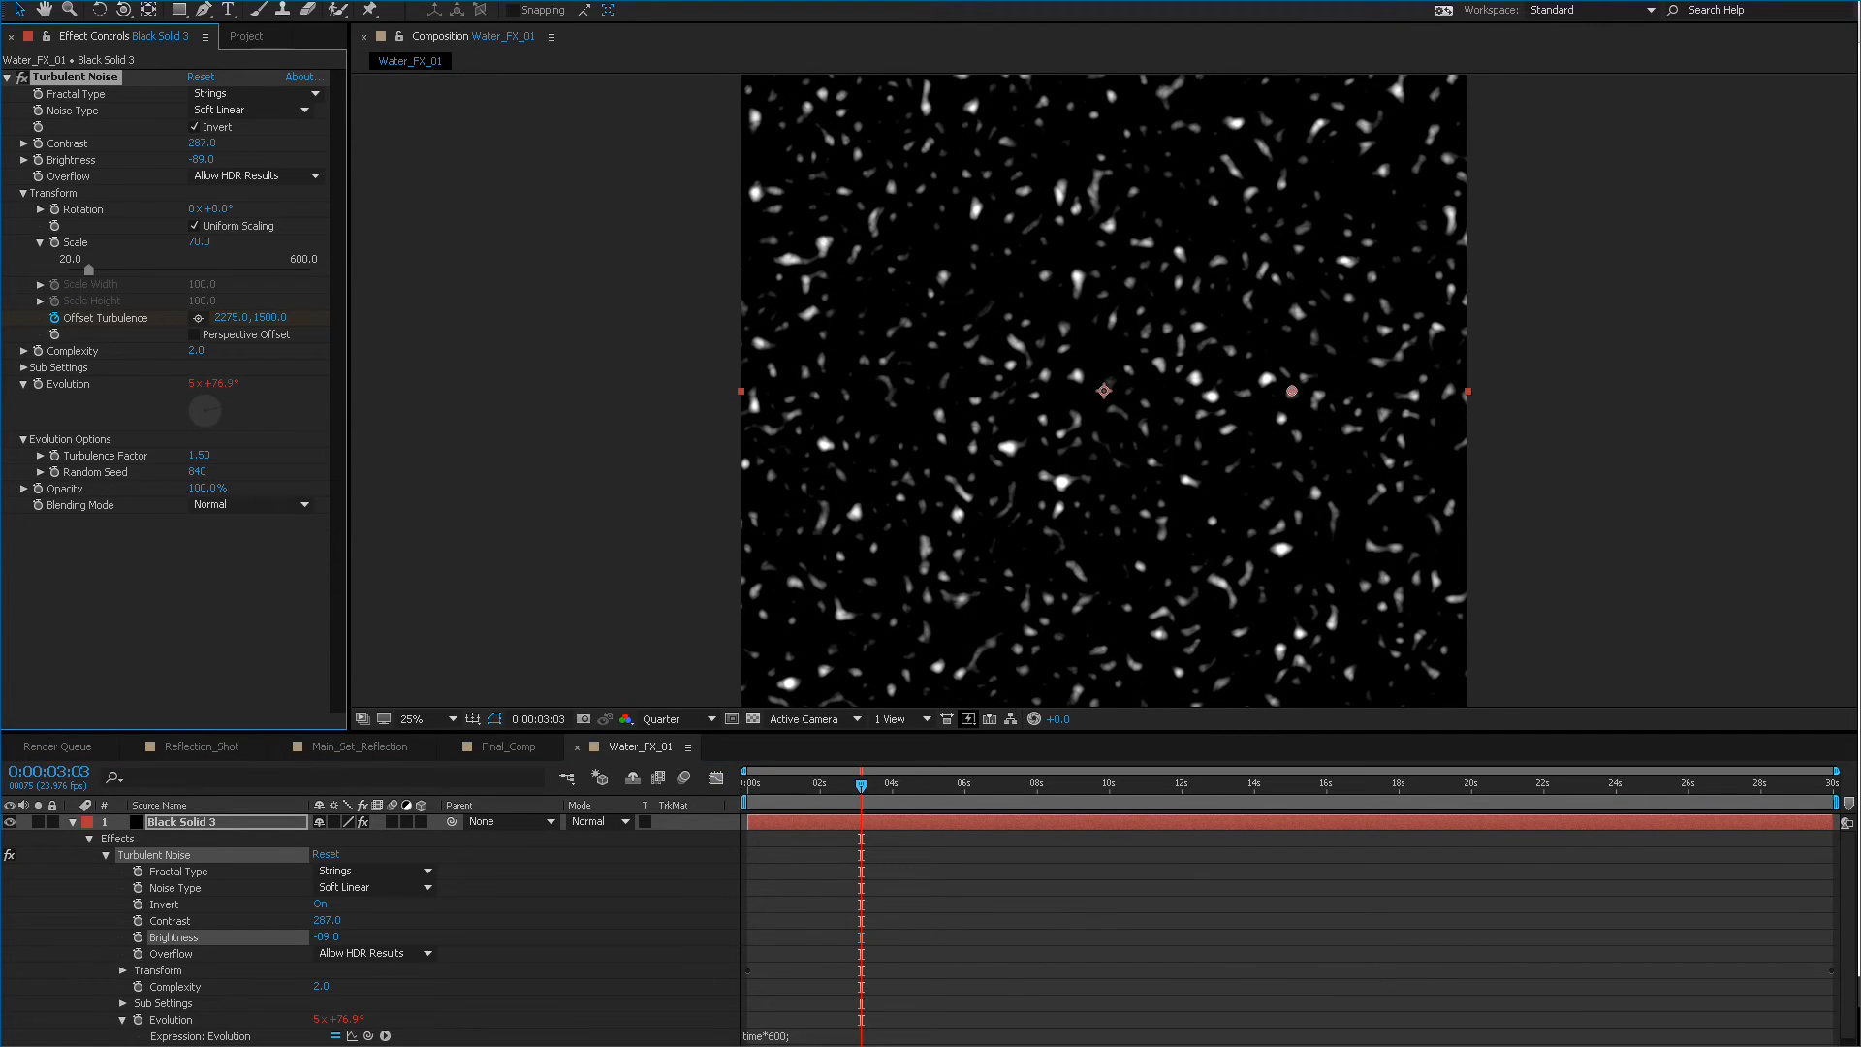
{"action": "key", "text": "space"}
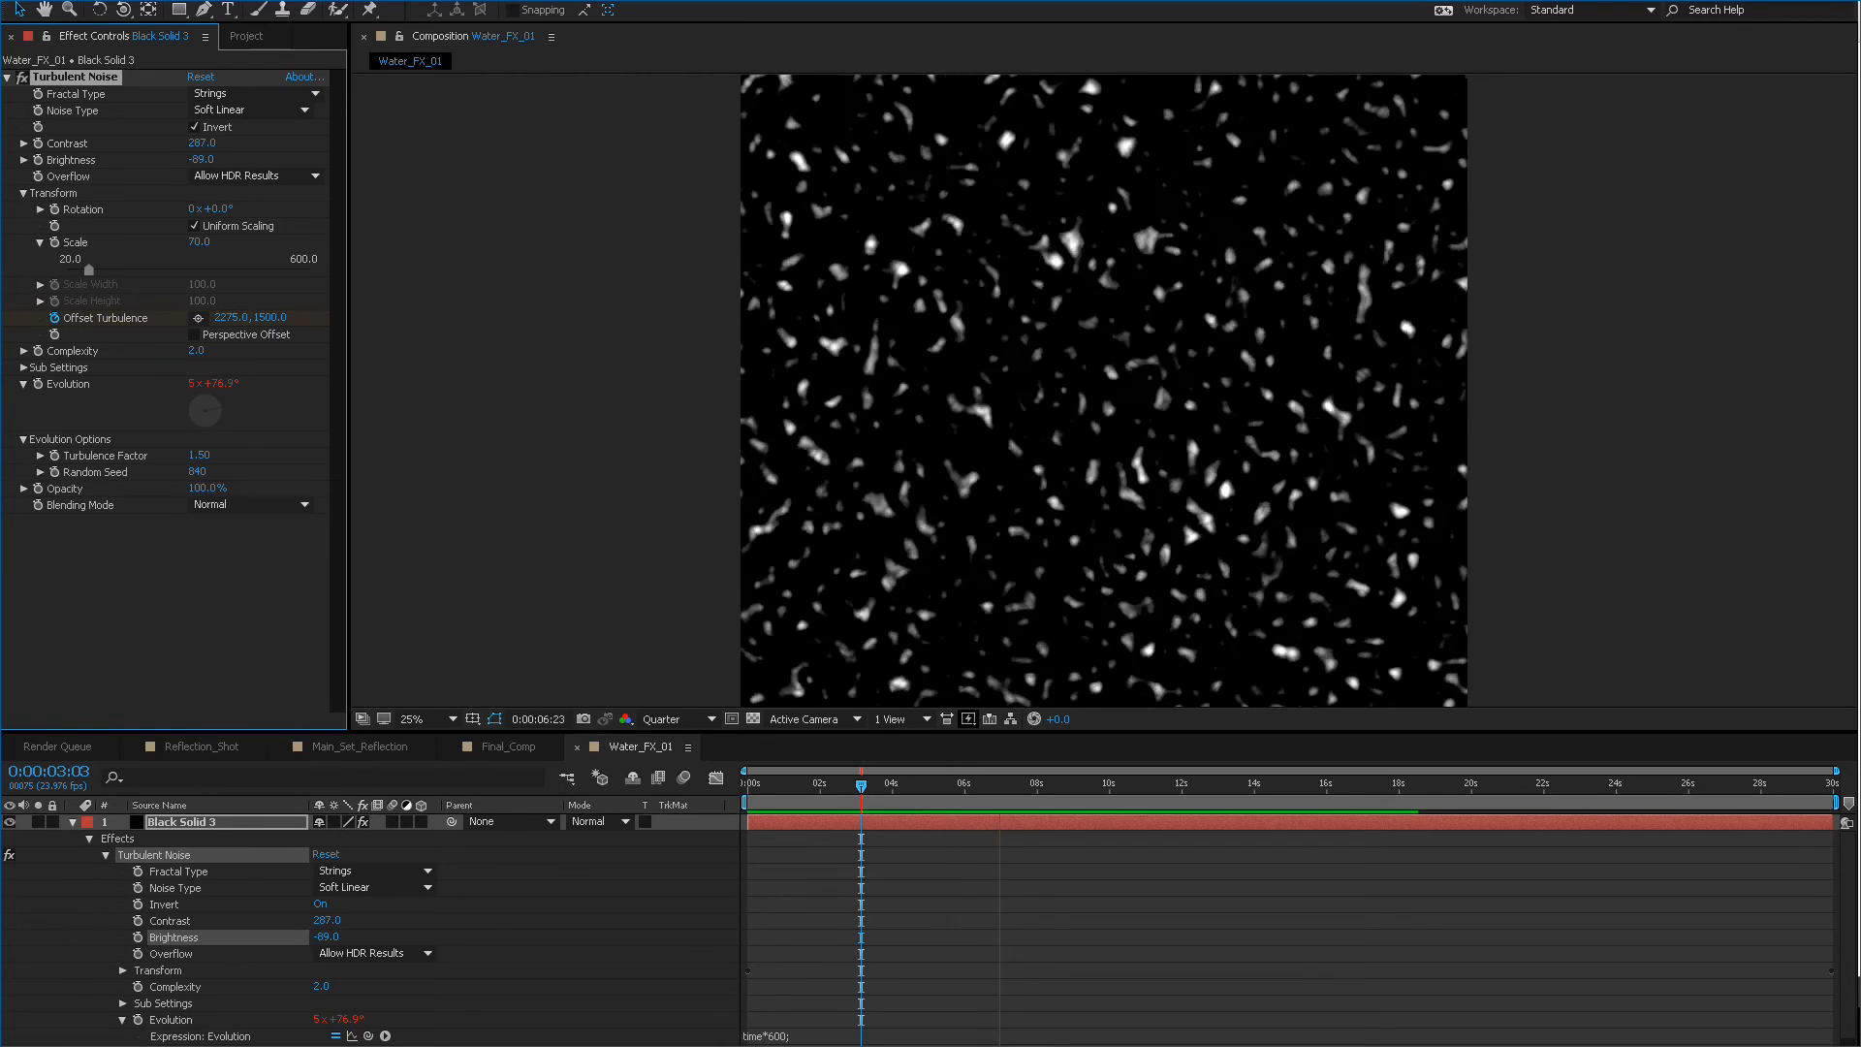
{"action": "key", "text": "space"}
{"action": "left_click_drag", "start_coordinate": [1017, 785], "coordinate": [984, 785]}
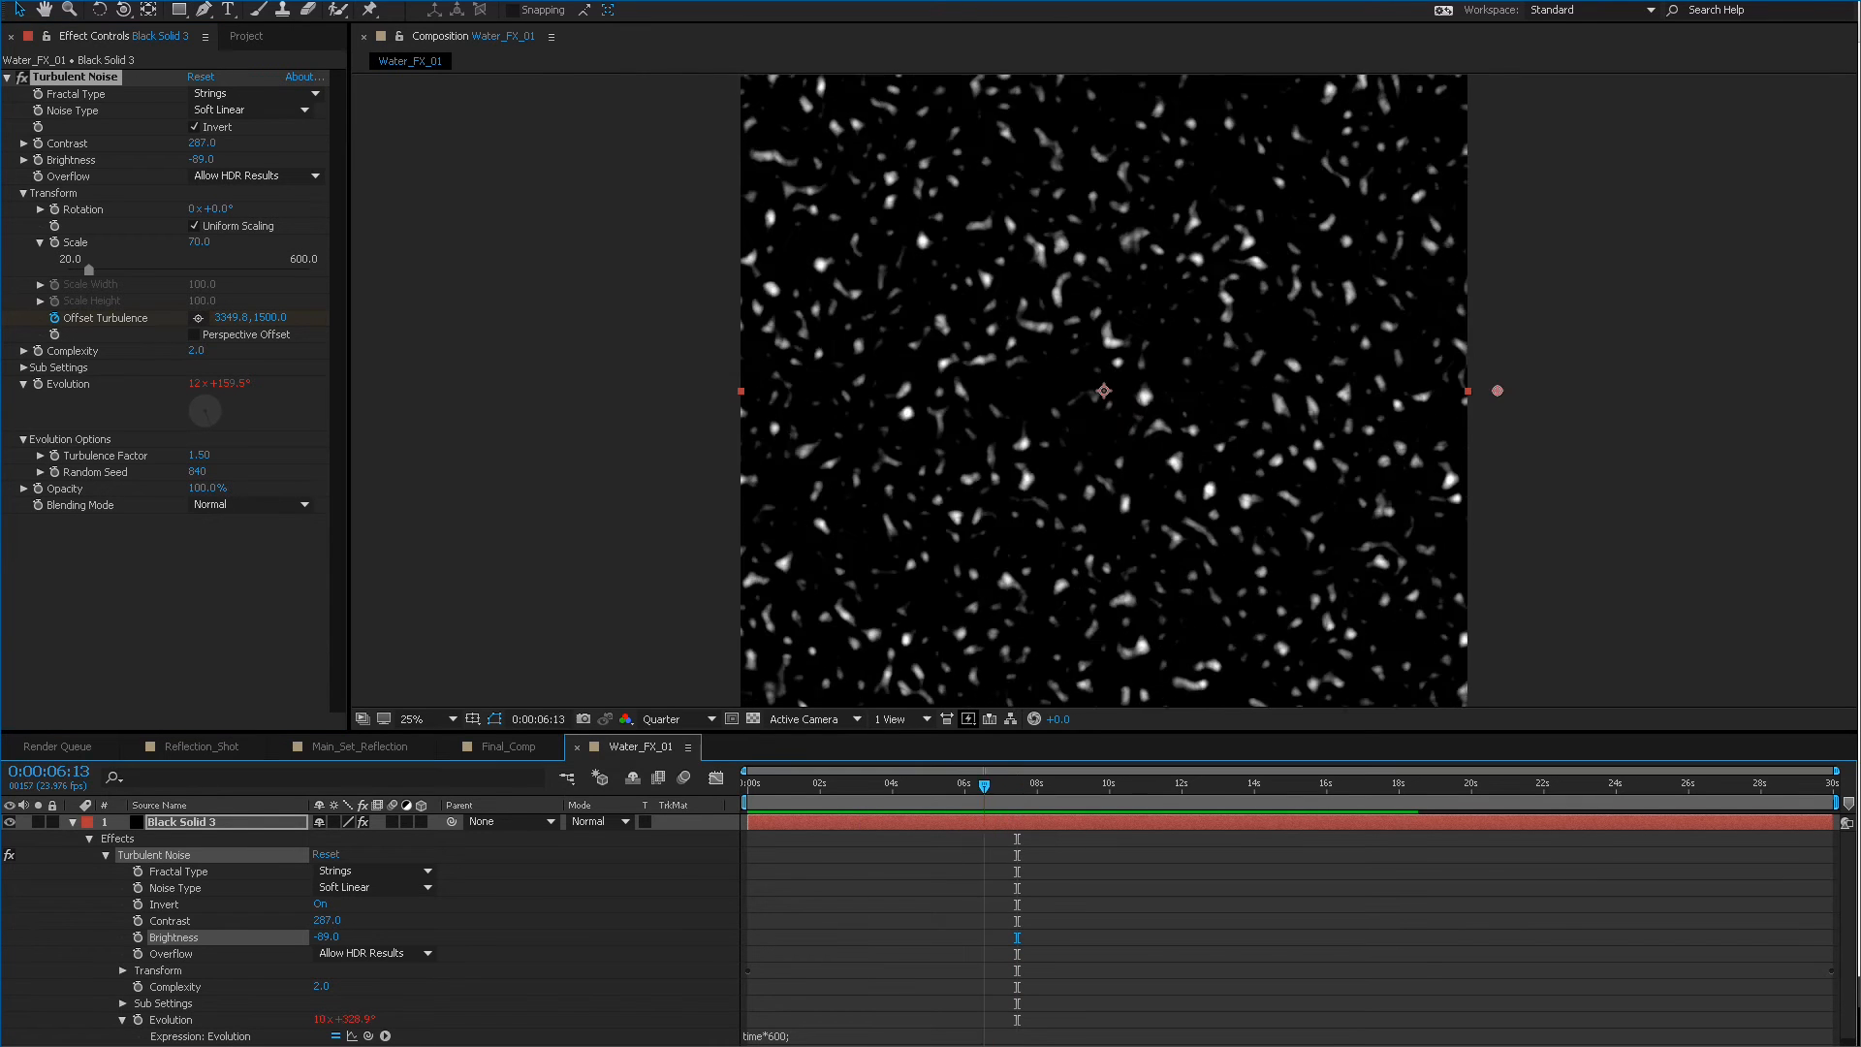
{"action": "mouse_move", "coordinate": [829, 785]}
{"action": "left_mouse_down"}
{"action": "mouse_move", "coordinate": [902, 785]}
{"action": "mouse_move", "coordinate": [773, 785]}
{"action": "mouse_move", "coordinate": [915, 785]}
{"action": "mouse_move", "coordinate": [864, 785]}
{"action": "left_mouse_up"}
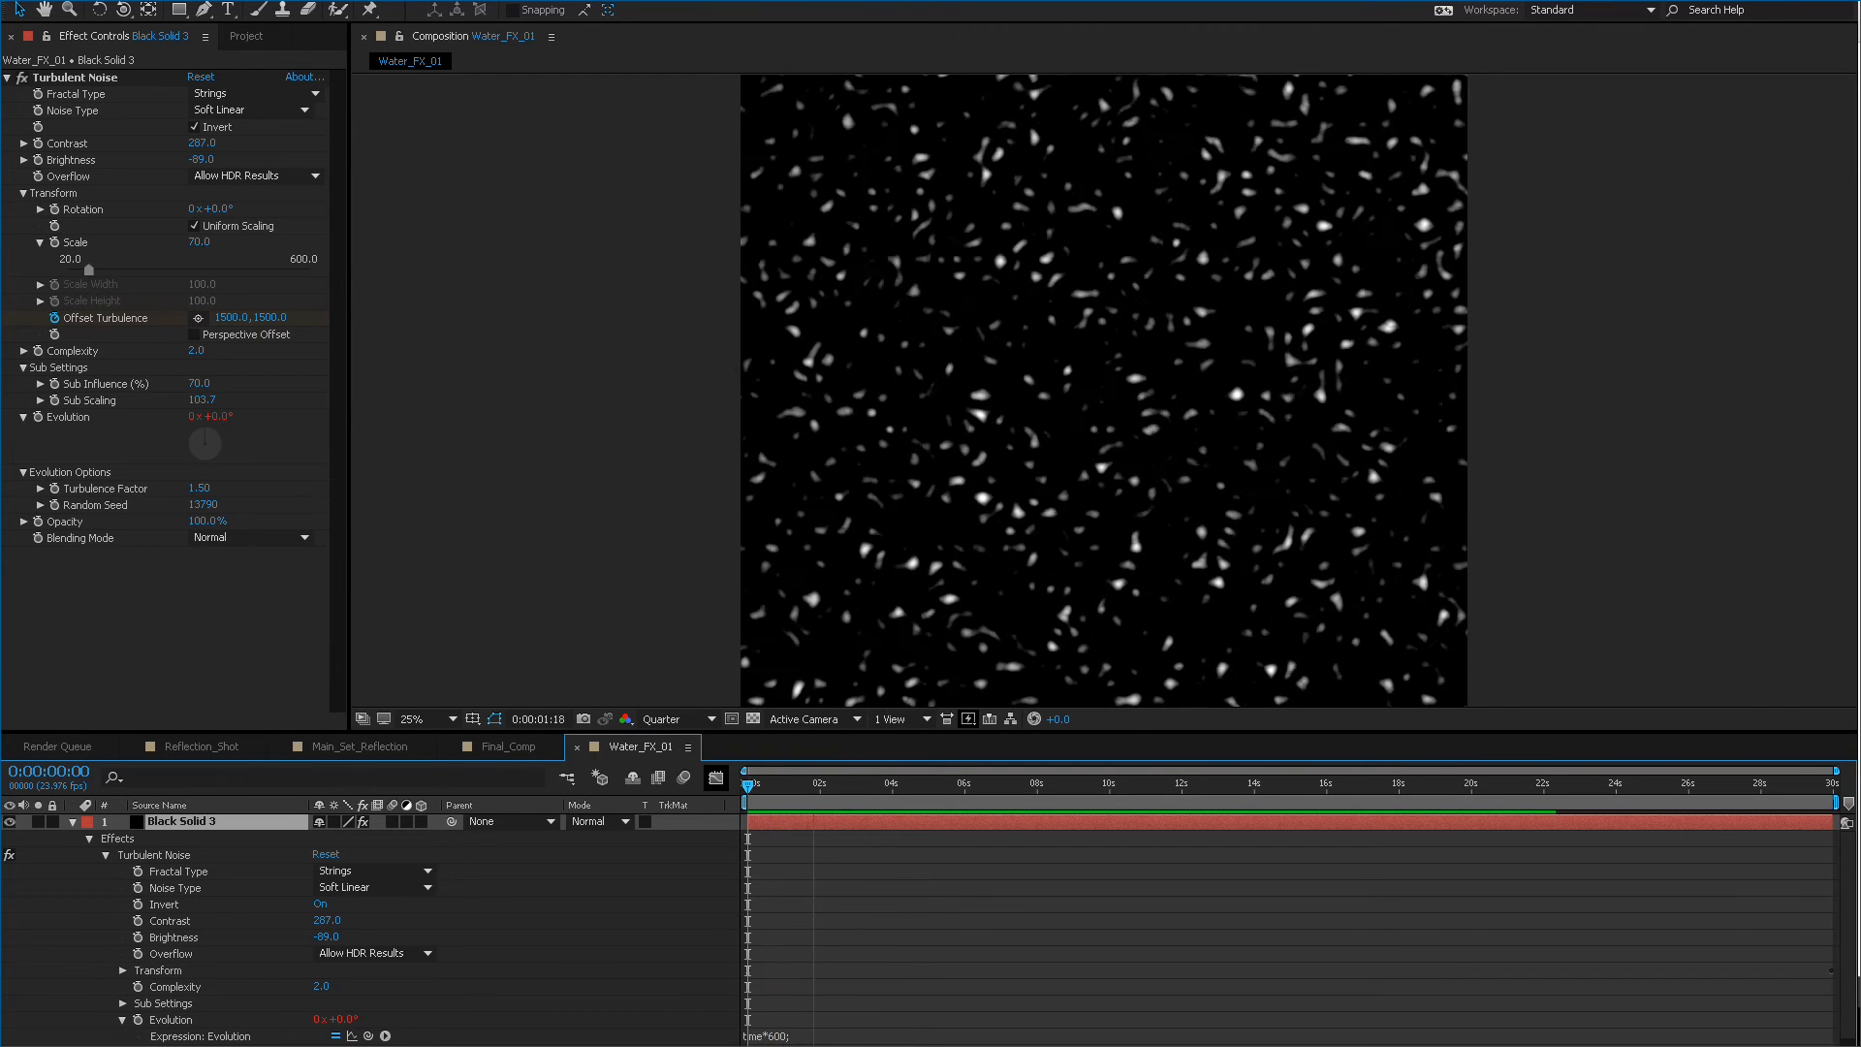
{"action": "left_click", "coordinate": [820, 785]}
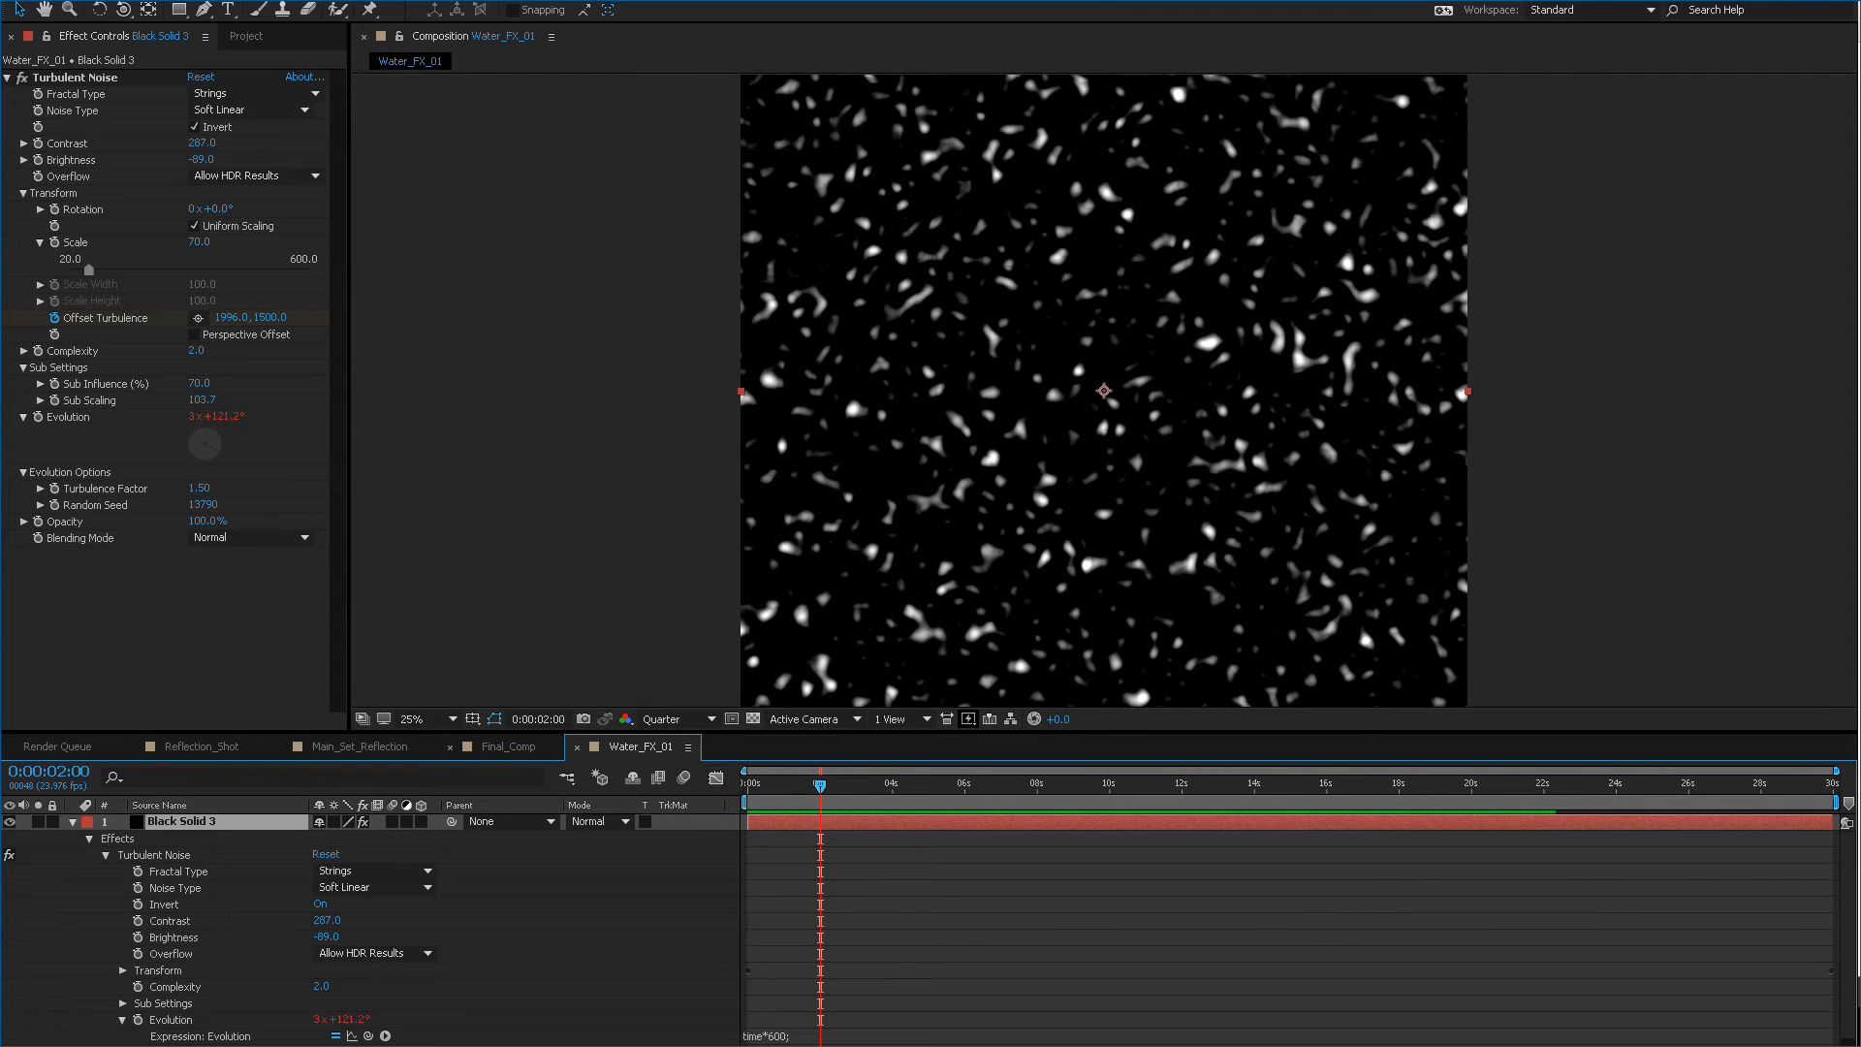
Replace the source of Water_FX_Layer in Final_Comp with the Water_FX_01 composition.
{"action": "left_click", "coordinate": [508, 746]}
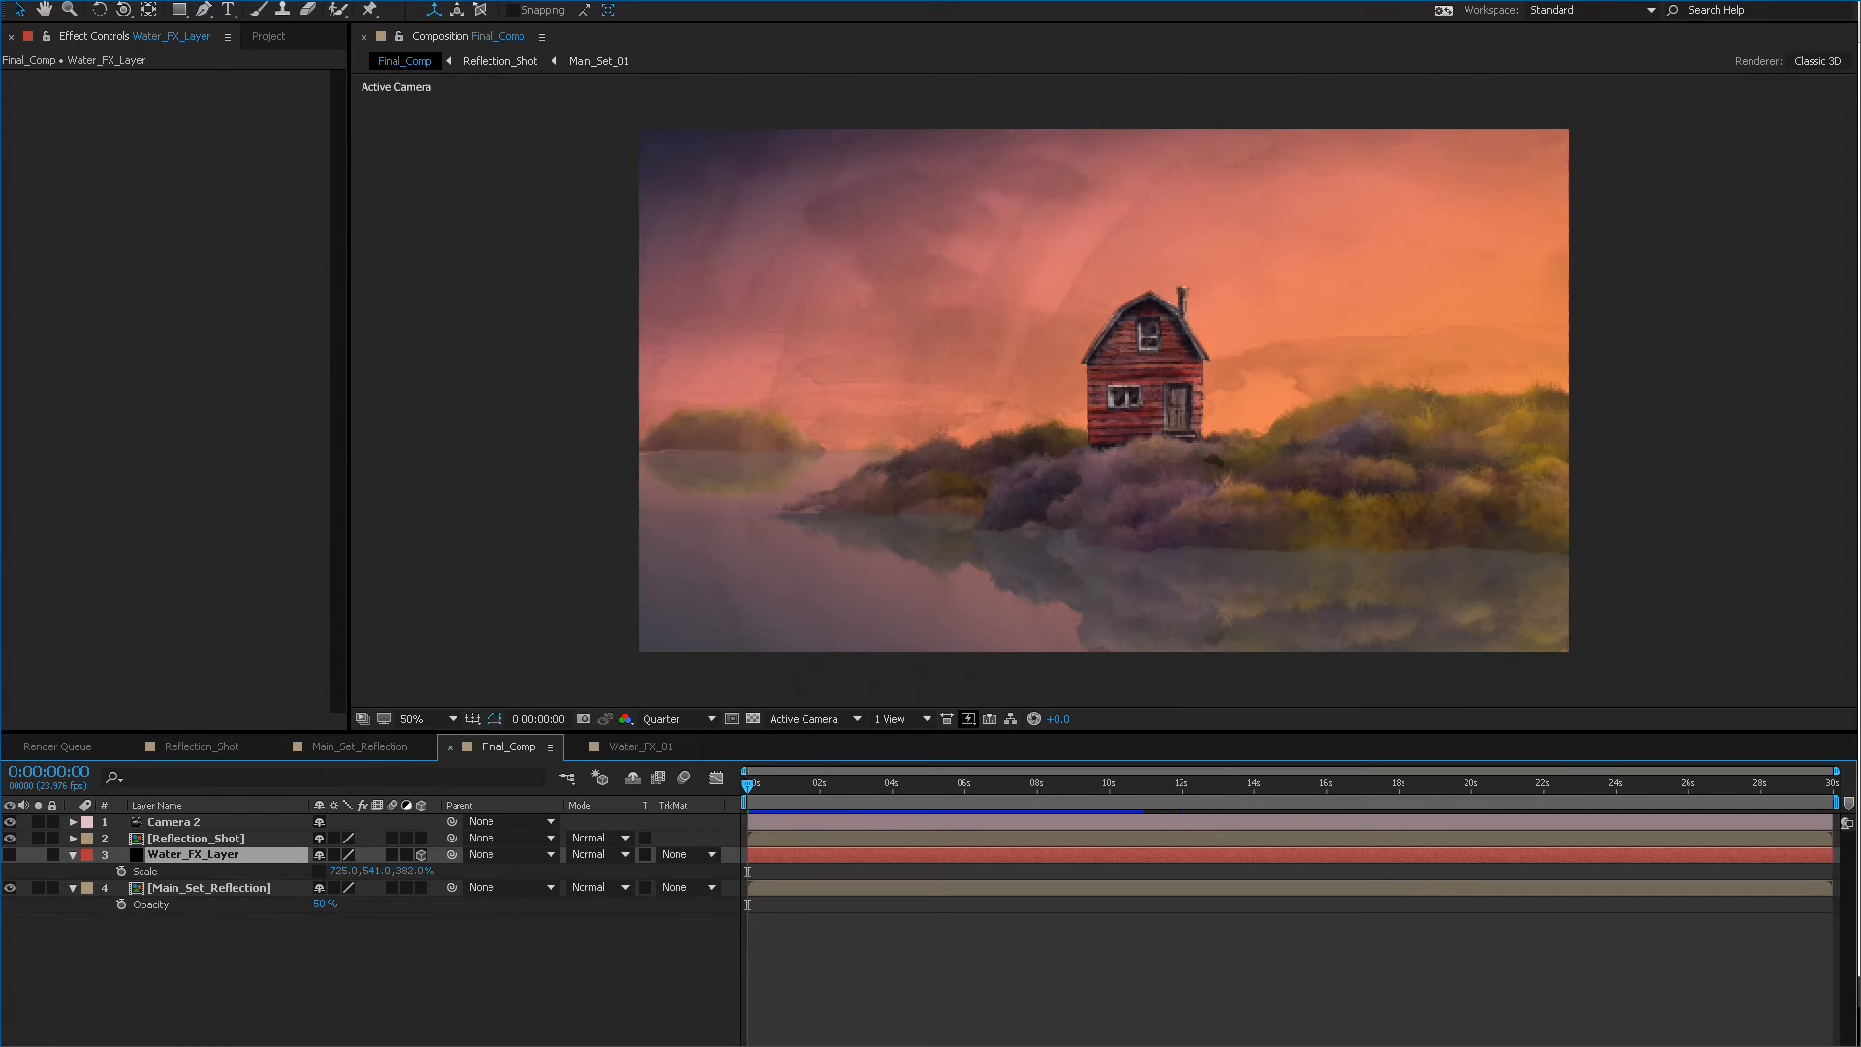
{"action": "left_click_drag", "start_coordinate": [748, 785], "coordinate": [797, 785]}
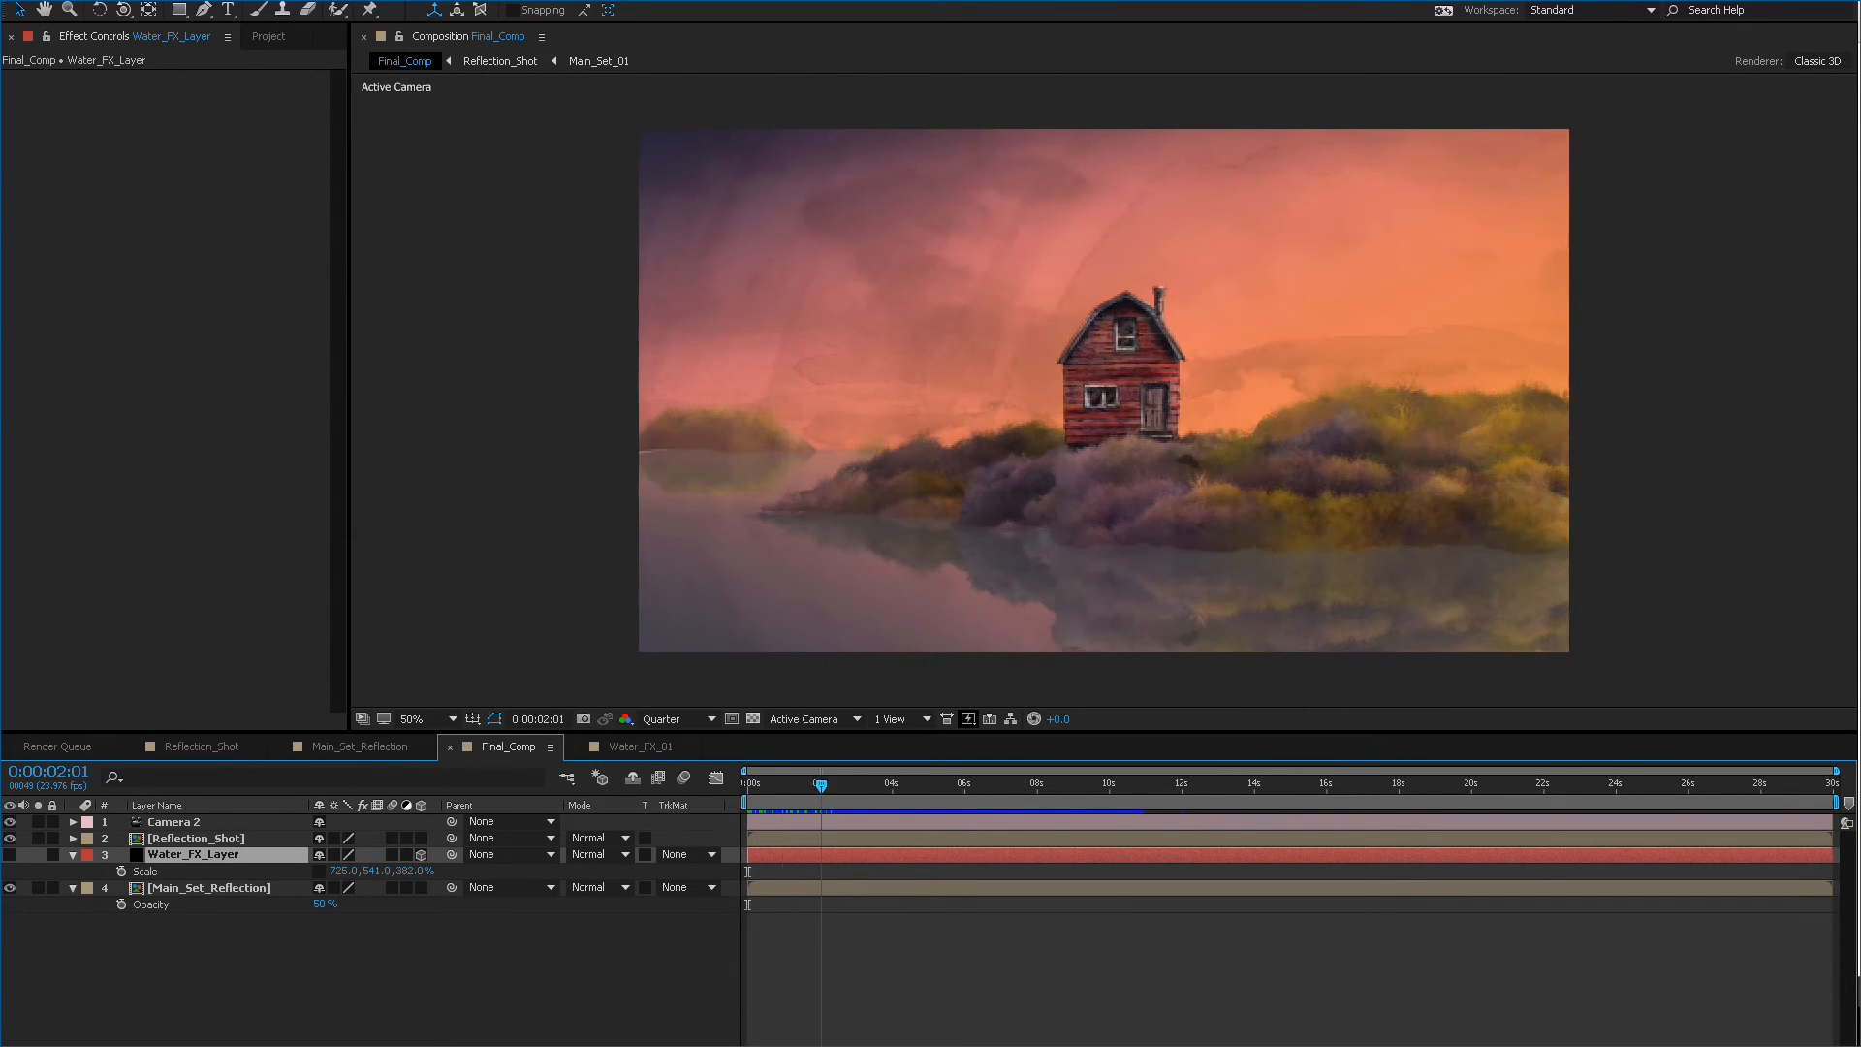
{"action": "key", "text": "ctrl+0"}
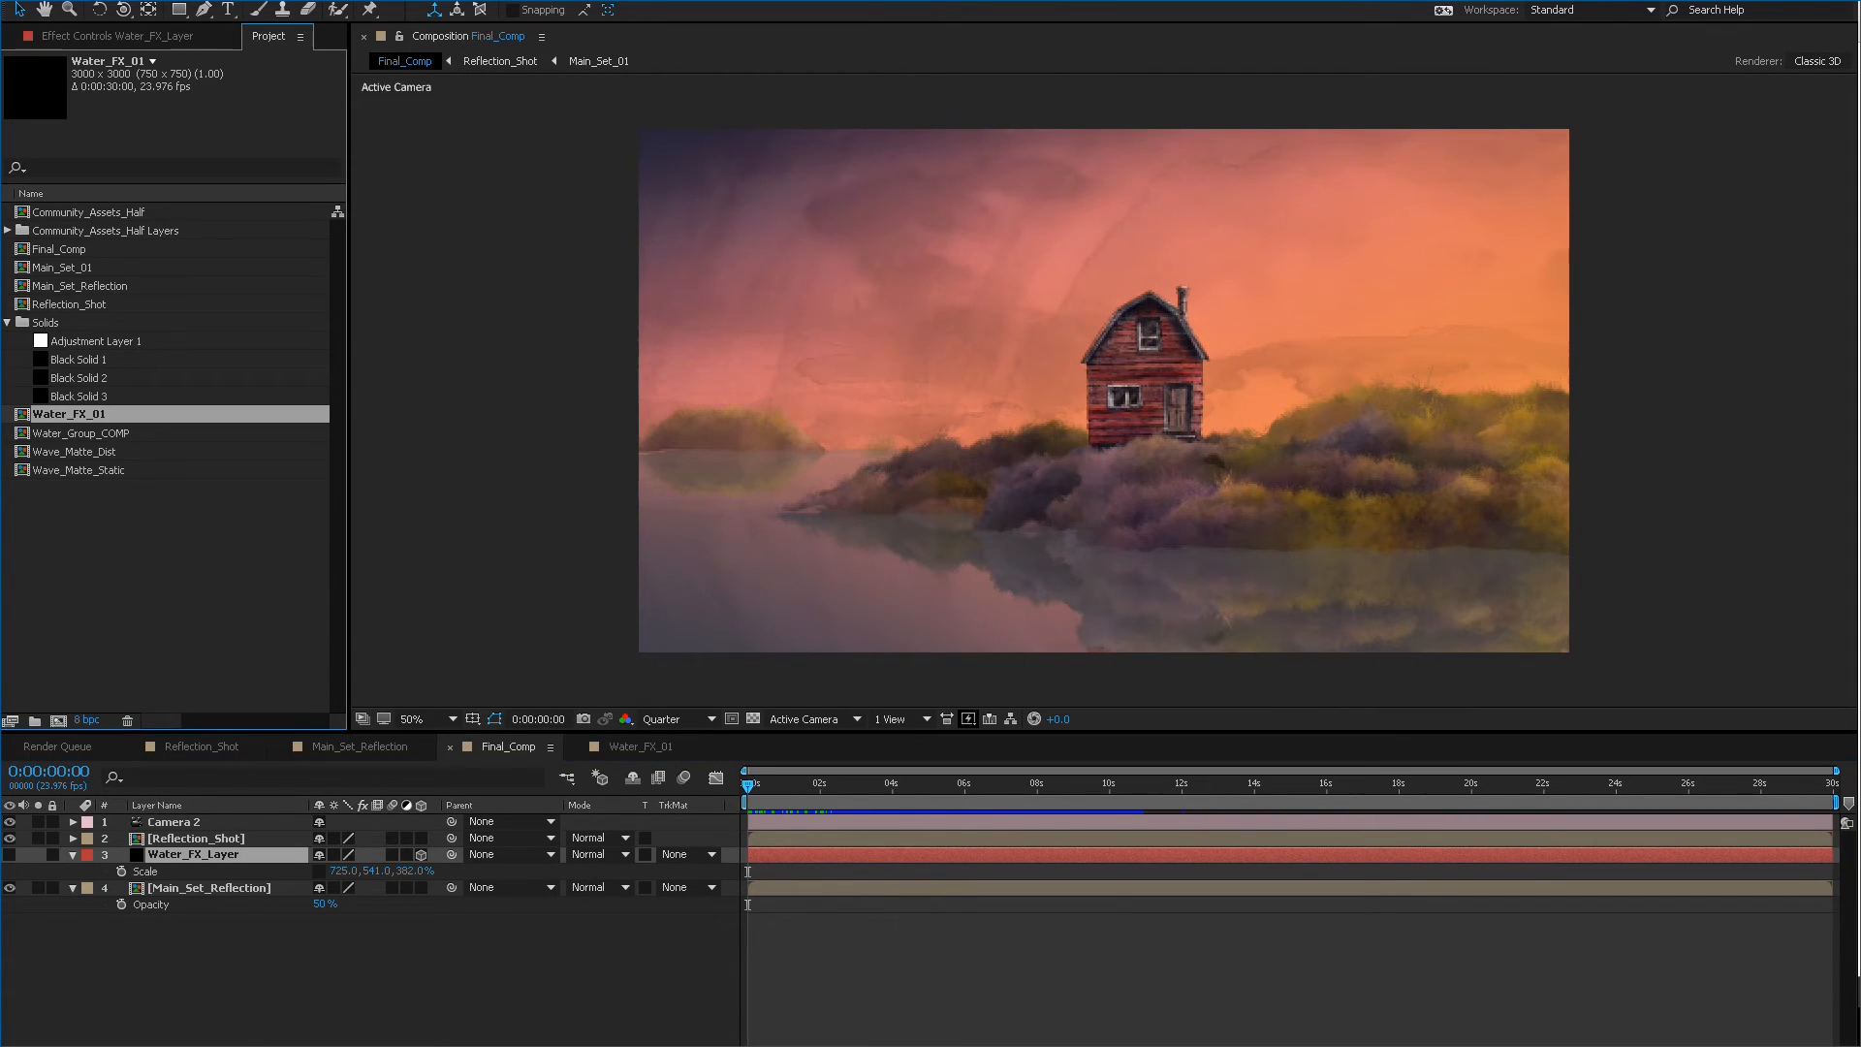
{"action": "left_click", "coordinate": [208, 886]}
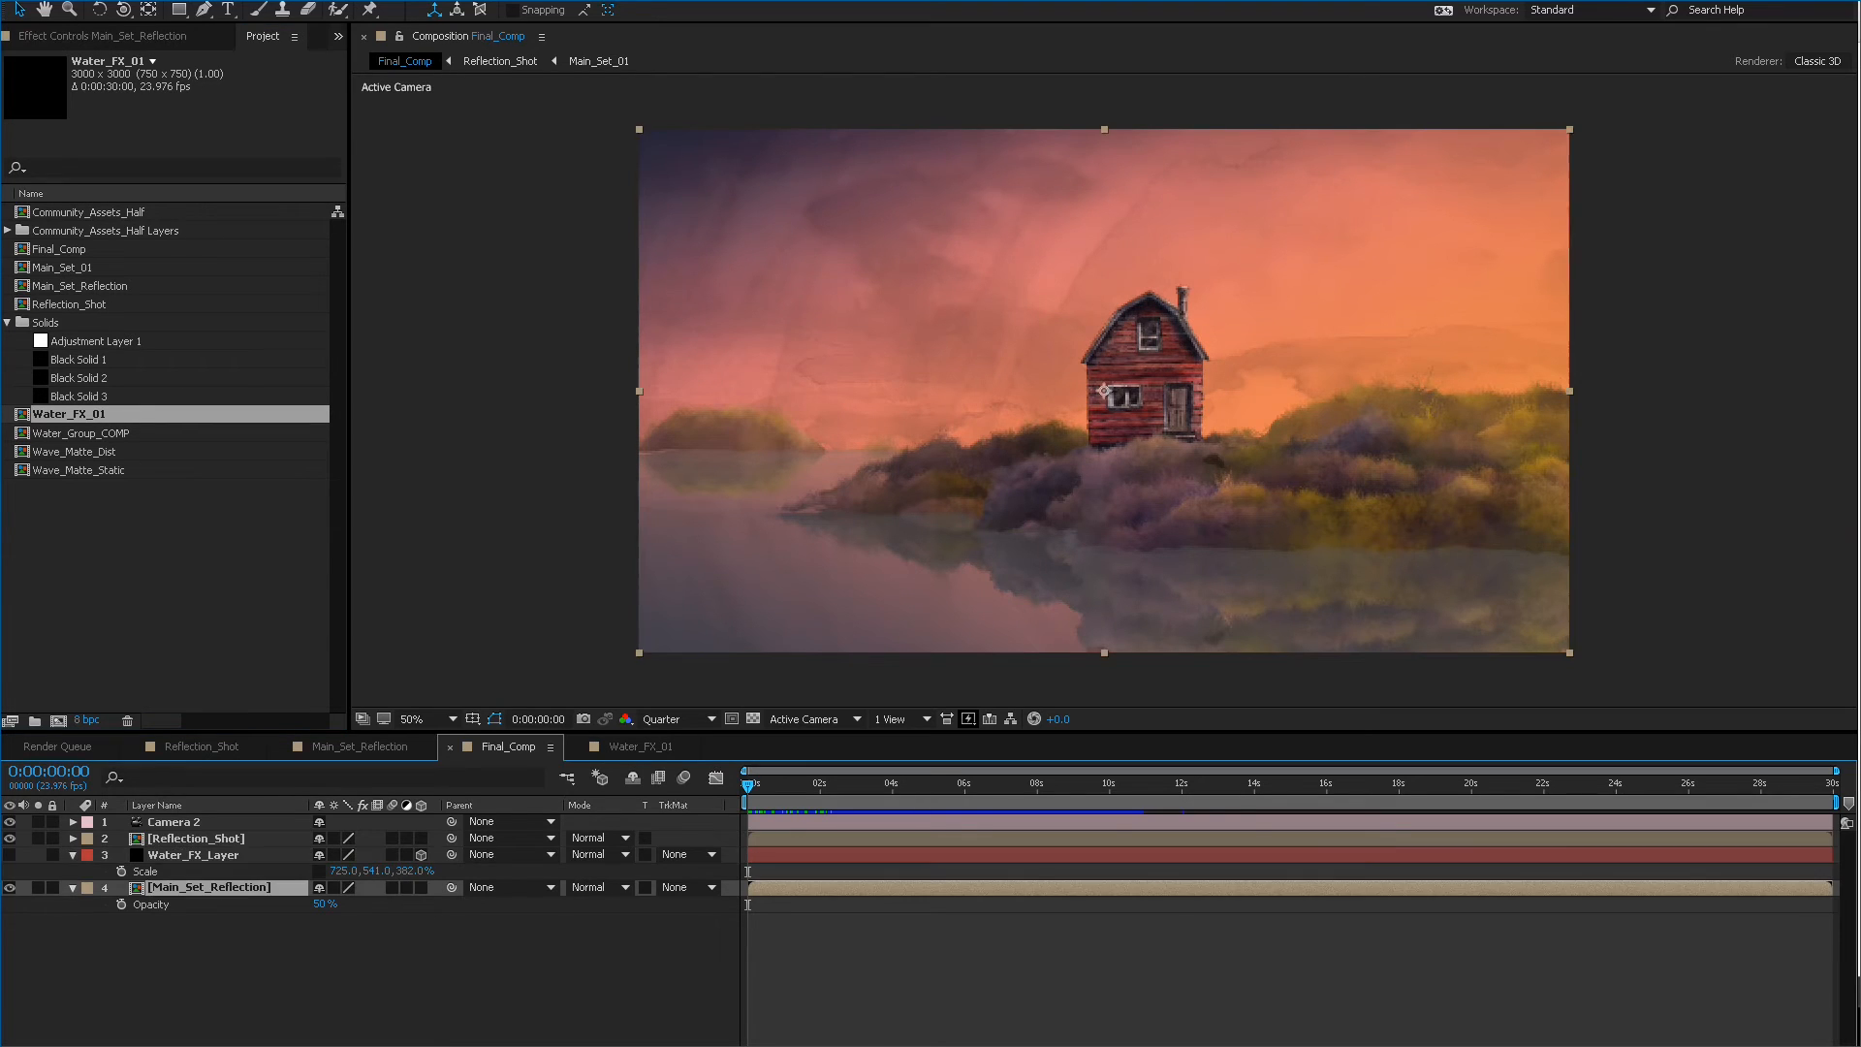
{"action": "left_click", "coordinate": [192, 853]}
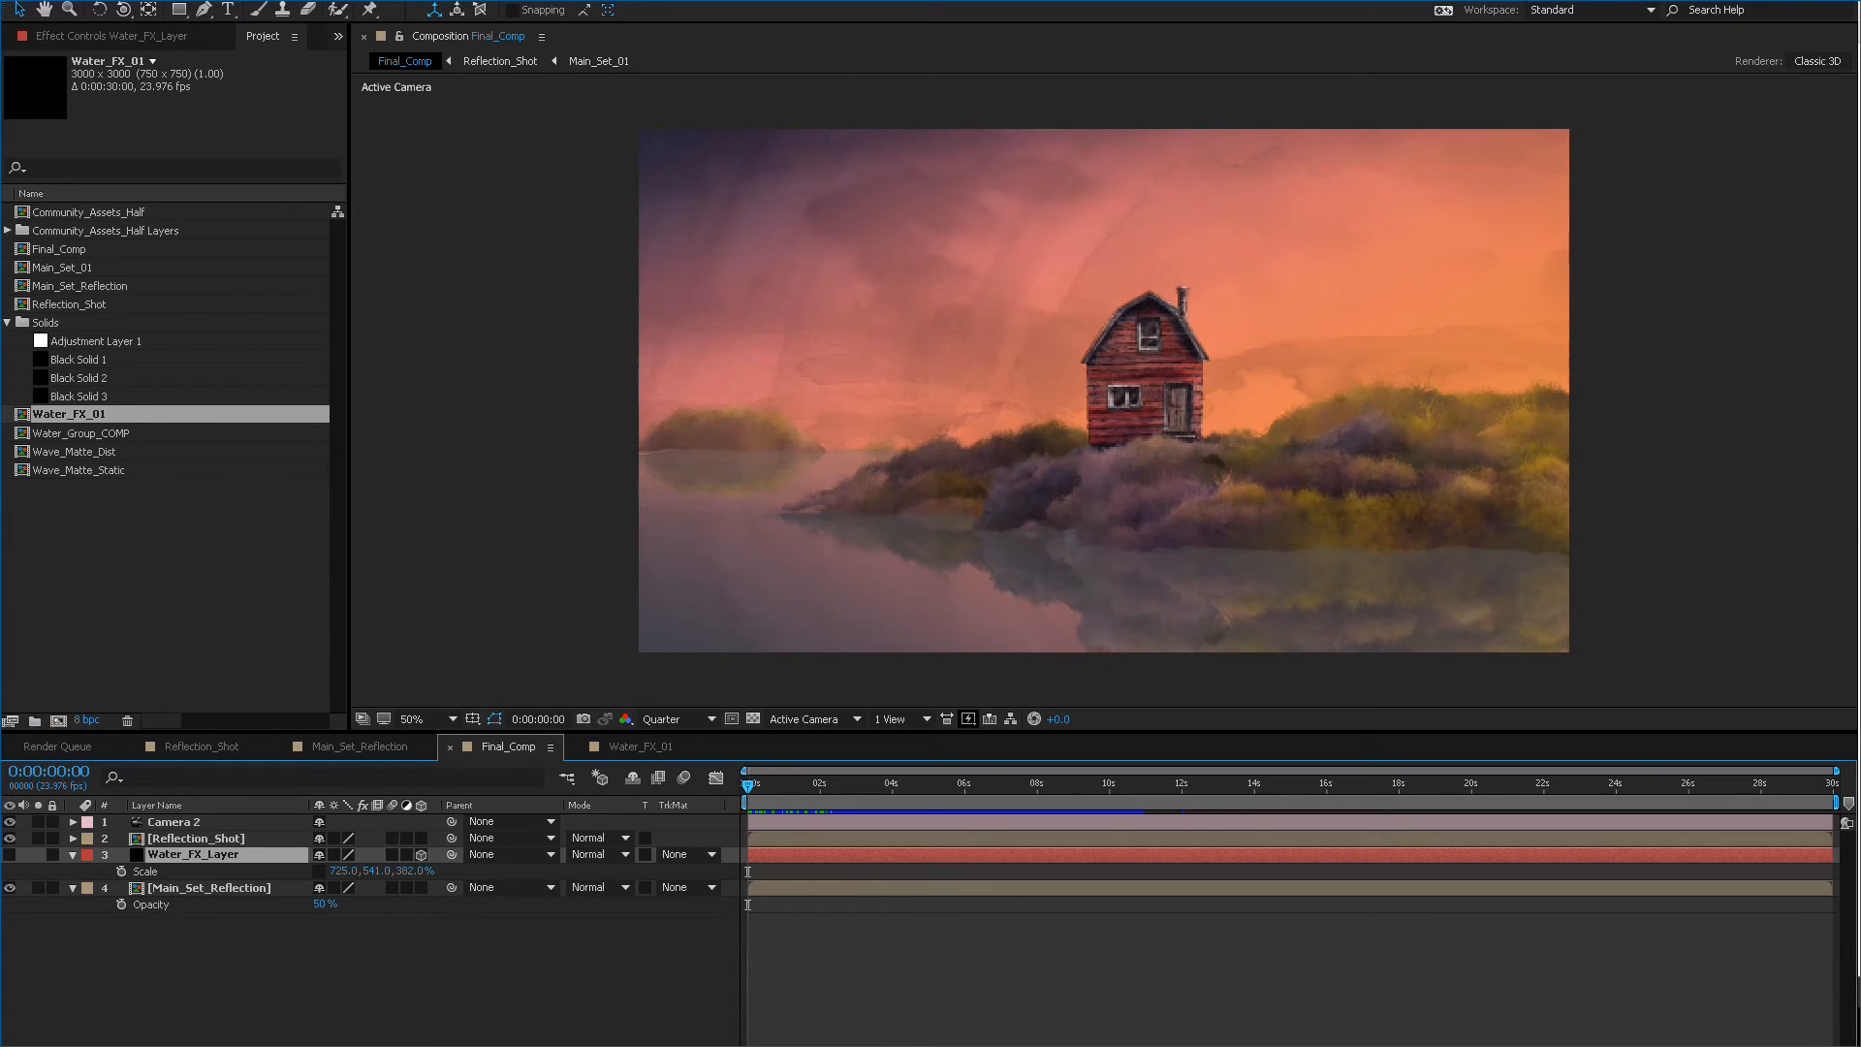
{"action": "key", "text": "ctrl+alt+/"}
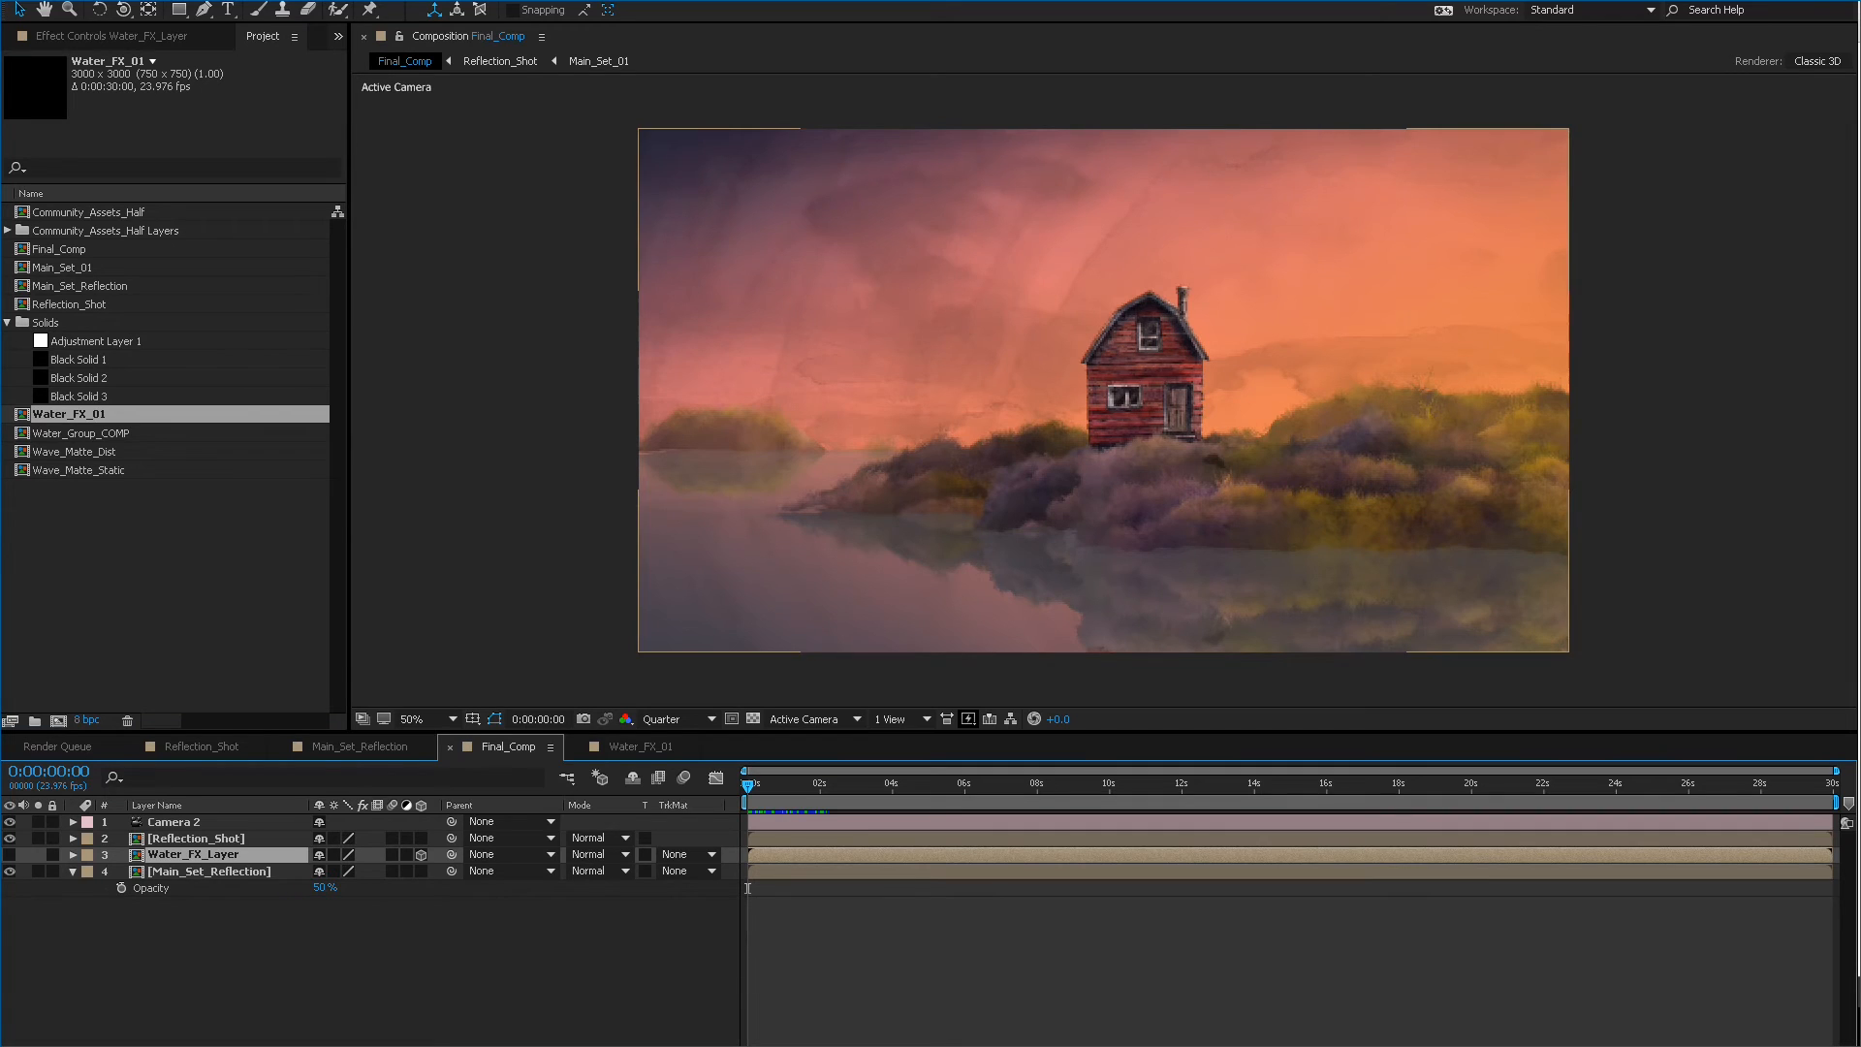
Make Water_FX_Layer visible in Final_Comp and preview the noise moving across the water plane.
{"action": "key", "text": "space"}
{"action": "key", "text": "space"}
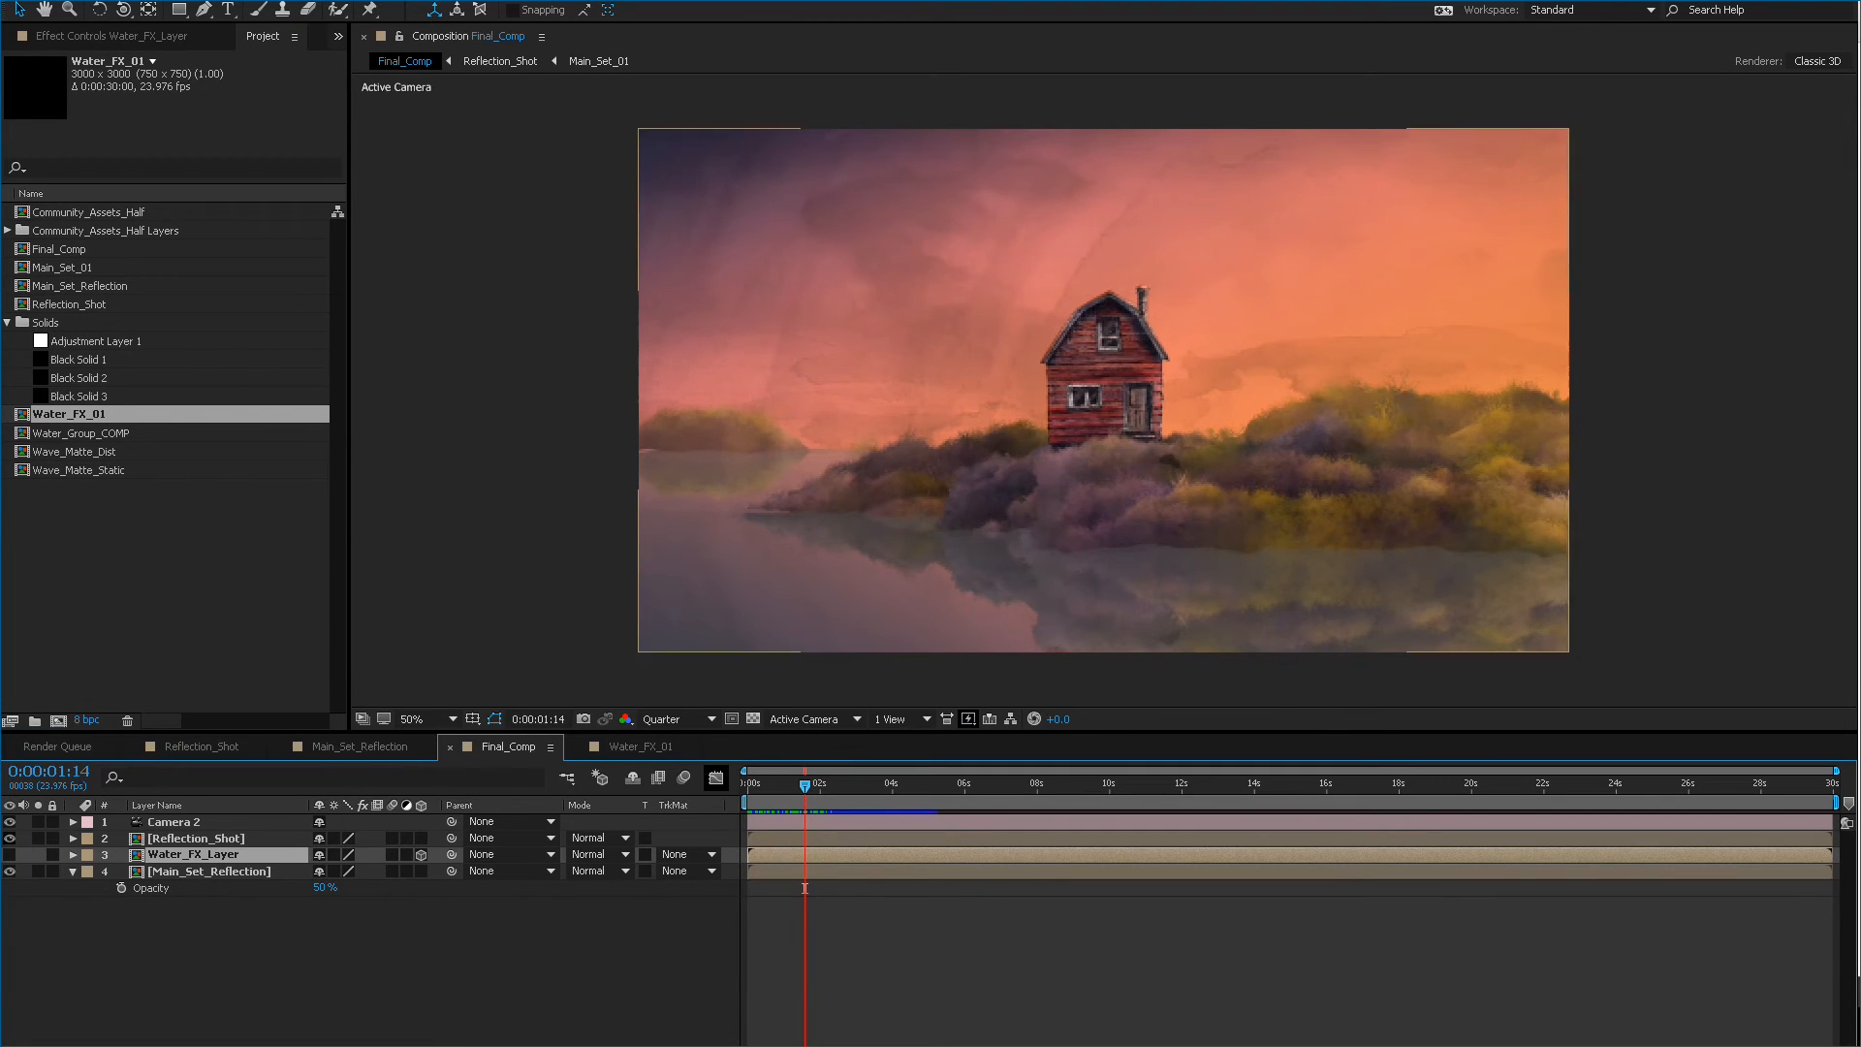
{"action": "left_click_drag", "start_coordinate": [821, 785], "coordinate": [921, 785]}
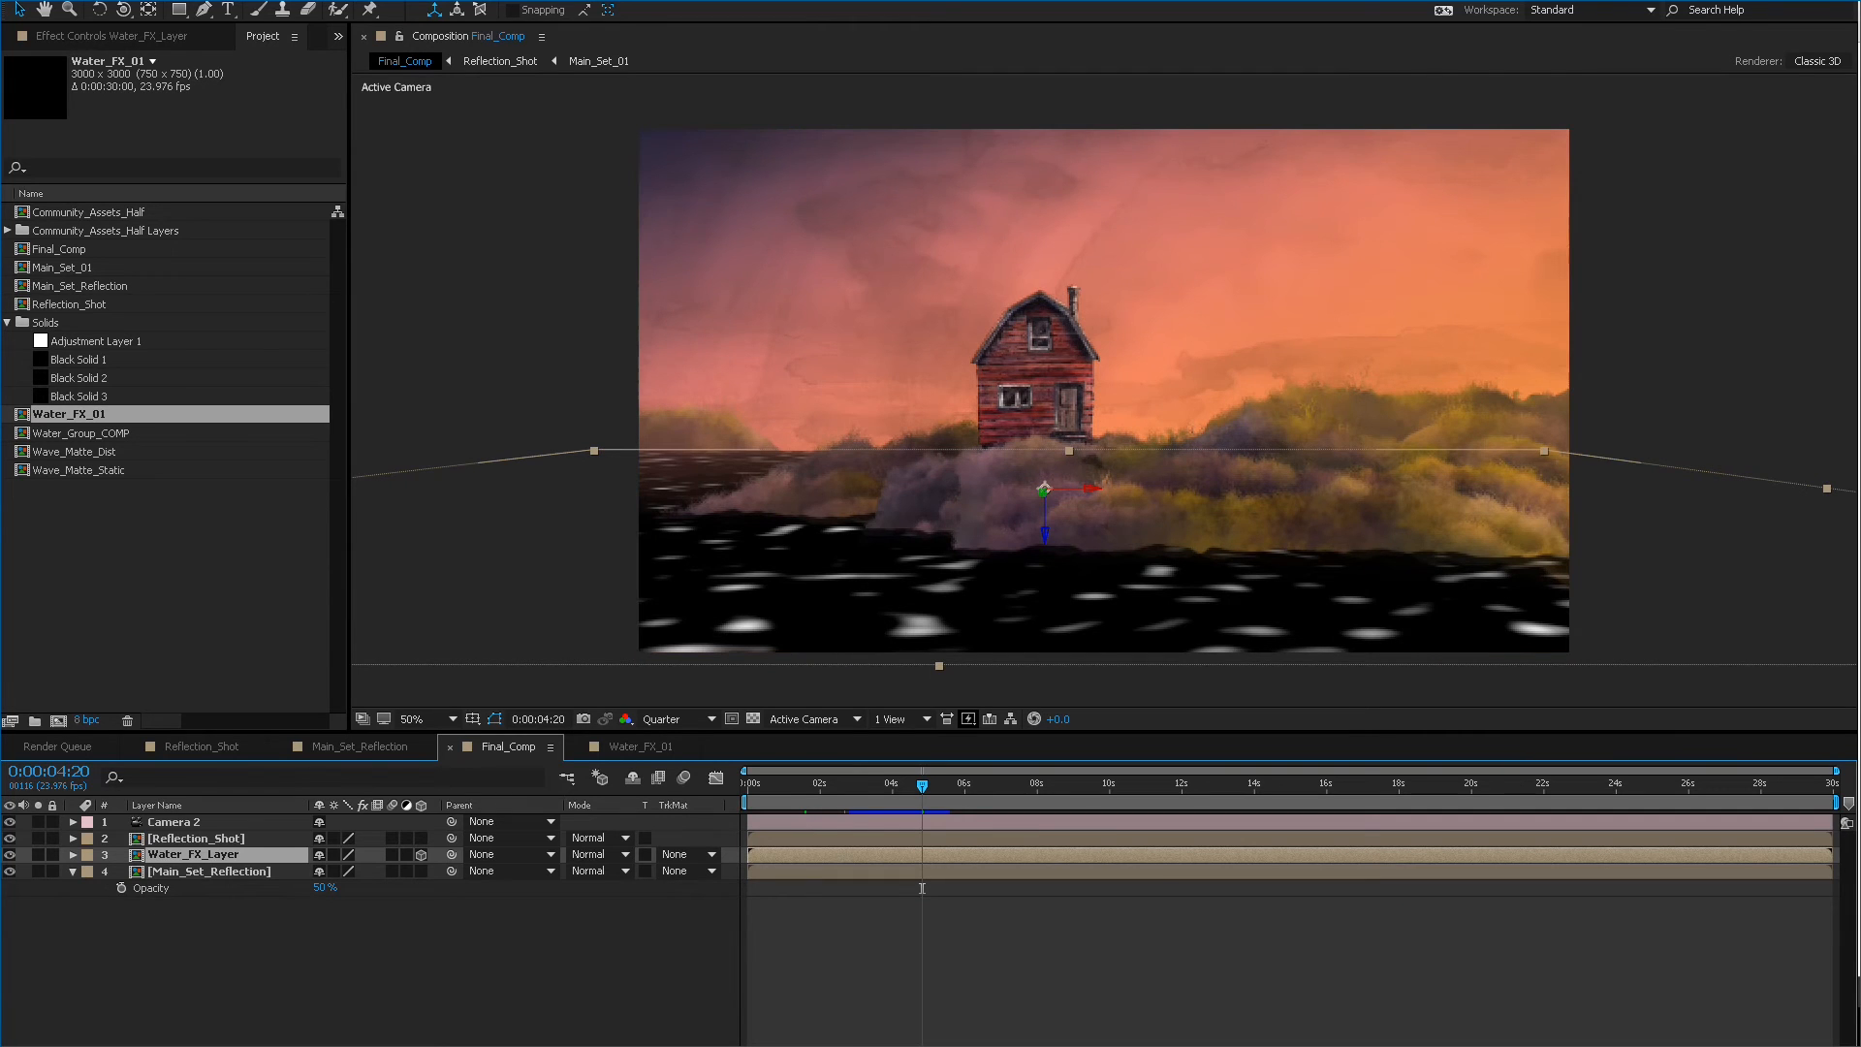
{"action": "key", "text": "space"}
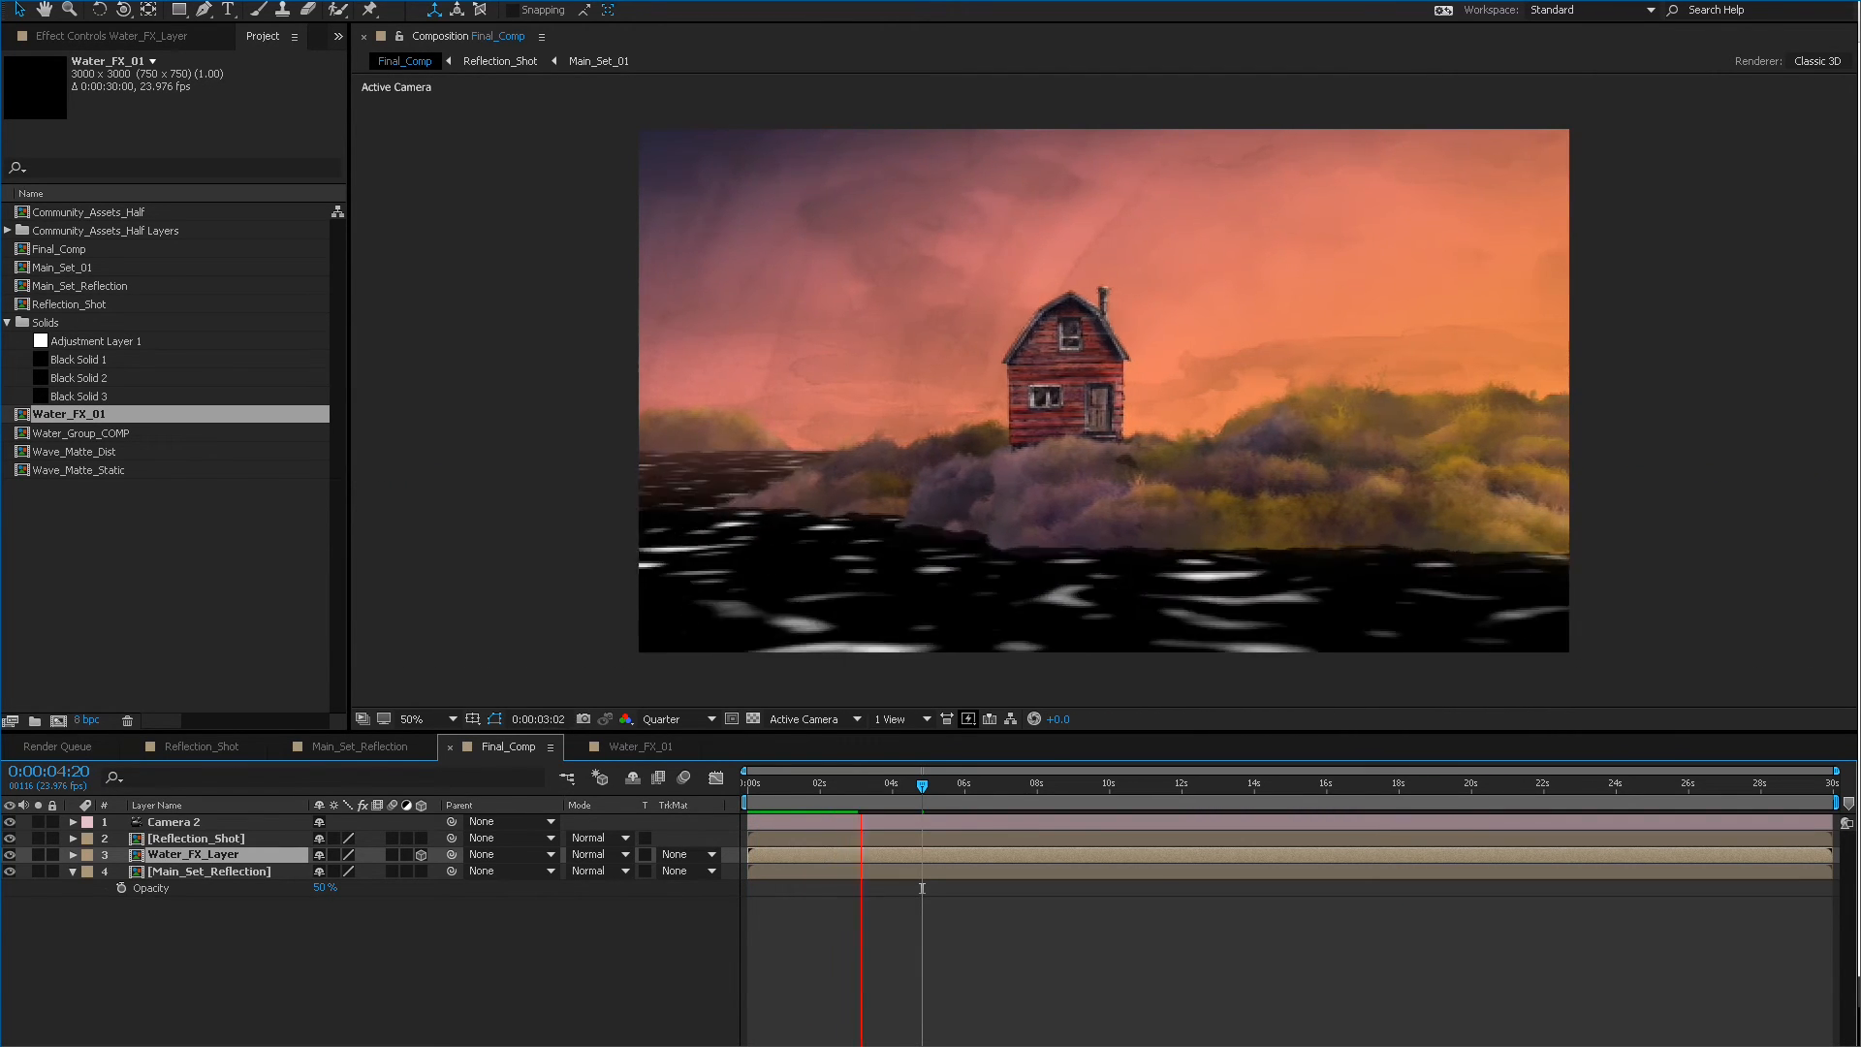
{"action": "key", "text": "space"}
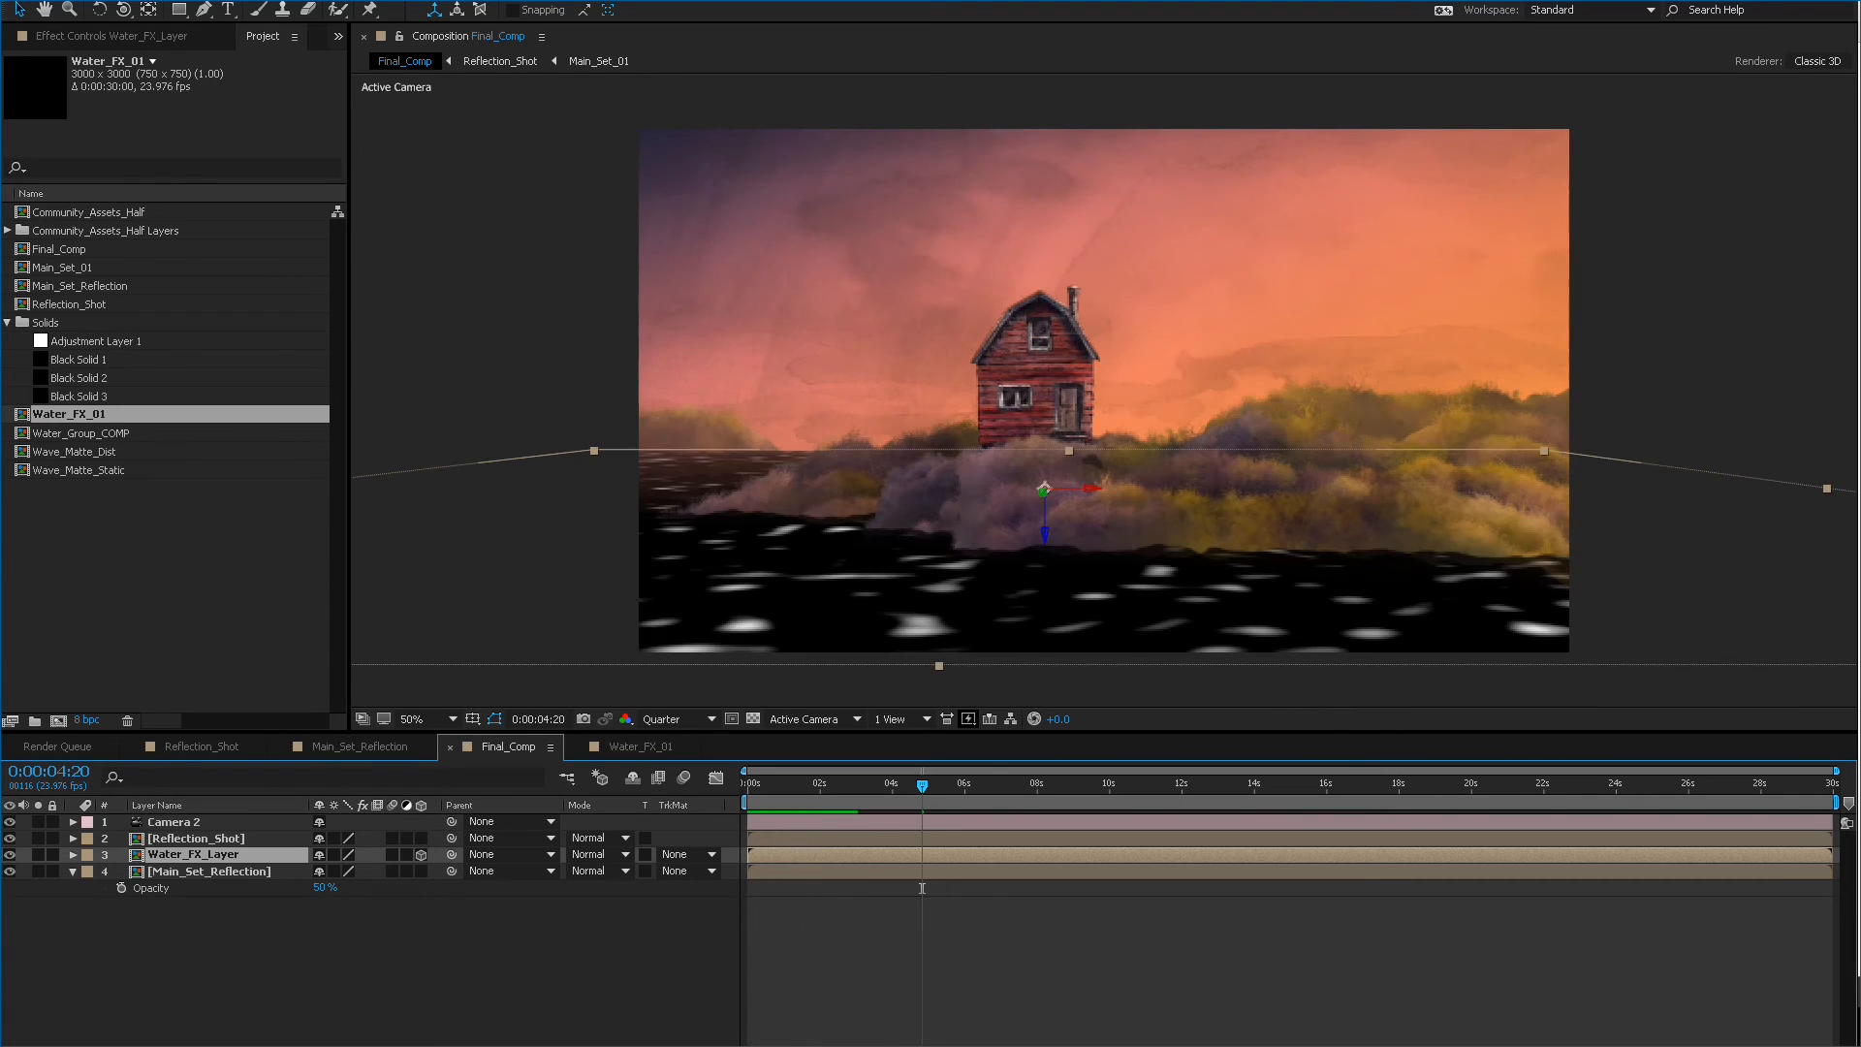
Open the Water_FX_01 composition and show only the keyframed properties of Black Solid 3.
{"action": "key", "text": "alt+shift+period"}
{"action": "key", "text": "space"}
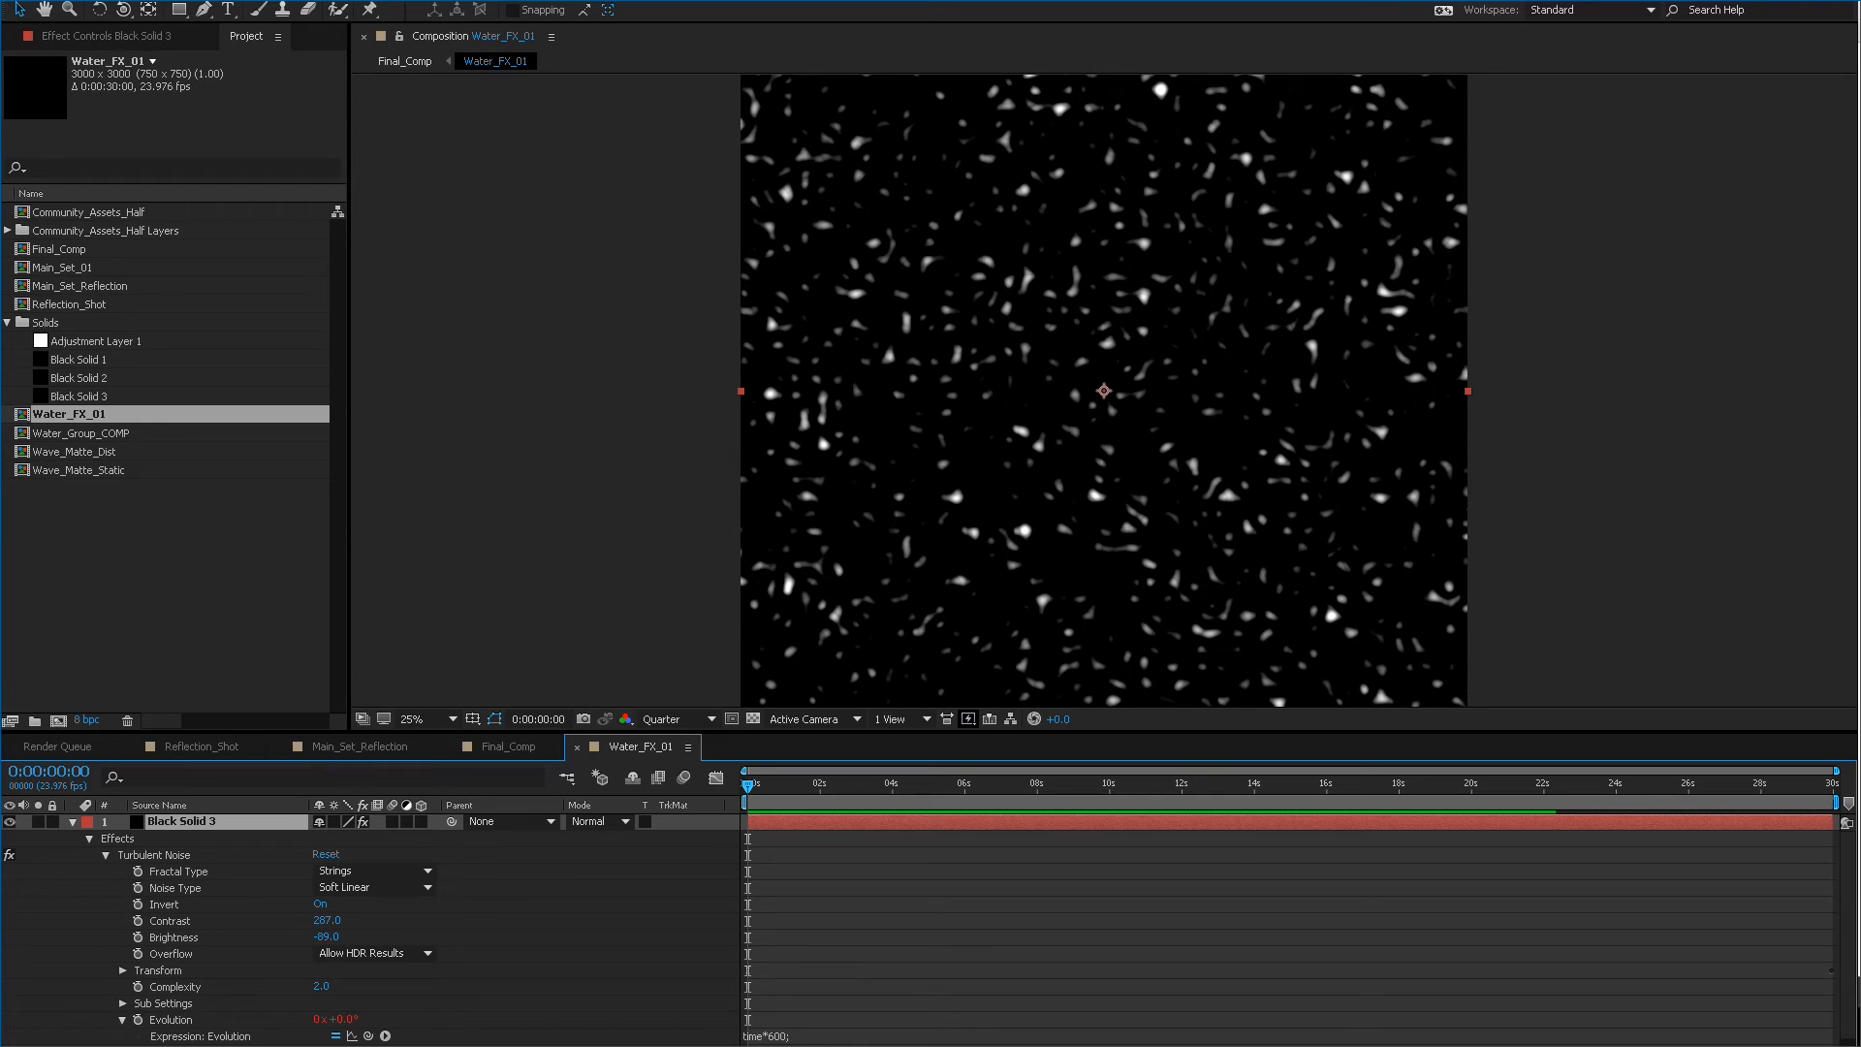
{"action": "scroll", "coordinate": [369, 930], "scroll_direction": "down", "scroll_amount": 2}
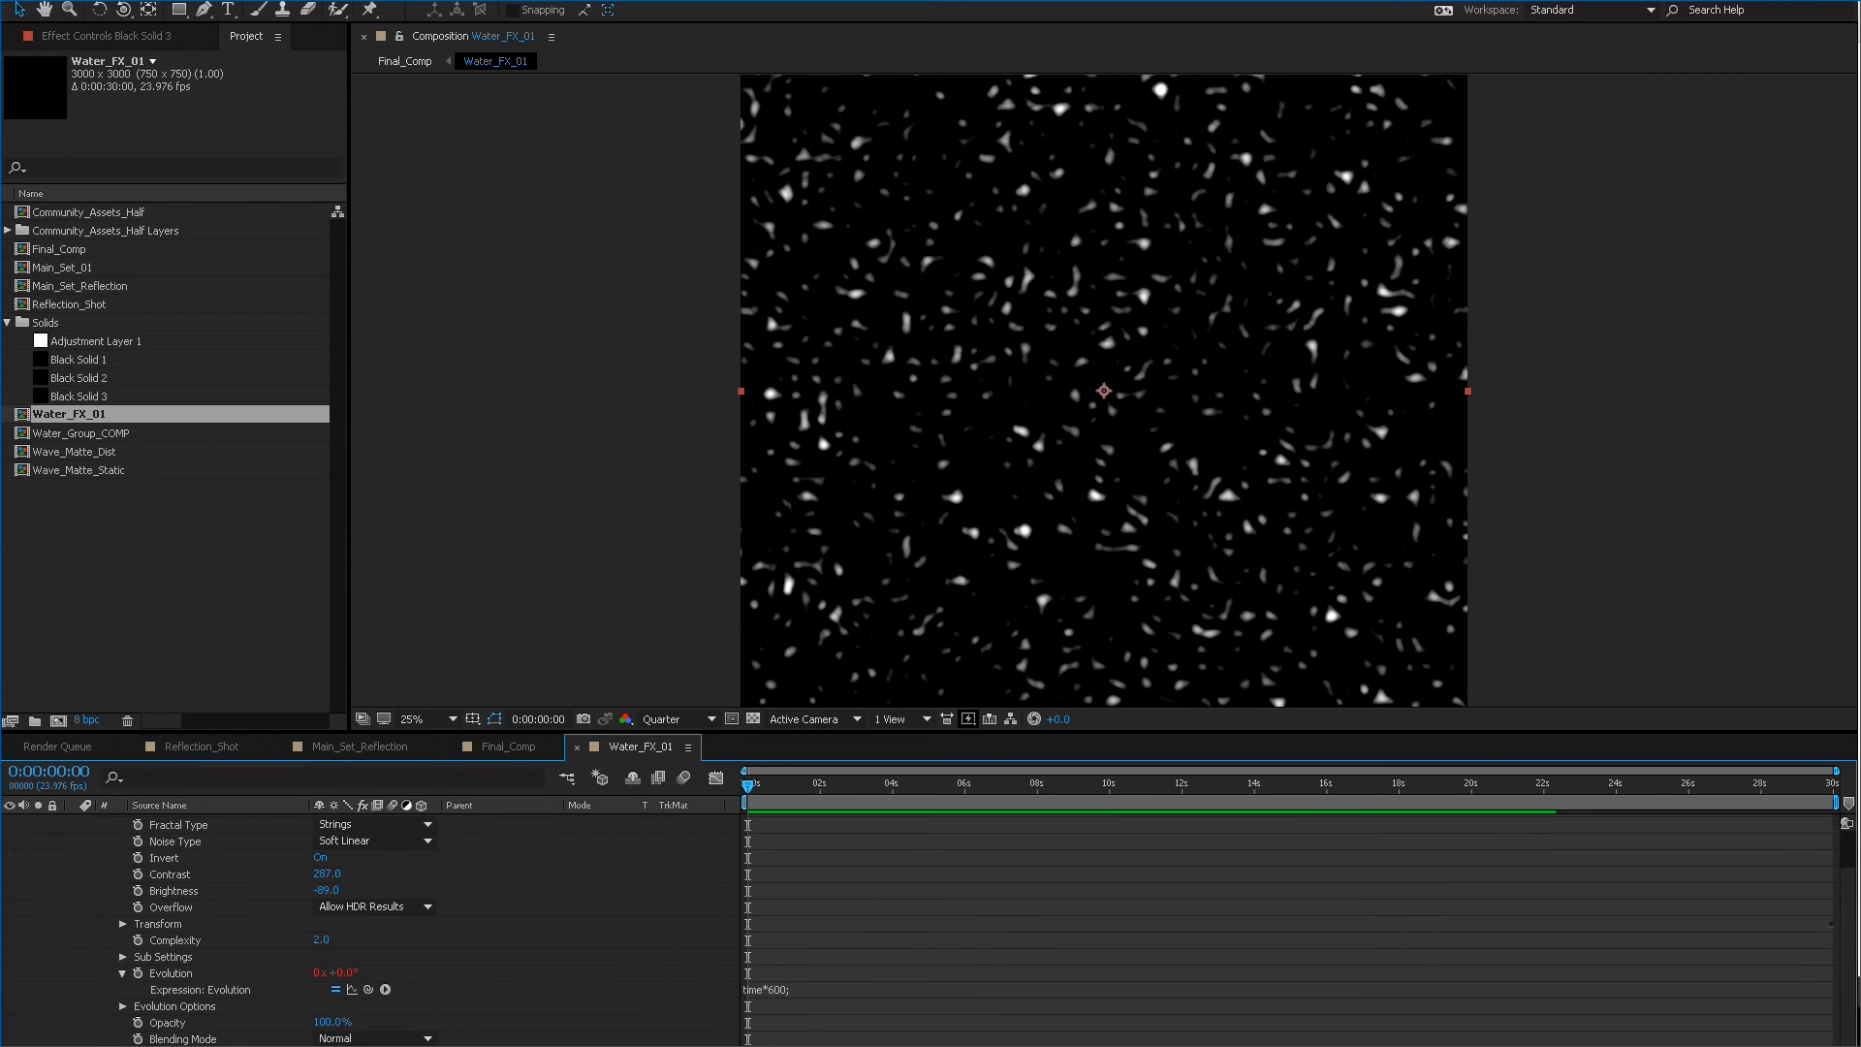
{"action": "left_click", "coordinate": [122, 924]}
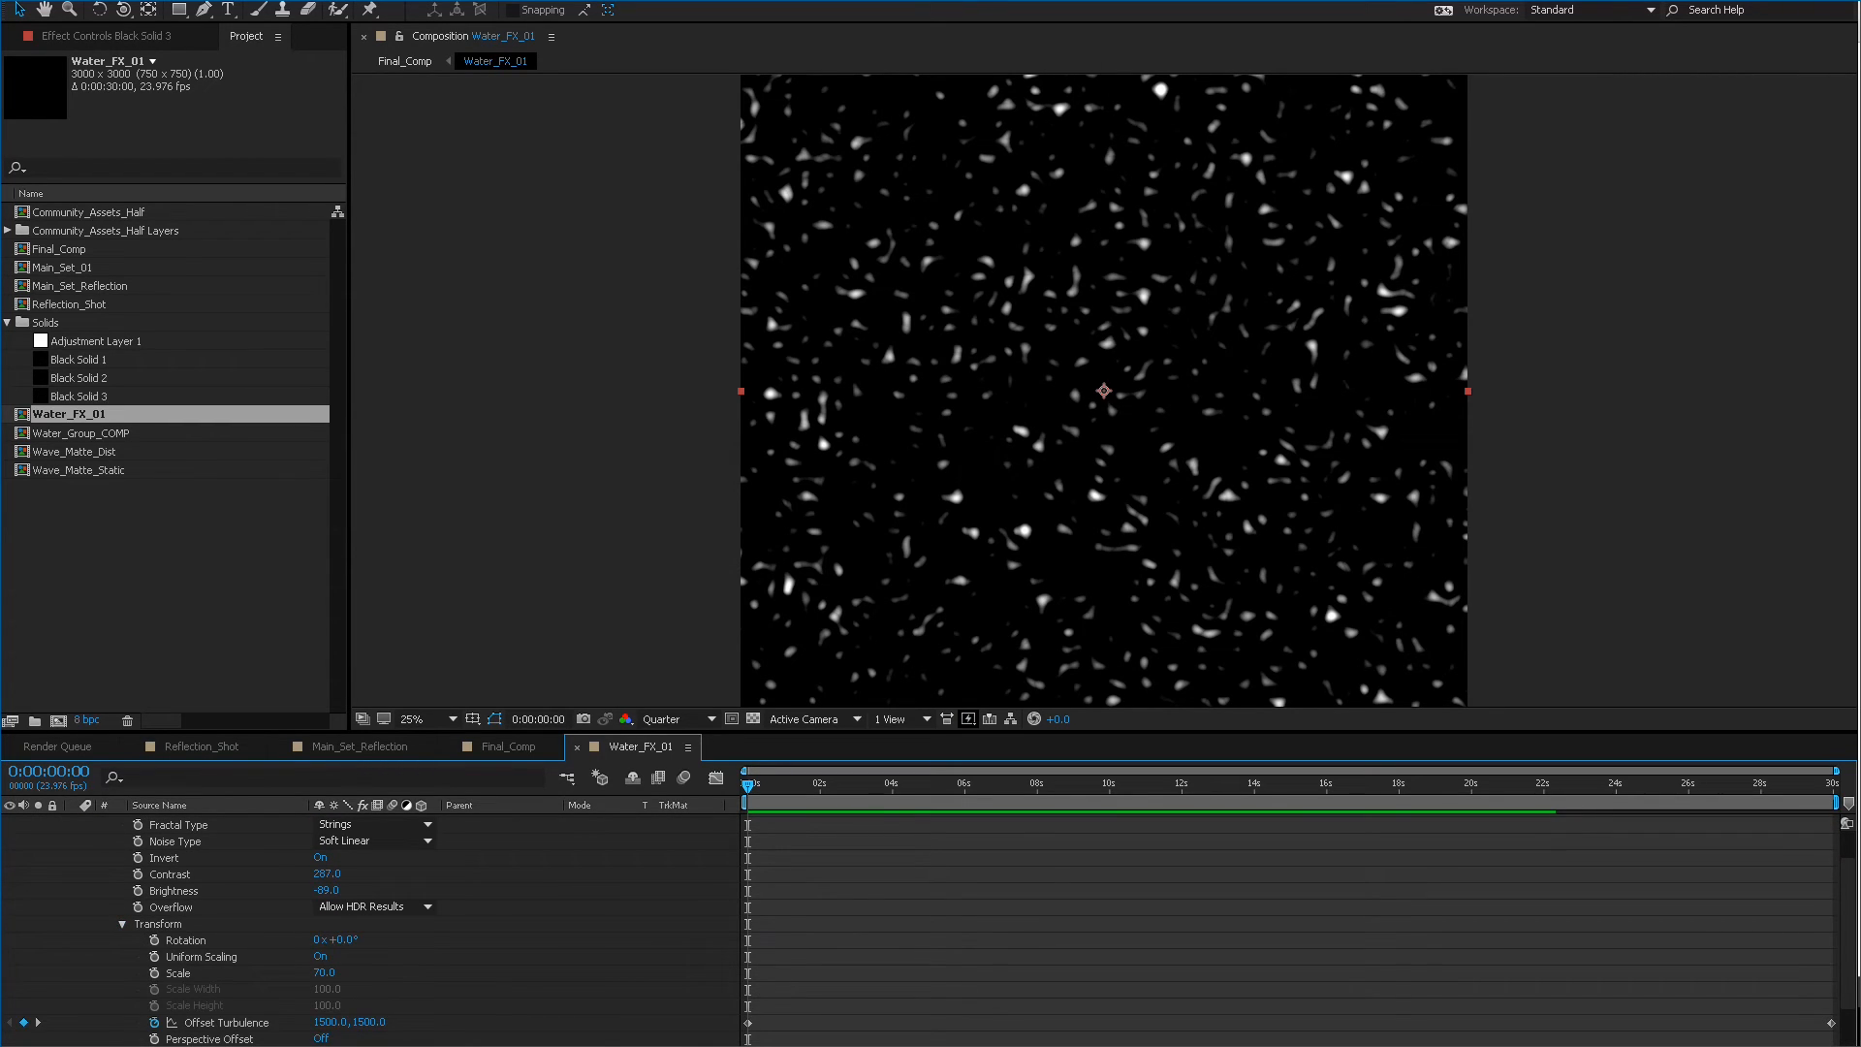
{"action": "scroll", "coordinate": [368, 931], "scroll_direction": "up", "scroll_amount": 2}
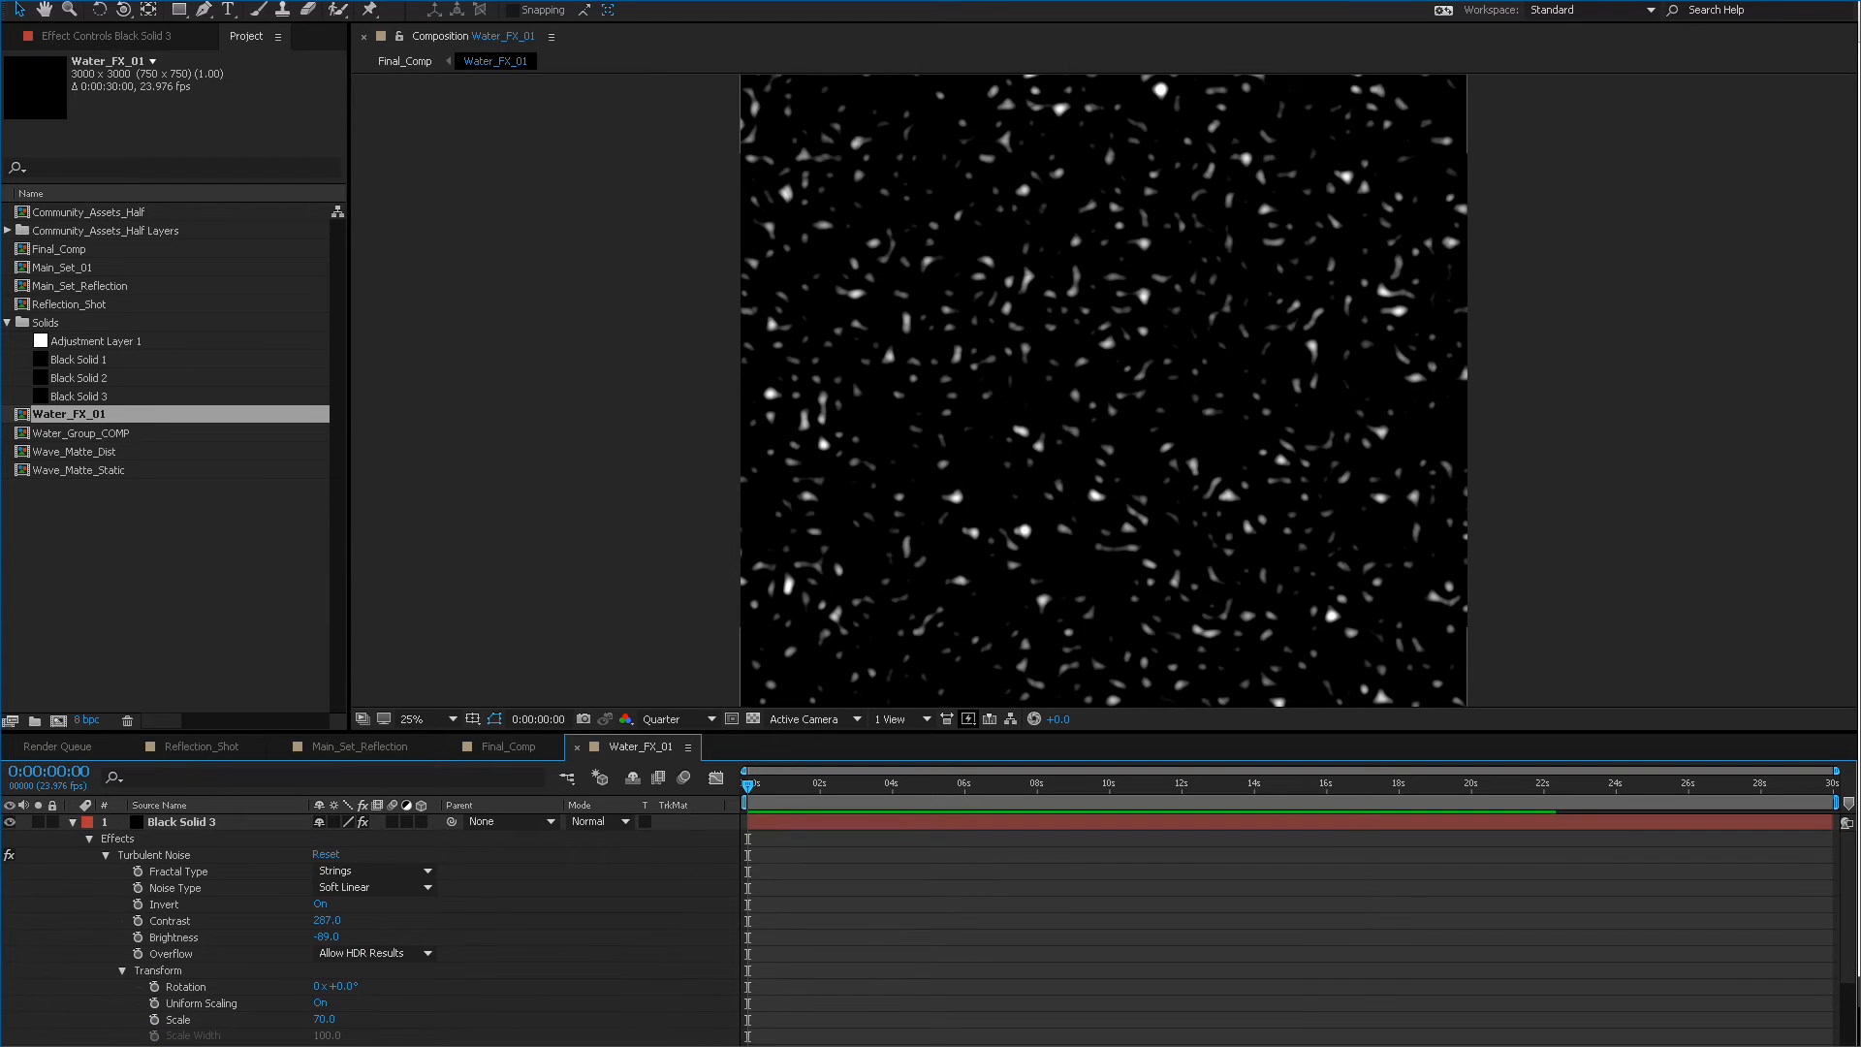
{"action": "left_click", "coordinate": [180, 821]}
{"action": "key", "text": "u"}
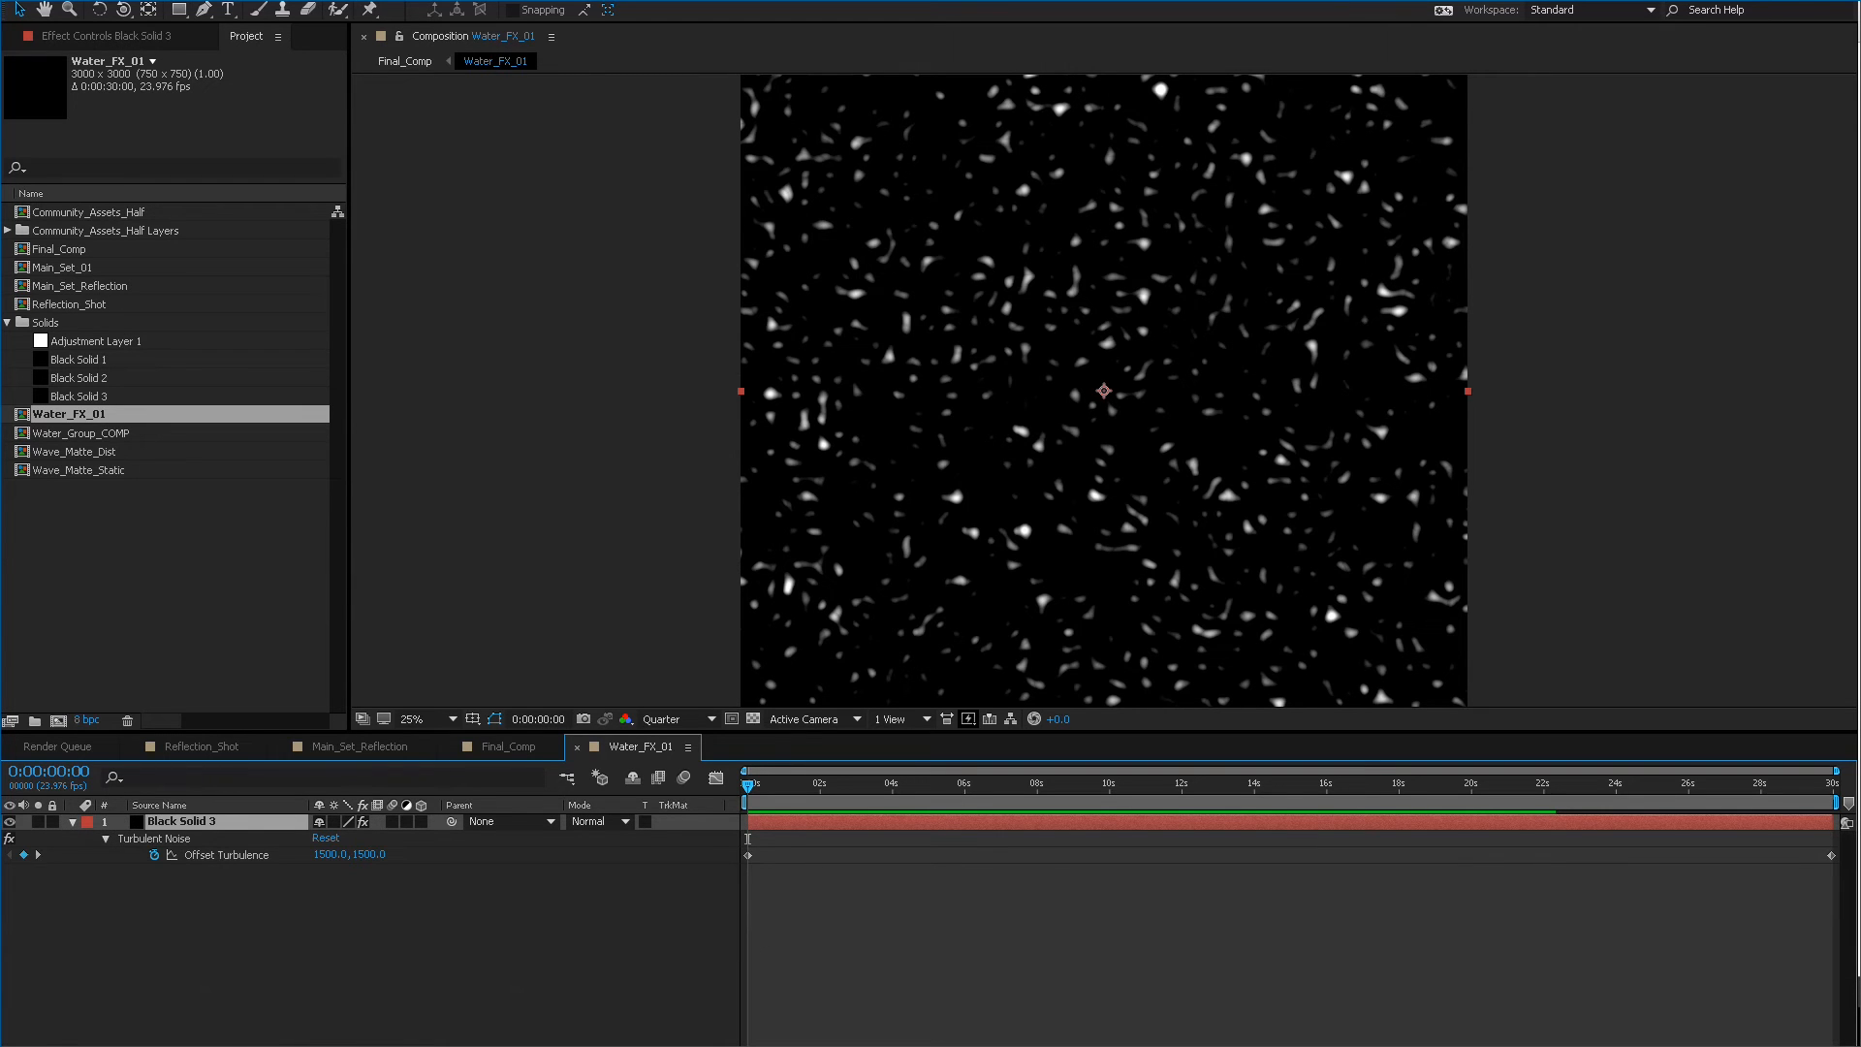
Slow the noise drift by keyframing Offset Turbulence at 0:00:10:01 and moving that keyframe to the composition's end, replacing the old end keyframe.
{"action": "key", "text": "space"}
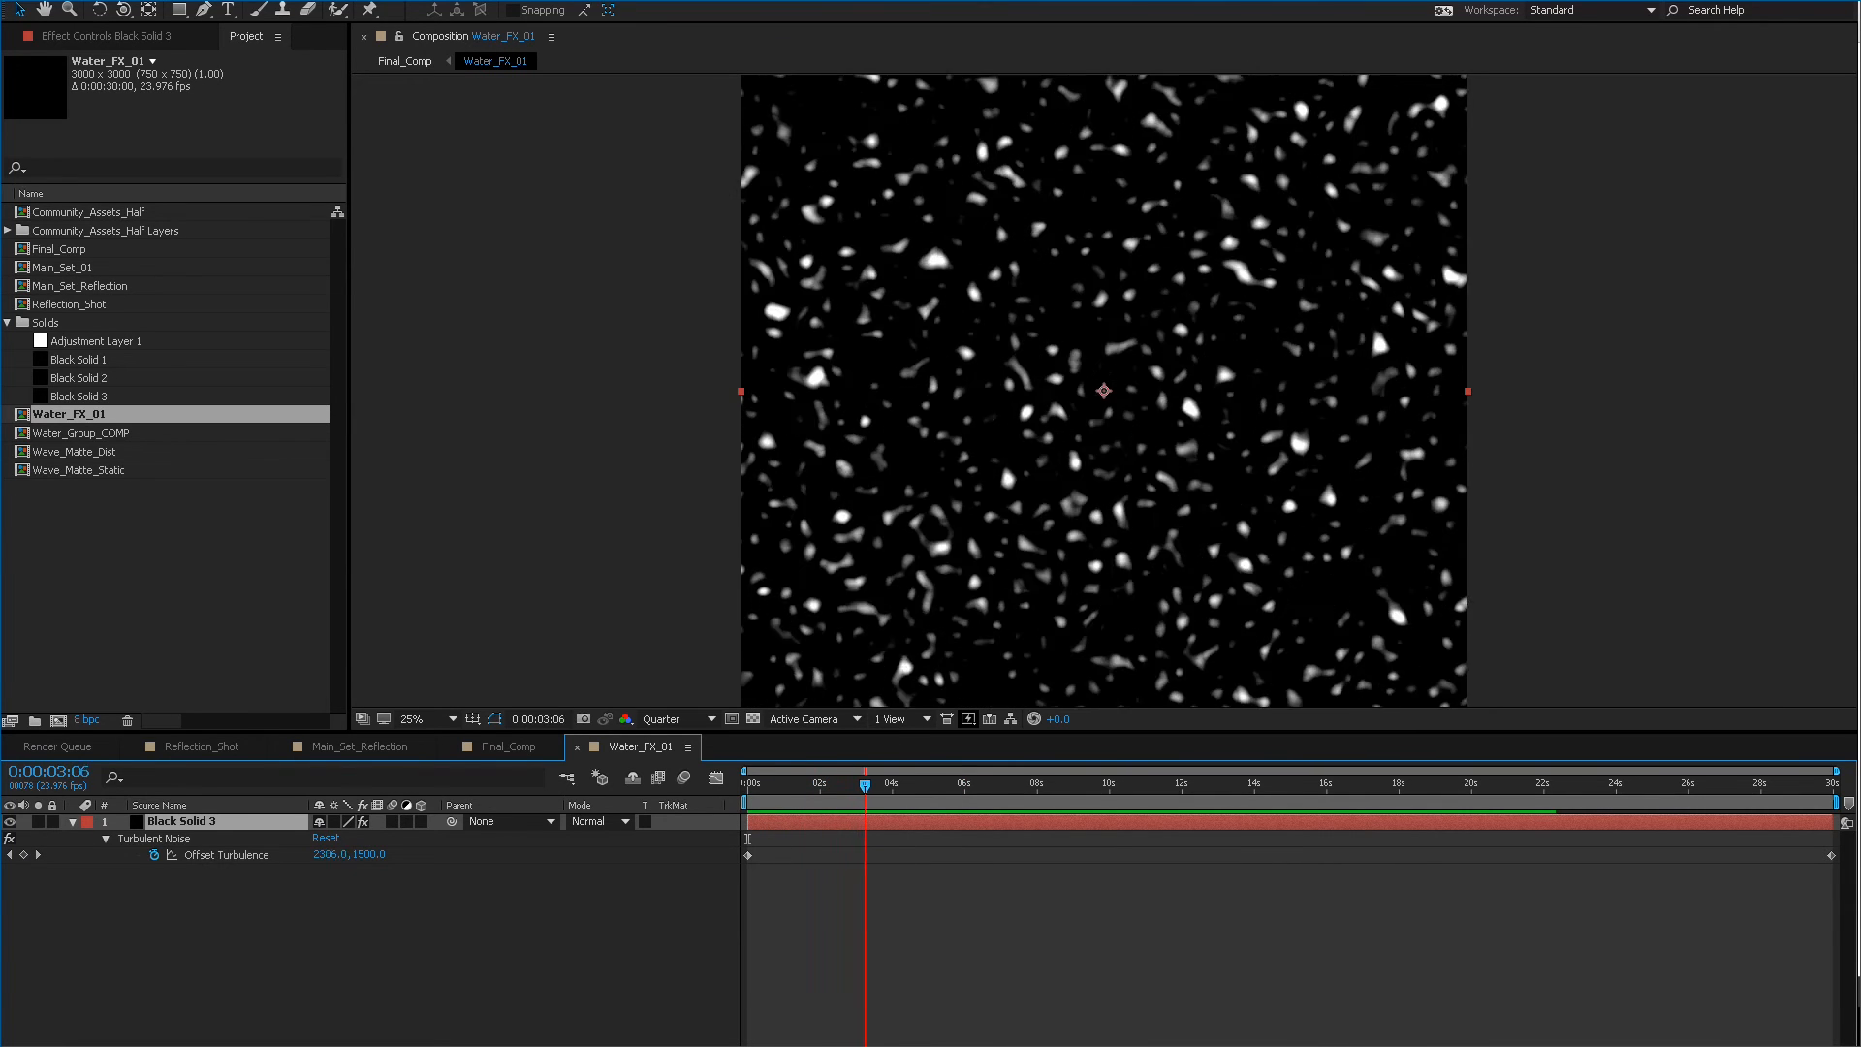
{"action": "left_click_drag", "start_coordinate": [994, 785], "coordinate": [1111, 785]}
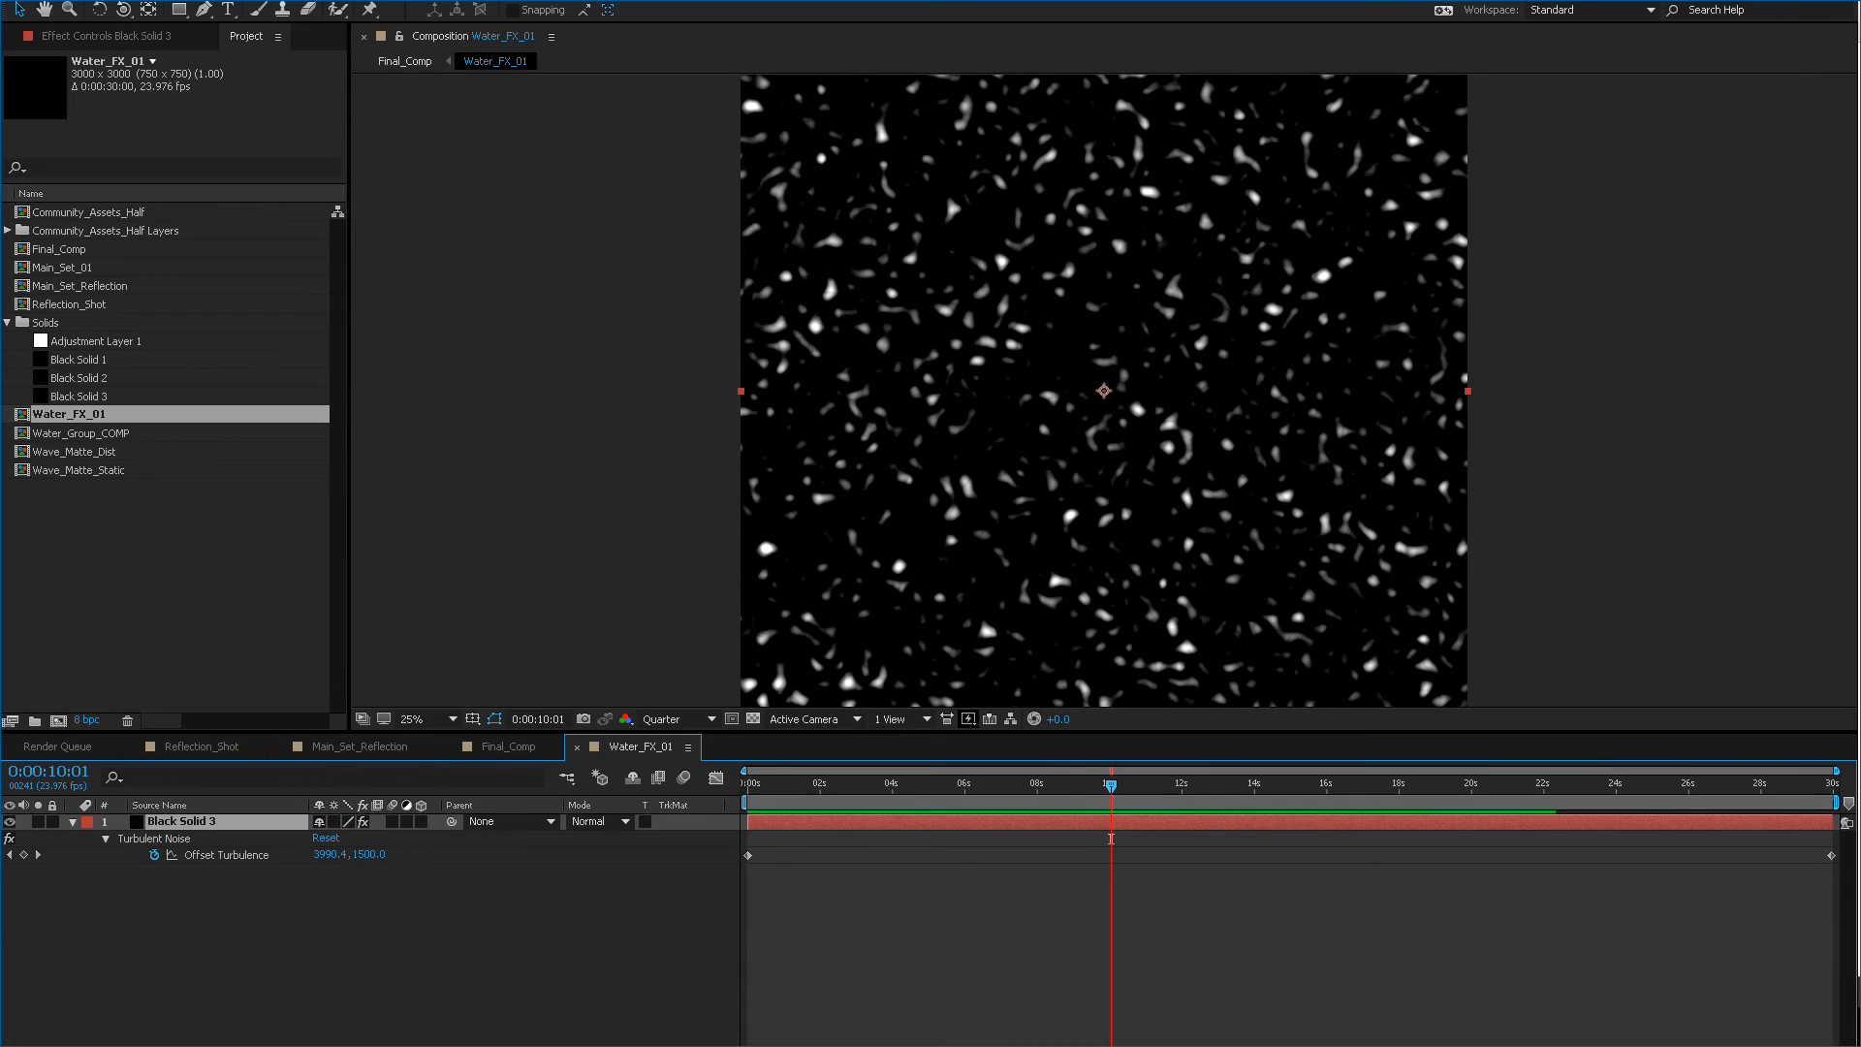
{"action": "left_click", "coordinate": [24, 855]}
{"action": "left_click_drag", "start_coordinate": [1111, 855], "coordinate": [1830, 854]}
{"action": "key", "text": "Delete"}
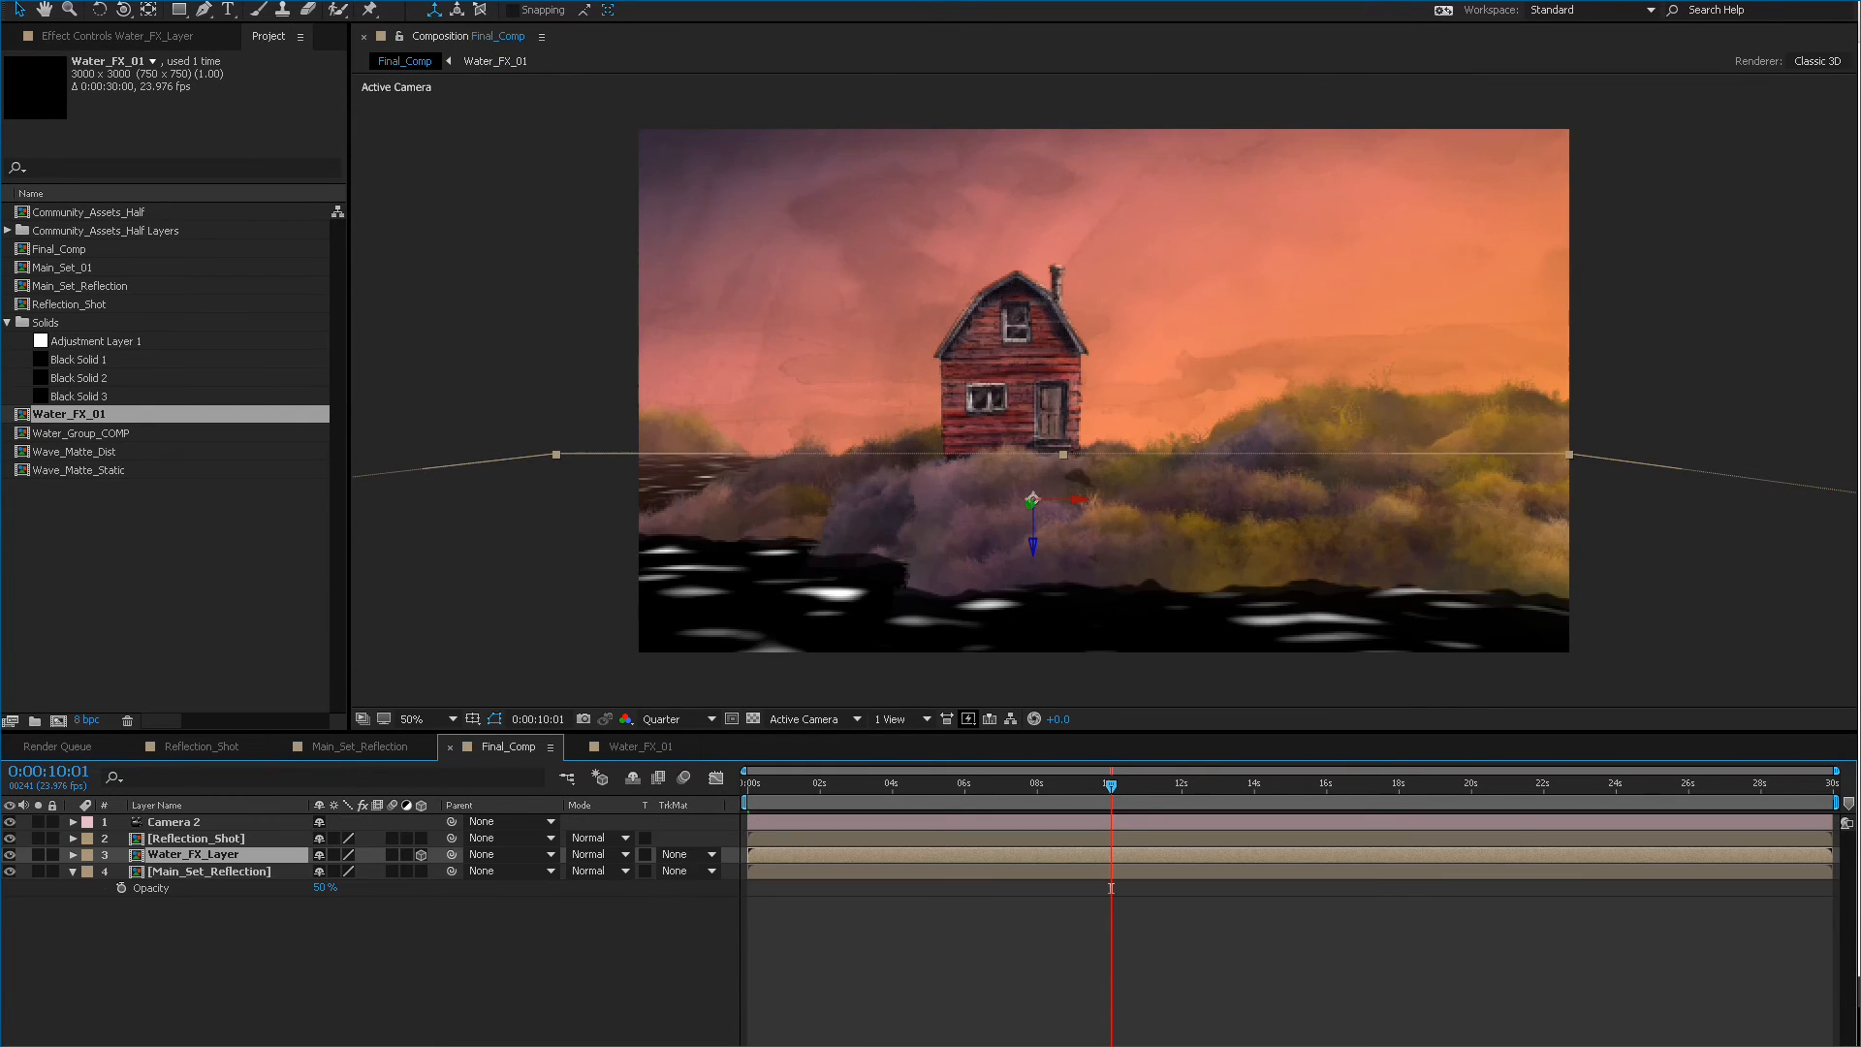
Preview Final_Comp from the start to judge the slower water drift.
{"action": "key", "text": "space"}
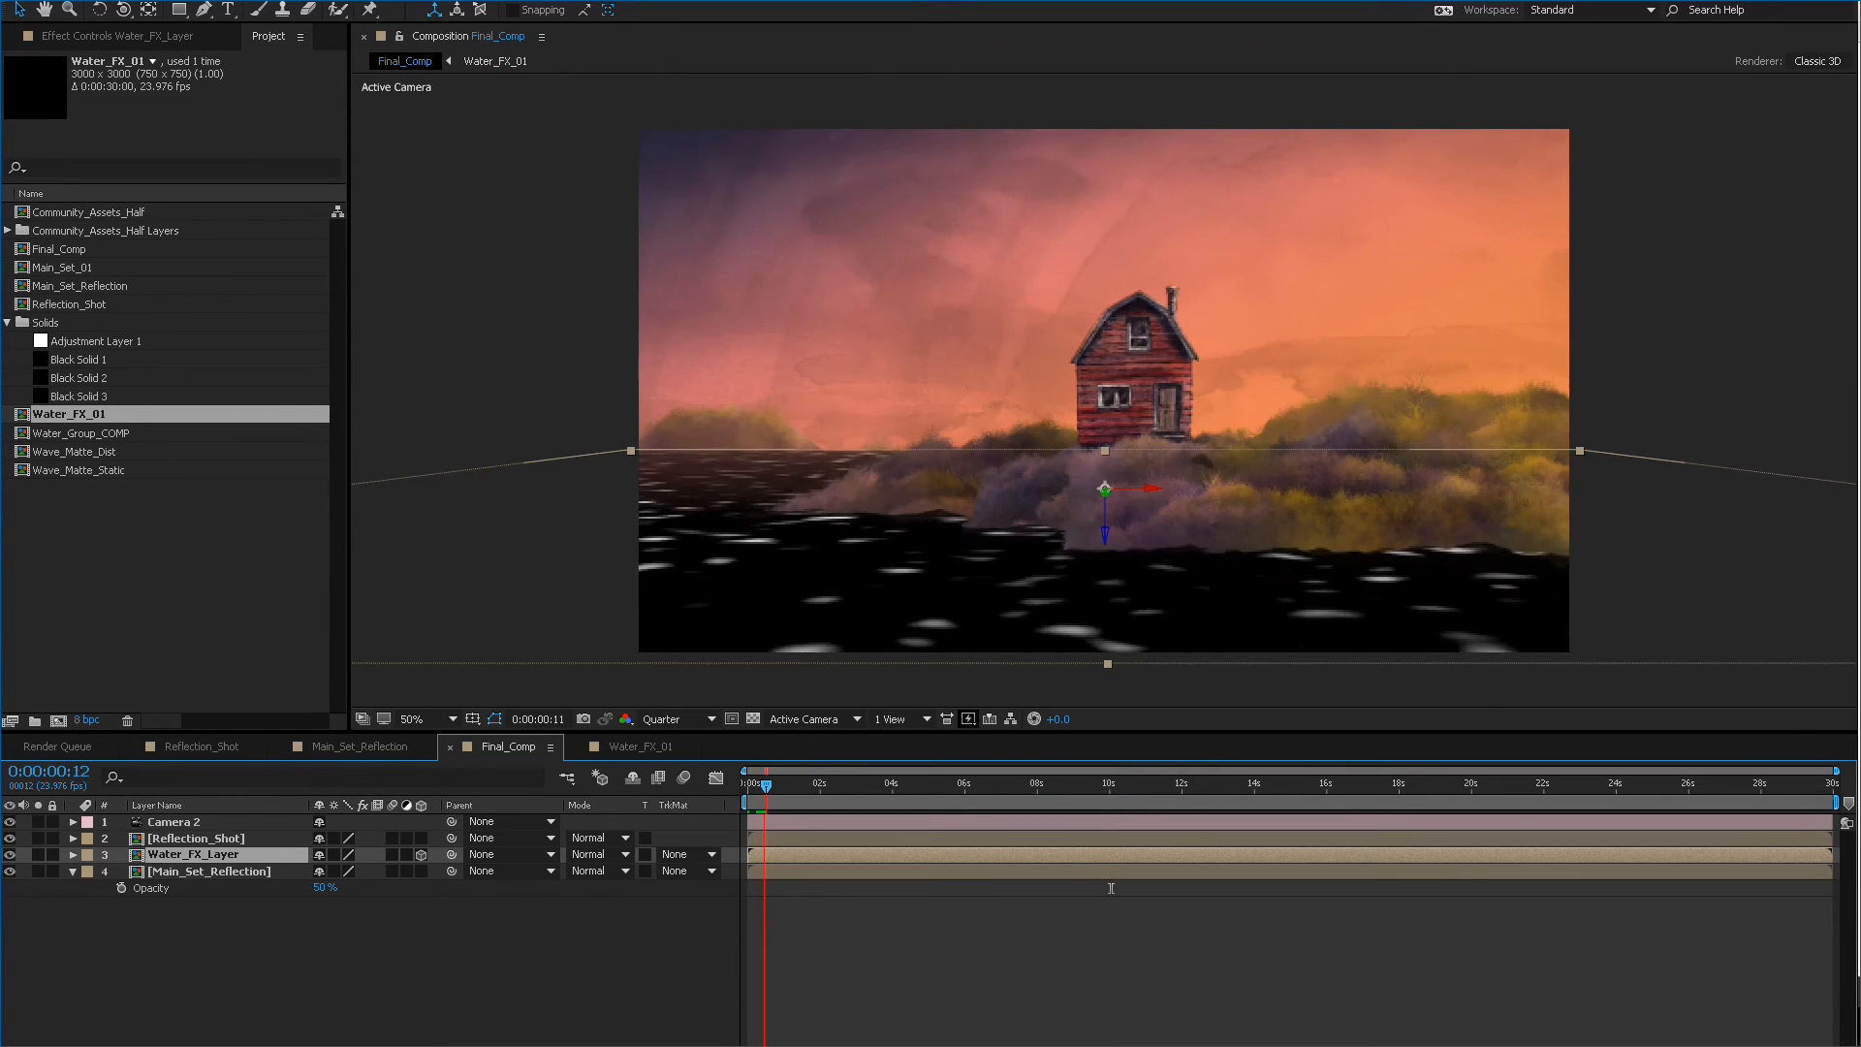
{"action": "left_click_drag", "start_coordinate": [807, 784], "coordinate": [748, 784]}
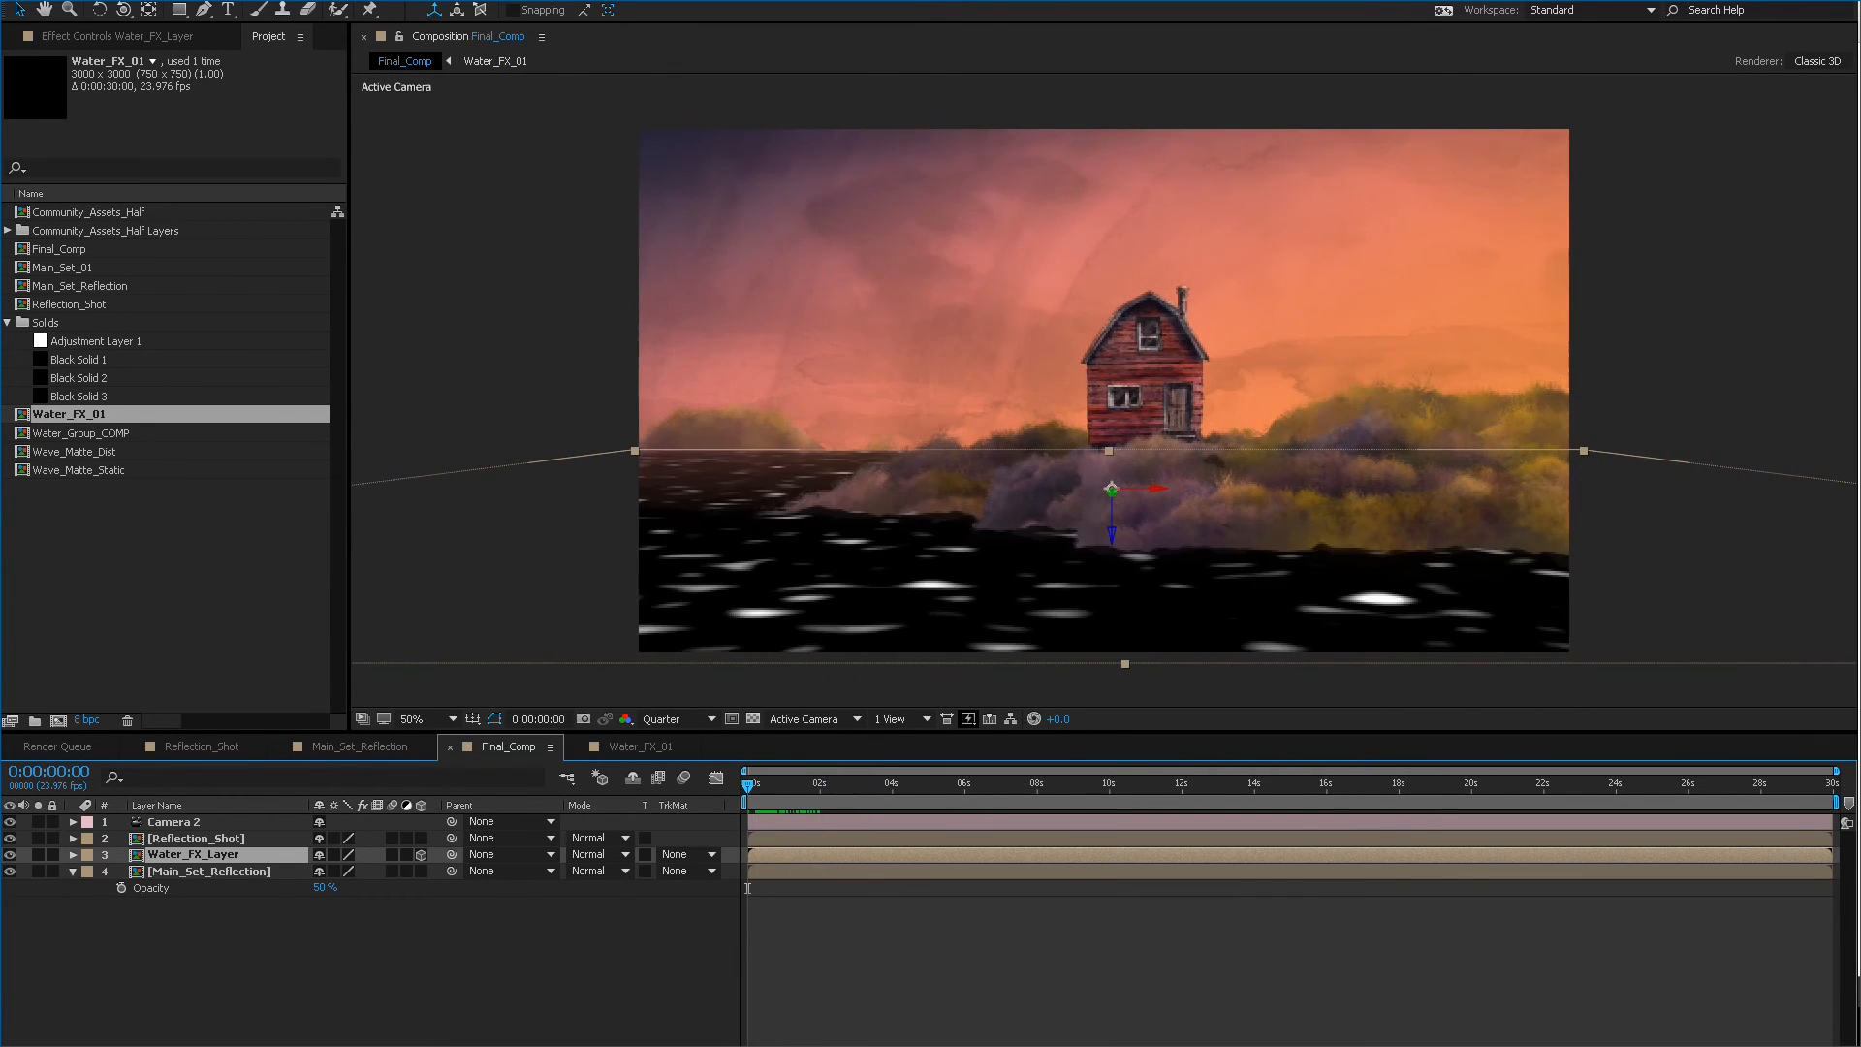
{"action": "key", "text": "space"}
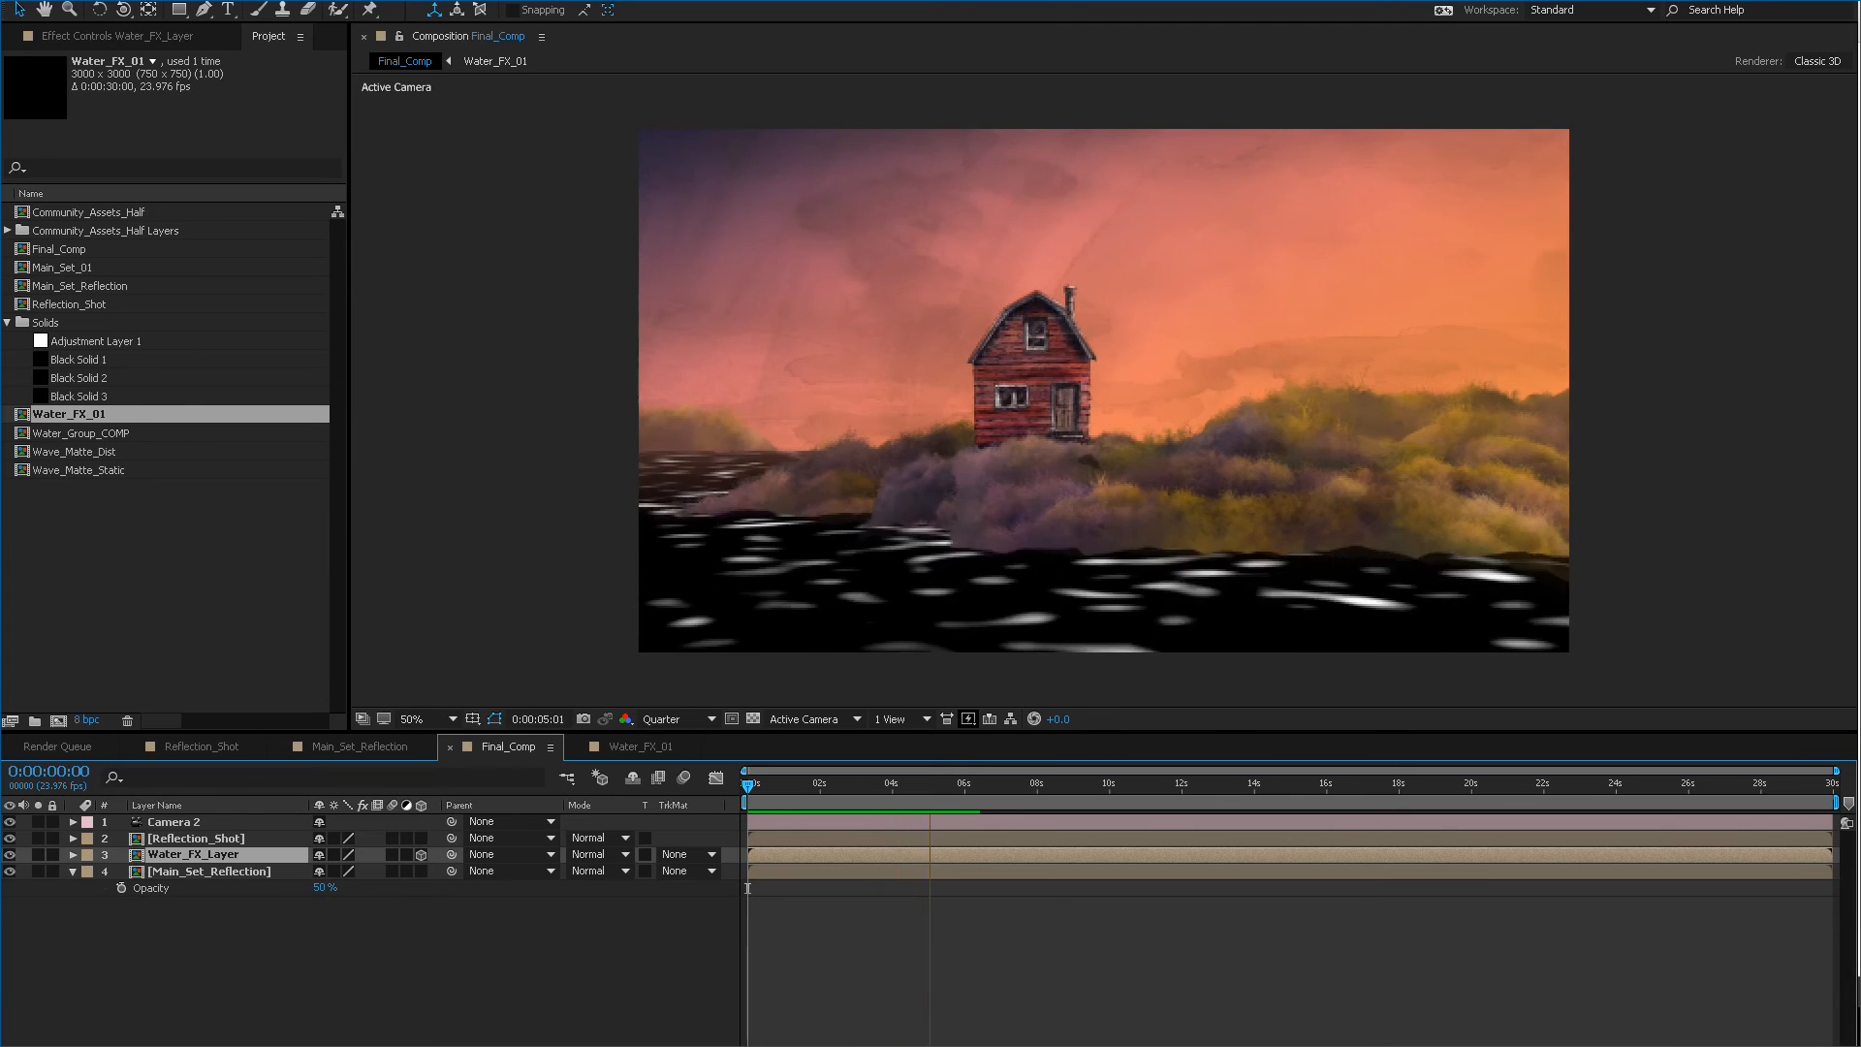
{"action": "key", "text": "space"}
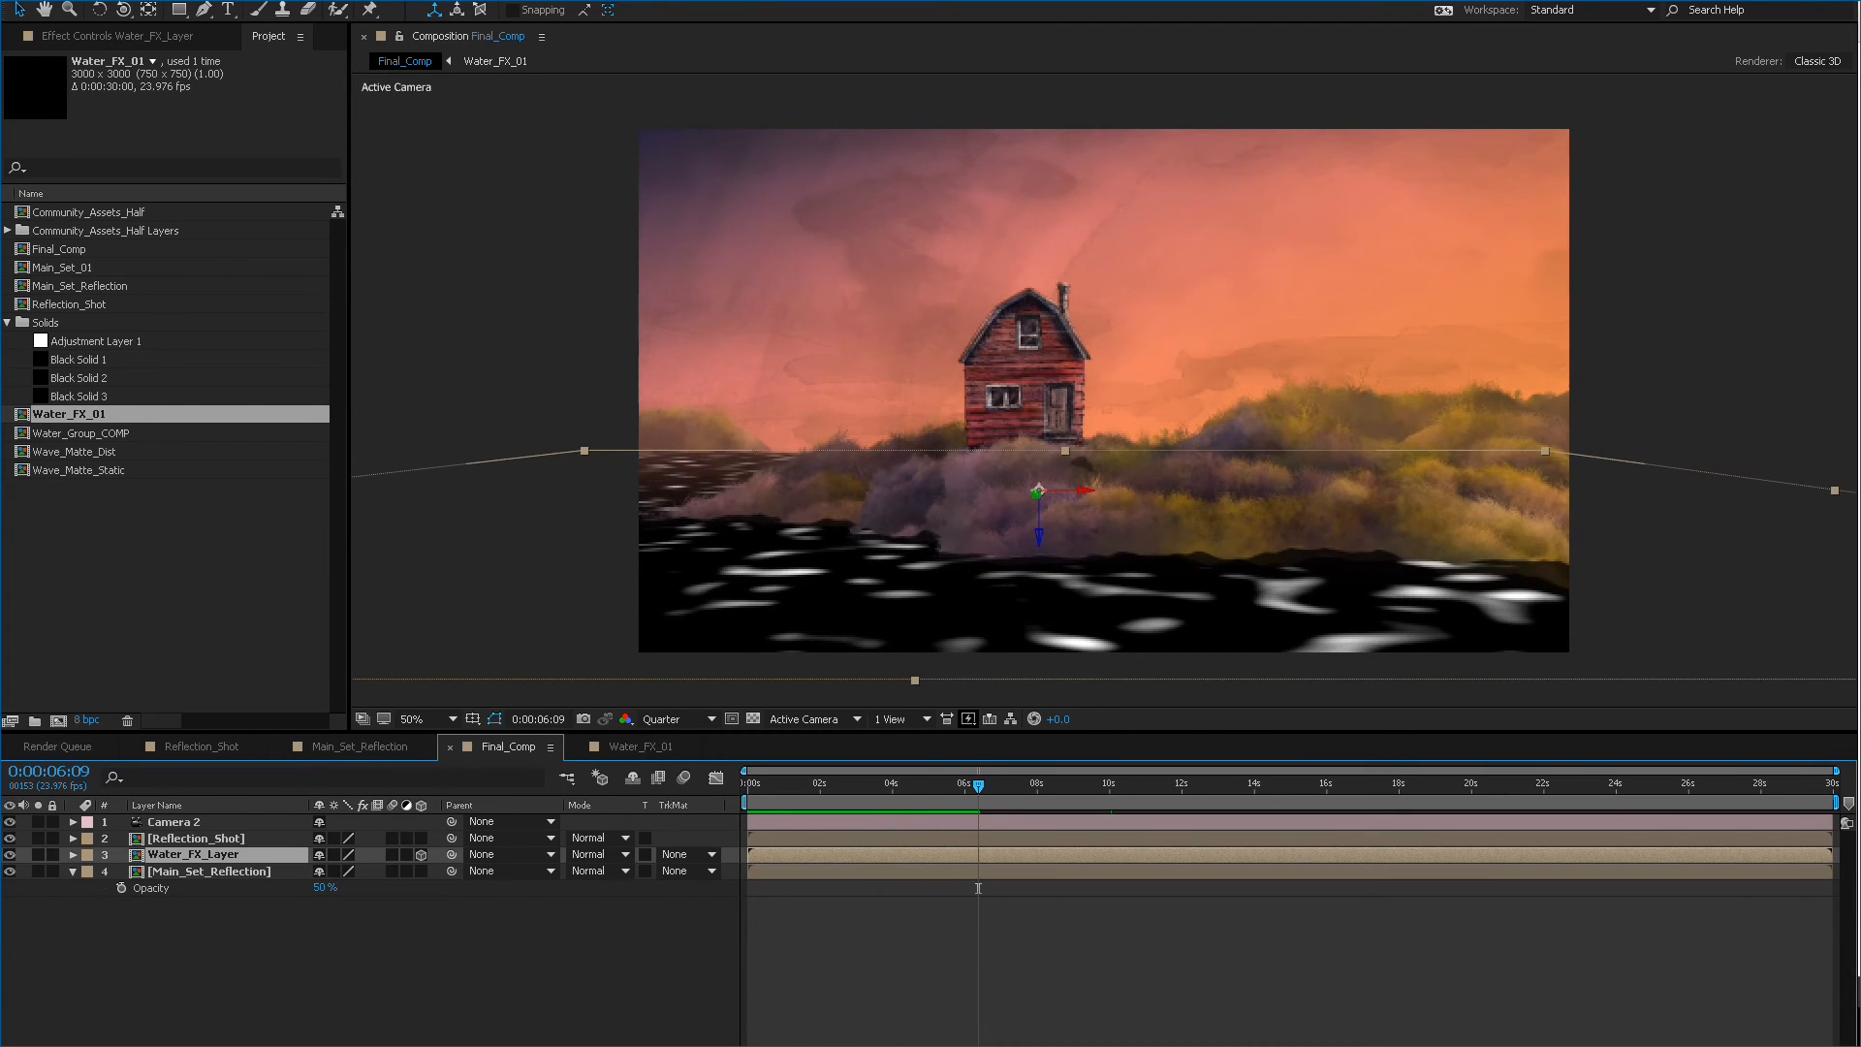
Lower the Turbulent Noise Brightness in Water_FX_01 to -116 and preview the sparser highlights in Final_Comp.
{"action": "key", "text": "alt+shift+period"}
{"action": "left_click", "coordinate": [978, 839]}
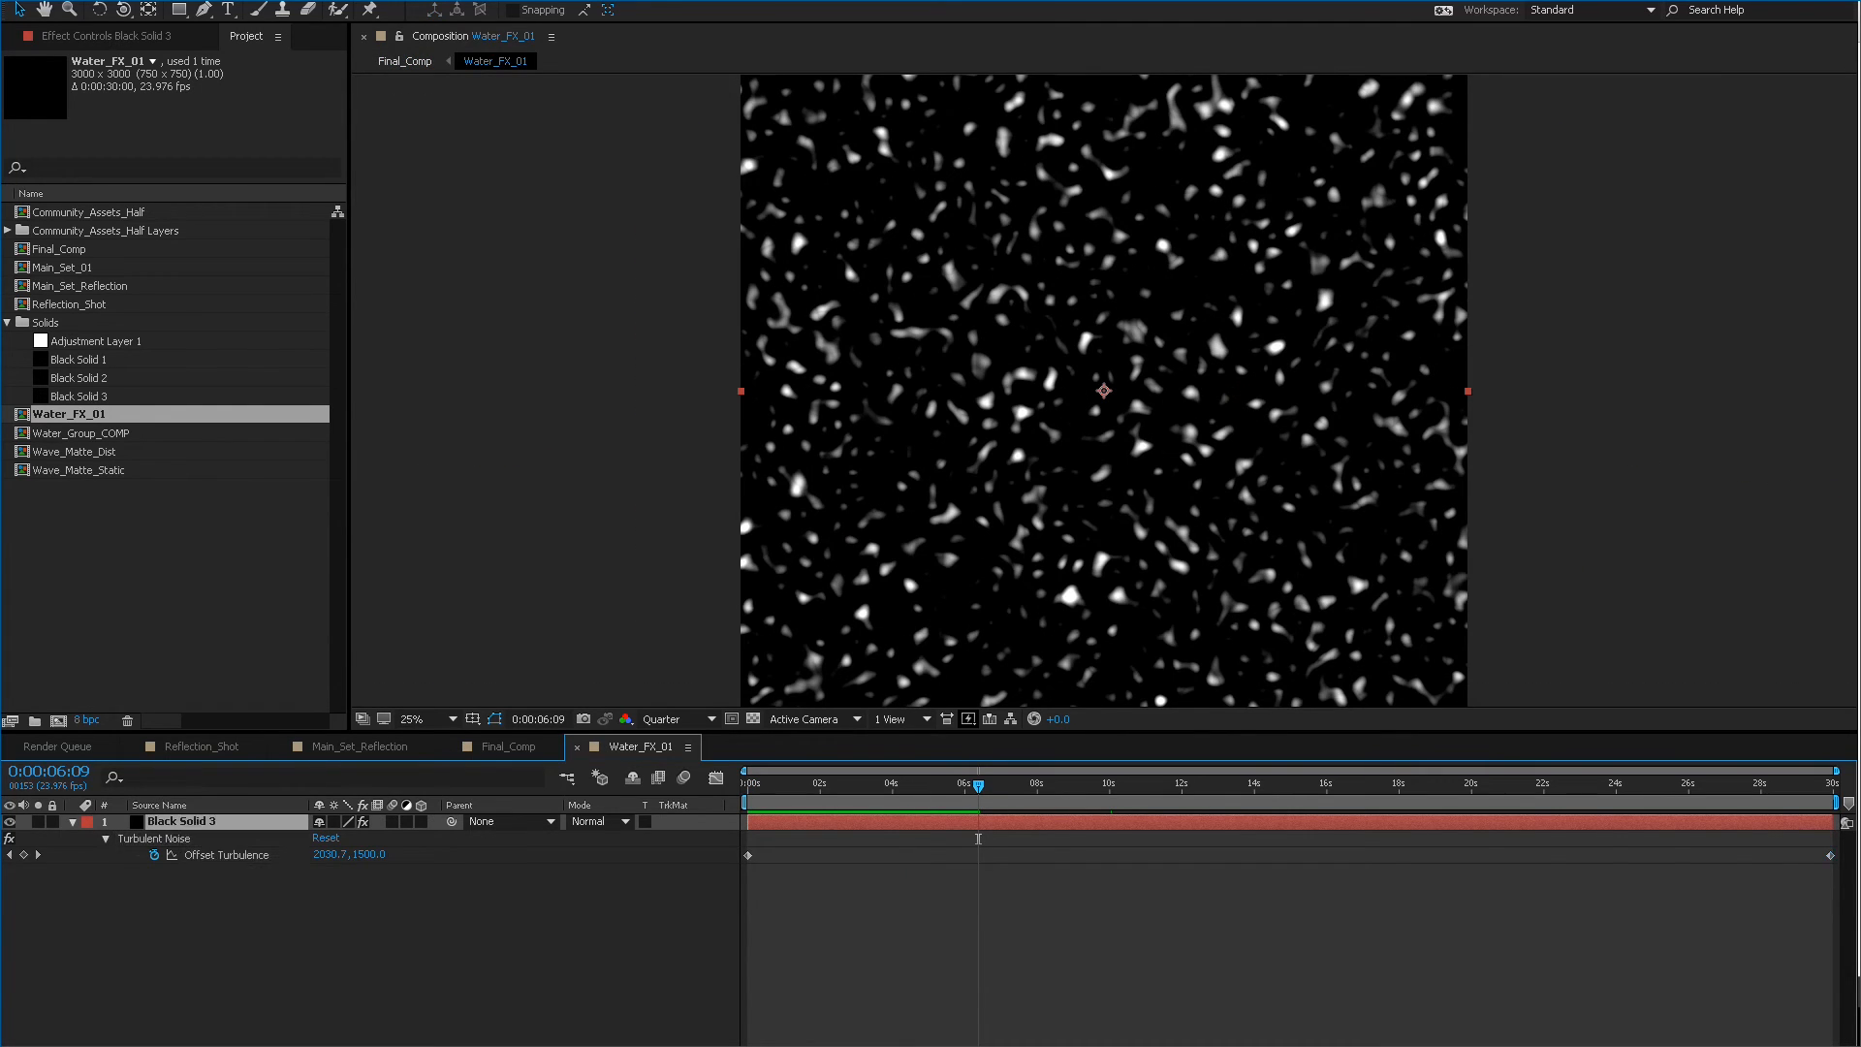
{"action": "key", "text": "F3"}
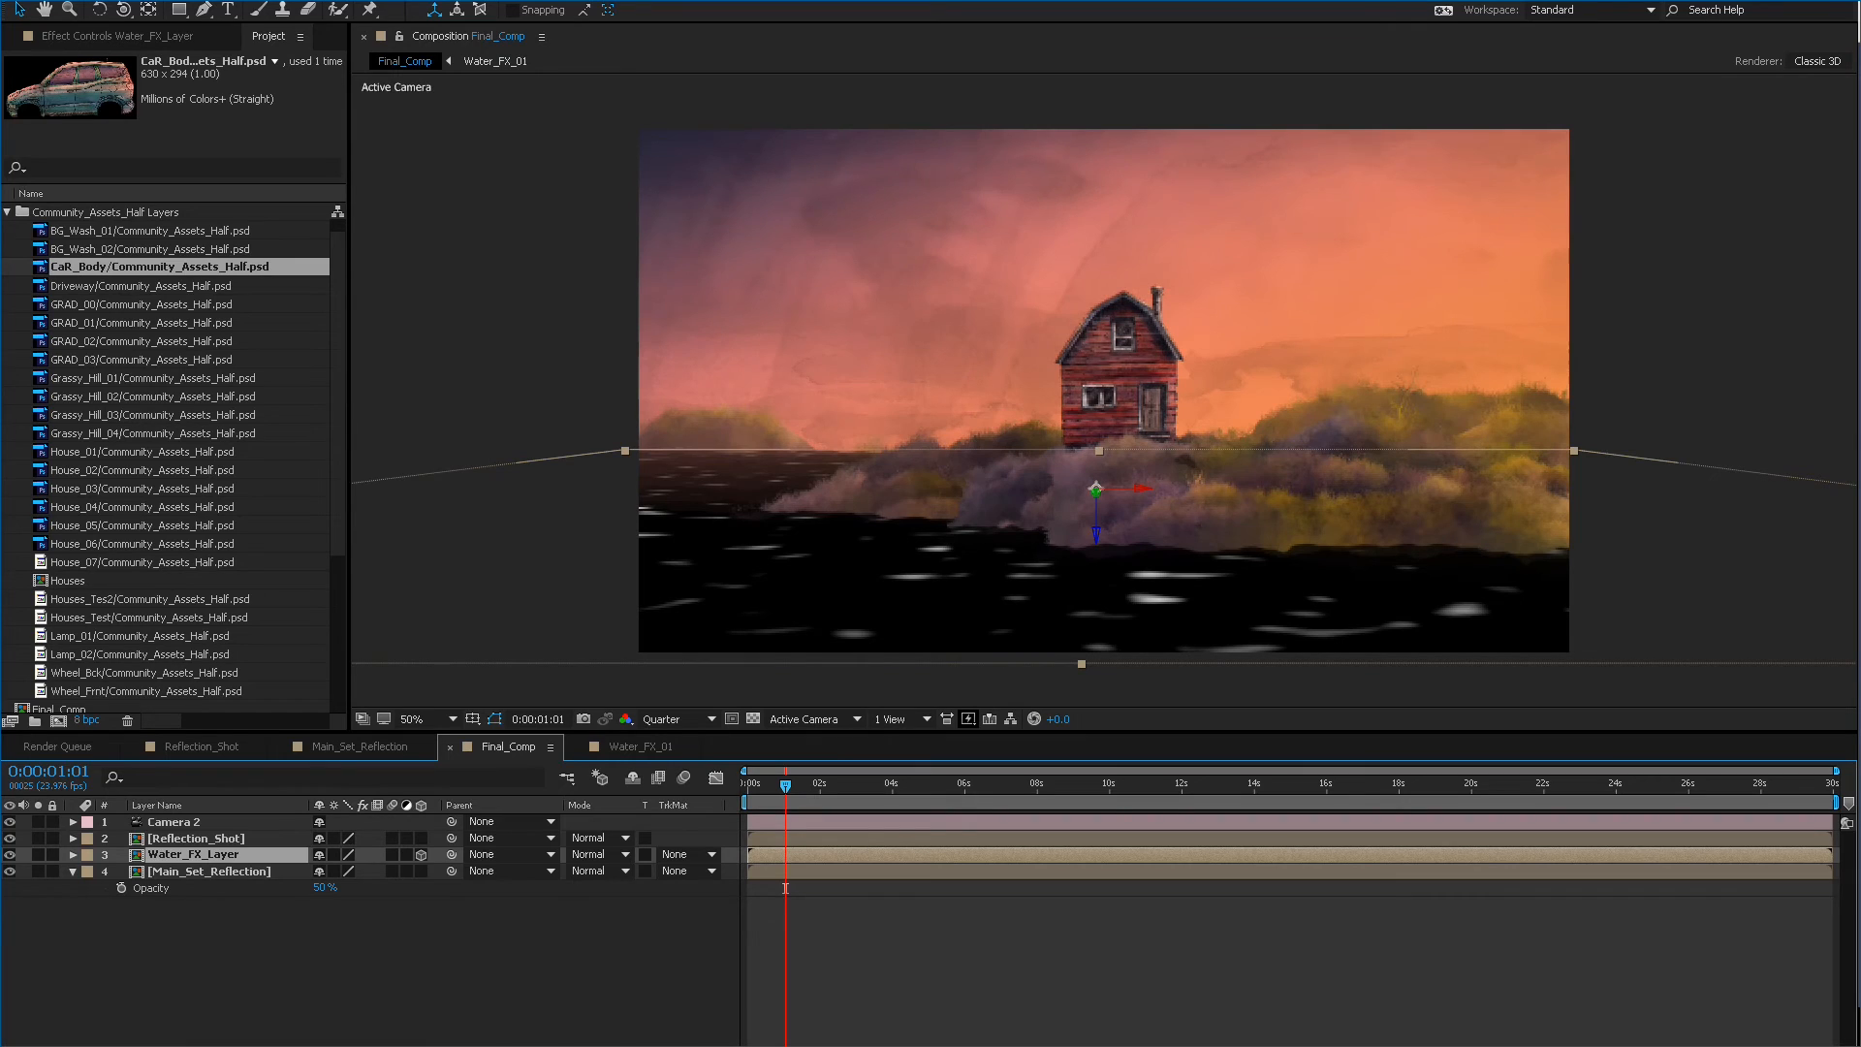
{"action": "key", "text": "space"}
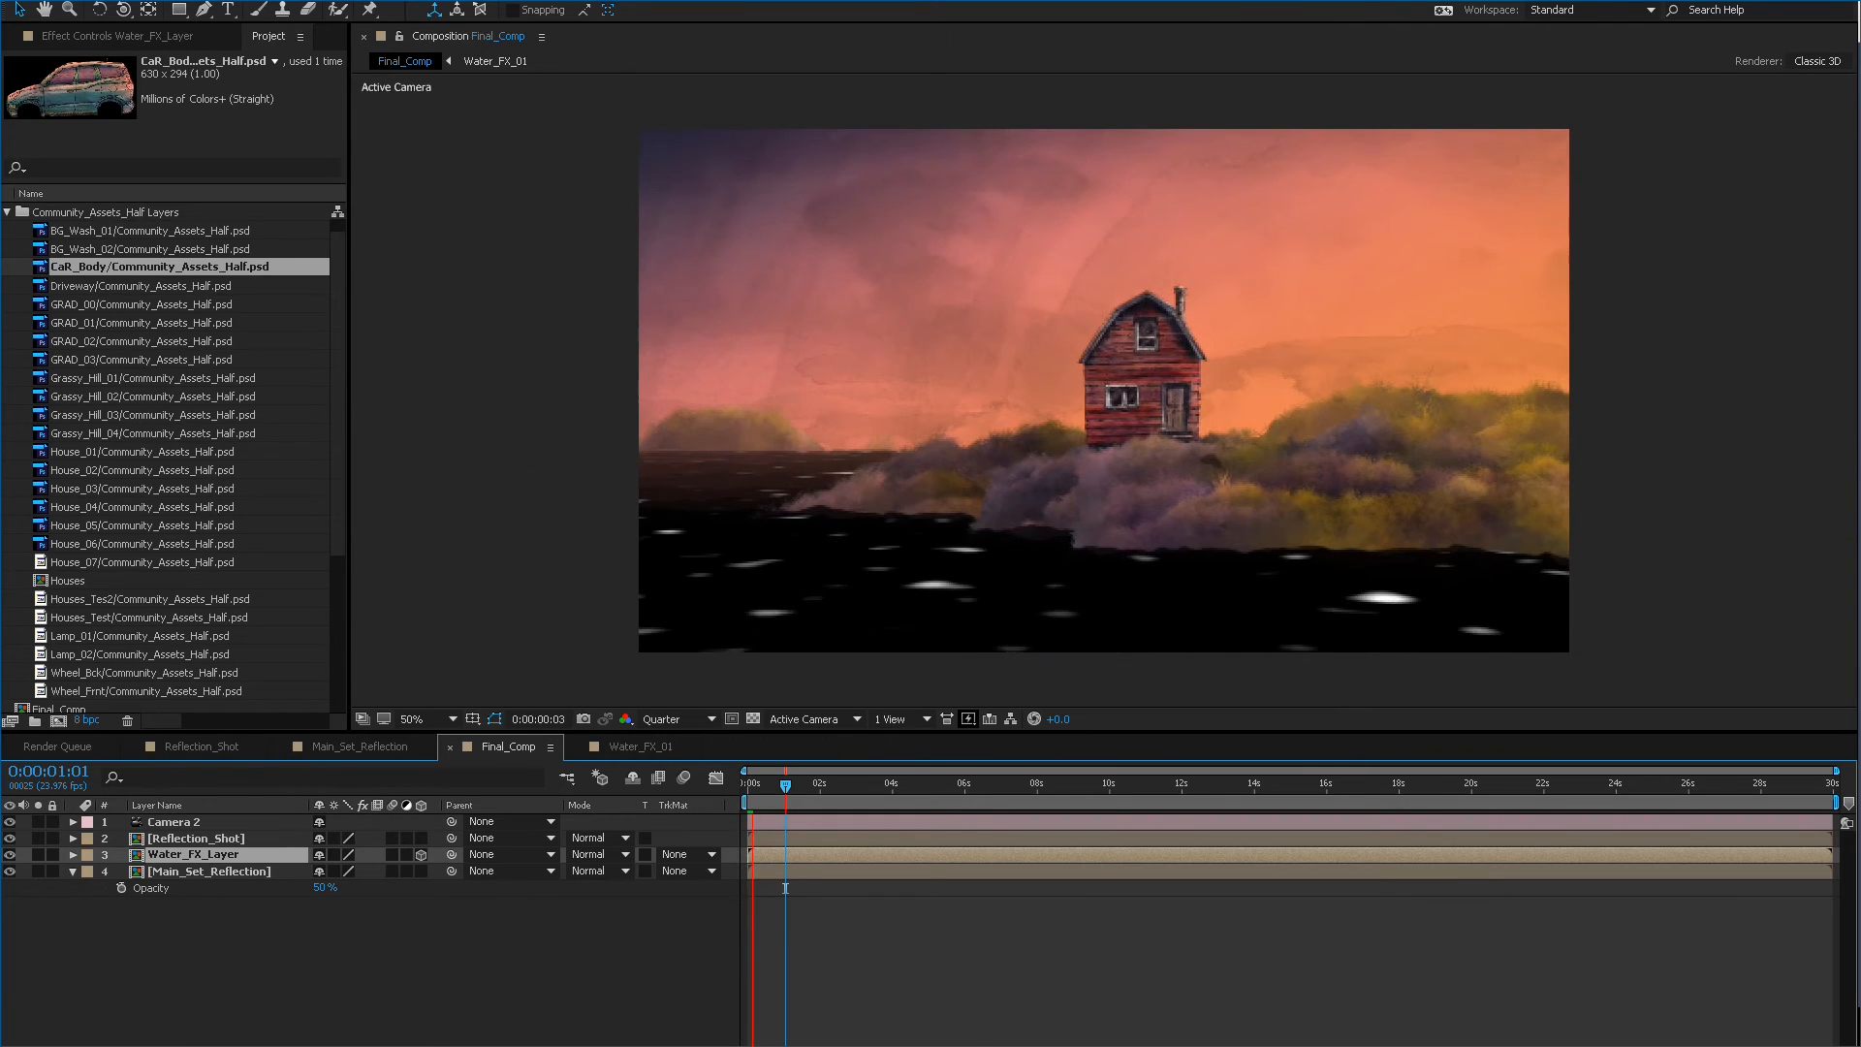
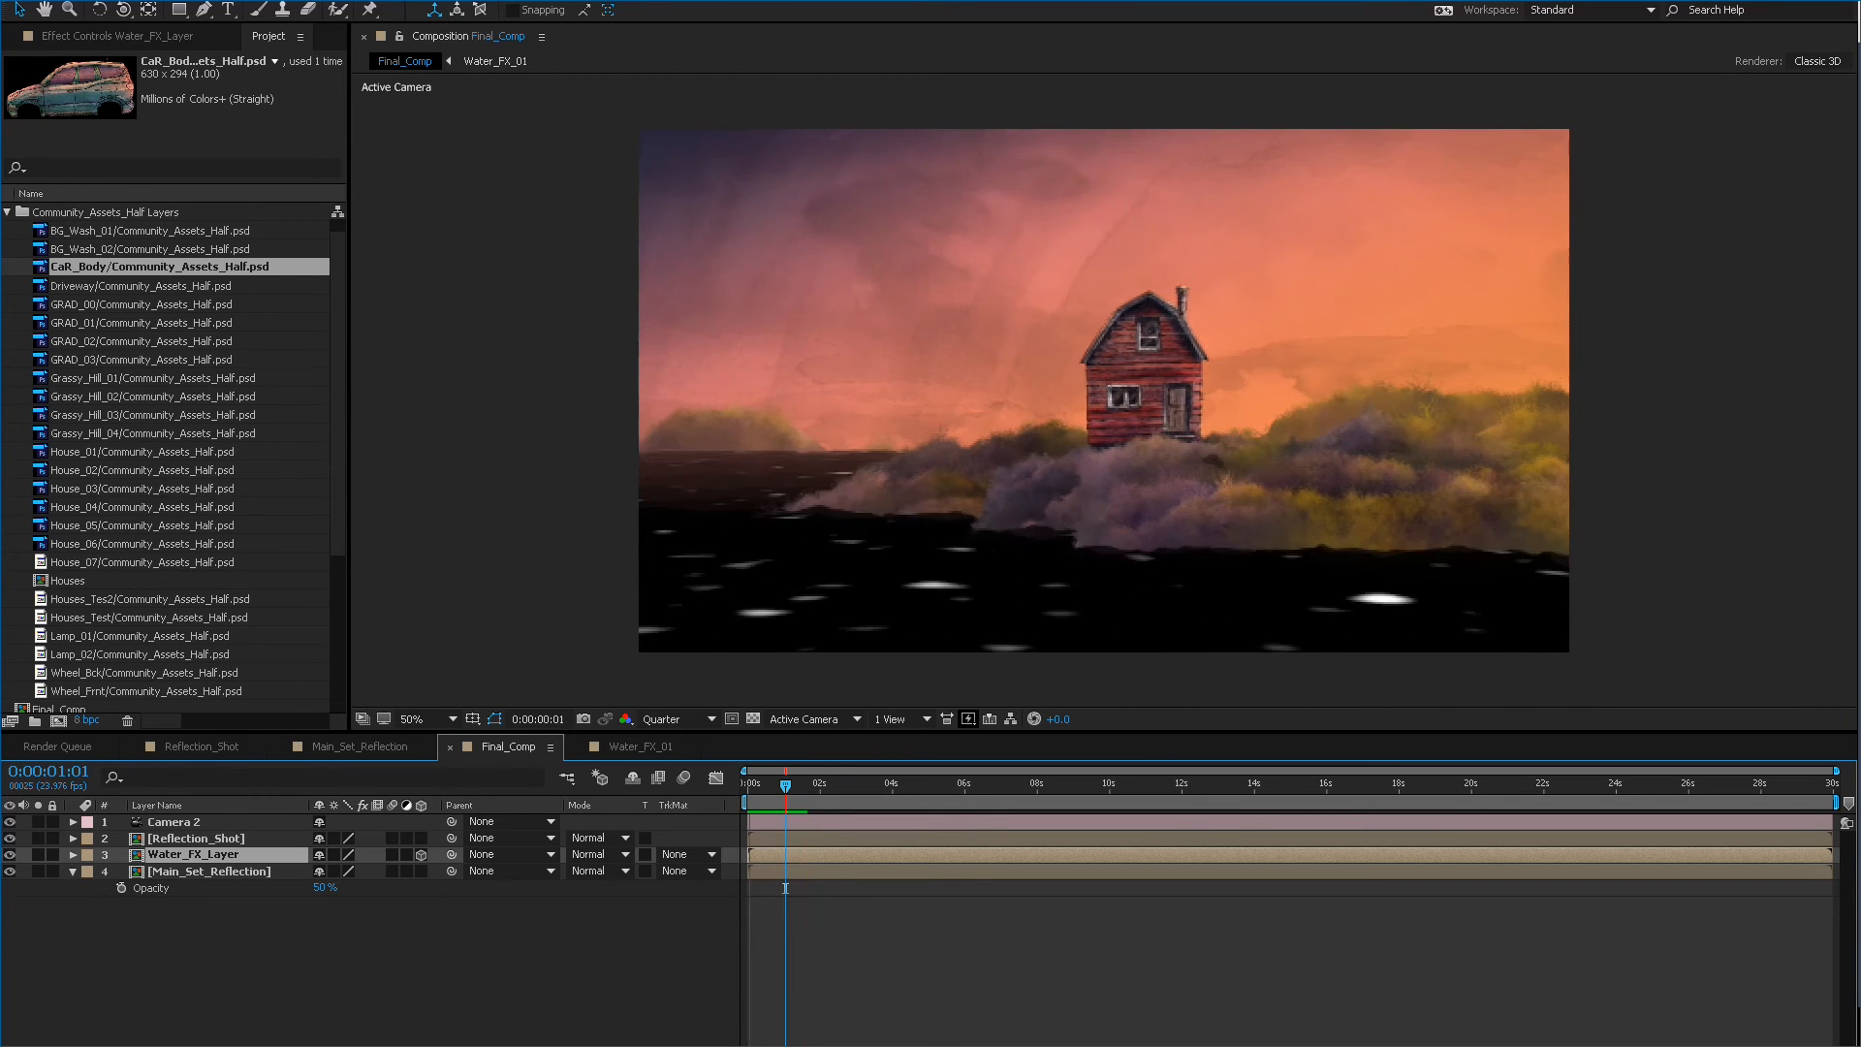
{"action": "key", "text": "space"}
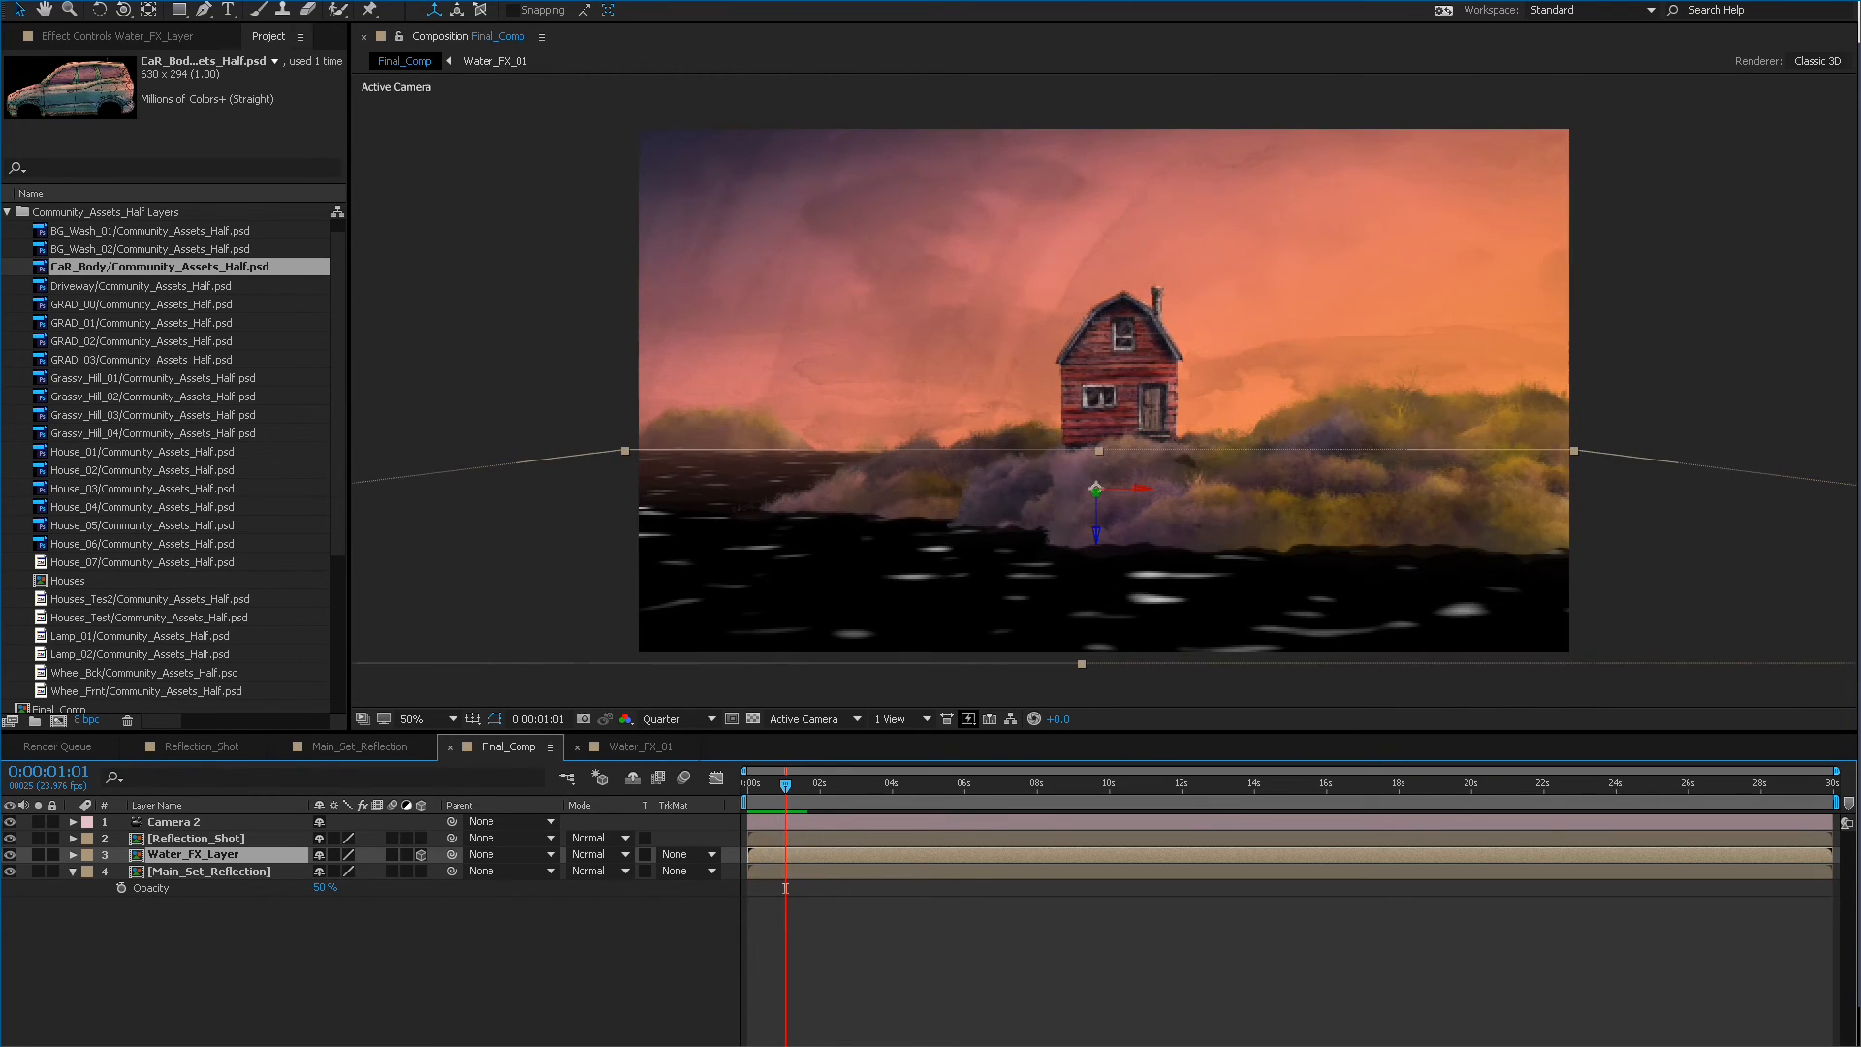
Try a Turbulent Noise Scale of 60 on Black Solid 3 in Water_FX_01 and preview it in Final_Comp.
{"action": "left_click", "coordinate": [639, 747]}
{"action": "left_click", "coordinate": [181, 821]}
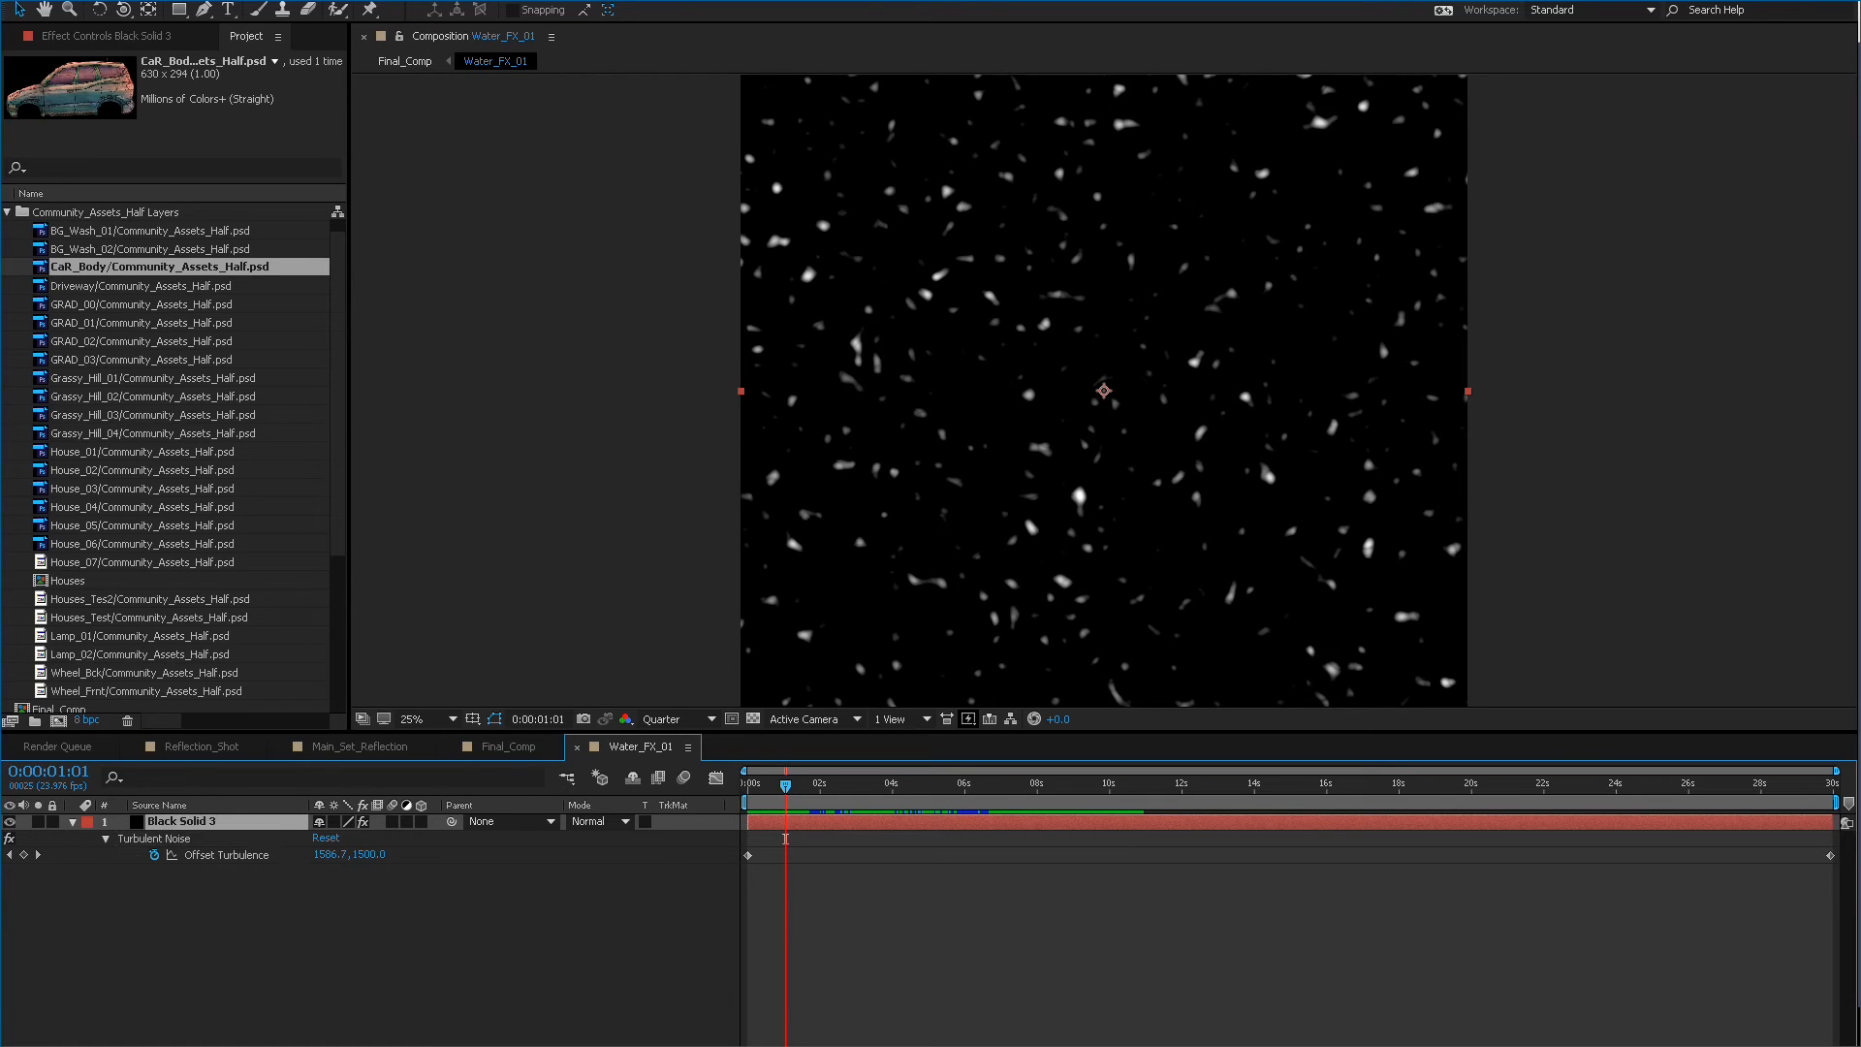
{"action": "left_click", "coordinate": [105, 36]}
{"action": "left_click", "coordinate": [201, 243]}
{"action": "type", "text": "40"}
{"action": "key", "text": "Return"}
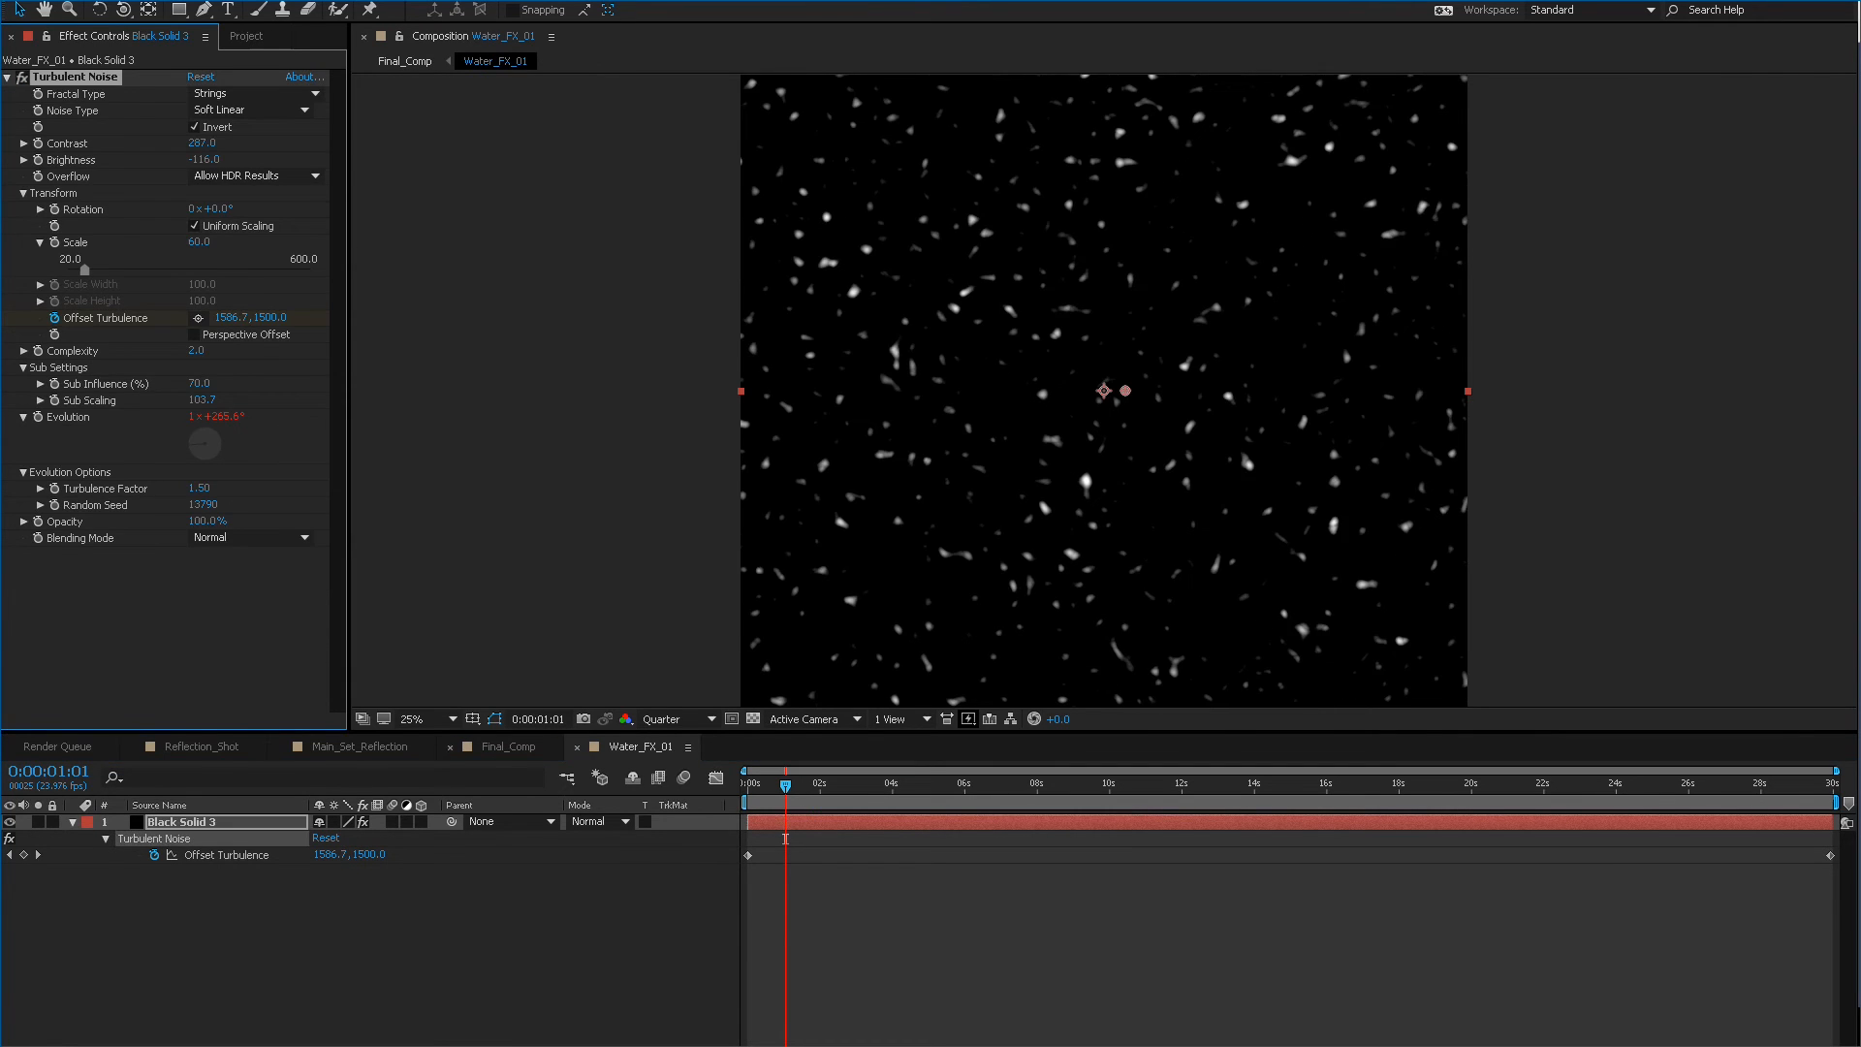
{"action": "left_click", "coordinate": [506, 746]}
{"action": "key", "text": "space"}
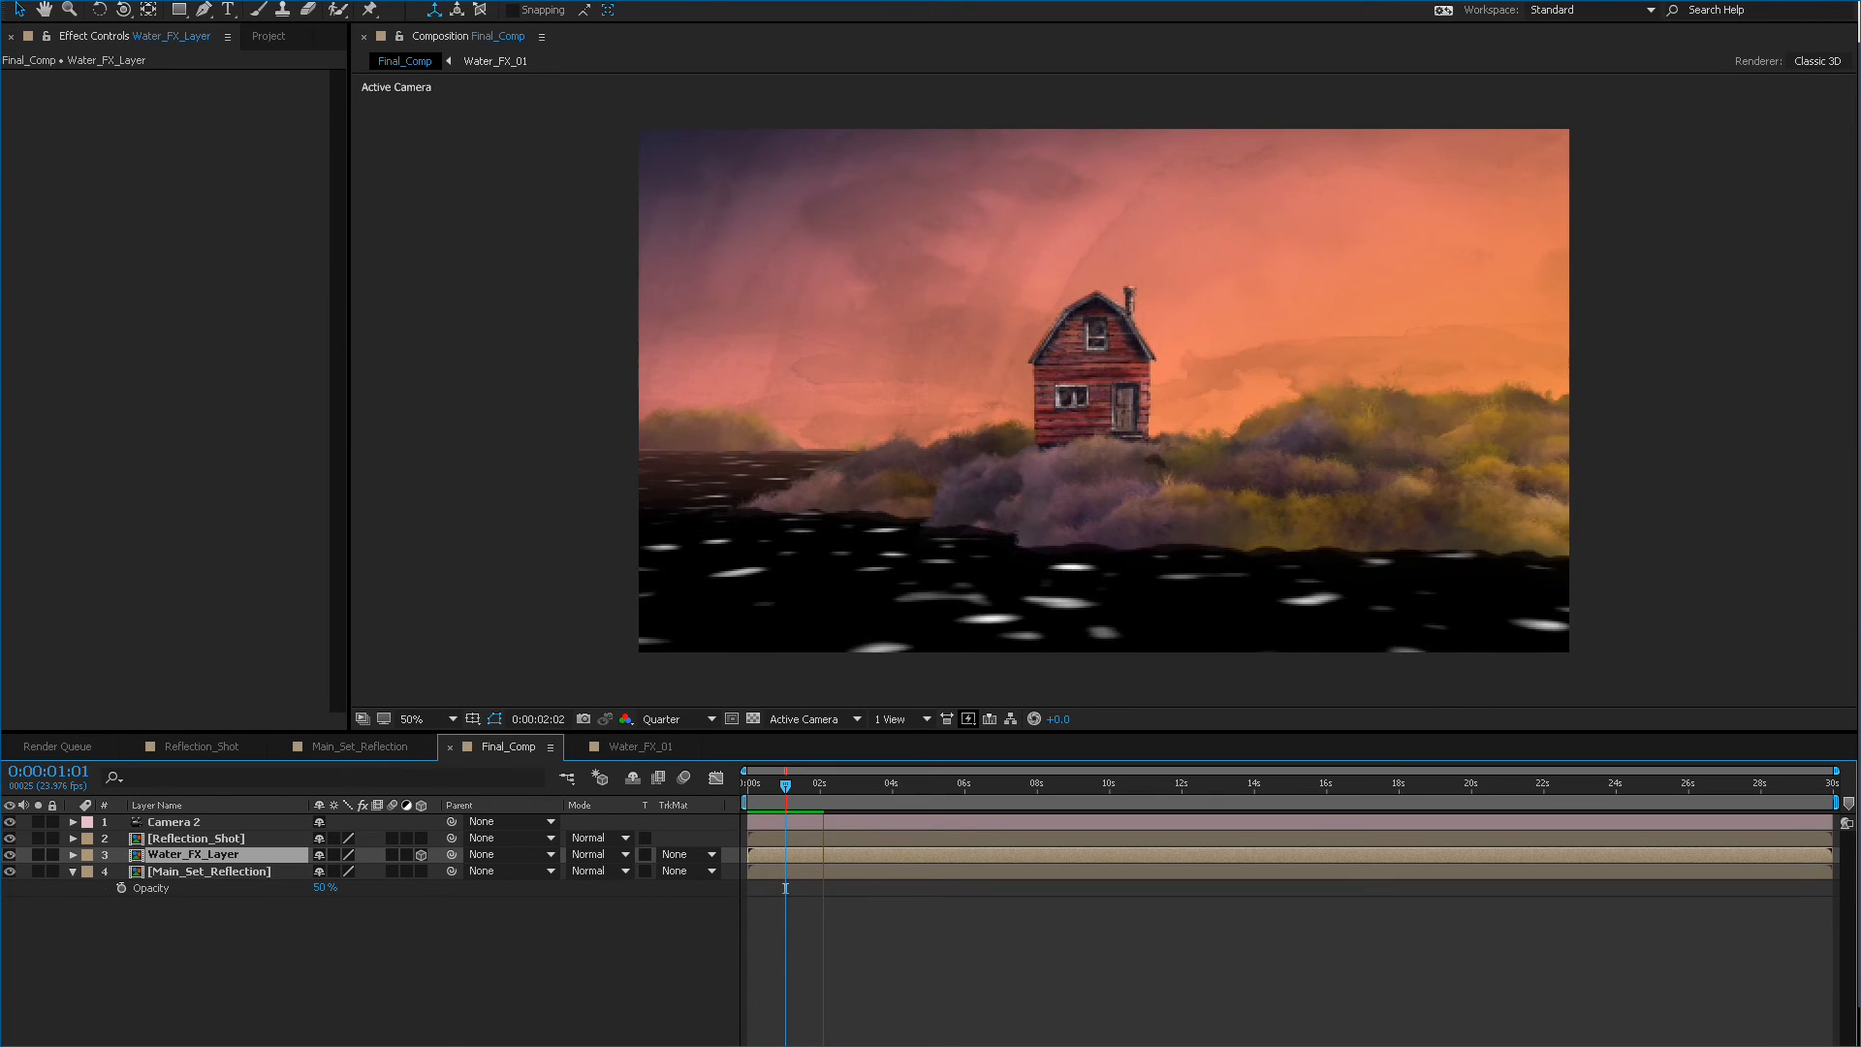
{"action": "key", "text": "space"}
Set the Turbulent Noise Scale in Water_FX_01 to 50 and preview the water in Final_Comp.
{"action": "key", "text": "space"}
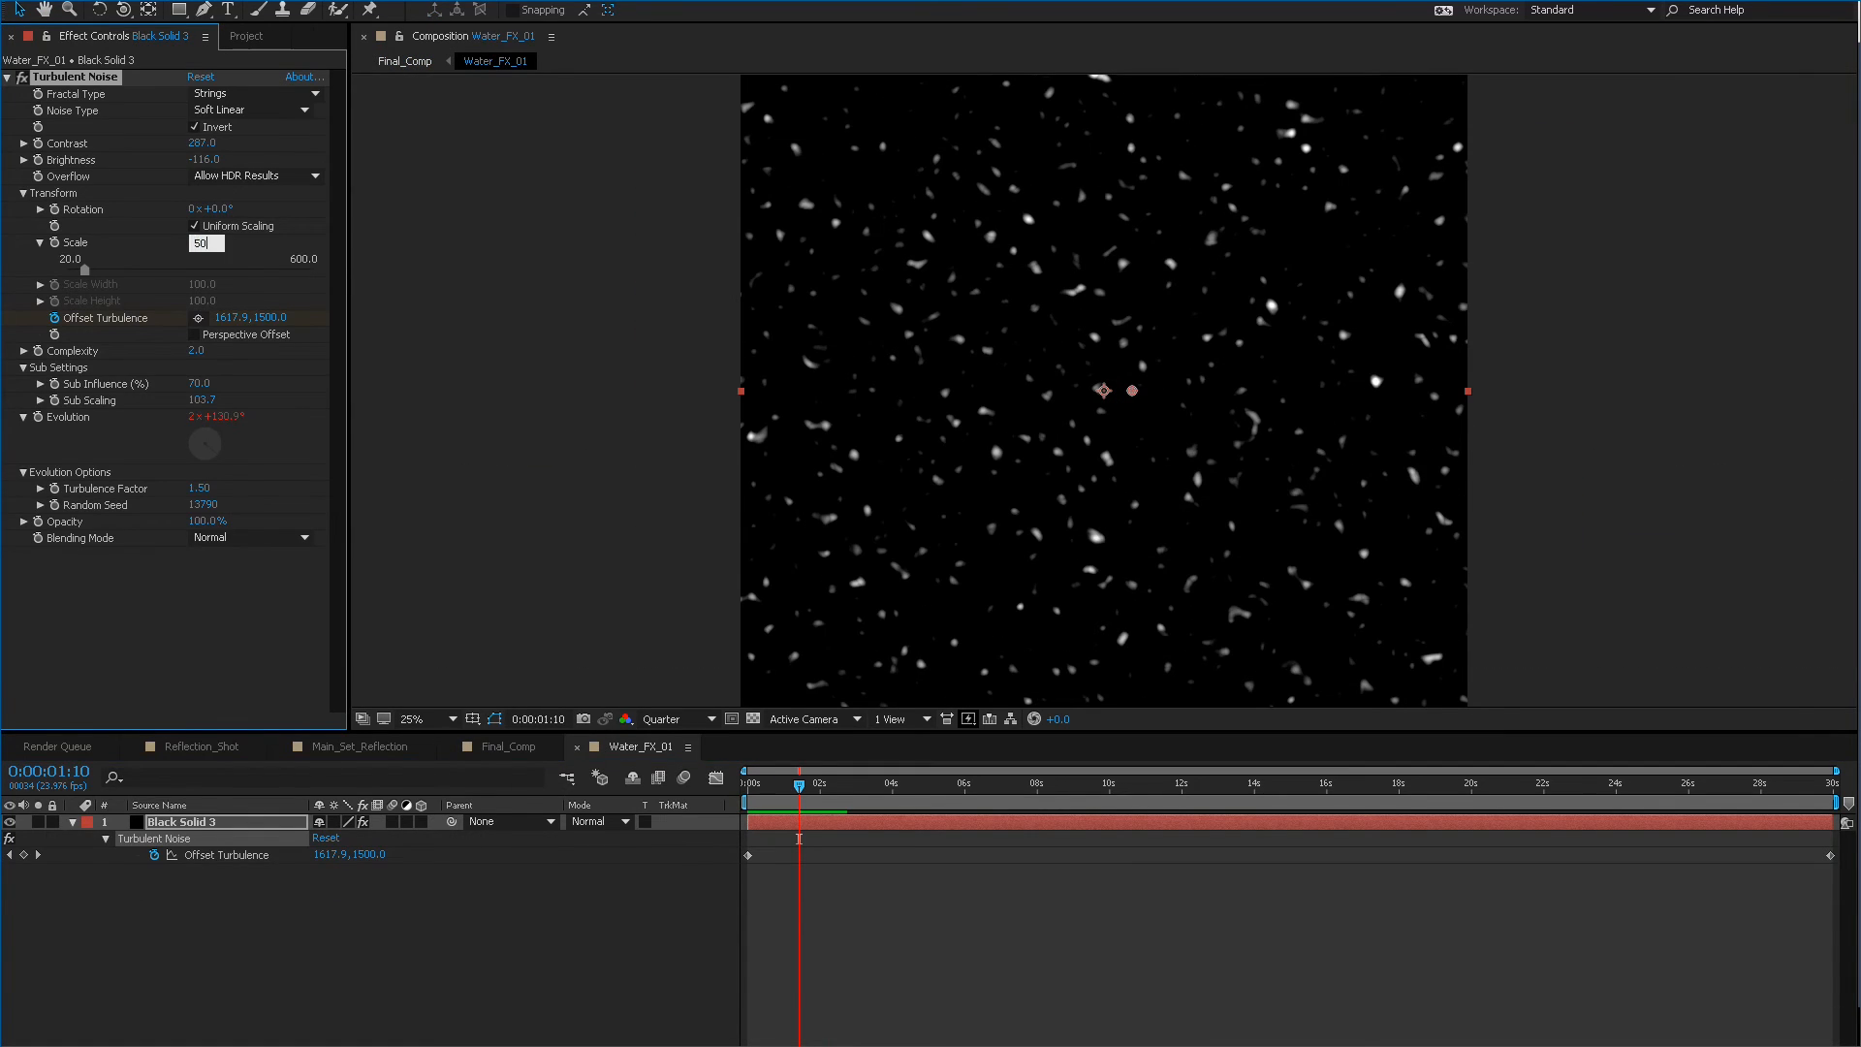
{"action": "key", "text": "Return"}
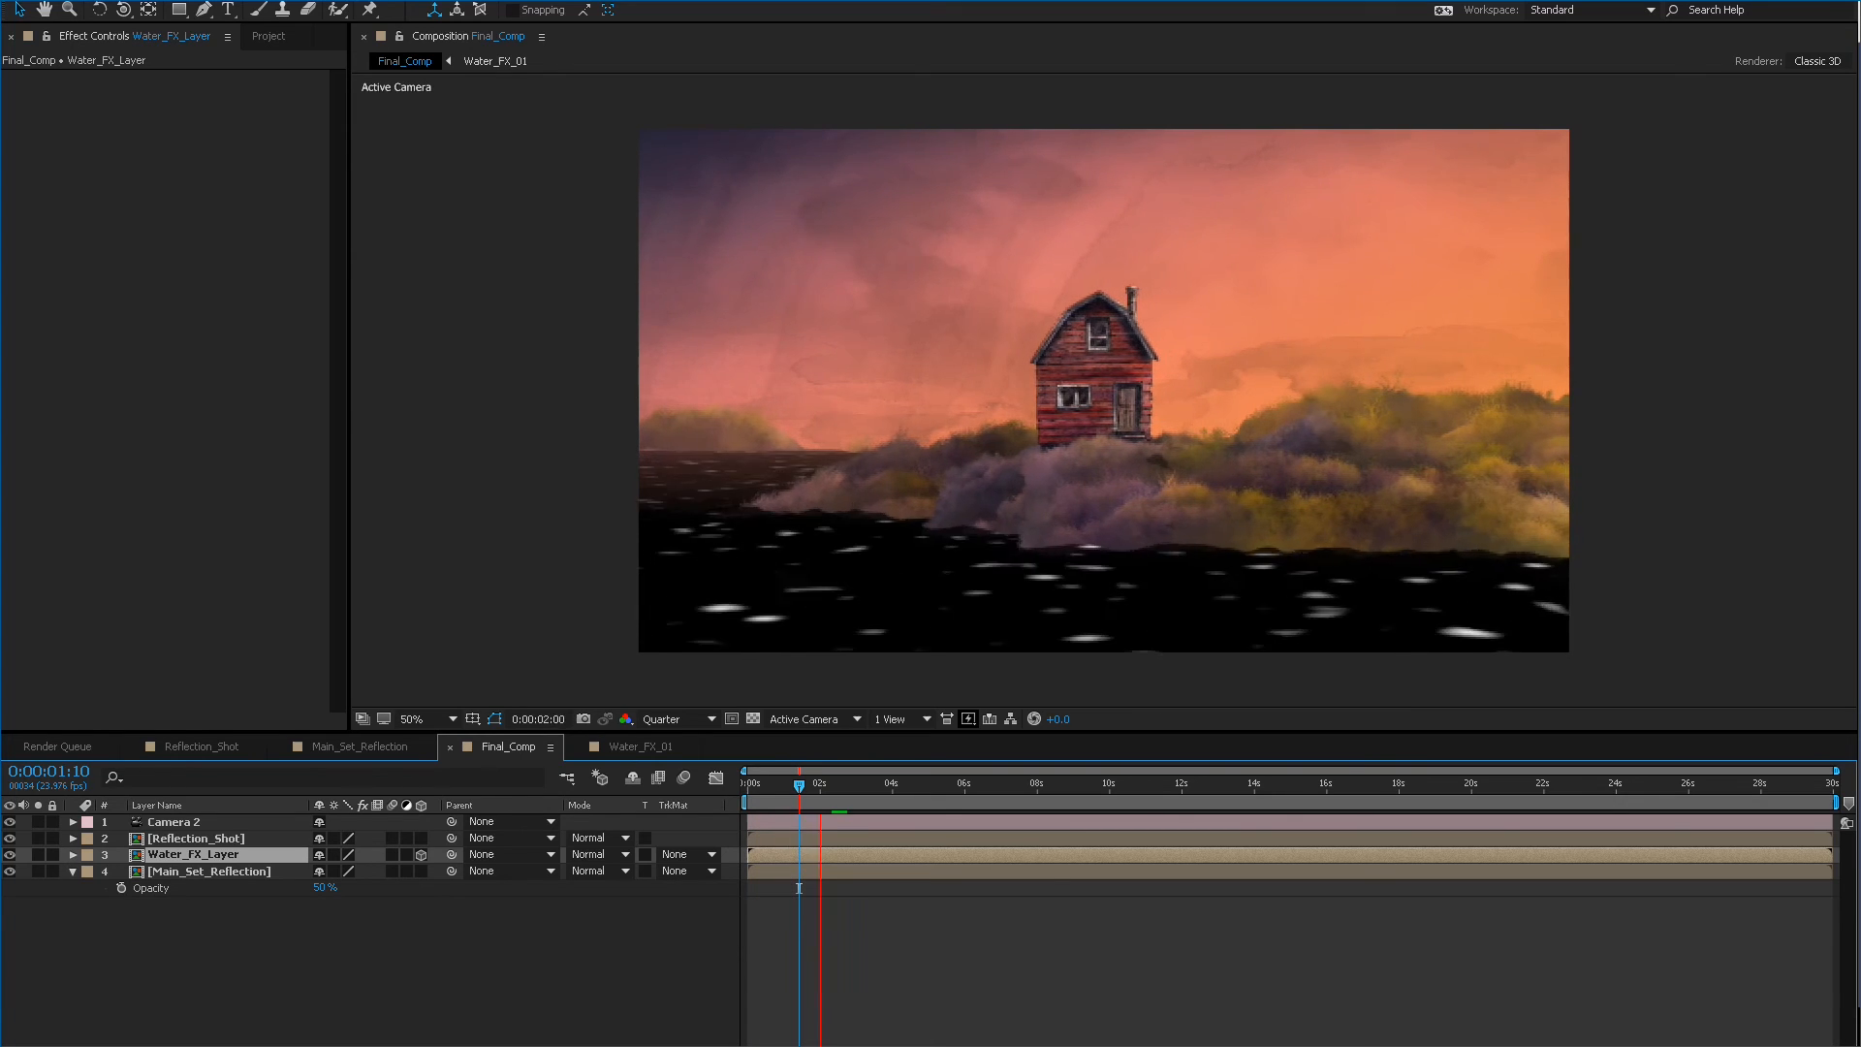
{"action": "key", "text": "space"}
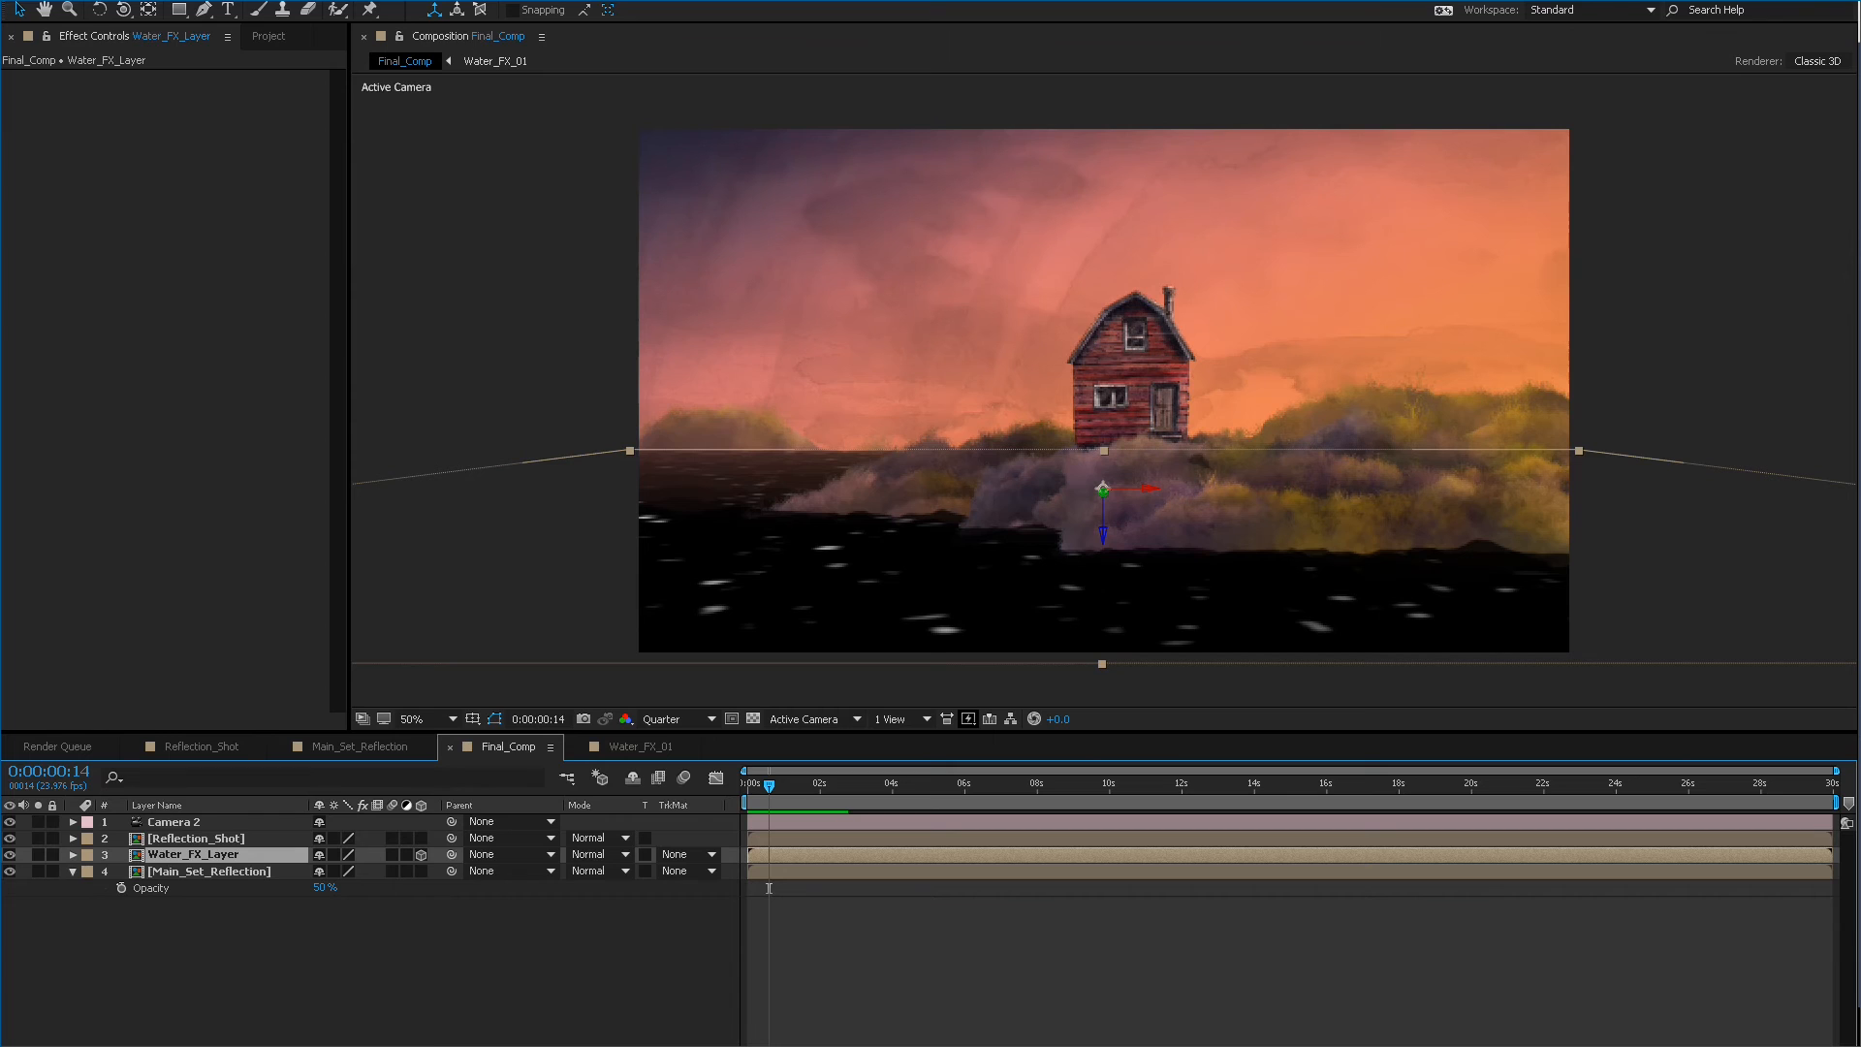
Change the blending mode of Water_FX_Layer to Add and preview the highlights over the reflection.
{"action": "right_click", "coordinate": [186, 854]}
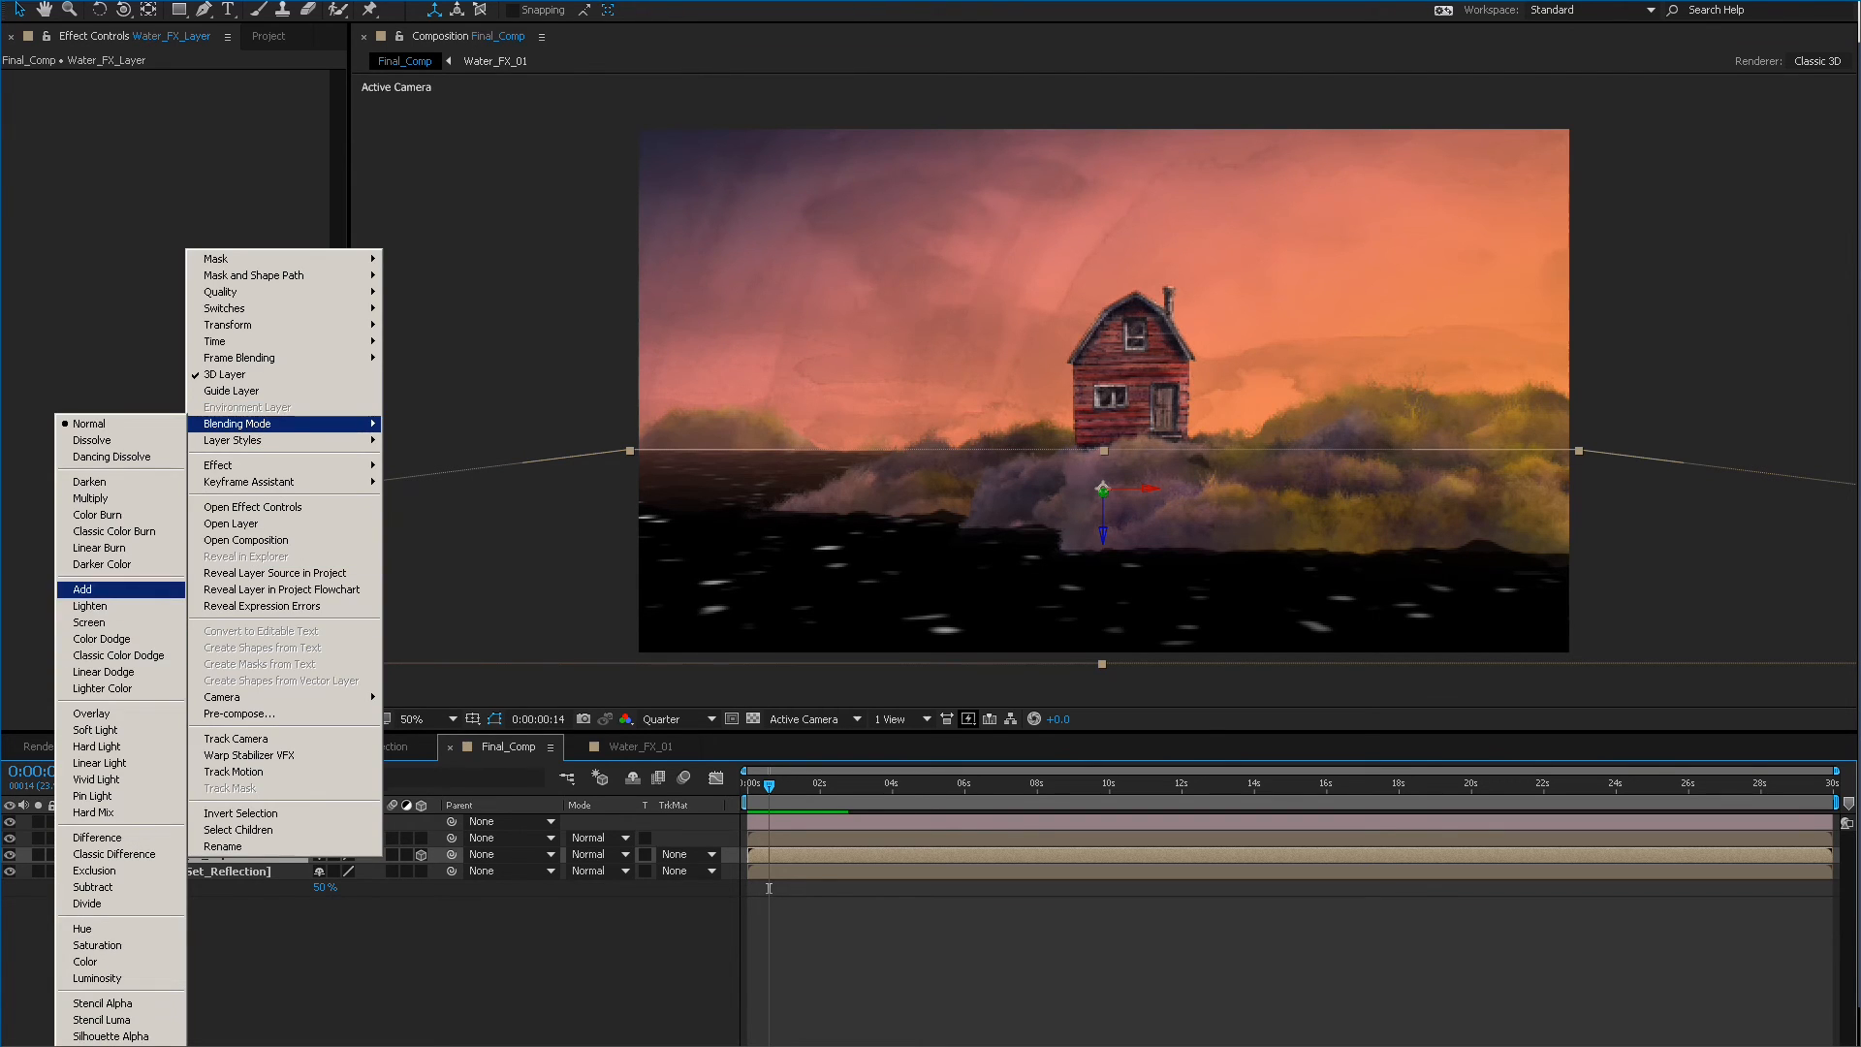
{"action": "left_click", "coordinate": [82, 590]}
{"action": "key", "text": "space"}
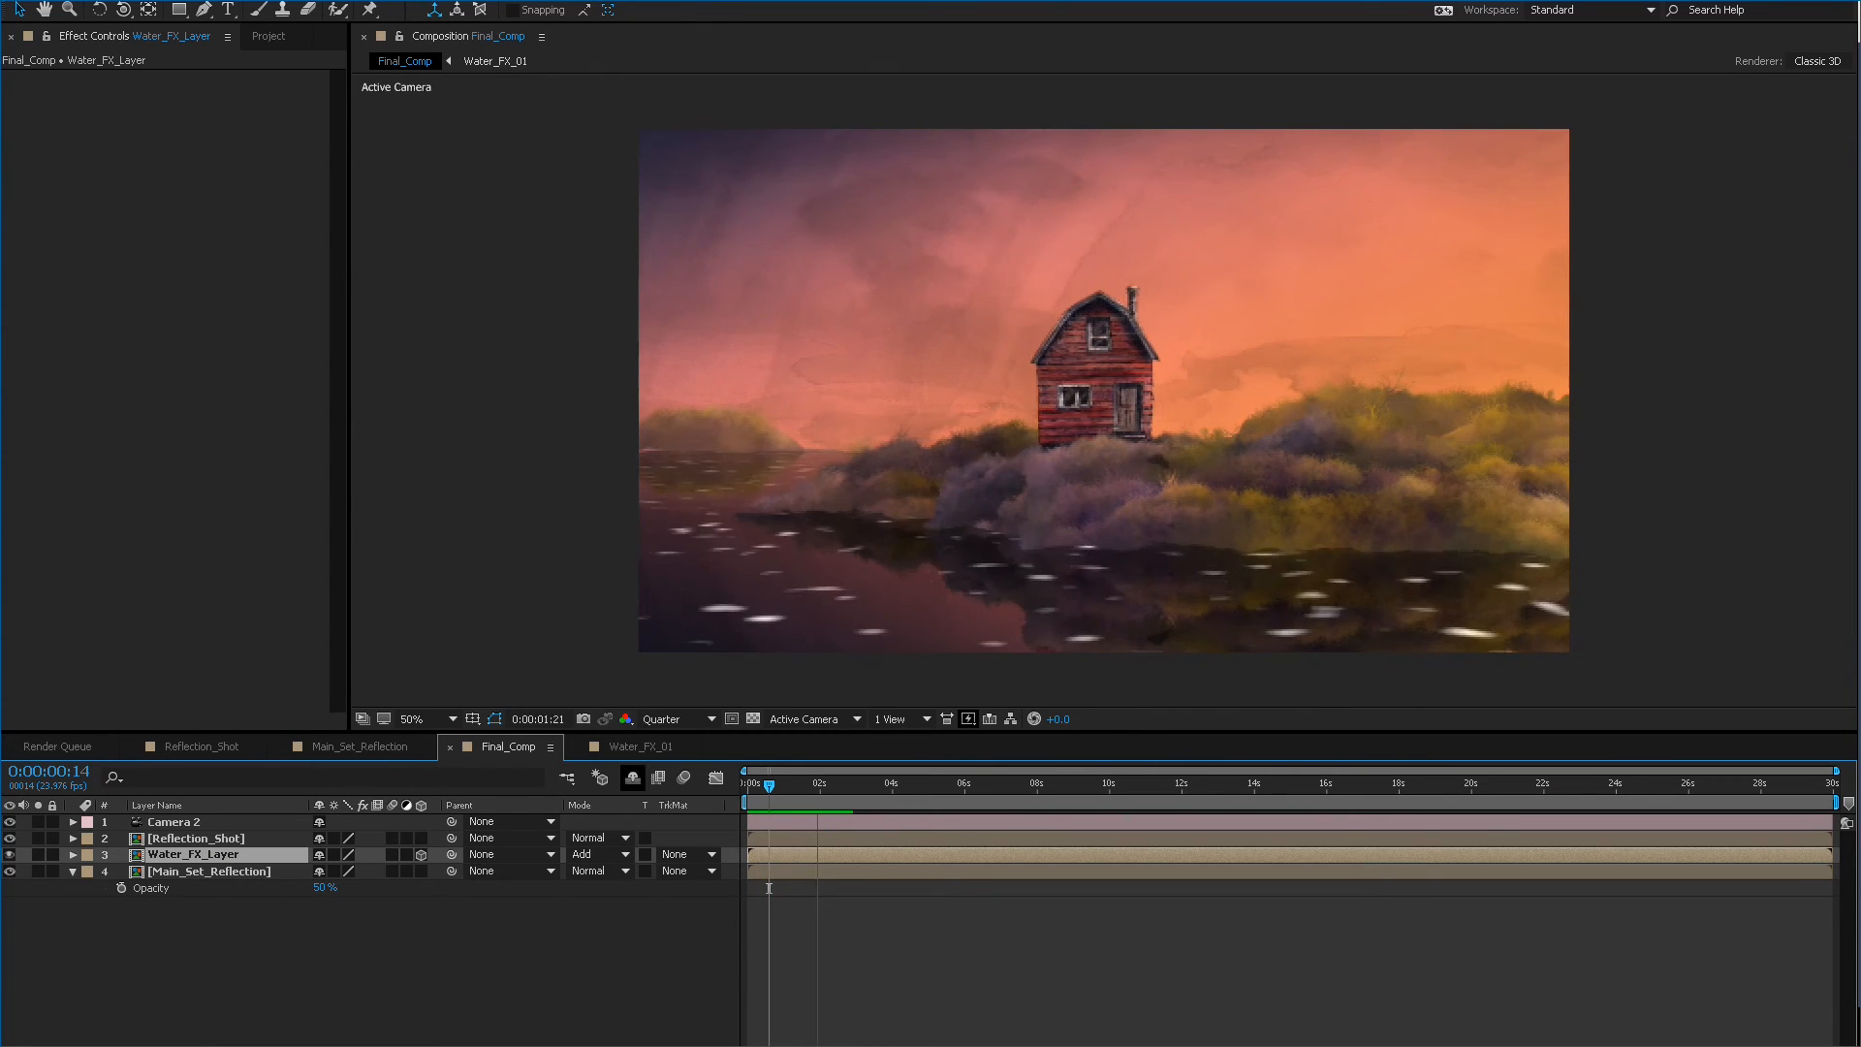
Apply a Tint effect to Water_FX_Layer, map white to a salmon pink, and preview the tinted highlights over the water.
{"action": "key", "text": "space"}
{"action": "right_click", "coordinate": [104, 467]}
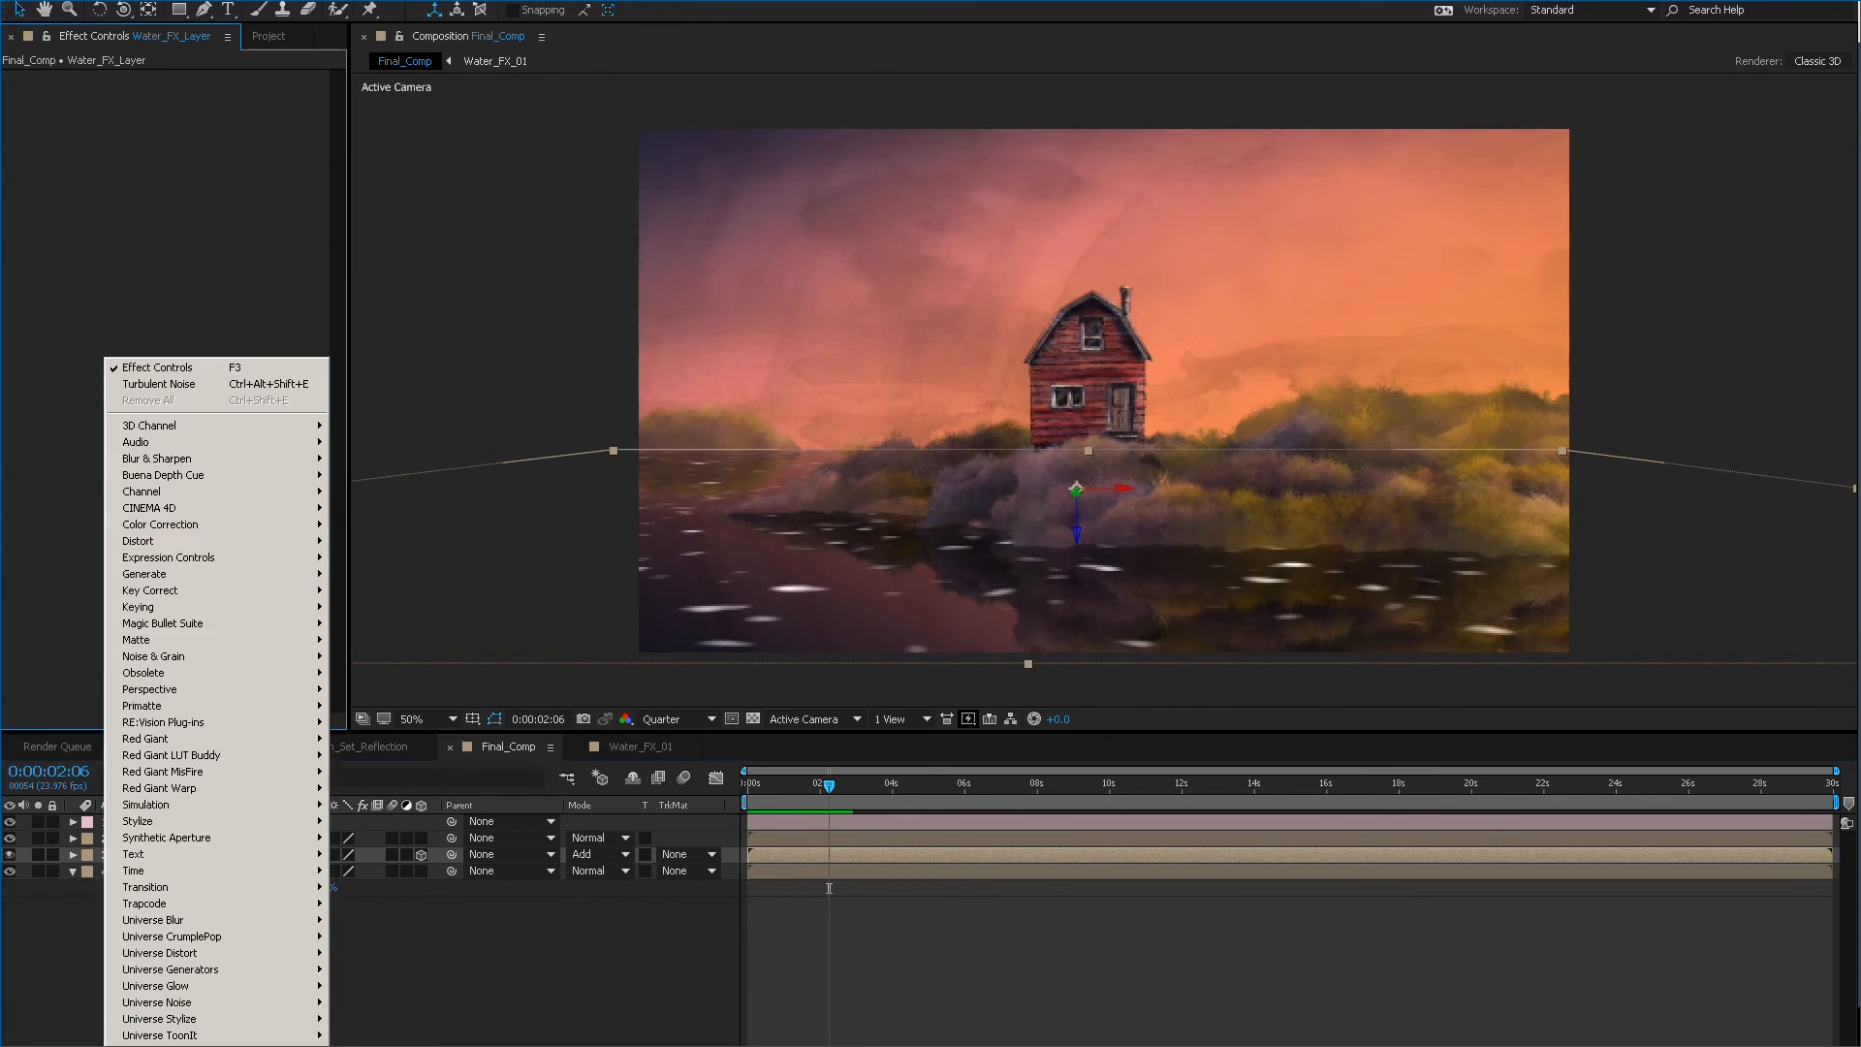
{"action": "mouse_move", "coordinate": [223, 525]}
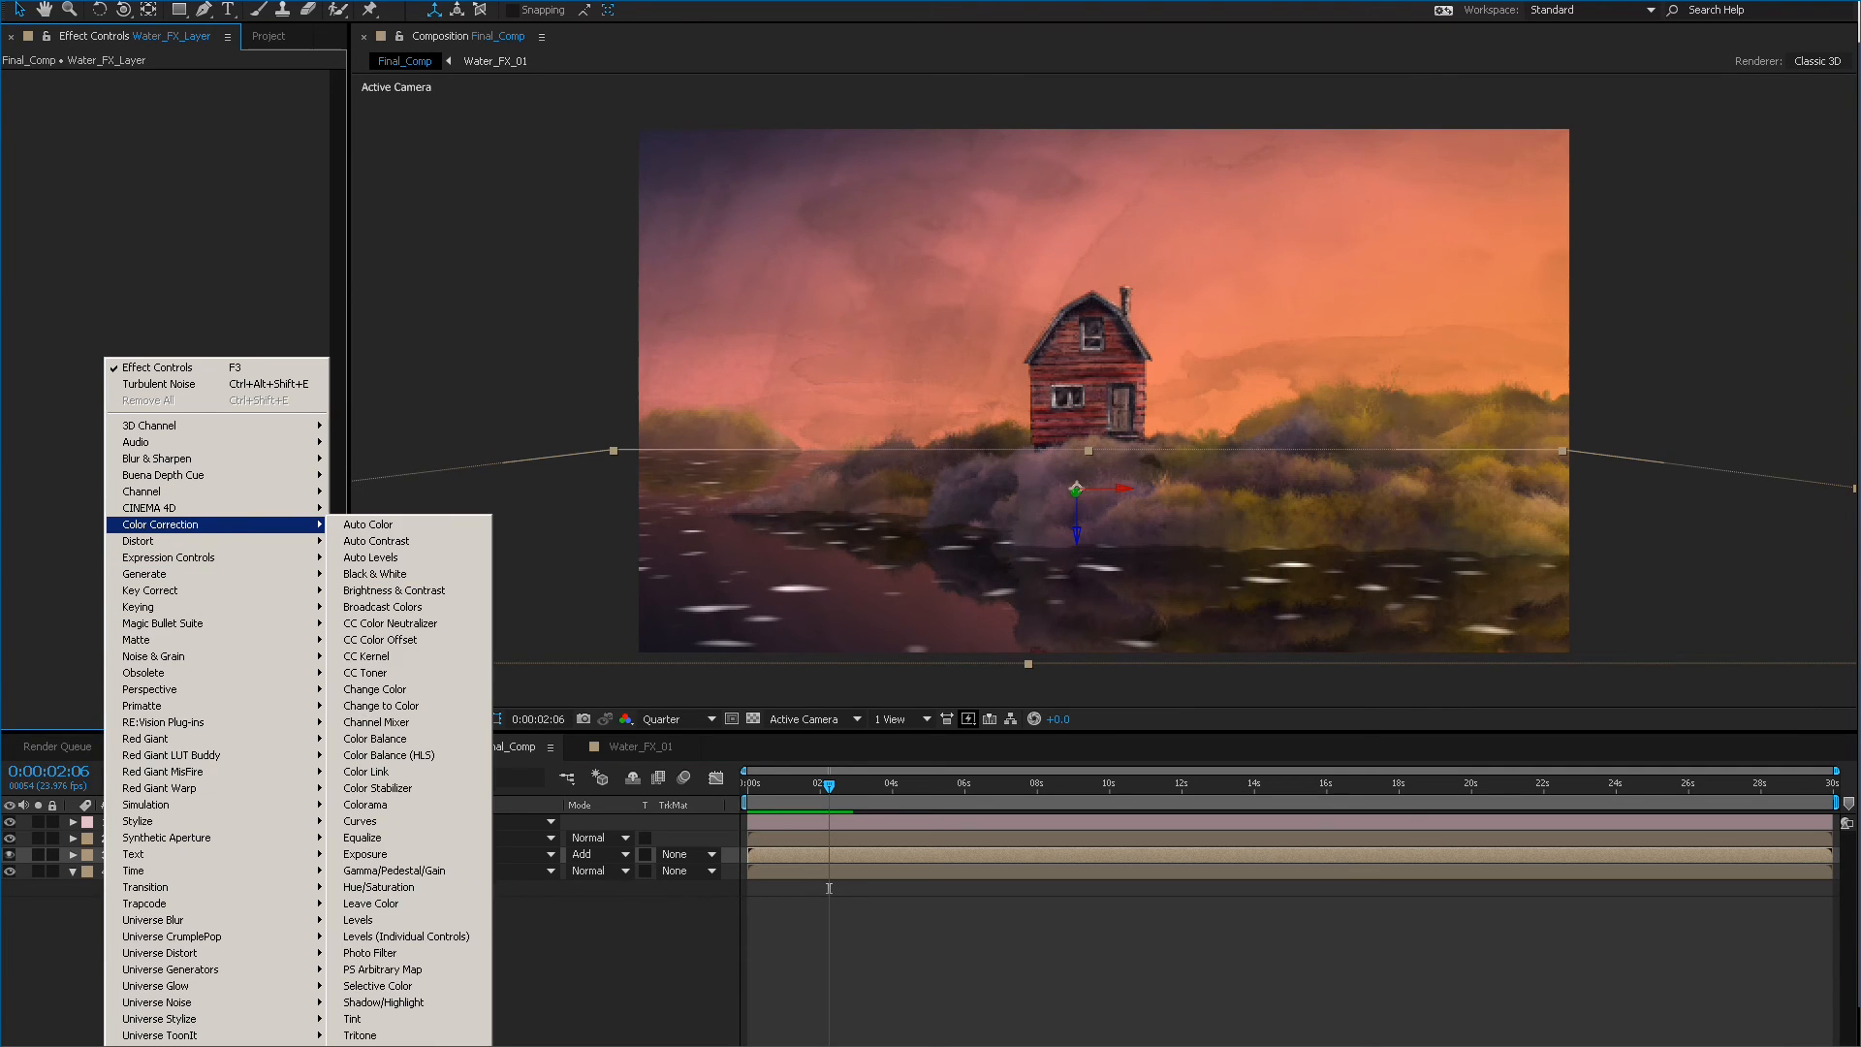
{"action": "left_click", "coordinate": [377, 1019]}
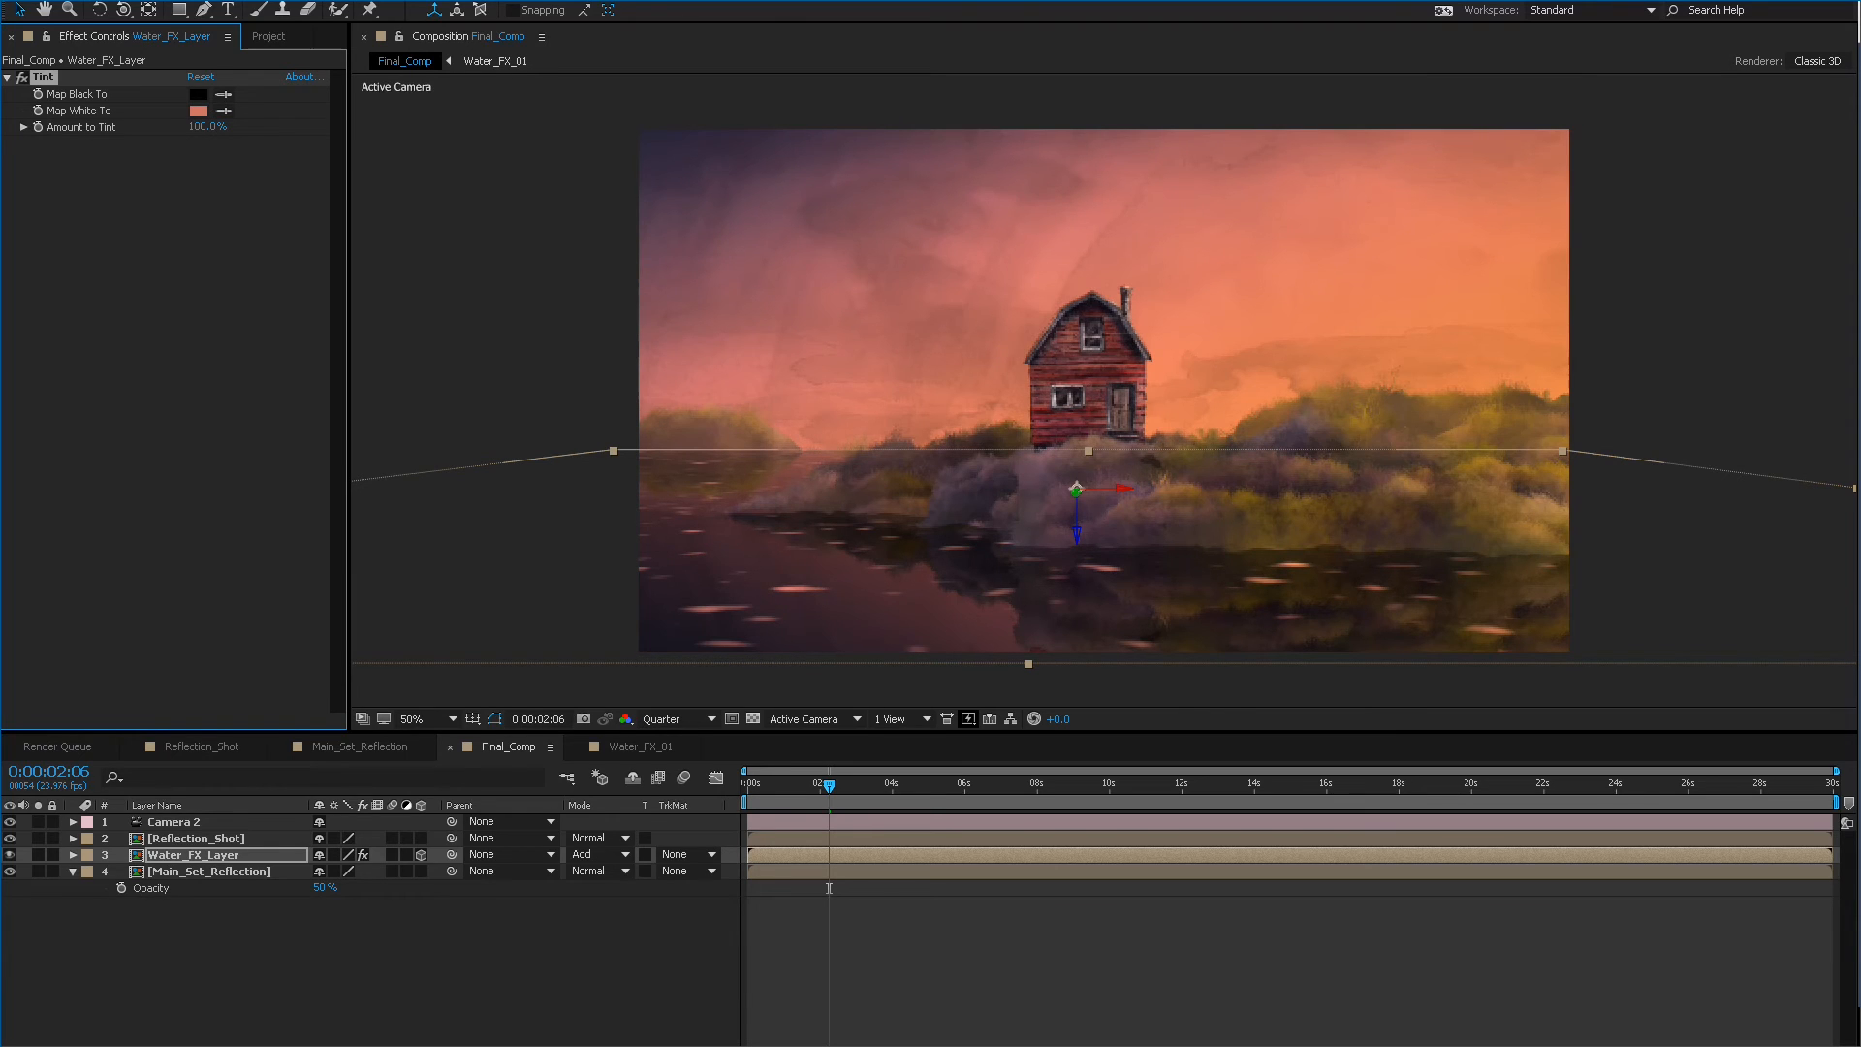
{"action": "key", "text": "space"}
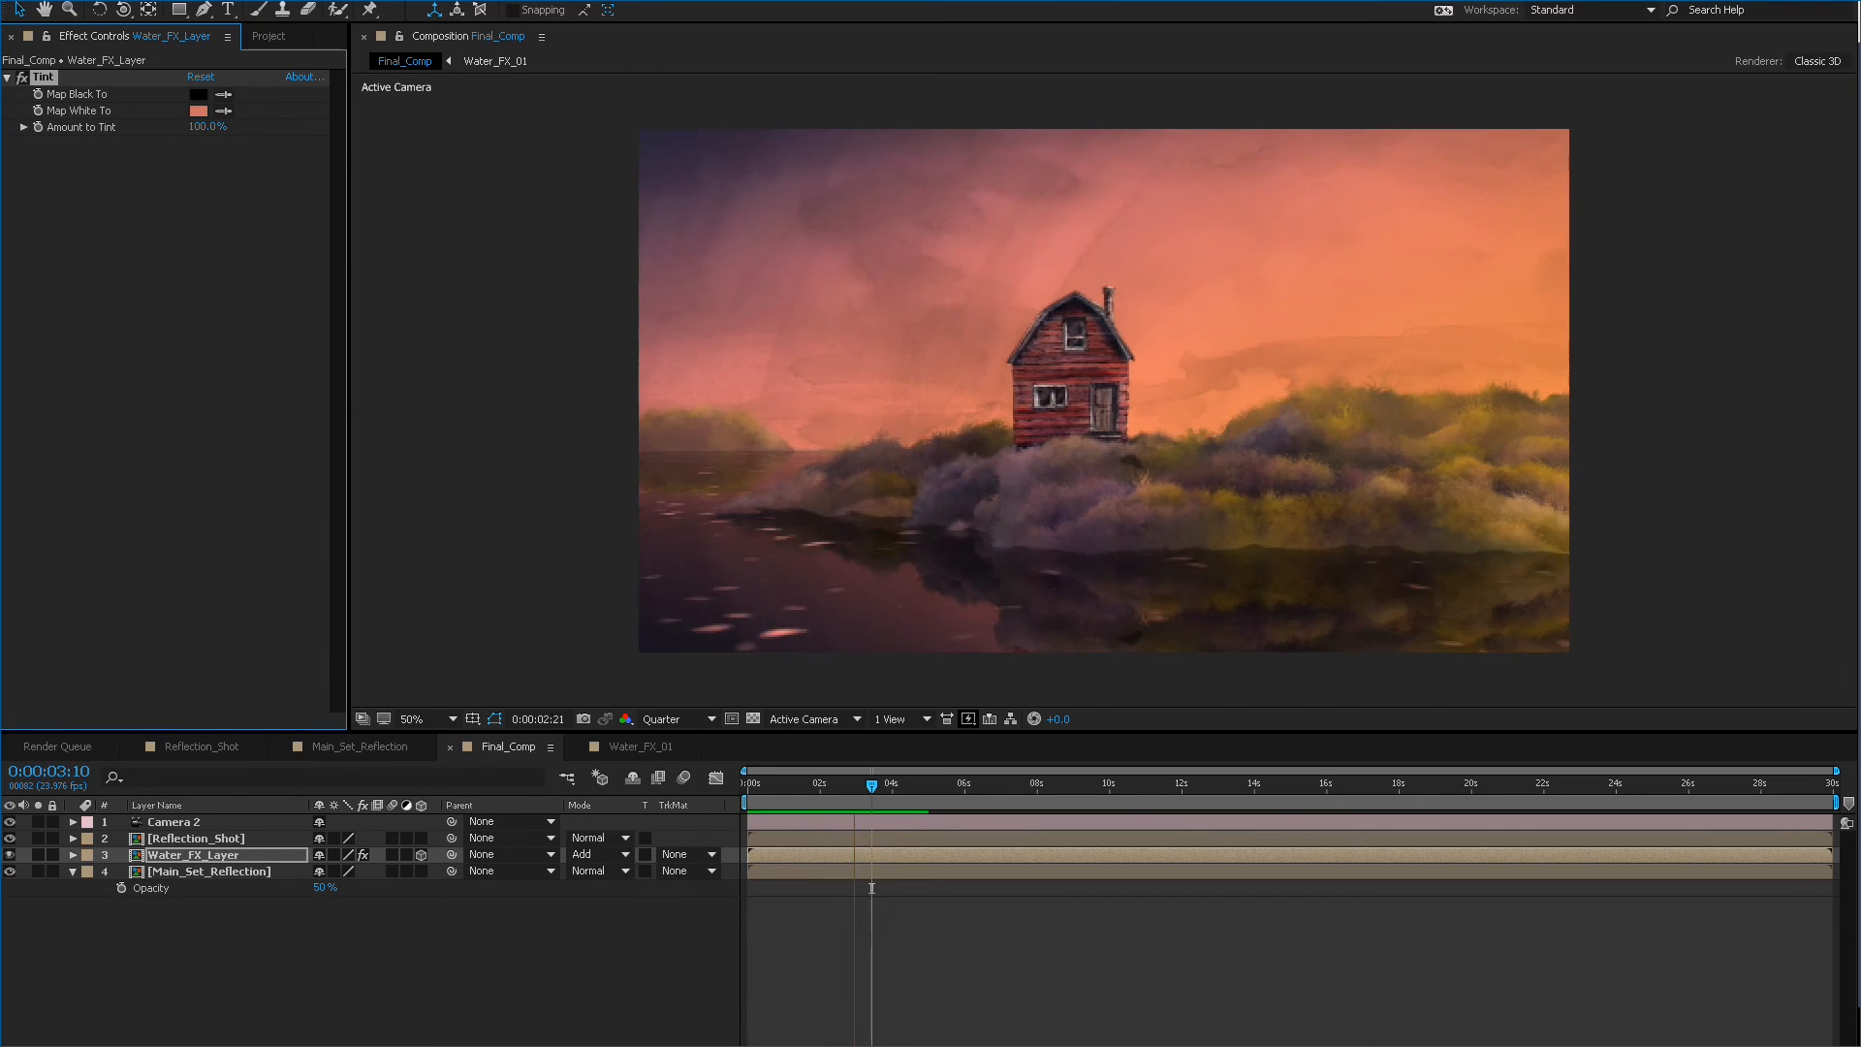
{"action": "key", "text": "space"}
Replace the final Offset Turbulence keyframe in Water_FX_01 with the 0:00:14:00 value moved to the end, and preview the drift in Final_Comp.
{"action": "key", "text": "shift+Escape"}
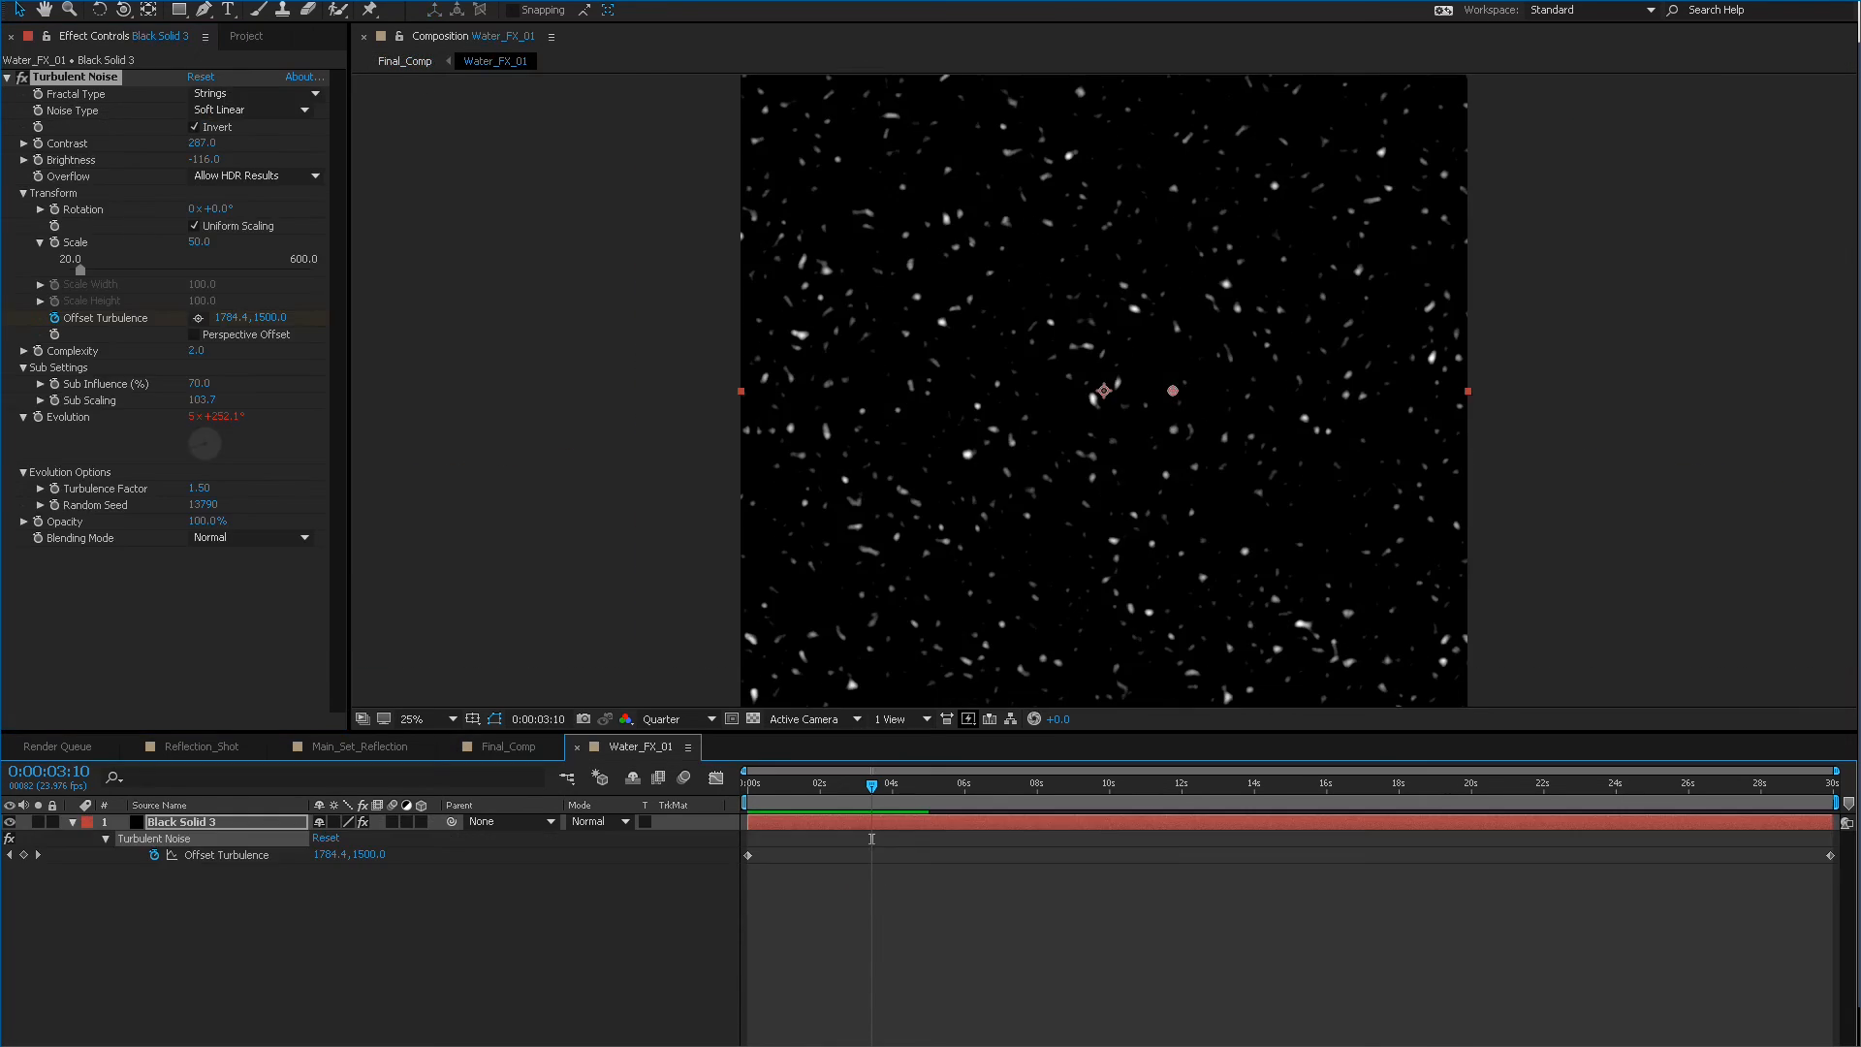
{"action": "left_click", "coordinate": [1254, 783]}
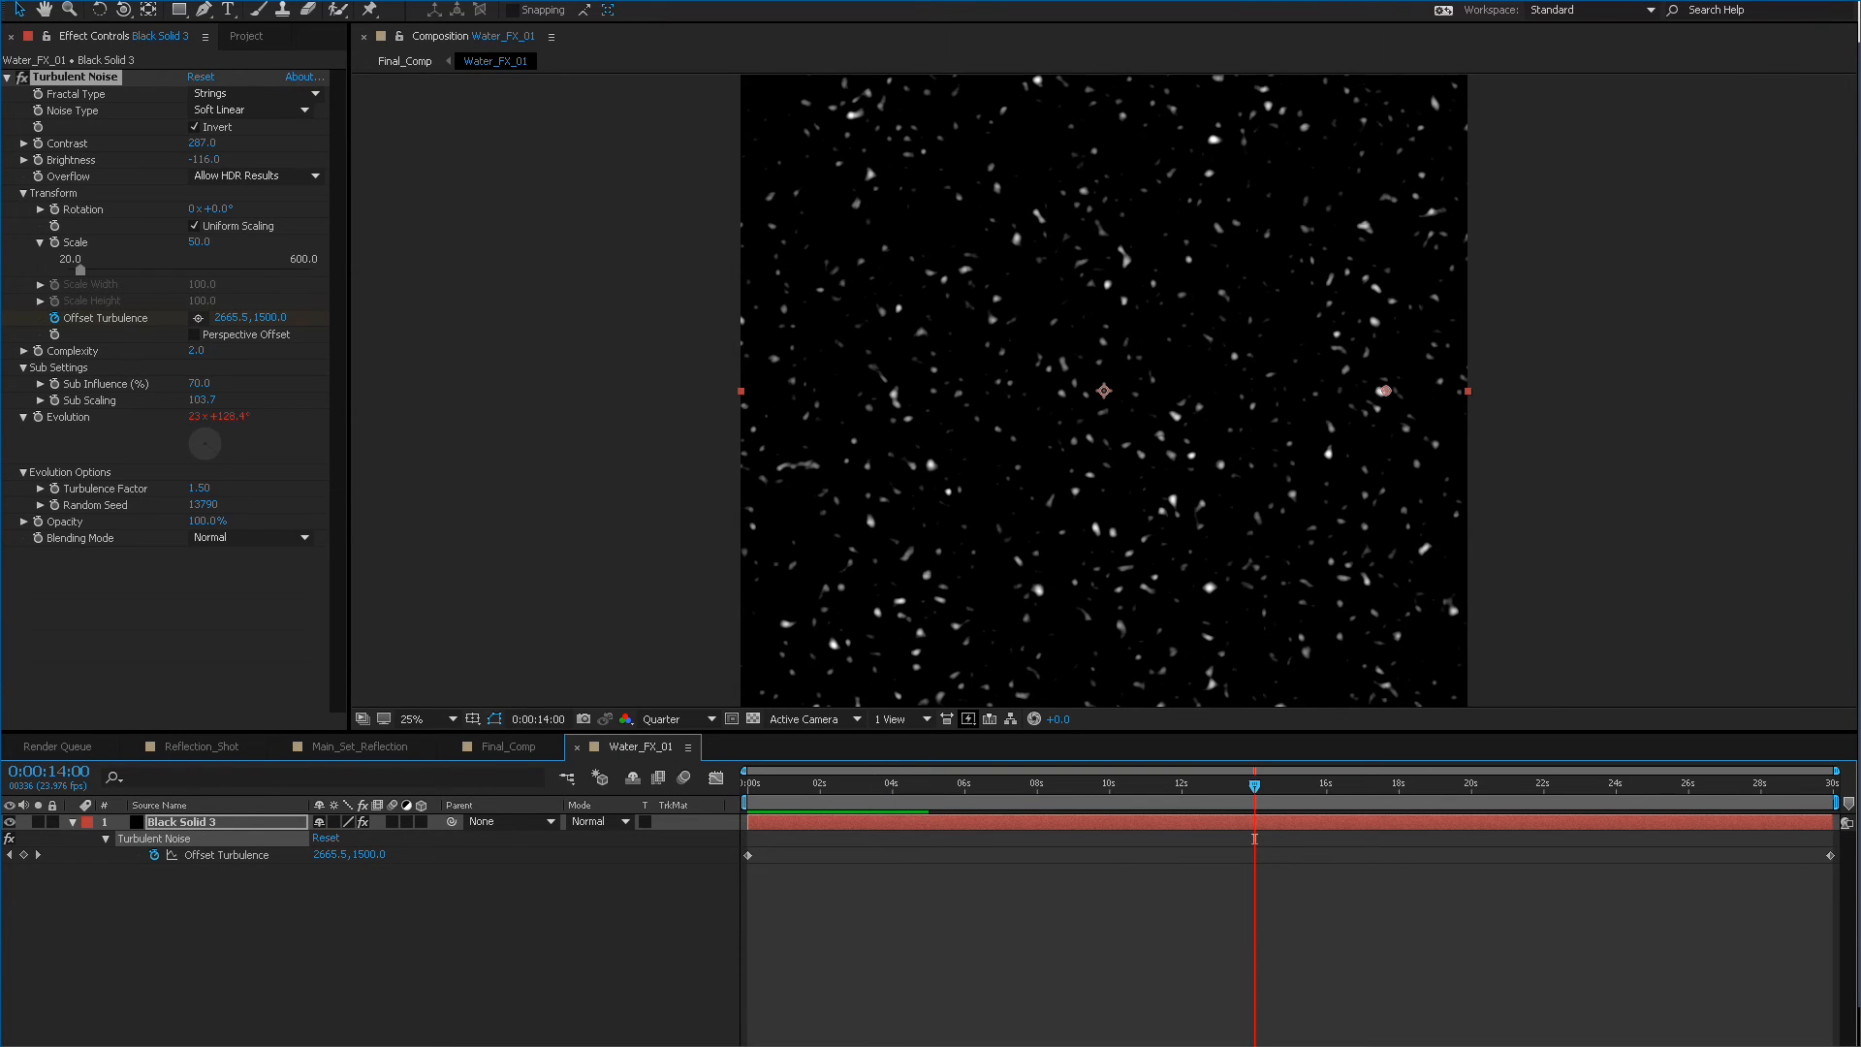
{"action": "left_click", "coordinate": [24, 854]}
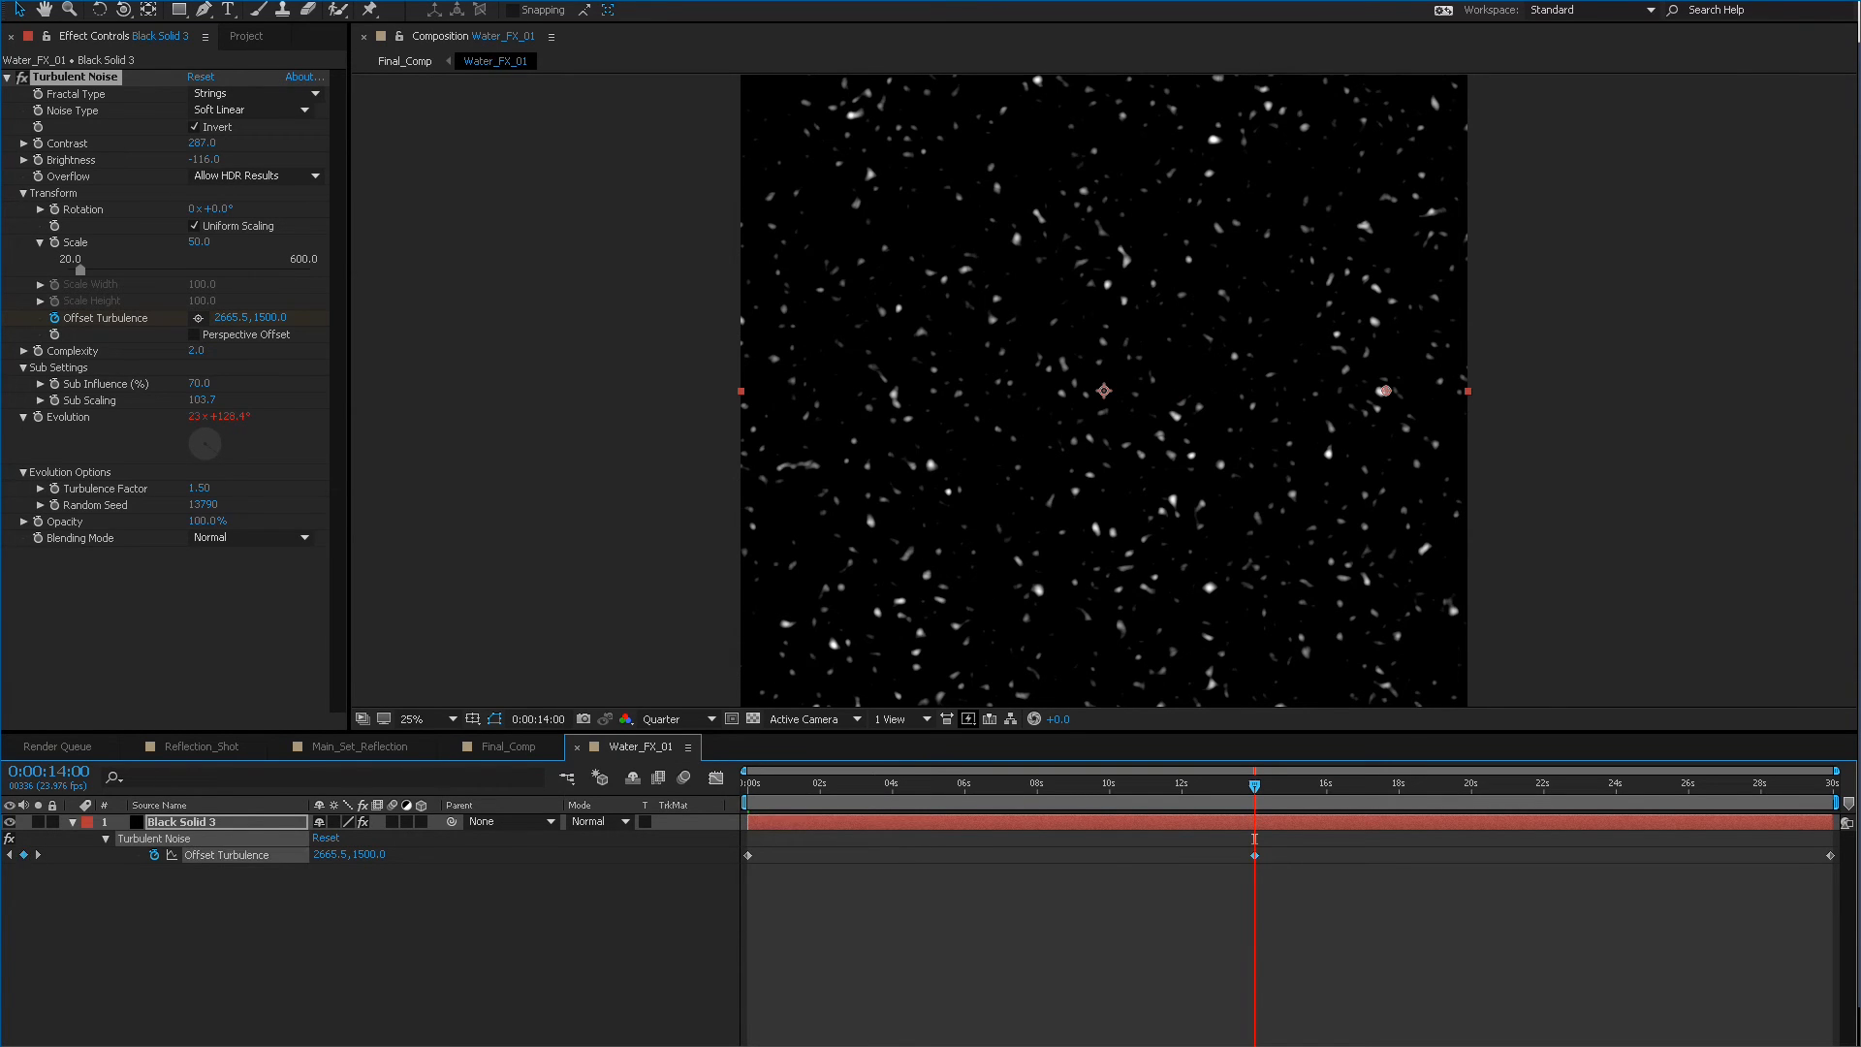
{"action": "left_click_drag", "start_coordinate": [1802, 869], "coordinate": [1838, 851]}
{"action": "key", "text": "Delete"}
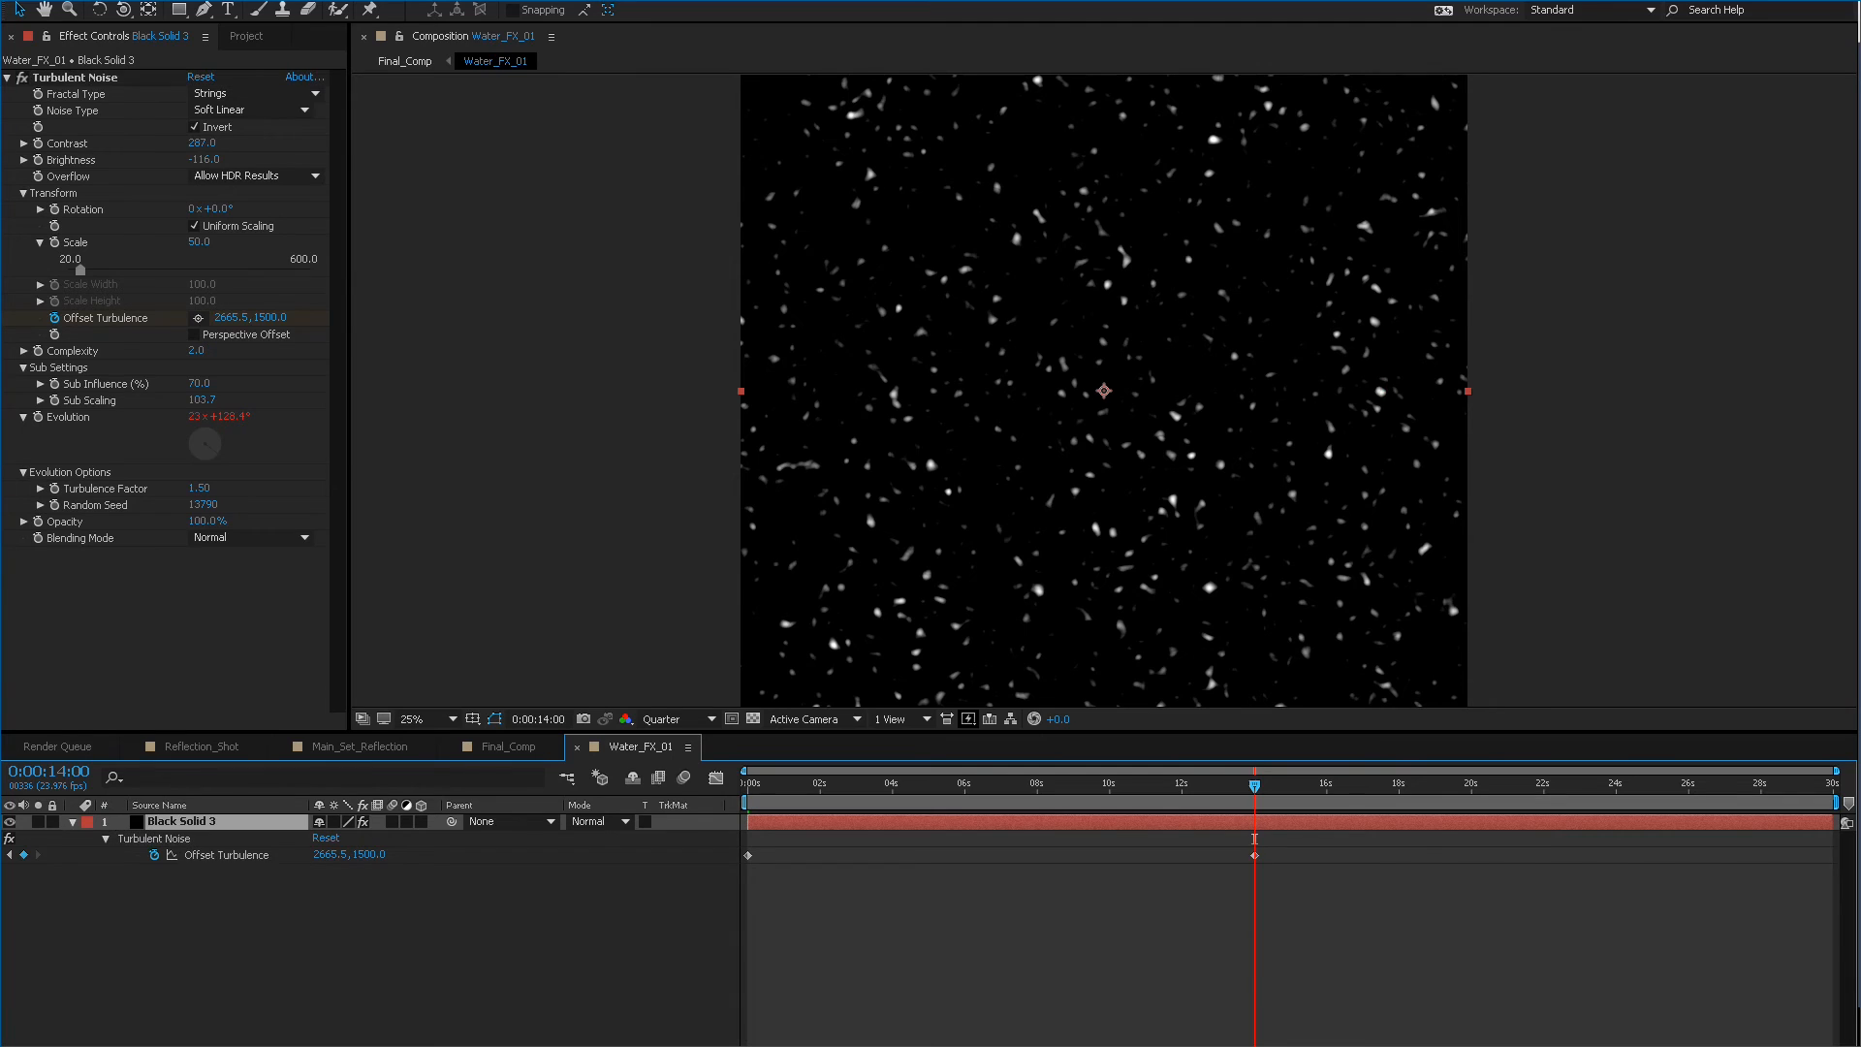
{"action": "left_click_drag", "start_coordinate": [1254, 855], "coordinate": [1832, 855]}
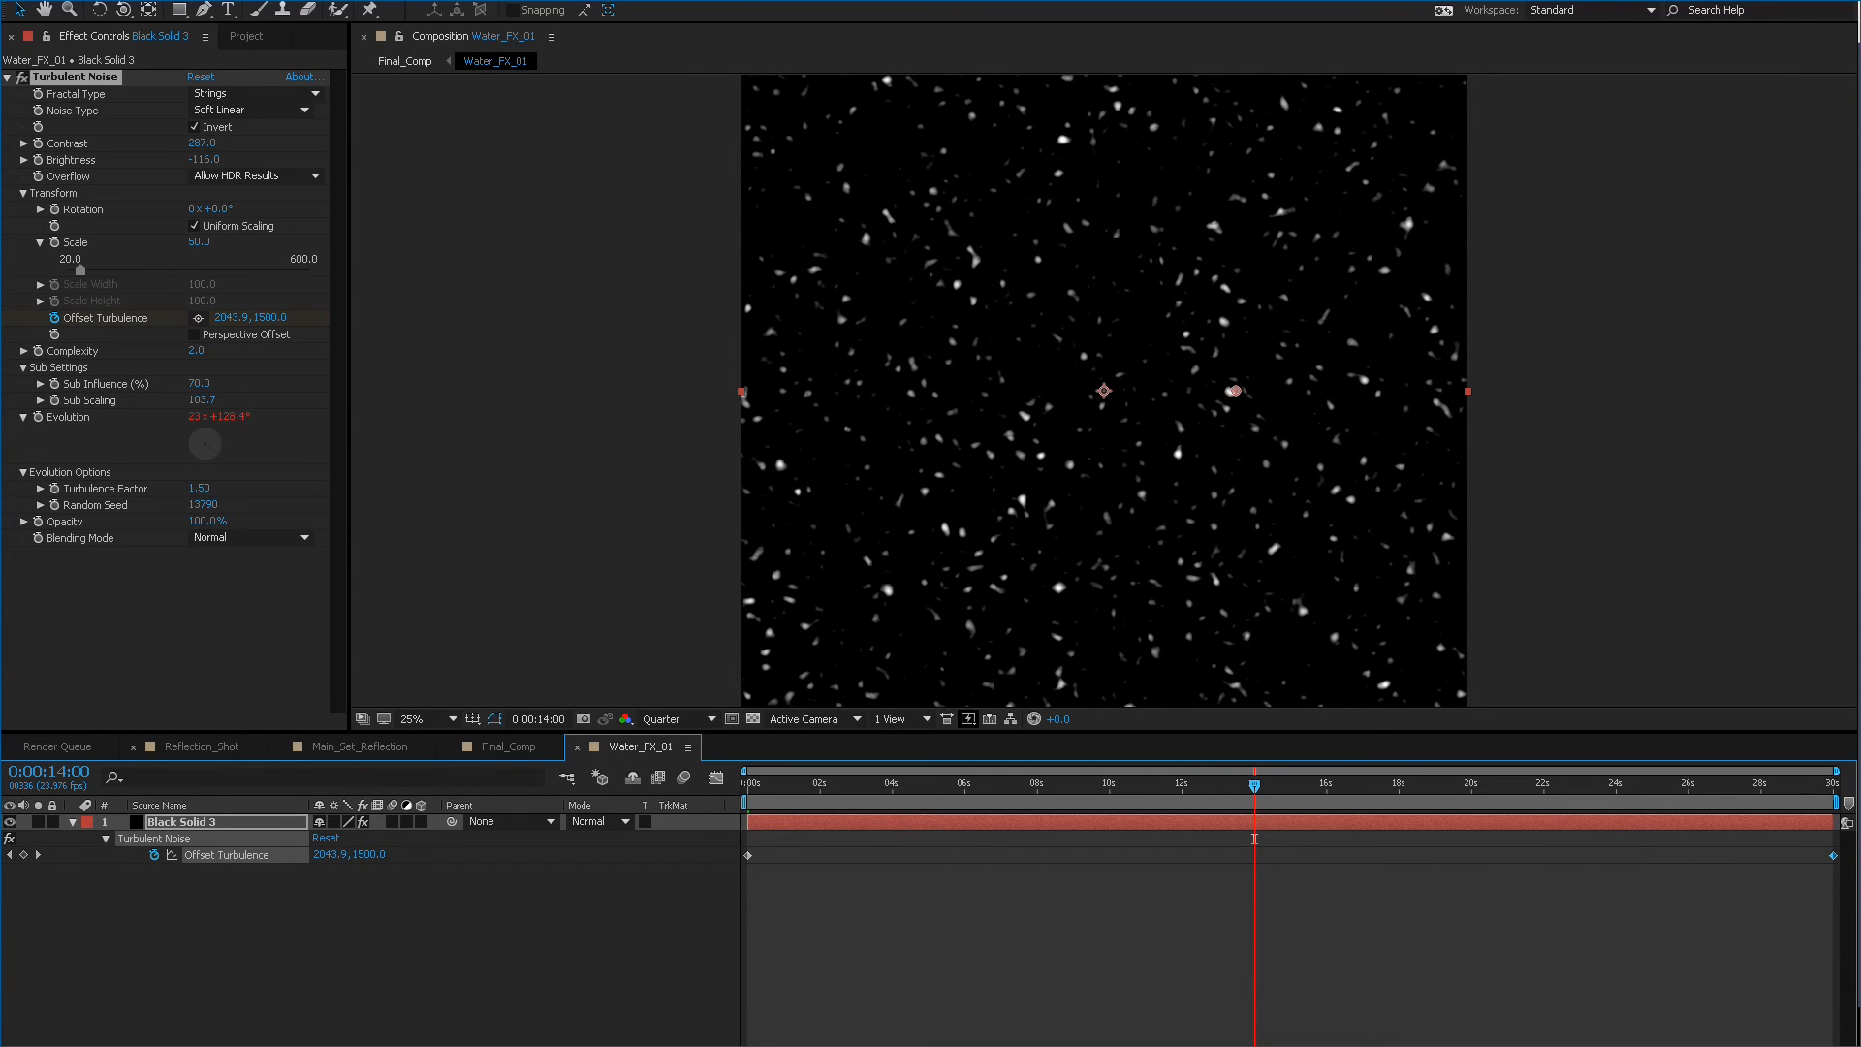
{"action": "left_click", "coordinate": [506, 747]}
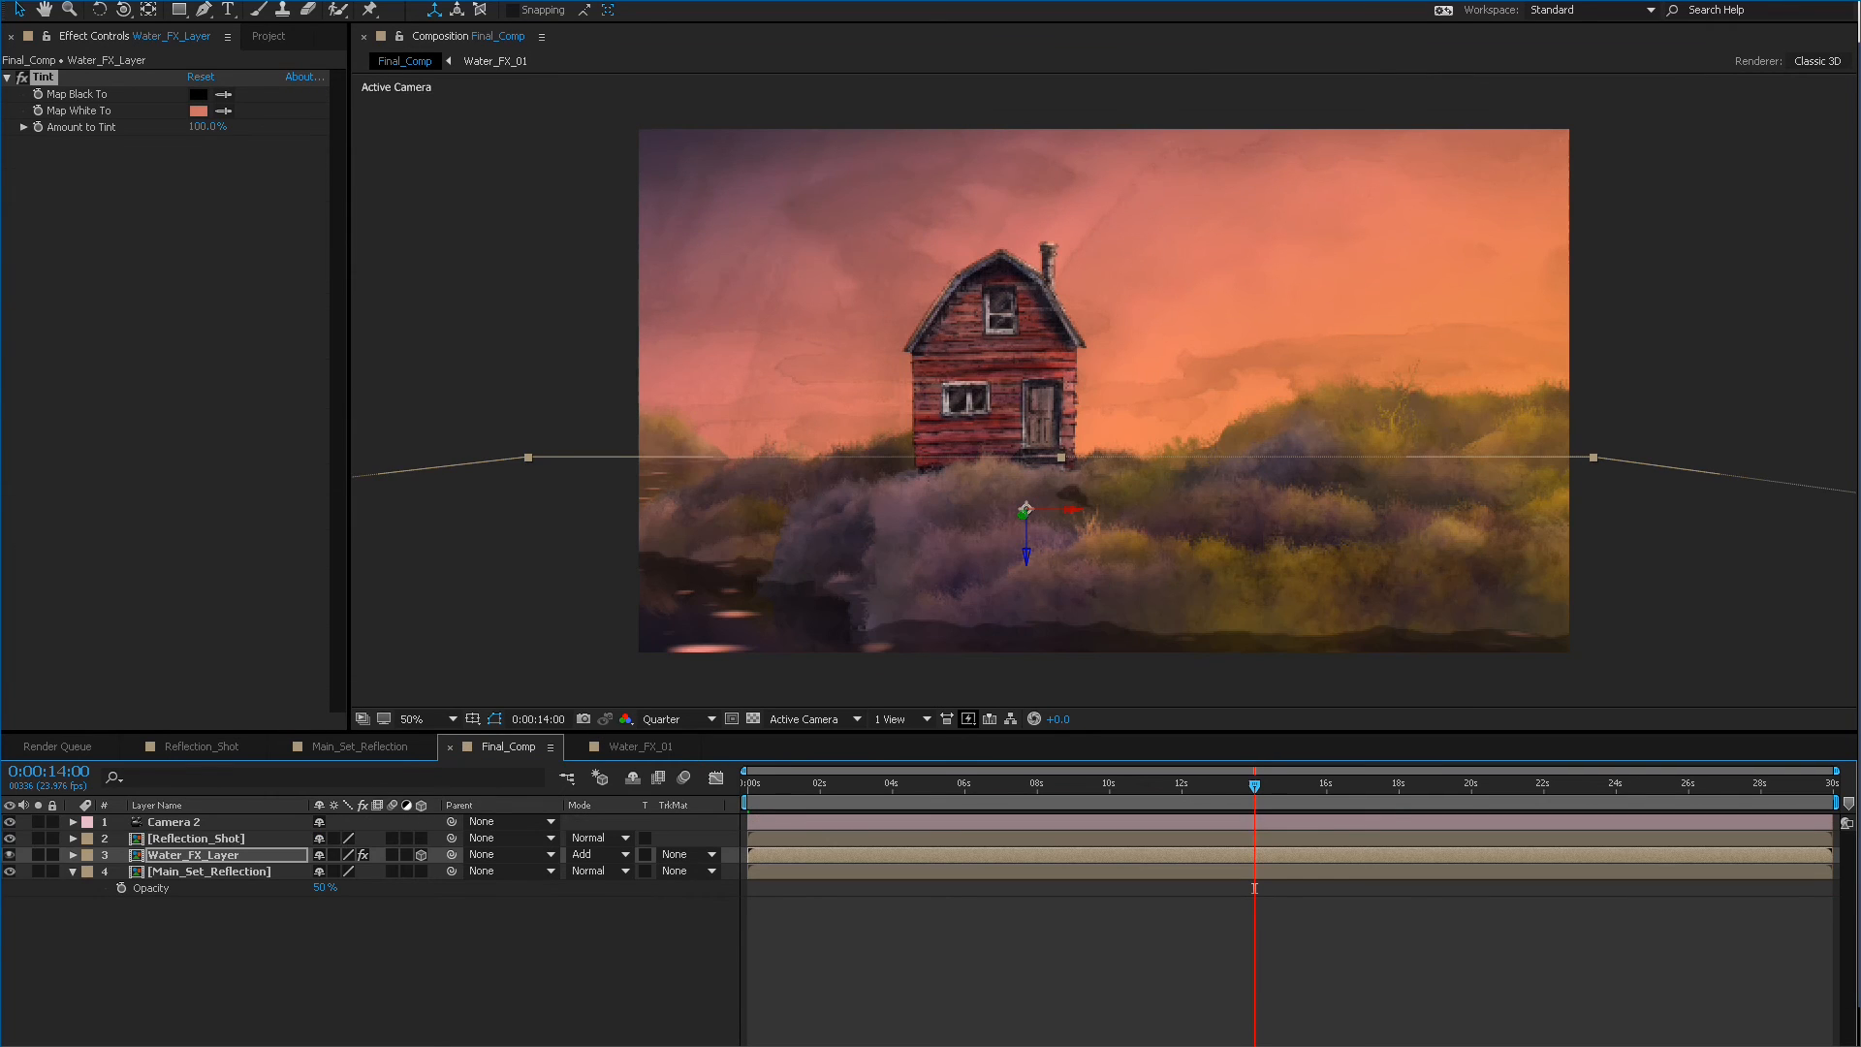
{"action": "key", "text": "space"}
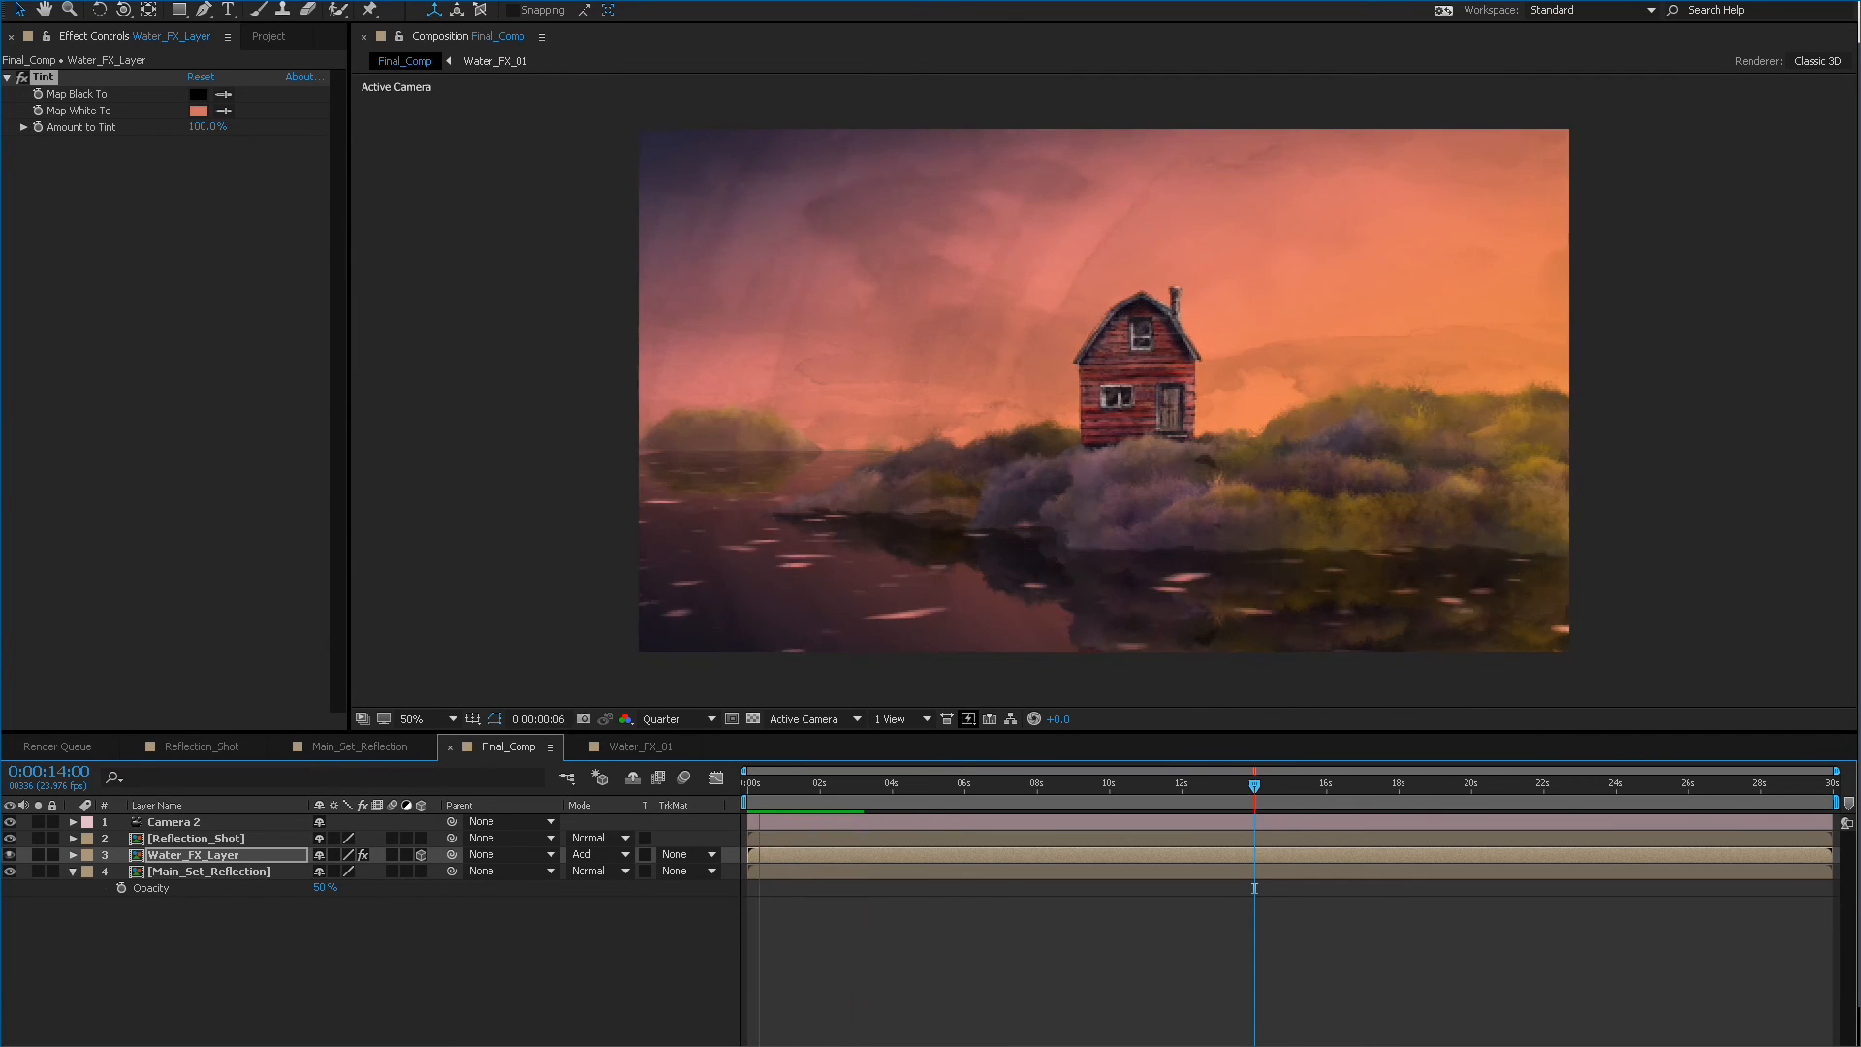
{"action": "key", "text": "space"}
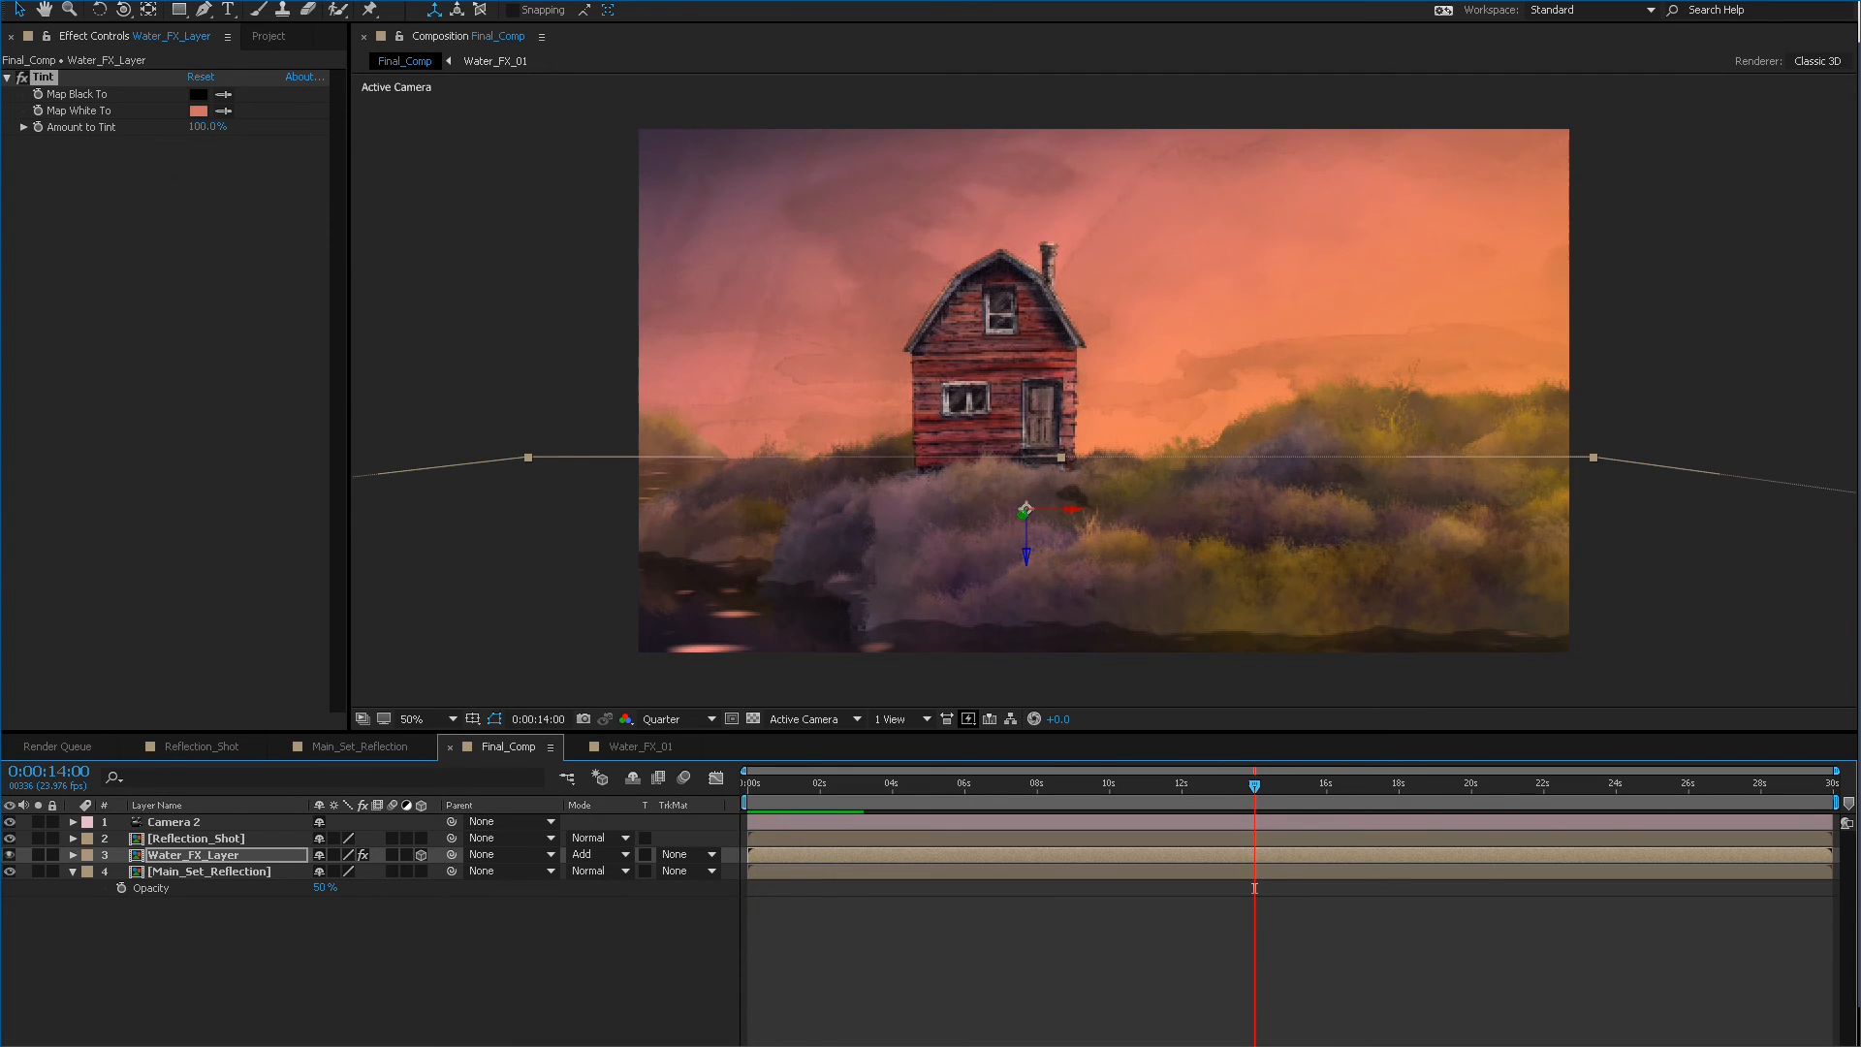
{"action": "key", "text": "space"}
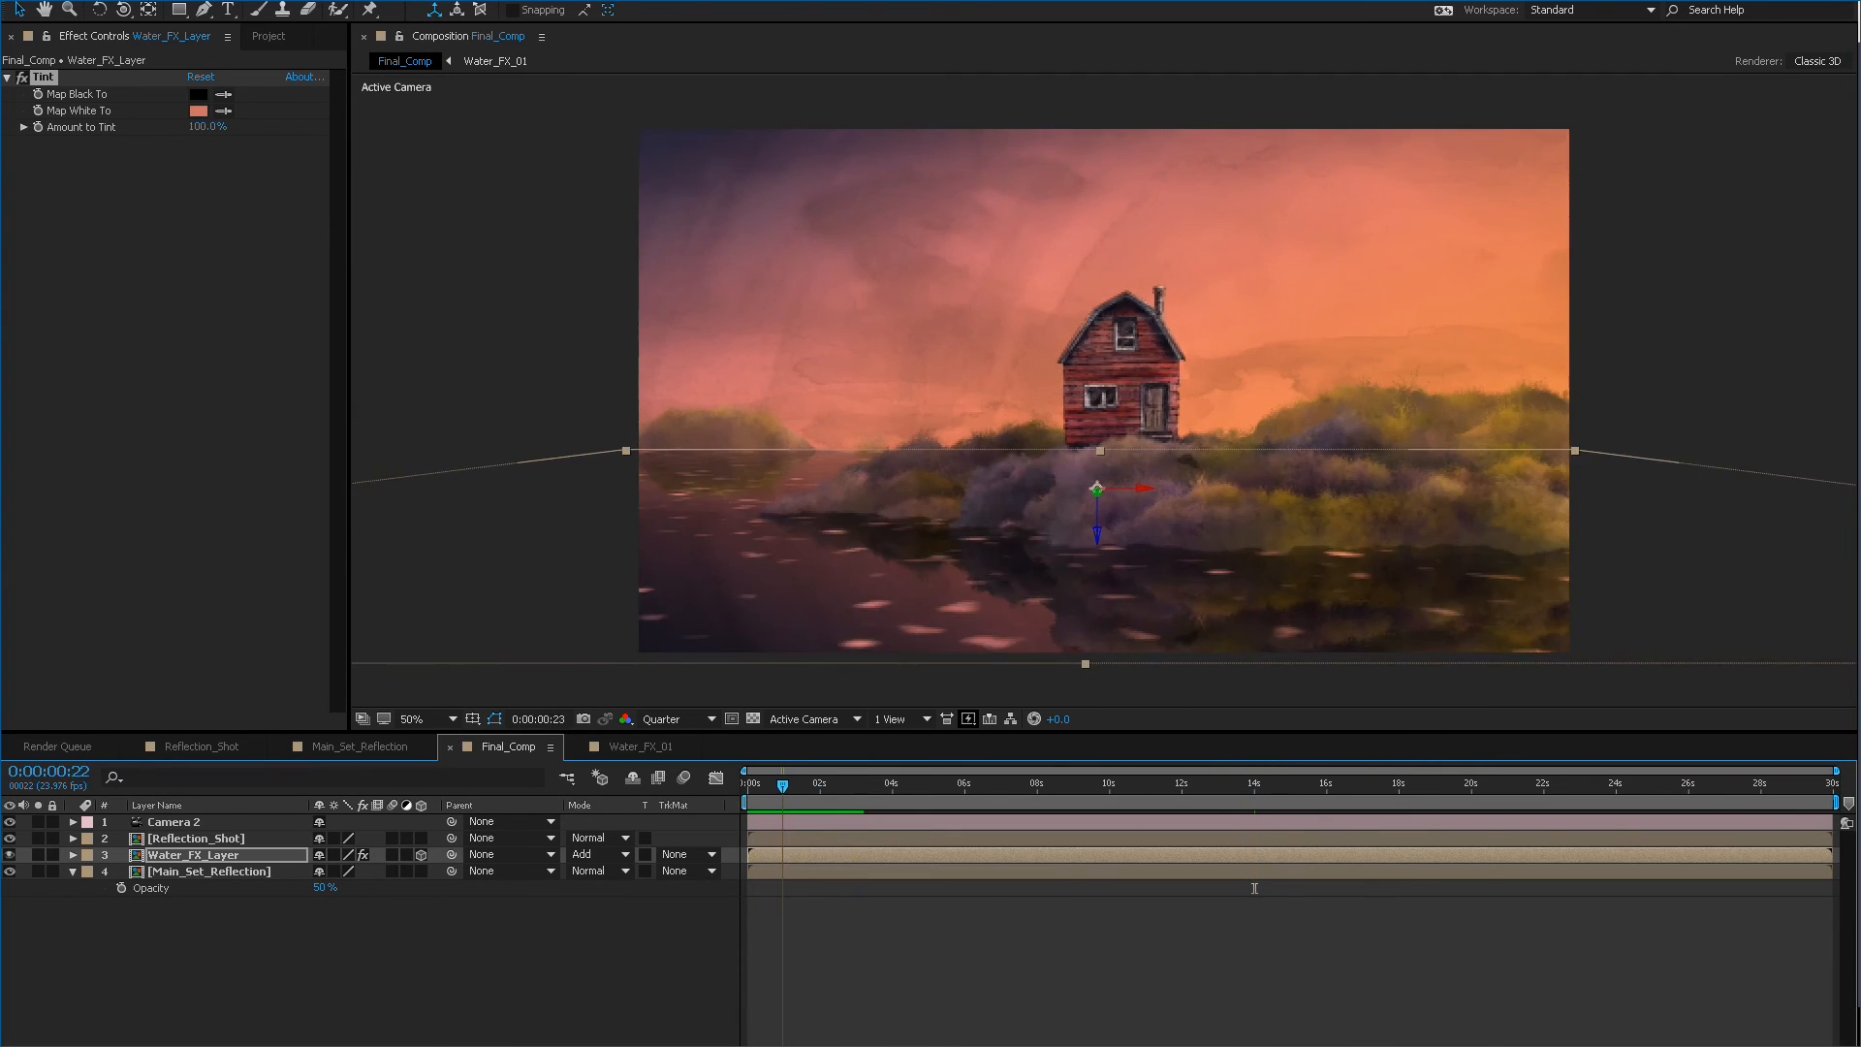
{"action": "key", "text": "space"}
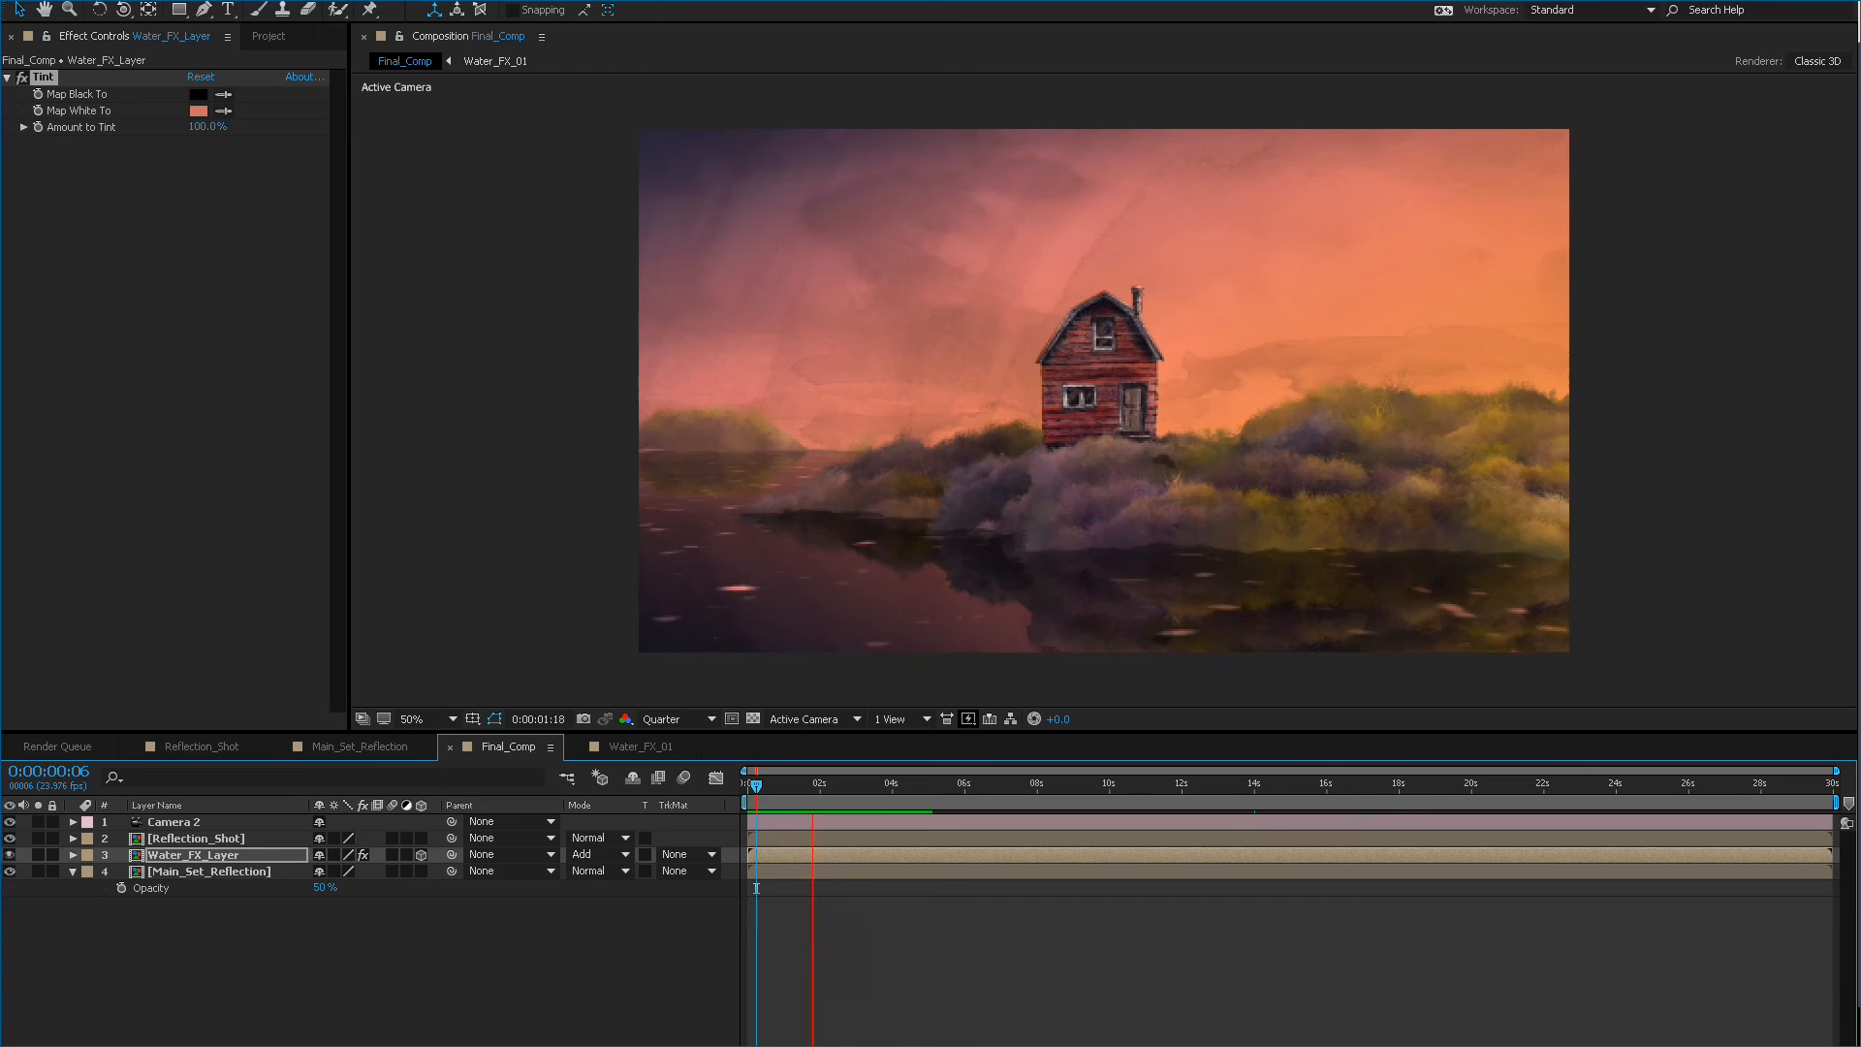
{"action": "key", "text": "space"}
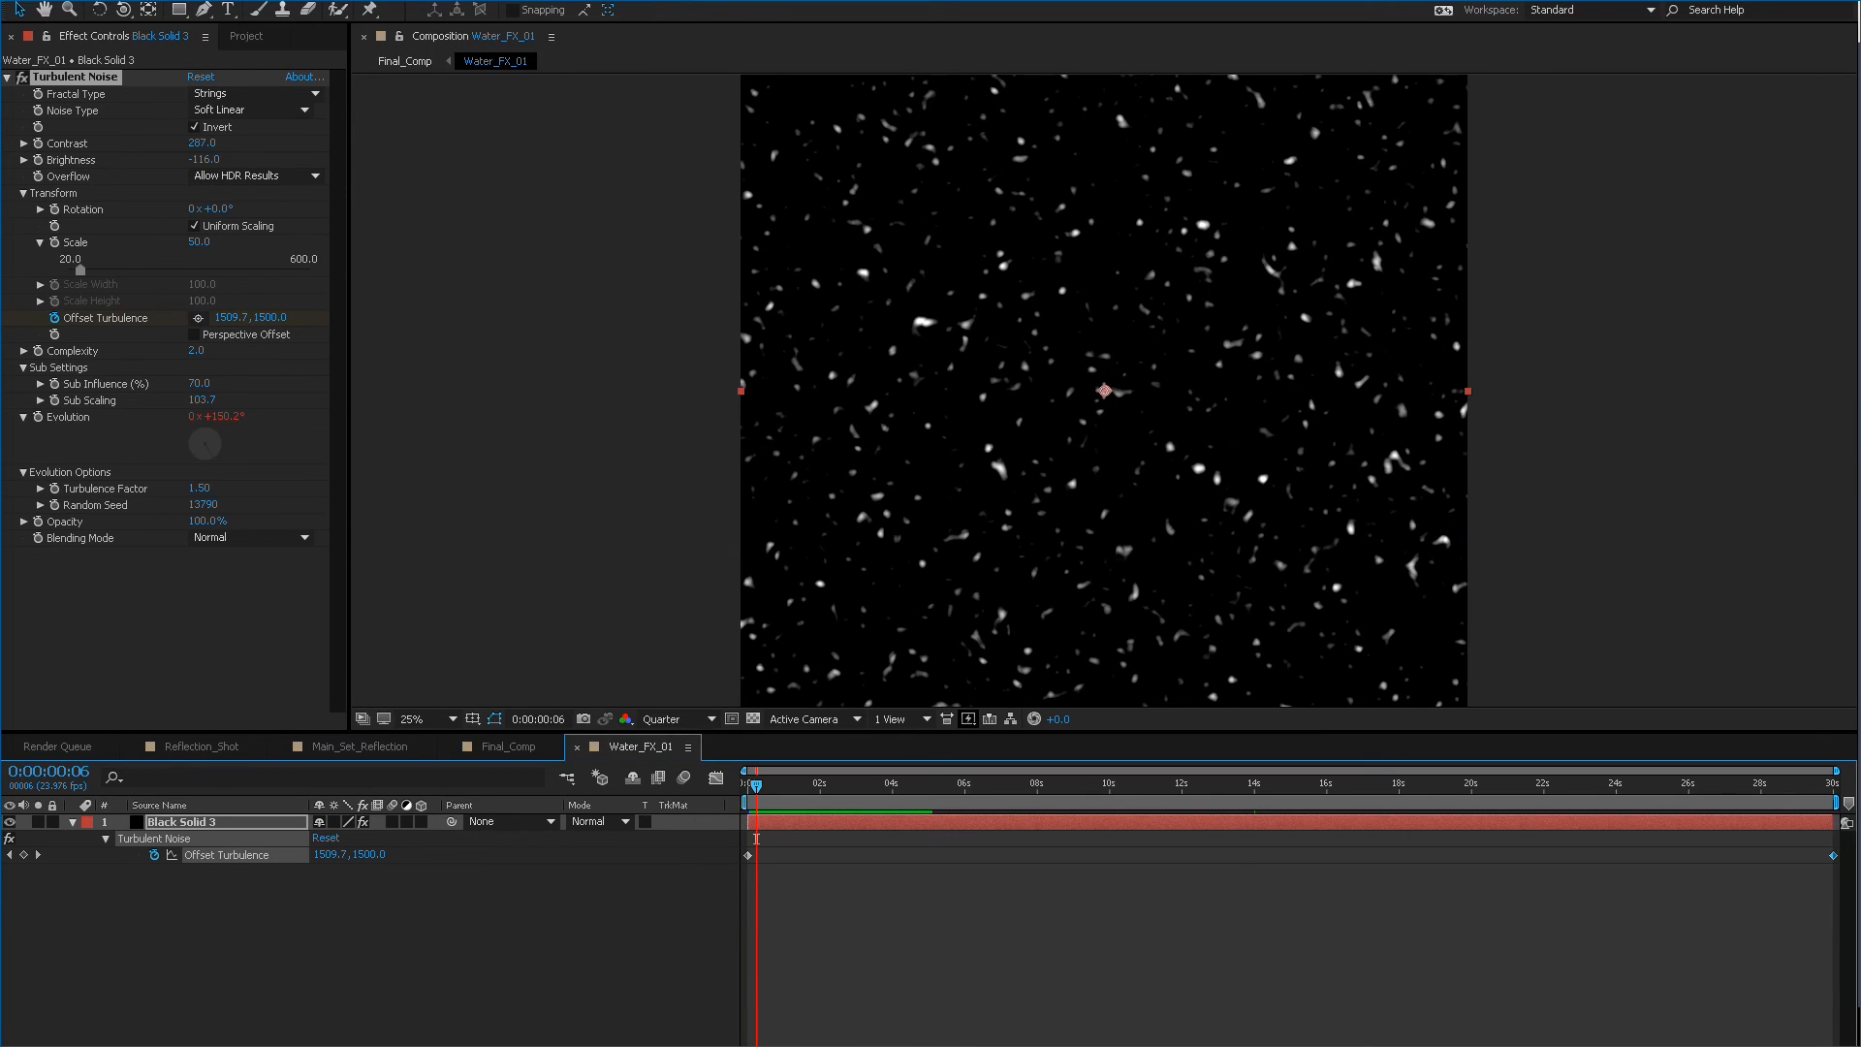
Rename the Water_FX_01 composition to Water_FX_HL in its composition settings.
{"action": "key", "text": "ctrl+k"}
{"action": "left_click", "coordinate": [1540, 400]}
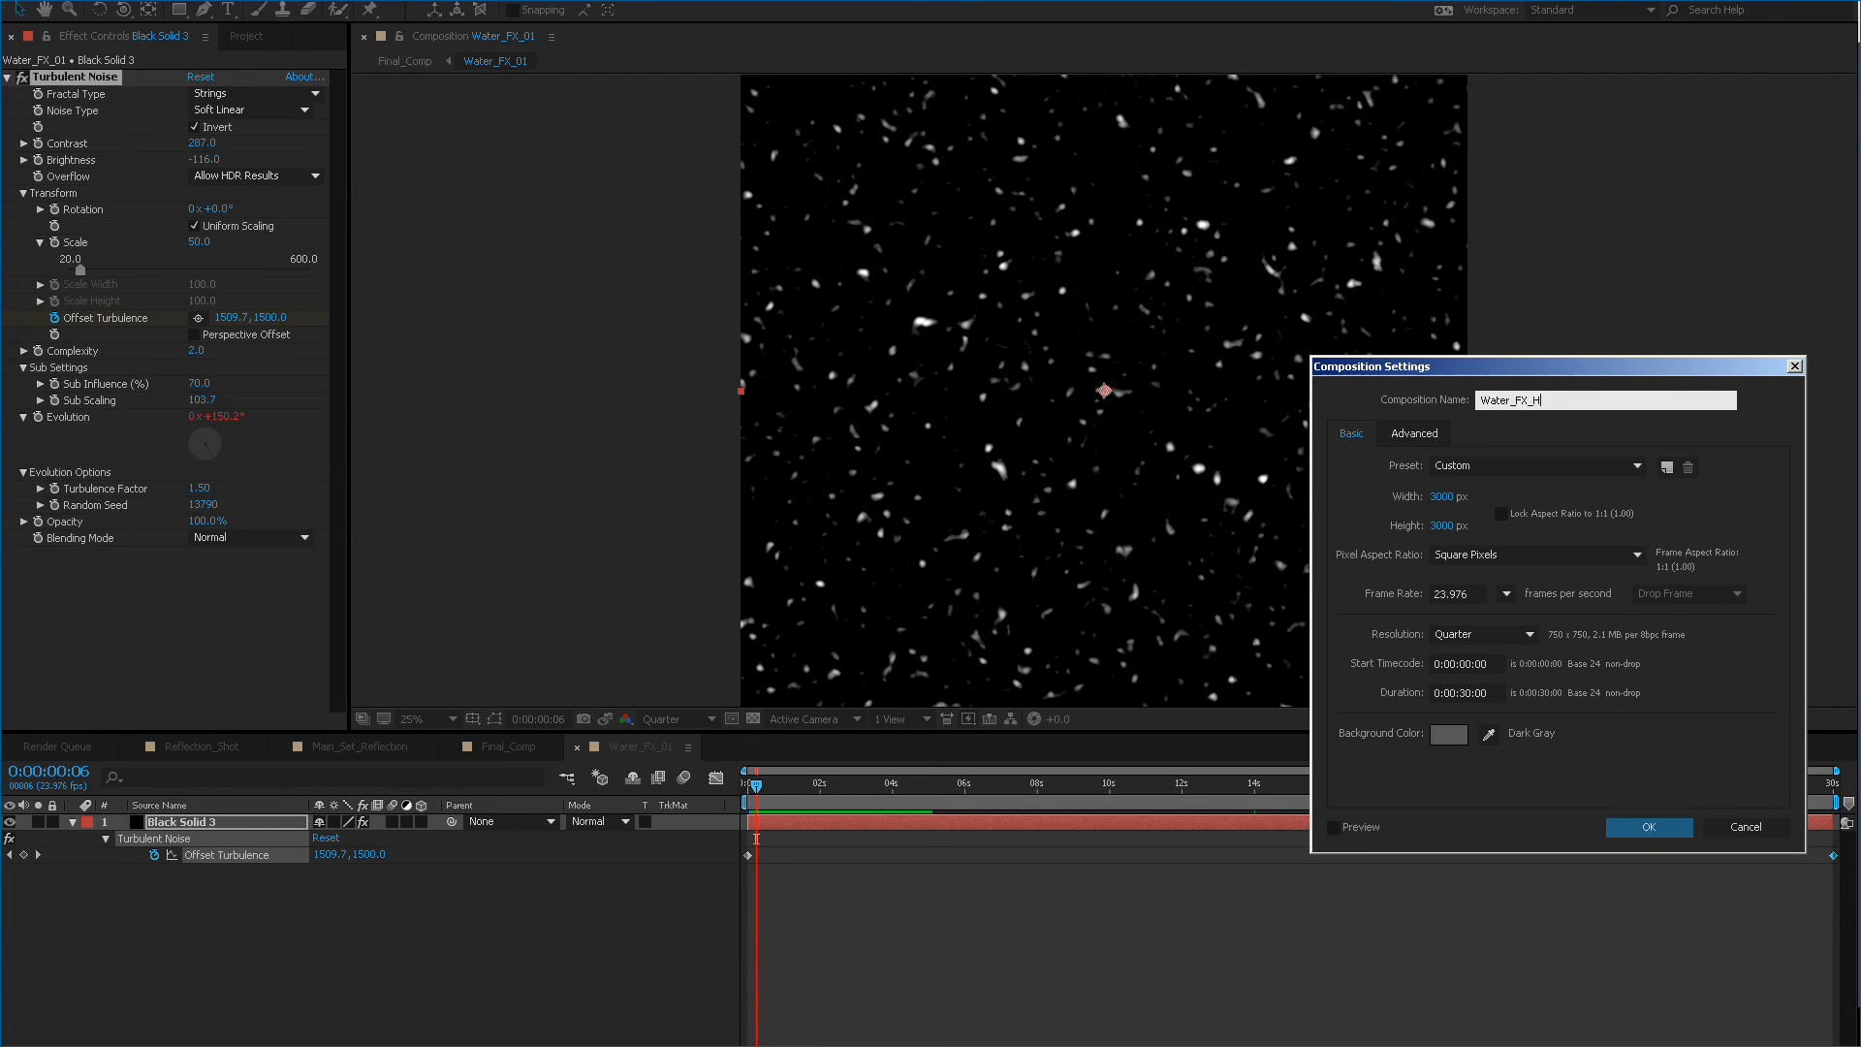
{"action": "type", "text": "HL"}
{"action": "key", "text": "Return"}
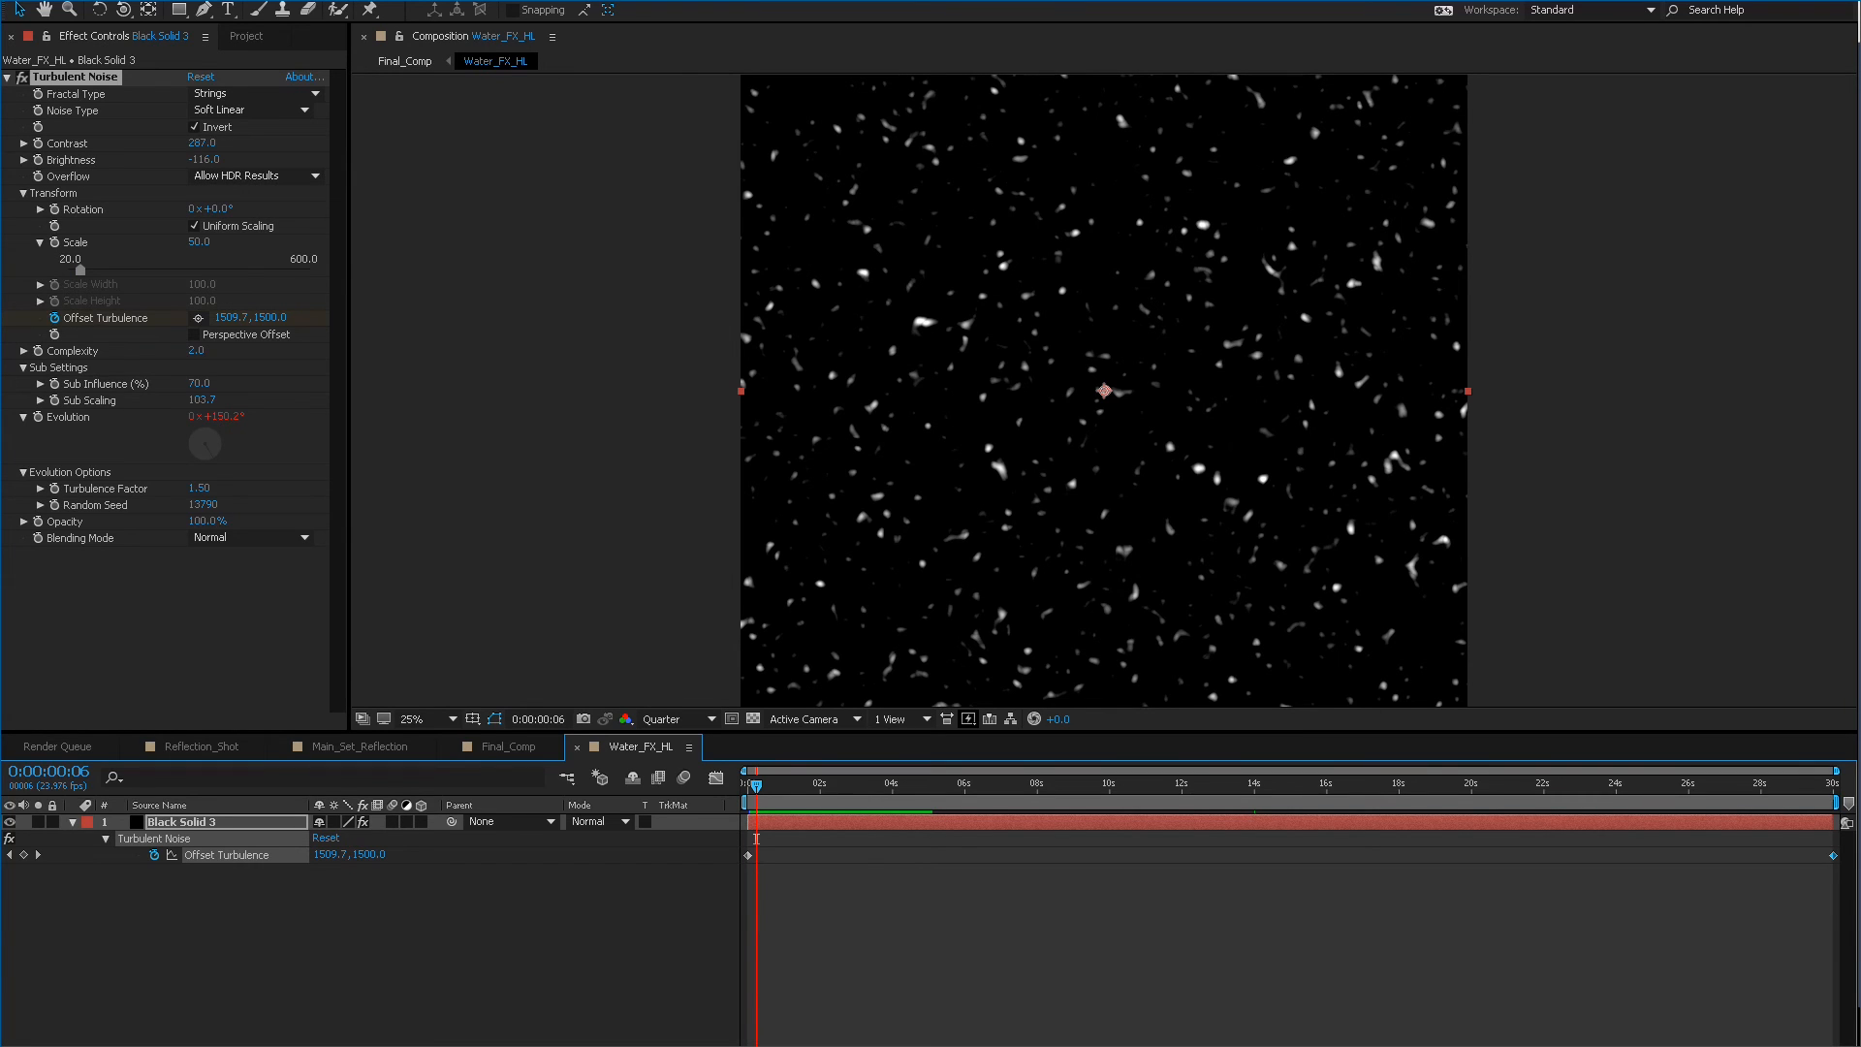
Try a Turbulent Noise Contrast of 400 in Water_FX_HL, settle on a Brightness of -141, and preview the highlights in Final_Comp.
{"action": "left_click", "coordinate": [202, 143]}
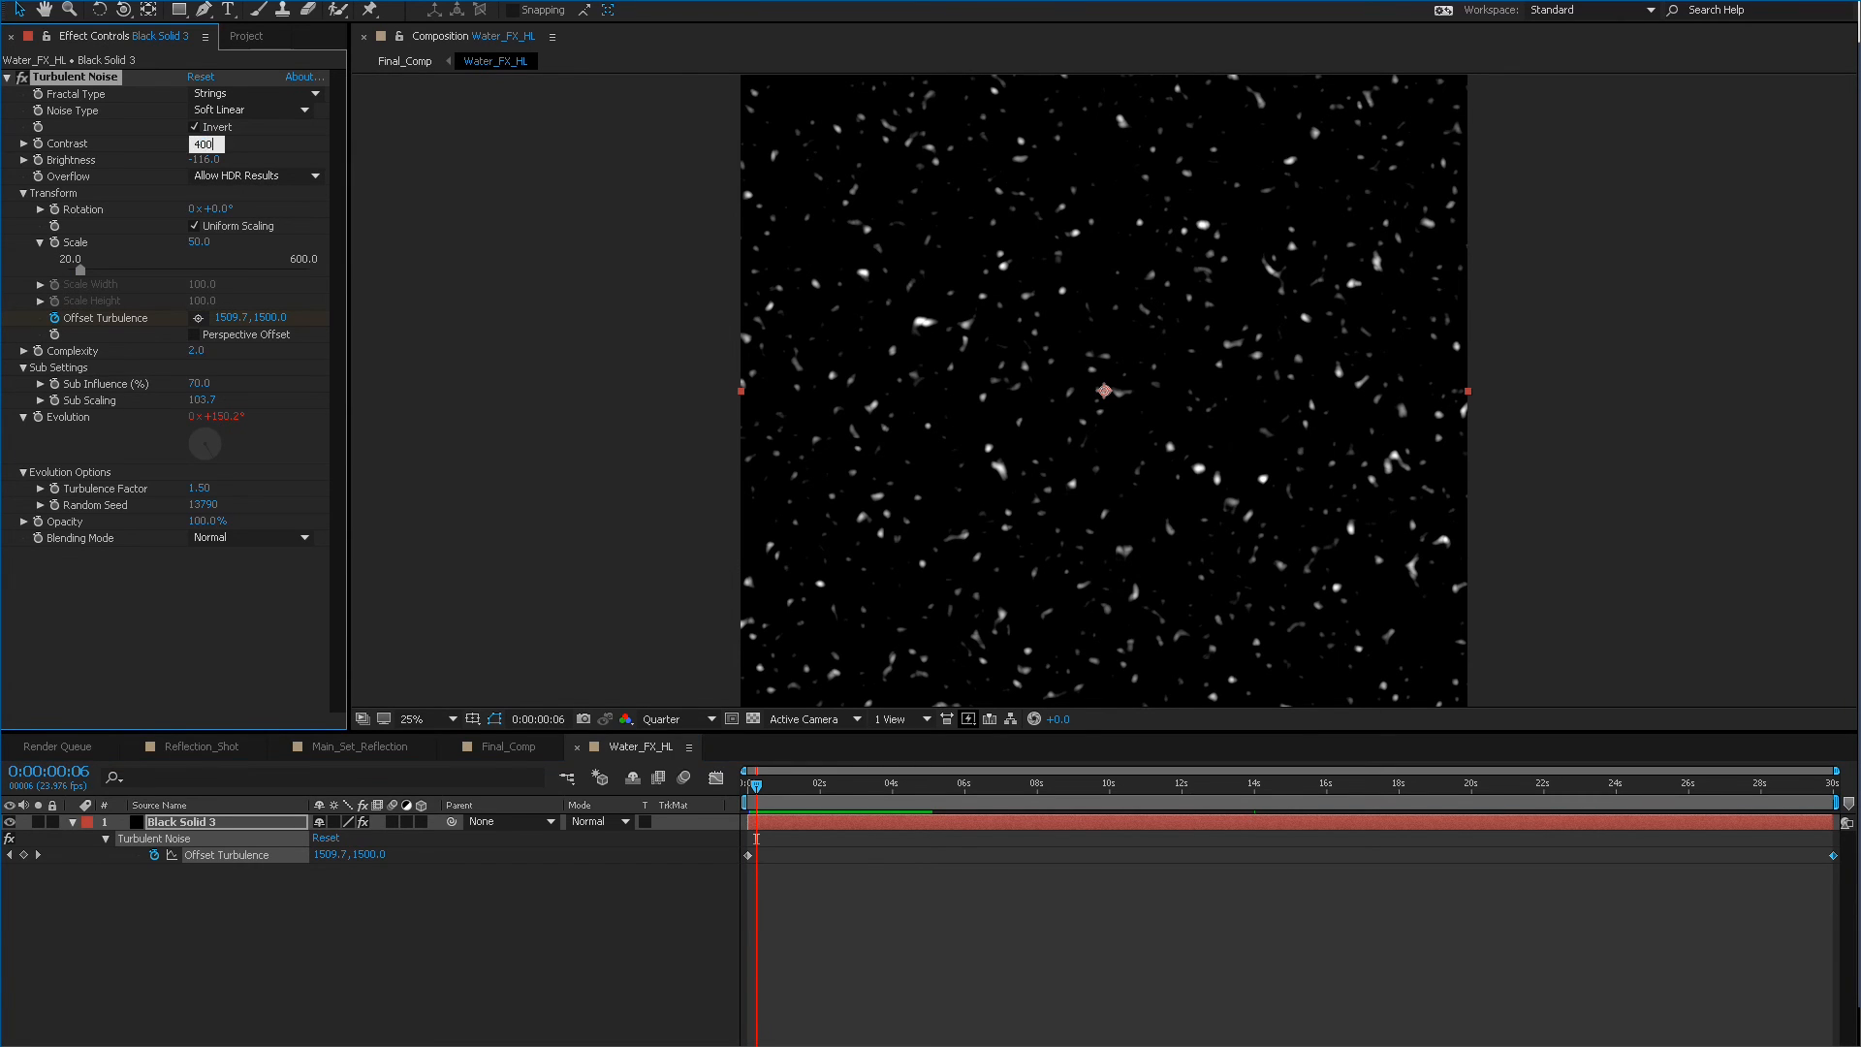
{"action": "key", "text": "Return"}
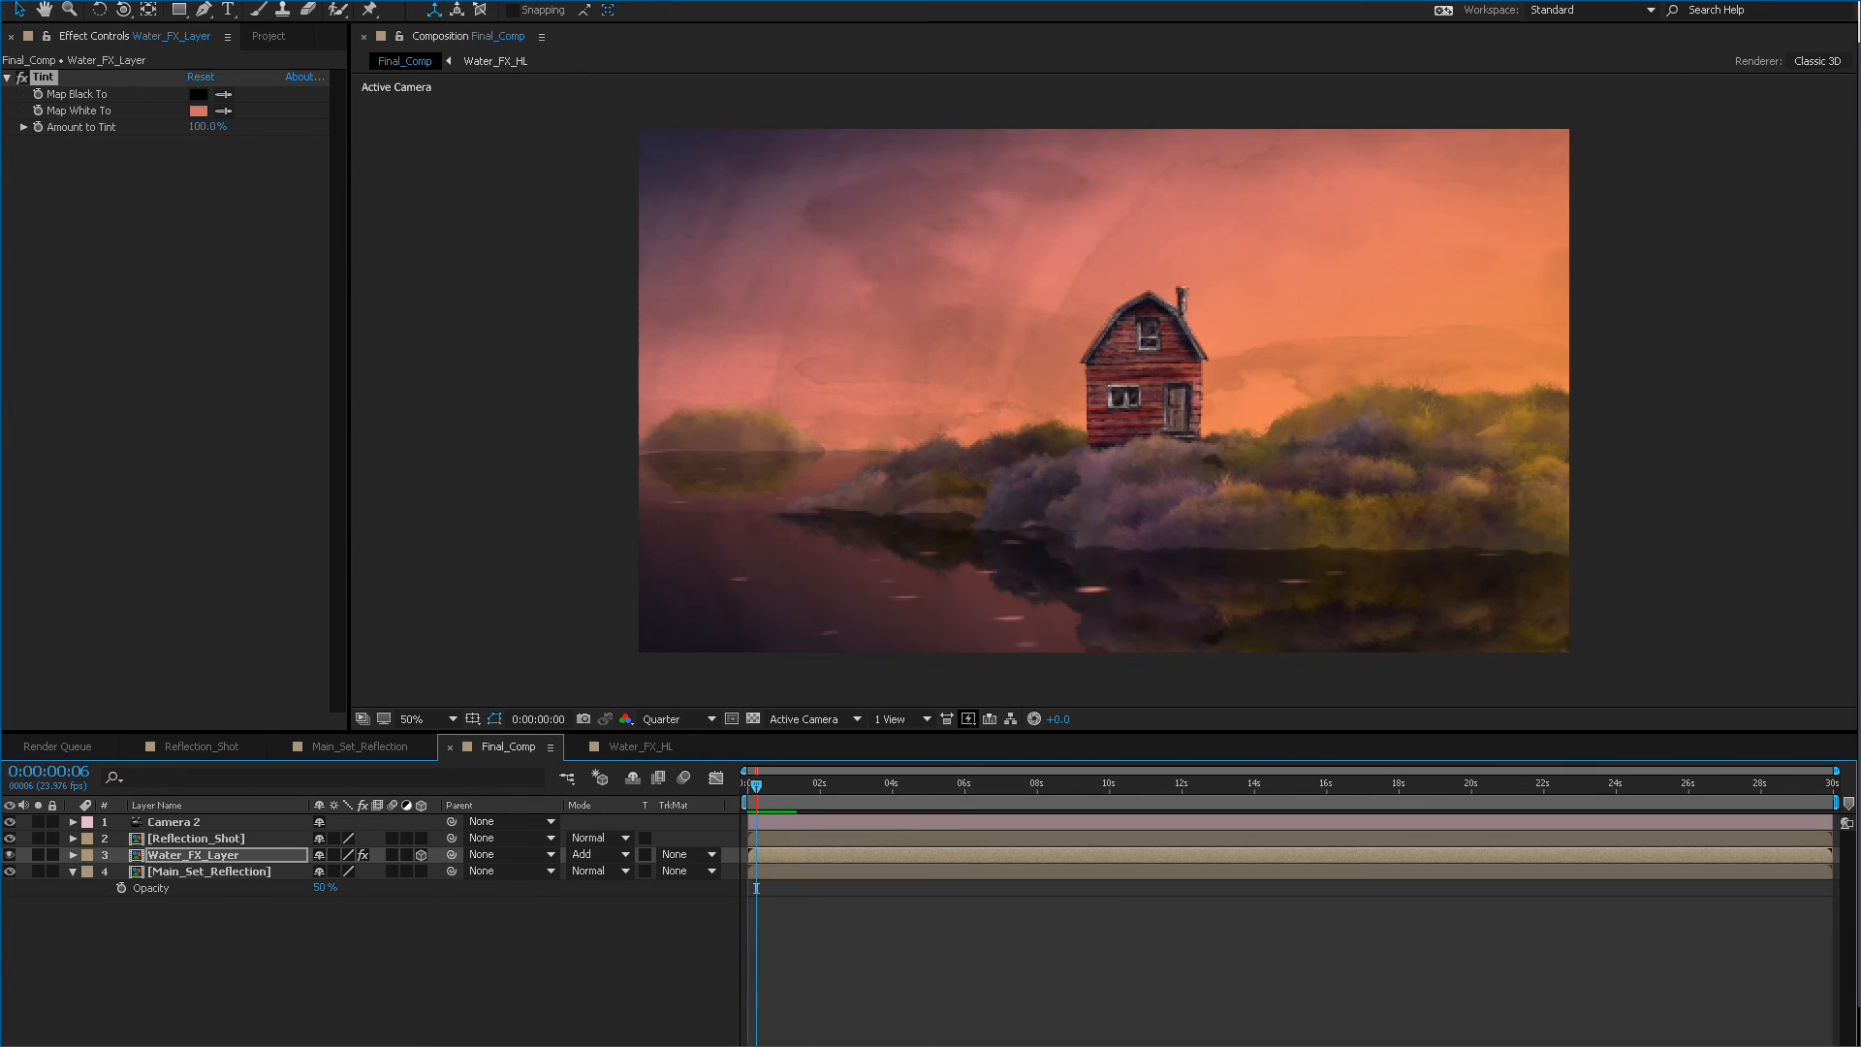
{"action": "key", "text": "space"}
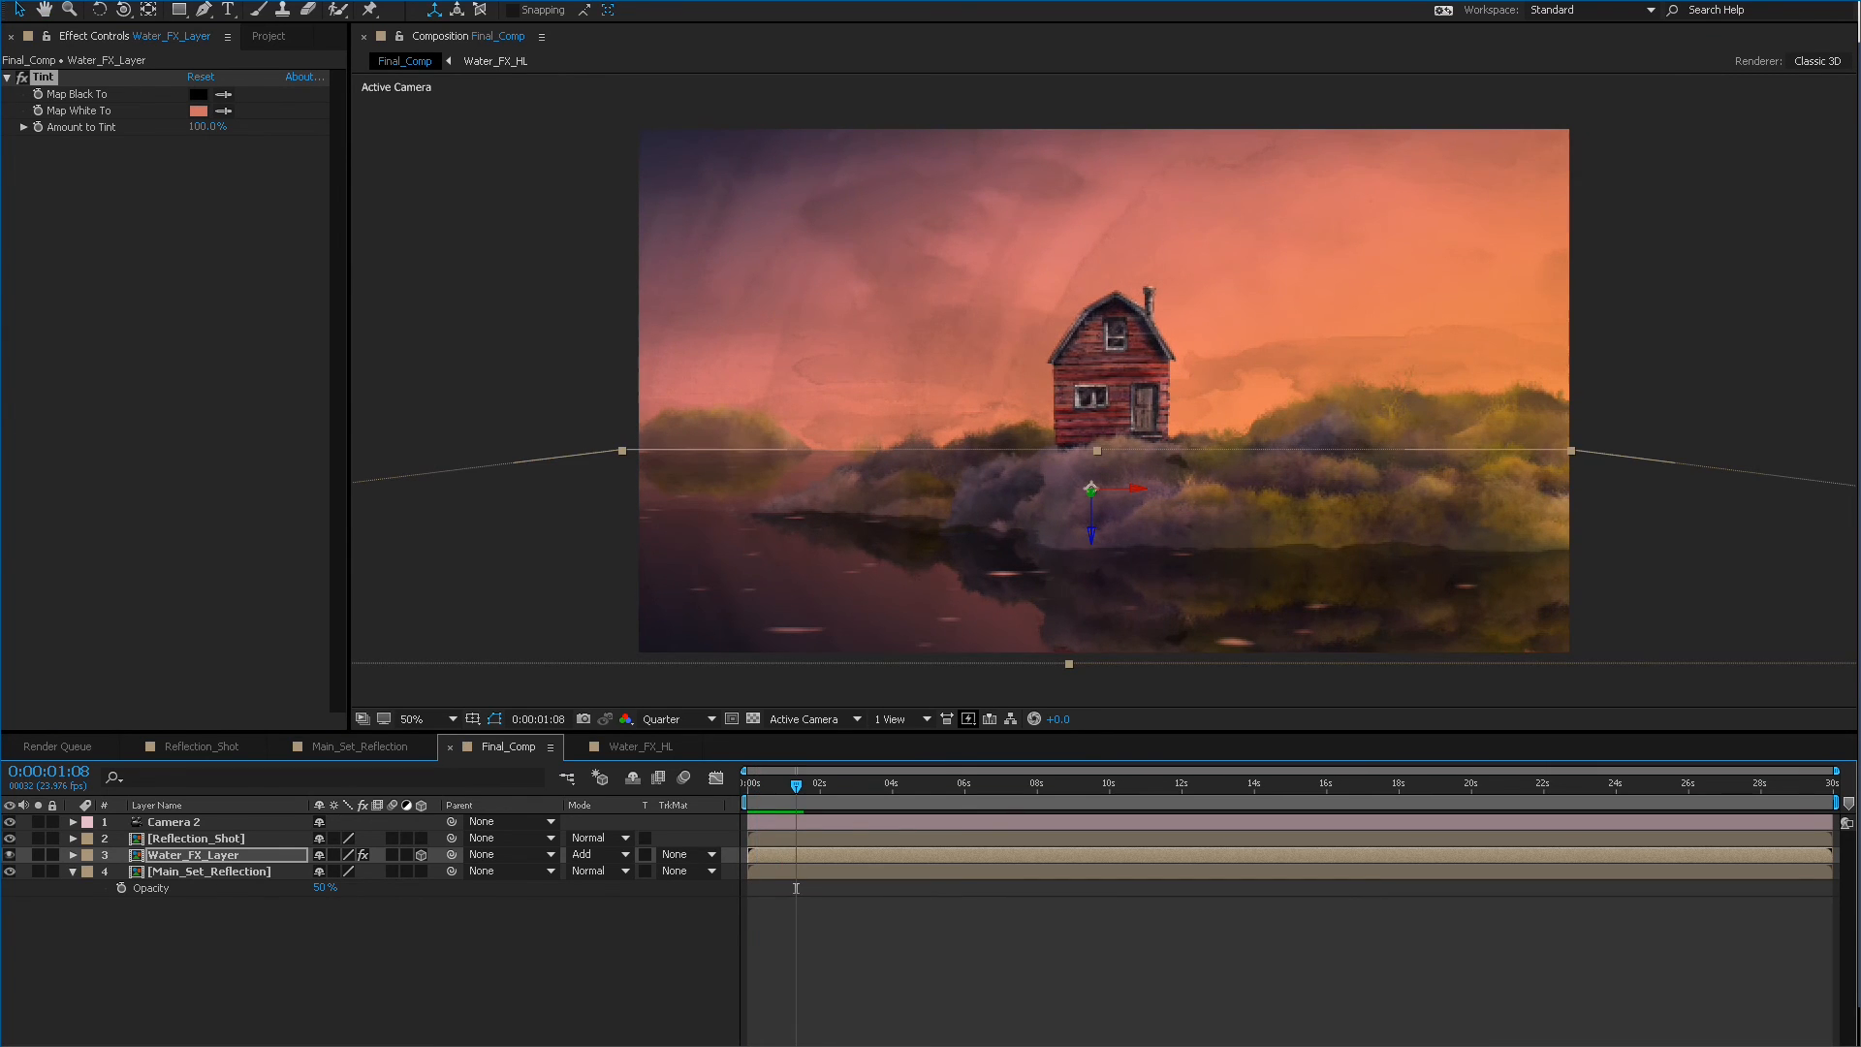
Duplicate the Water_FX_HL composition in the project and name the copy Water_FX_ML.
{"action": "key", "text": "ctrl+0"}
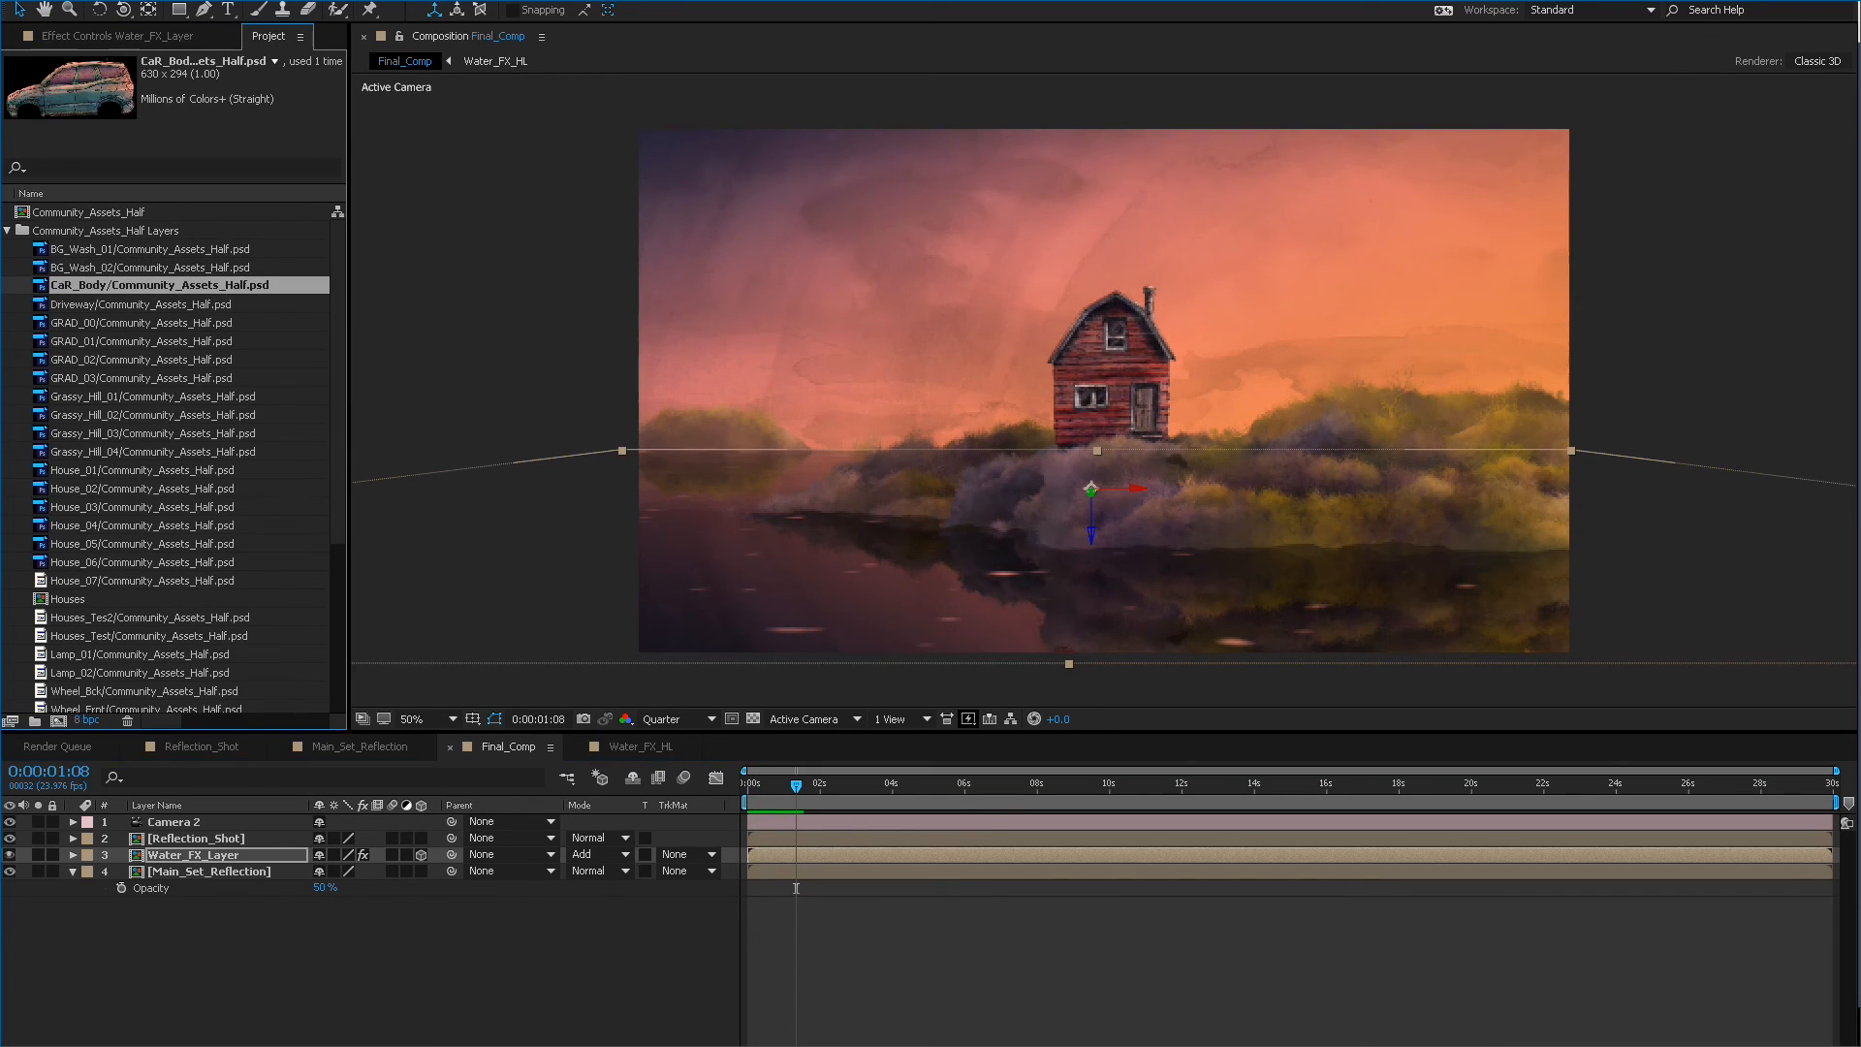
{"action": "left_click", "coordinate": [6, 230]}
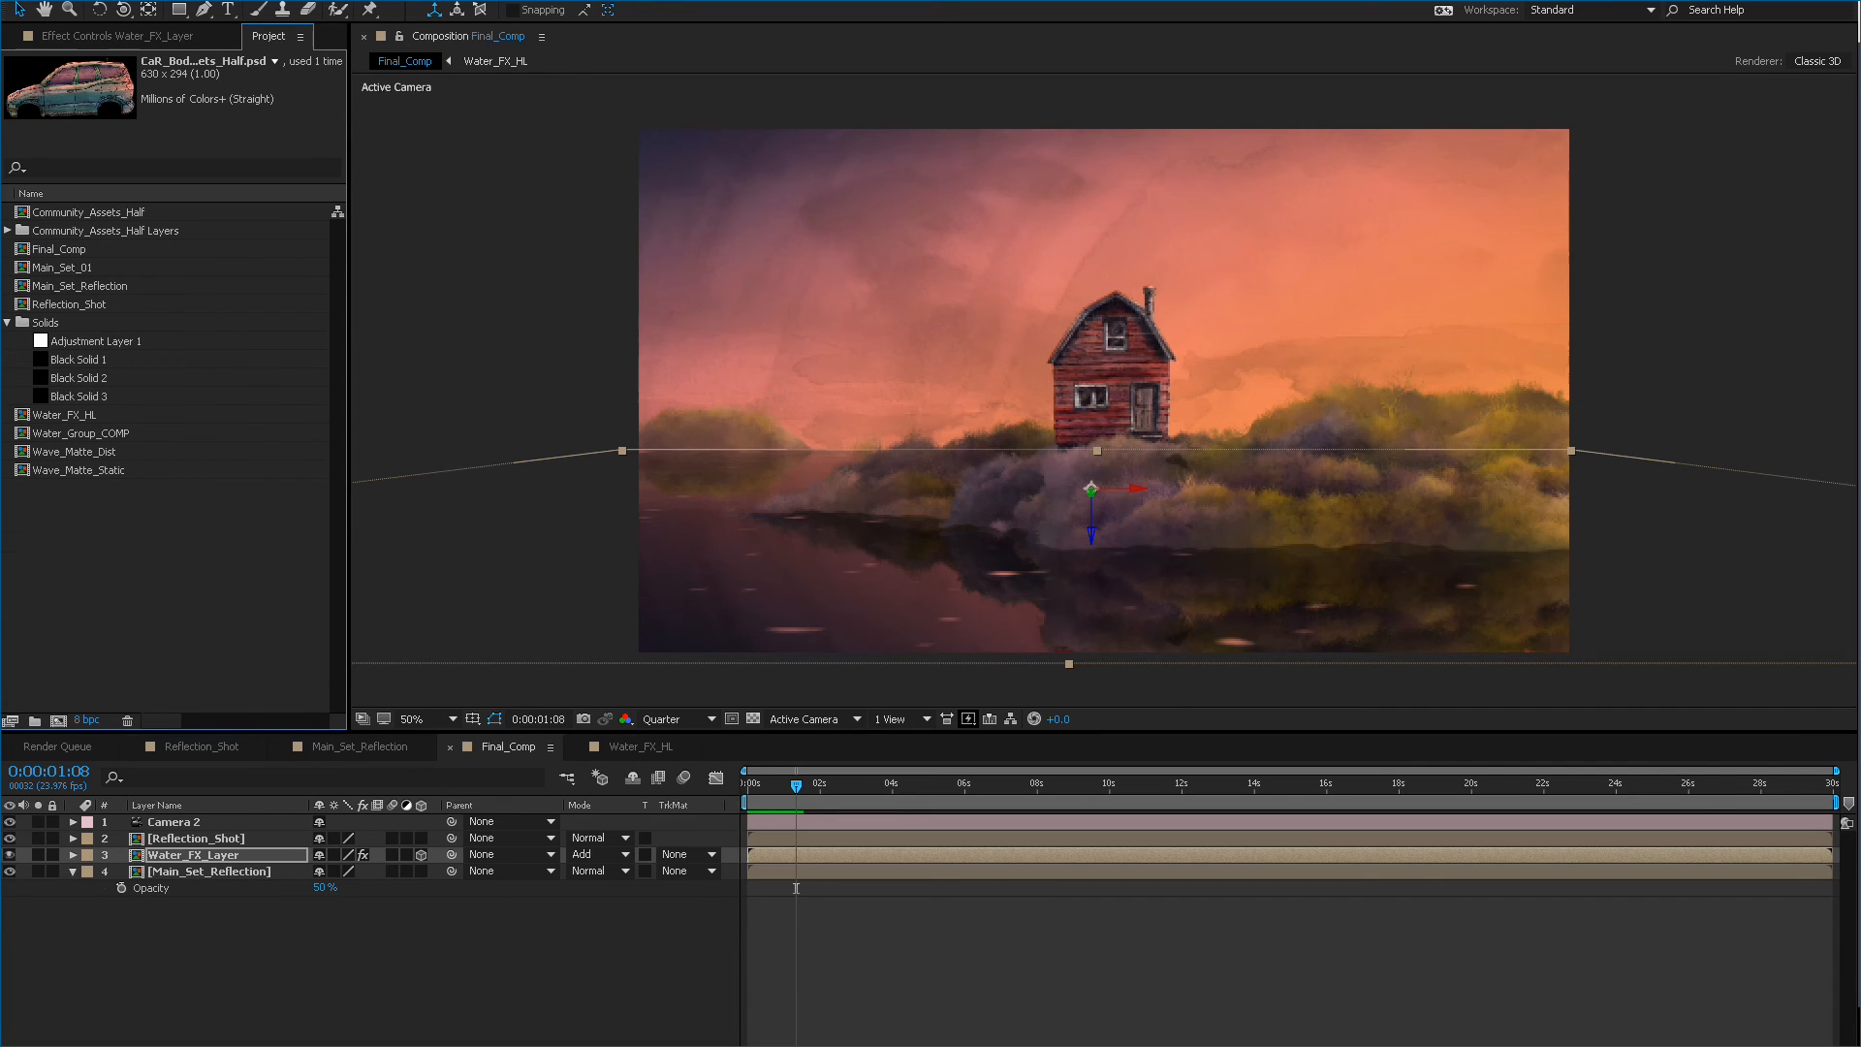
{"action": "left_click", "coordinate": [69, 414]}
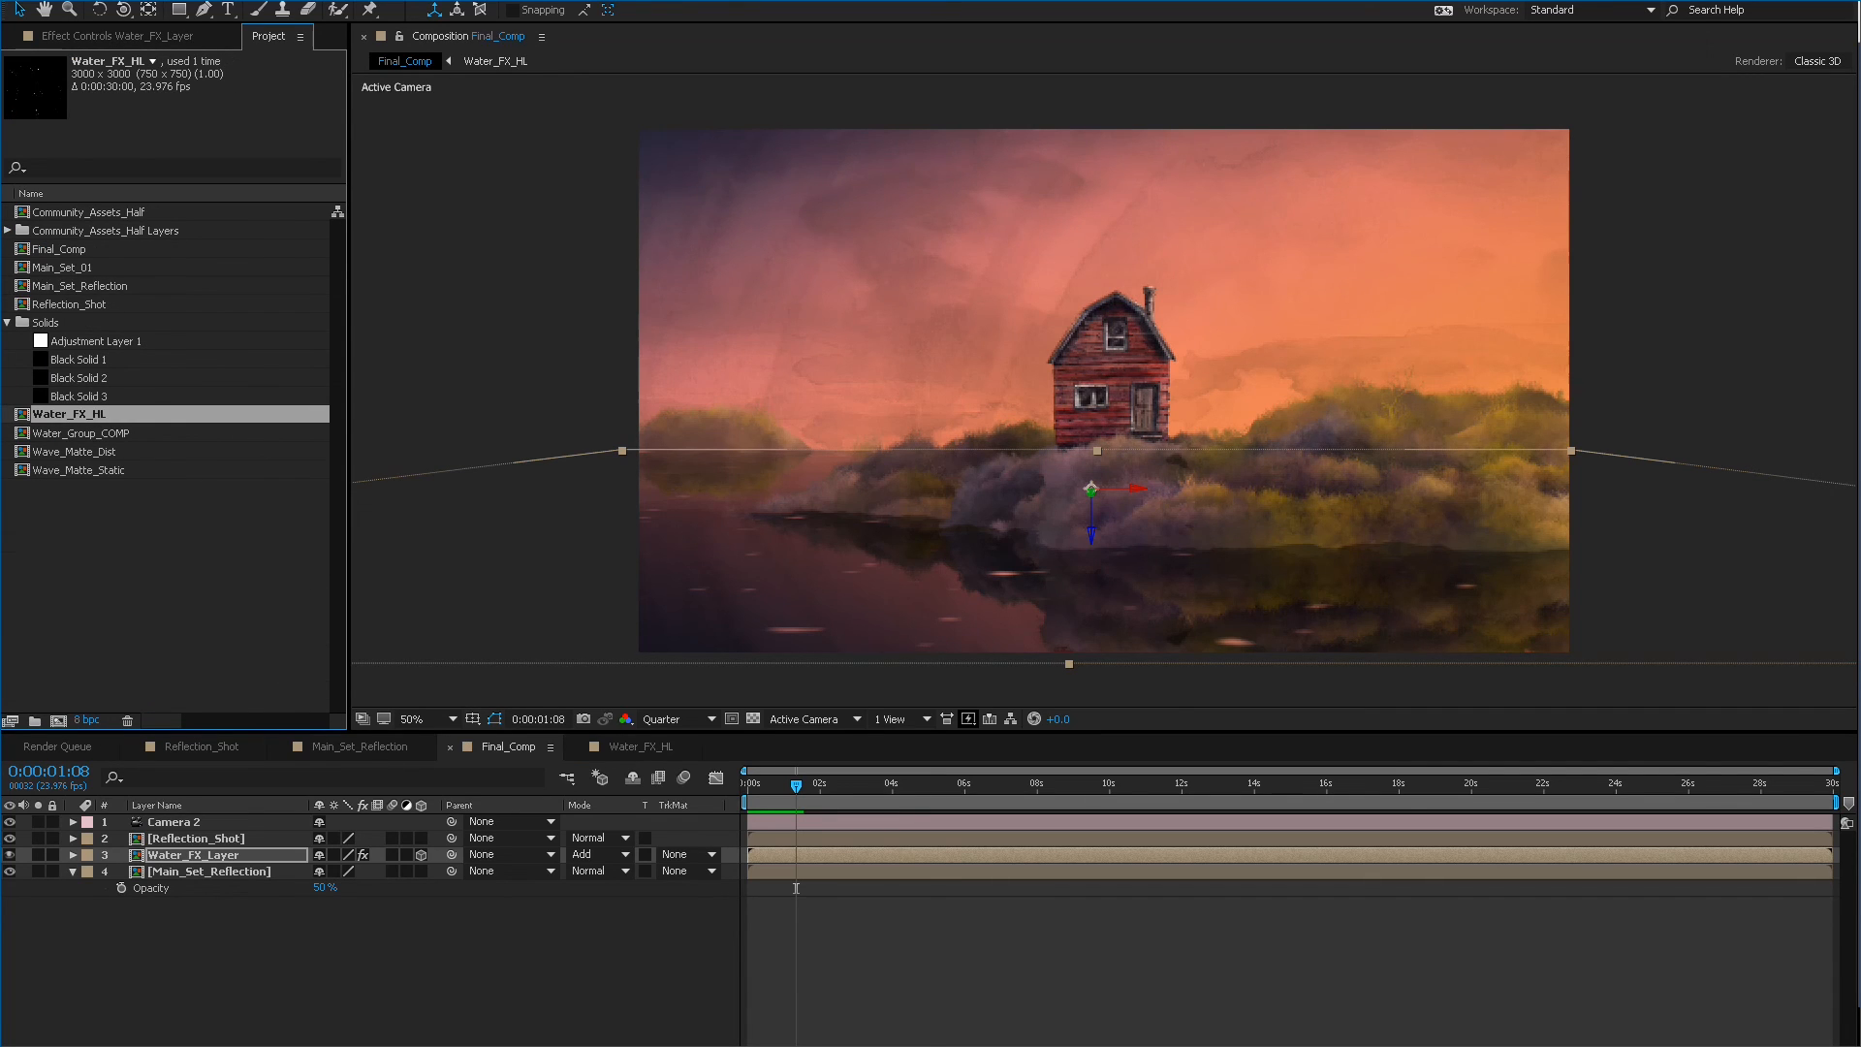
{"action": "key", "text": "ctrl+d"}
{"action": "key", "text": "Return"}
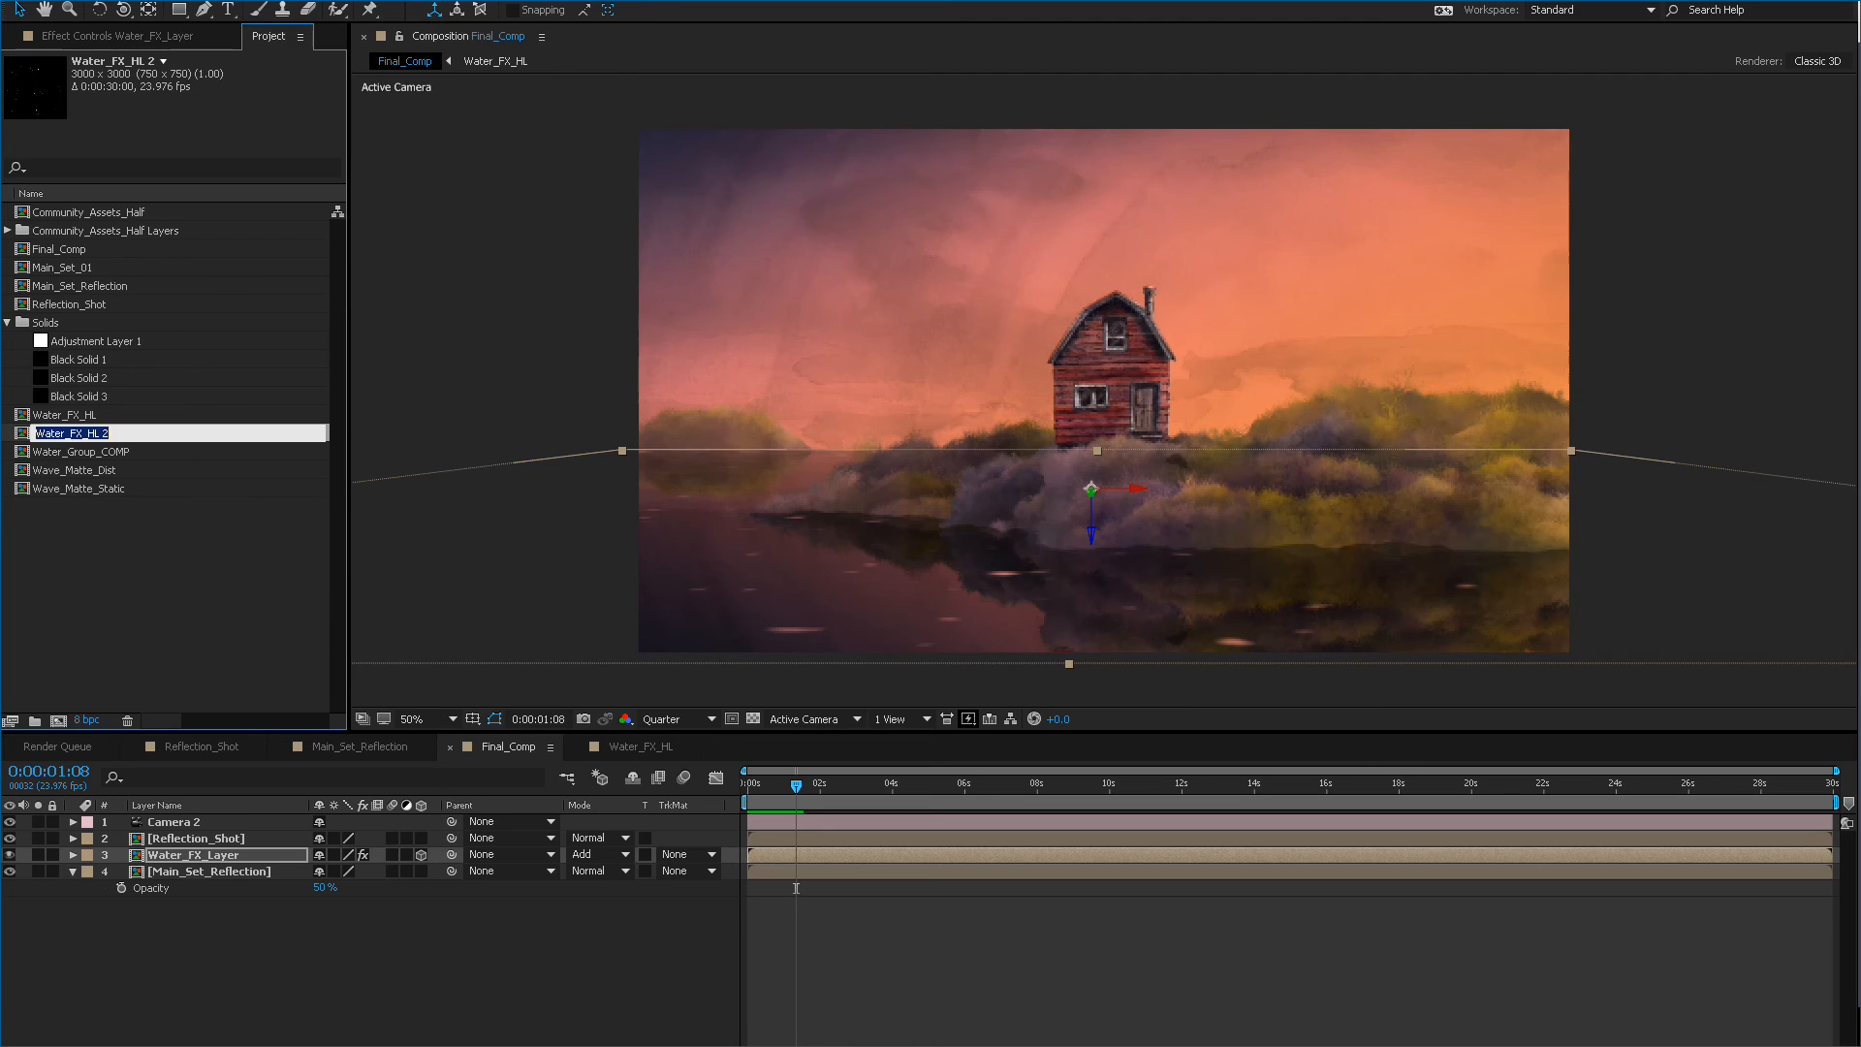
{"action": "key", "text": "End"}
{"action": "key", "text": "shift+Left"}
{"action": "key", "text": "shift+Left"}
{"action": "key", "text": "shift+Left"}
{"action": "key", "text": "shift+Left"}
{"action": "type", "text": "ML"}
{"action": "key", "text": "Return"}
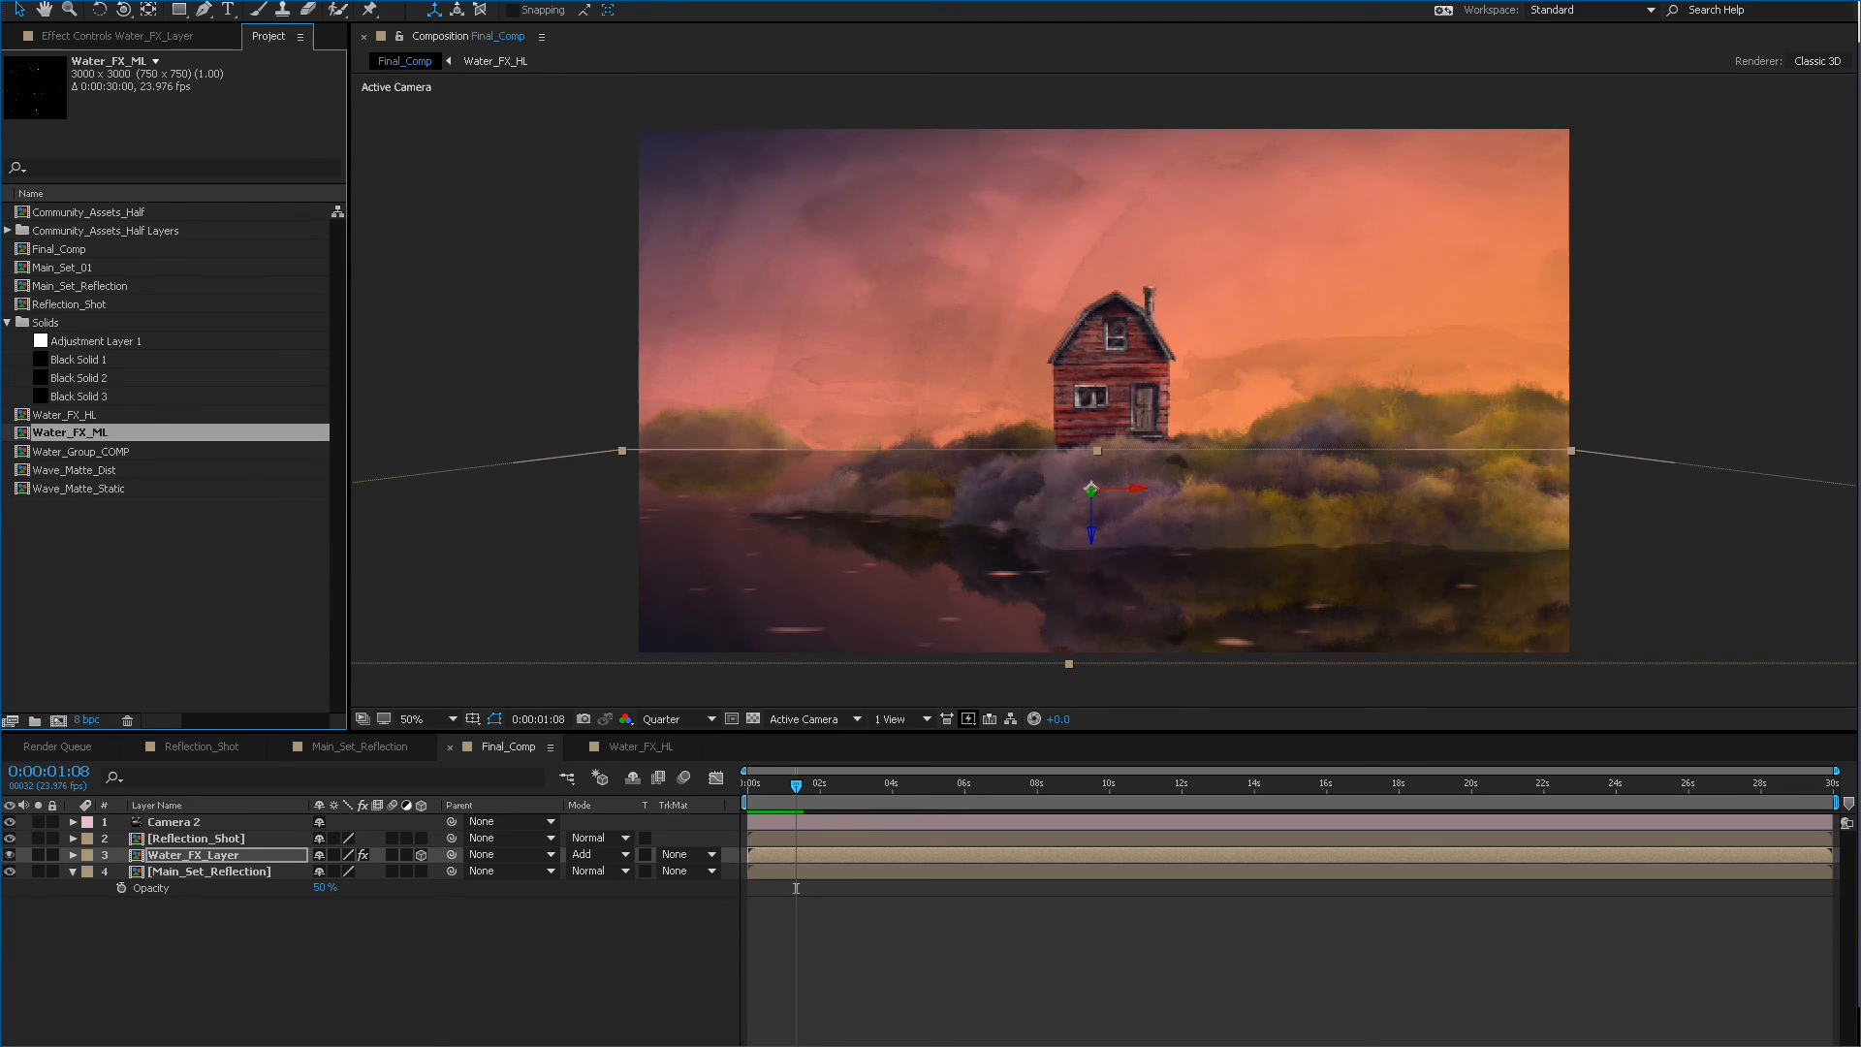
Set the Turbulent Noise Contrast to 230 and Brightness to -84 on Black Solid 3 in Water_FX_ML, and check the denser pattern.
{"action": "double_click", "coordinate": [70, 432]}
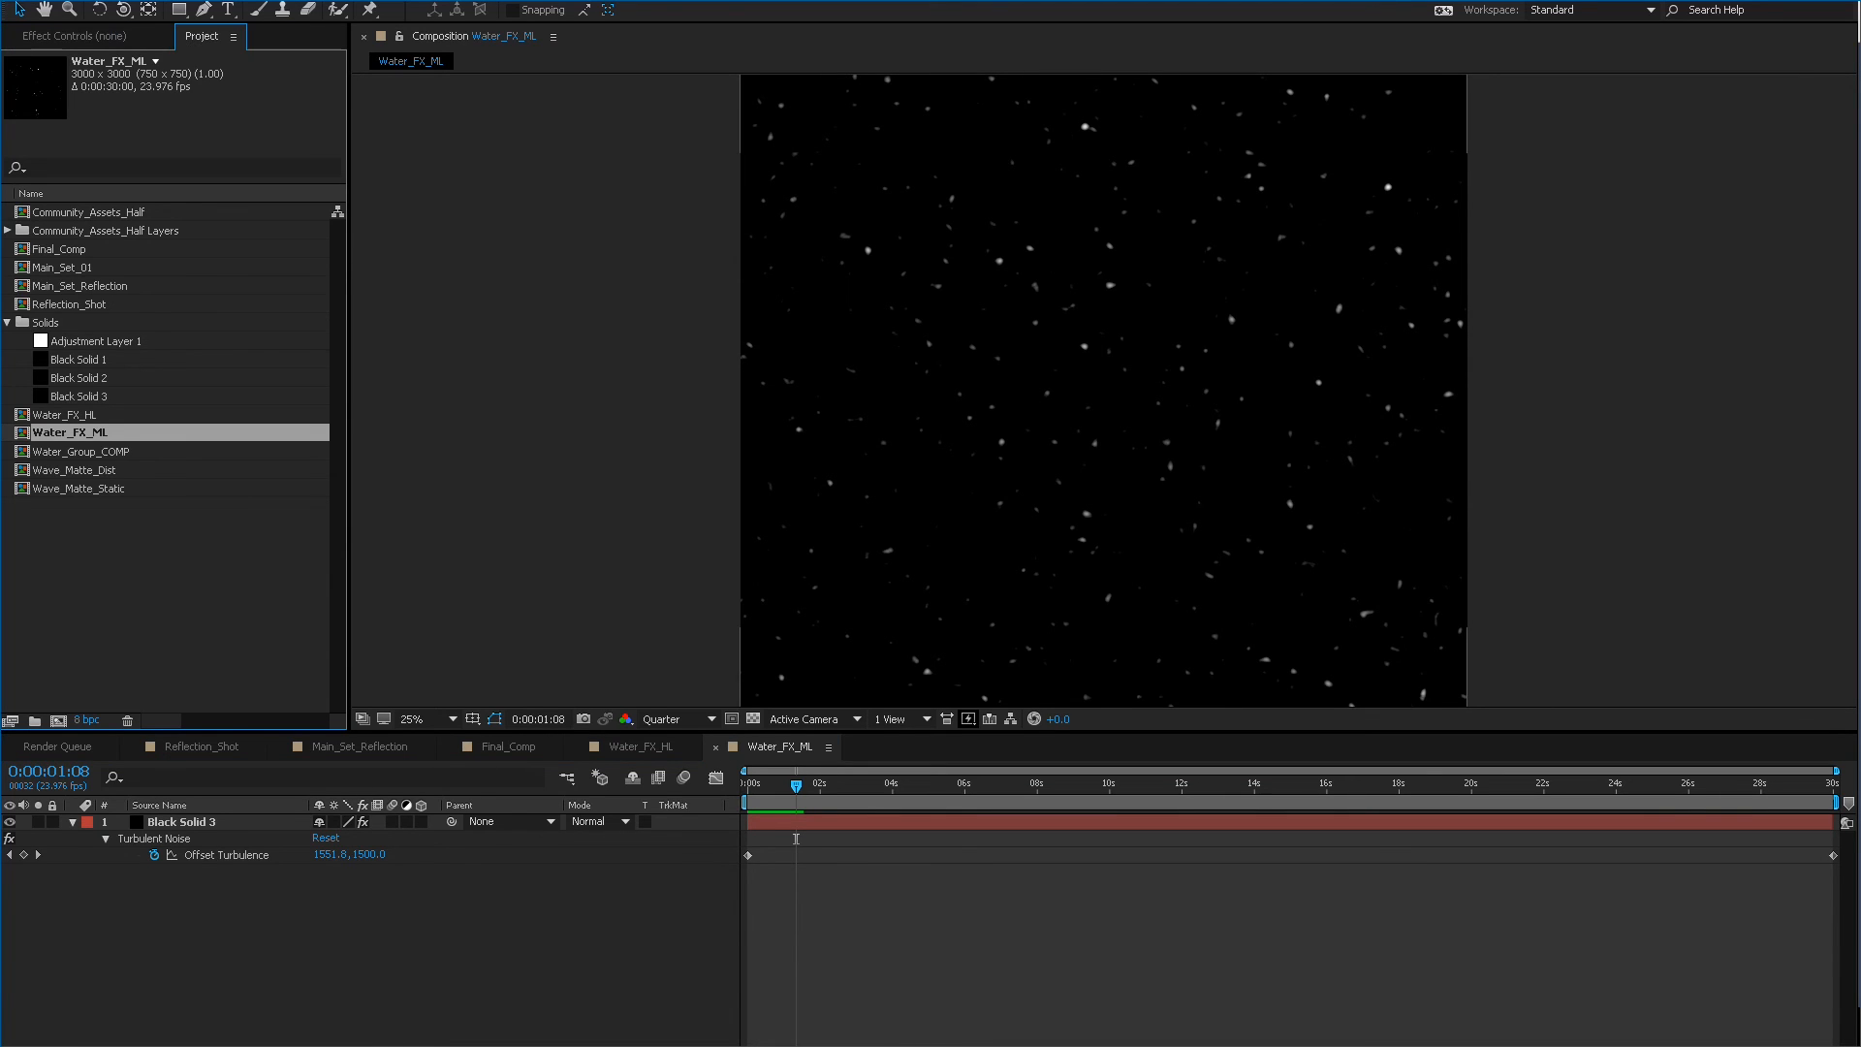
{"action": "left_click", "coordinate": [181, 821]}
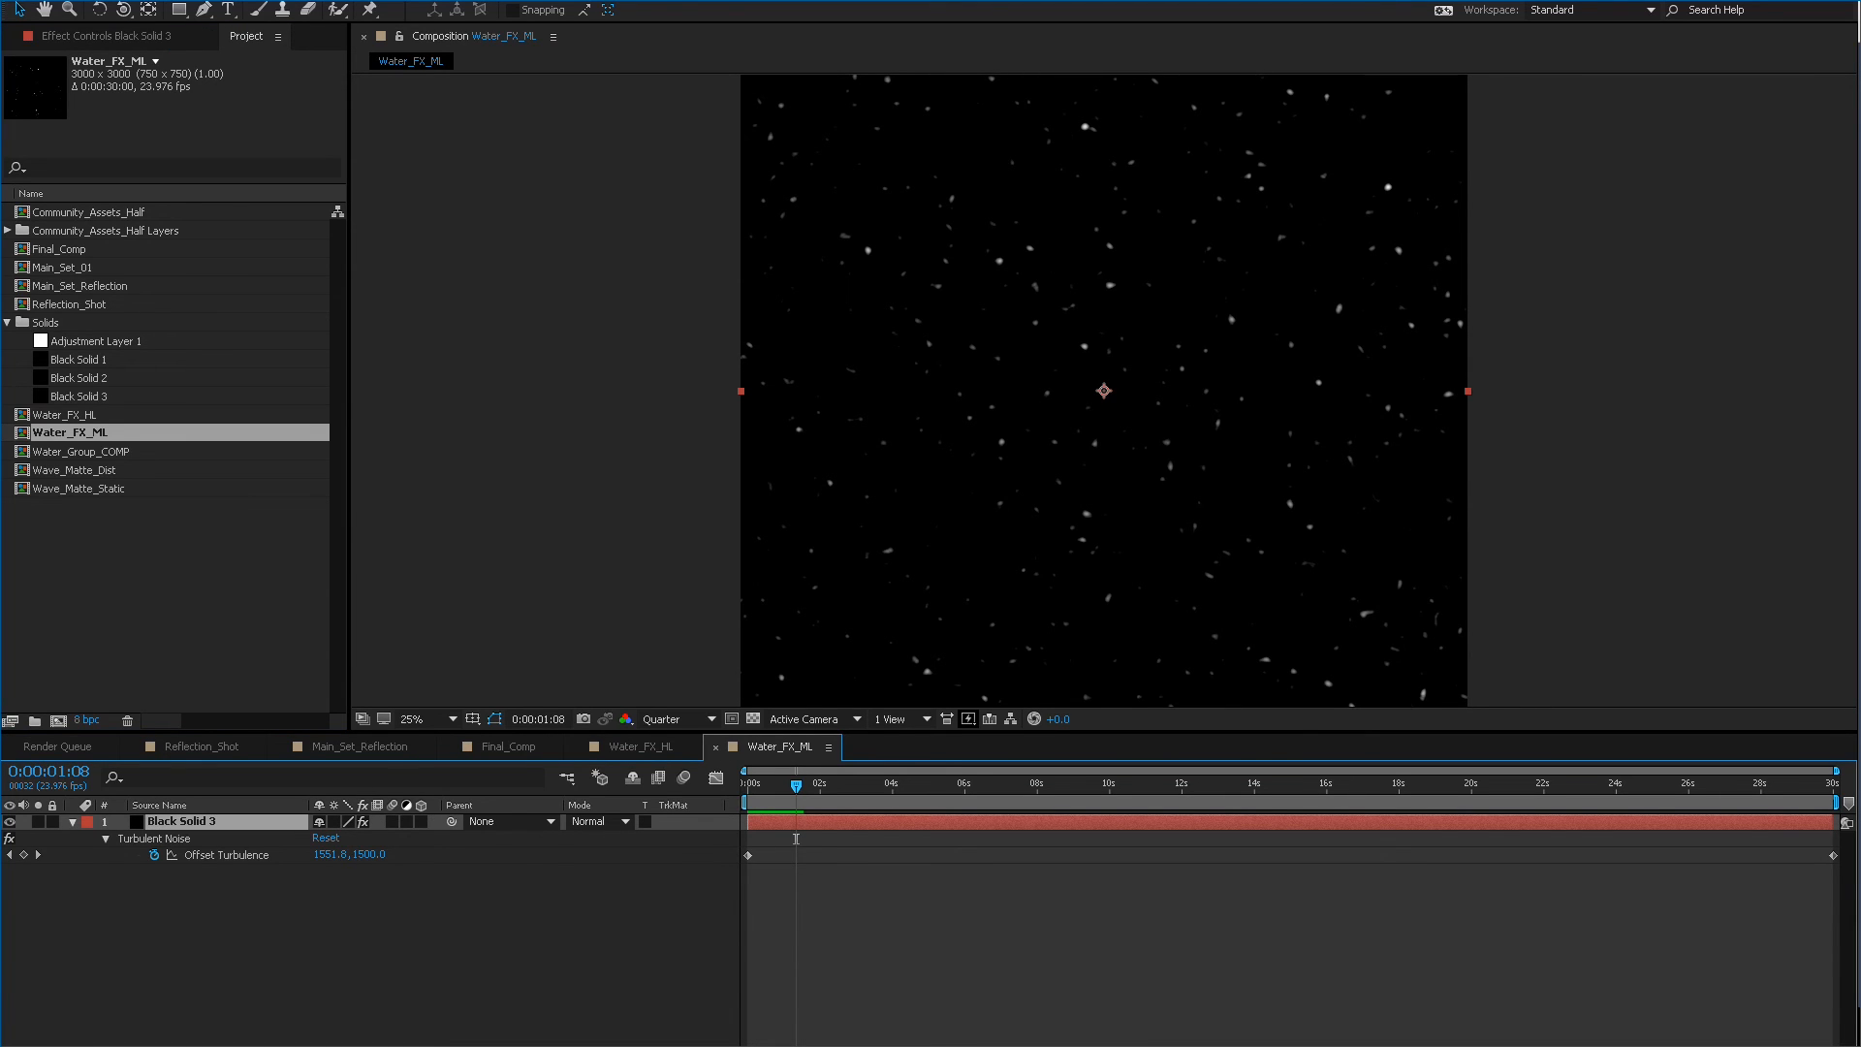
{"action": "key", "text": "F3"}
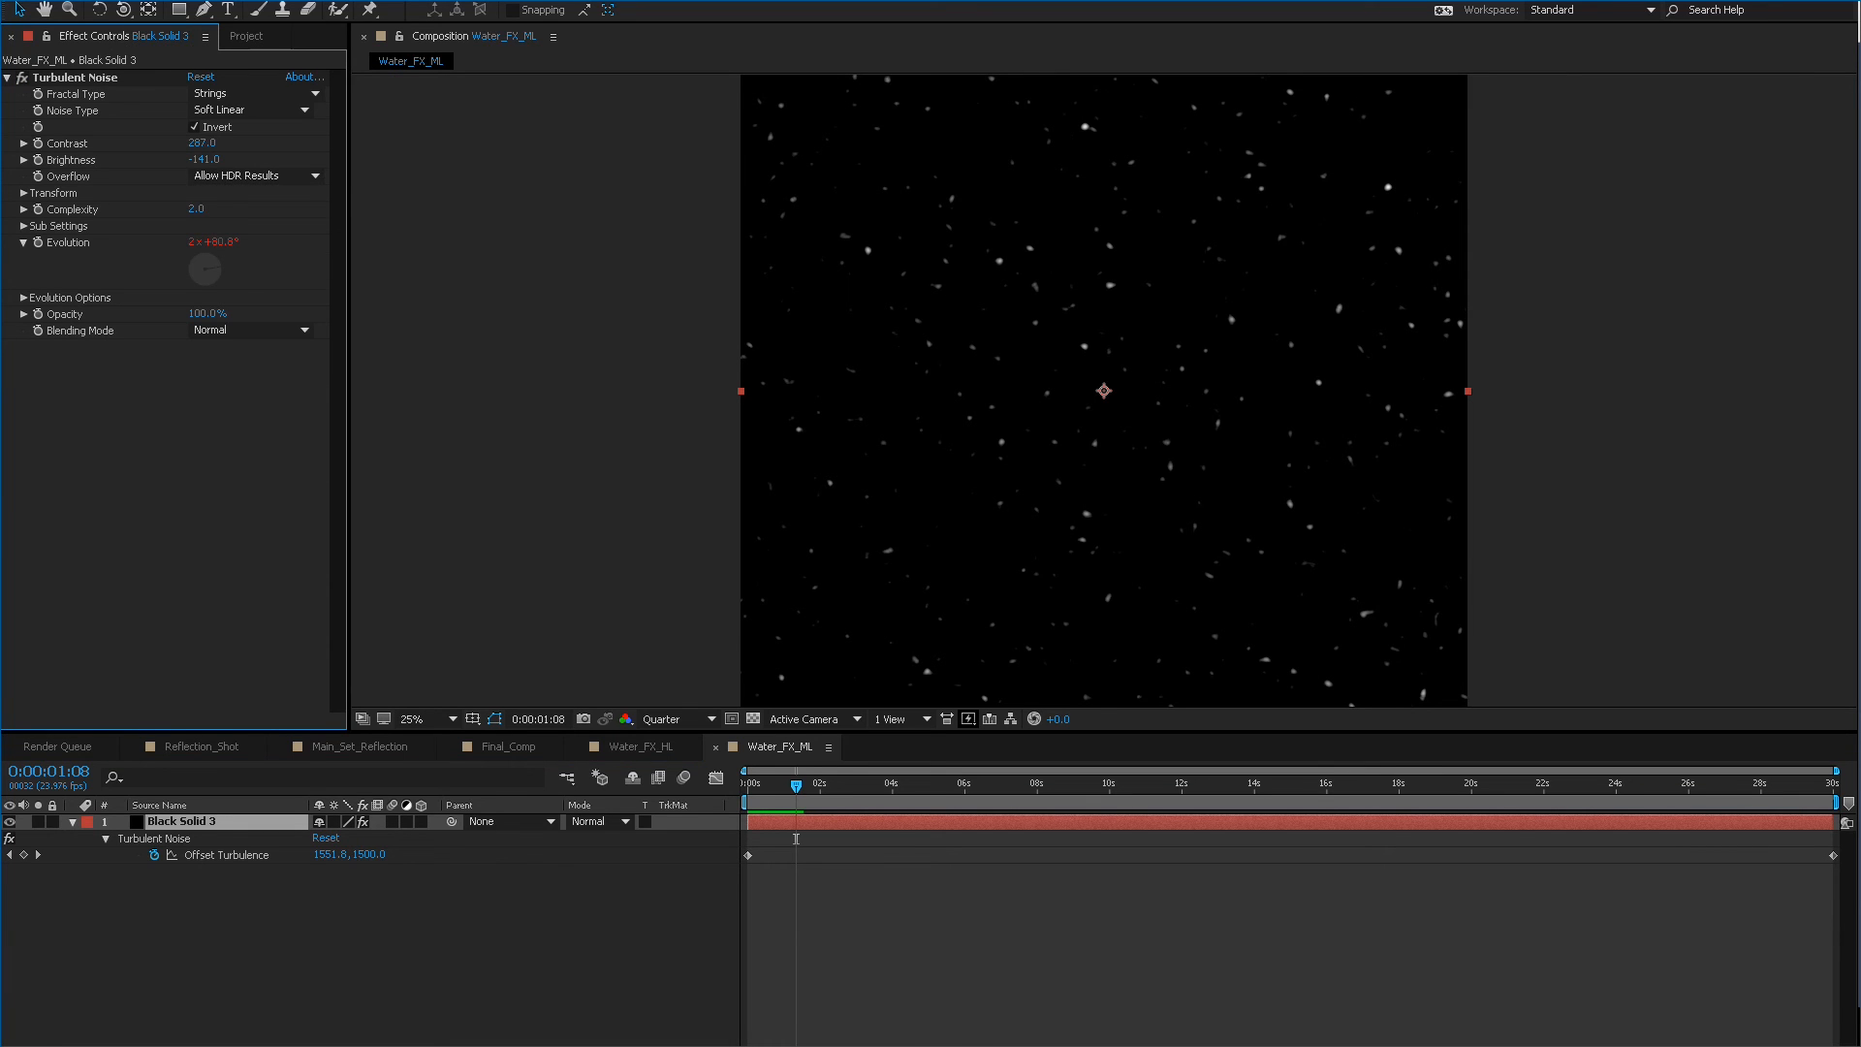
{"action": "mouse_move", "coordinate": [202, 159]}
{"action": "left_mouse_down"}
{"action": "mouse_move", "coordinate": [277, 159]}
{"action": "mouse_move", "coordinate": [141, 143]}
{"action": "mouse_move", "coordinate": [218, 159]}
{"action": "mouse_move", "coordinate": [202, 159]}
{"action": "left_mouse_up"}
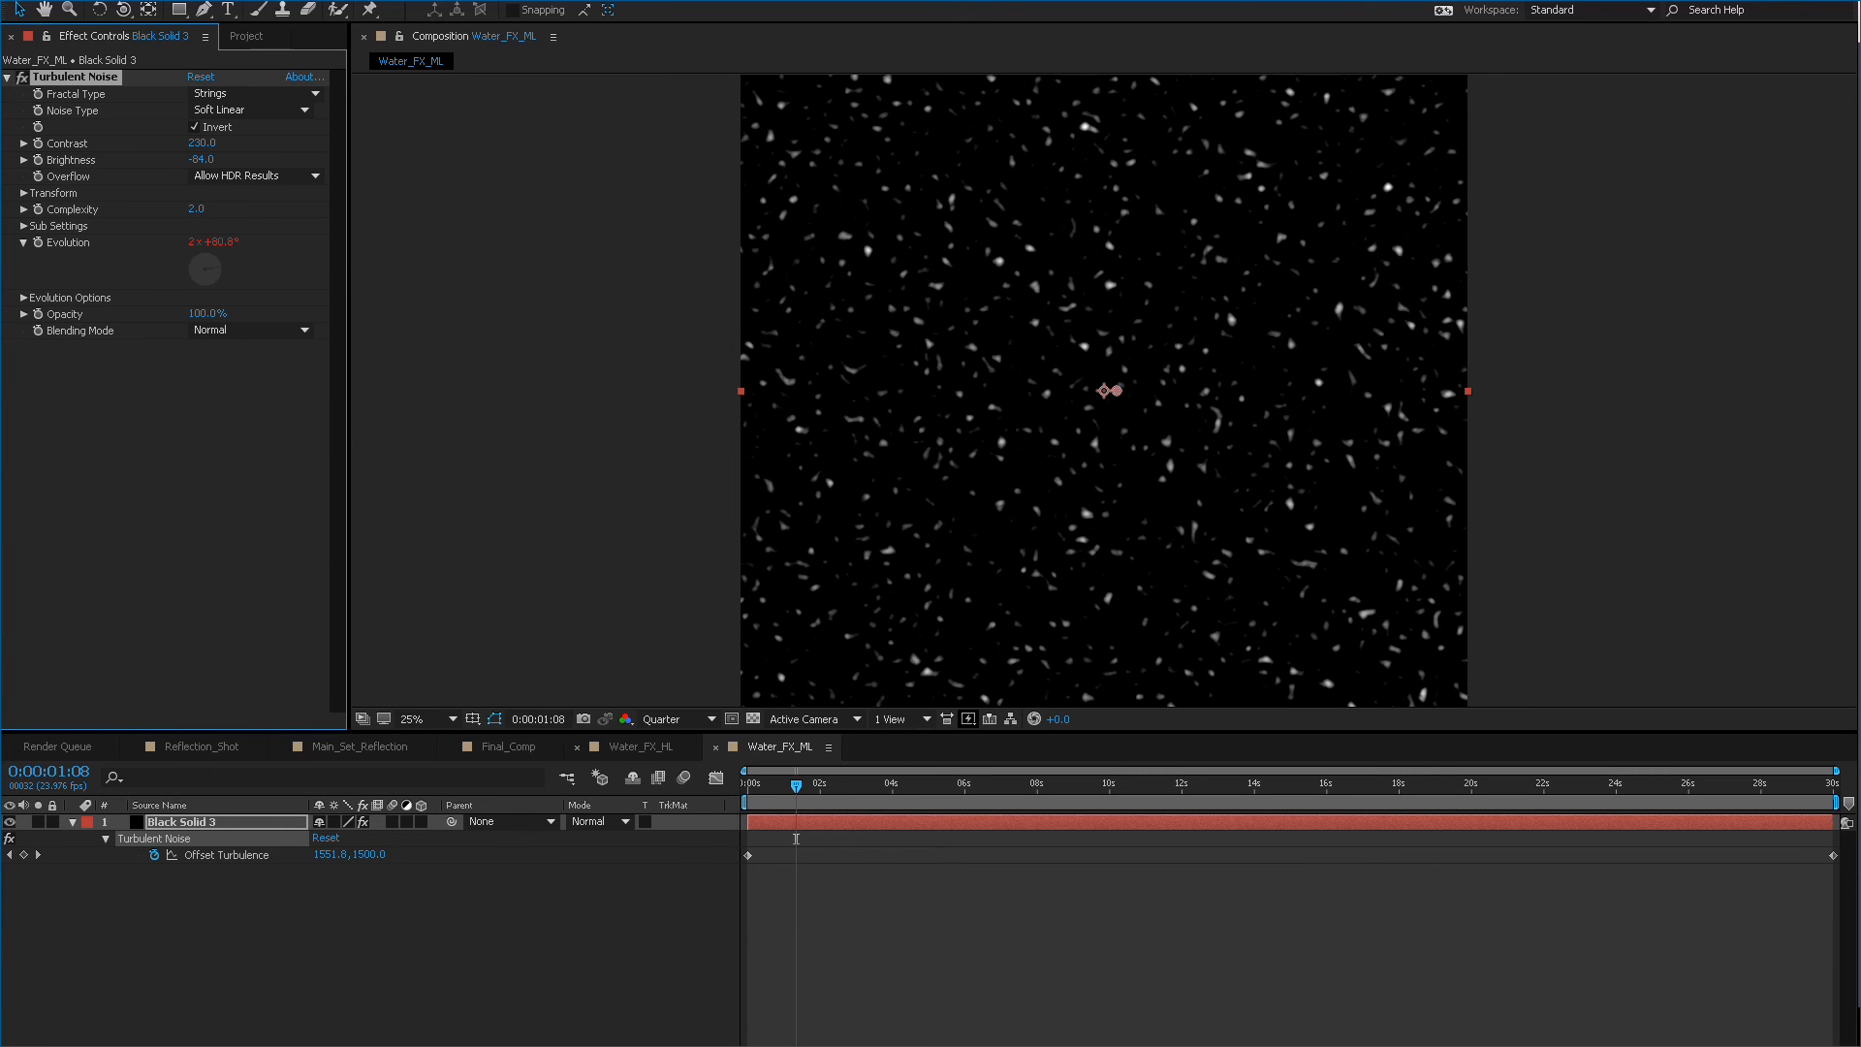
{"action": "left_click", "coordinate": [640, 747]}
{"action": "left_click", "coordinate": [779, 746]}
{"action": "mouse_move", "coordinate": [796, 785]}
{"action": "left_mouse_down"}
{"action": "mouse_move", "coordinate": [964, 785]}
{"action": "mouse_move", "coordinate": [766, 785]}
{"action": "left_mouse_up"}
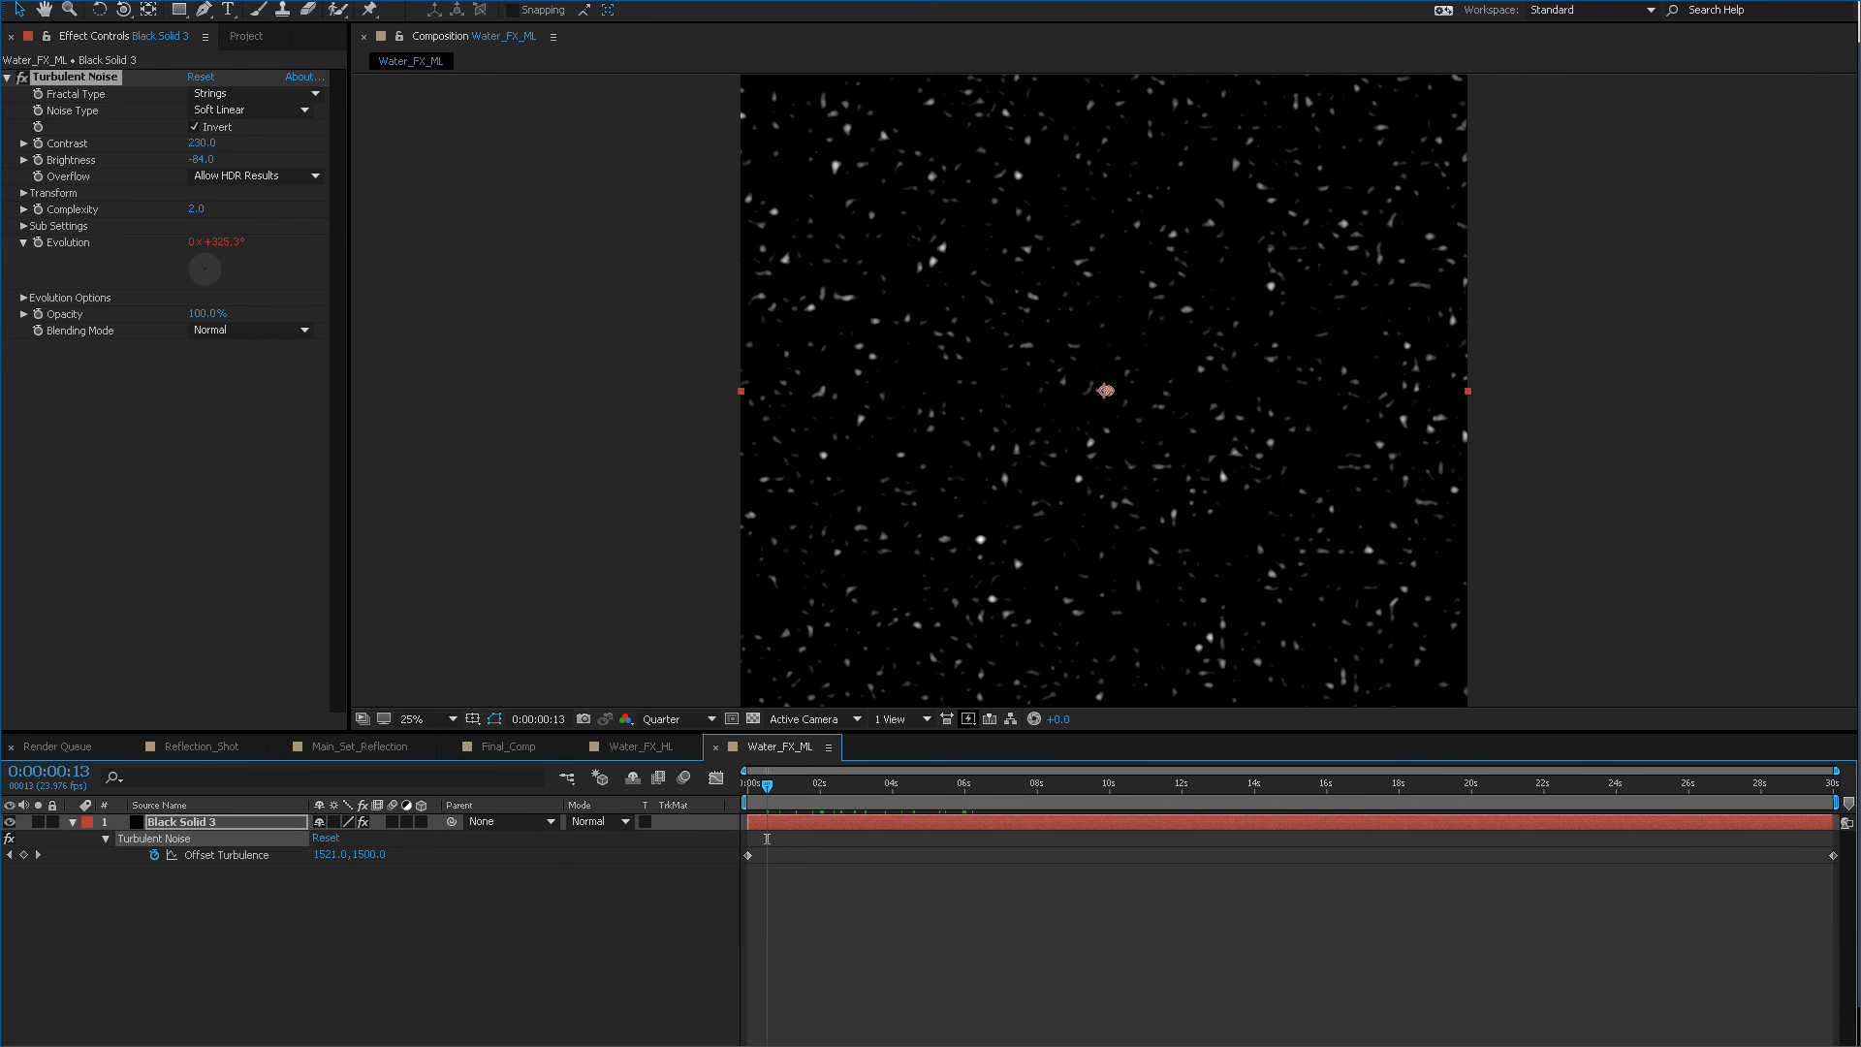
Undo a trial insertion of Water_FX_ML into Final_Comp and duplicate Water_FX_Layer instead.
{"action": "left_click", "coordinate": [201, 746]}
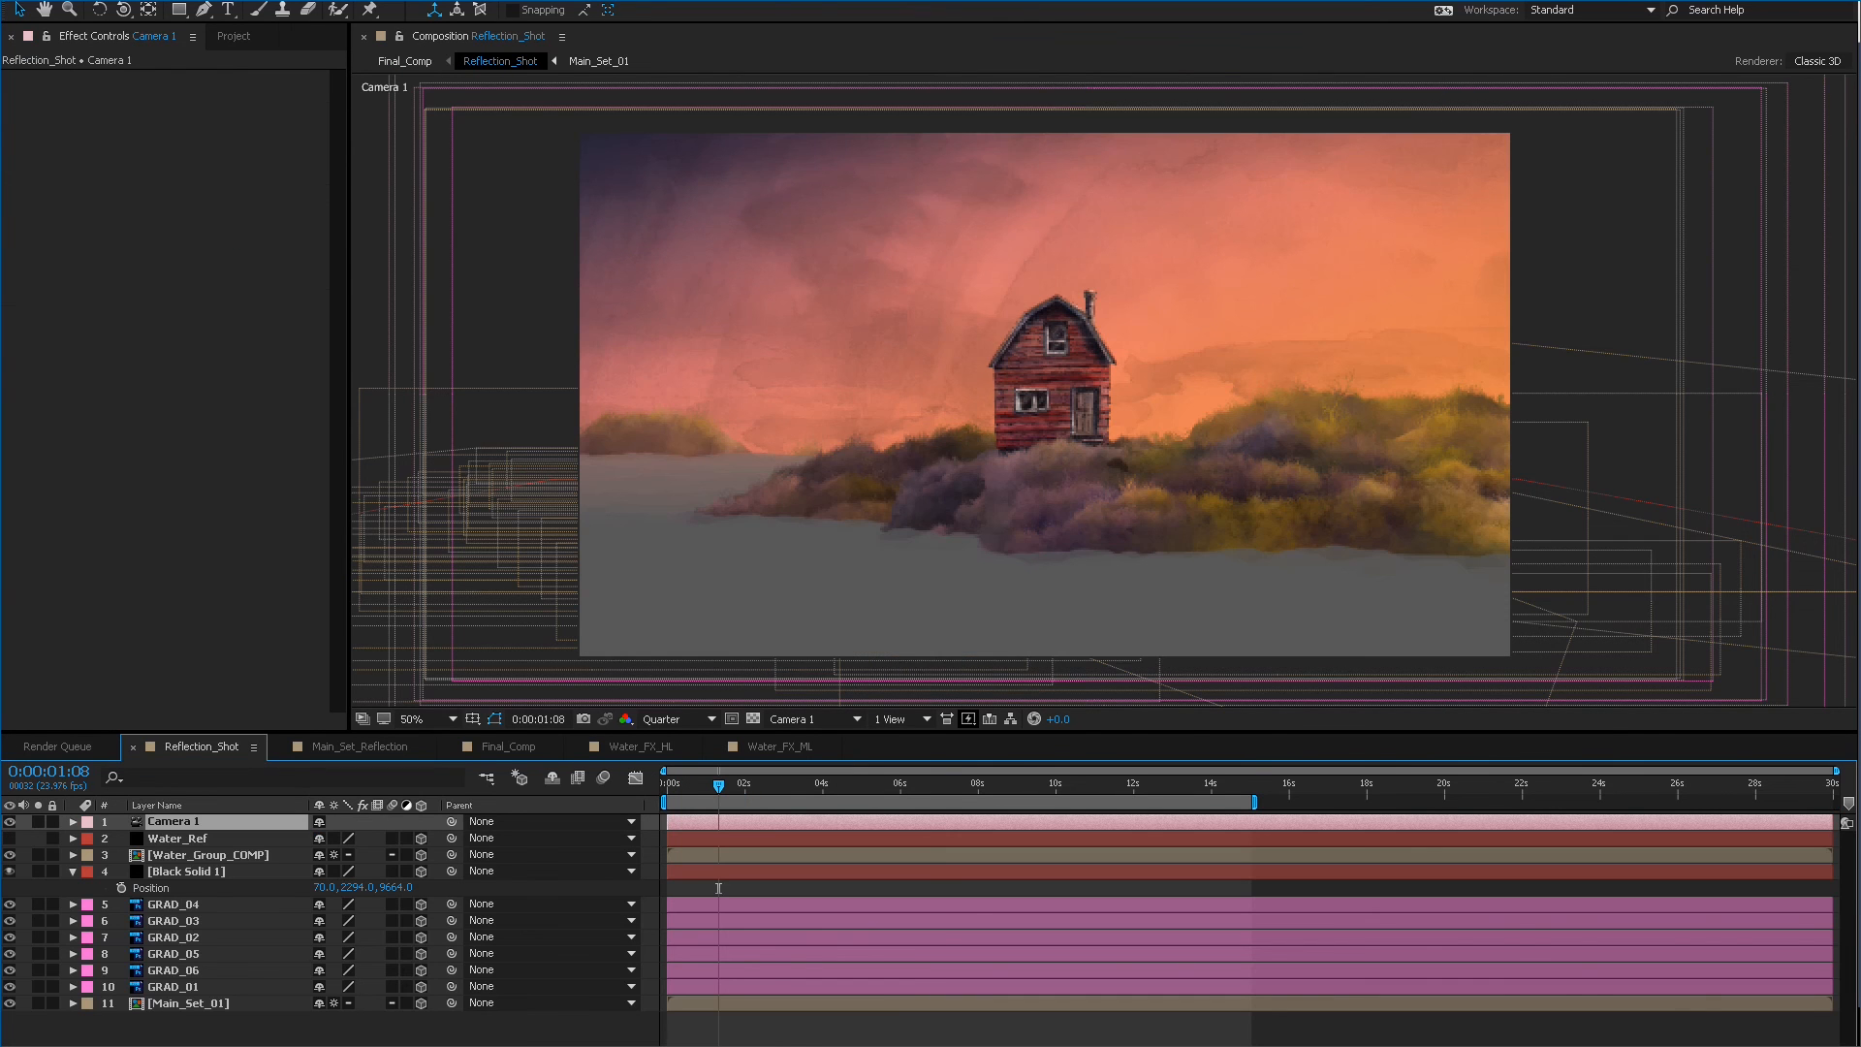
{"action": "left_click", "coordinate": [507, 746]}
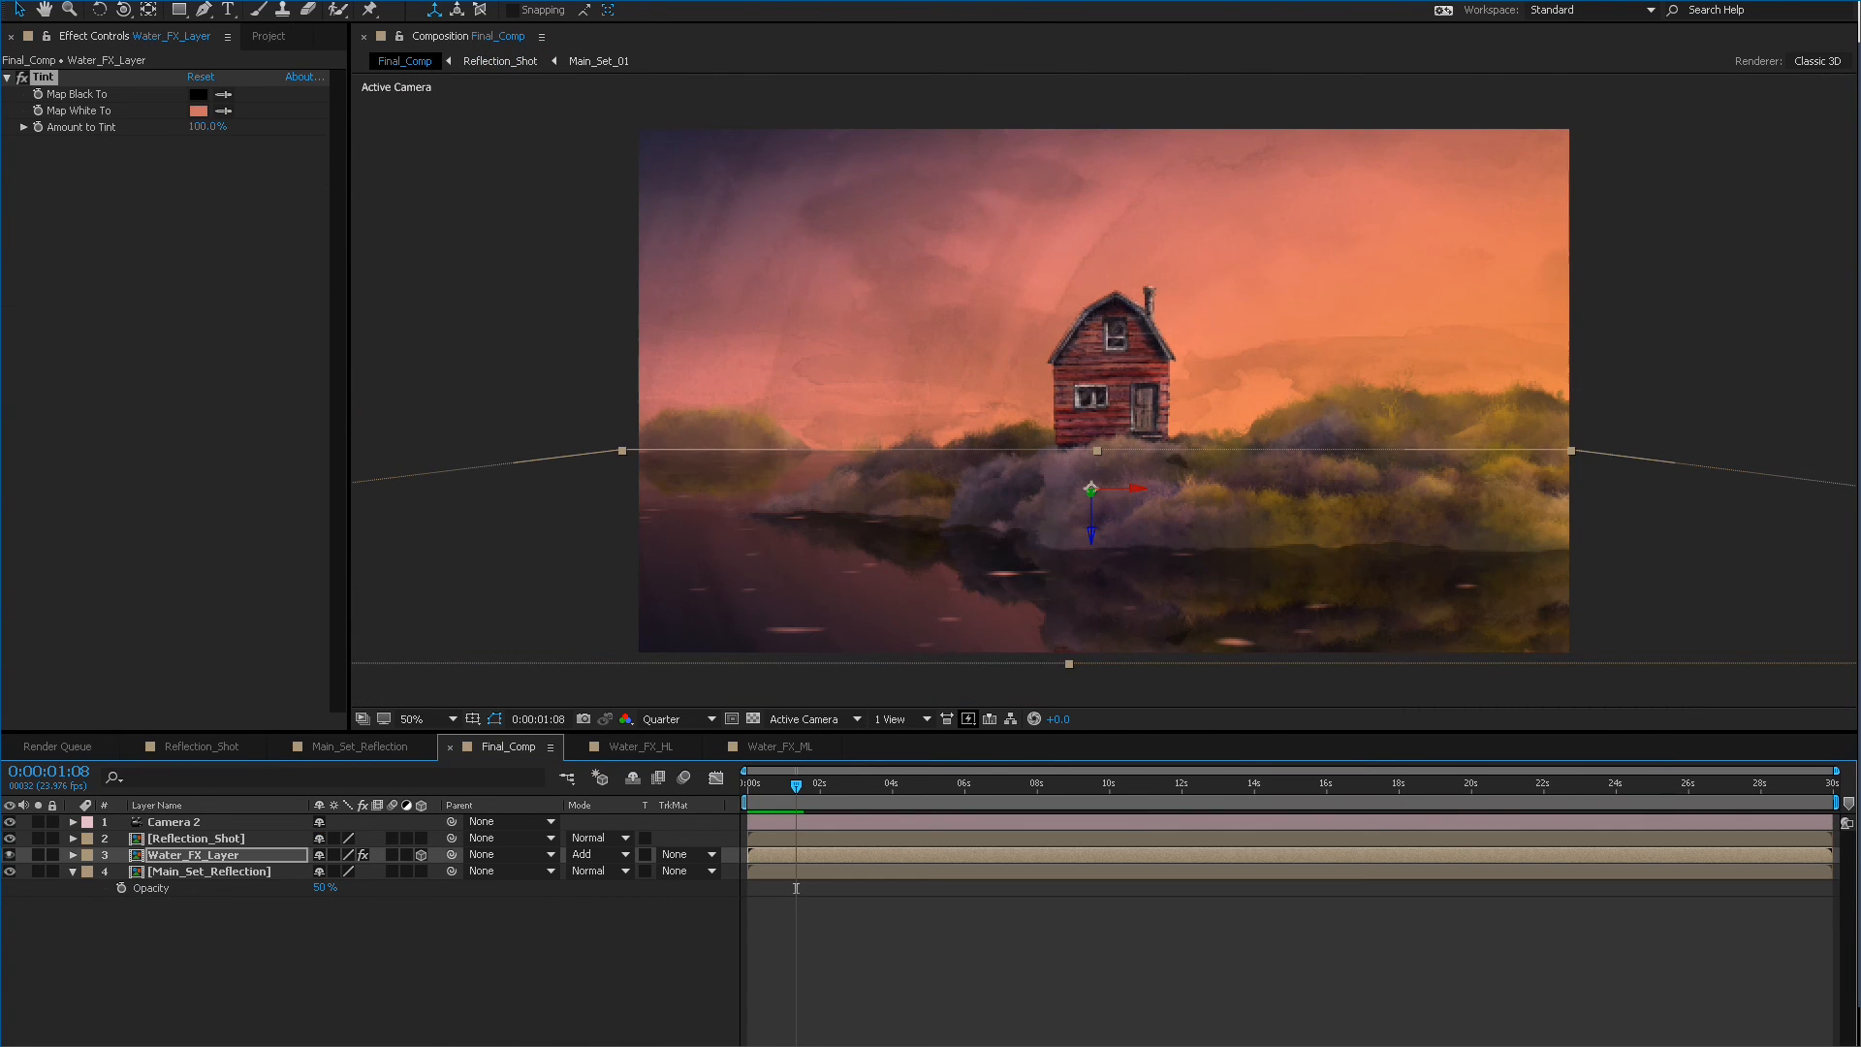
{"action": "key", "text": "ctrl+0"}
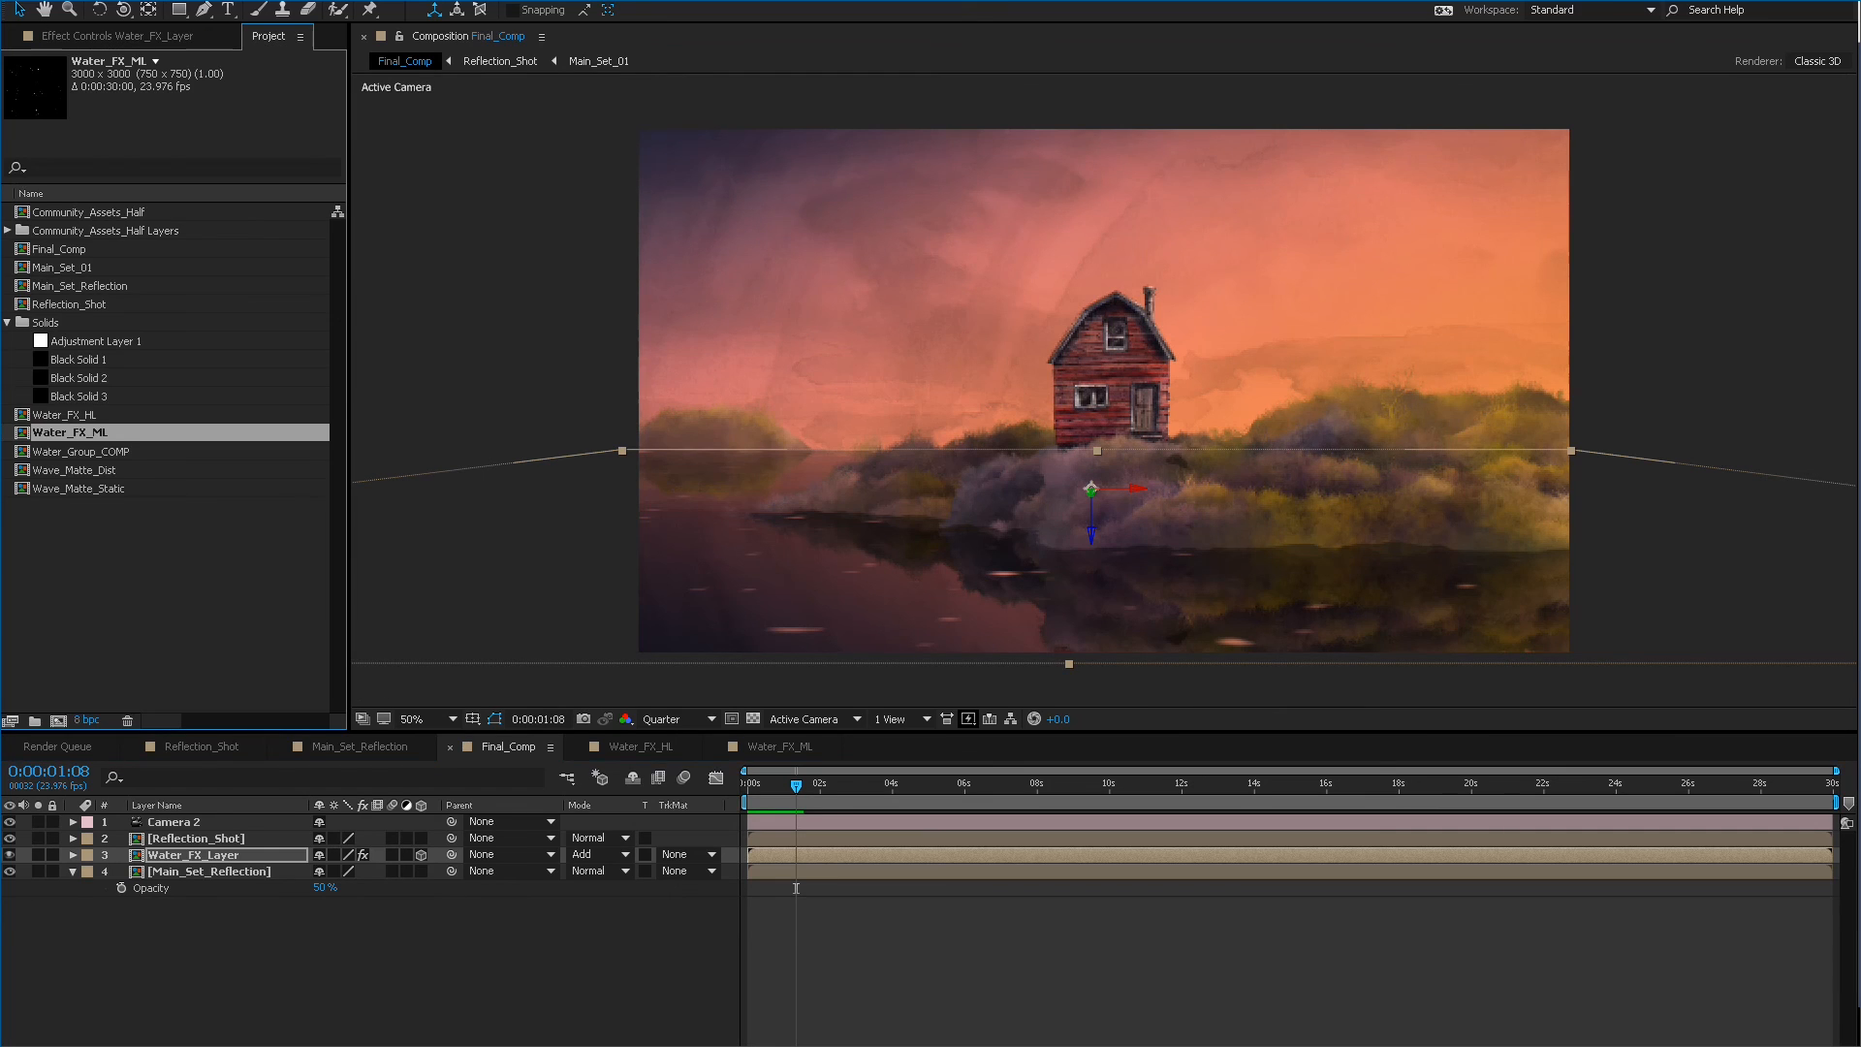
{"action": "left_click_drag", "start_coordinate": [70, 433], "coordinate": [194, 862]}
{"action": "key", "text": "ctrl+z"}
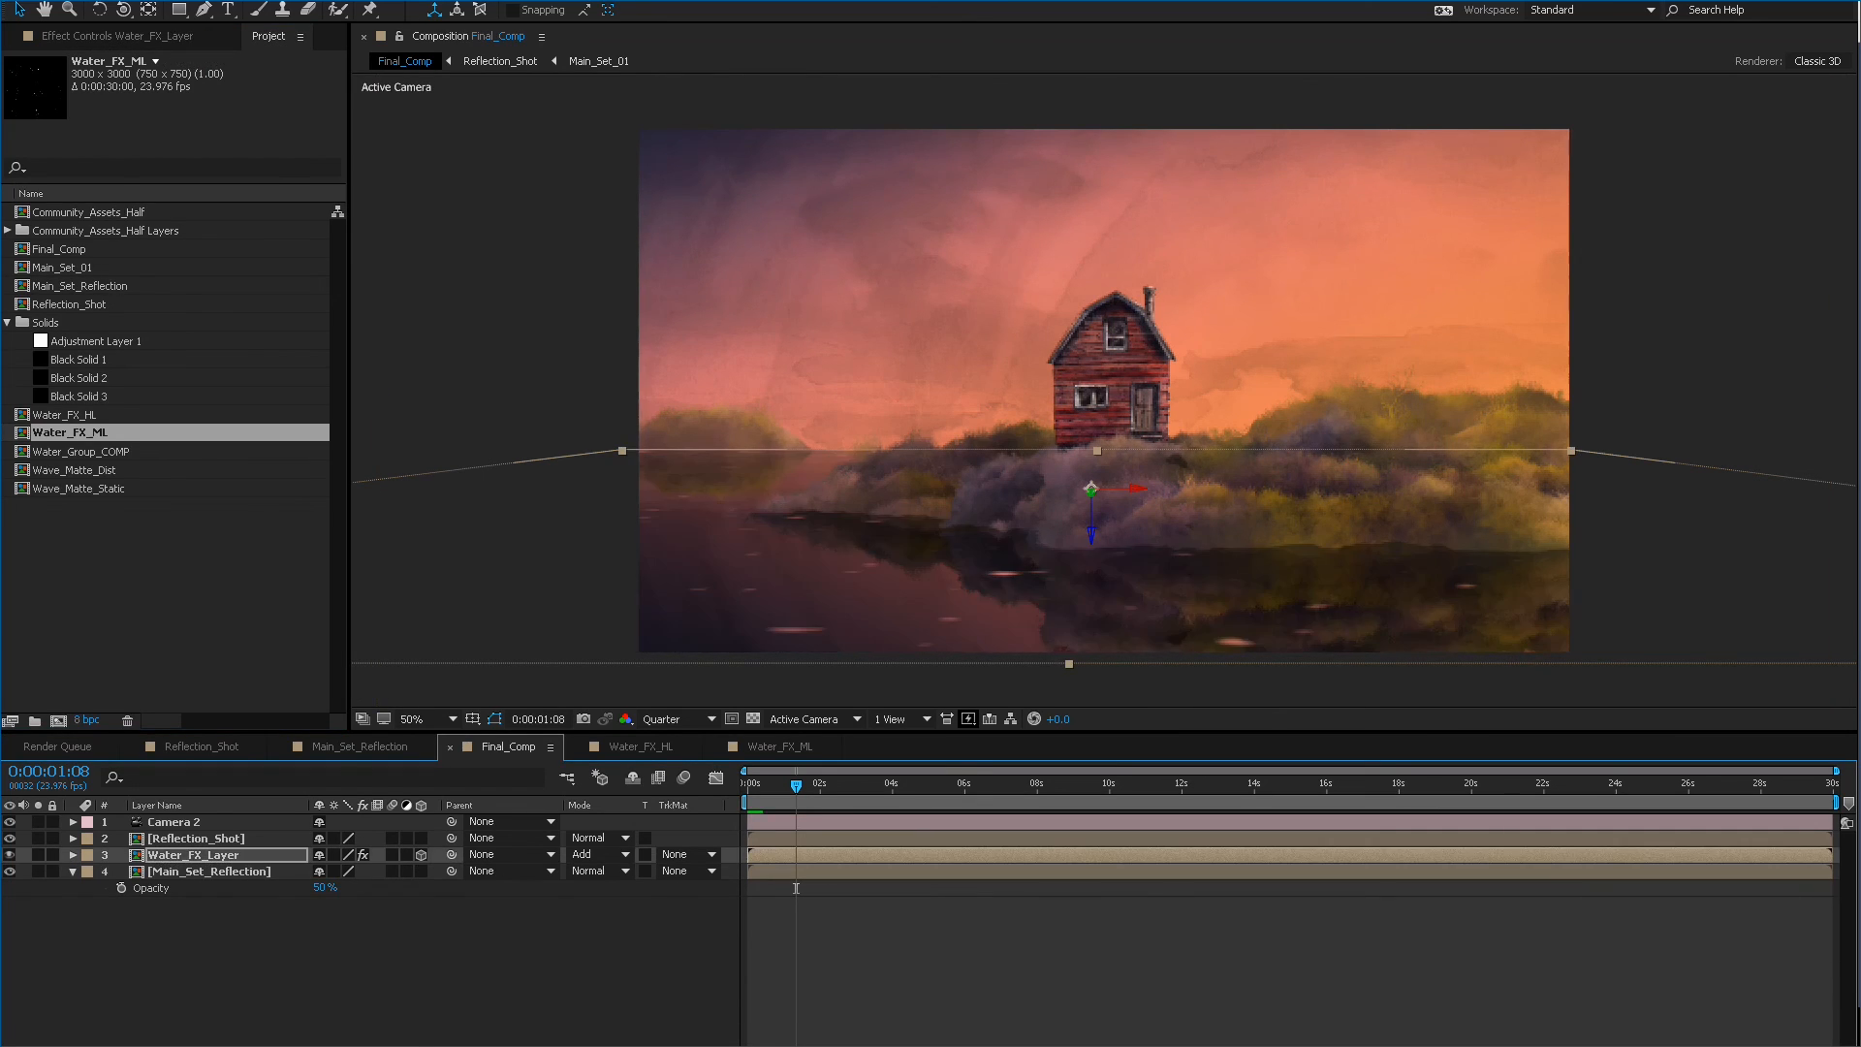
{"action": "key", "text": "ctrl+d"}
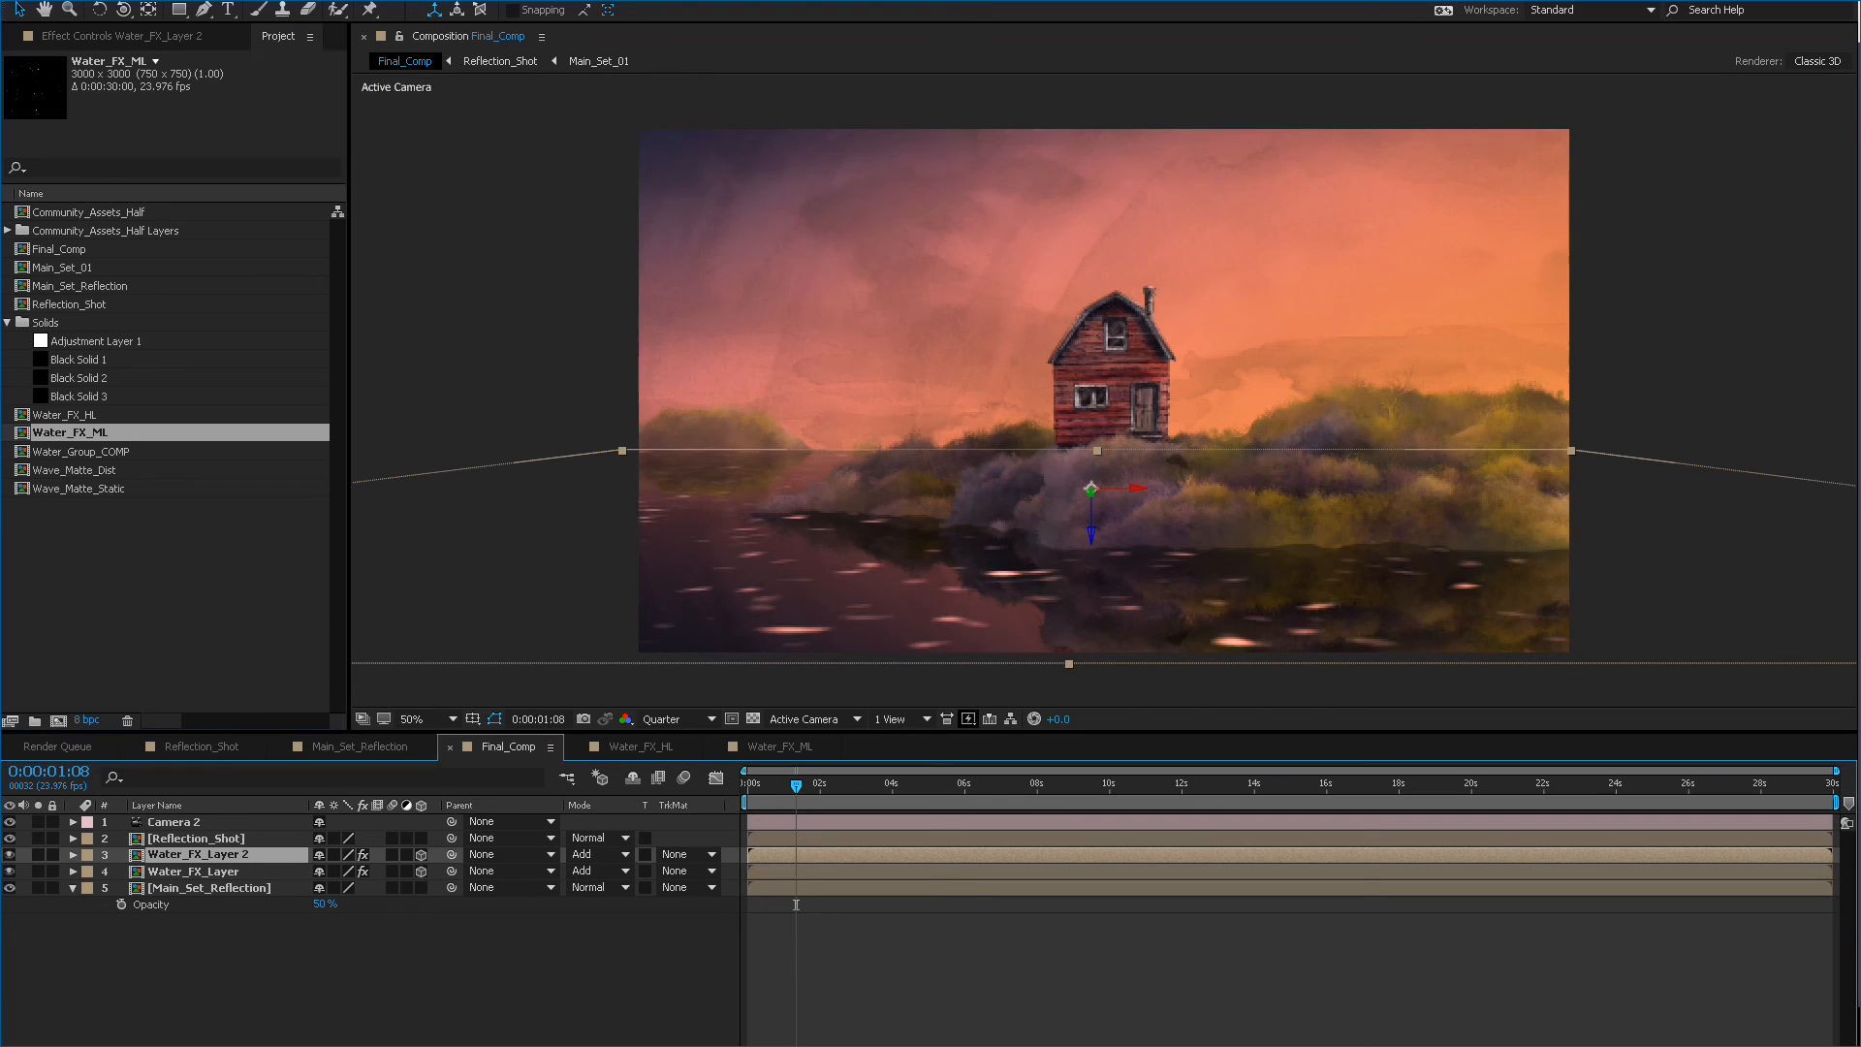
Place the duplicated water layer beneath the original Water_FX_Layer and rename the original layer Water_FX_HL.
{"action": "key", "text": "ctrl+alt+Down"}
{"action": "key", "text": "ctrl+Up"}
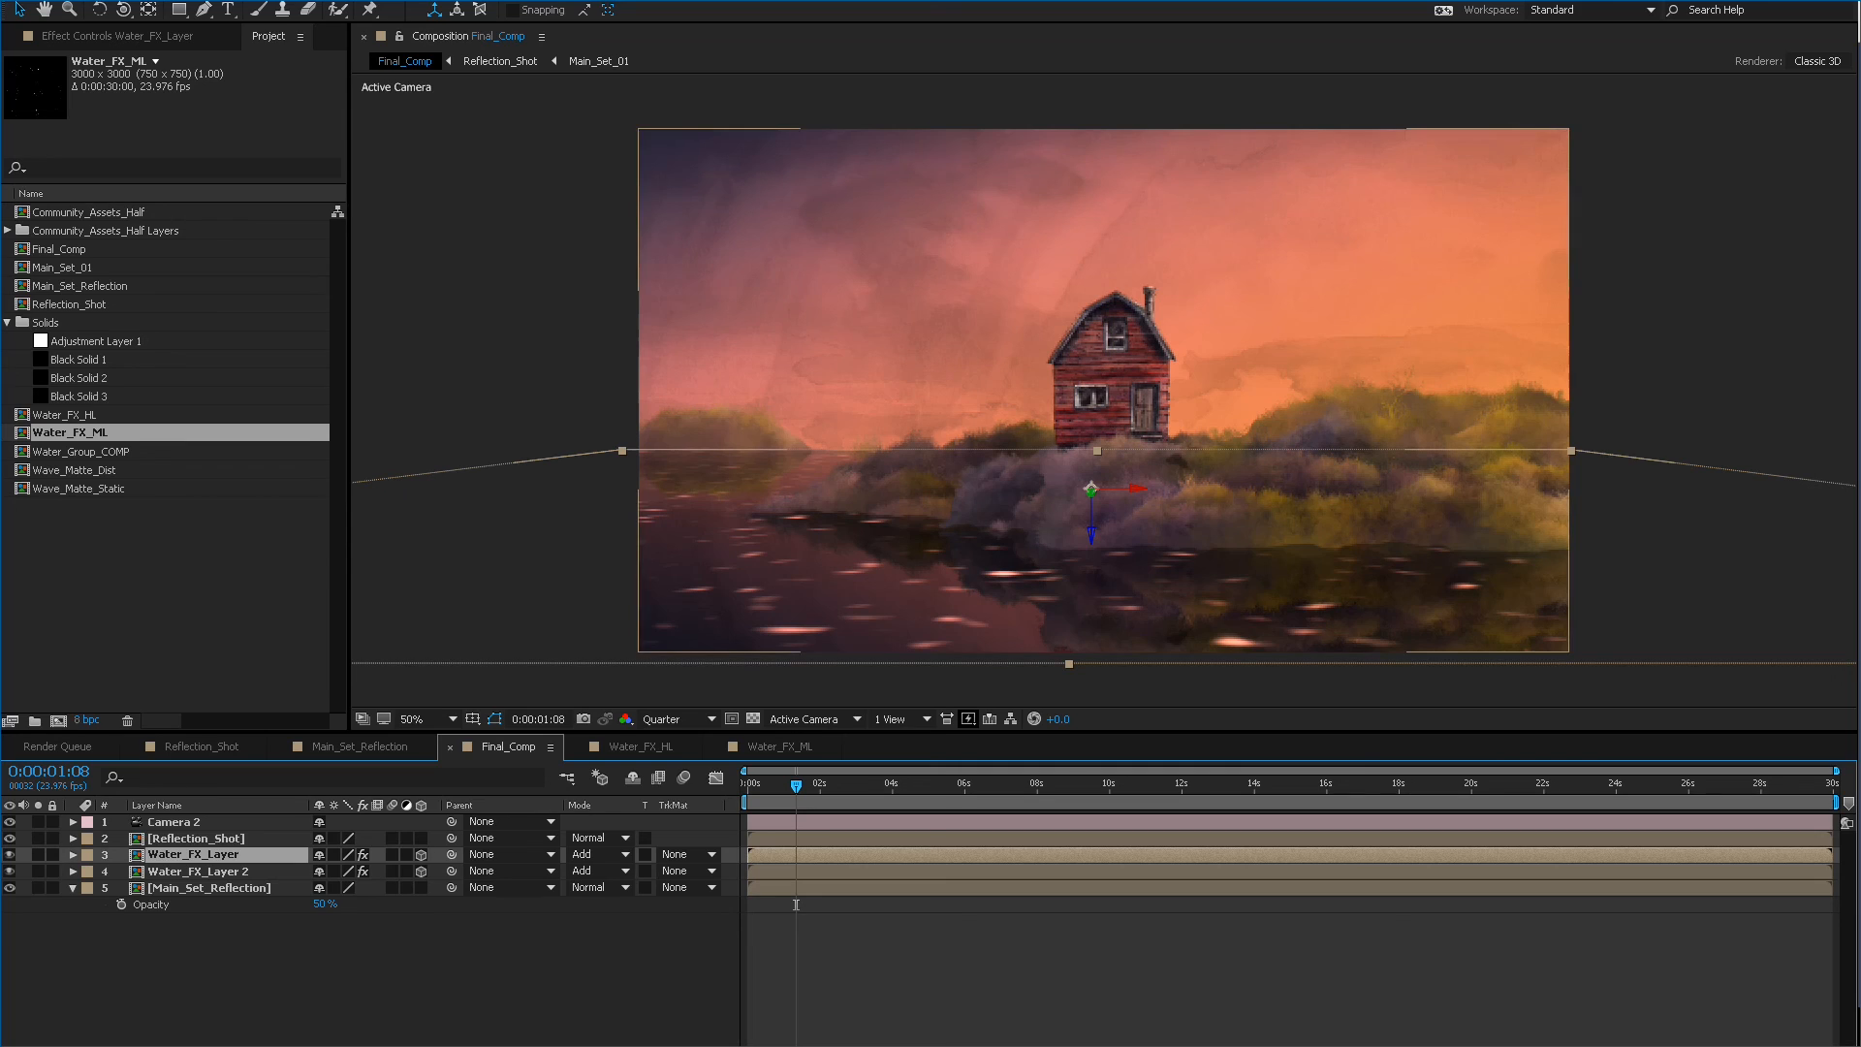
{"action": "key", "text": "Return"}
{"action": "type", "text": "Water_FX_HL"}
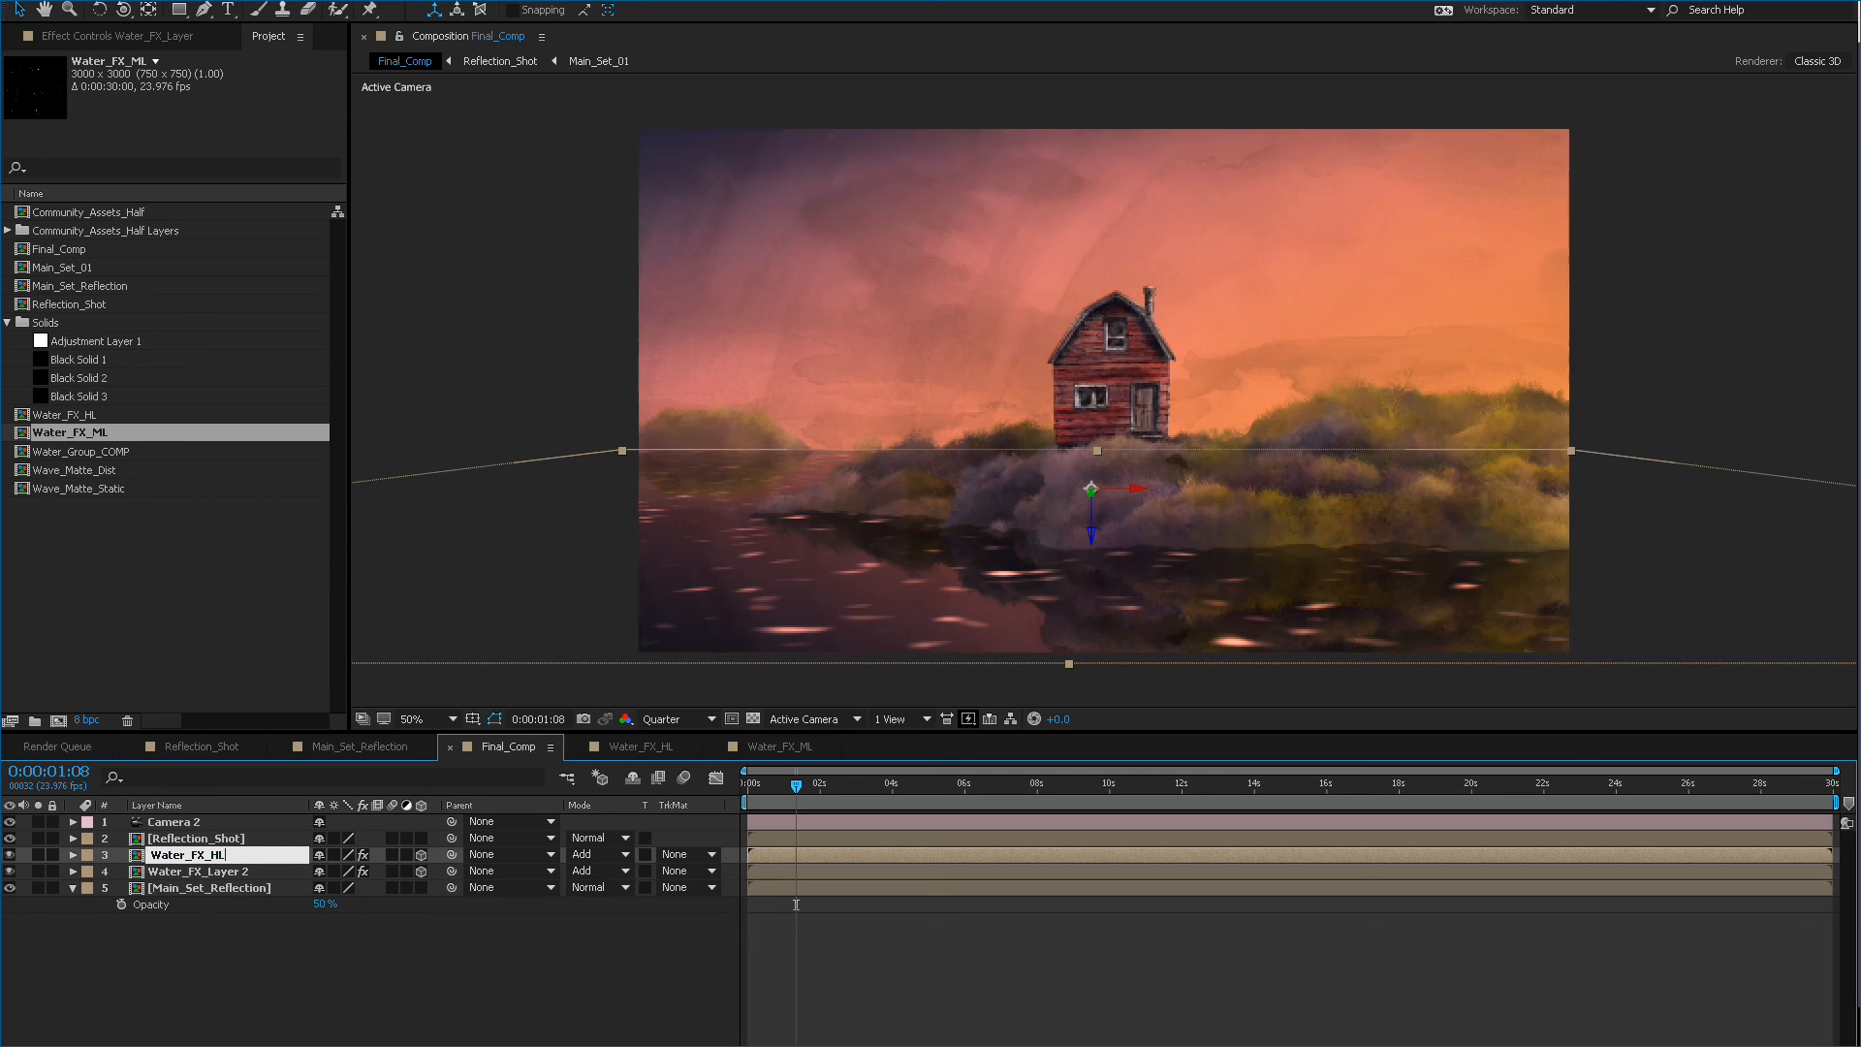
{"action": "key", "text": "Return"}
Replace the lower water layer's source with the Water_FX_ML composition and set its opacity to 50%, previewing the animation.
{"action": "key", "text": "ctrl+Down"}
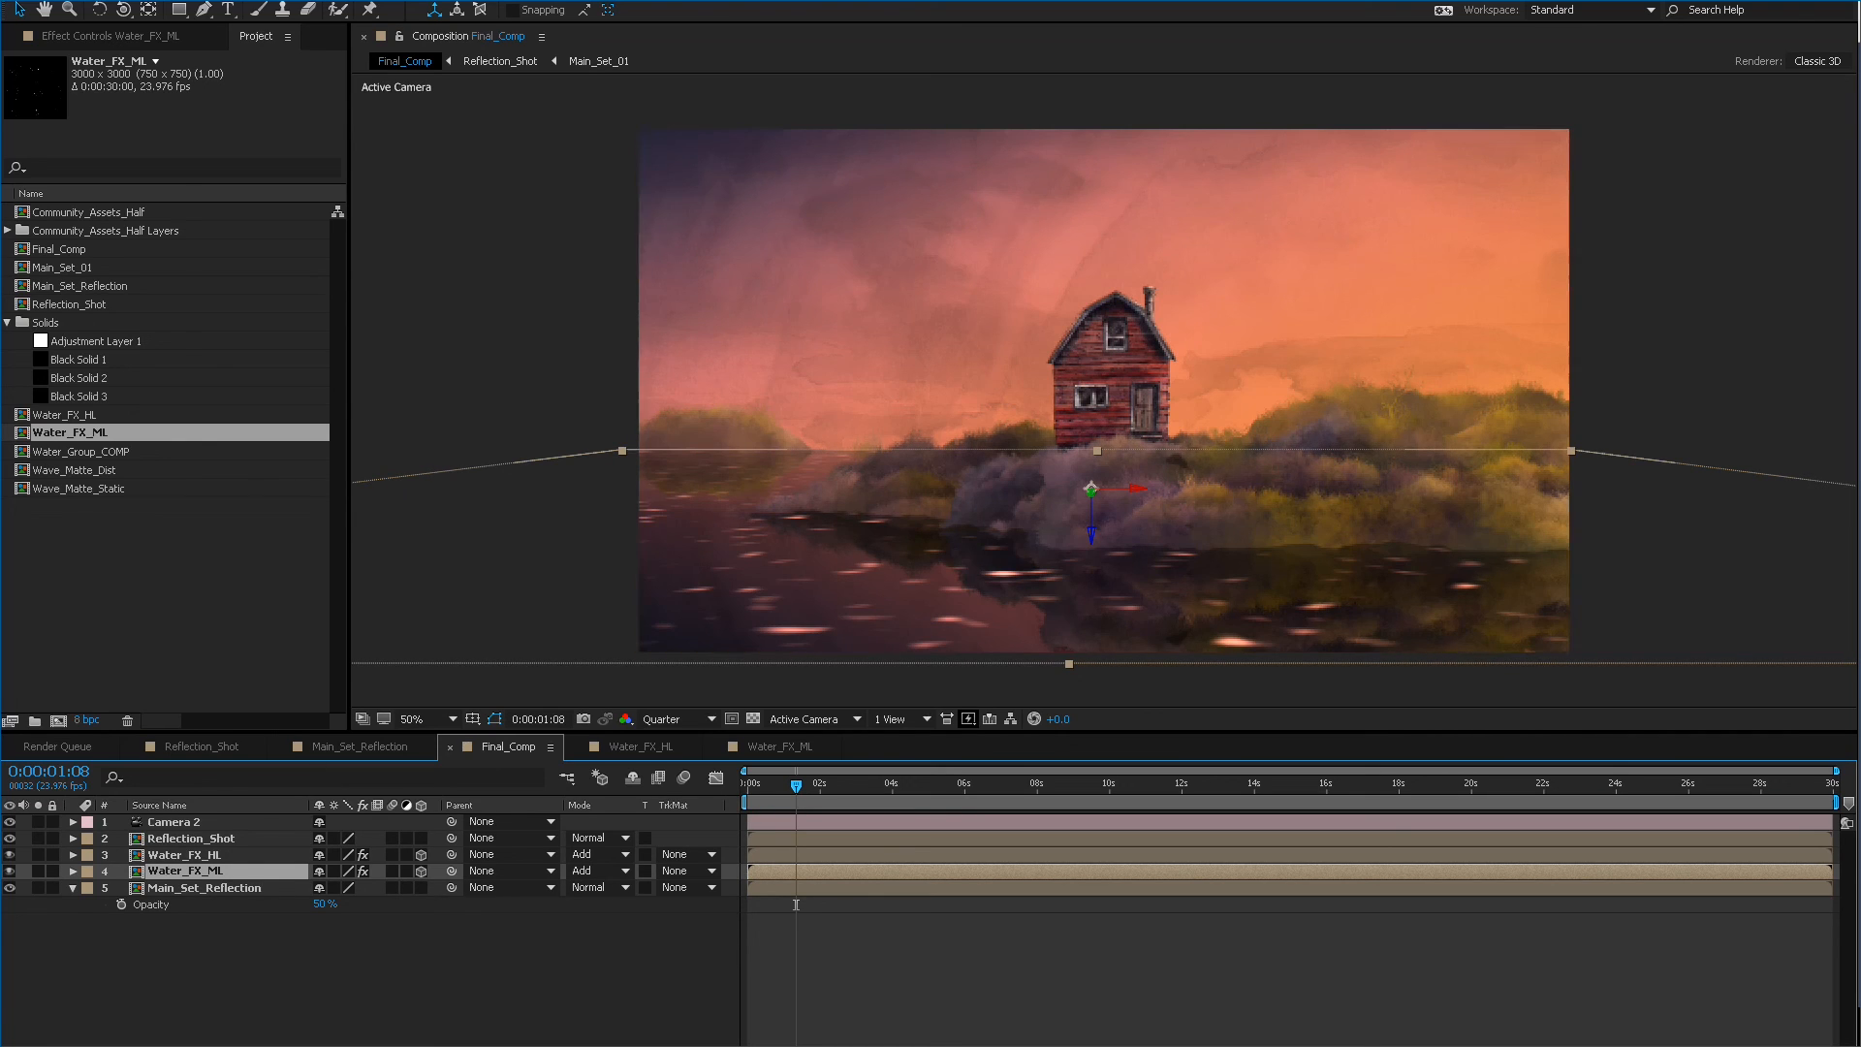
{"action": "key", "text": "t"}
{"action": "left_click_drag", "start_coordinate": [324, 887], "coordinate": [237, 887]}
{"action": "left_click", "coordinate": [323, 887]}
{"action": "type", "text": "5"}
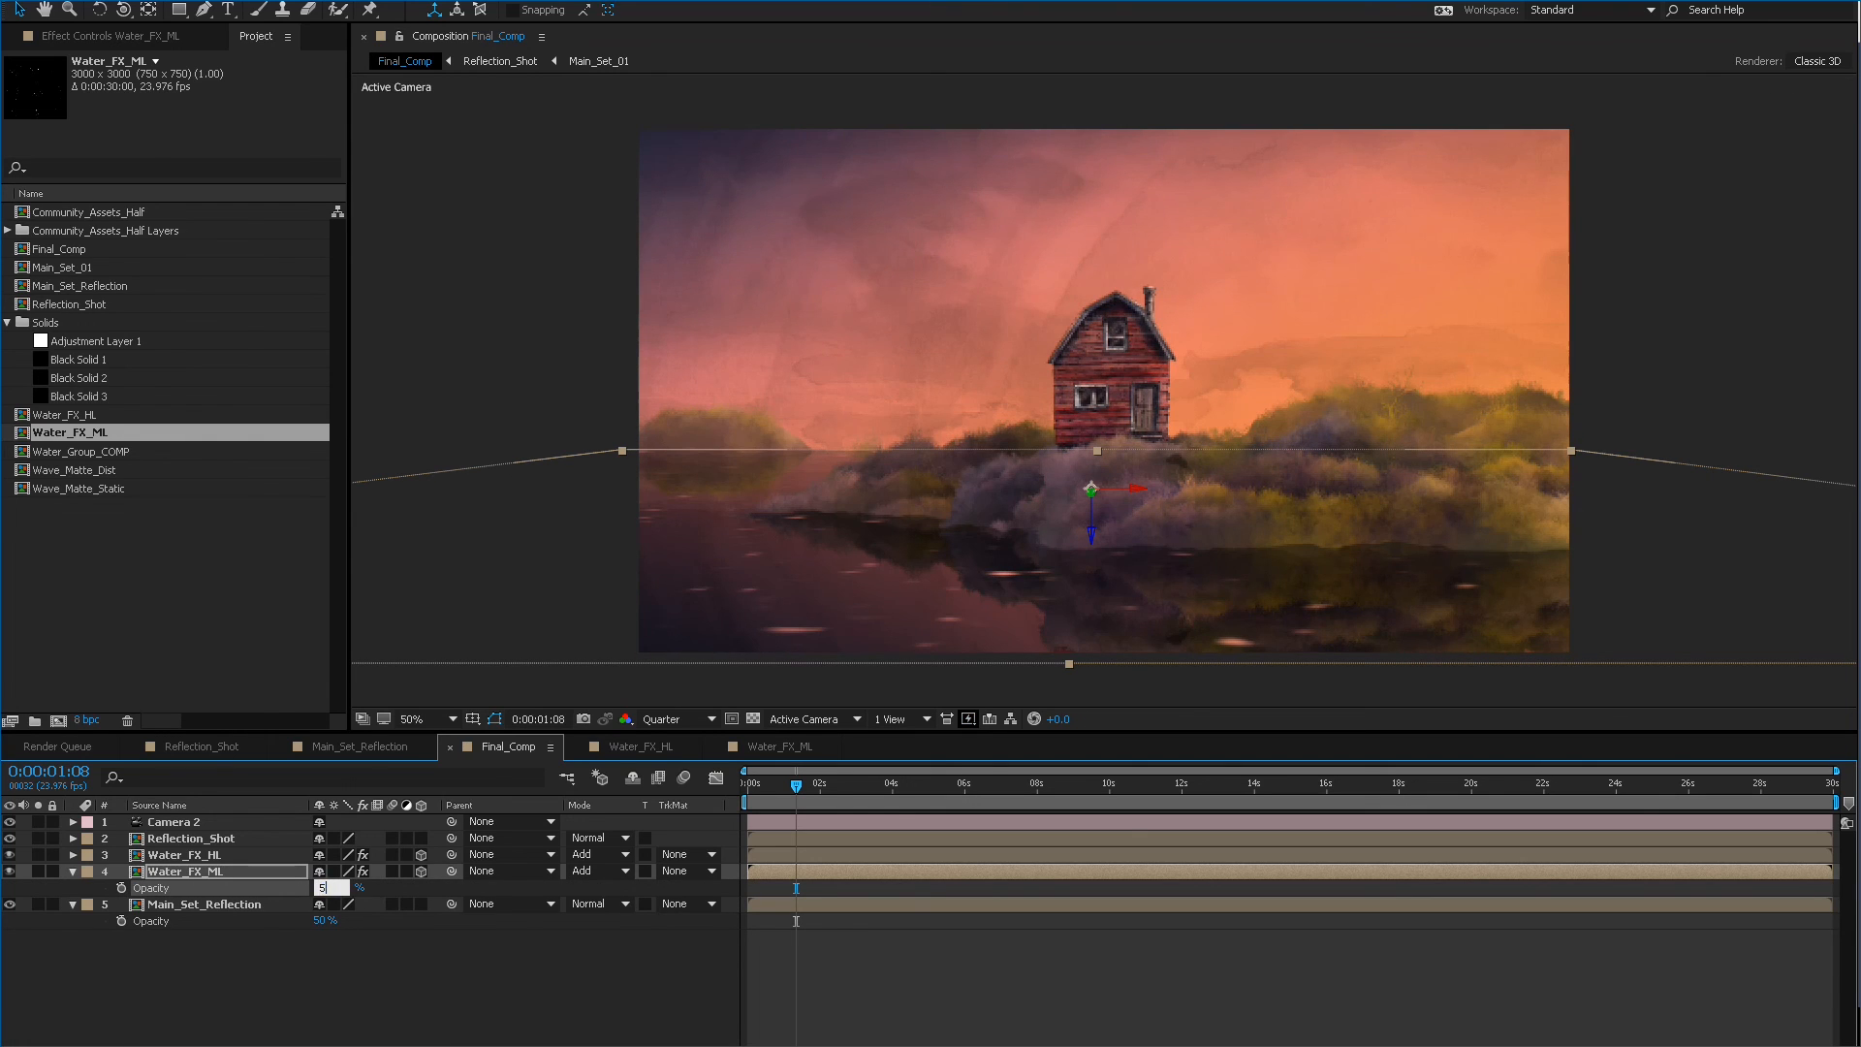
{"action": "type", "text": "0"}
{"action": "key", "text": "Return"}
{"action": "key", "text": "space"}
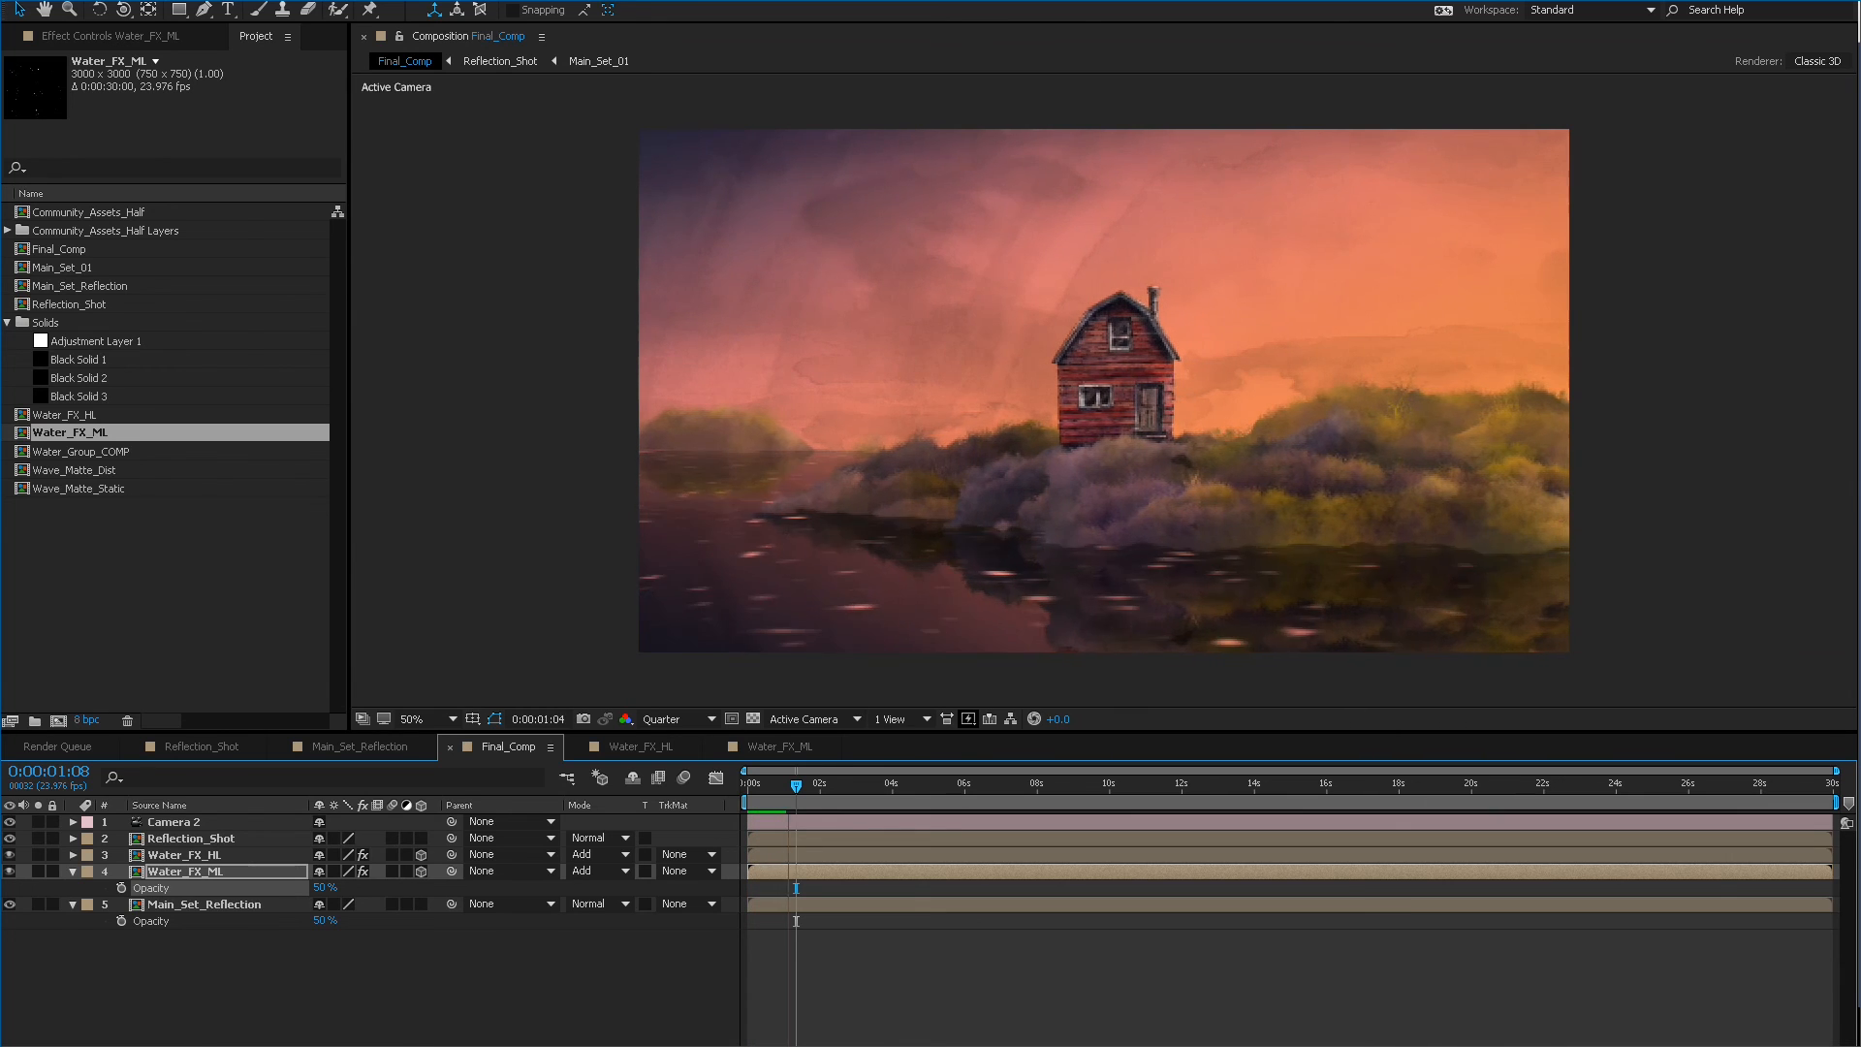
{"action": "key", "text": "space"}
{"action": "key", "text": "space"}
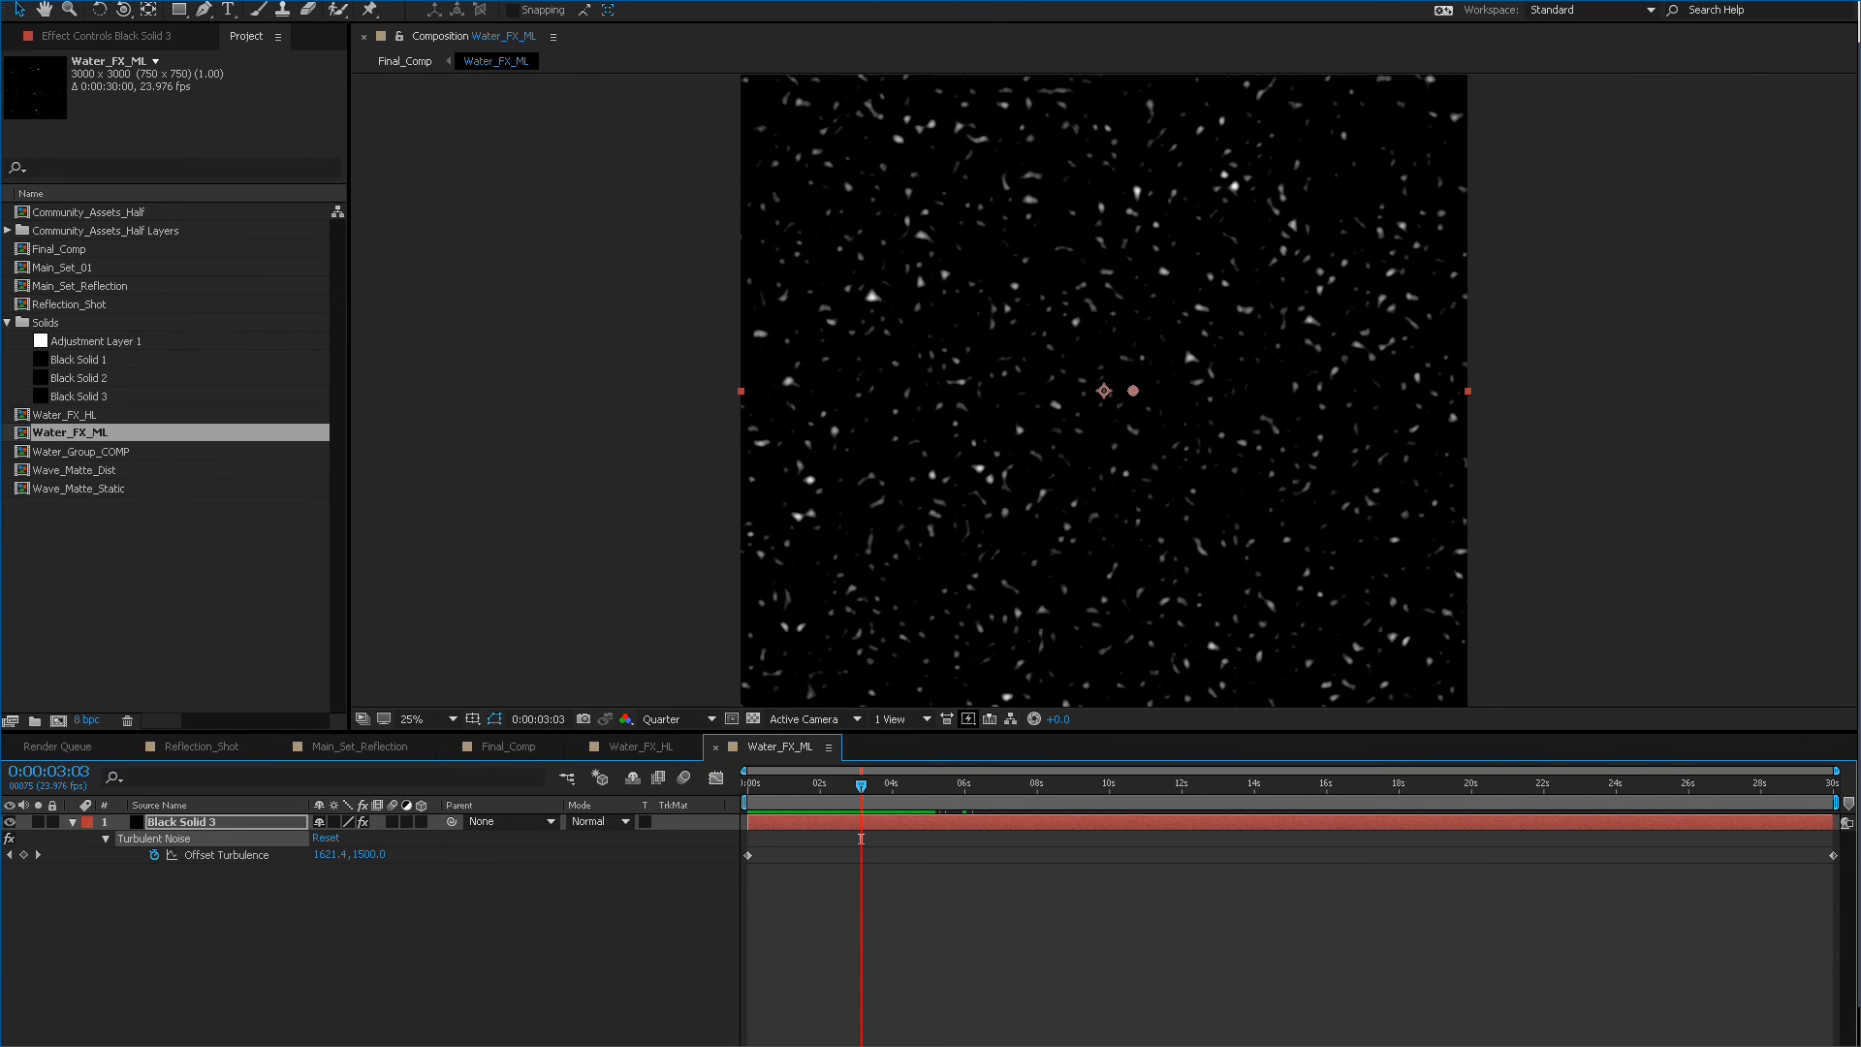
Set the Turbulent Noise Contrast to 191 and Brightness to -59 on Black Solid 3 in Water_FX_ML, and save the project.
{"action": "key", "text": "F3"}
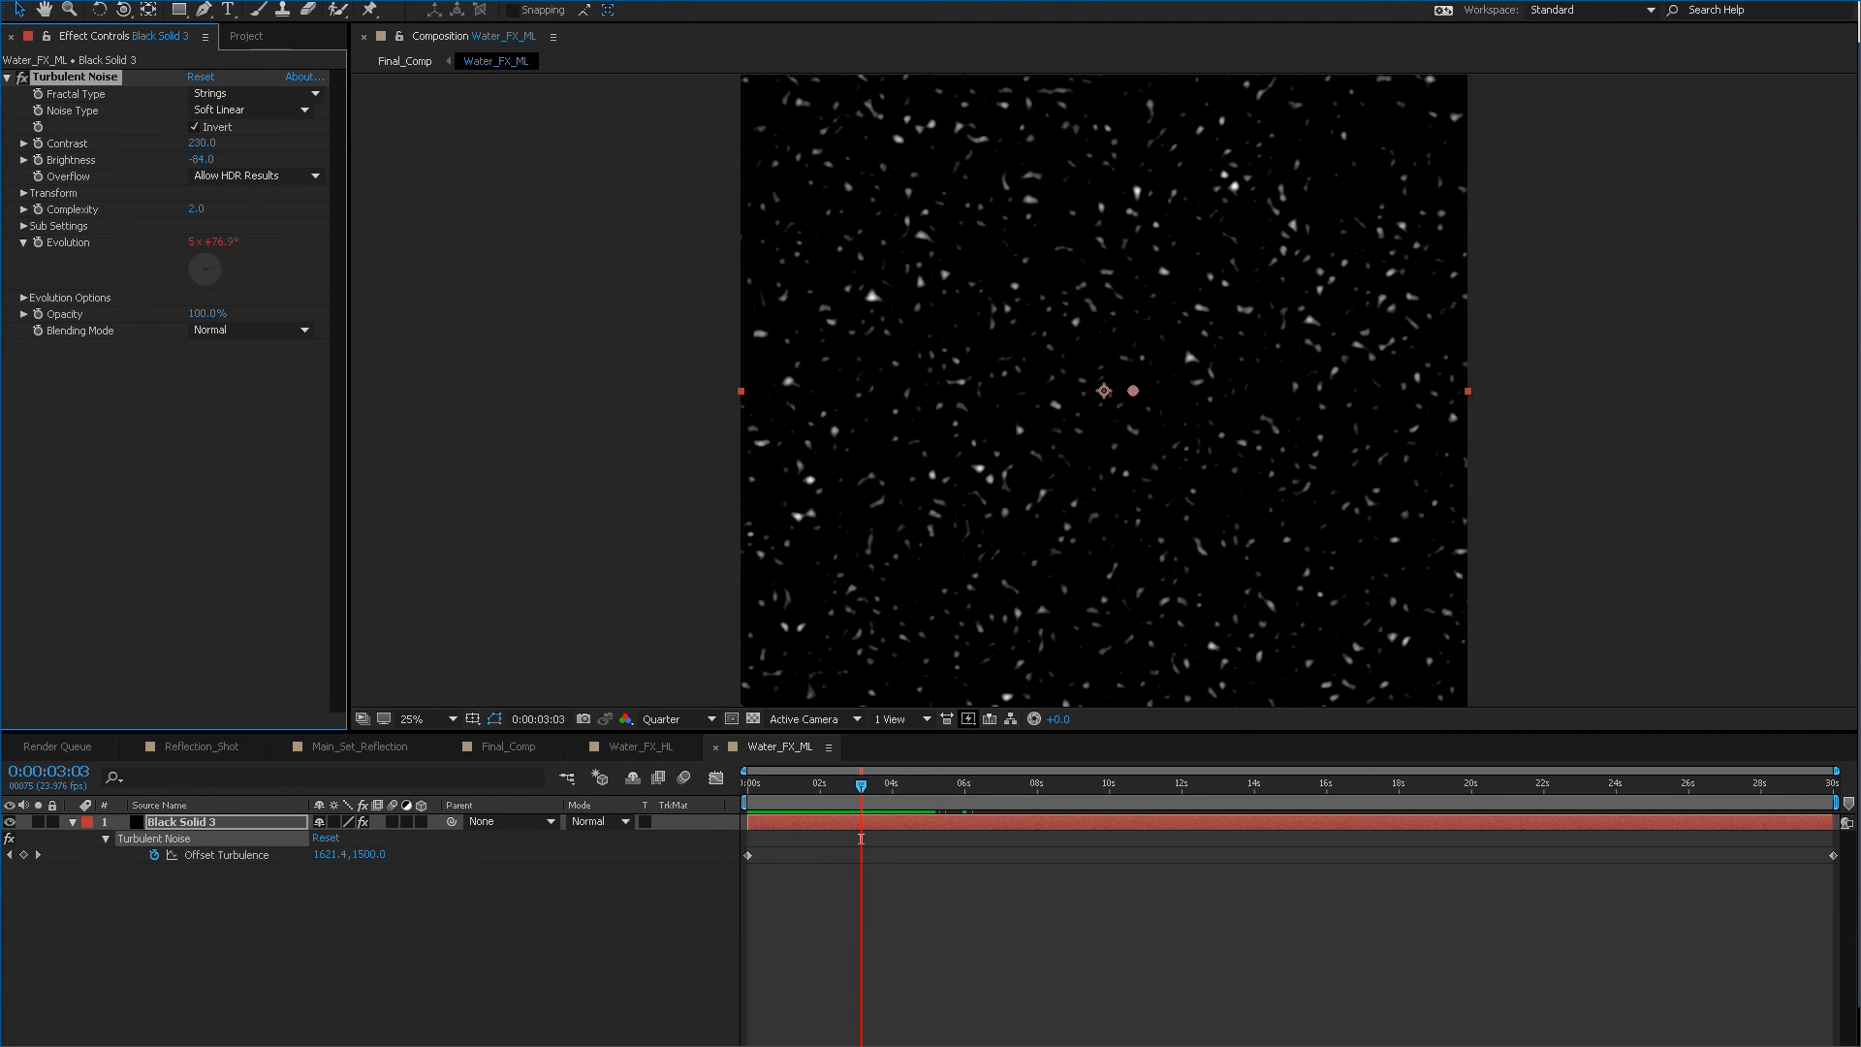
{"action": "mouse_move", "coordinate": [201, 159]}
{"action": "left_mouse_down"}
{"action": "mouse_move", "coordinate": [225, 159]}
{"action": "mouse_move", "coordinate": [182, 142]}
{"action": "mouse_move", "coordinate": [210, 159]}
{"action": "left_mouse_up"}
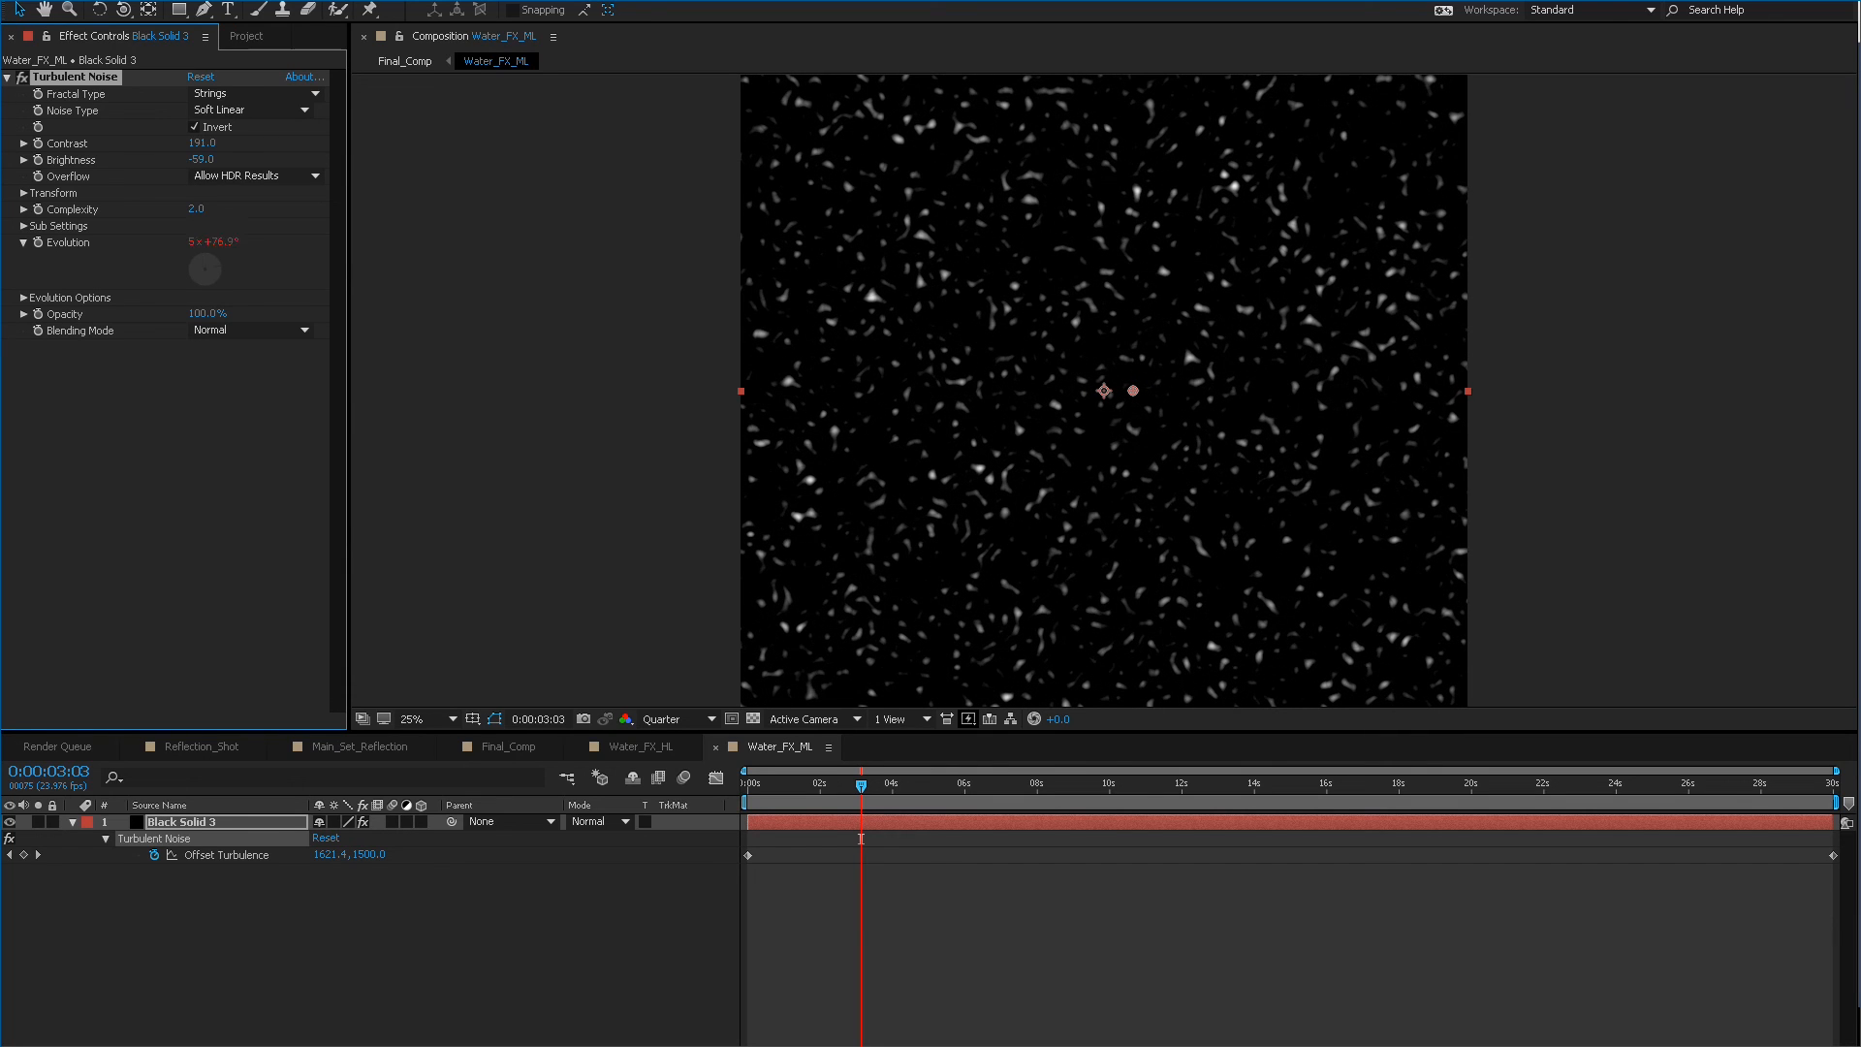
{"action": "key", "text": "ctrl+s"}
Preview the combined Water_FX_HL and Water_FX_ML highlights moving over the water in Final_Comp.
{"action": "left_click", "coordinate": [639, 746]}
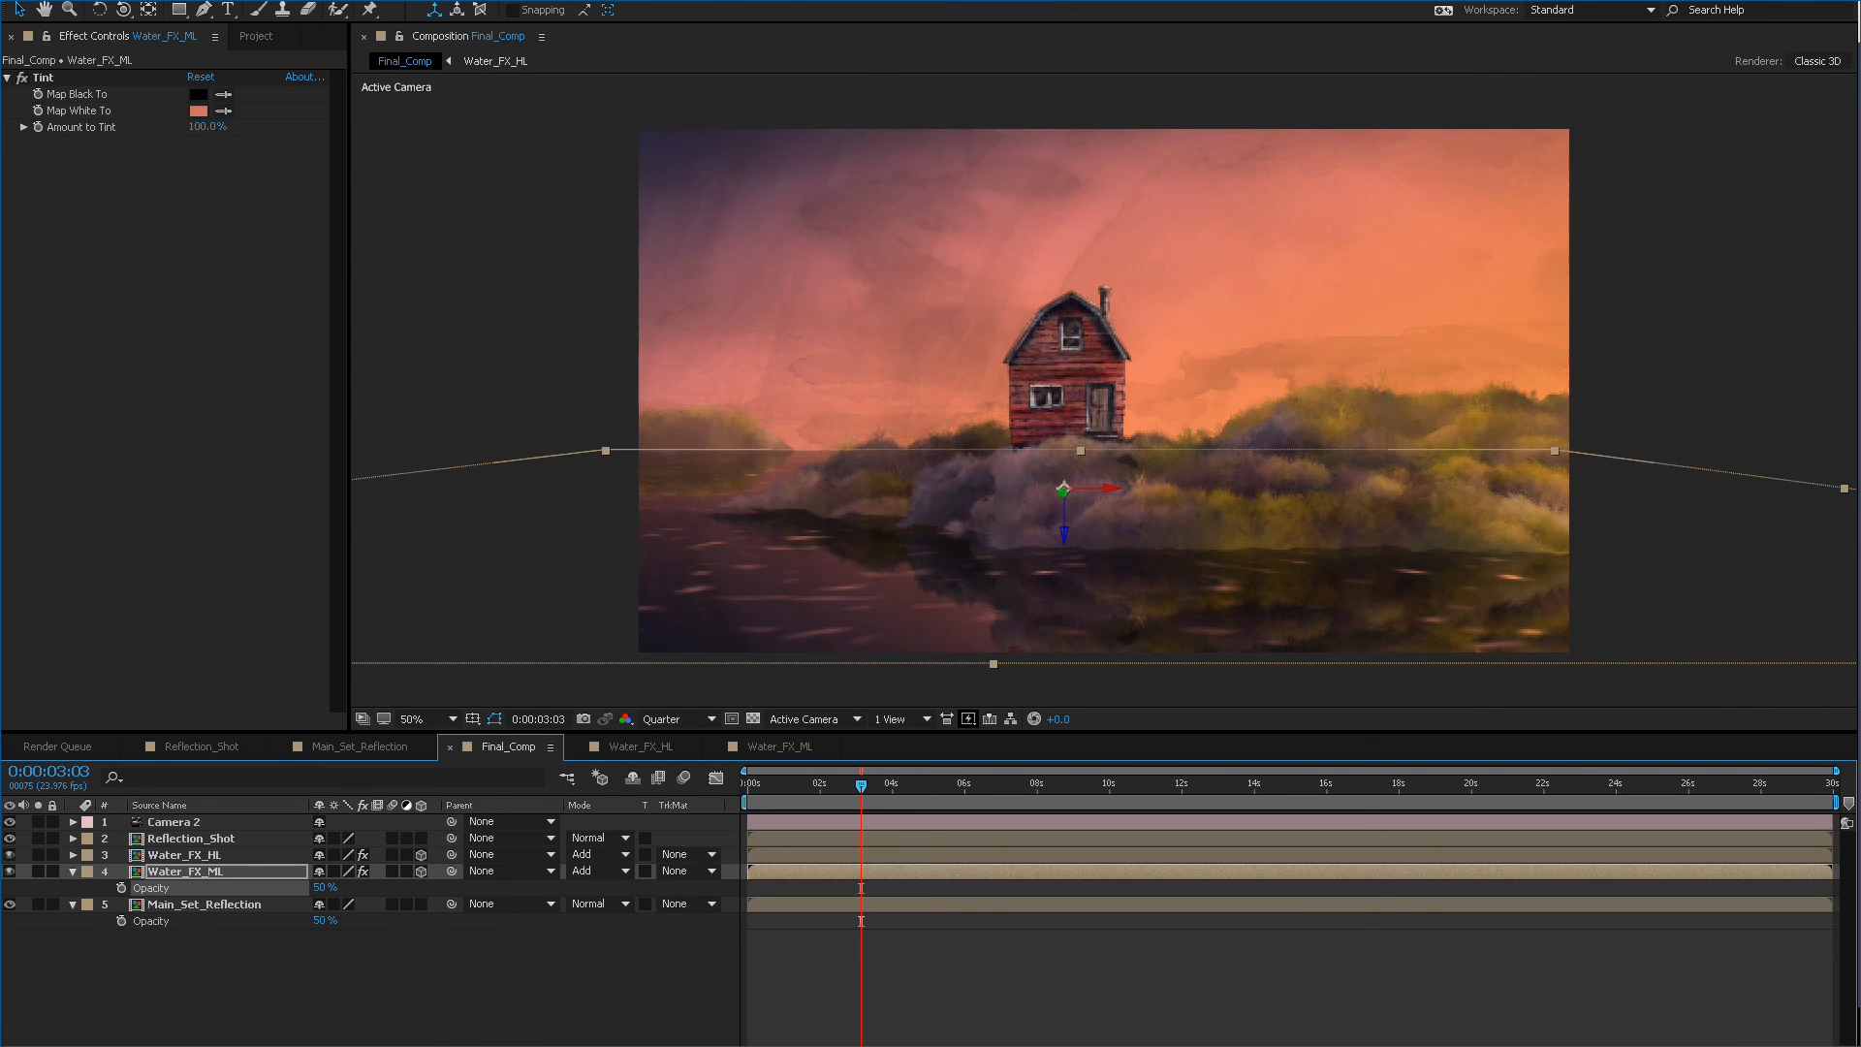
{"action": "key", "text": "space"}
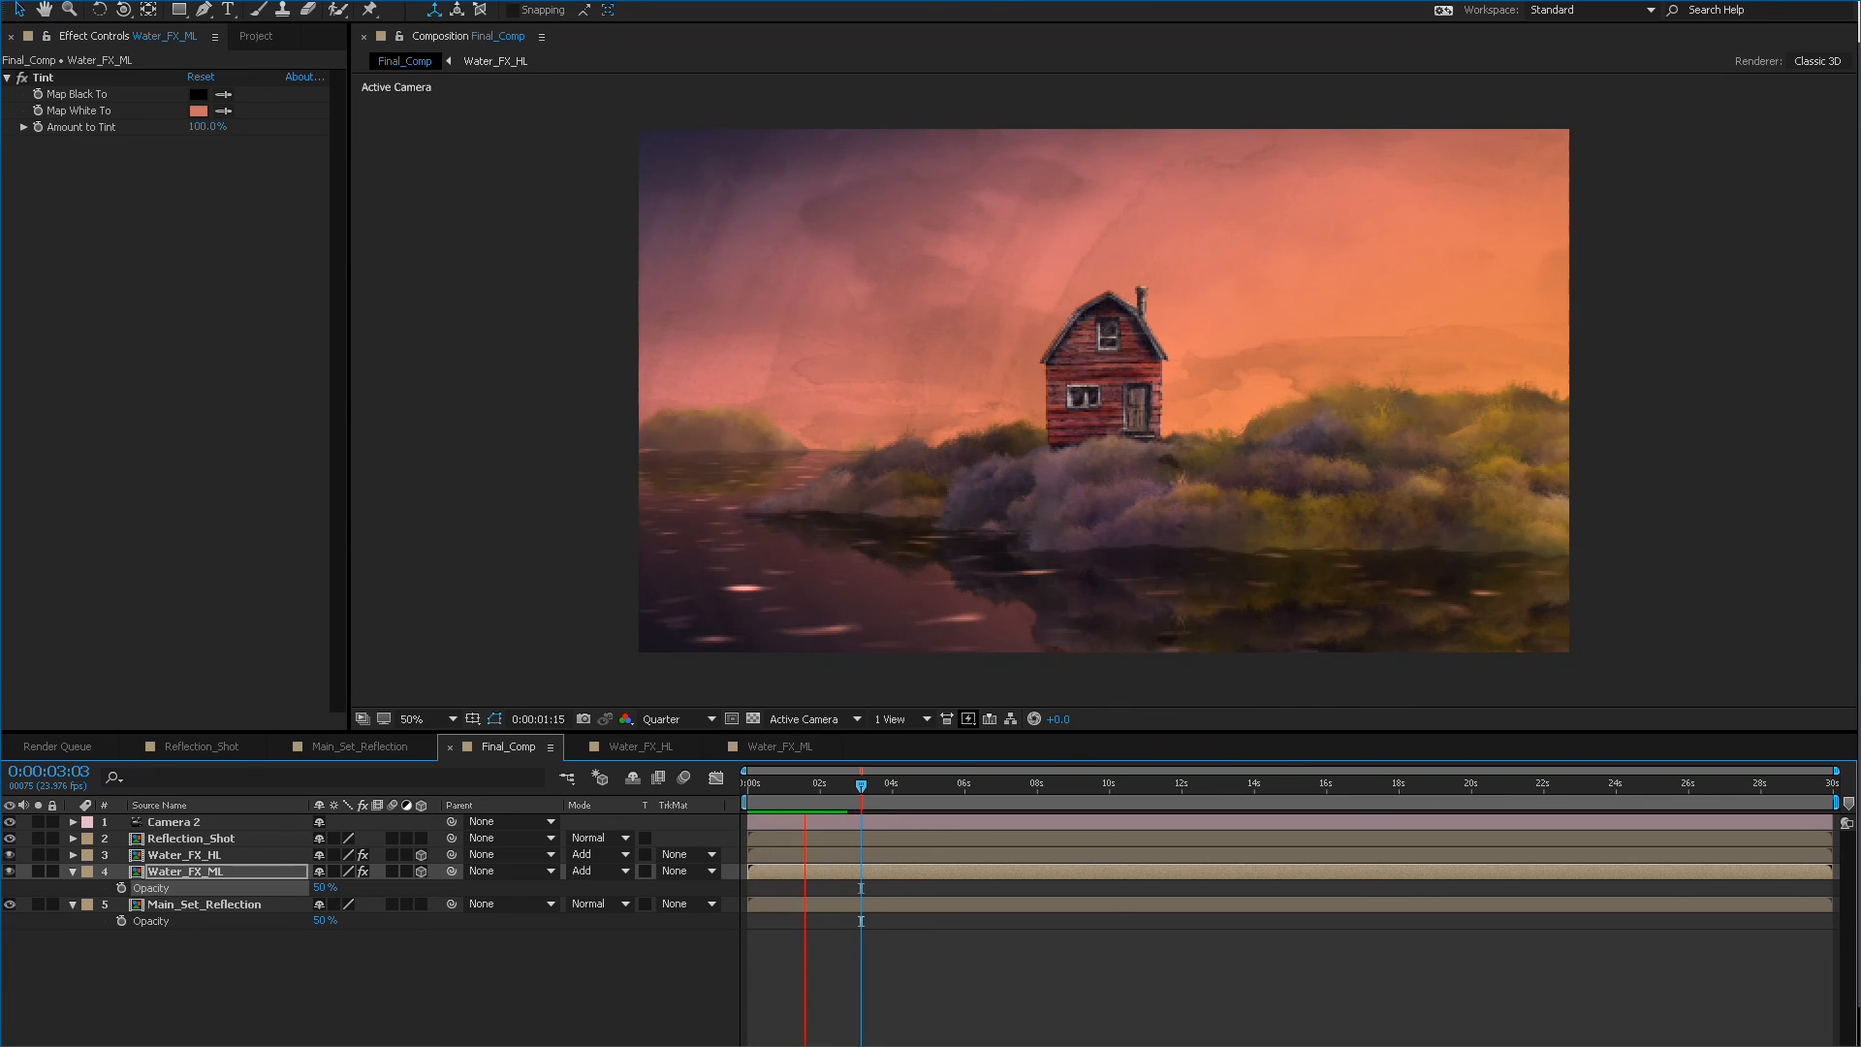
{"action": "key", "text": "space"}
{"action": "left_click", "coordinate": [184, 854]}
{"action": "key", "text": "space"}
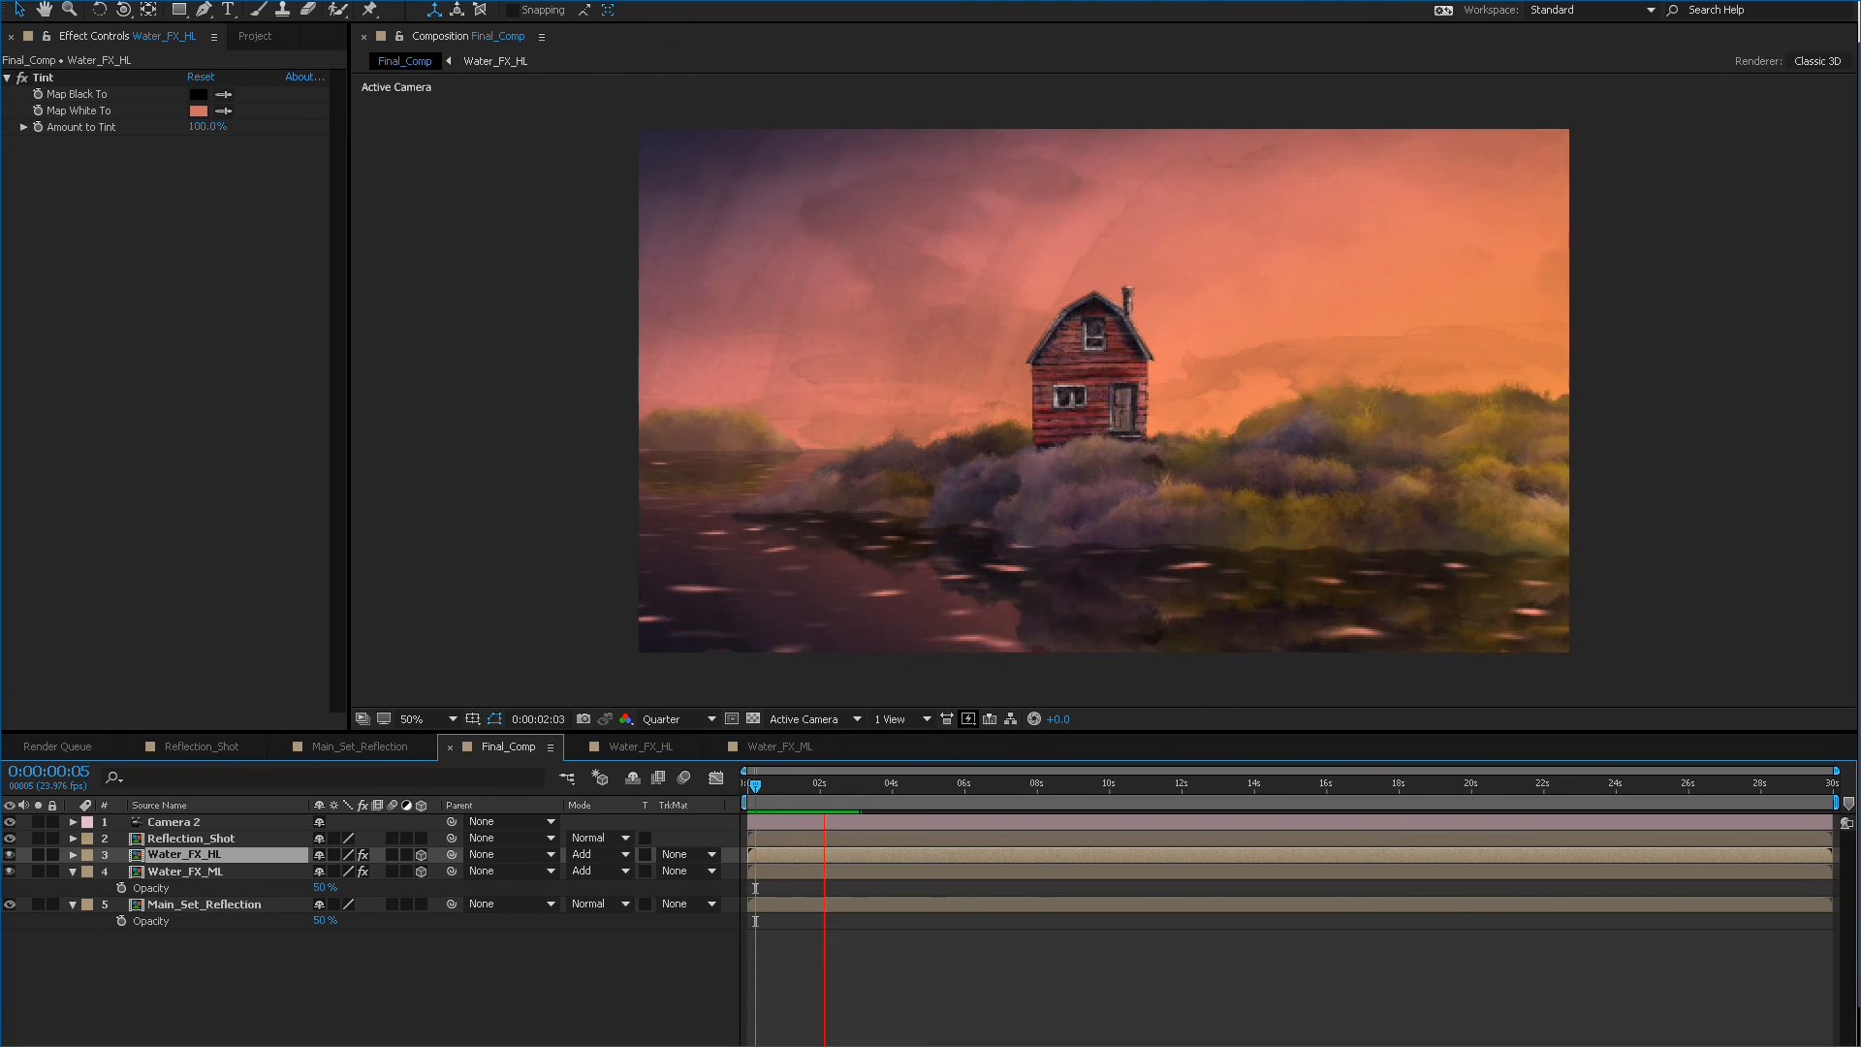
{"action": "key", "text": "space"}
Check the water with Main_Set_Reflection hidden, restore the layer, and raise its opacity to 100% in Final_Comp.
{"action": "left_click", "coordinate": [203, 903]}
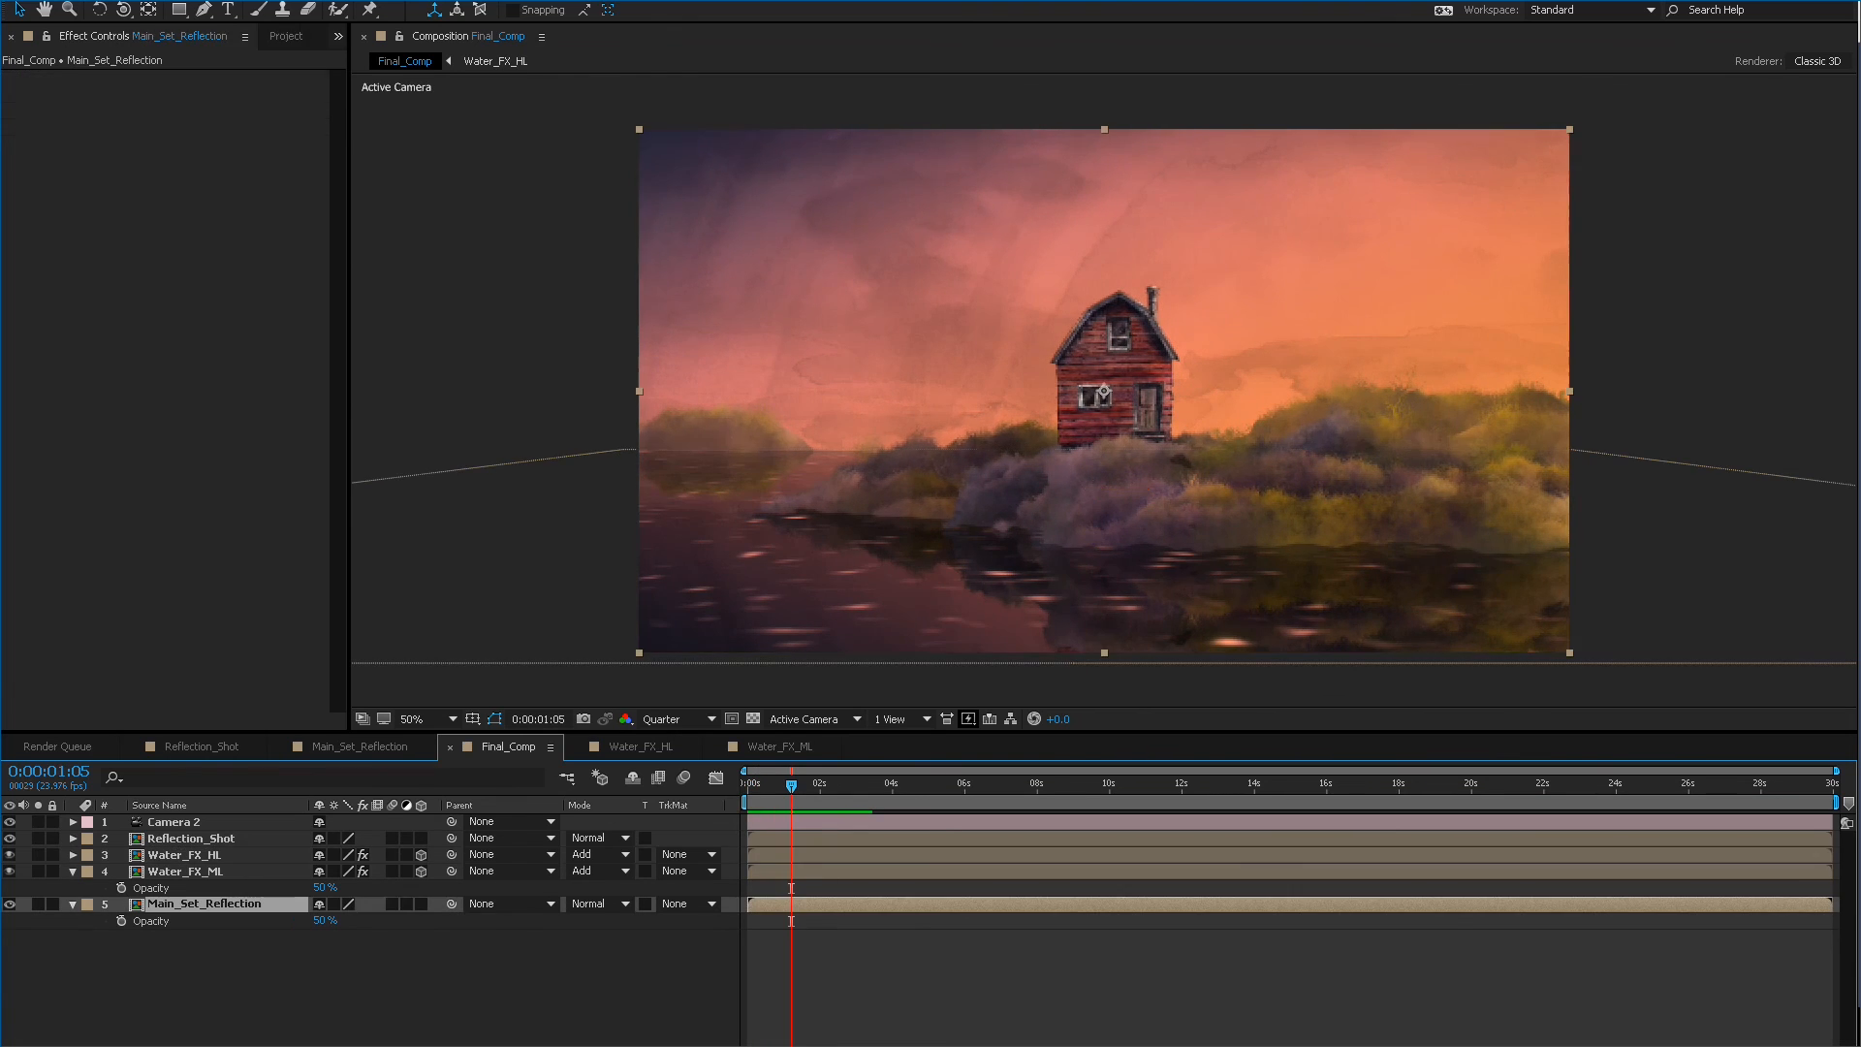
{"action": "left_click", "coordinate": [10, 904]}
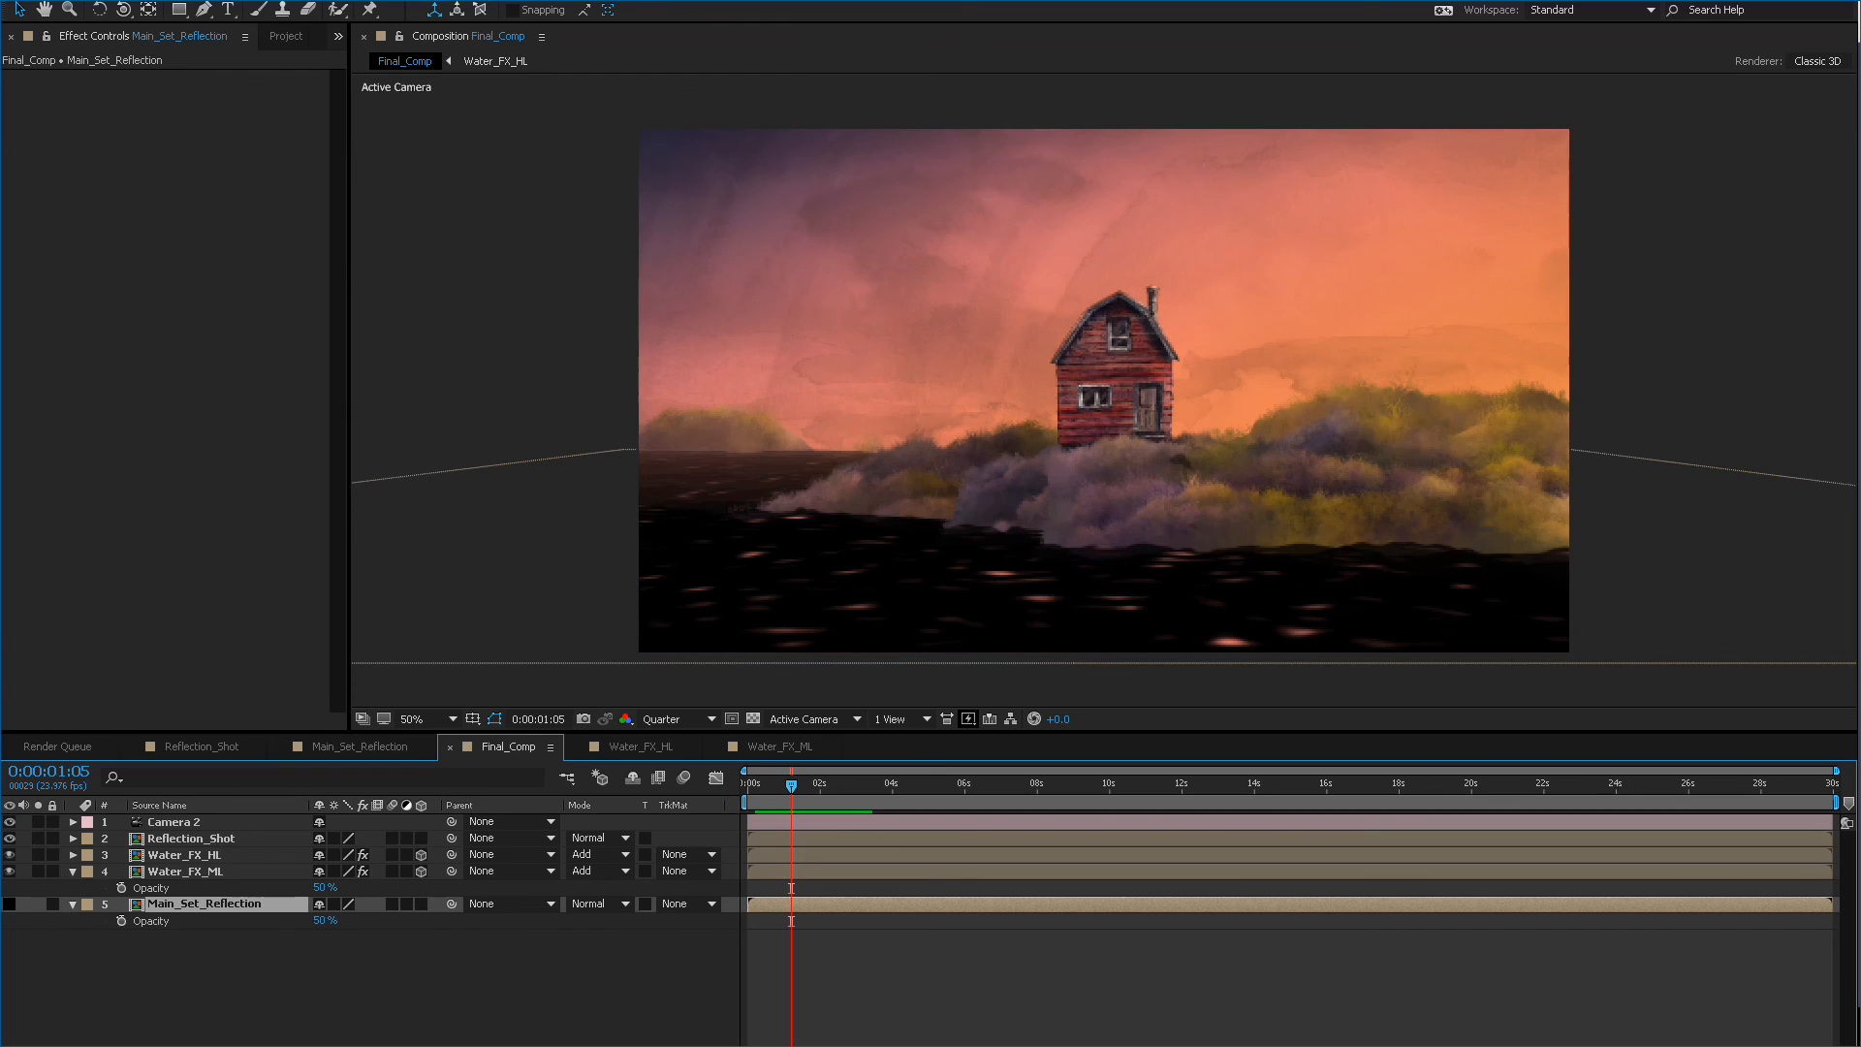
{"action": "left_click", "coordinate": [10, 903]}
{"action": "left_click_drag", "start_coordinate": [325, 920], "coordinate": [388, 919]}
{"action": "key", "text": "space"}
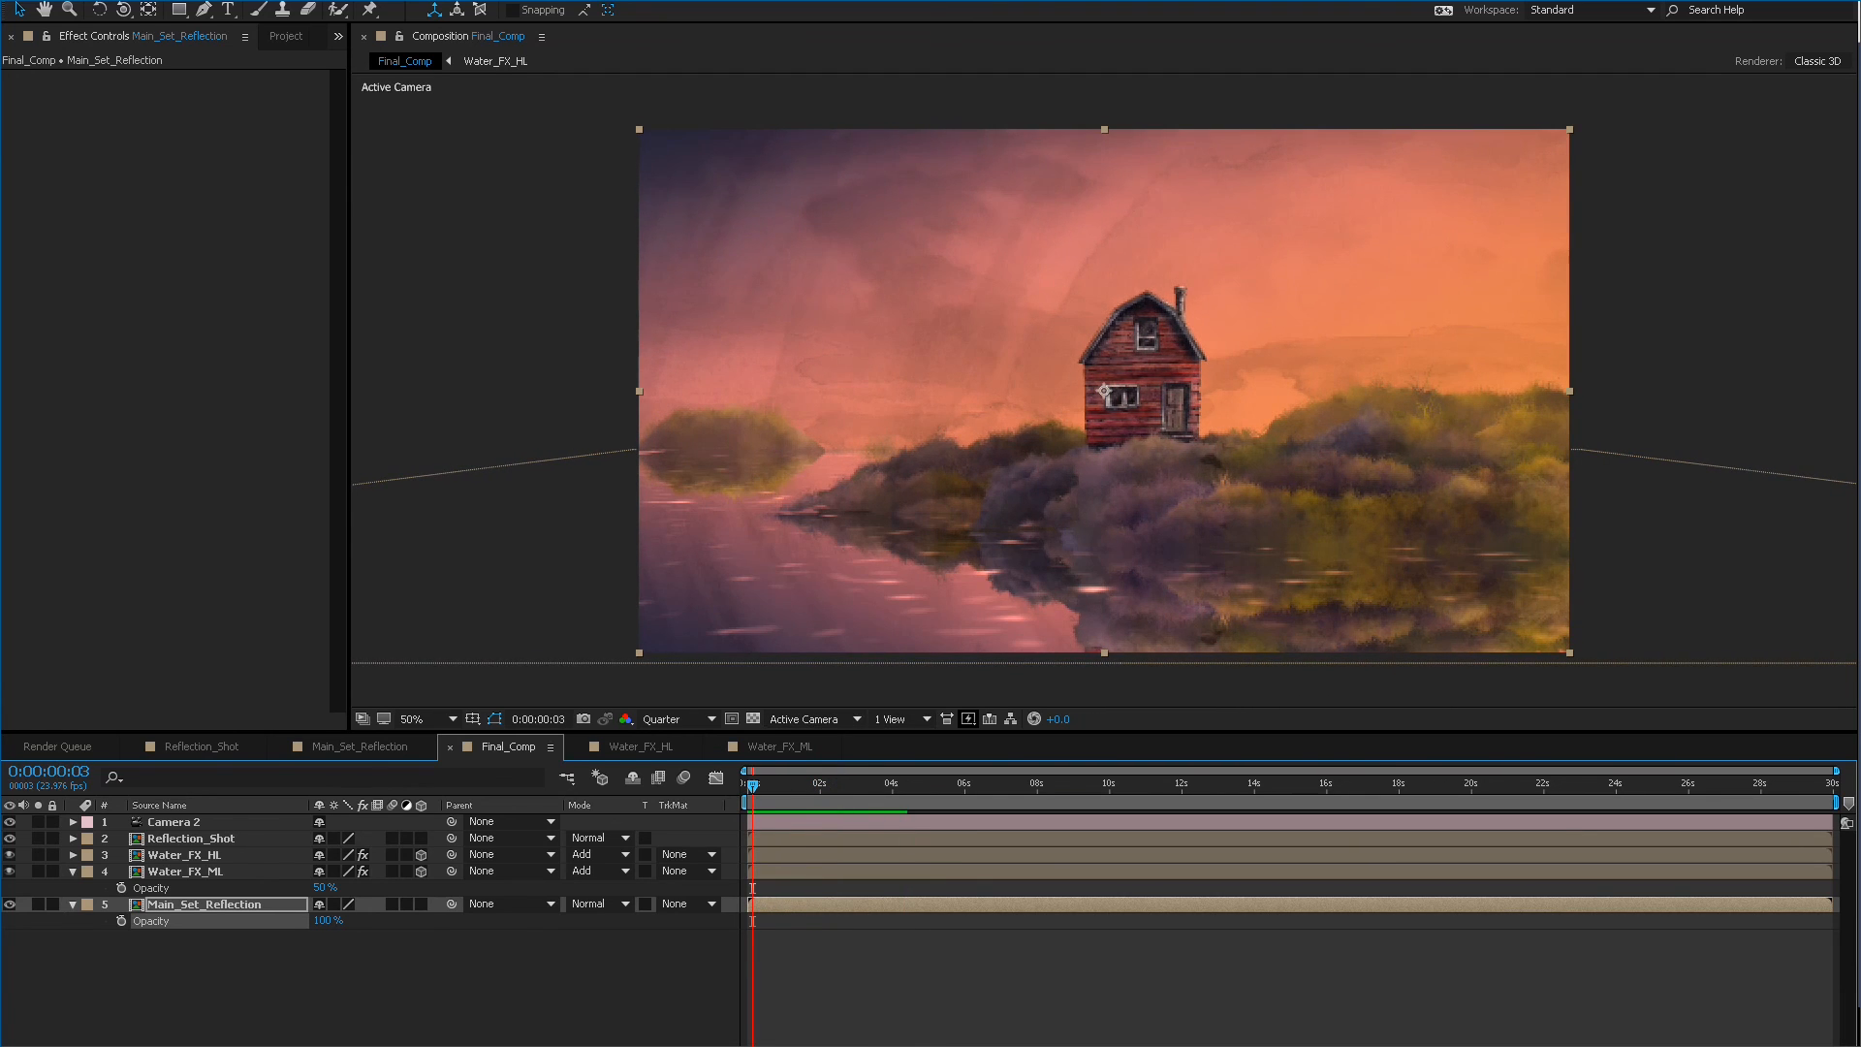
{"action": "left_click", "coordinate": [286, 36]}
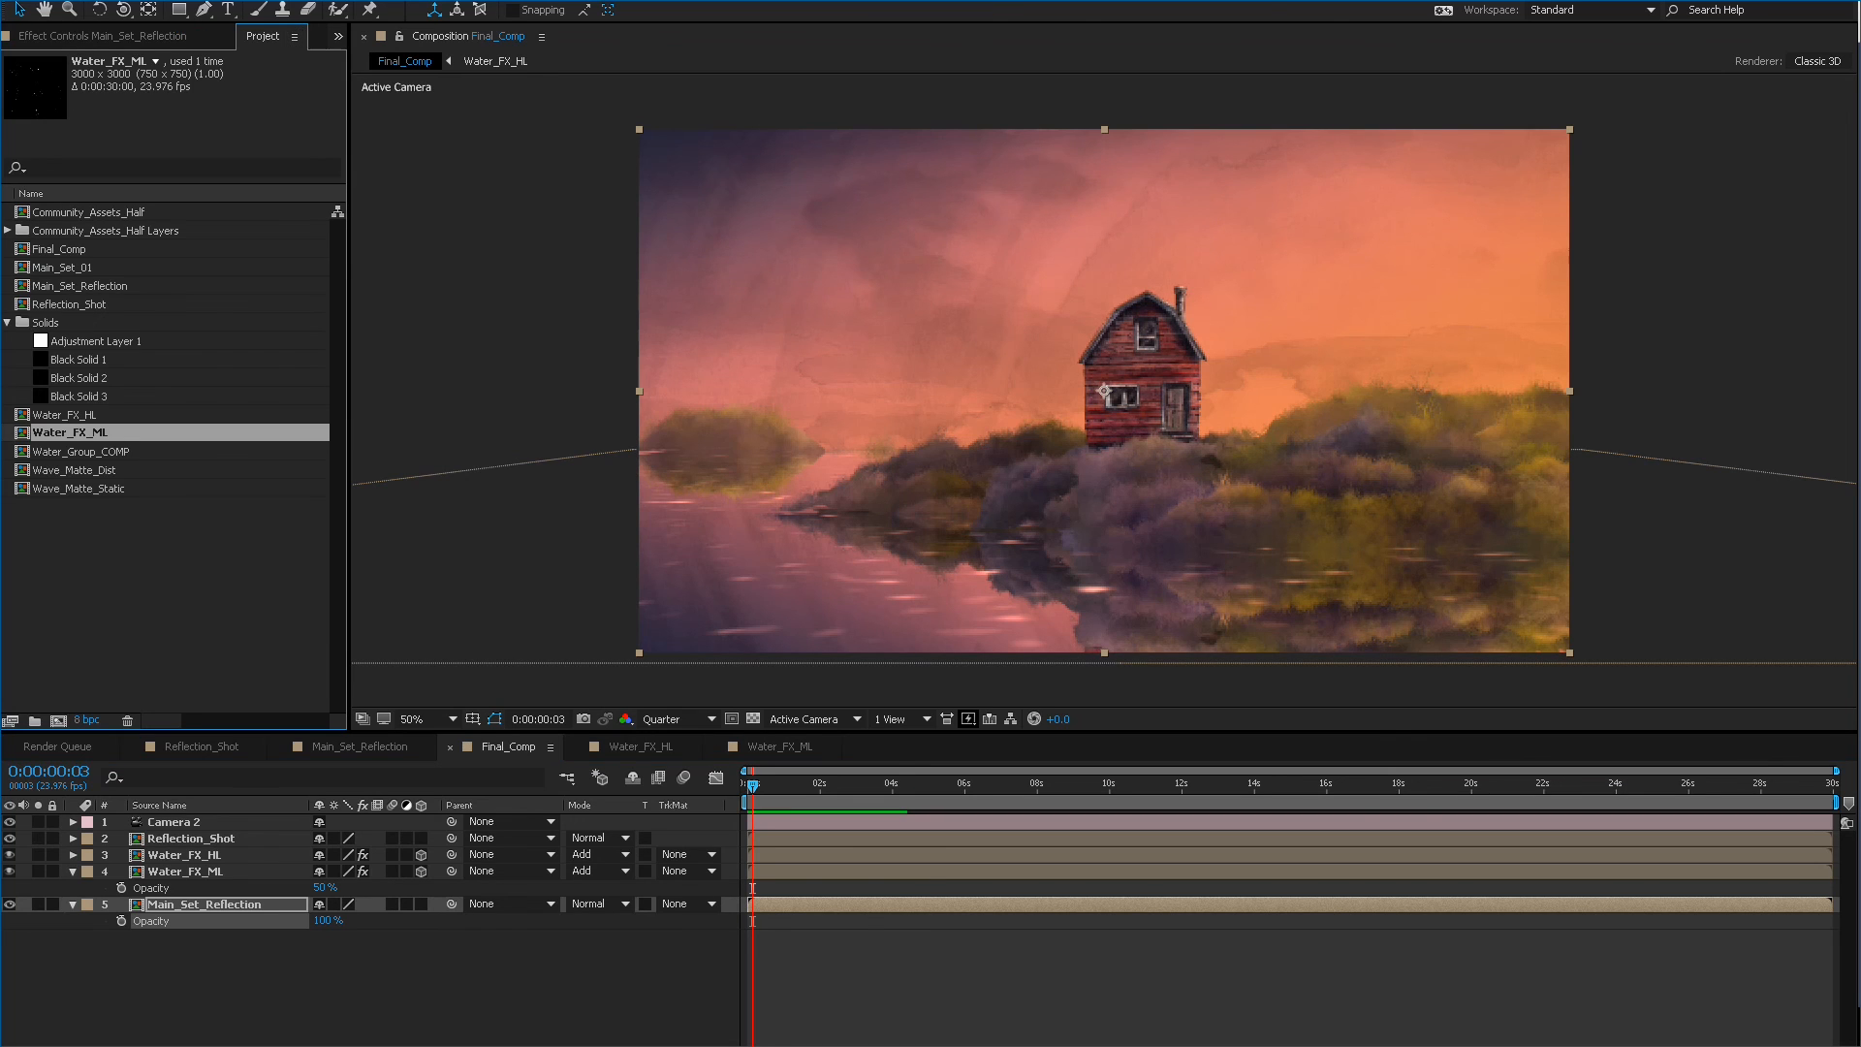